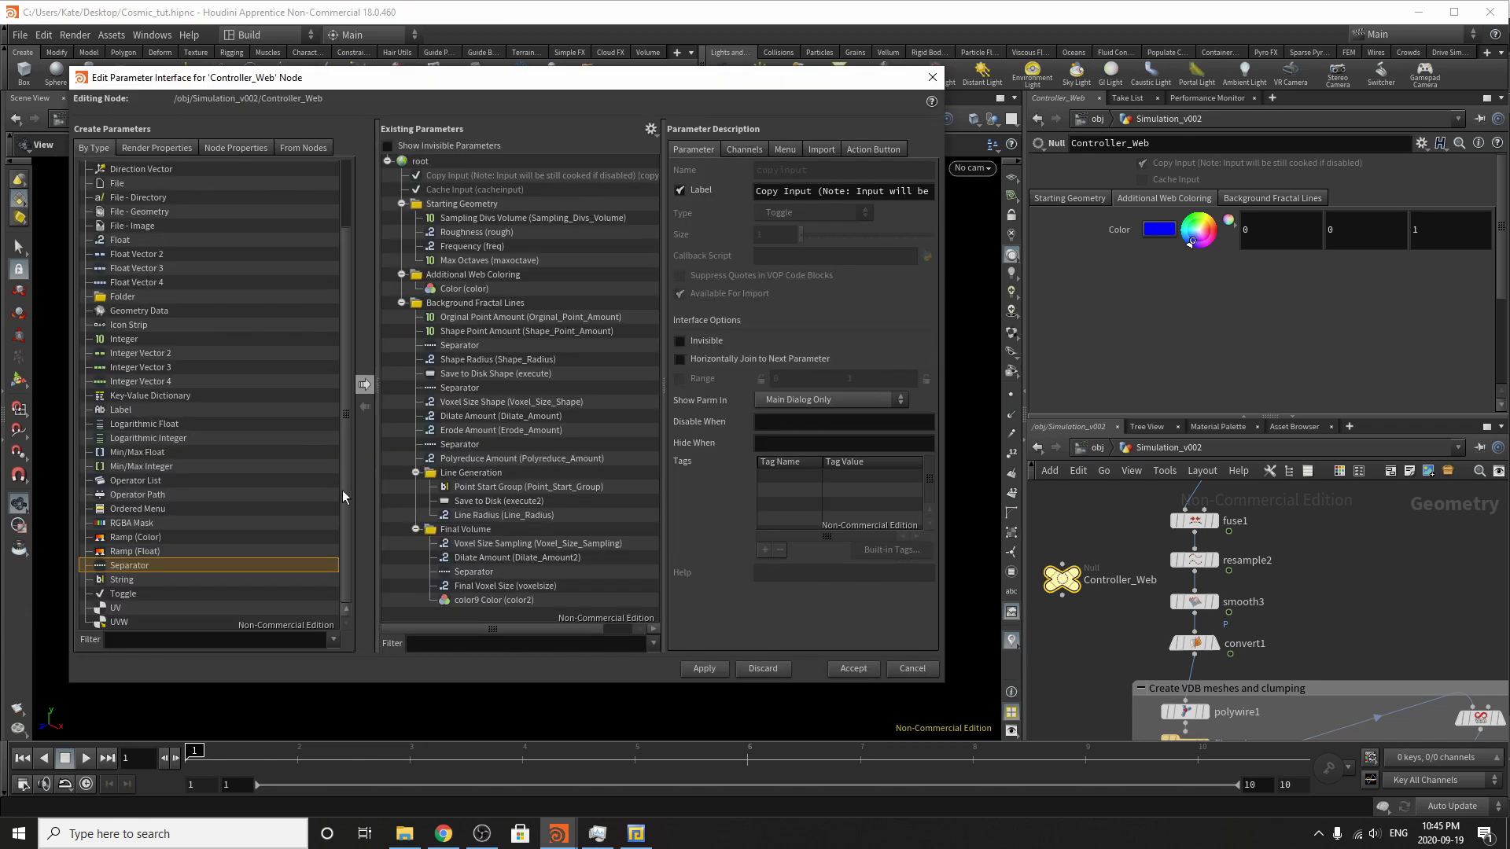
Collapse the Starting Geometry, Additional Web Coloring and Background Fractal Lines folders, including the nested subfolders, in the existing parameters.
click(415, 529)
click(416, 473)
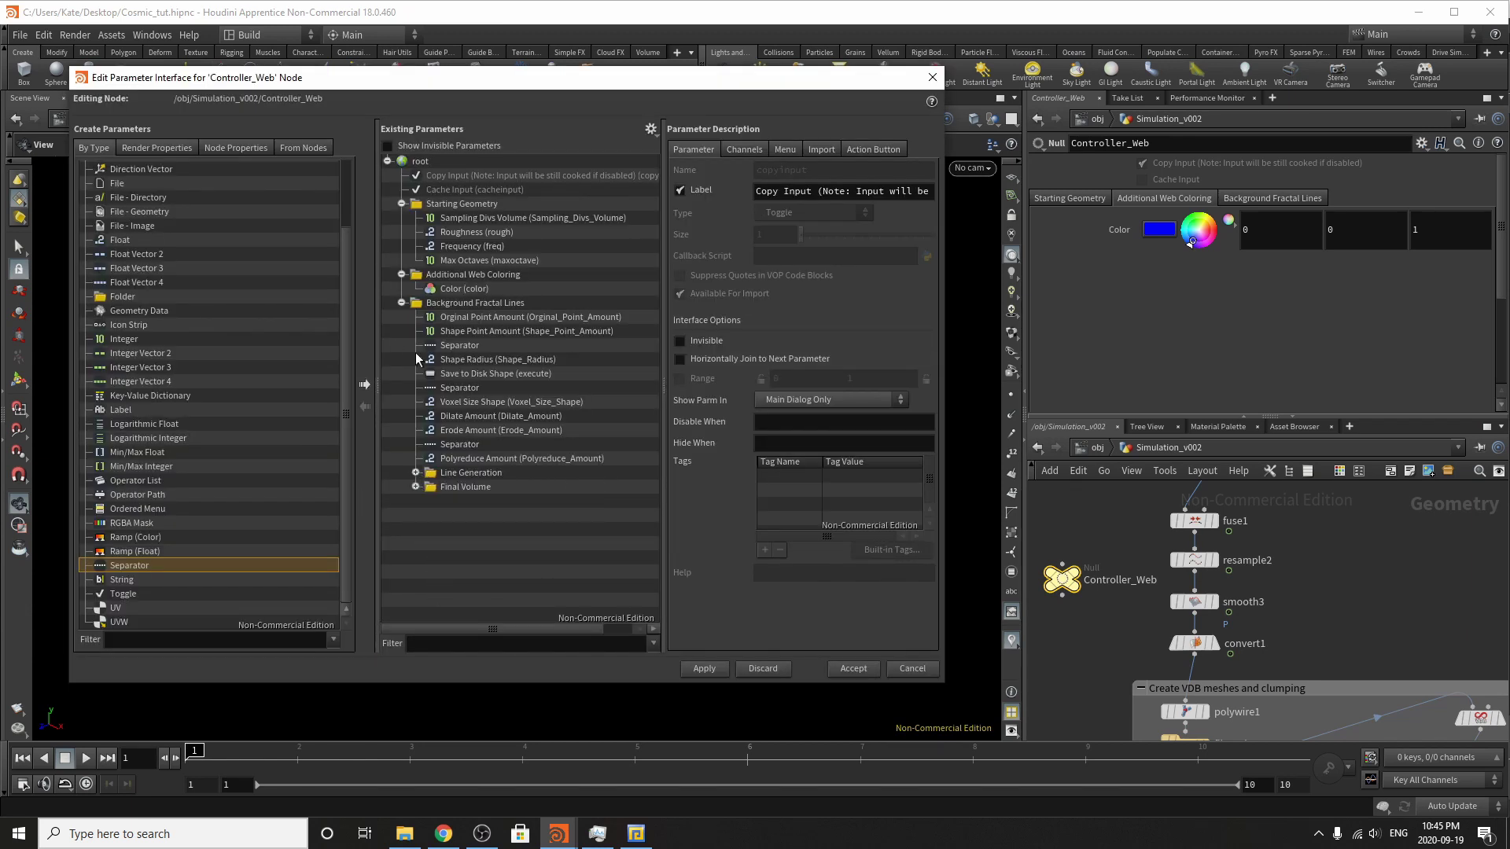
click(402, 302)
click(402, 275)
click(403, 204)
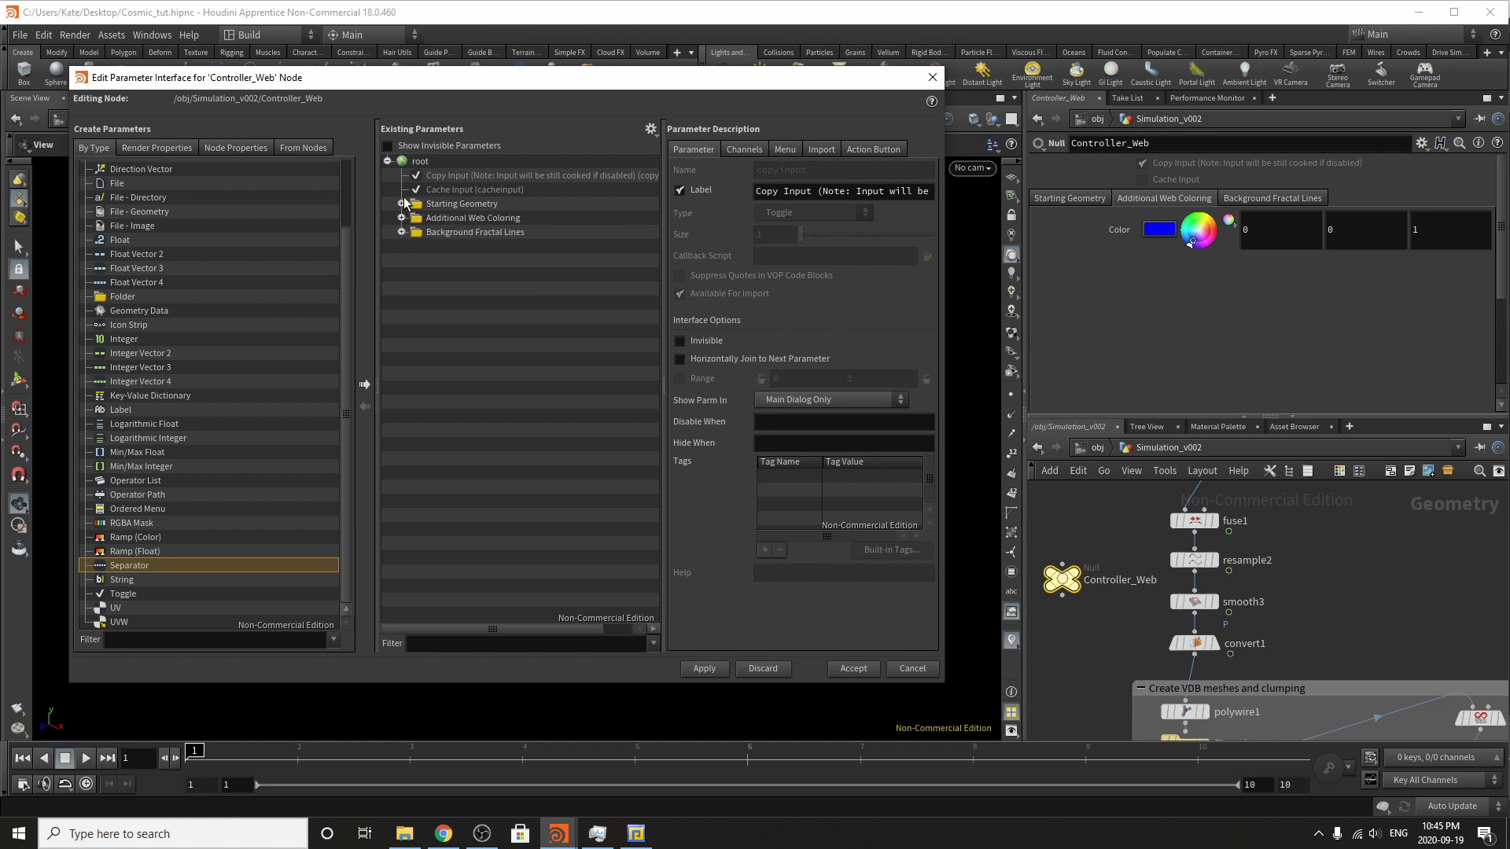
Add a new folder at root level after Background Fractal Lines and label it "Edit Mesh".
click(113, 299)
drag(112, 299, 425, 167)
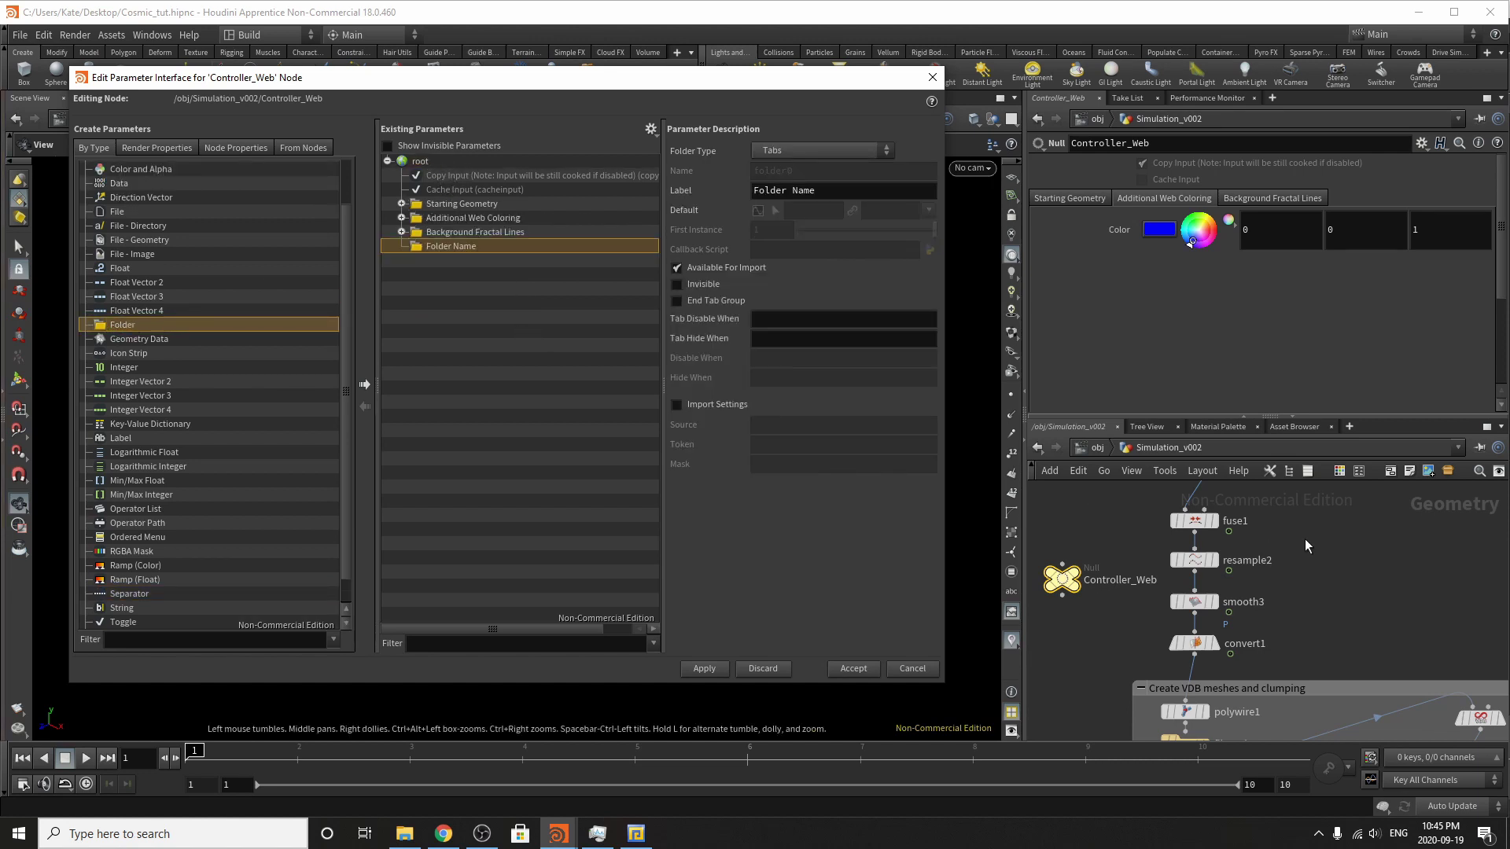
scroll(1305, 539, down, 2)
scroll(1218, 619, down, 3)
scroll(1159, 541, down, 2)
scroll(1198, 726, up, 3)
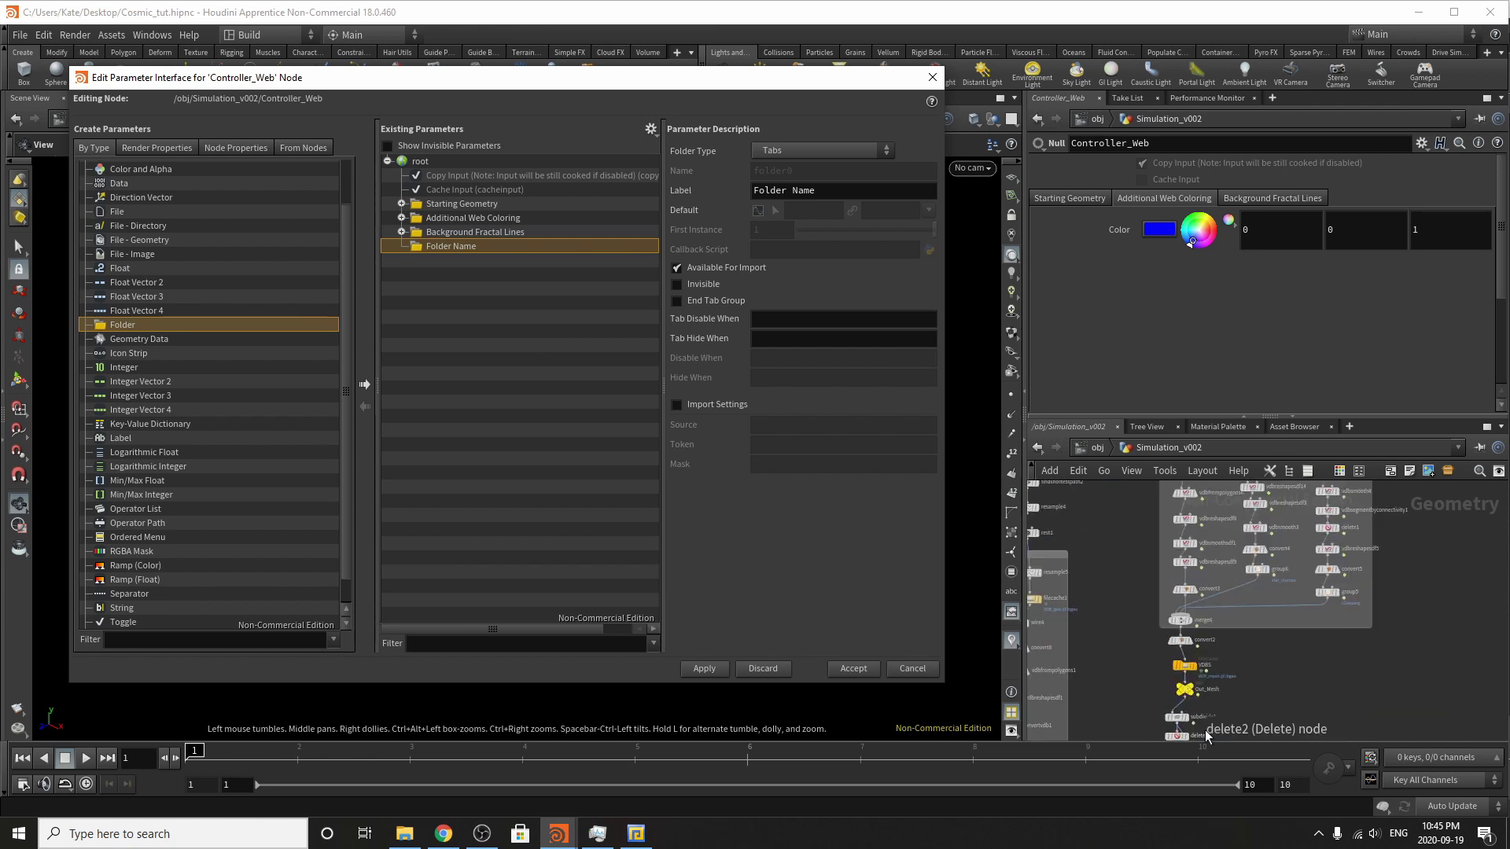
scroll(1204, 711, up, 3)
scroll(1205, 713, down, 6)
scroll(1198, 568, up, 3)
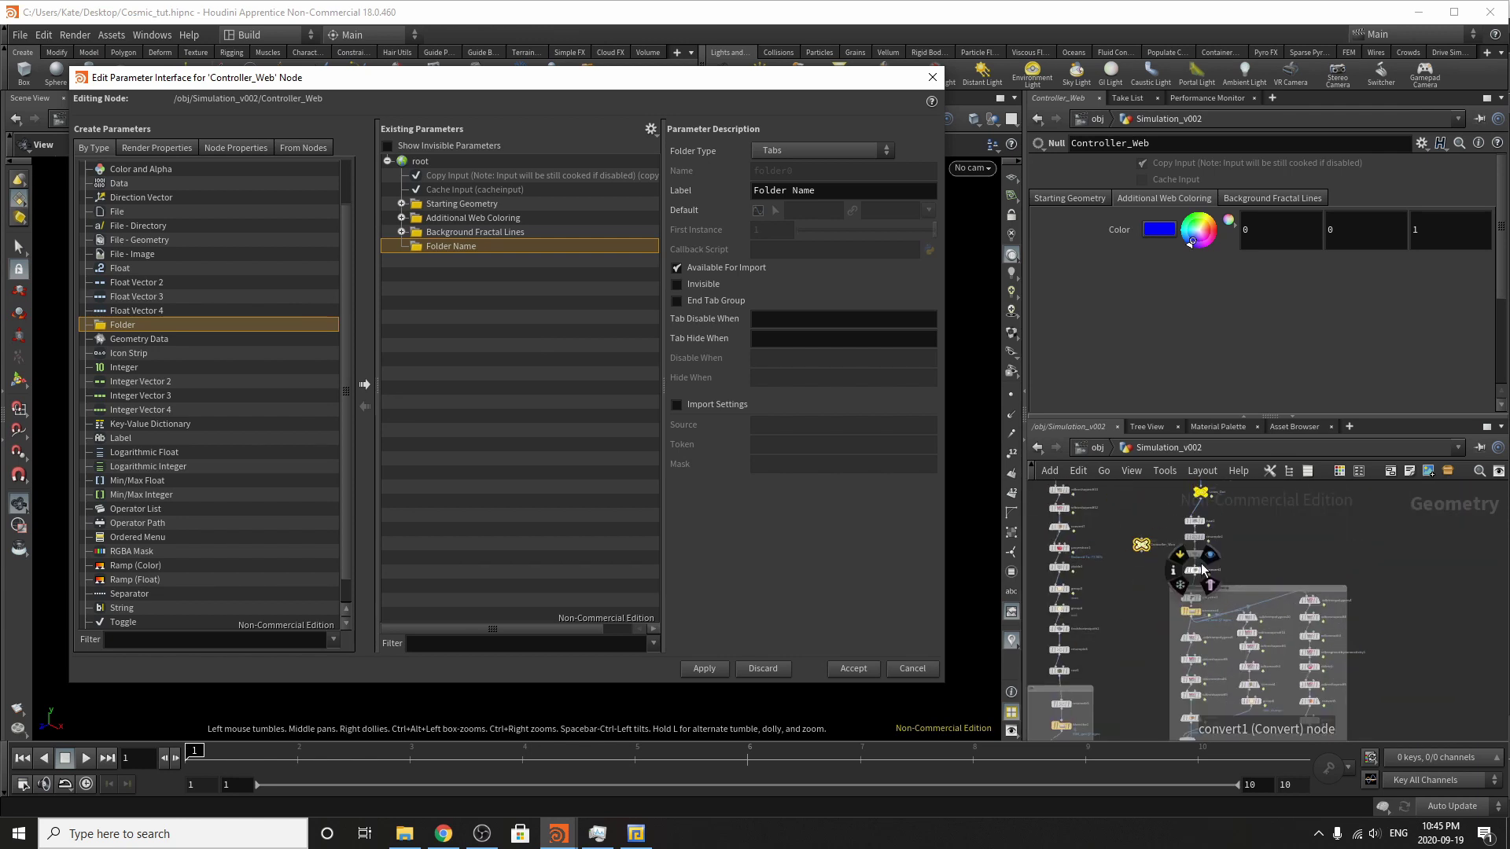
scroll(1203, 569, up, 3)
drag(820, 191, 557, 180)
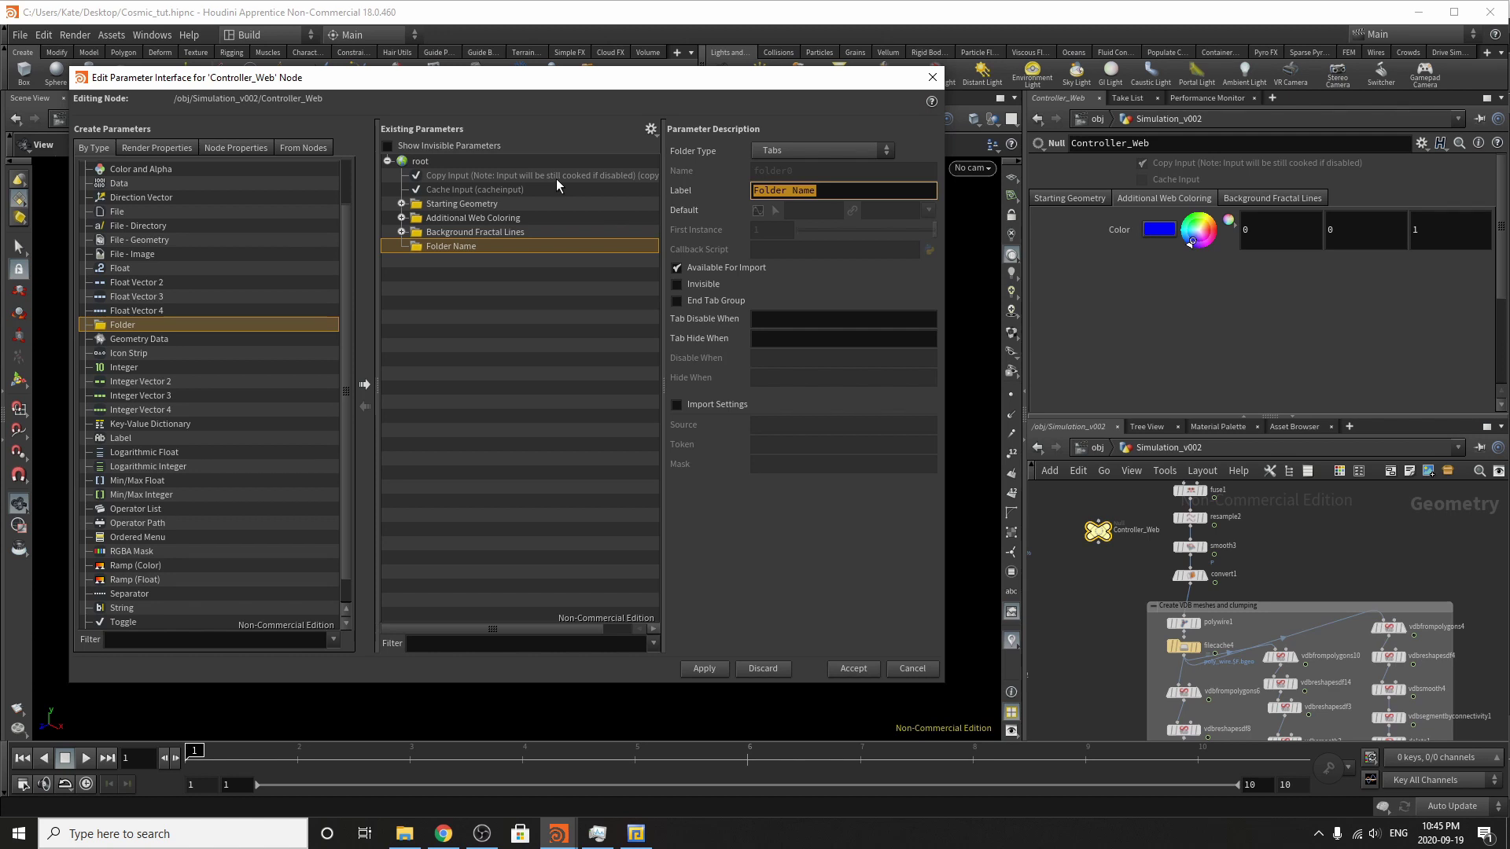
text(Edit Mesh)
key(Return)
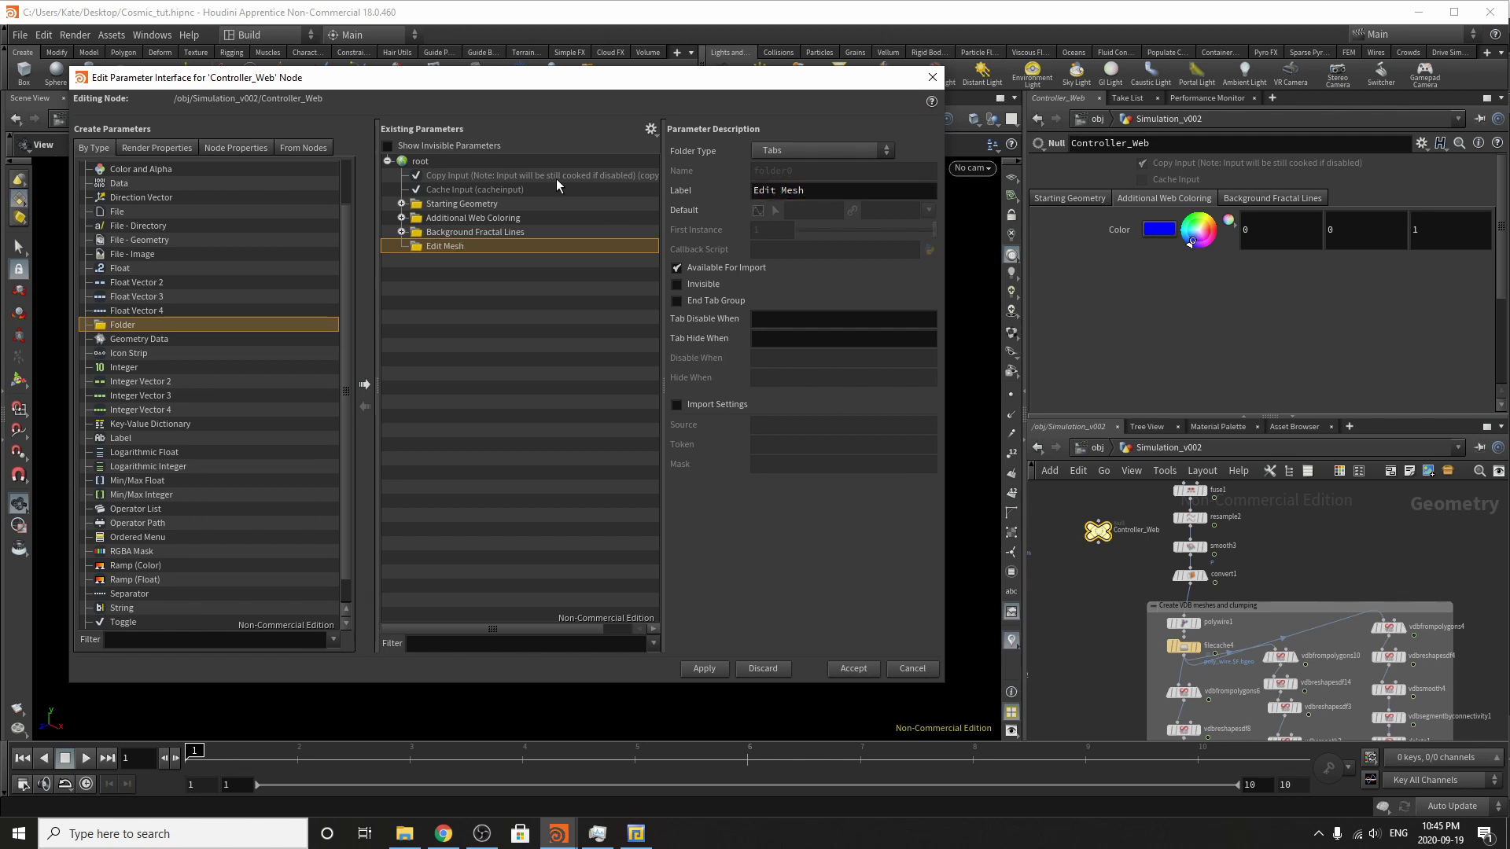
click(651, 129)
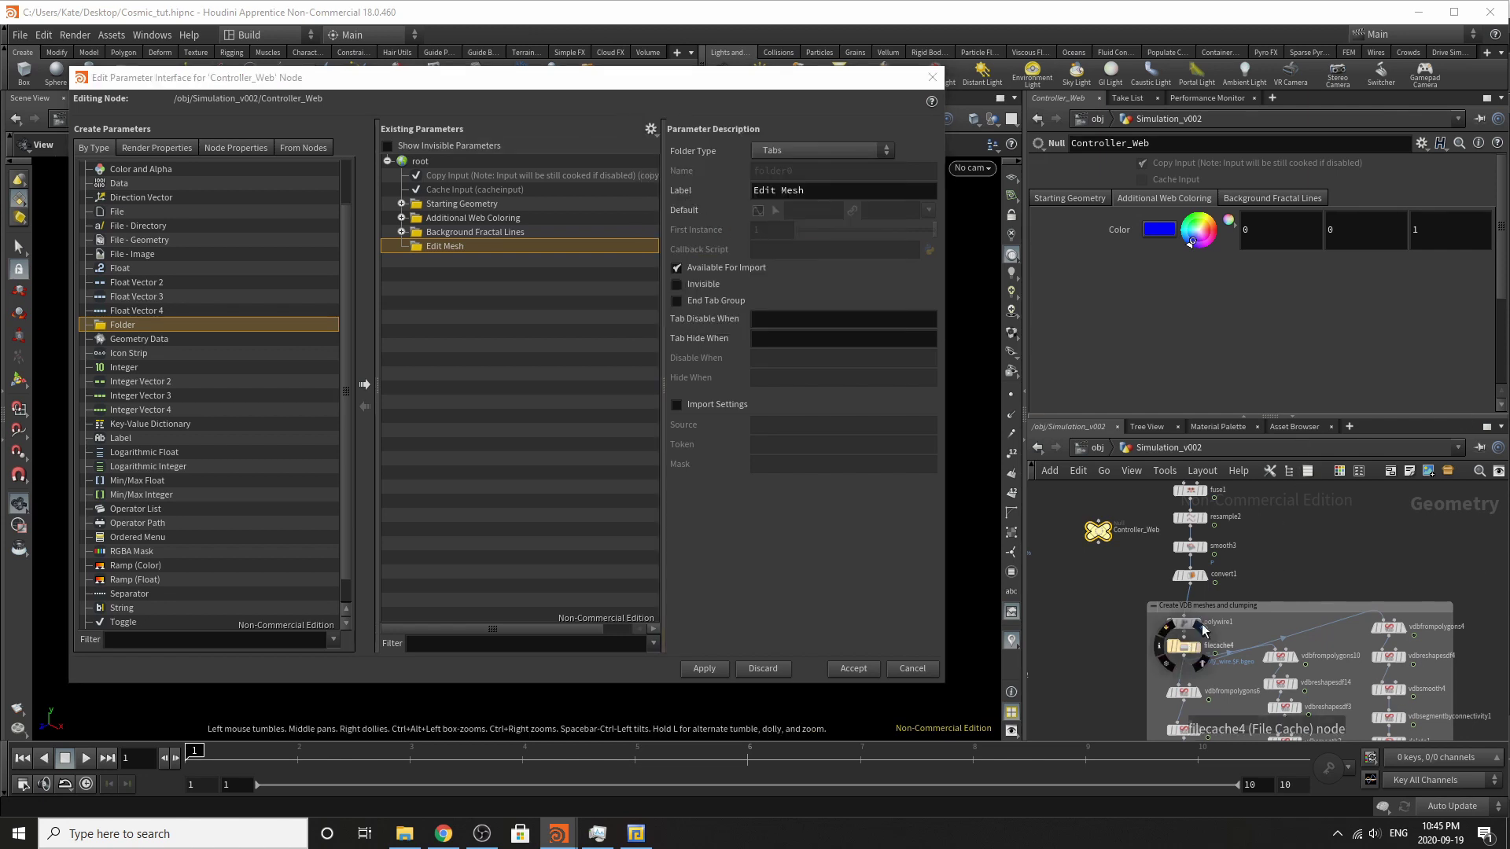
Add the Length parameter of the resample2 node to the Edit Mesh folder.
middle_drag(1192, 560, 1200, 656)
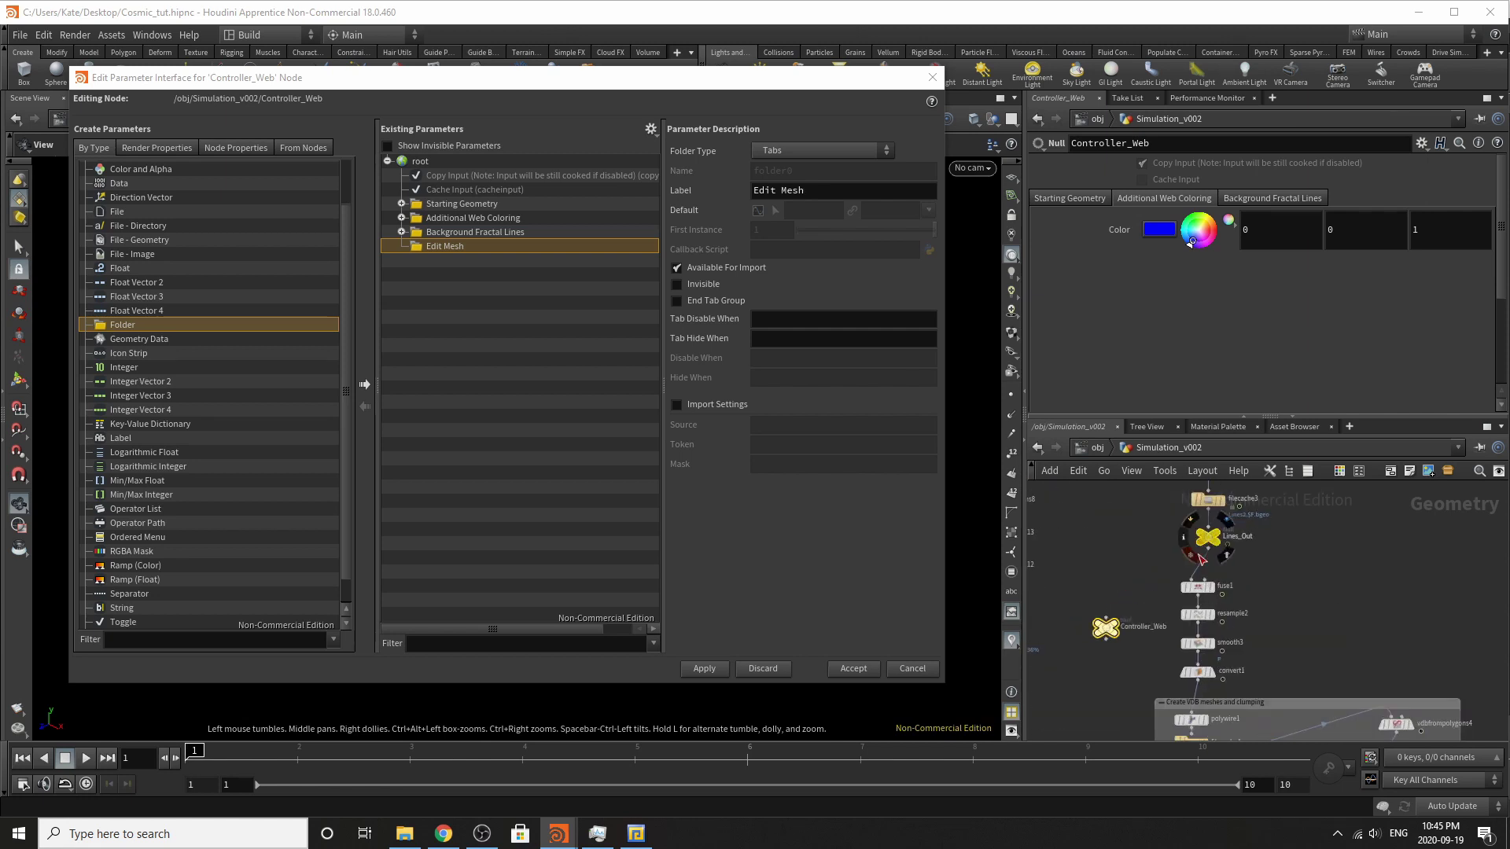
scroll(1189, 653, up, 3)
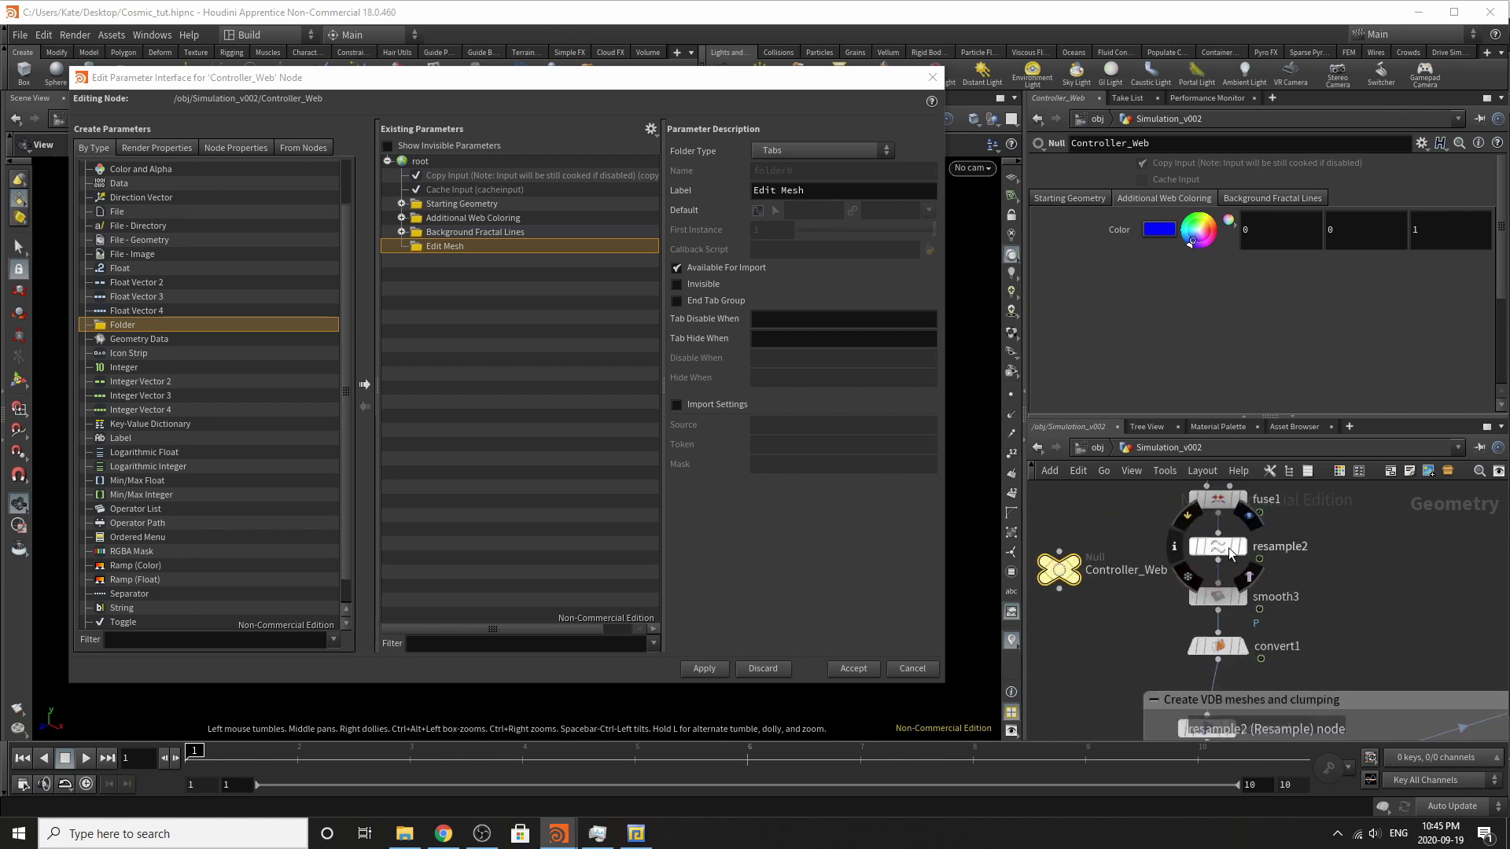
click(1217, 546)
drag(1102, 277, 454, 247)
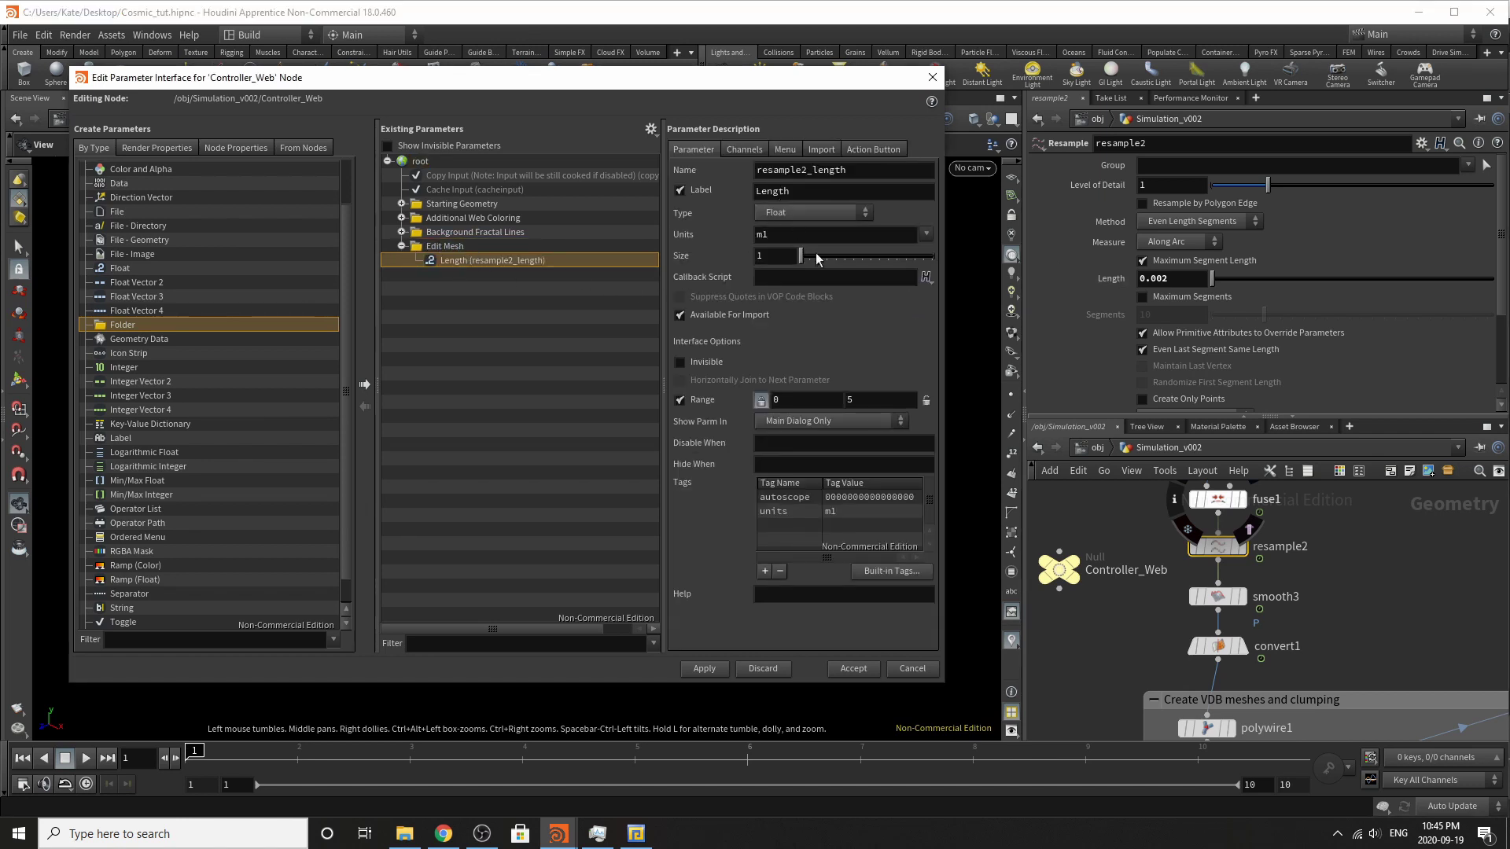
Label the added length parameter "Lines resample" and set its name to Lines_resample.
drag(829, 193, 604, 190)
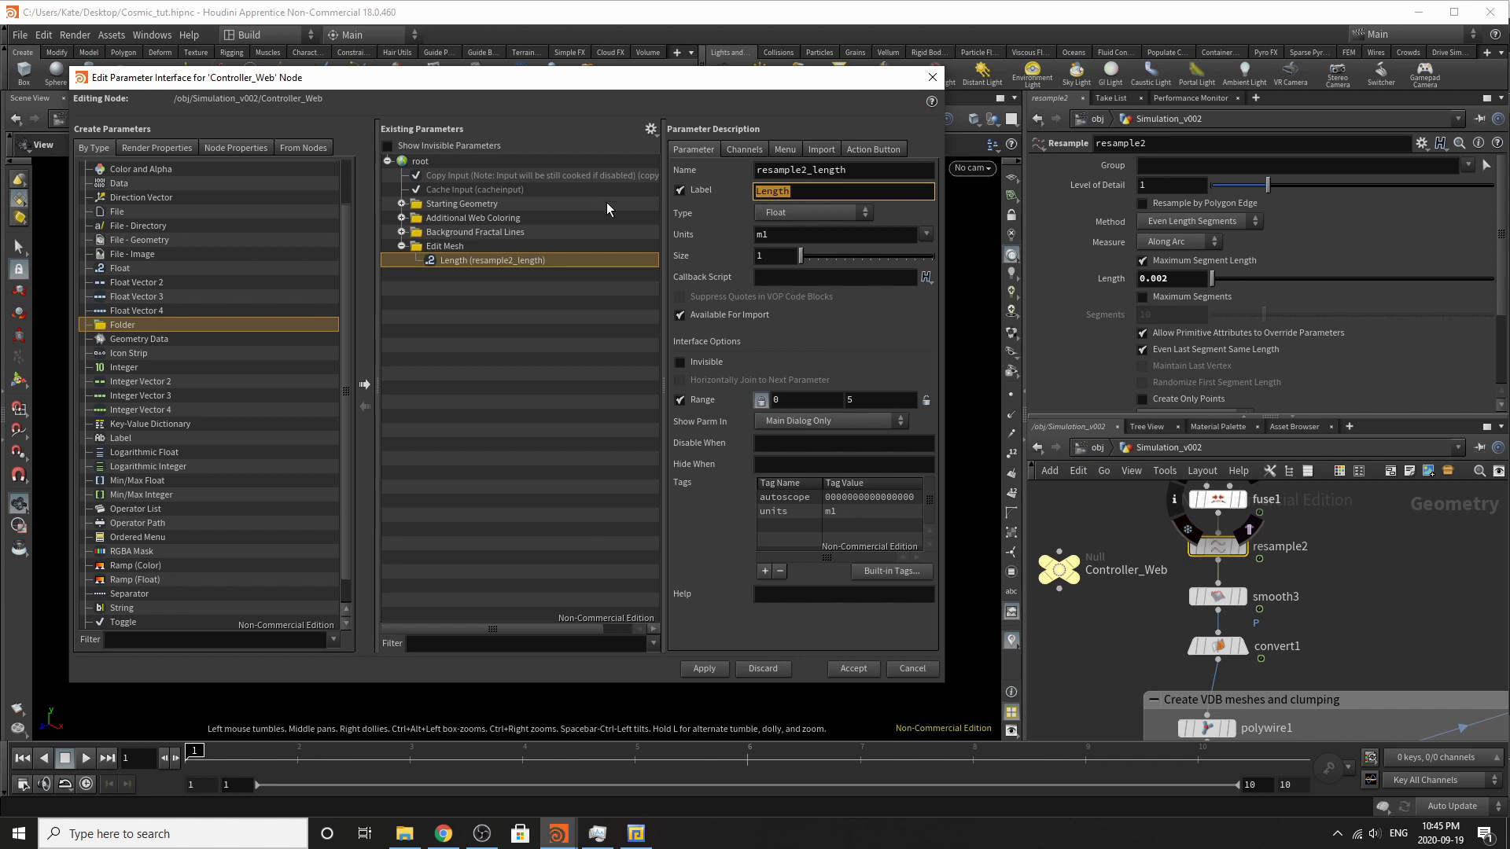
text(Lines resample)
key(ctrl+a)
key(ctrl+c)
double_click(884, 178)
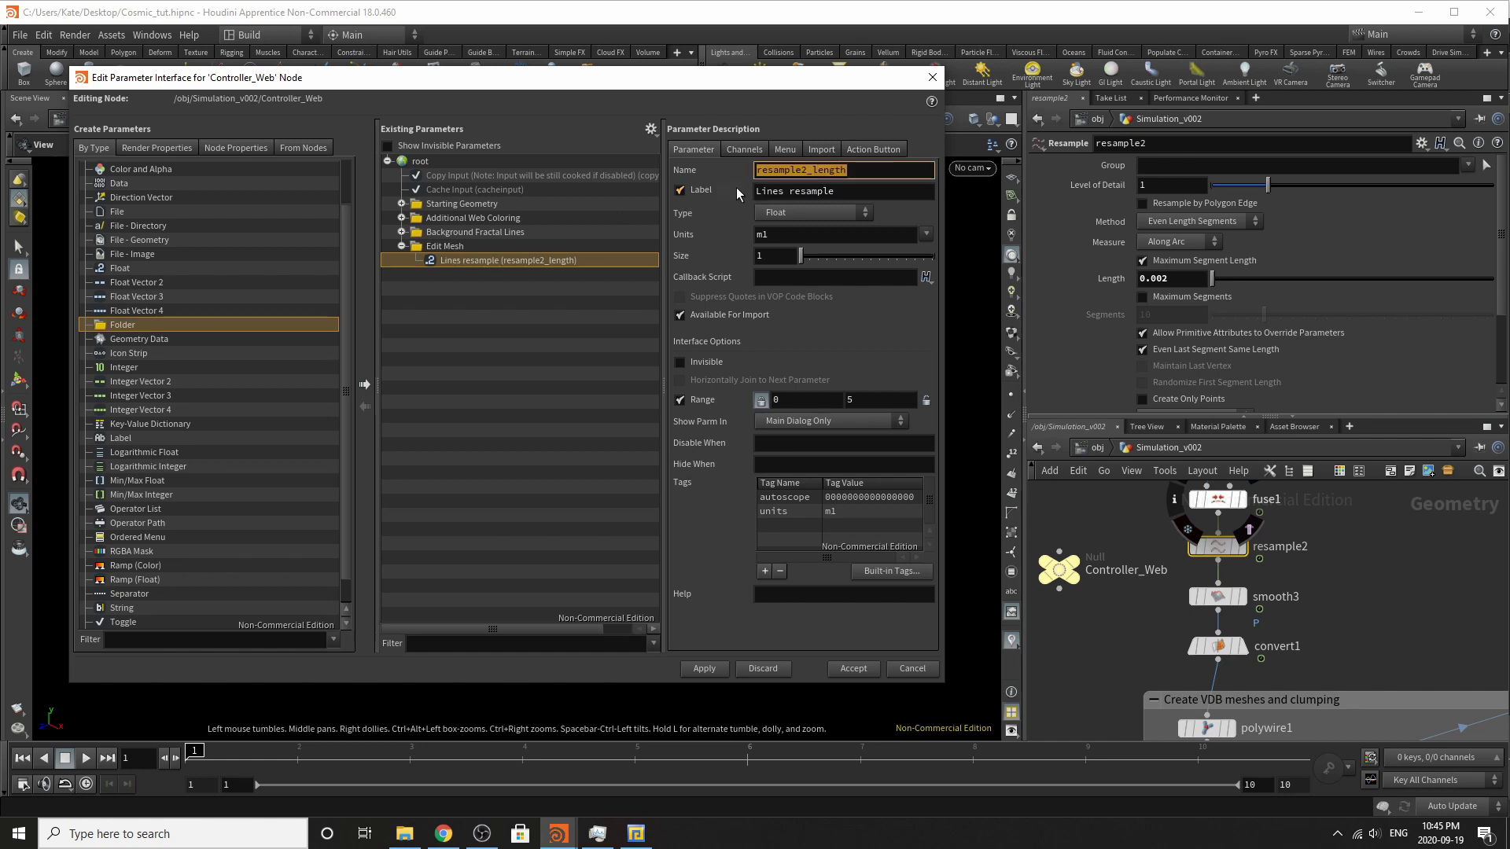
key(ctrl+v)
key(Return)
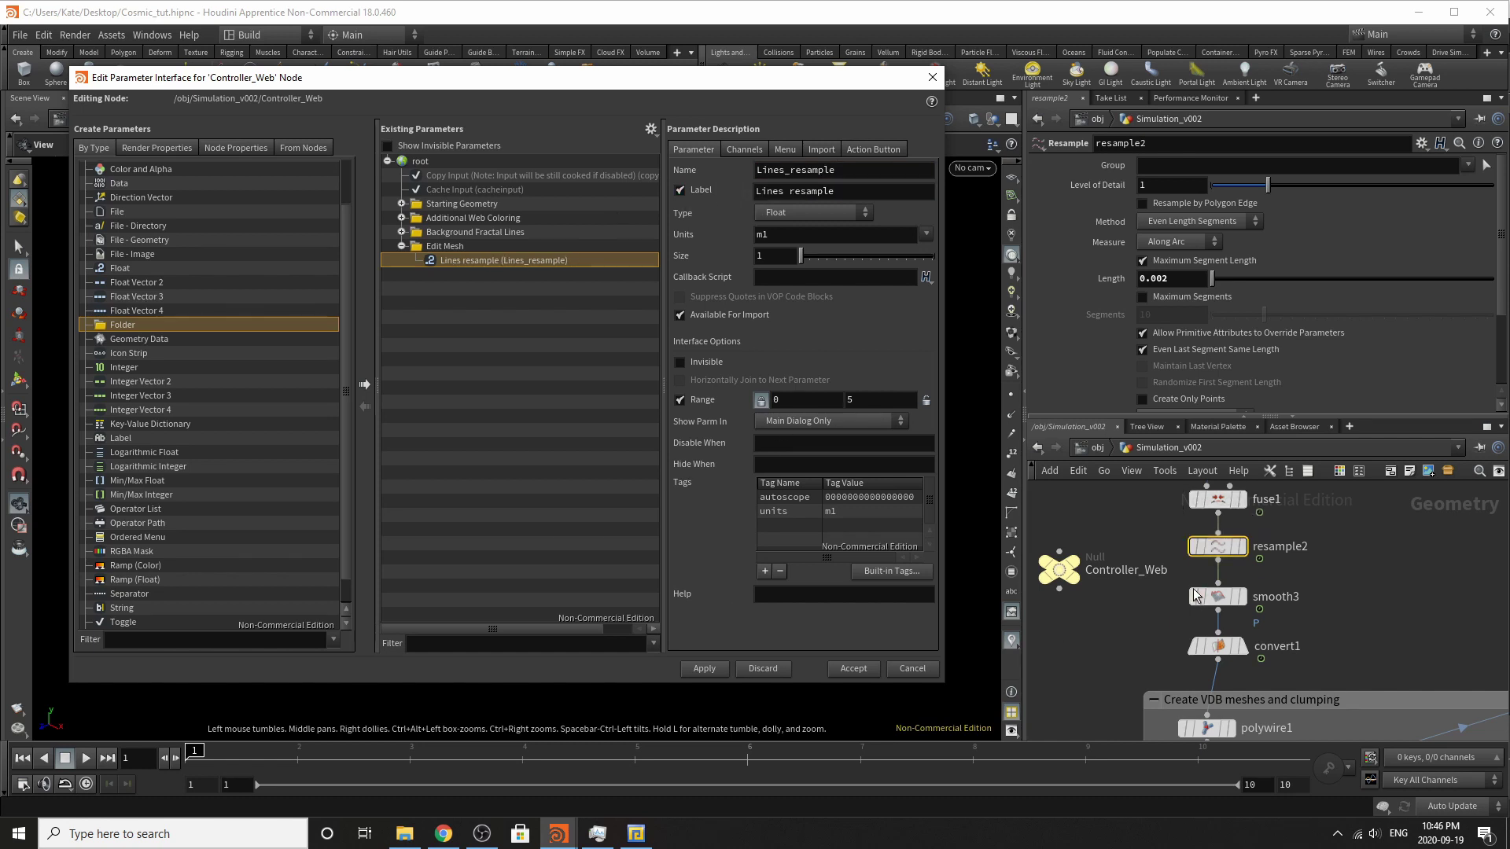
Add the Wire Radius parameter of the polywire1 node to the Edit Mesh folder.
click(1274, 599)
scroll(1274, 599, down, 3)
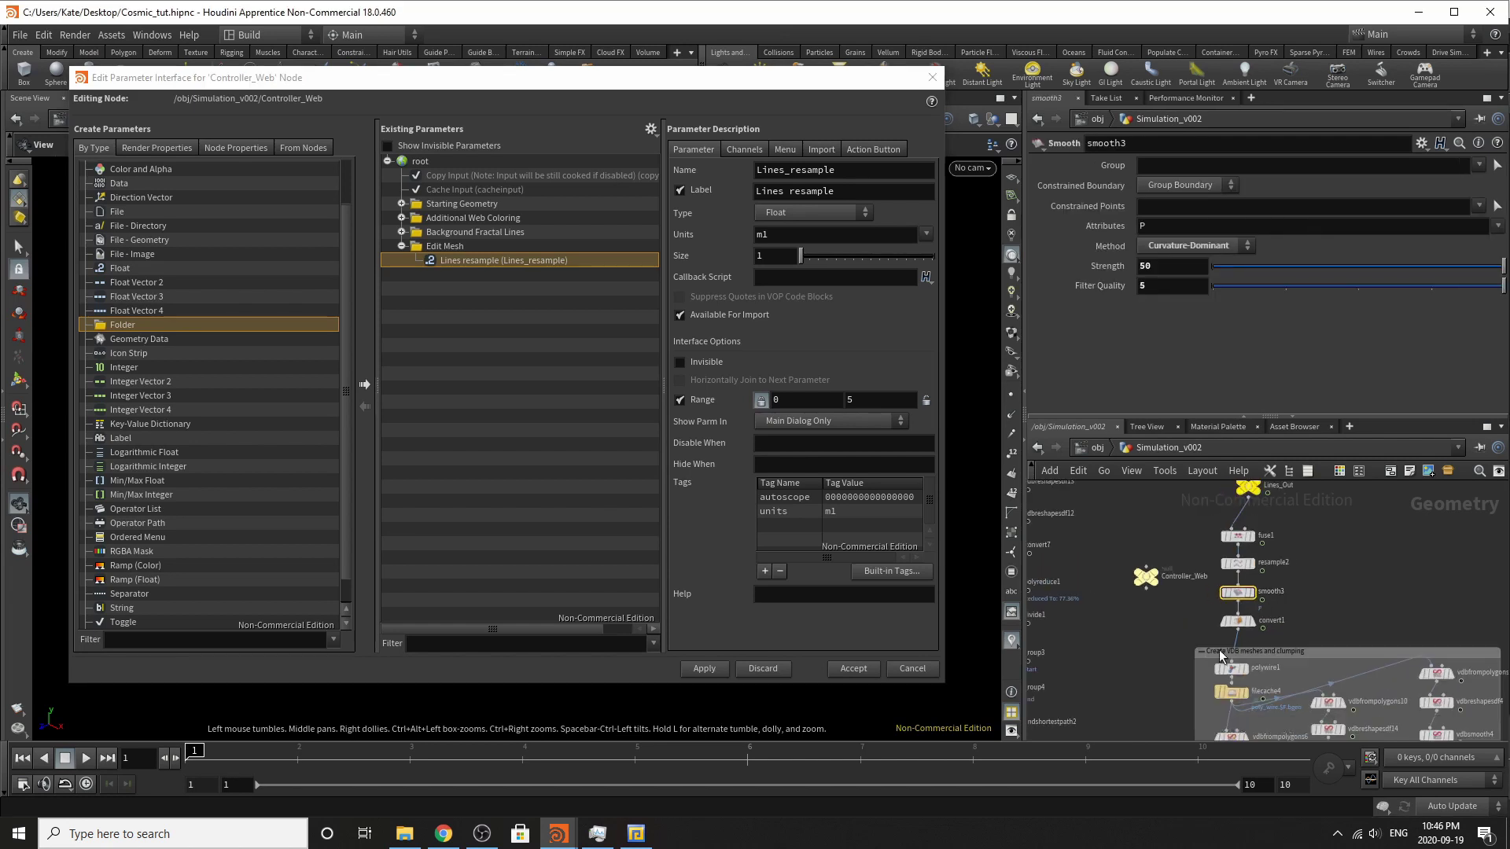
scroll(1221, 661, up, 4)
click(1251, 672)
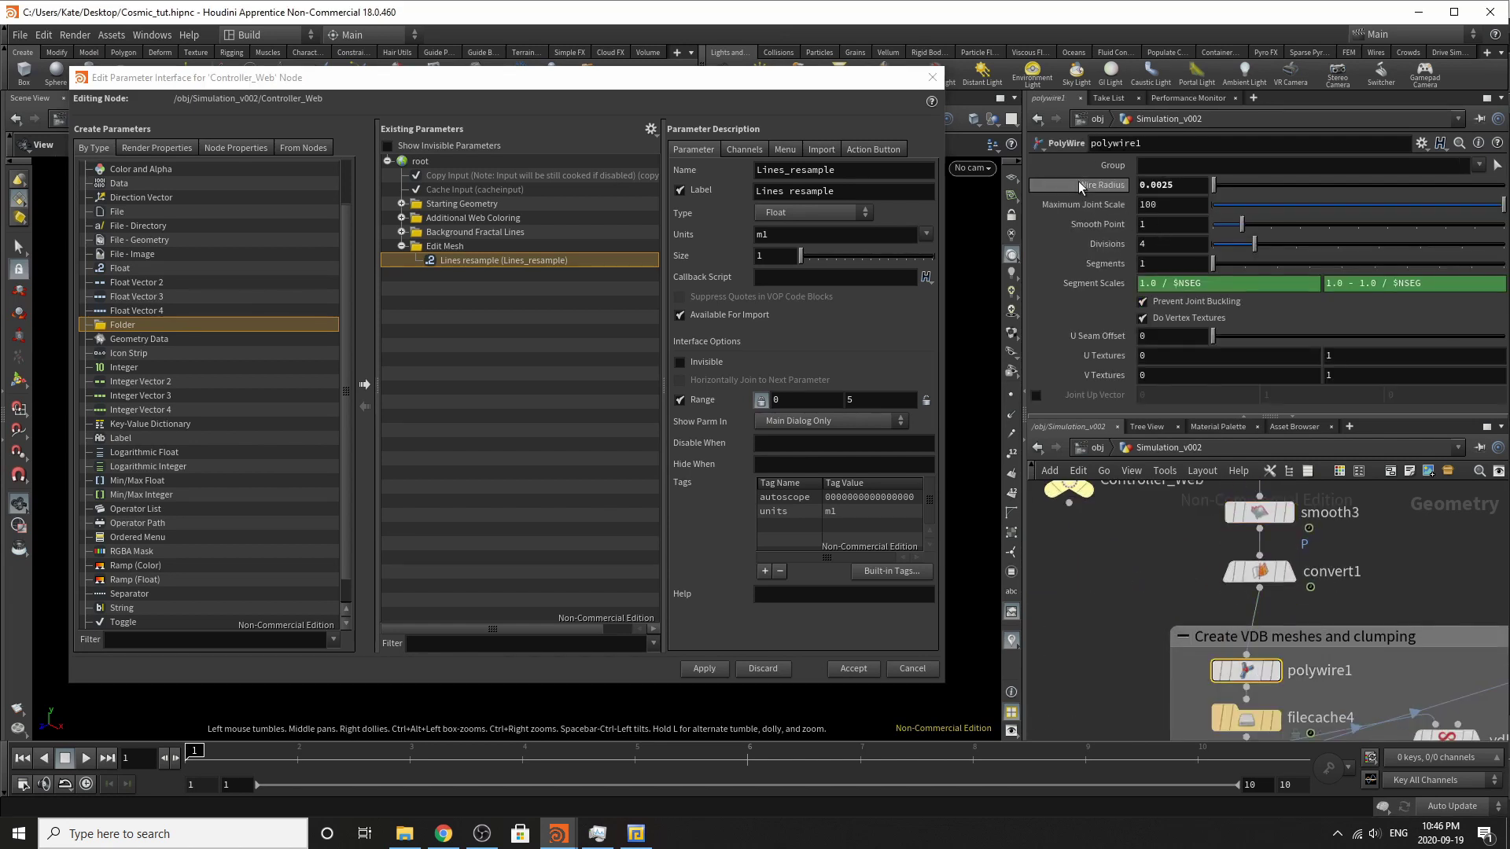
drag(519, 260, 457, 252)
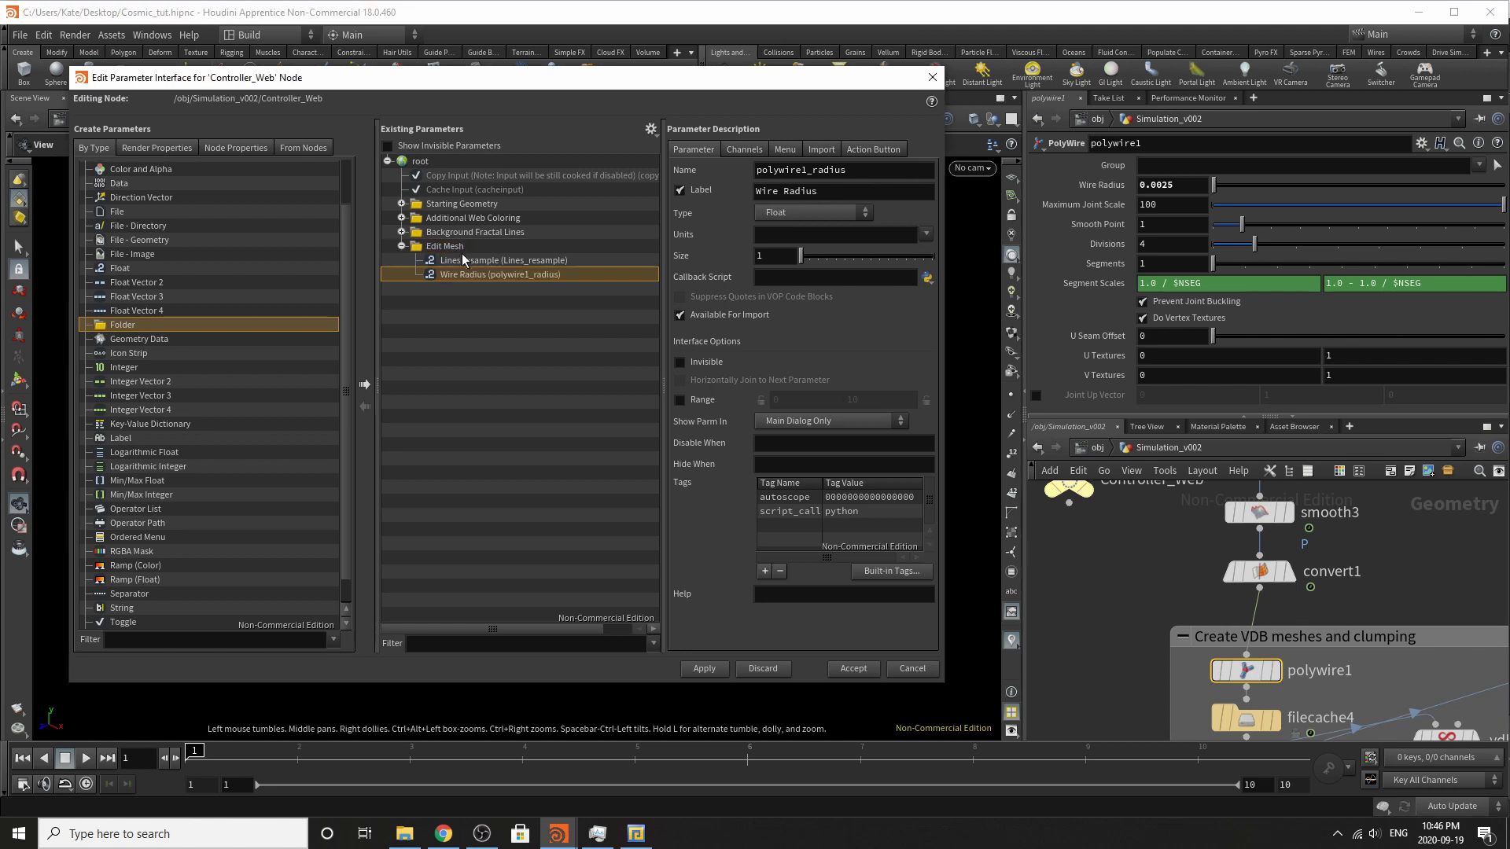
Label the added wire radius parameter "Line Radius" and set its name to Line_Radius2.
click(815, 192)
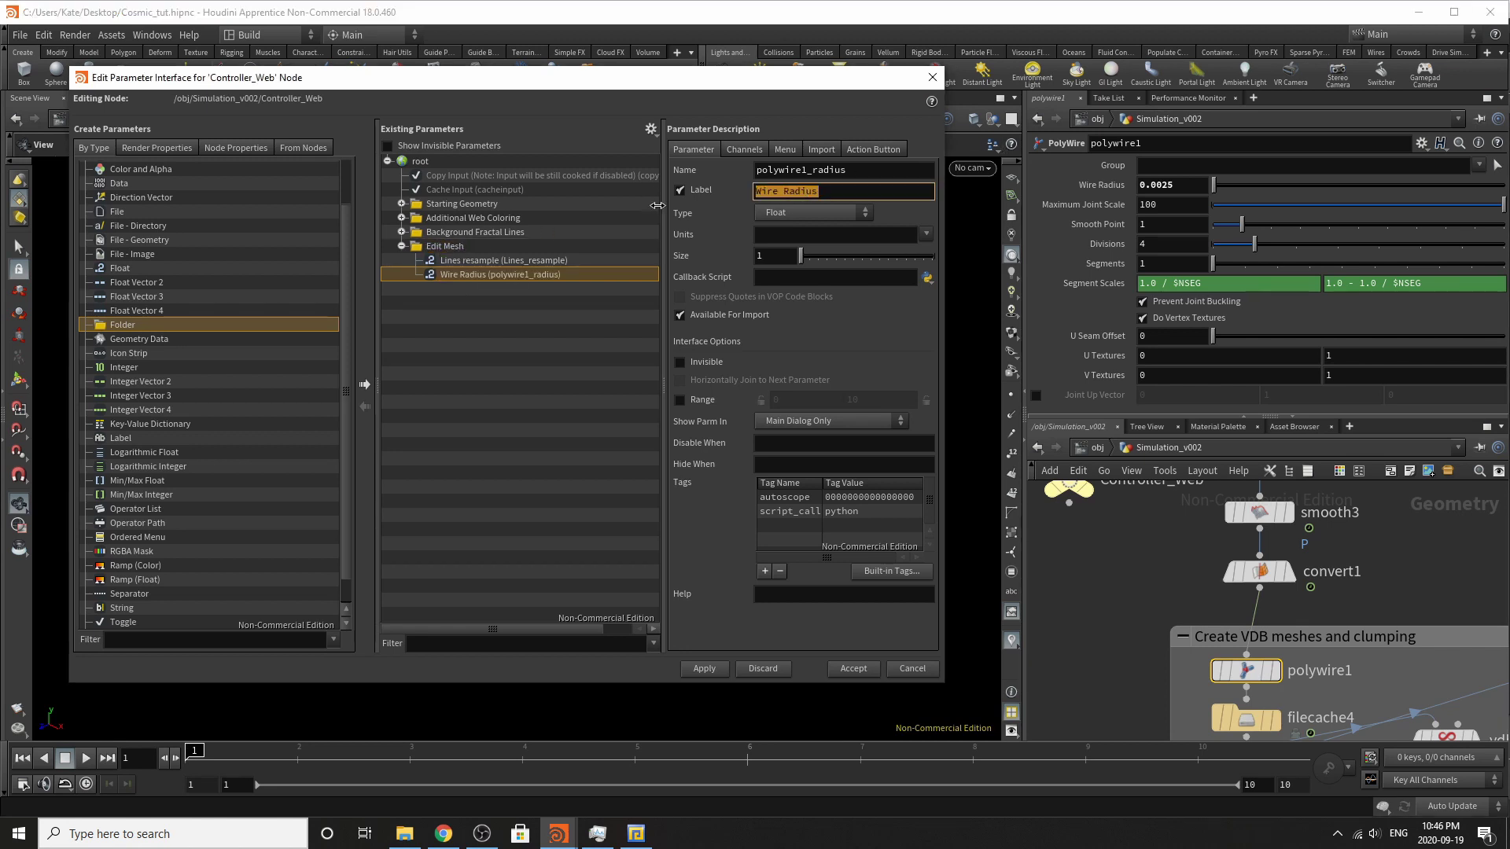
click(808, 169)
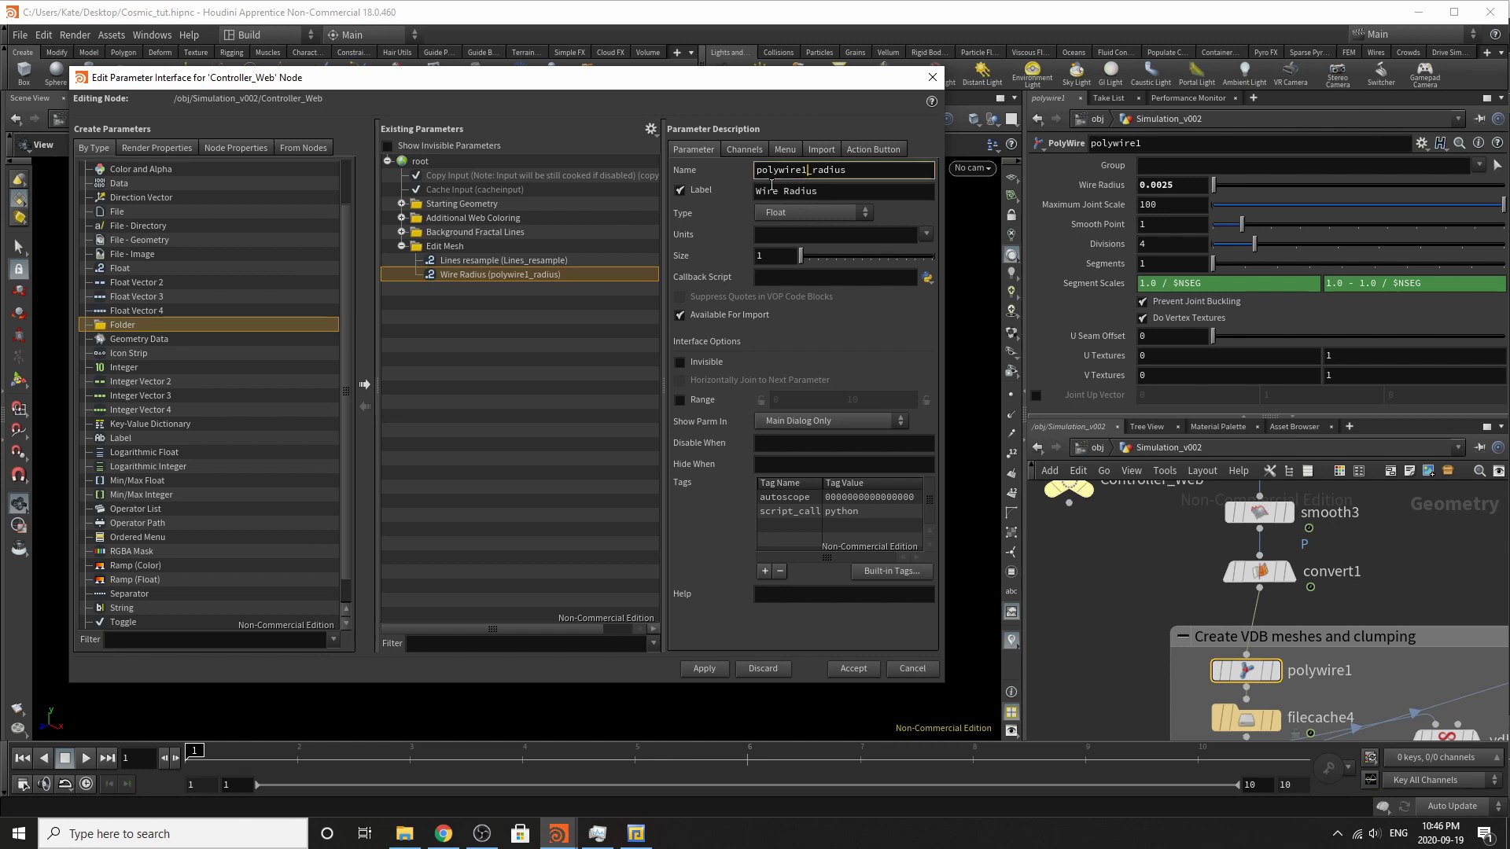
double_click(773, 190)
text(Line)
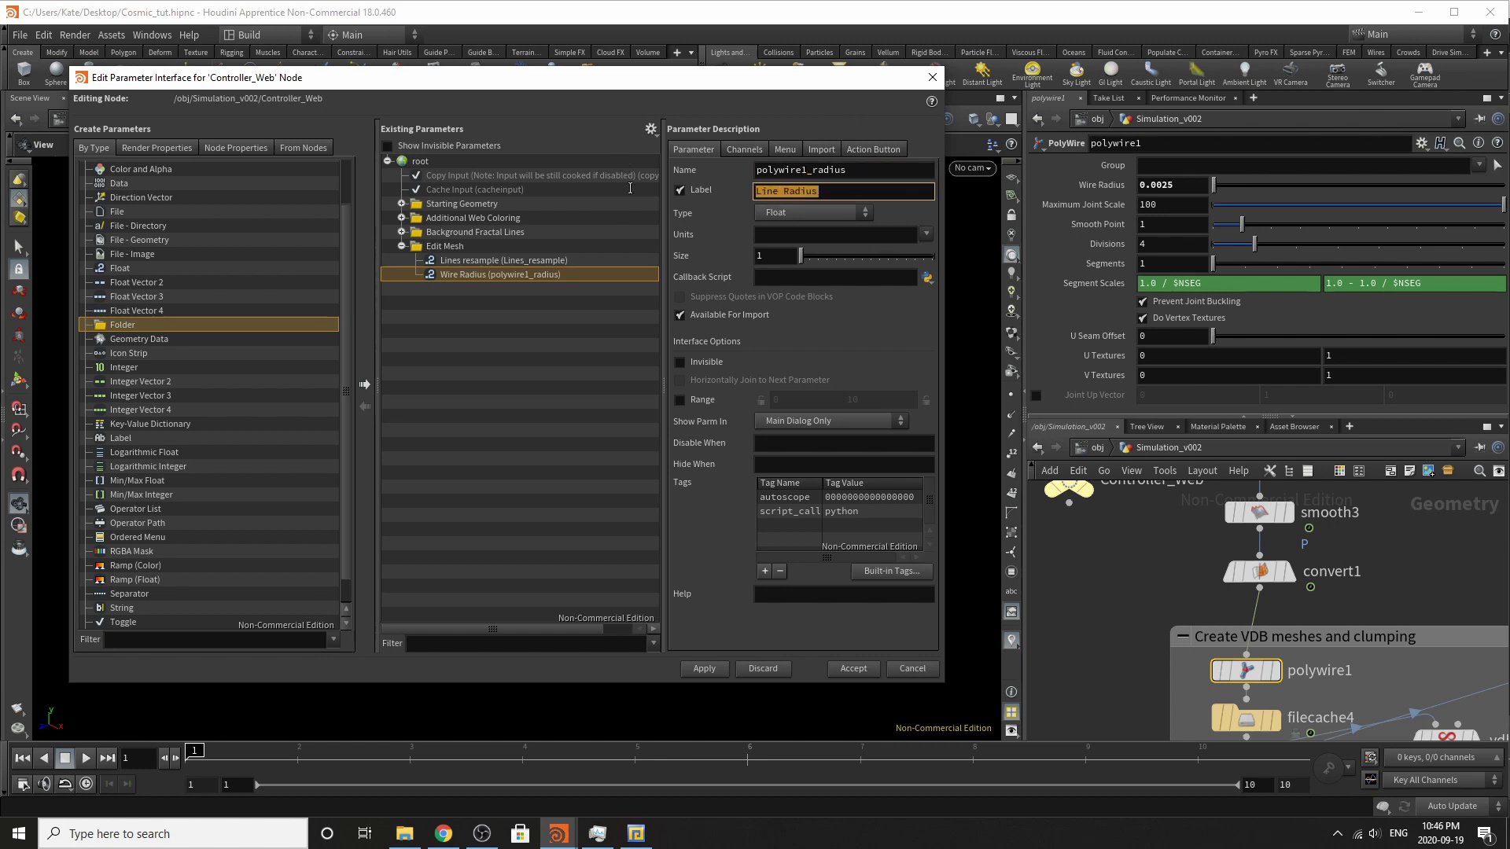
key(shift+Tab)
text(Line_Radius2)
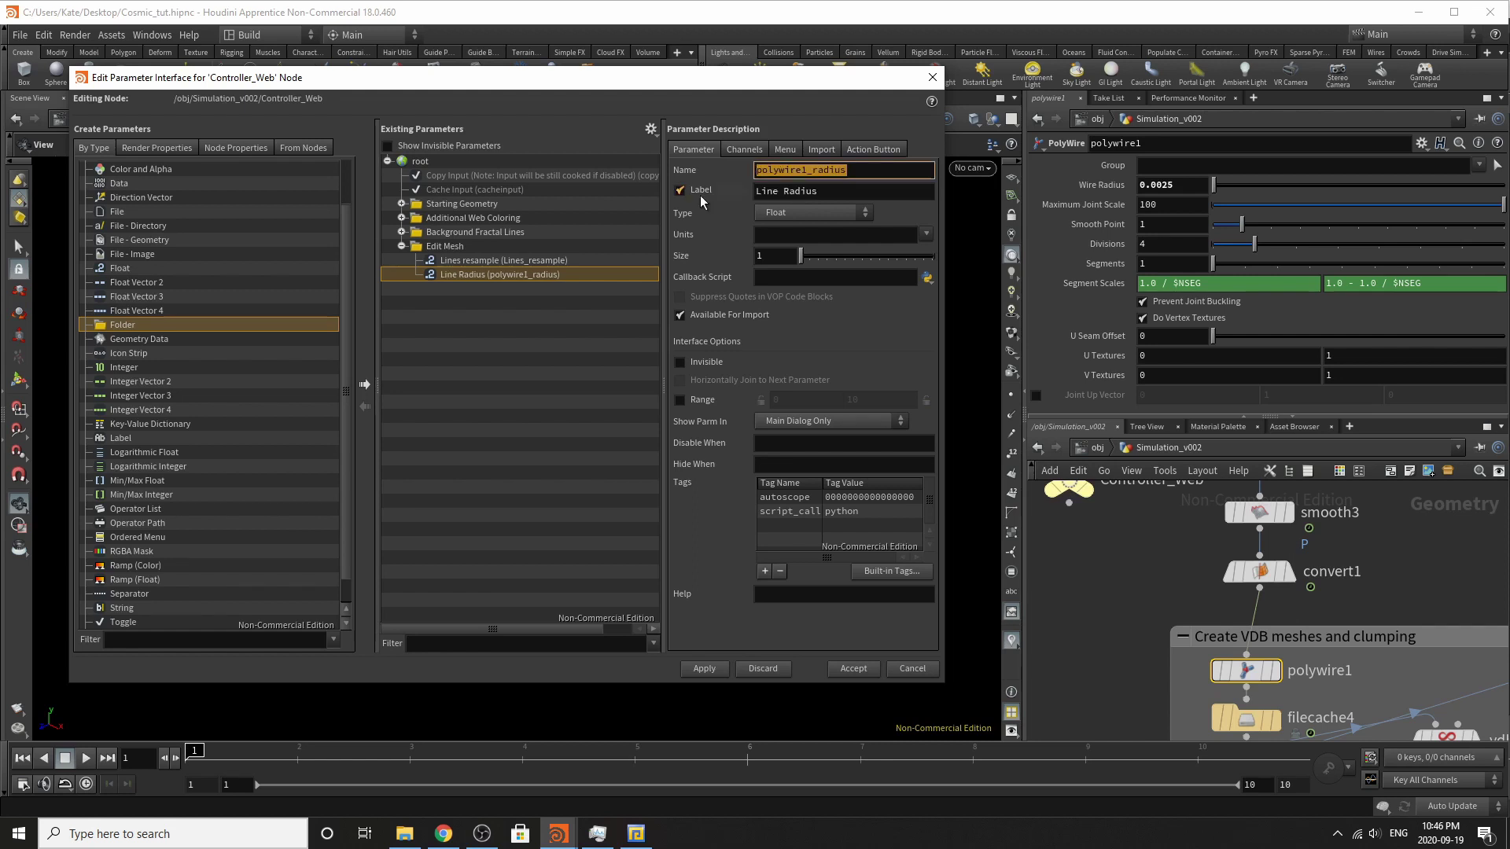
key(Return)
Add the Save to Disk button of the filecache4 node to the Edit Mesh folder, below Line Radius.
click(1246, 718)
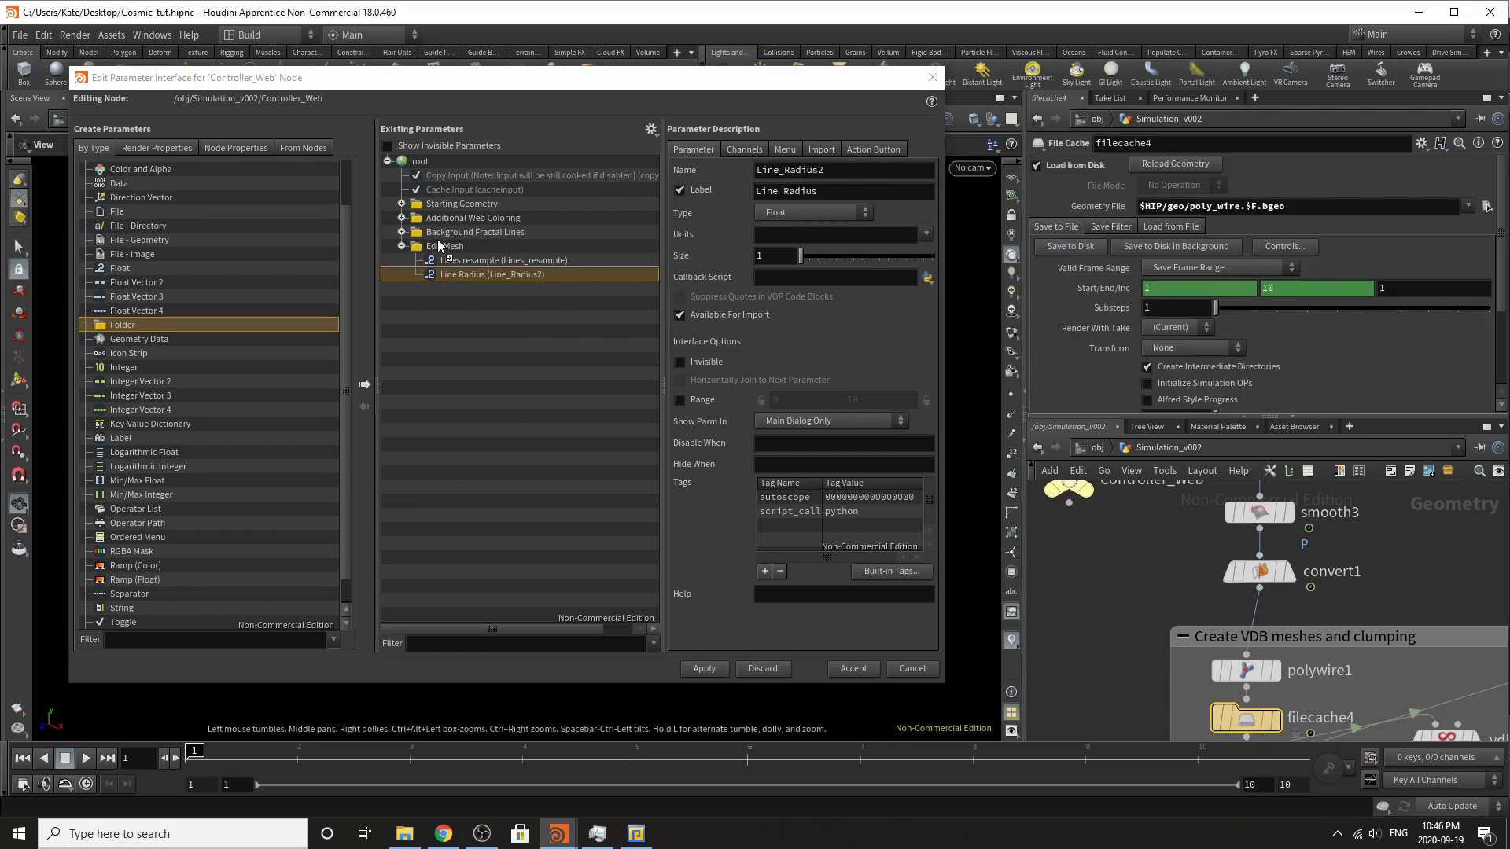
drag(439, 245, 464, 274)
click(461, 289)
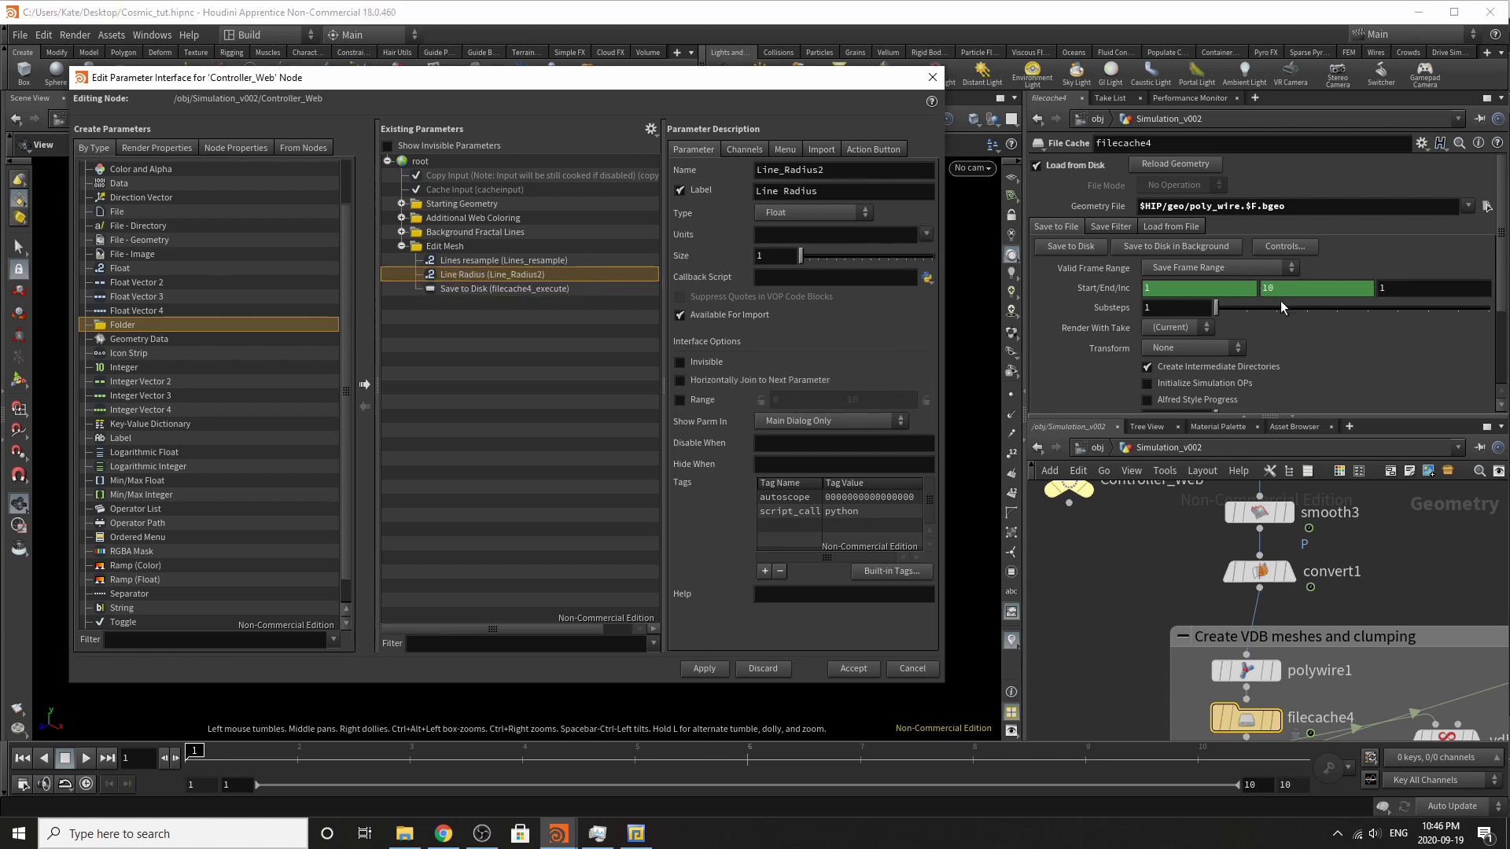
Insert a separator below the Save to Disk button in the Edit Mesh folder.
scroll(1256, 488, down, 5)
scroll(1264, 654, up, 3)
scroll(1243, 635, down, 3)
scroll(1251, 629, up, 1)
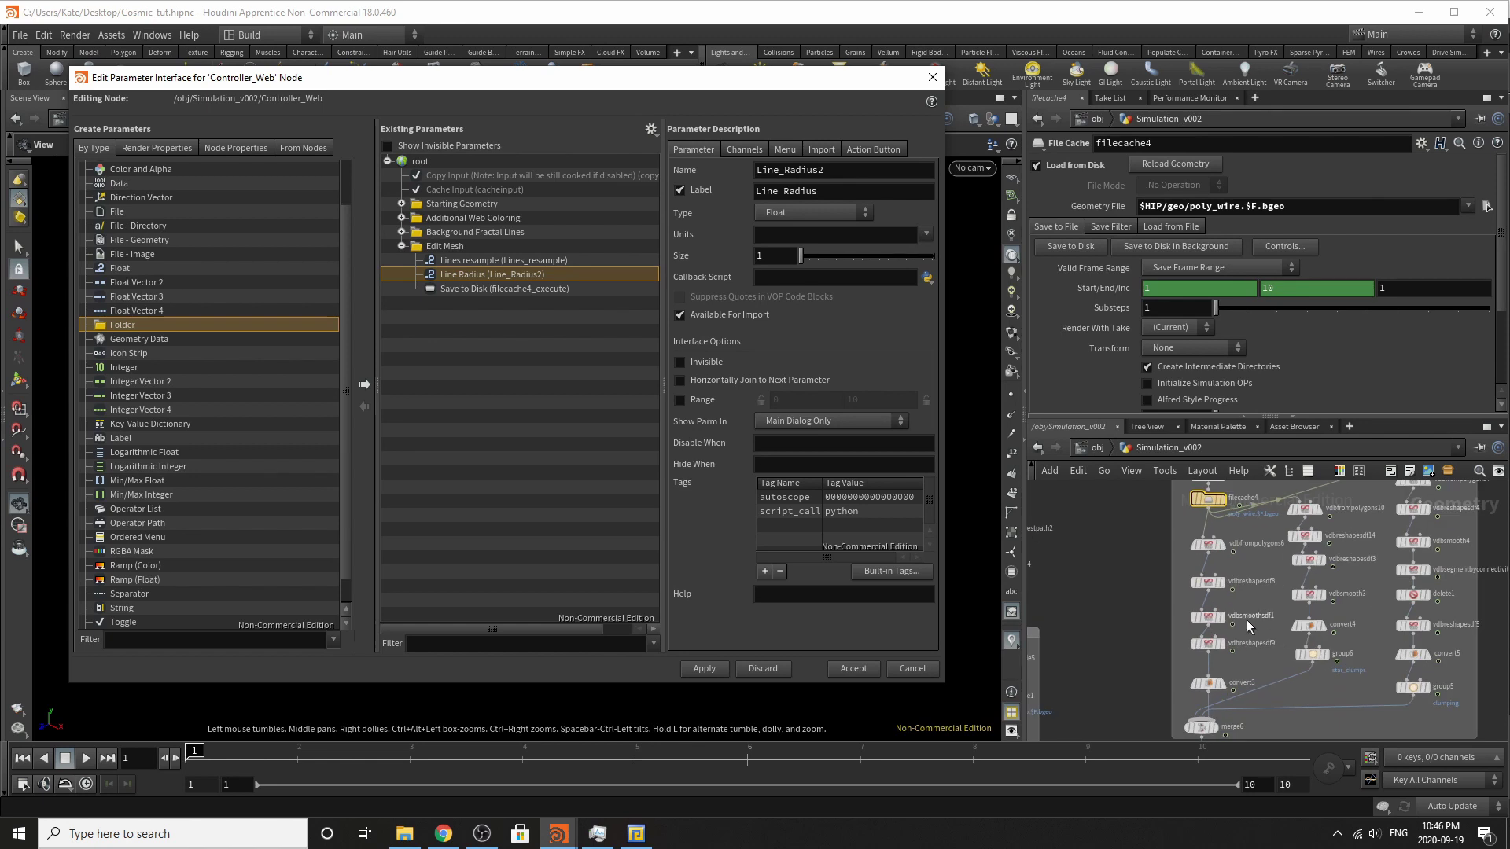
scroll(157, 440, down, 1)
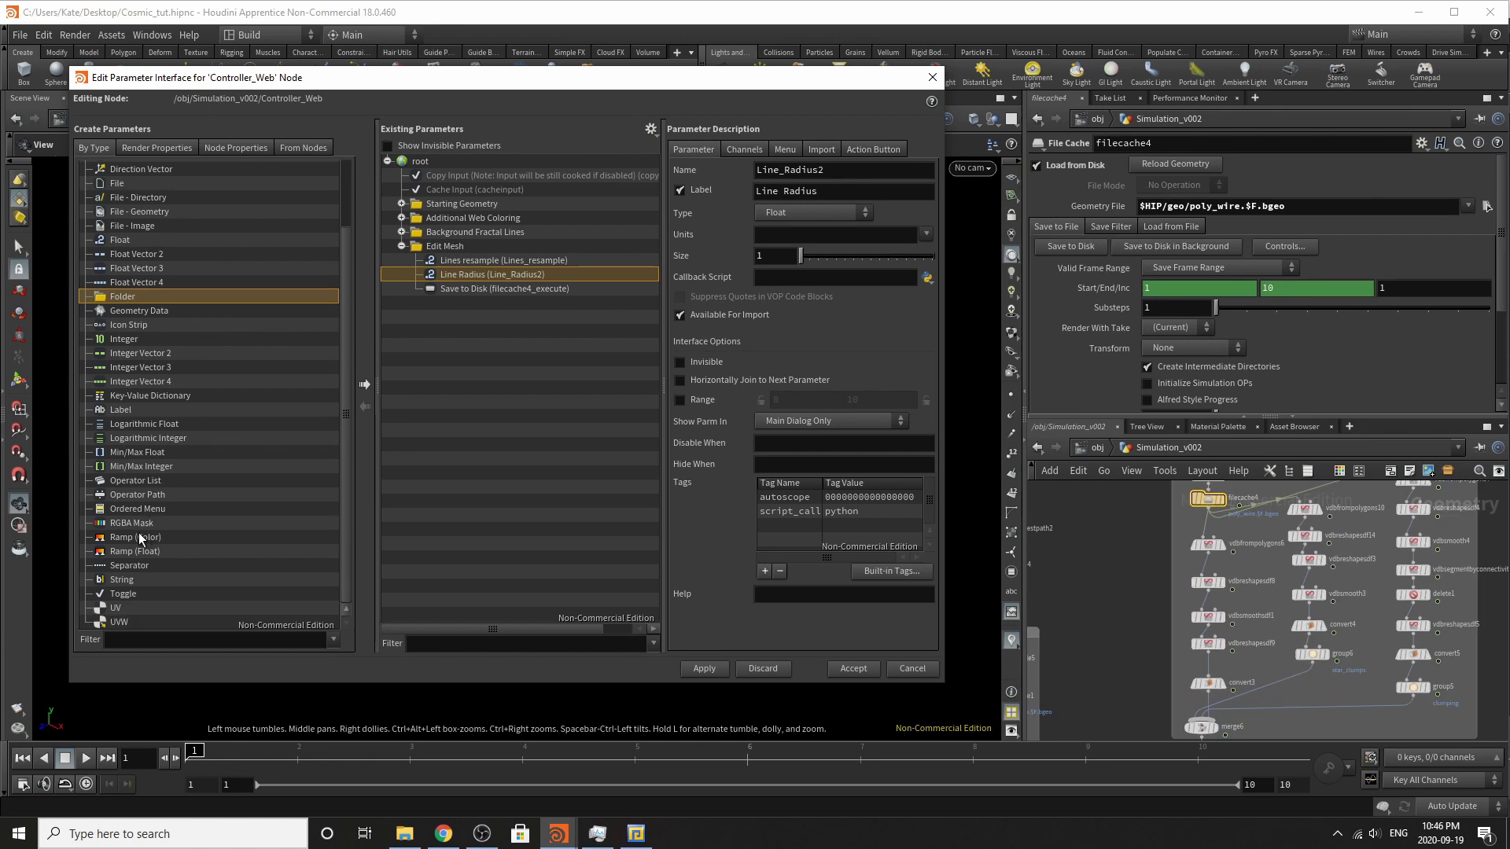
click(116, 567)
drag(126, 555, 461, 249)
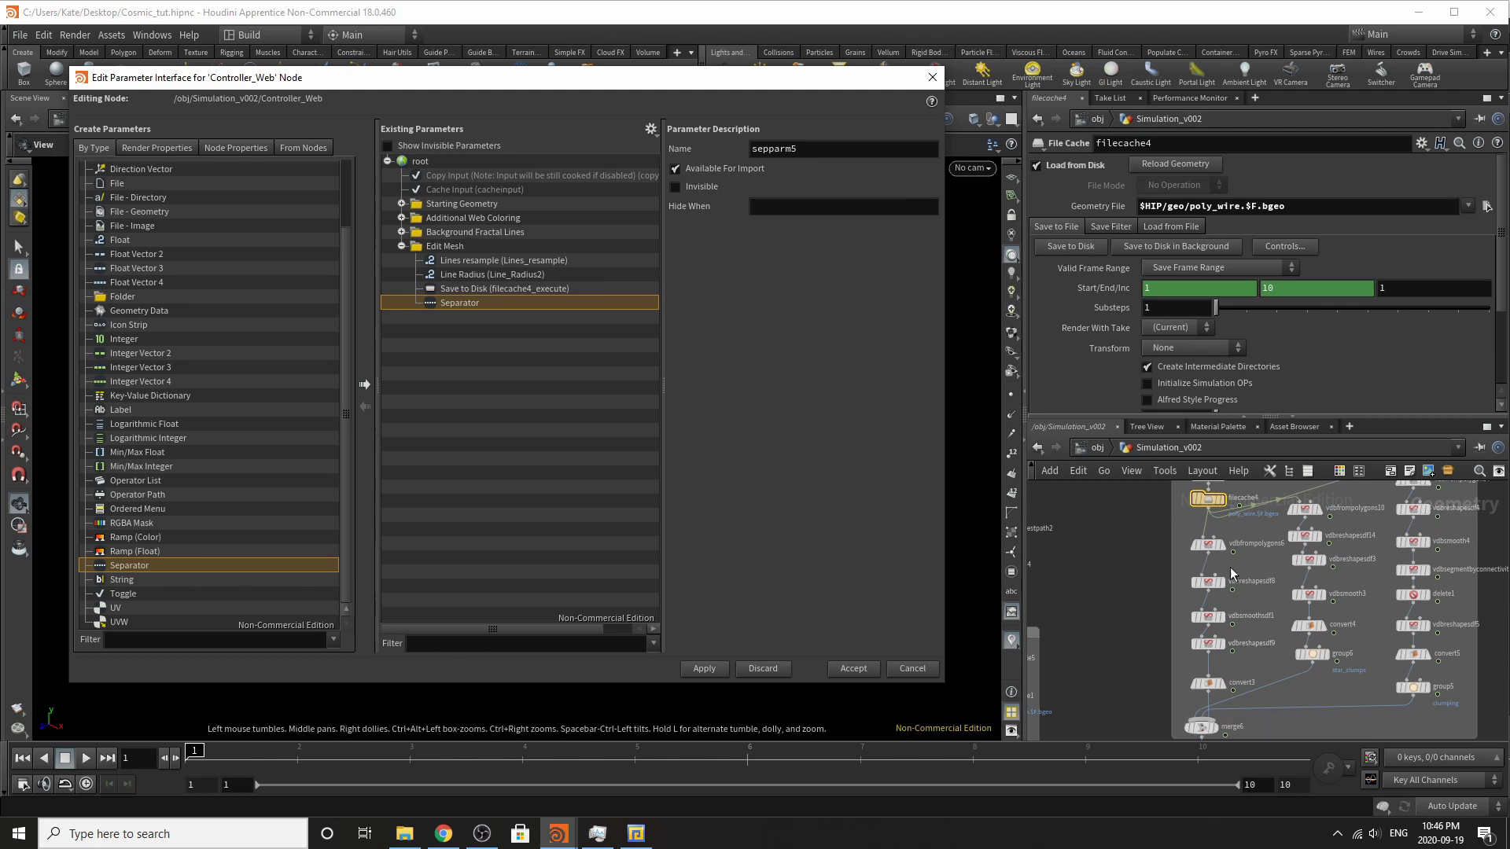
Show the vdbfrompolygons6 parameters and add a subfolder labelled "Main Mesh" below the separator in Edit Mesh.
scroll(1193, 549, up, 3)
click(1191, 542)
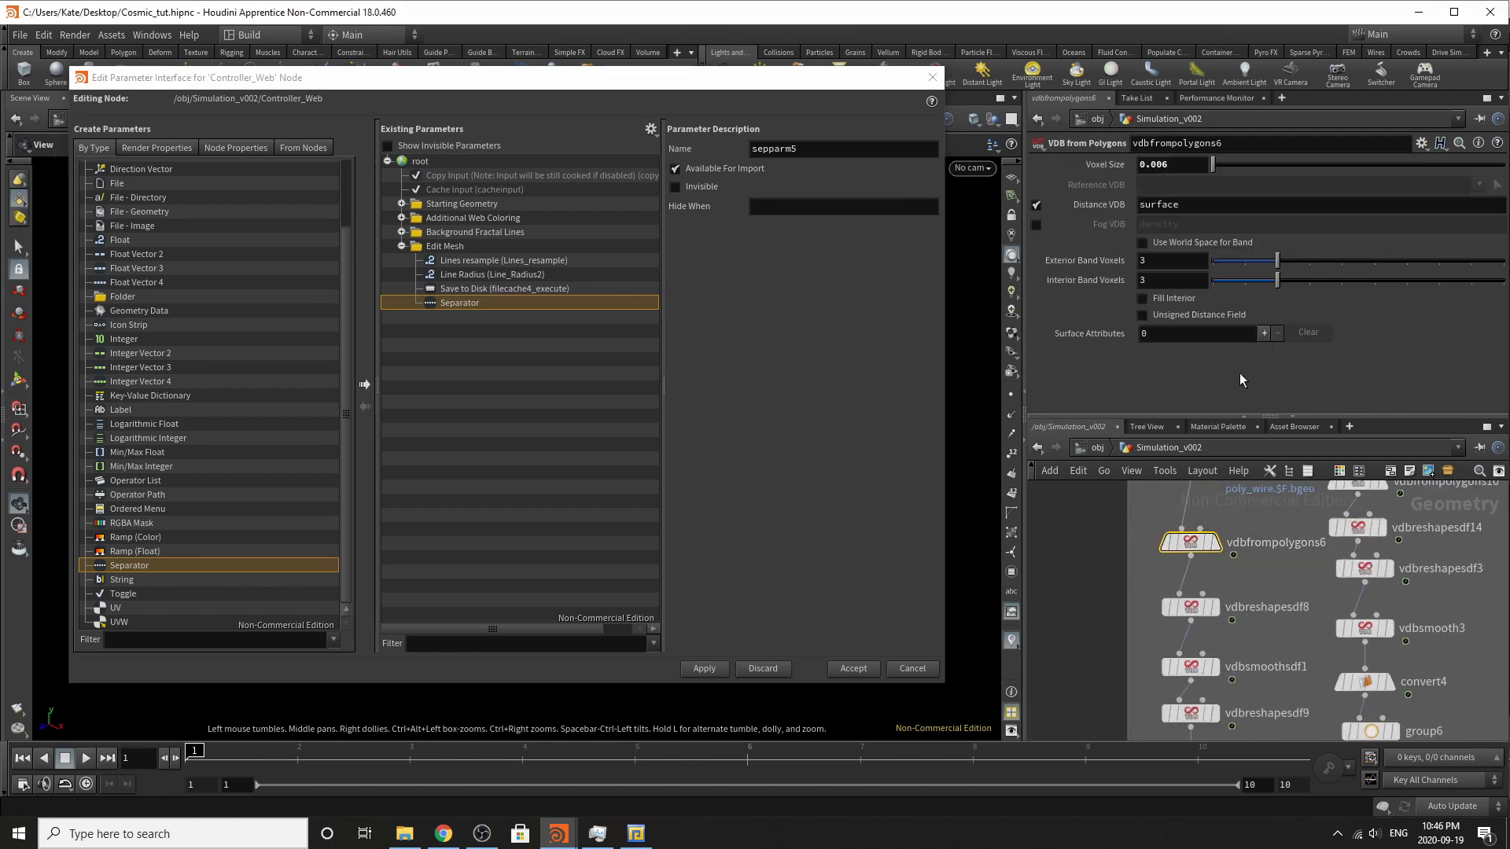
scroll(1226, 586, down, 3)
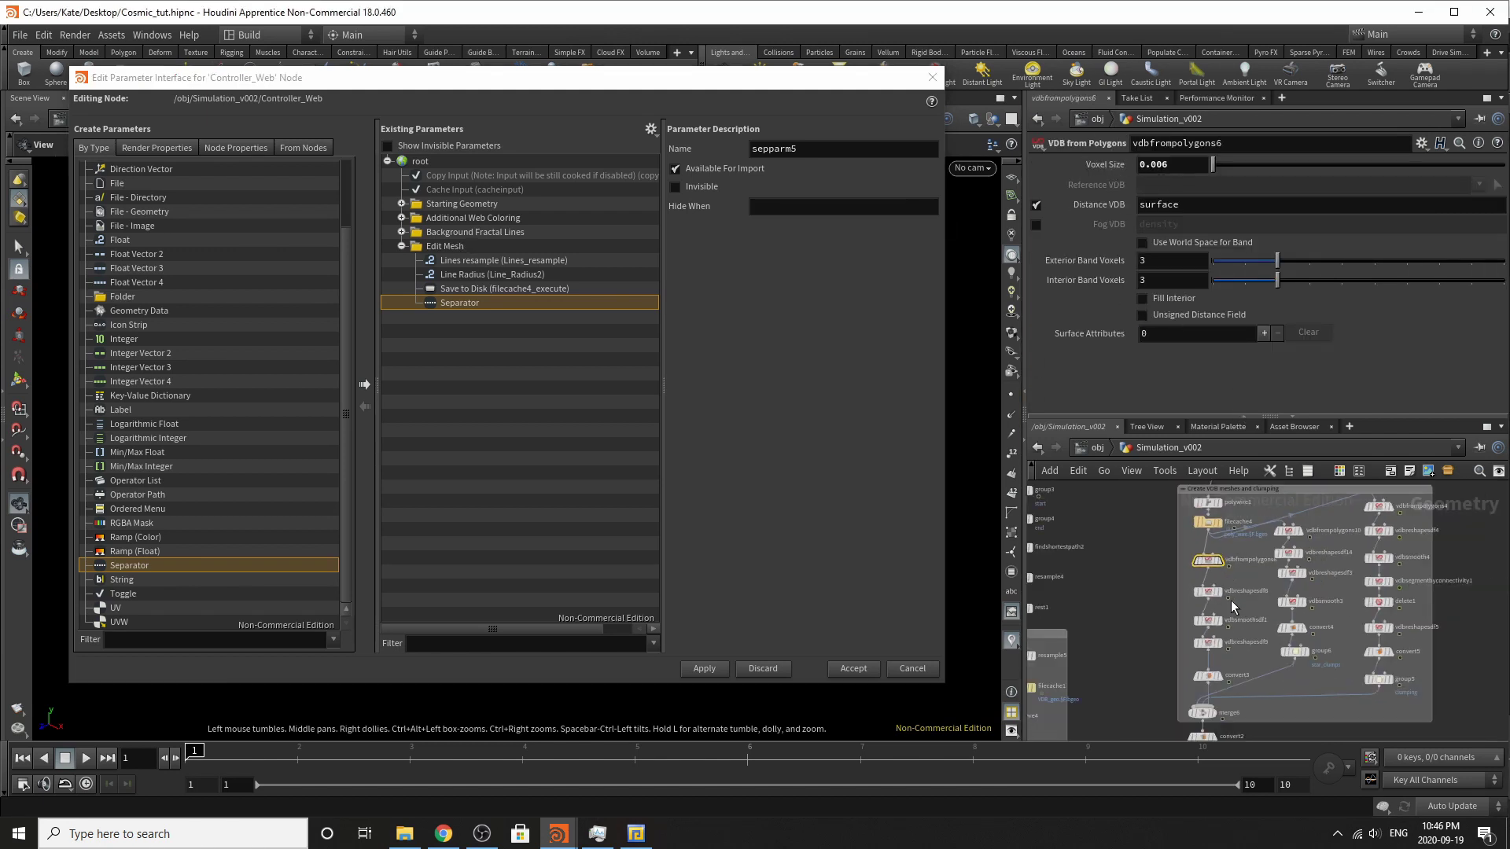
scroll(1277, 673, up, 3)
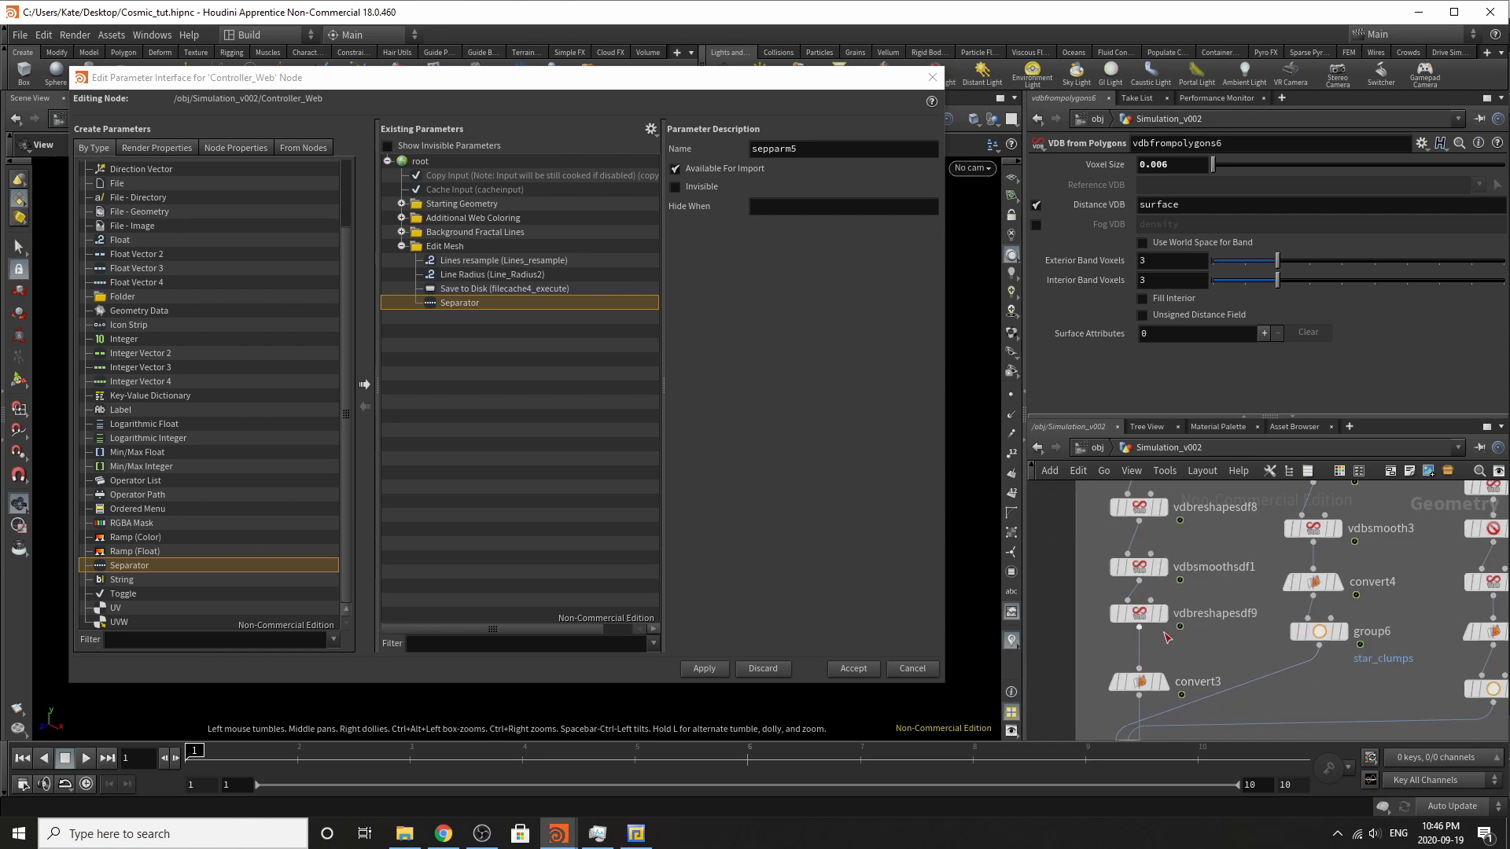
drag(118, 296, 470, 244)
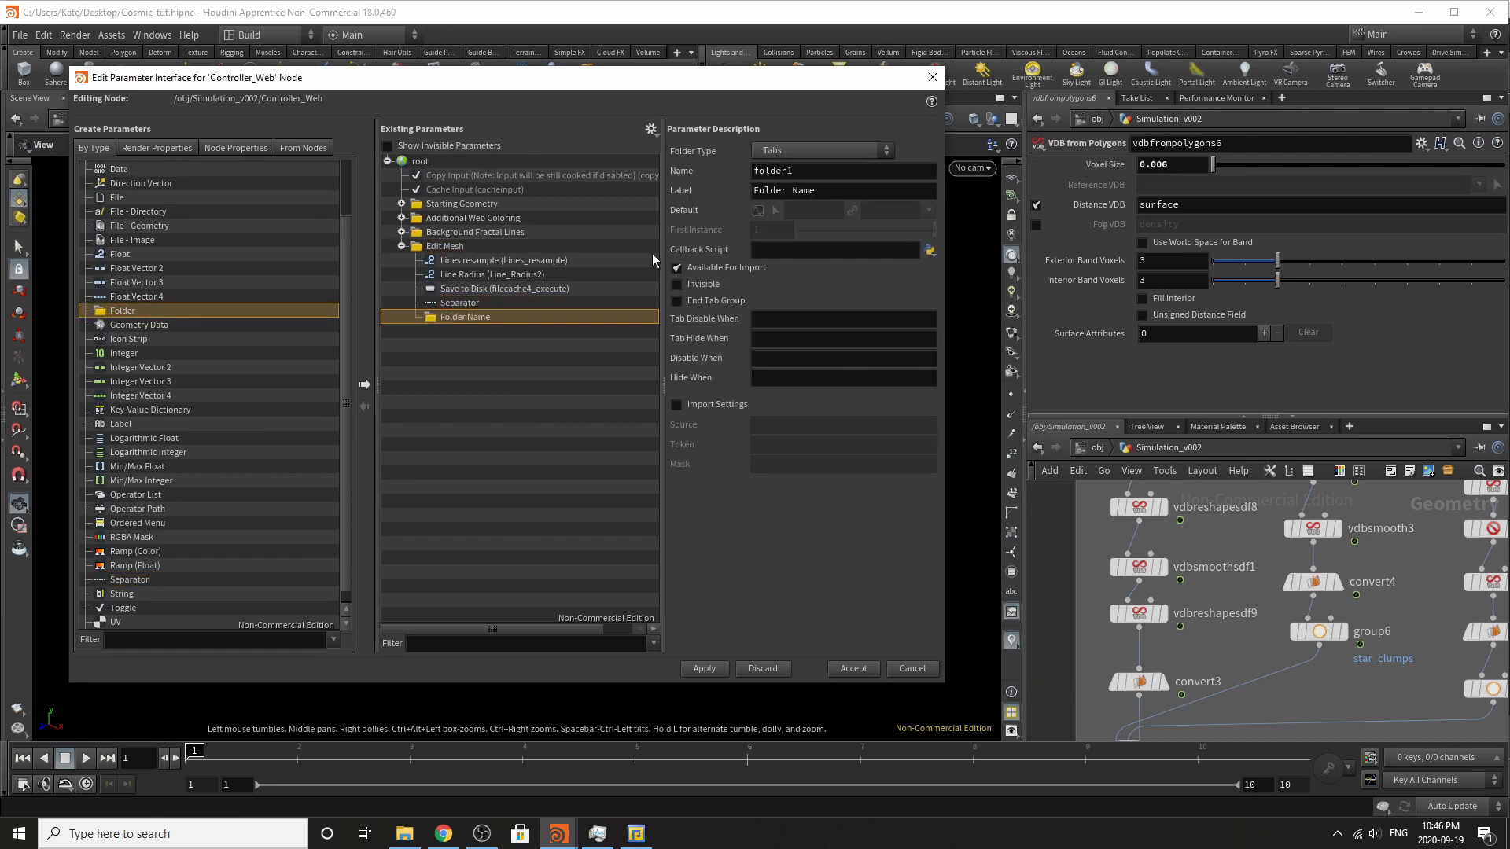
triple_click(811, 189)
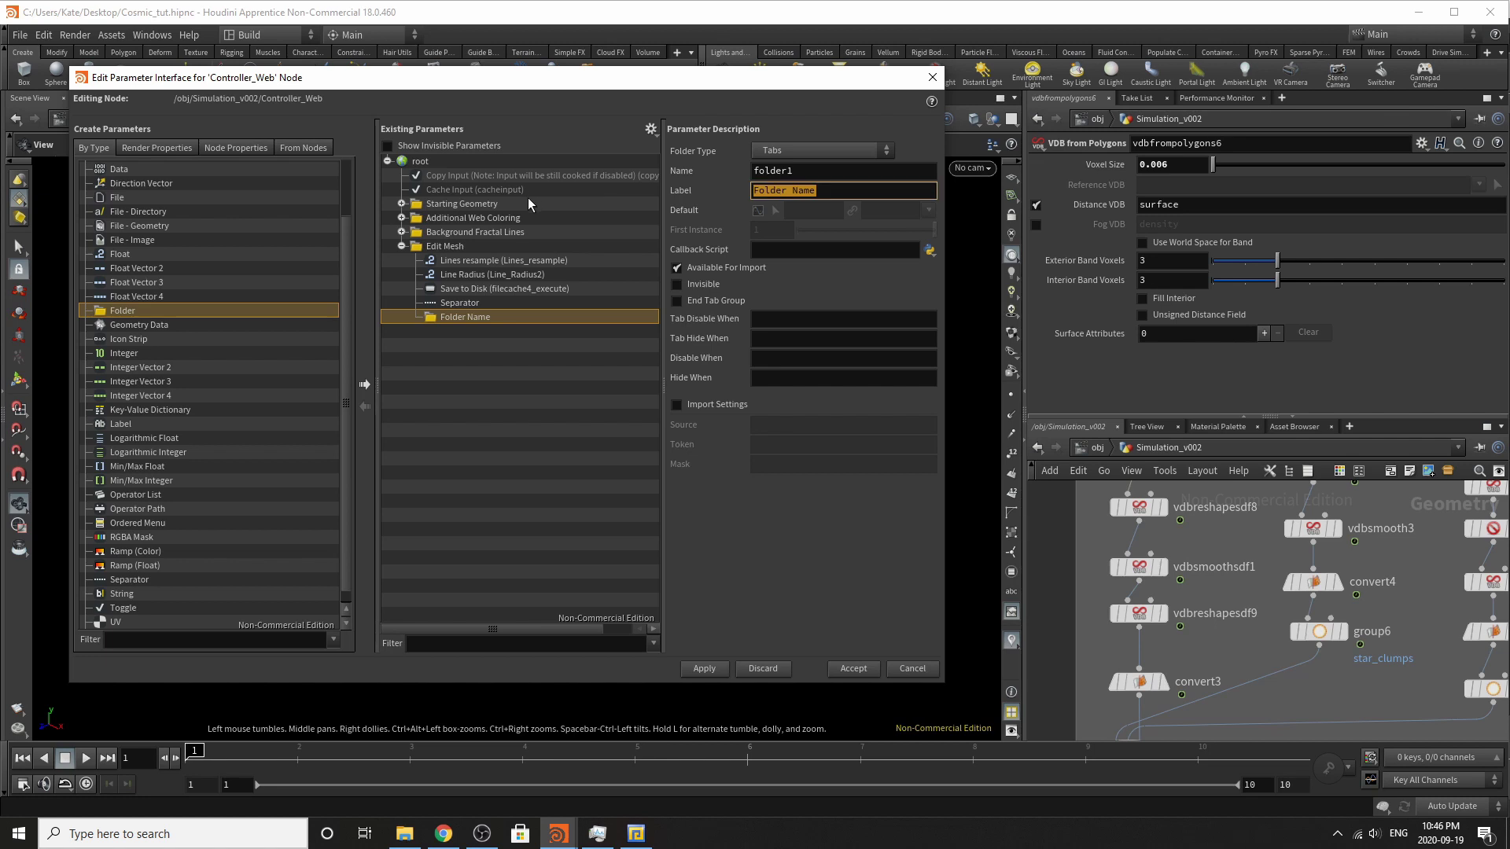
text(Main Mesh)
key(Return)
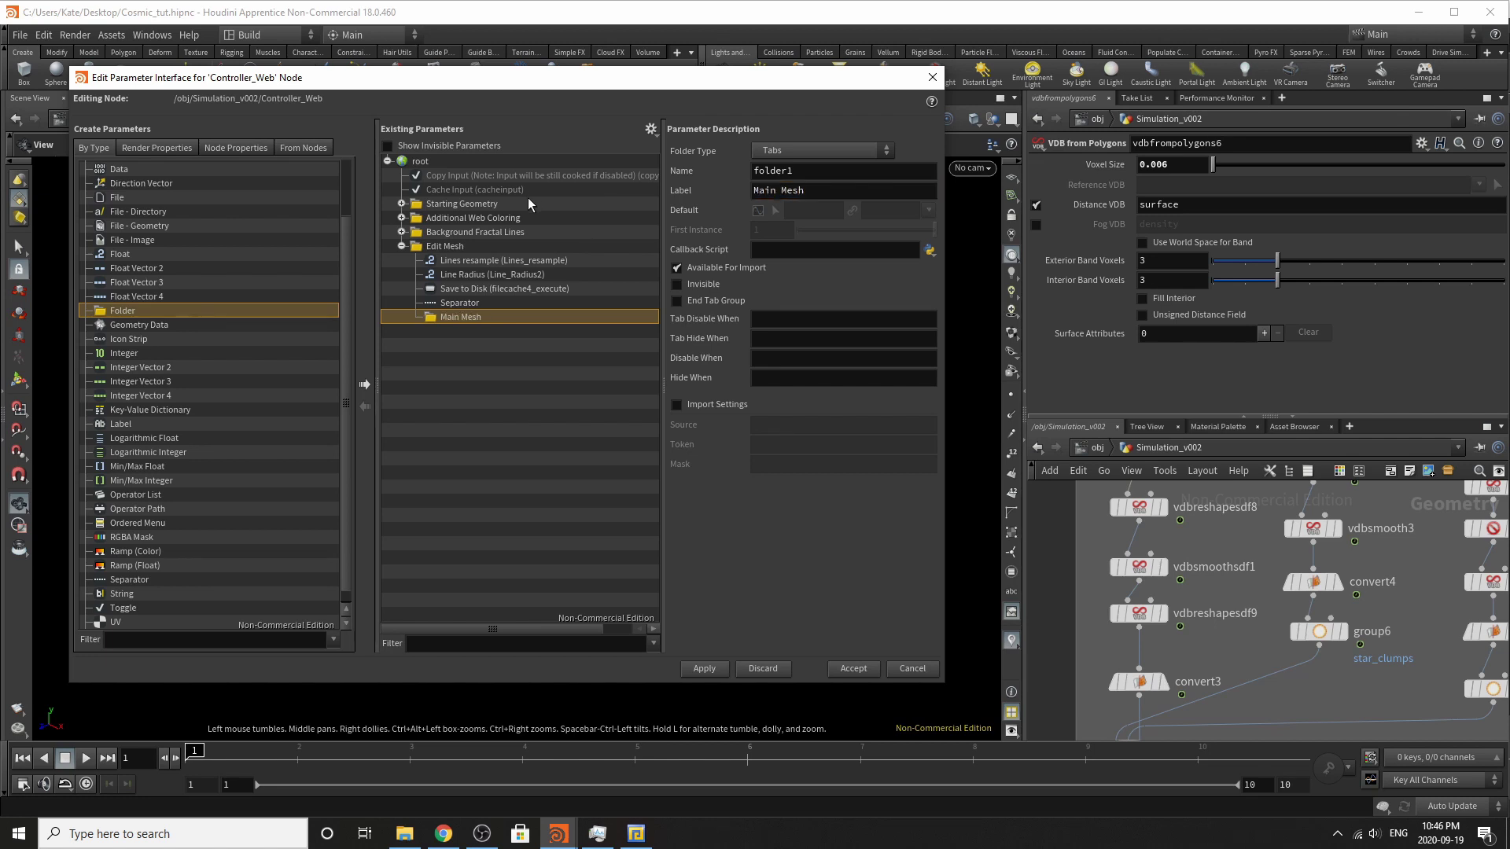
Set the name of the new subfolder to "Main Mesh", matching its label.
triple_click(836, 195)
key(ctrl+c)
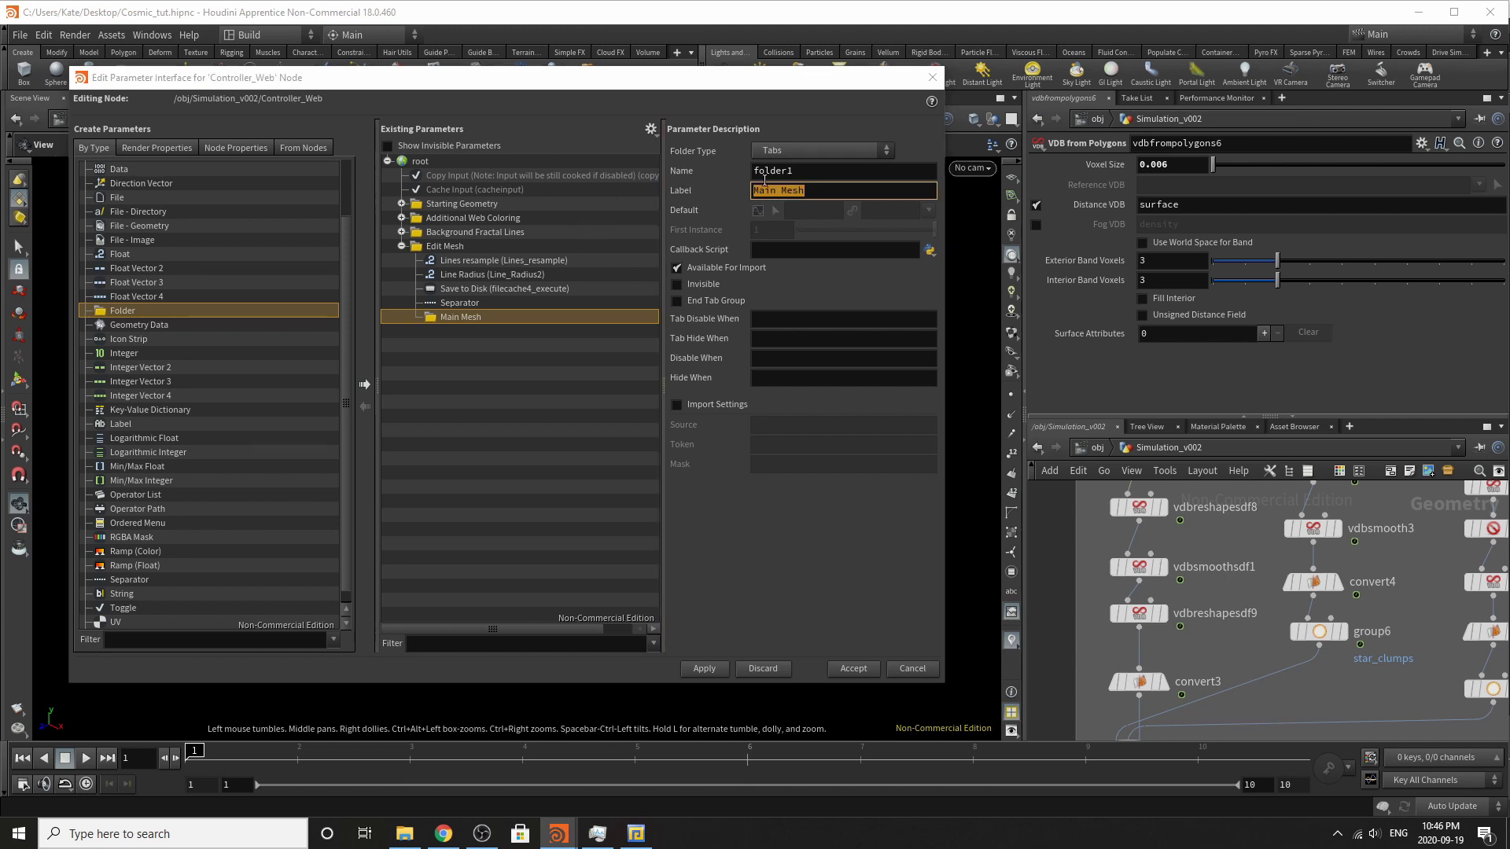
double_click(793, 170)
key(ctrl+v)
key(Return)
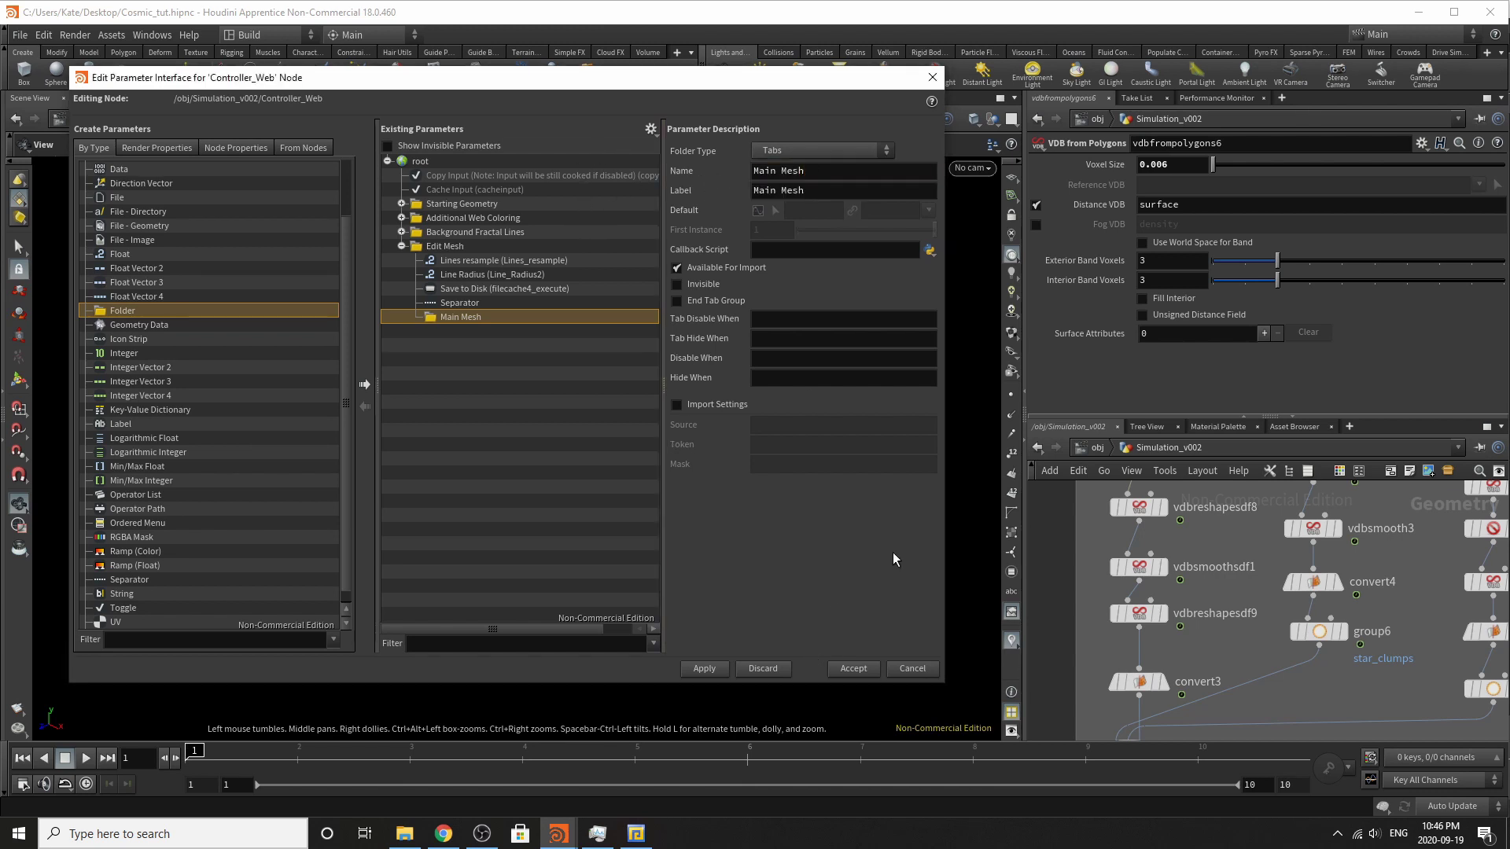
scroll(1215, 621, down, 2)
scroll(1198, 515, up, 2)
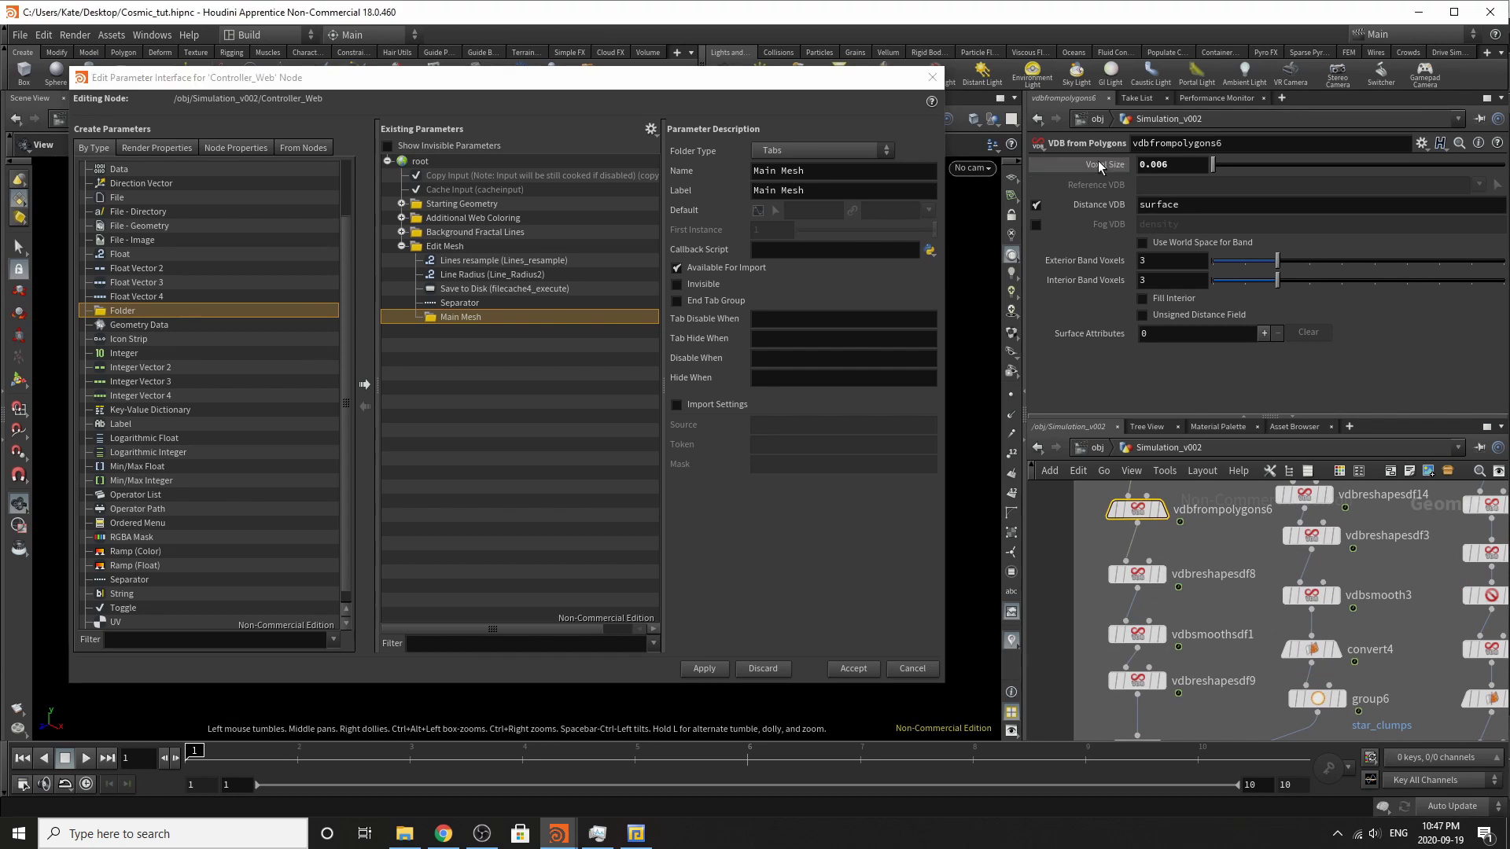
Add the Voxel Size parameter of vdbfrompolygons6 to the Main Mesh folder and set its name to Voxel_Size.
drag(1098, 162, 456, 314)
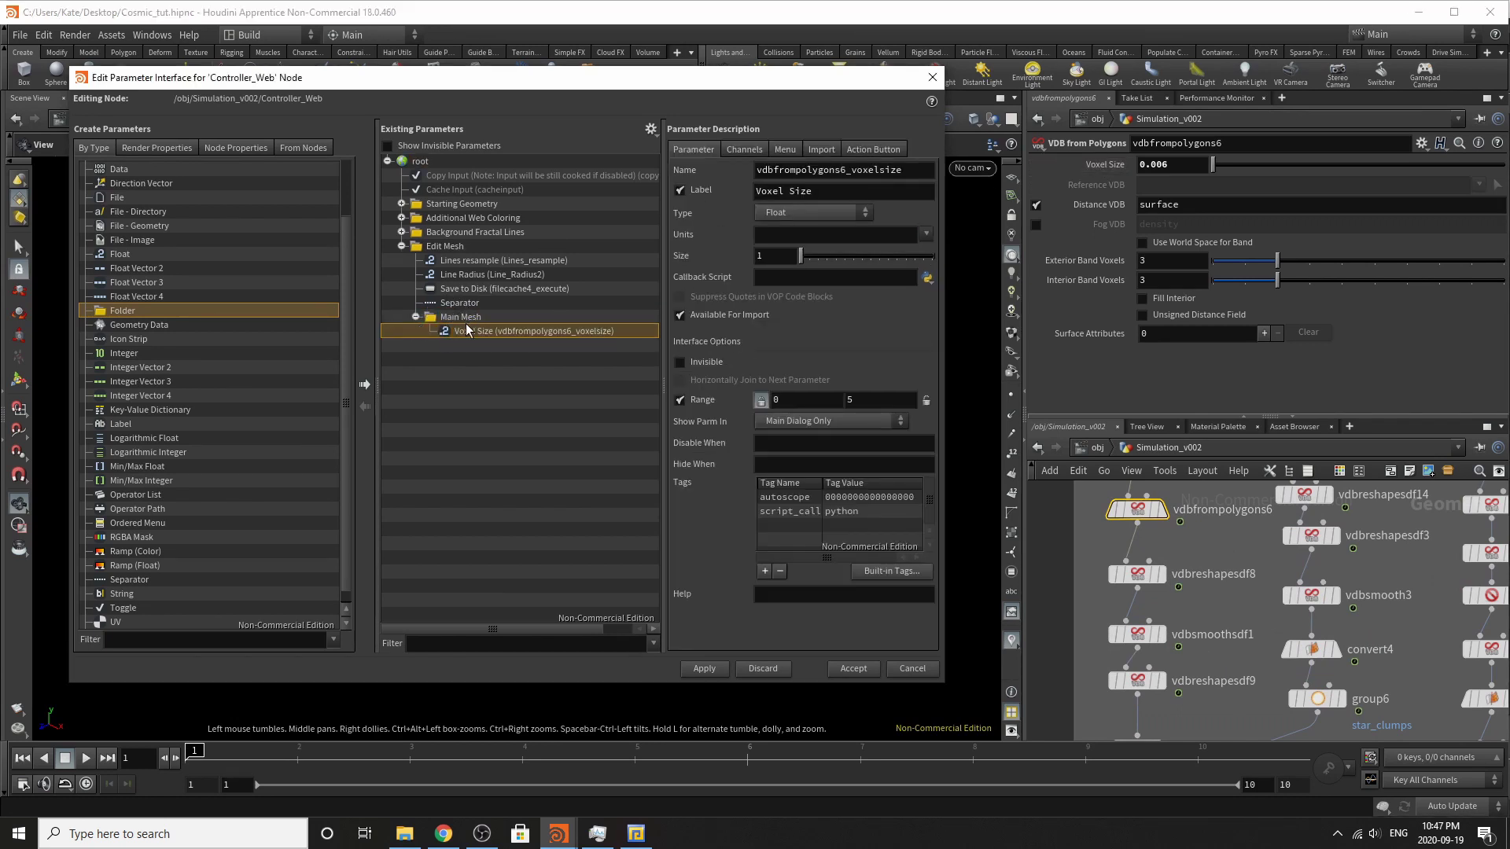
click(834, 191)
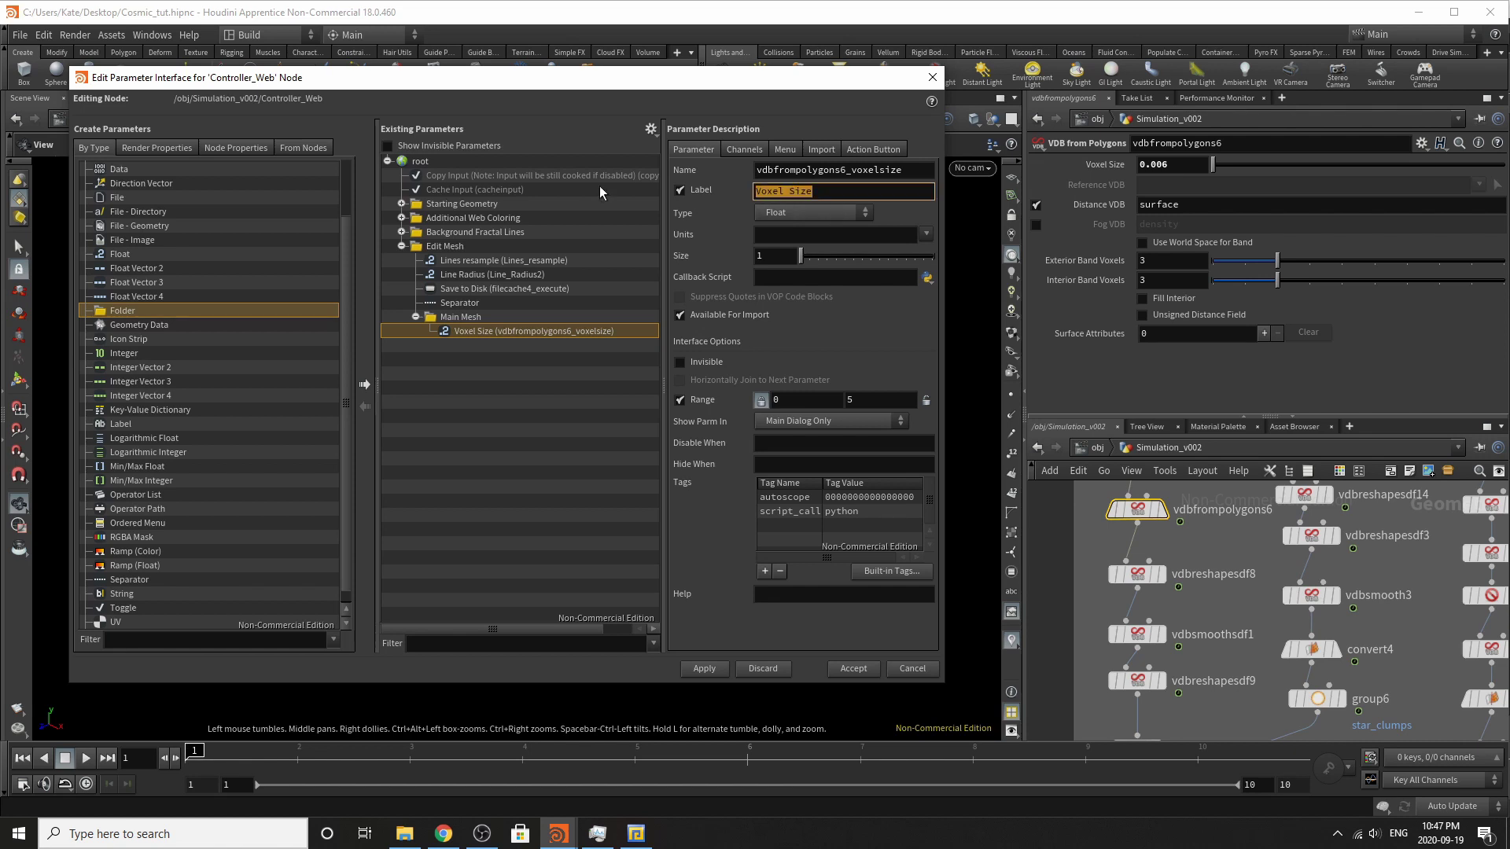
click(893, 177)
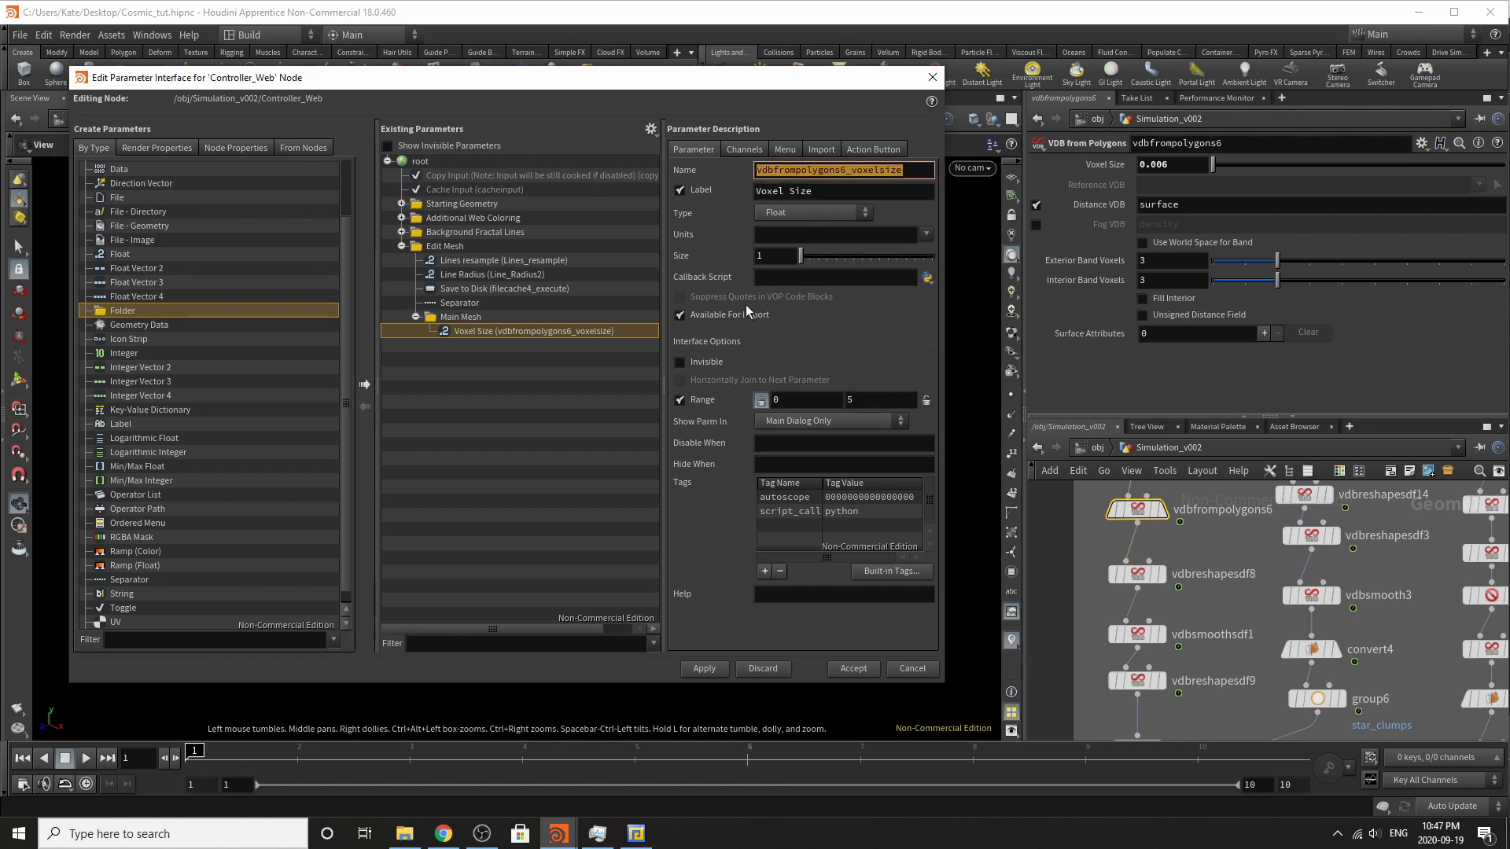
text(Voxel_Size)
key(Return)
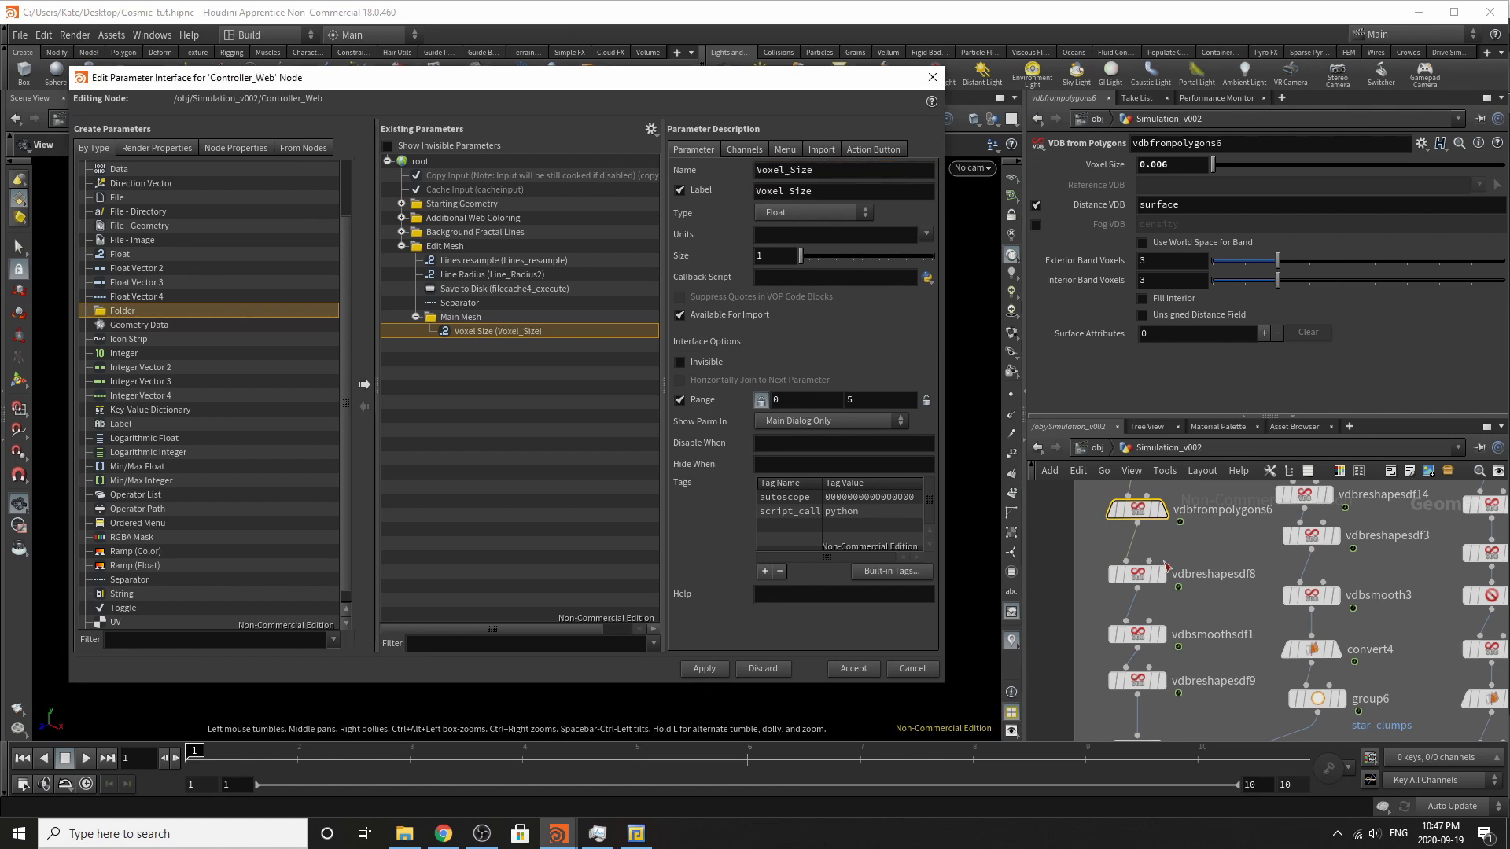
Add the Offset parameter of vdbreshapesdf8 below Voxel Size in Main Mesh, with both label and name set to "Dilate".
click(1134, 574)
drag(1098, 243, 456, 343)
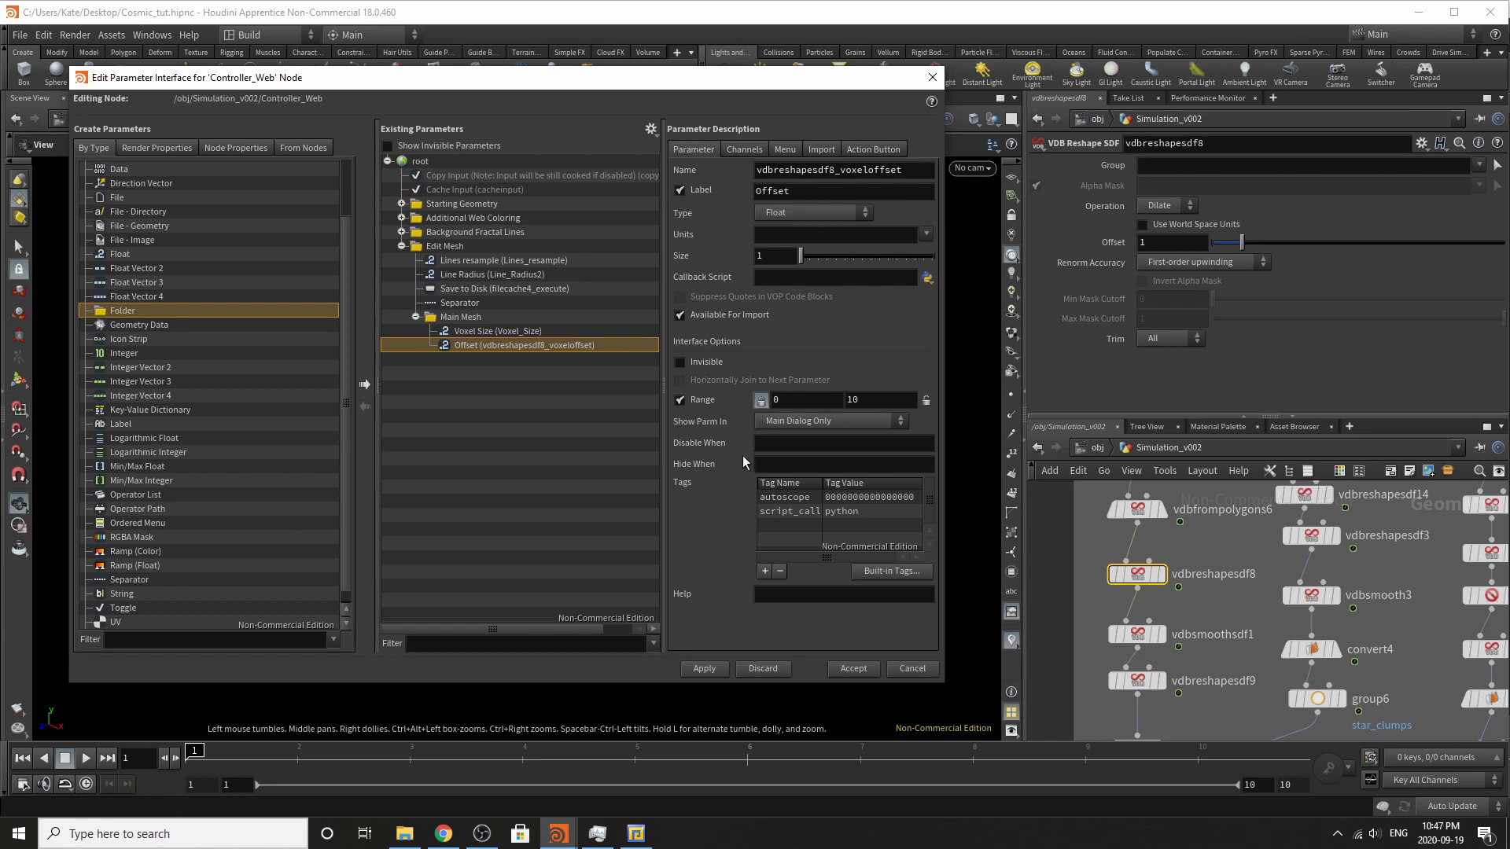
double_click(824, 193)
text(Dilate)
click(917, 170)
double_click(917, 169)
text(Dilate)
key(Return)
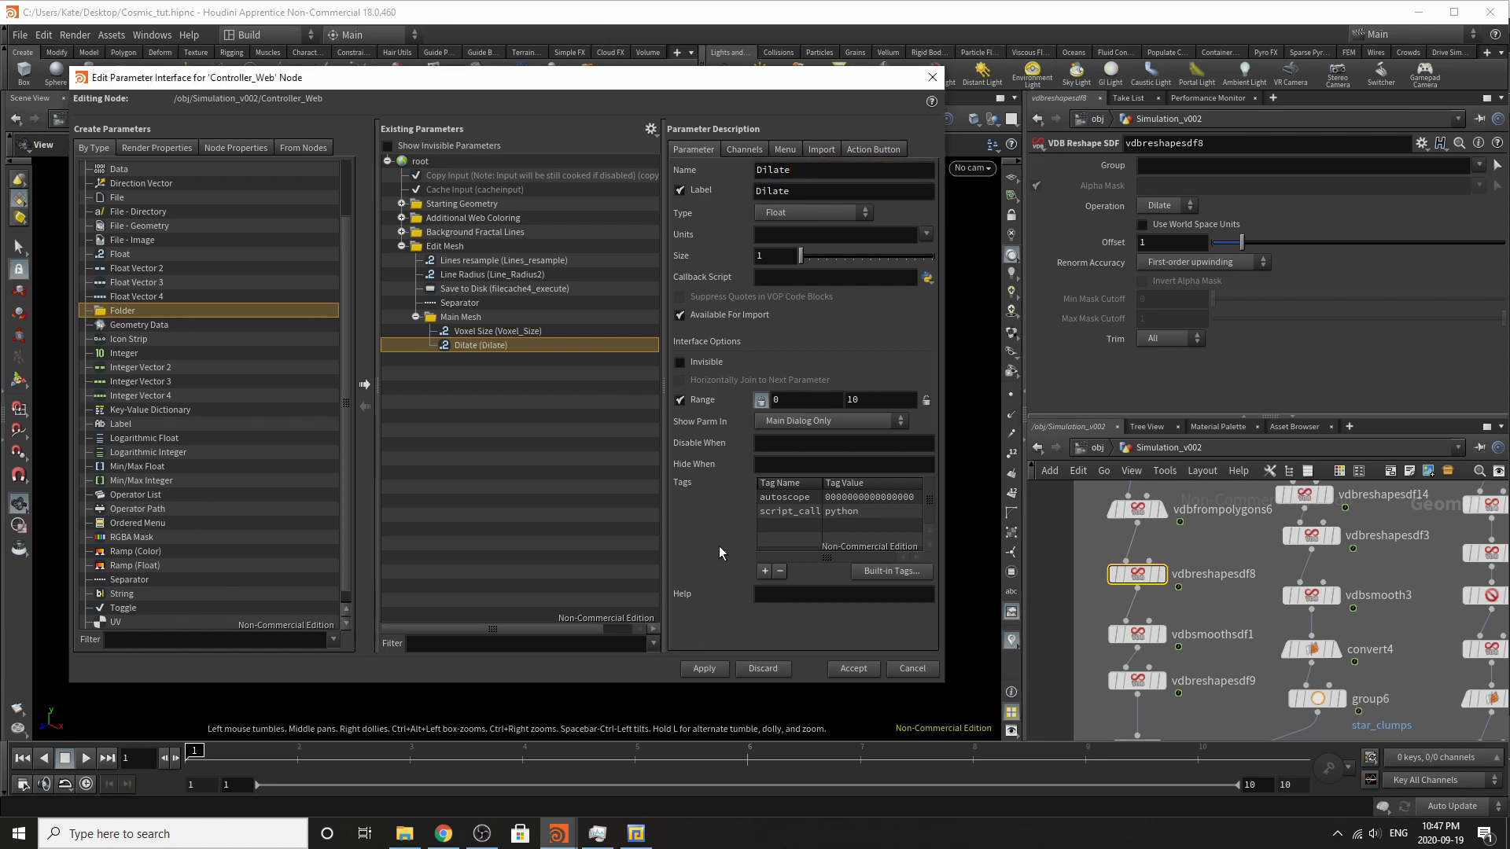
Add the Offset parameter of vdbreshapesdf9 below Dilate in Main Mesh, with label and name set to "Additional_Dilate".
click(1137, 639)
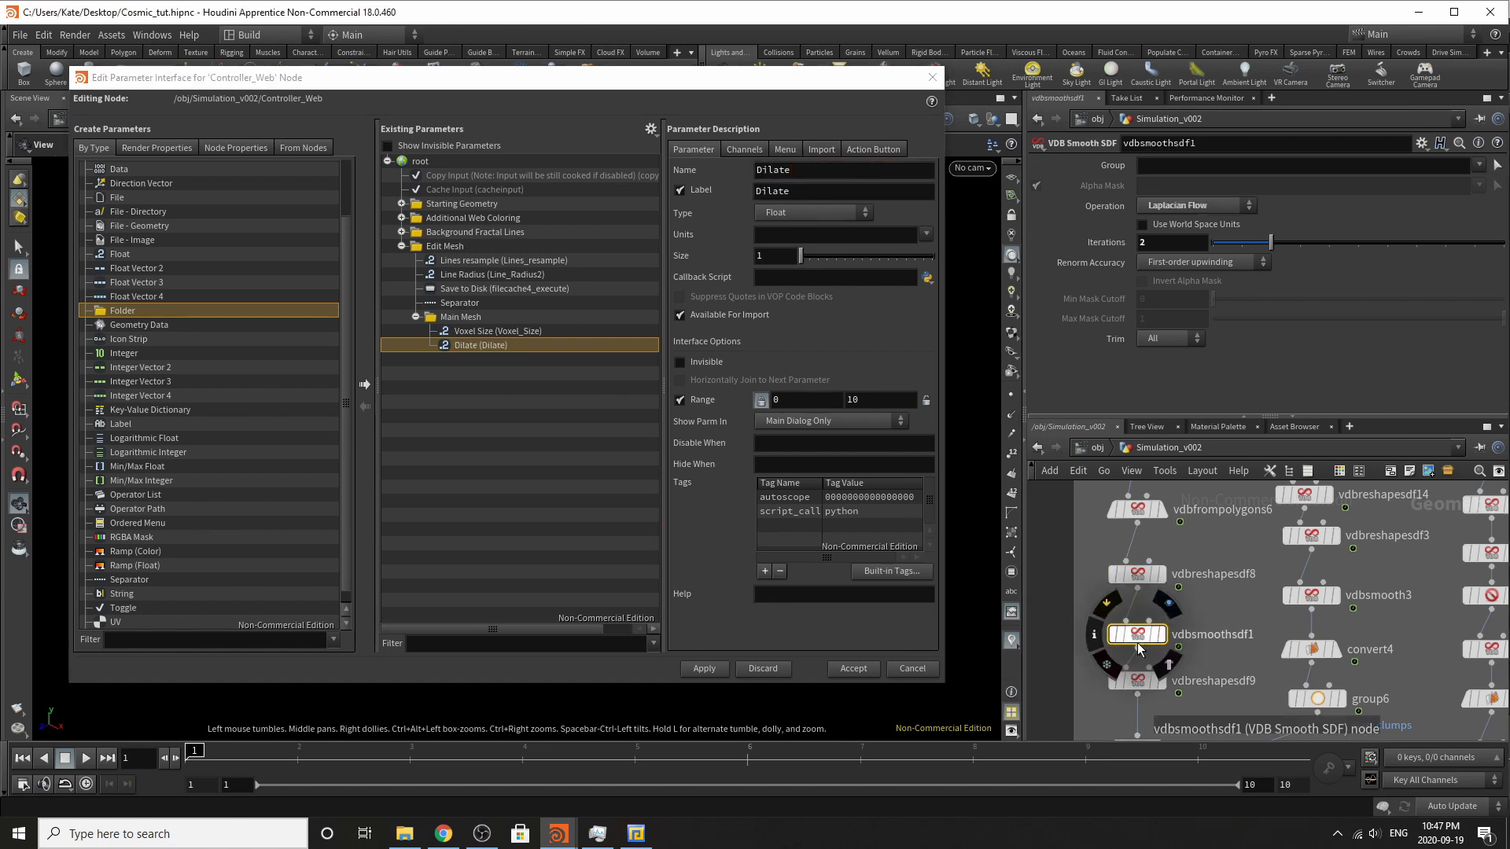
click(1137, 681)
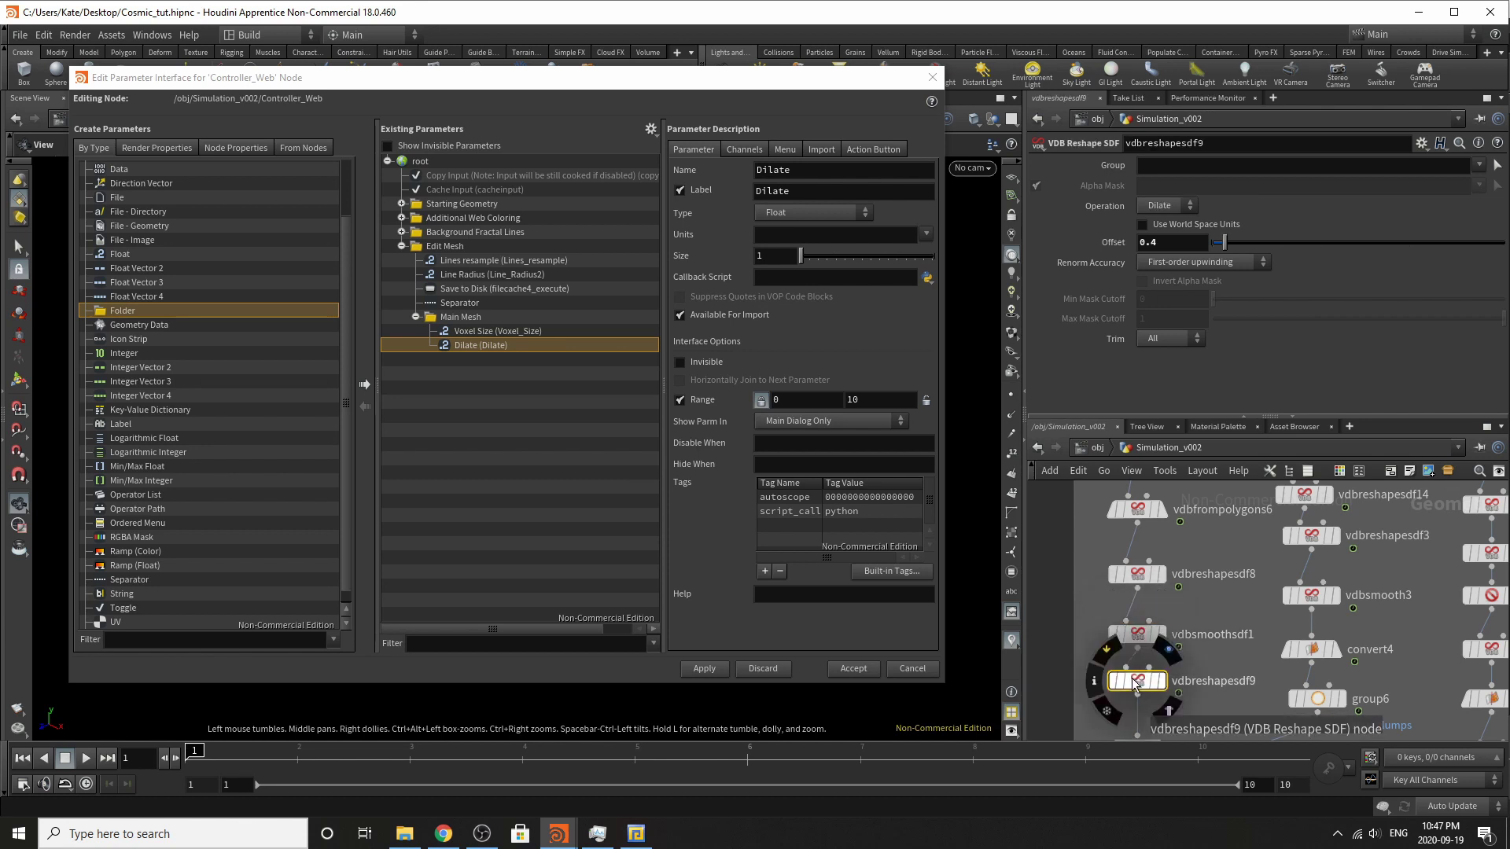
drag(1112, 242, 544, 296)
double_click(774, 191)
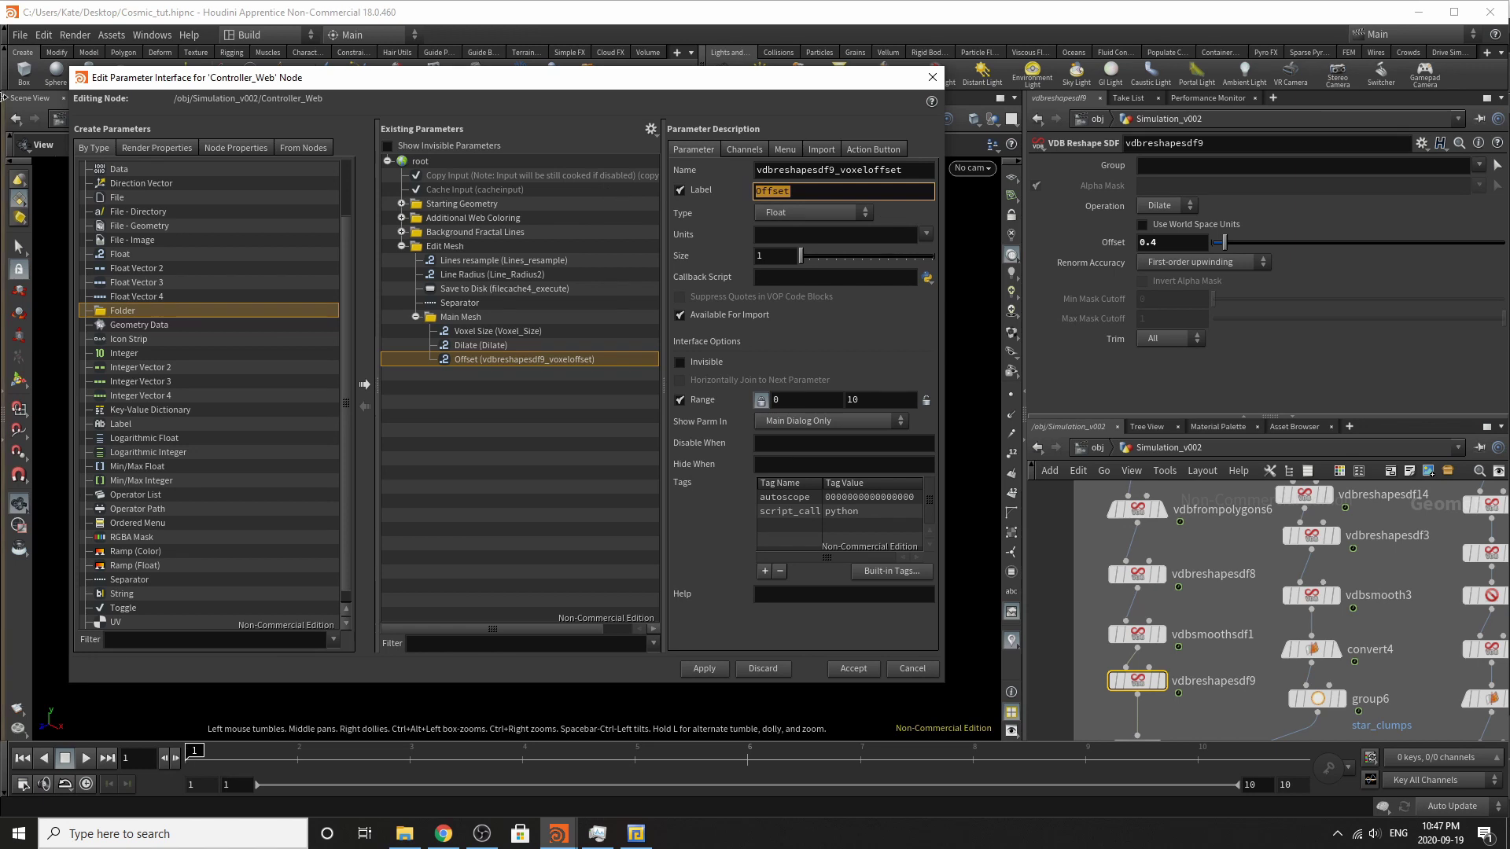
text(Additional)
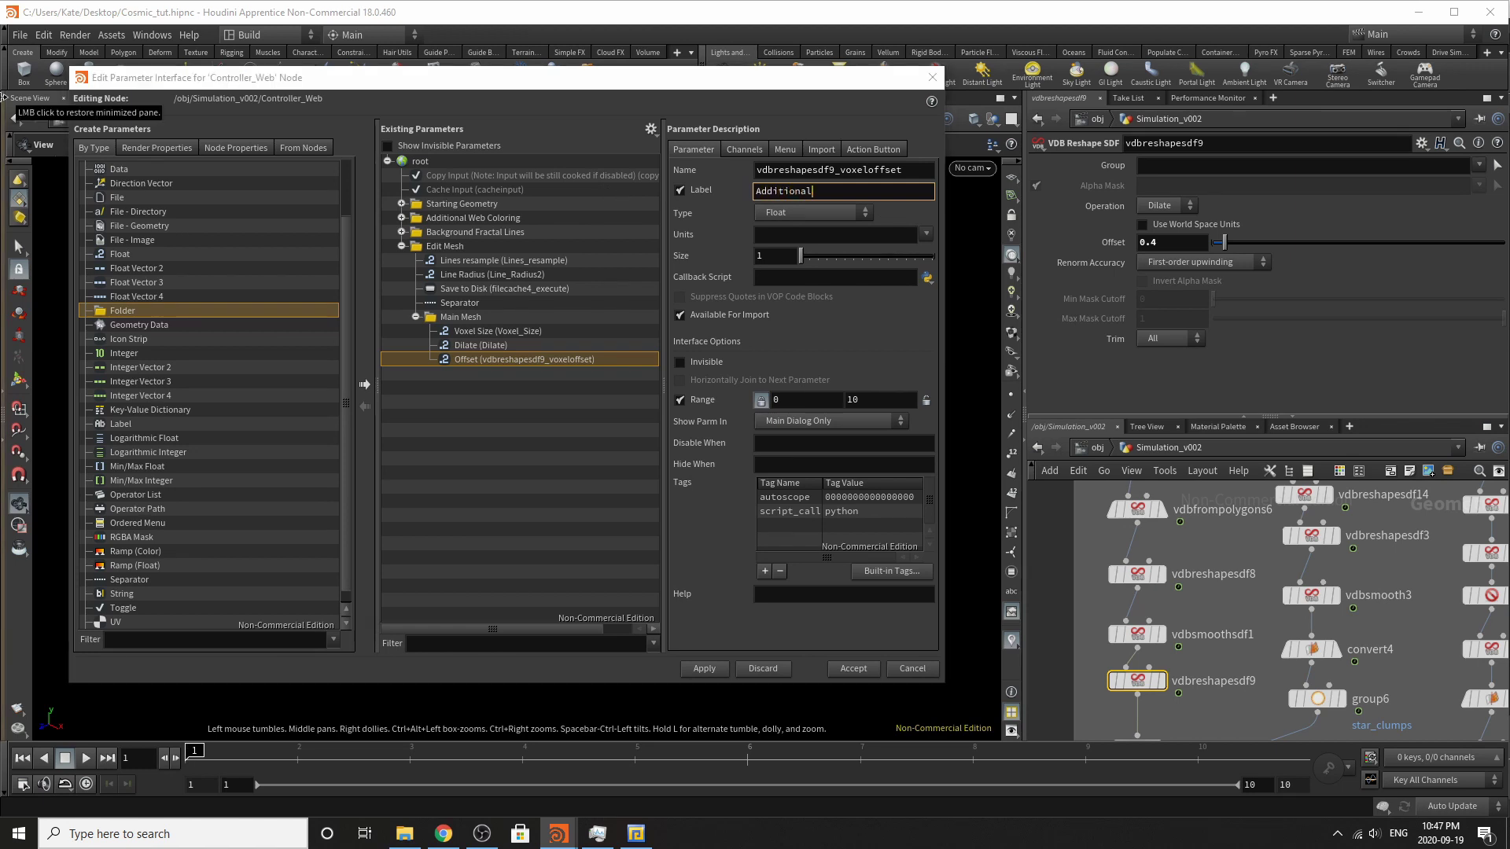
text(_Dilate)
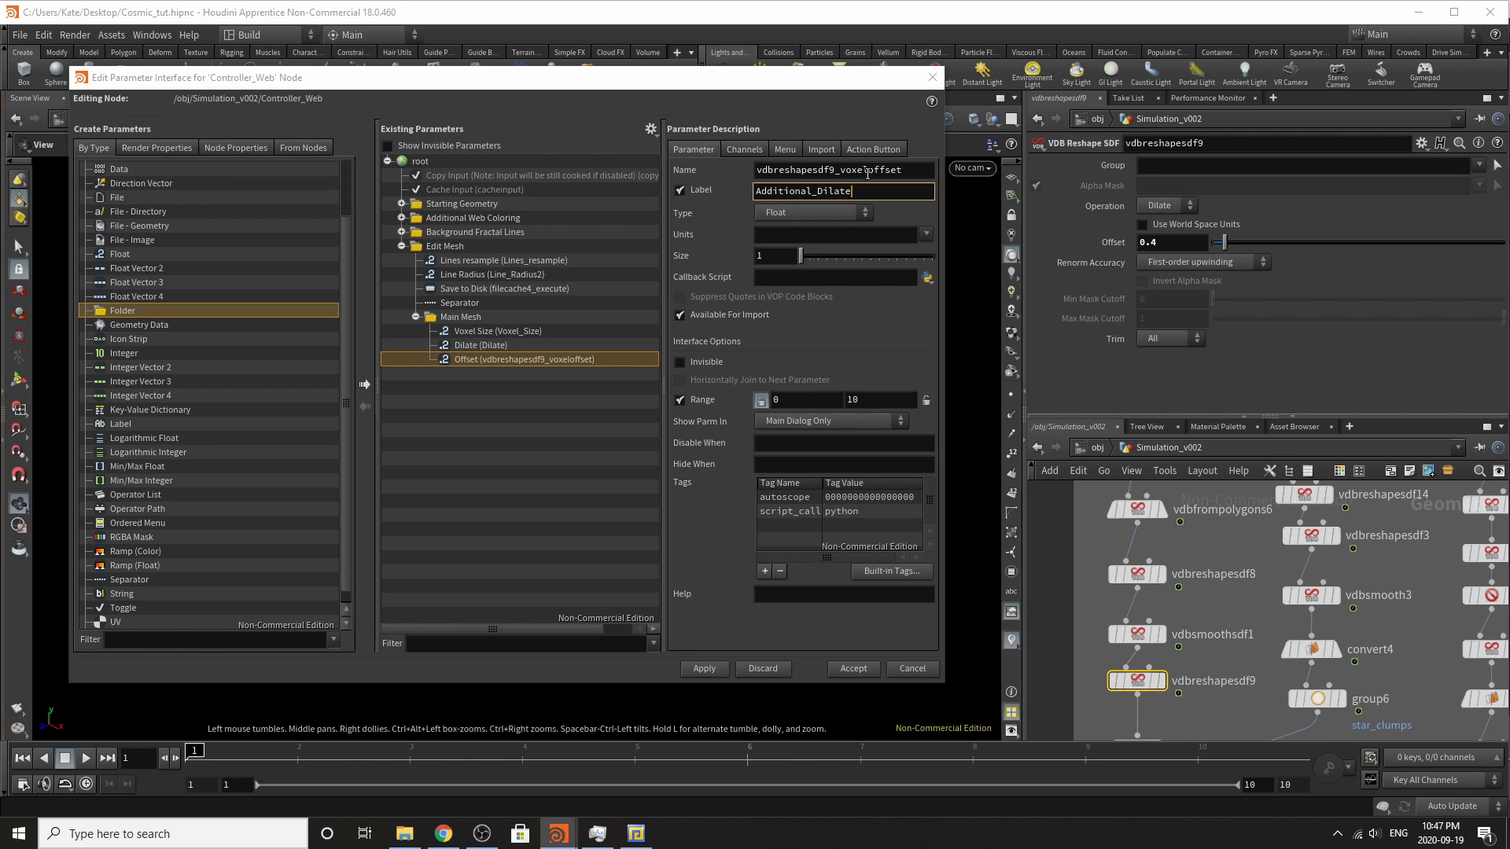
key(Return)
key(ctrl+c)
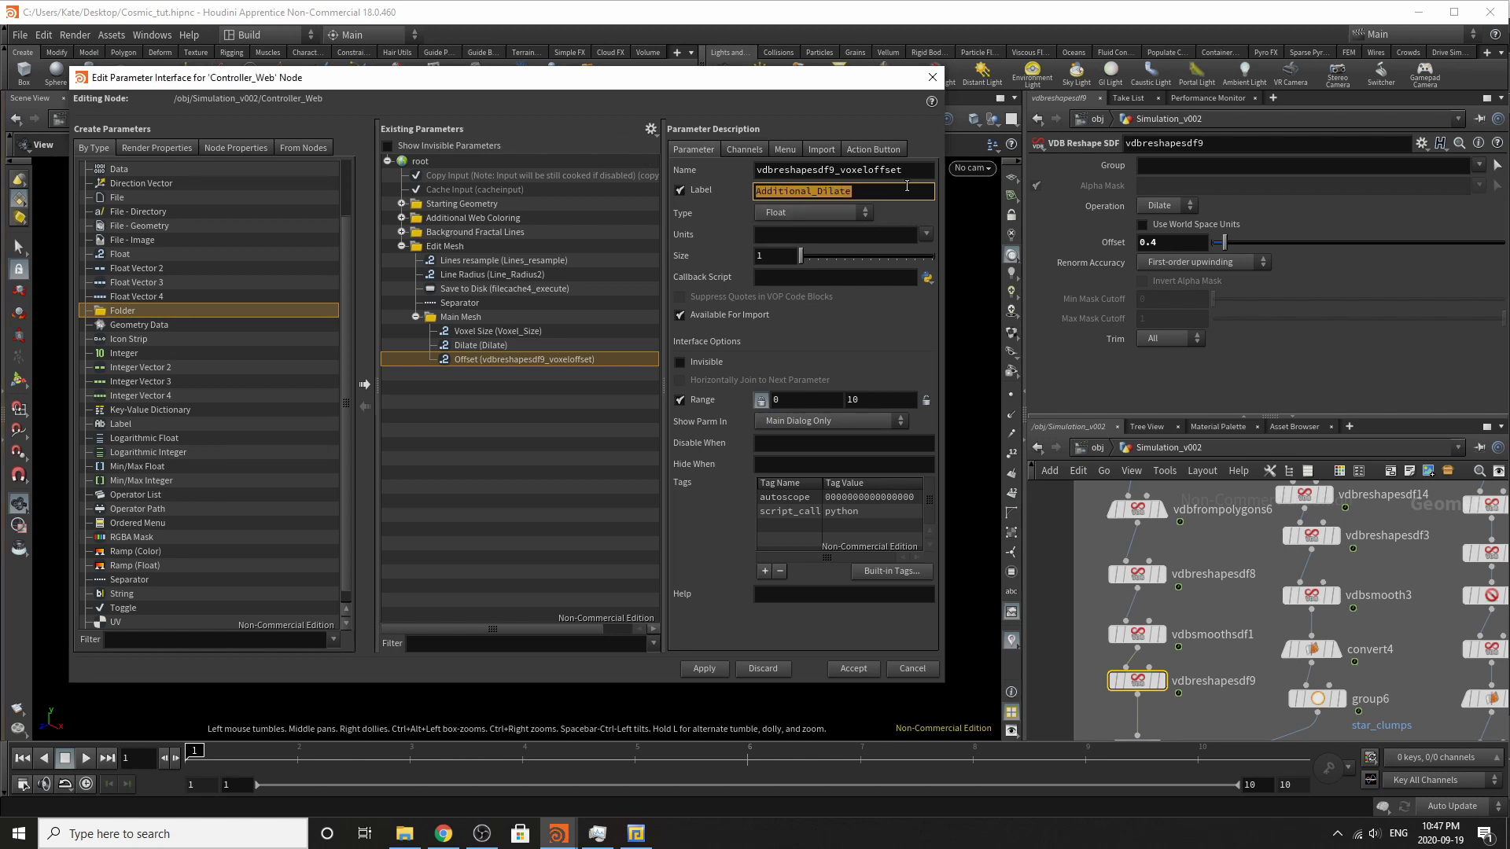
key(shift+Tab)
key(ctrl+v)
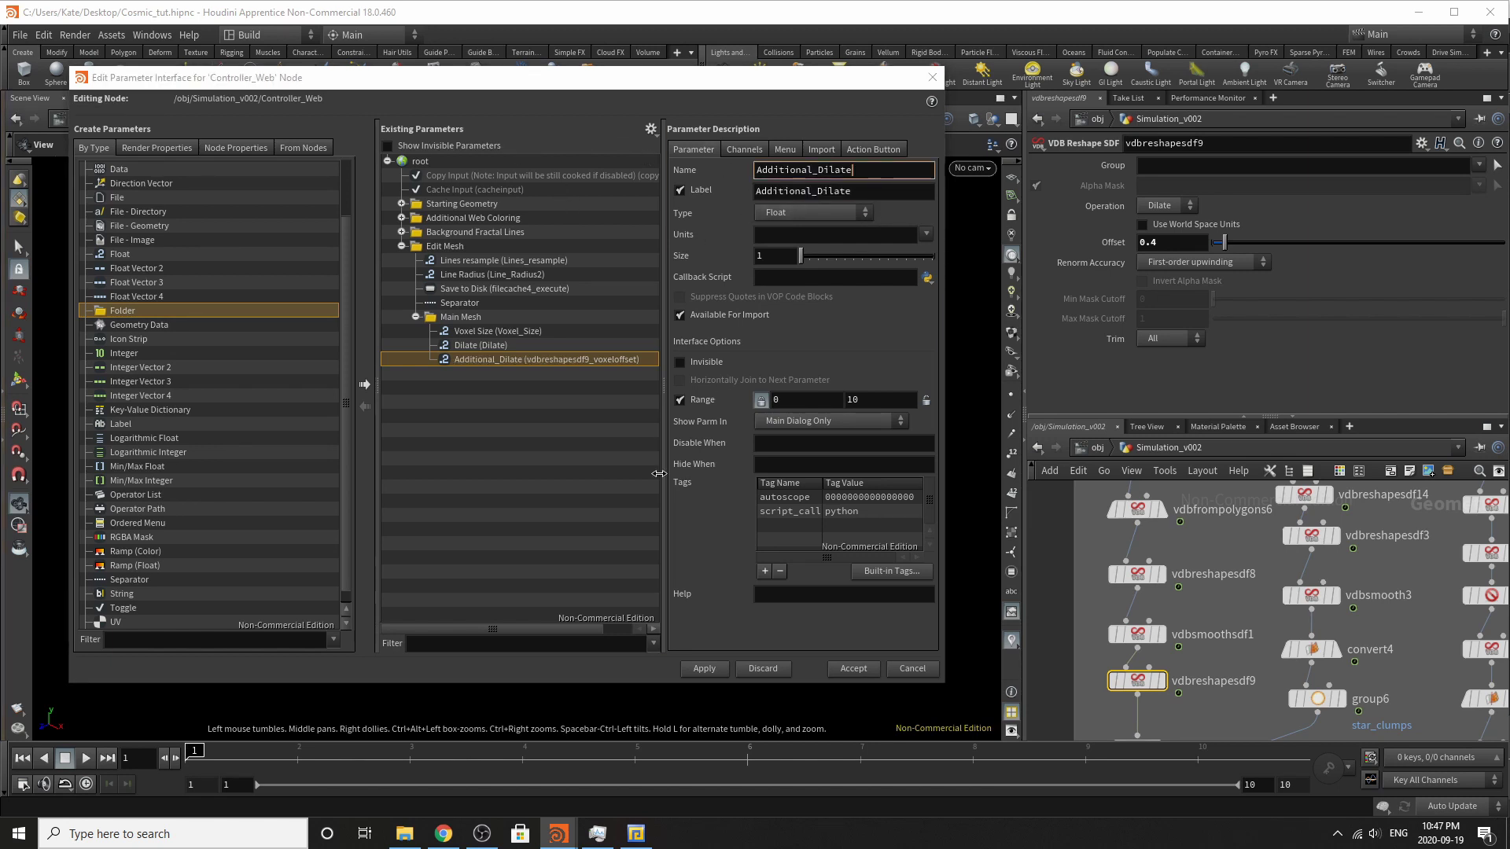
key(Return)
Add a second subfolder to Edit Mesh below Main Mesh and label it "Clumping".
scroll(1211, 551, down, 4)
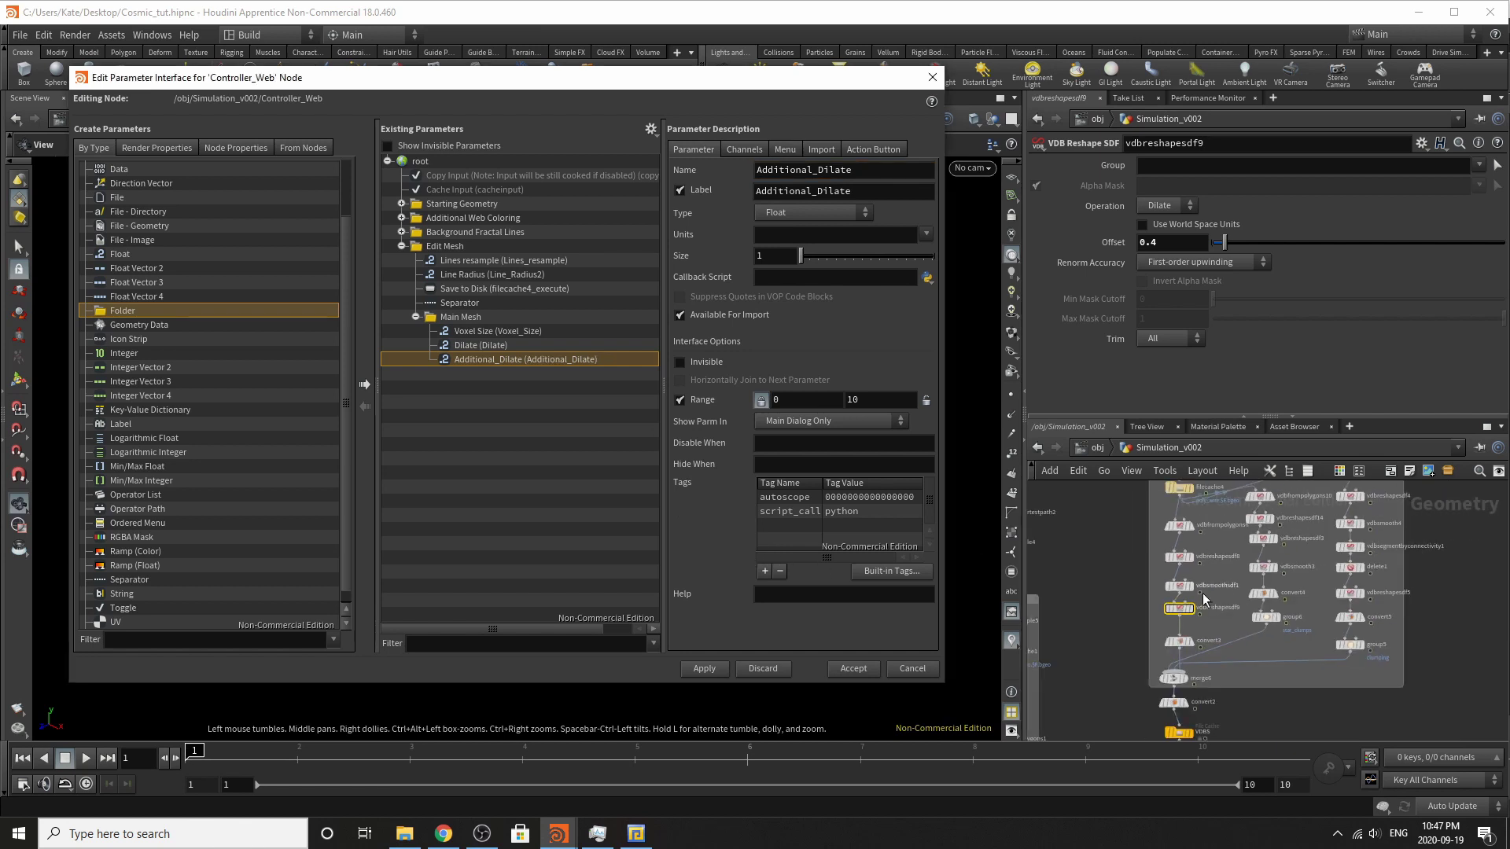
scroll(1191, 629, up, 4)
scroll(1161, 692, down, 4)
scroll(1245, 588, up, 3)
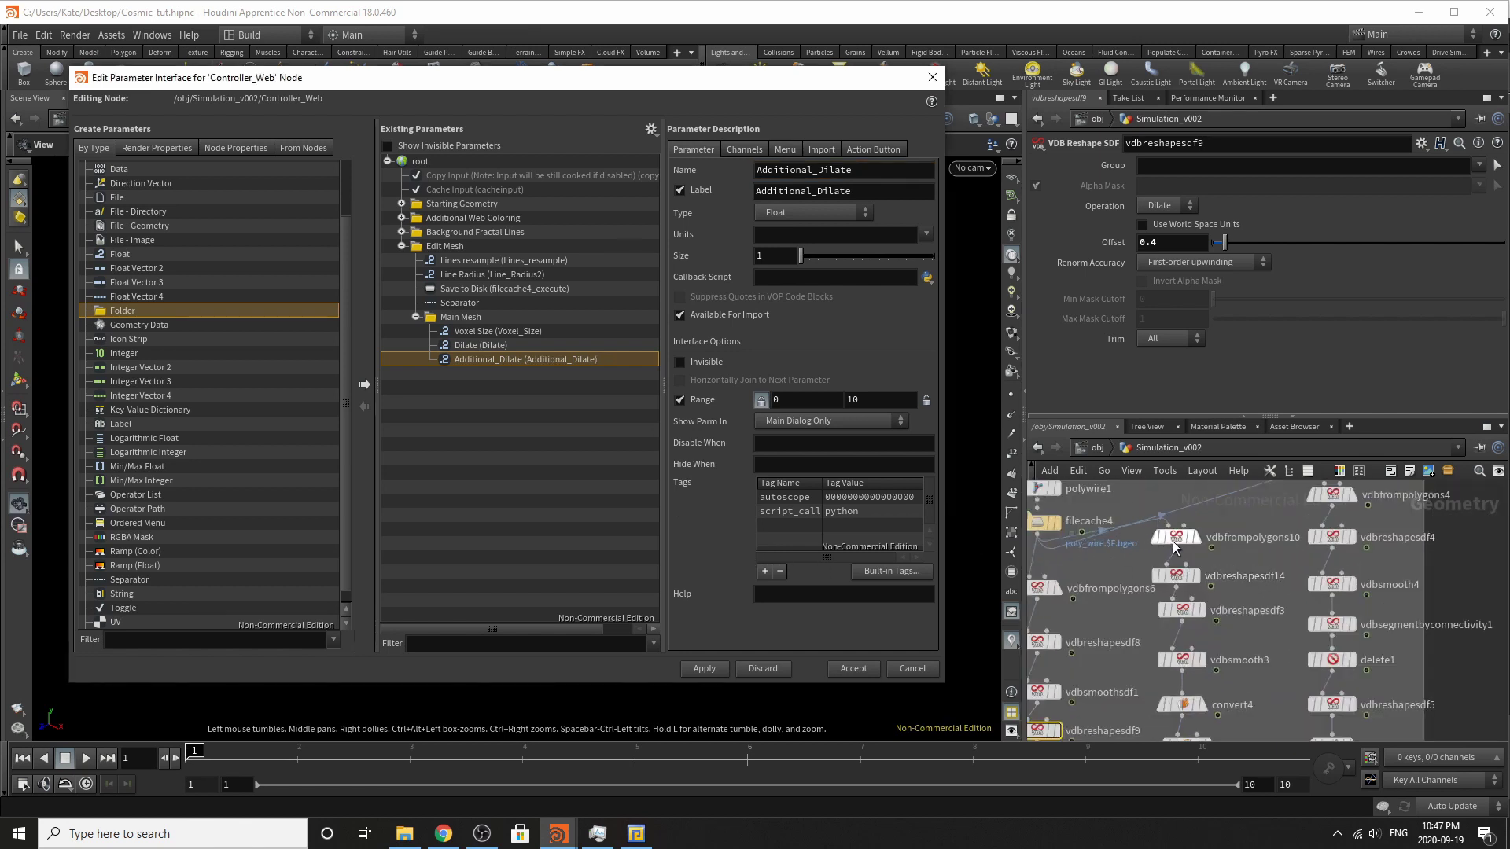
scroll(1147, 503, down, 2)
drag(100, 311, 452, 247)
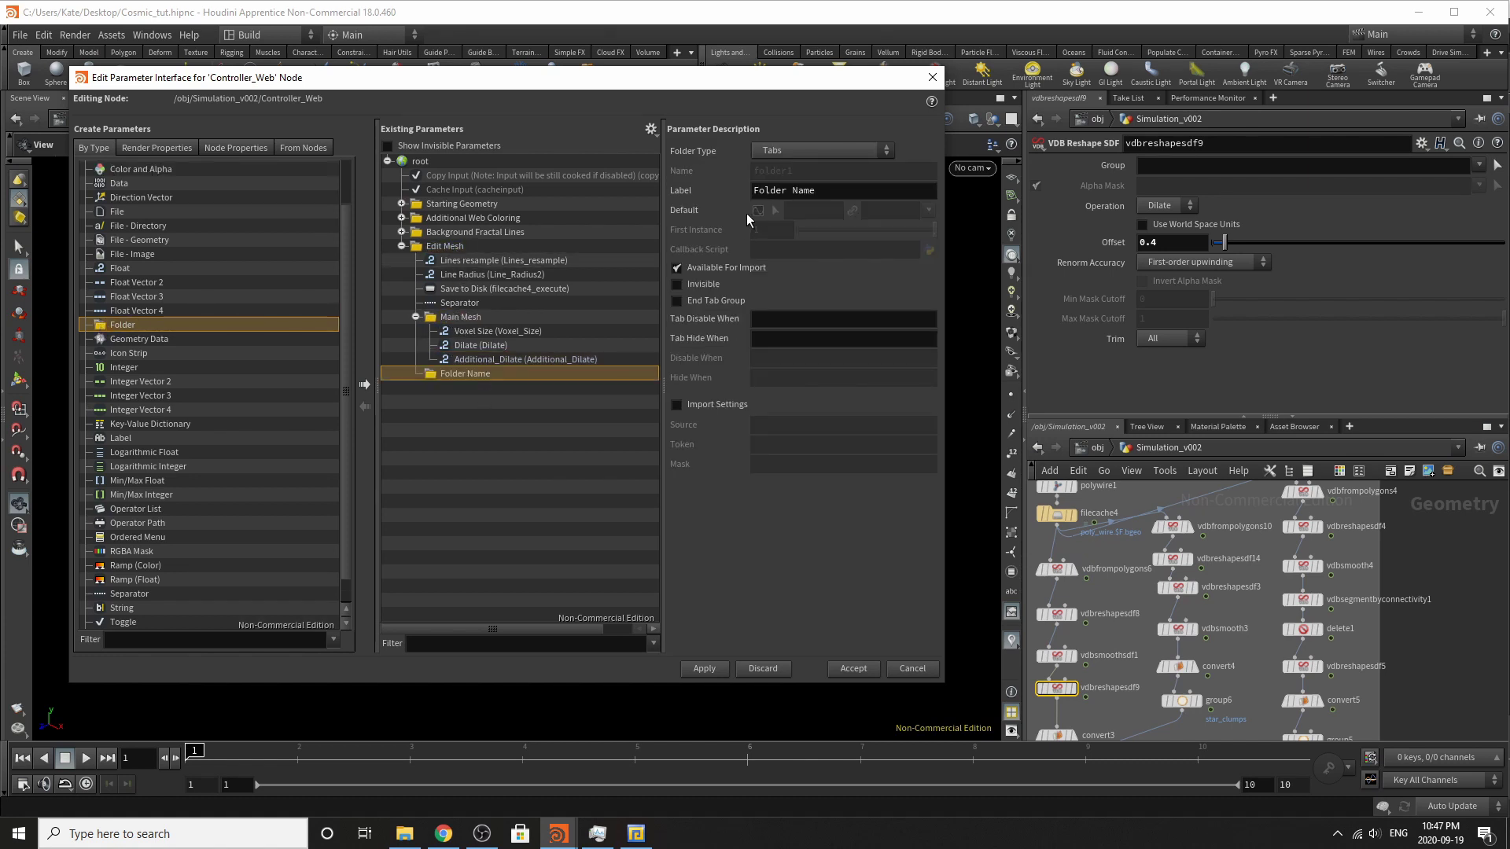
click(787, 190)
text(Clumping)
key(Return)
Add the Voxel Size parameter of vdbfrompolygons10 to the Clumping folder.
scroll(1200, 538, up, 3)
click(1171, 543)
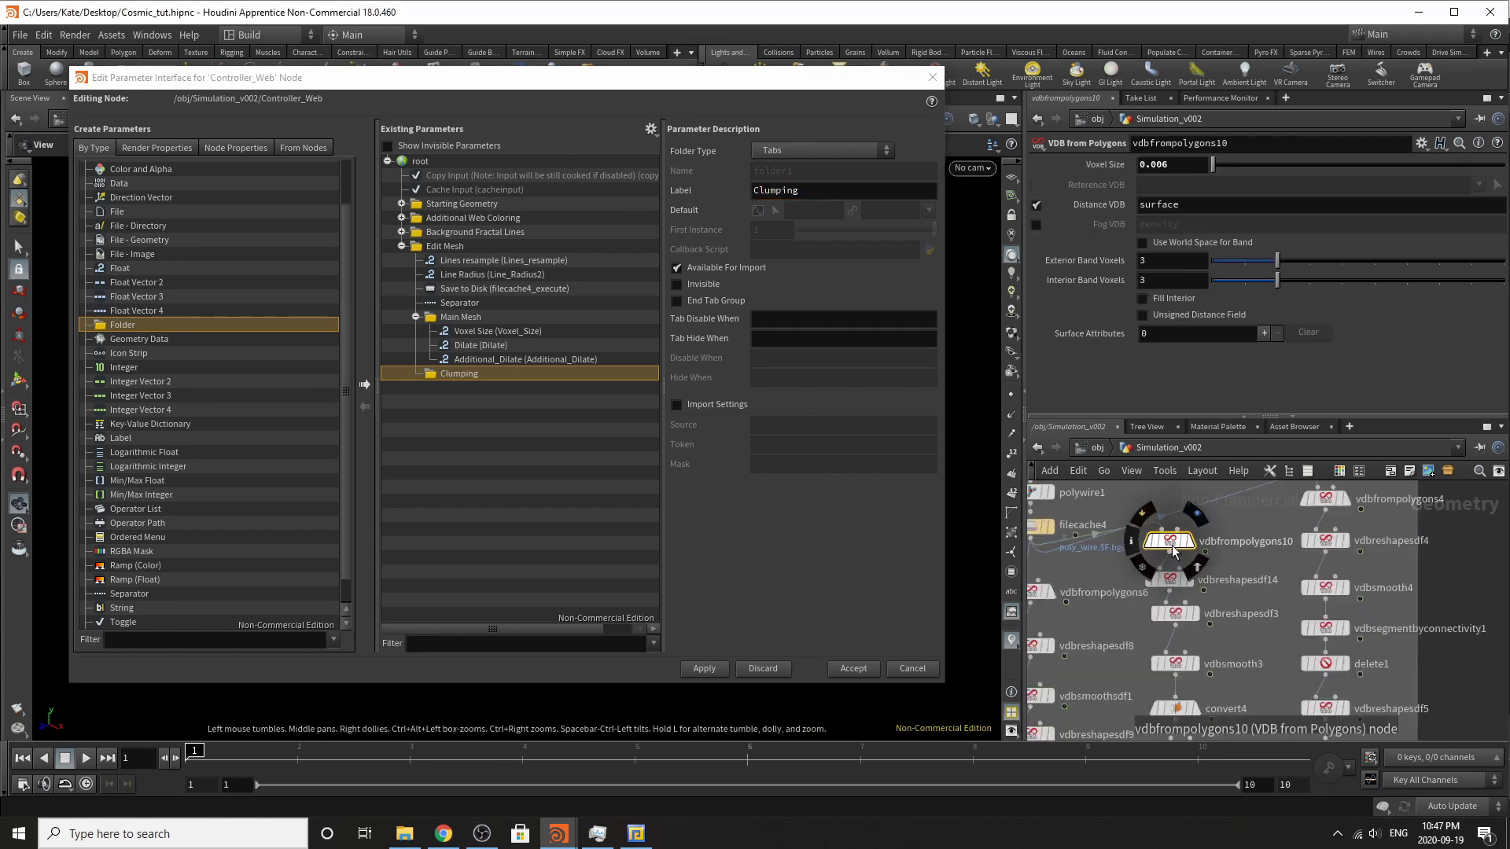
drag(1075, 172, 469, 377)
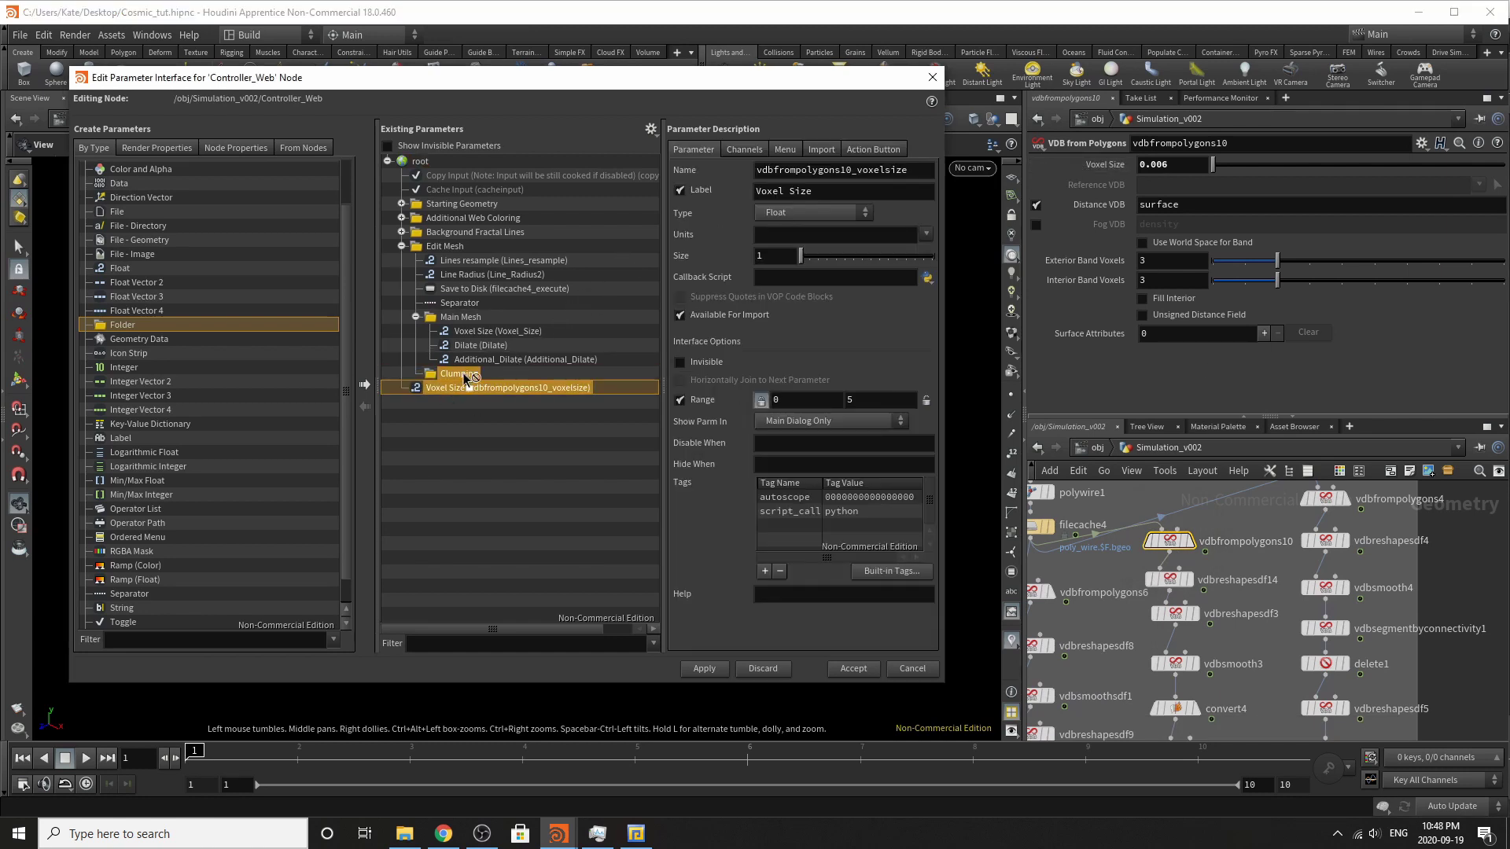
scroll(1323, 595, down, 3)
scroll(1279, 695, up, 3)
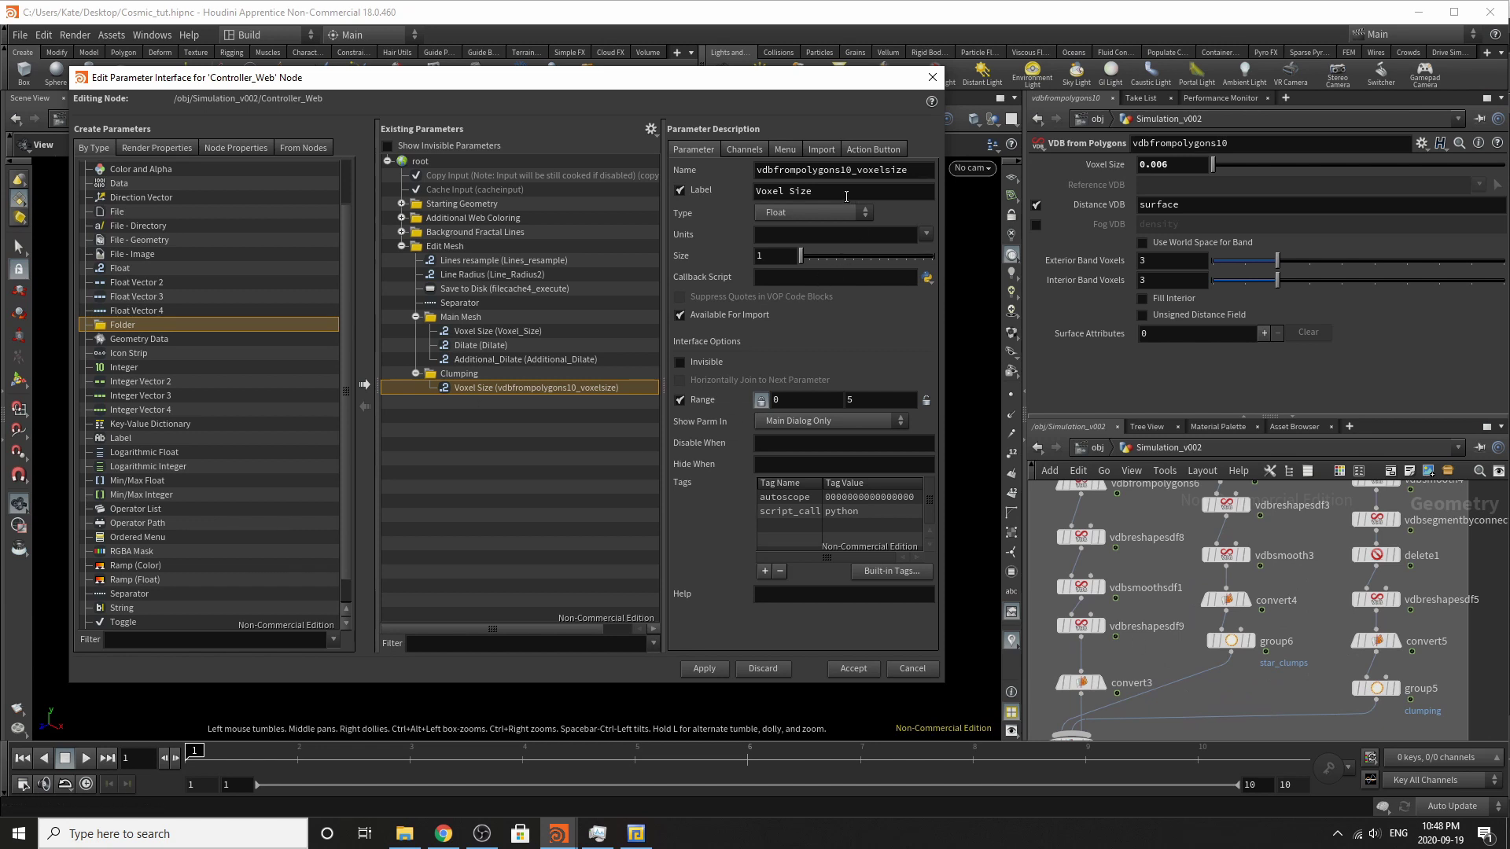
Label the Clumping folder's voxel size parameter "Star Clump Voxel Size" and set its name to Star_Clump_Voxel_Size.
drag(842, 191, 574, 201)
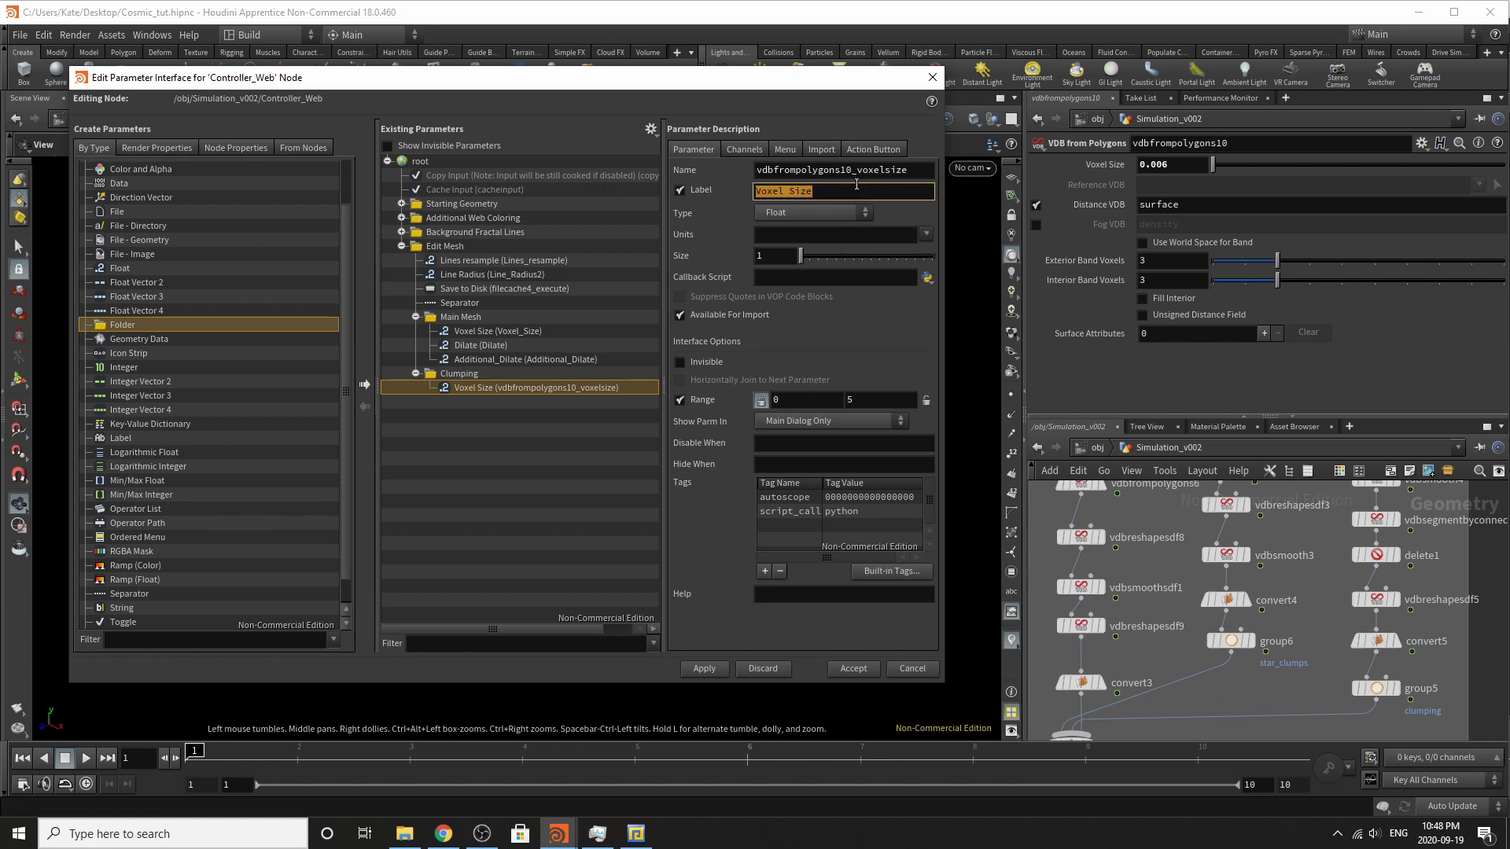
click(822, 197)
text(Star Clump)
key(Return)
click(882, 173)
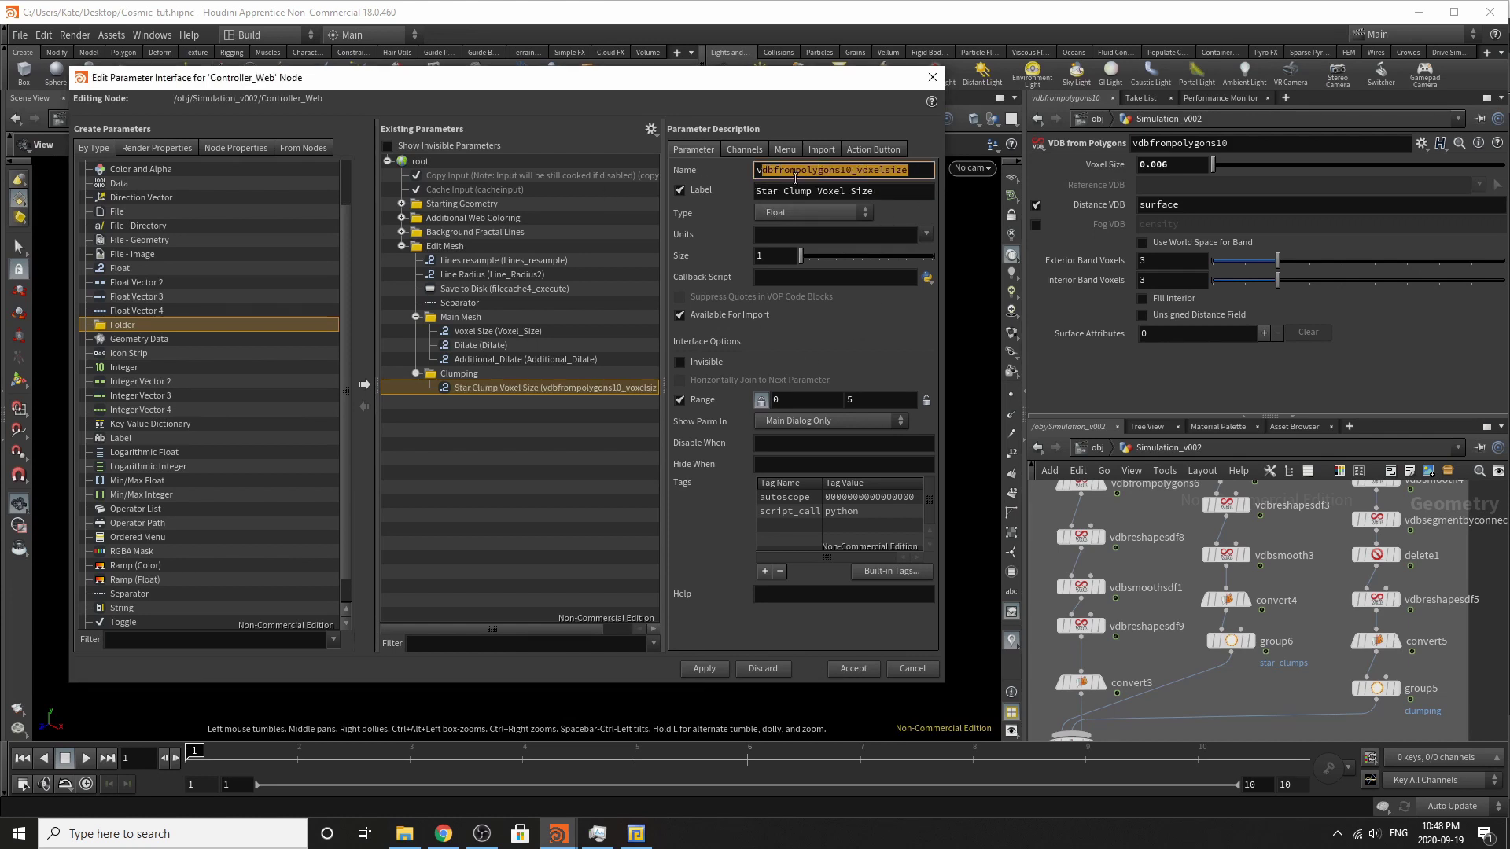
key(BackSpace)
text(Star_Clump_Voxel_Size)
key(Return)
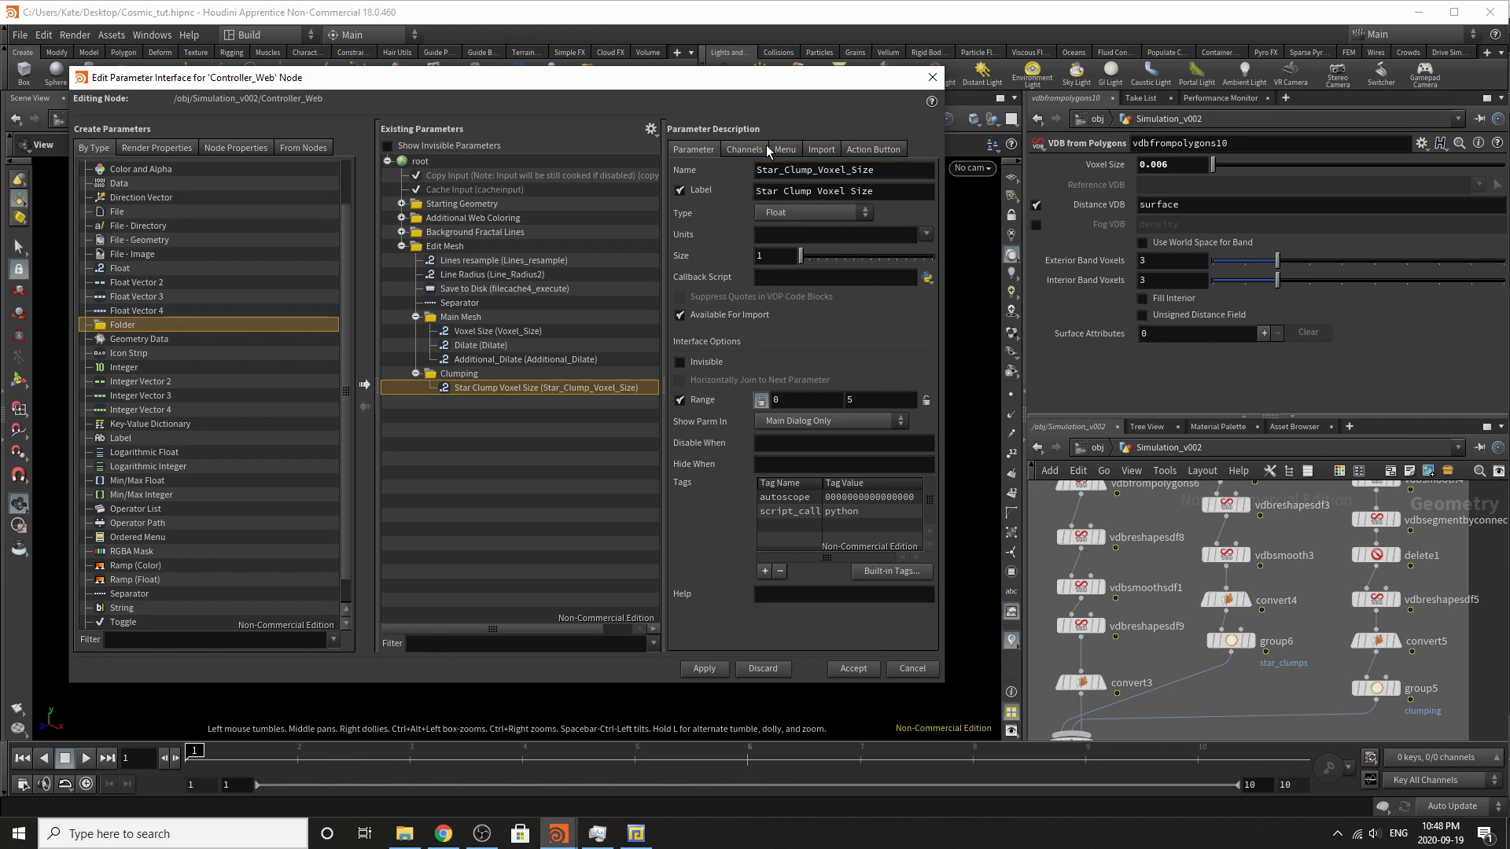
Add the Offset parameter of vdbreshapesdf14 to the Clumping folder, below Star Clump Voxel Size.
scroll(1191, 673, down, 3)
scroll(1266, 565, up, 3)
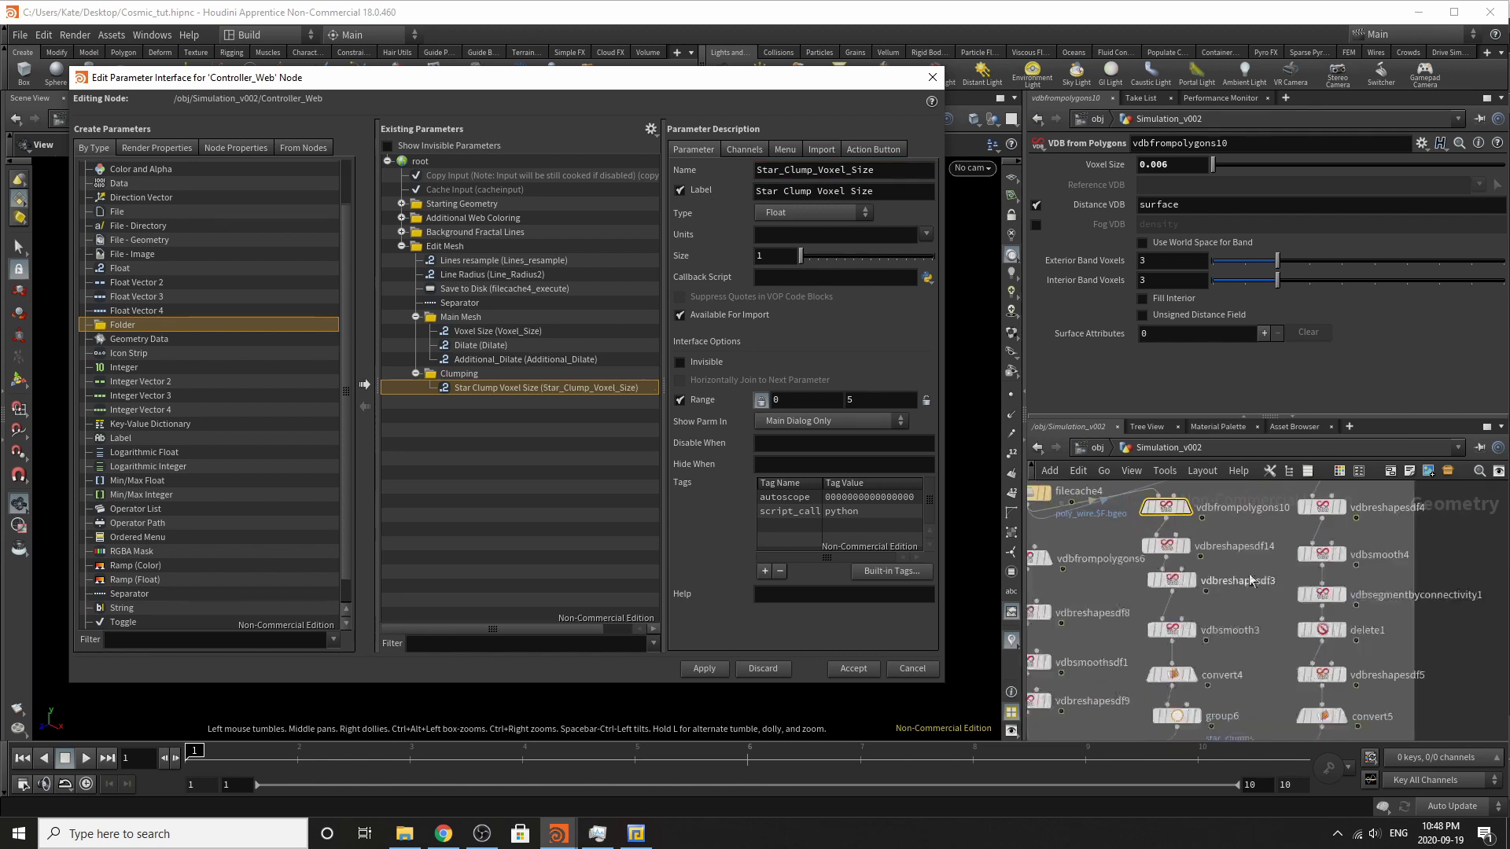
click(1167, 548)
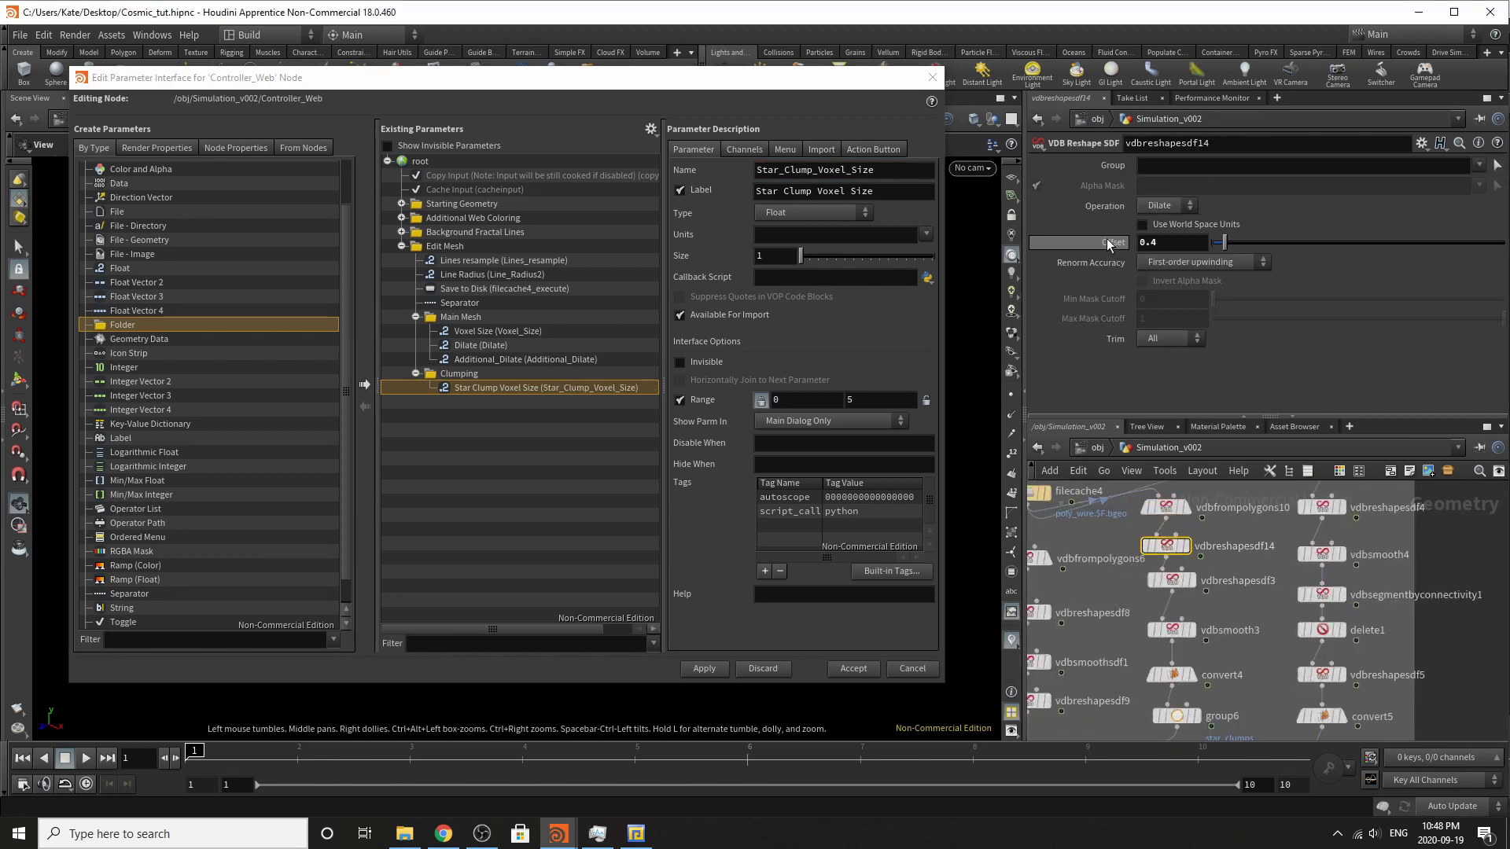
drag(1107, 238, 464, 375)
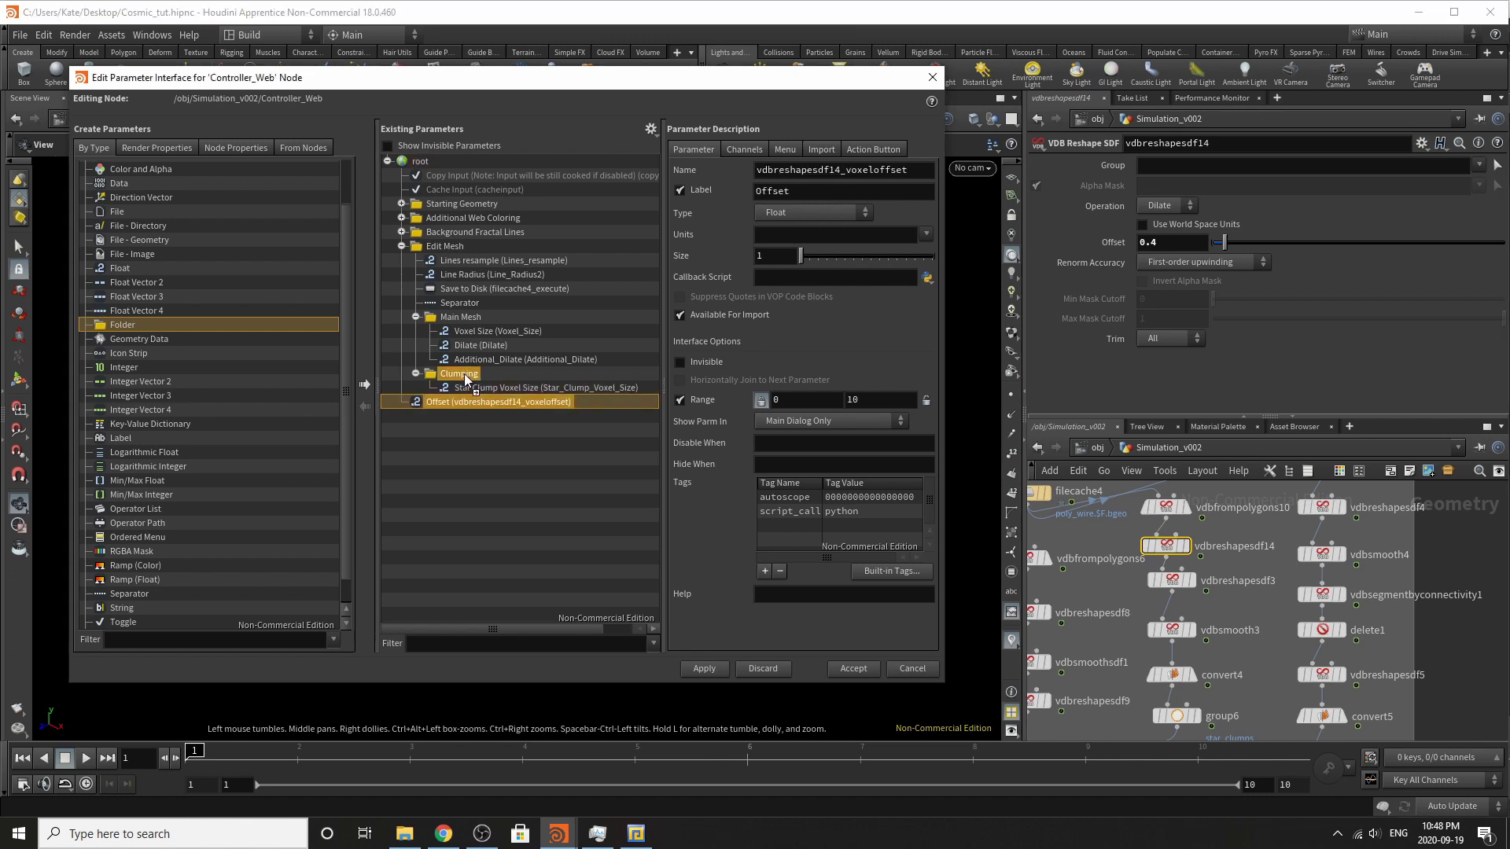
Label the Clumping folder's offset parameter "Star Clump Dilate" and set its name to Star_Clump_Dilate.
double_click(823, 196)
text(Star )
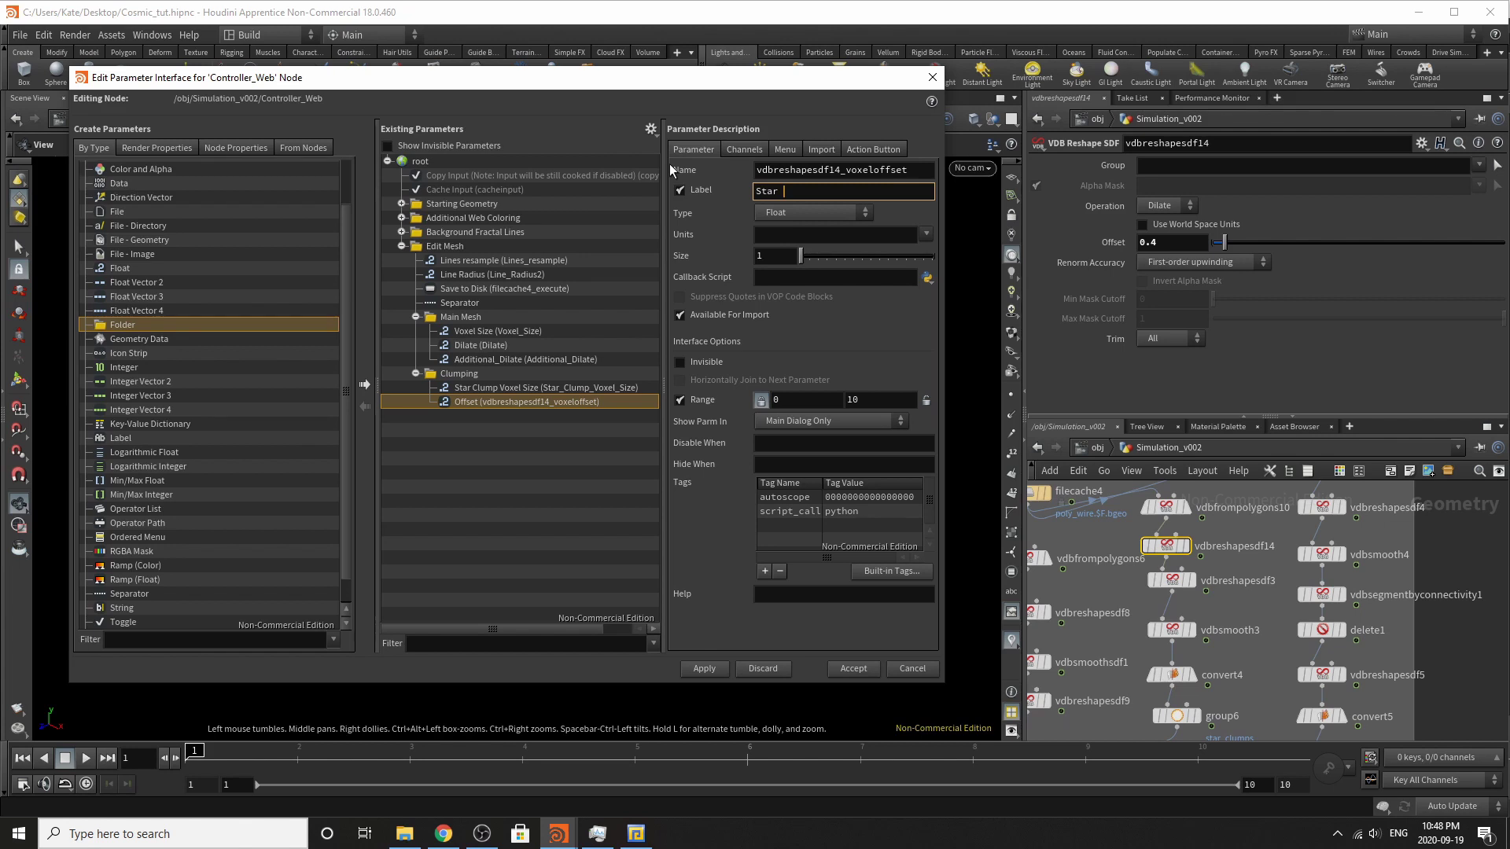
text(Clump Dilate)
key(Return)
key(ctrl+c)
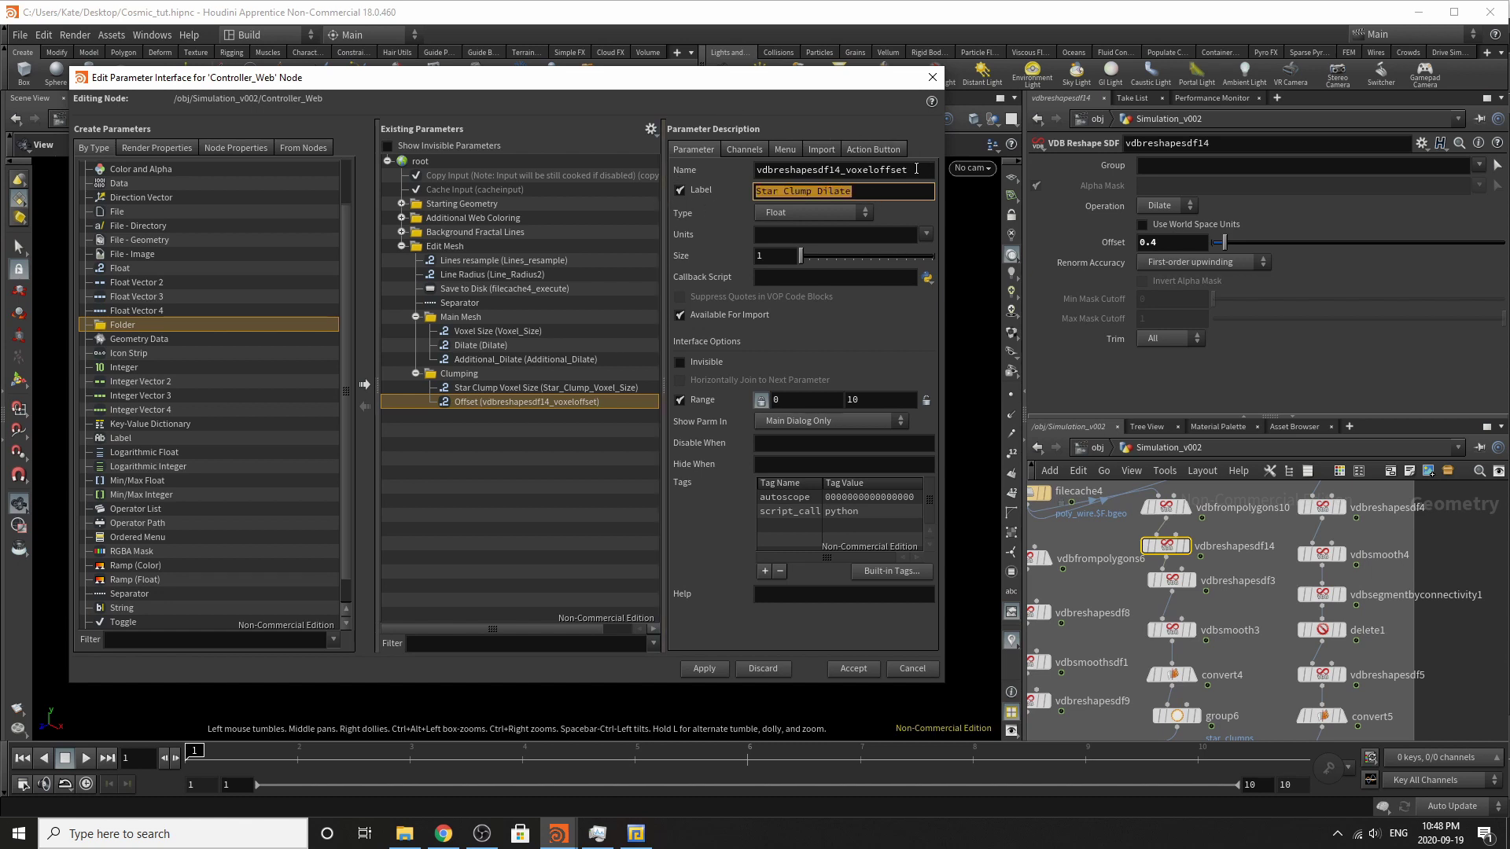
drag(916, 169, 649, 230)
key(ctrl+v)
click(736, 571)
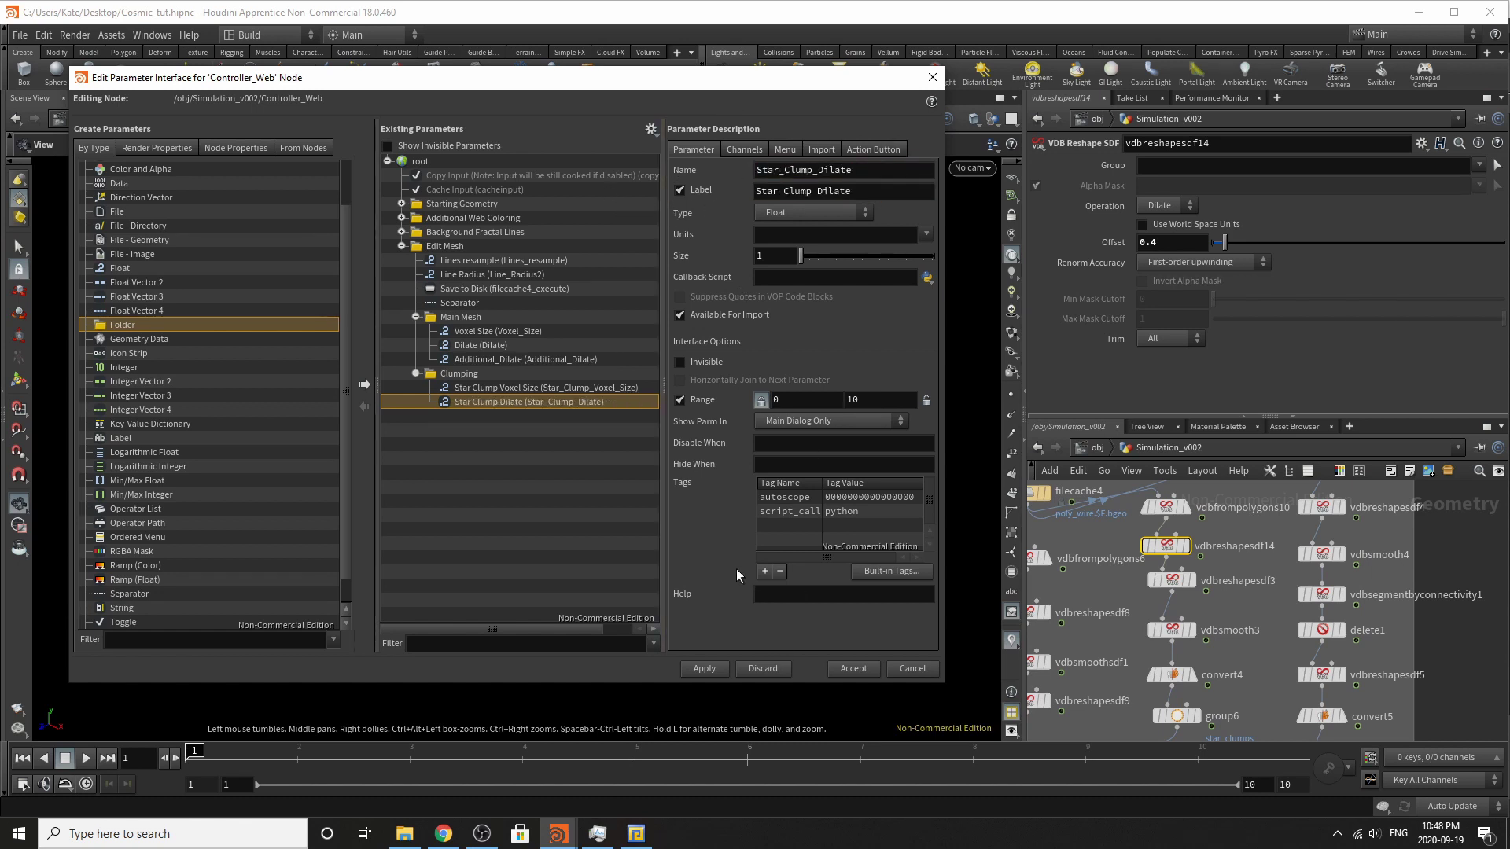
Move the vdbreshapesdf3 node slightly down towards vdbsmooth3 in the network and show the vdbreshapesdf14 parameters.
click(1172, 580)
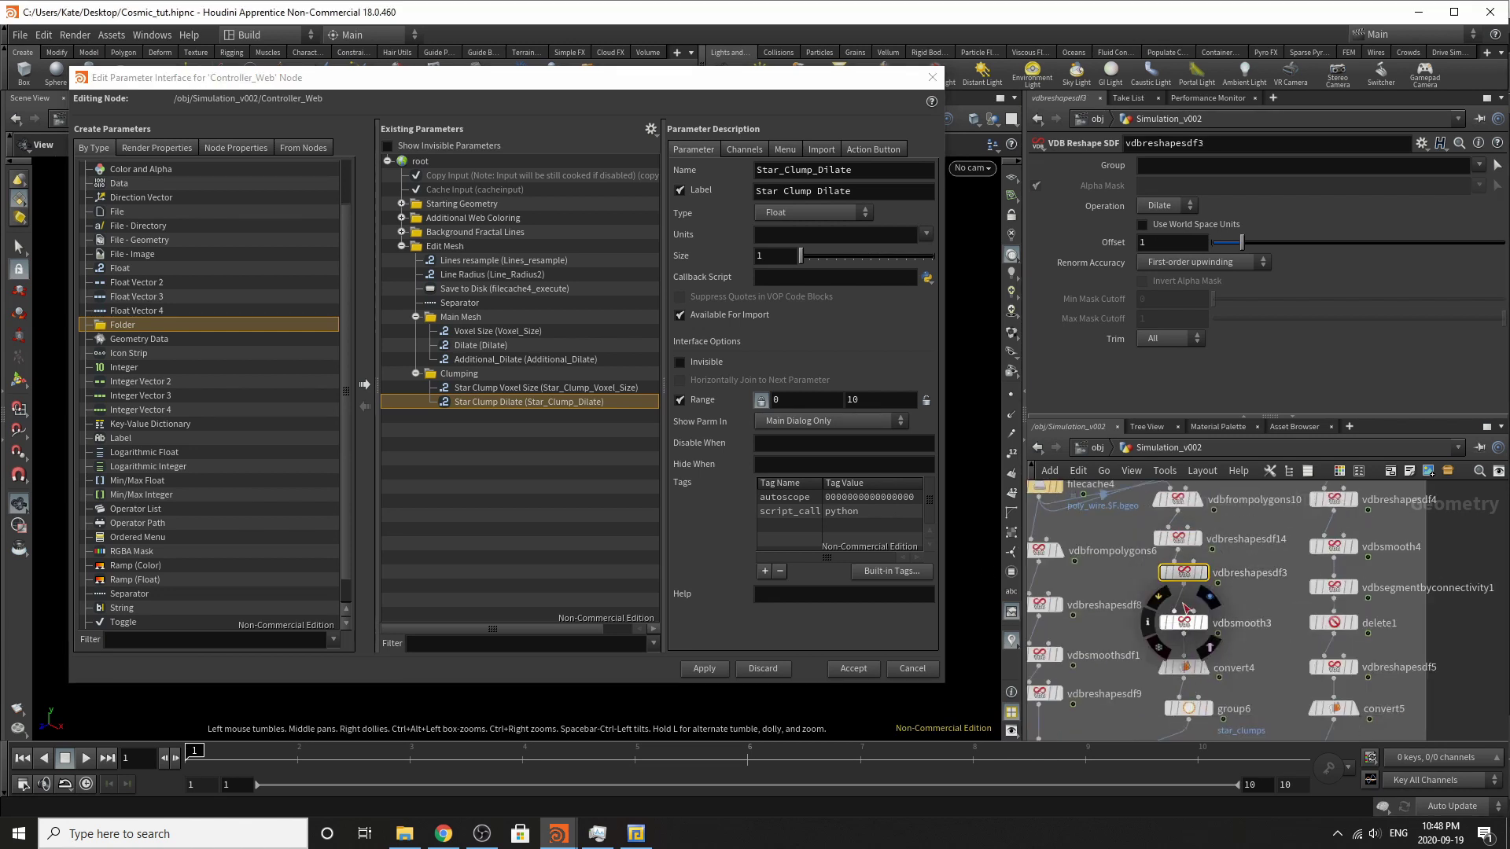
drag(1183, 578, 1184, 589)
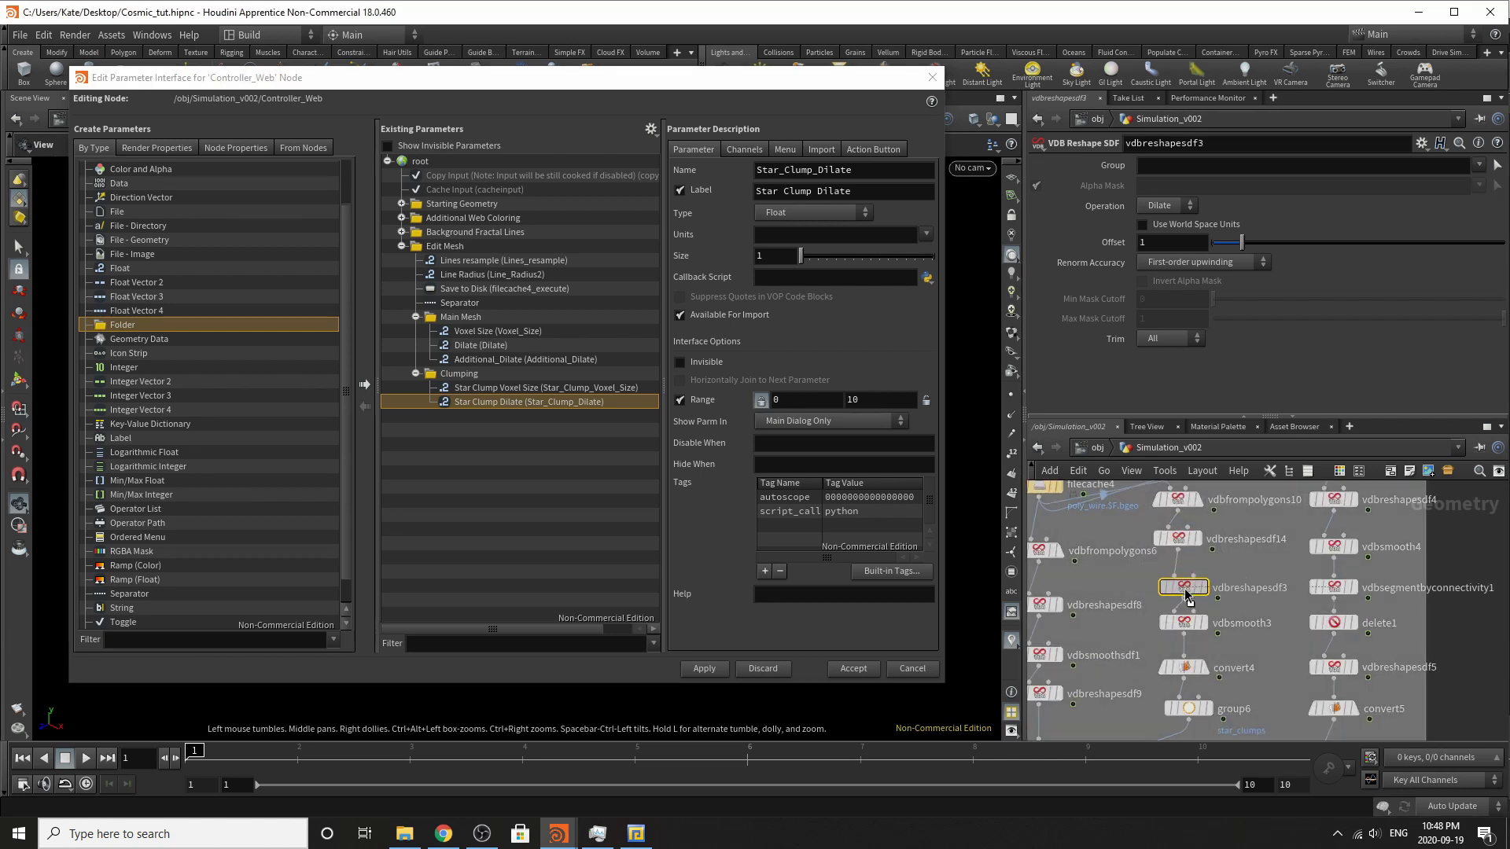
click(1186, 541)
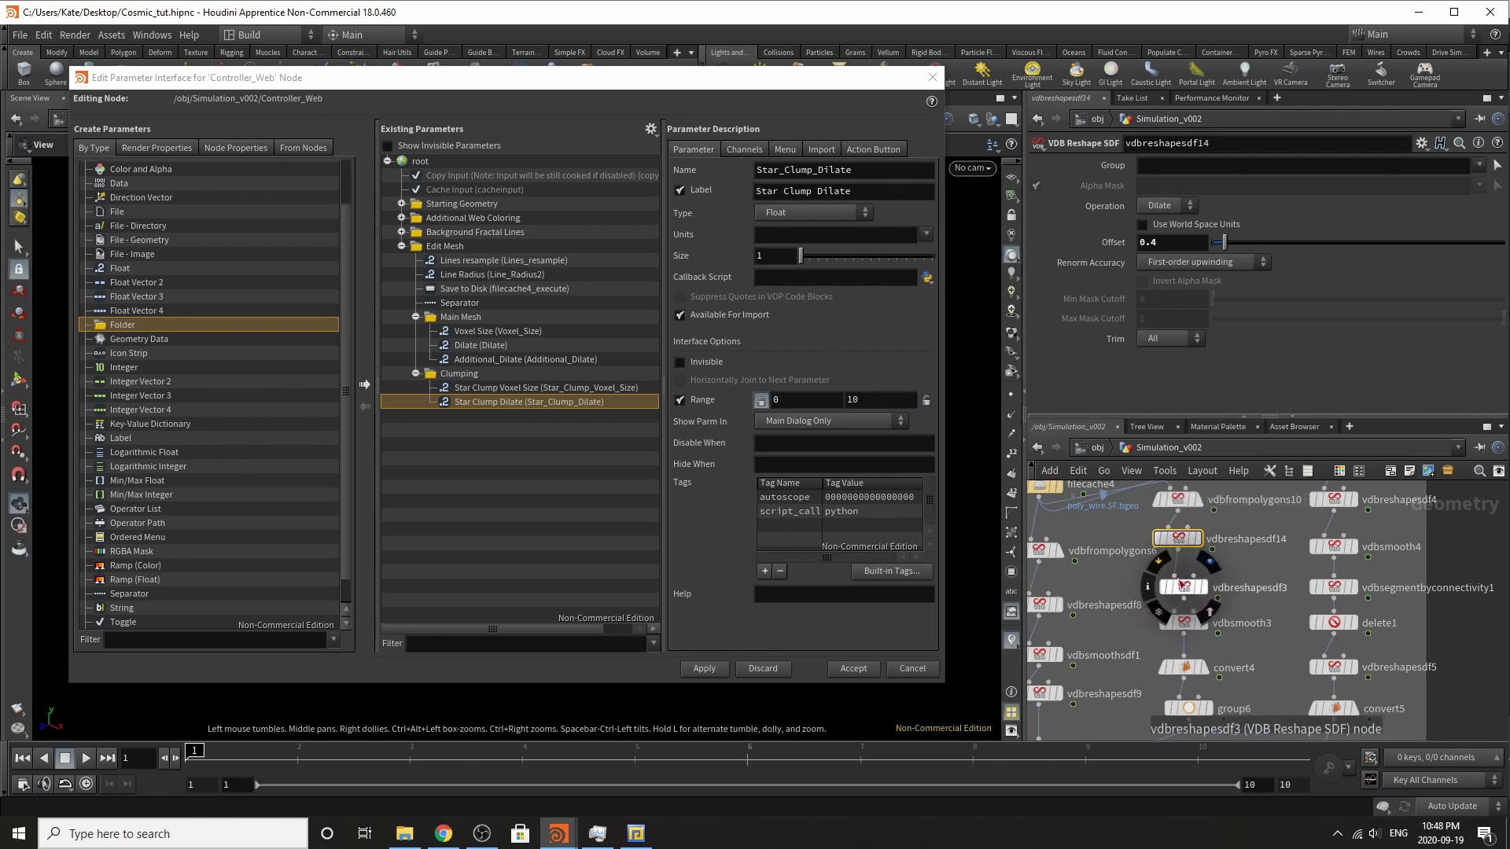
Add the Iterations parameter of vdbsmooth3 to the Clumping folder, labelled "Smooth Iterations" and named Smooth_Iterations.
click(1185, 623)
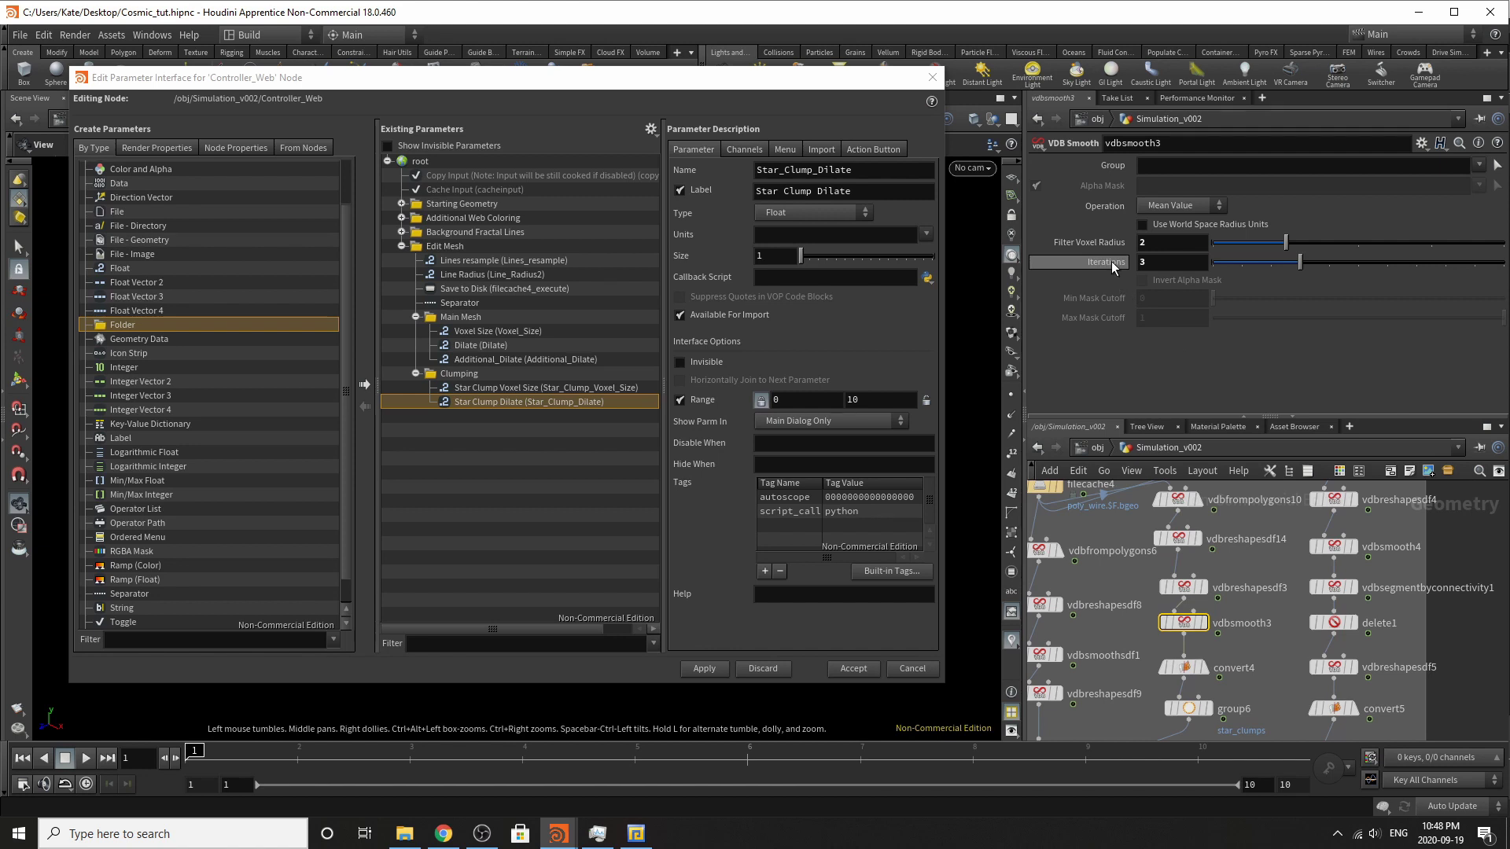
mouse_move(1111, 261)
mouse_down()
mouse_move(440, 340)
mouse_move(458, 364)
mouse_move(483, 346)
mouse_move(480, 390)
mouse_move(500, 423)
mouse_up()
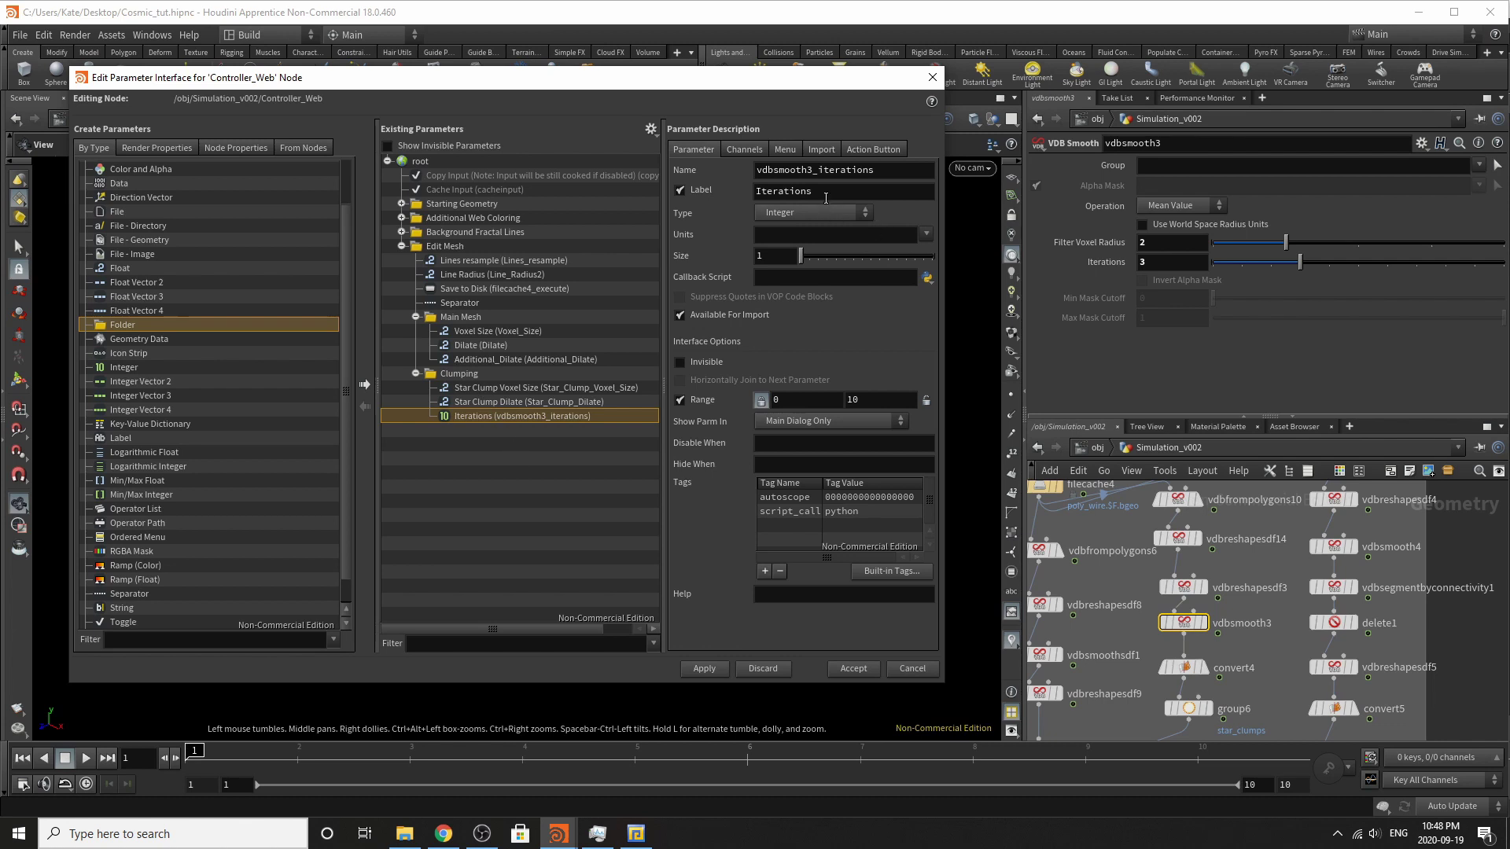
click(757, 193)
text(Smooth)
key(Return)
key(ctrl+c)
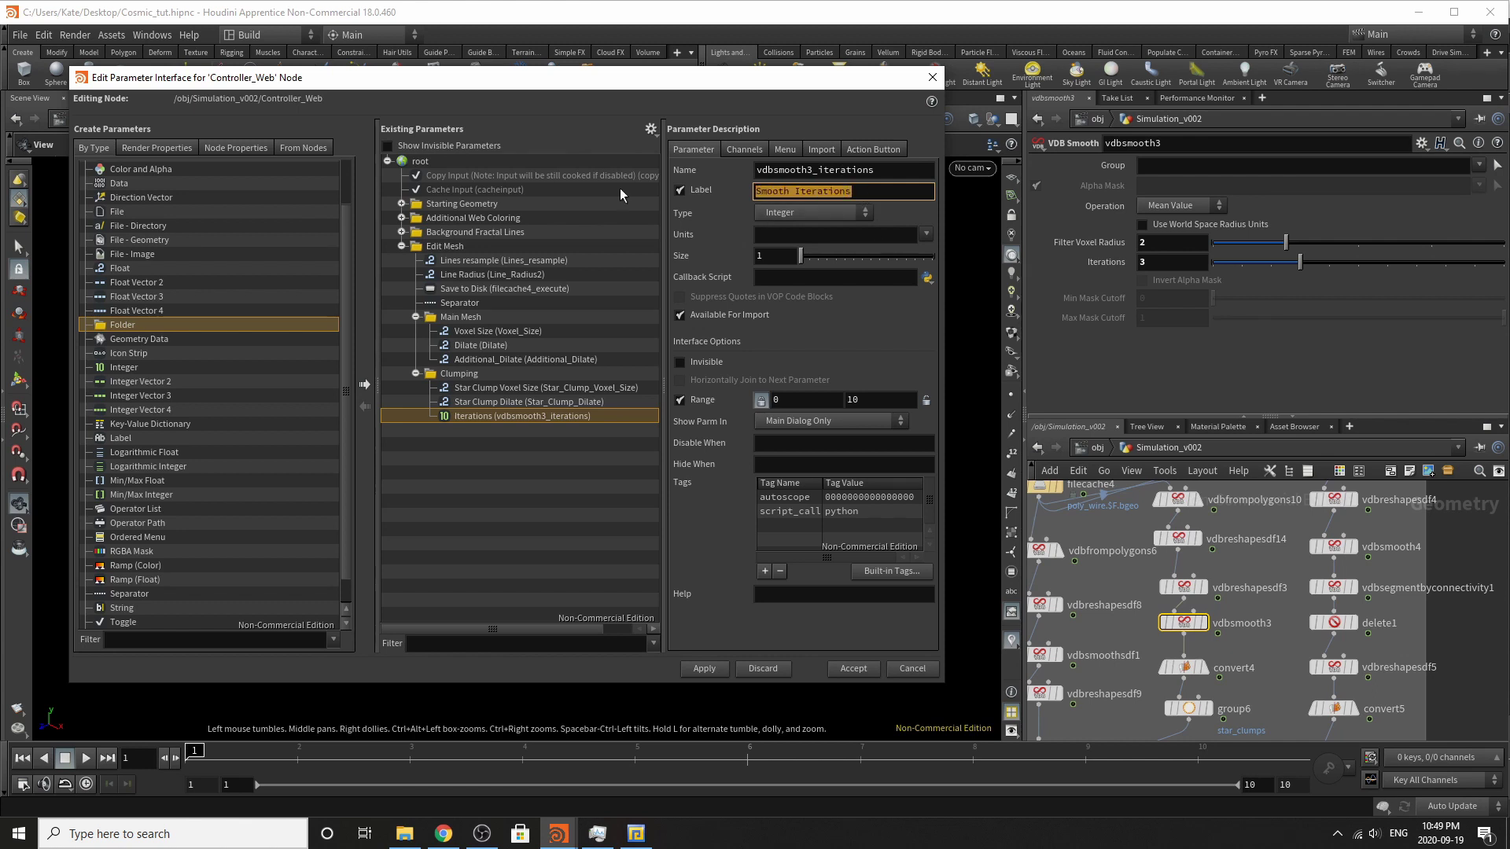
key(shift+Tab)
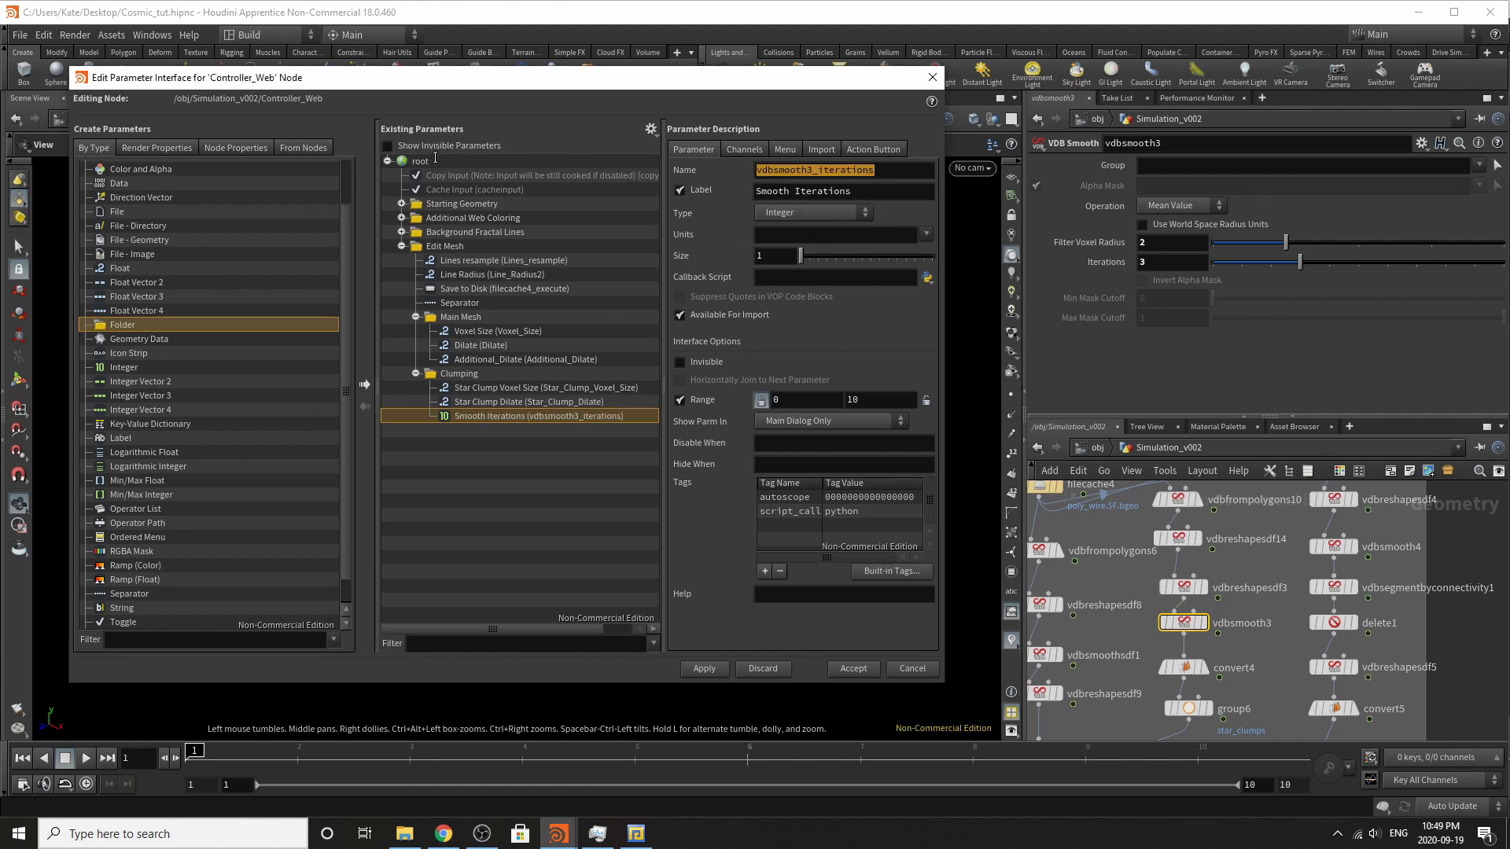
key(ctrl+v)
click(709, 561)
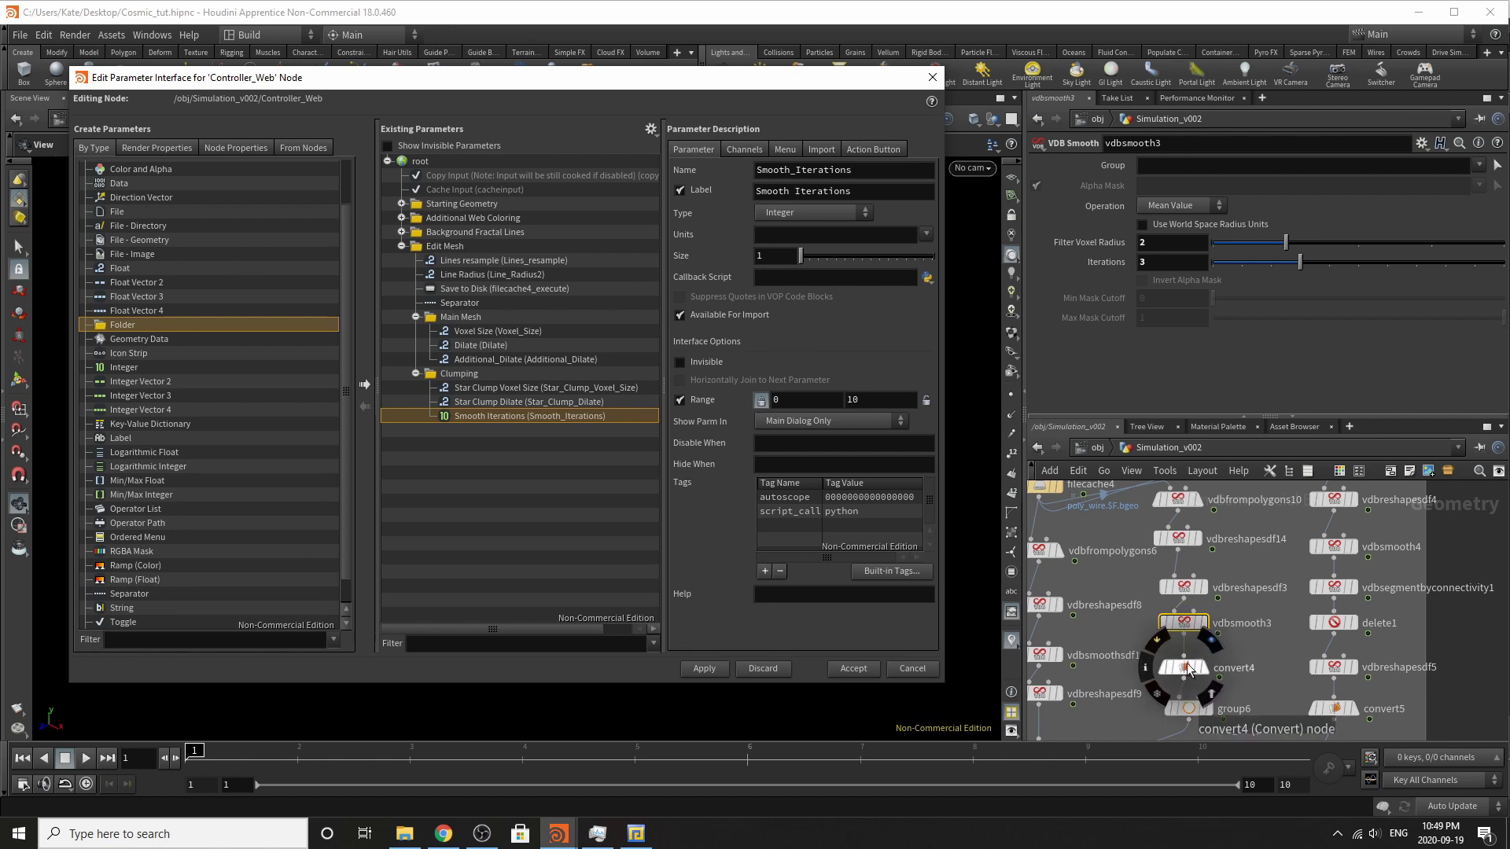
Add a separator to the Clumping folder below Smooth Iterations.
scroll(1192, 594, down, 3)
scroll(1200, 661, up, 4)
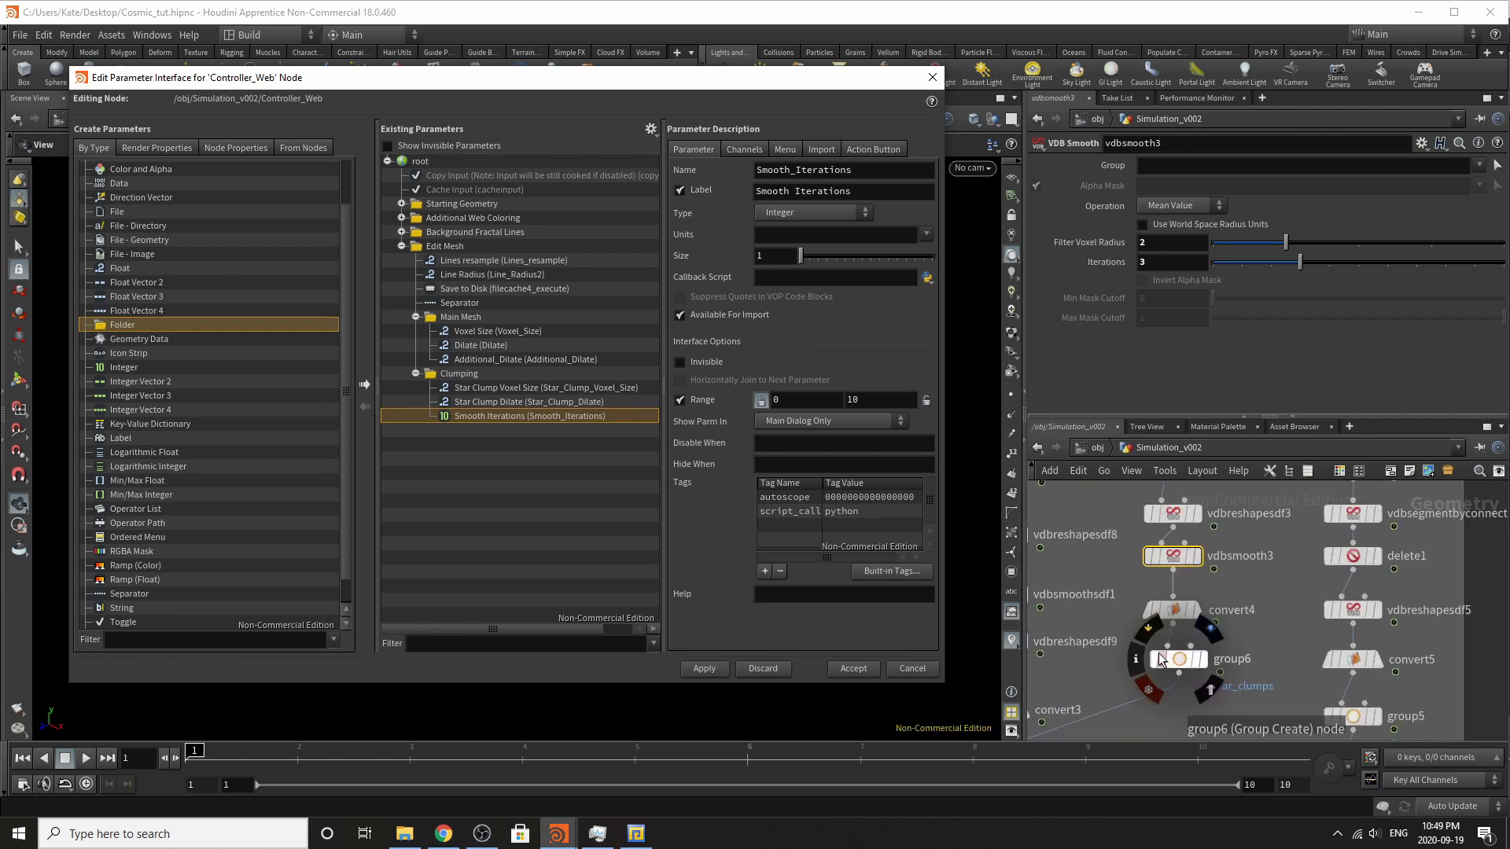
scroll(131, 535, down, 1)
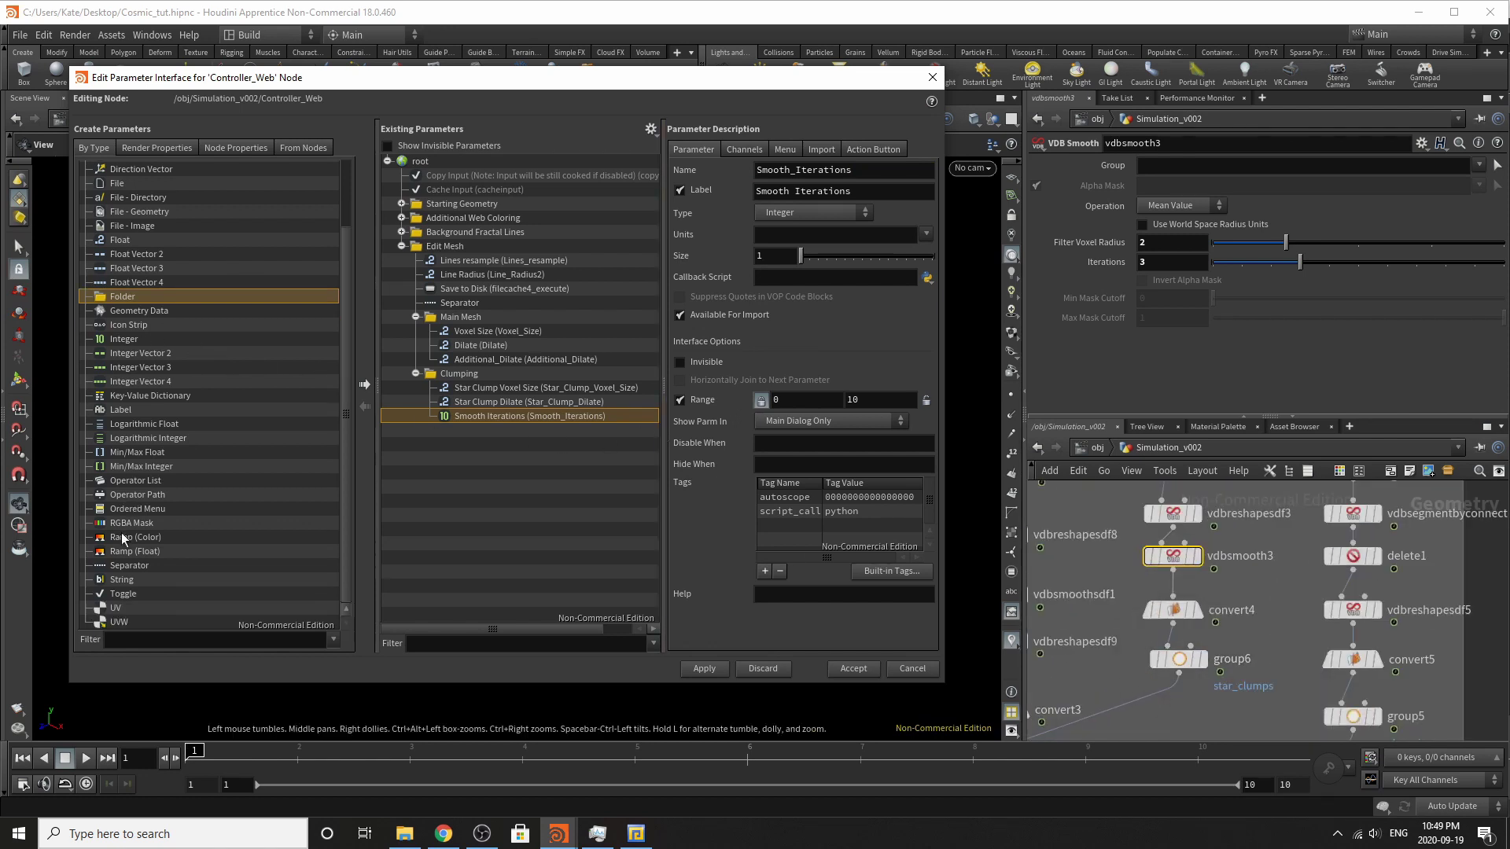
drag(114, 572, 476, 374)
Add the Voxel Size parameter of vdbfrompolygons4 to the Clumping folder, below the separator.
scroll(1209, 611, down, 4)
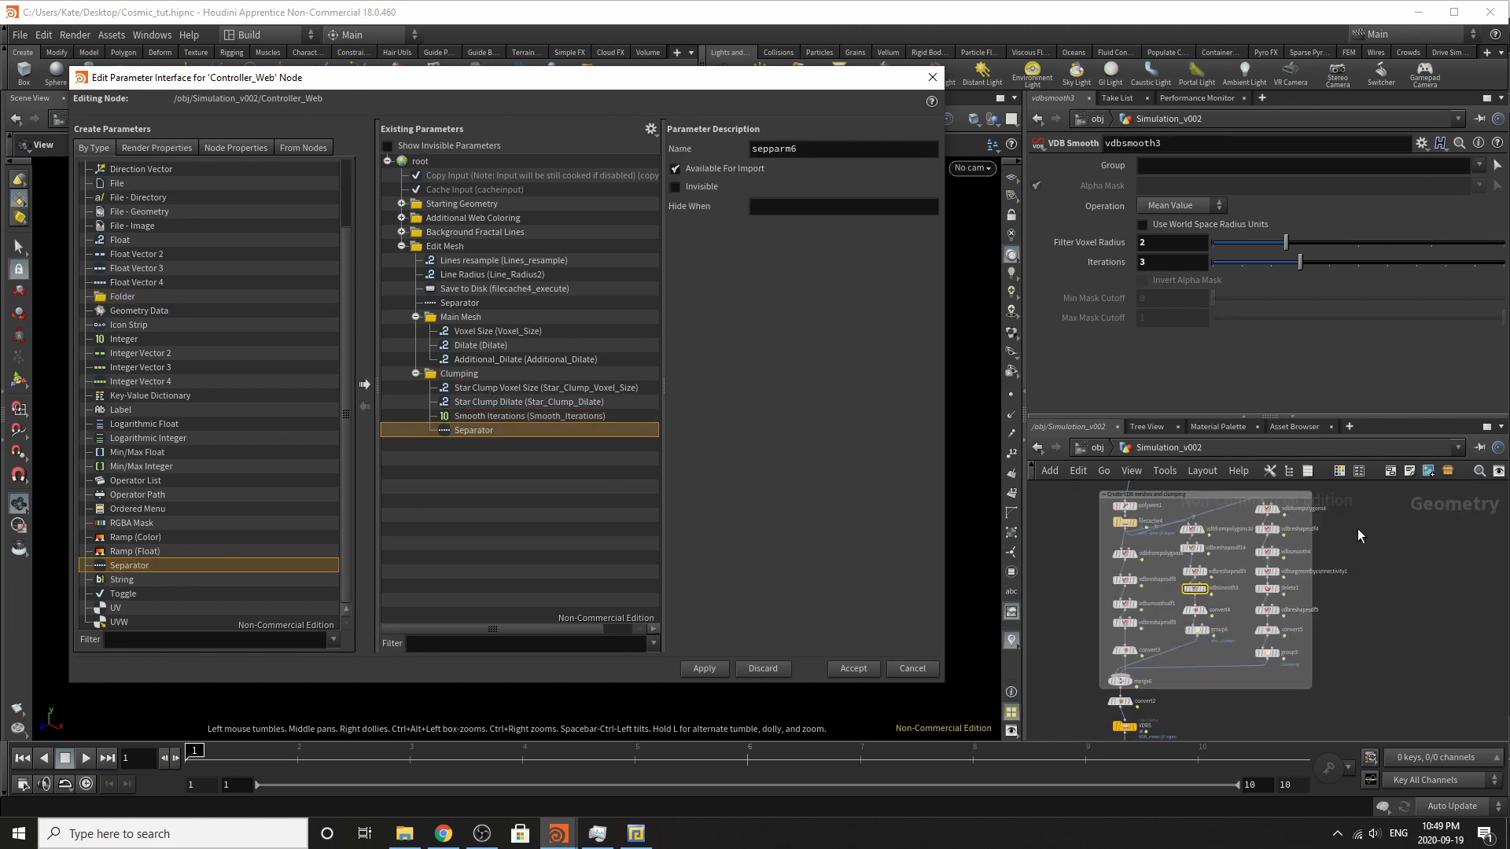
scroll(1358, 528, up, 4)
click(1183, 521)
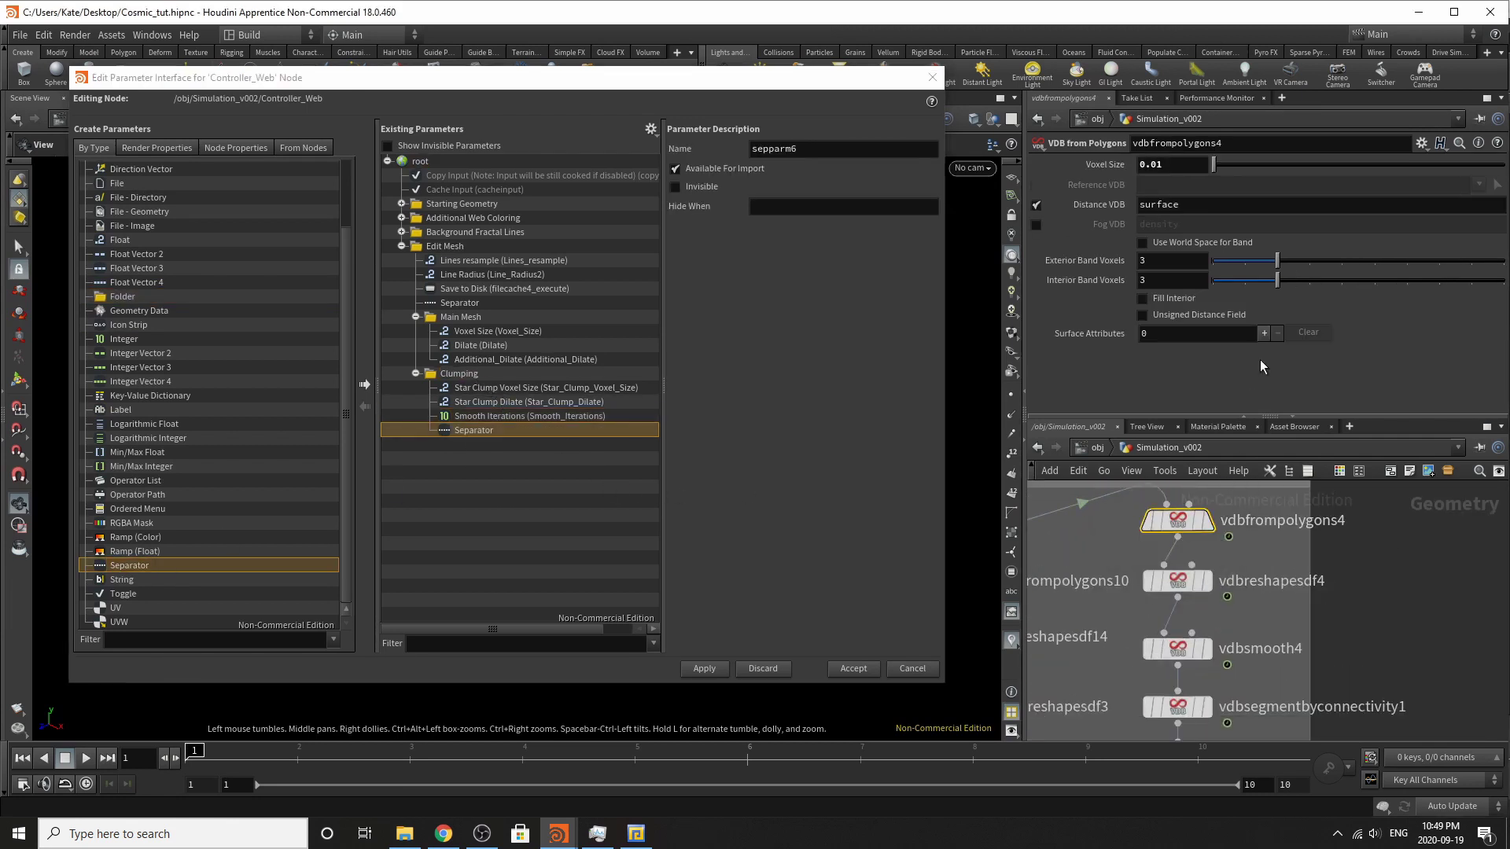
drag(1097, 163, 514, 347)
scroll(1189, 526, down, 3)
scroll(1187, 523, down, 2)
scroll(1197, 639, down, 3)
scroll(1177, 674, up, 5)
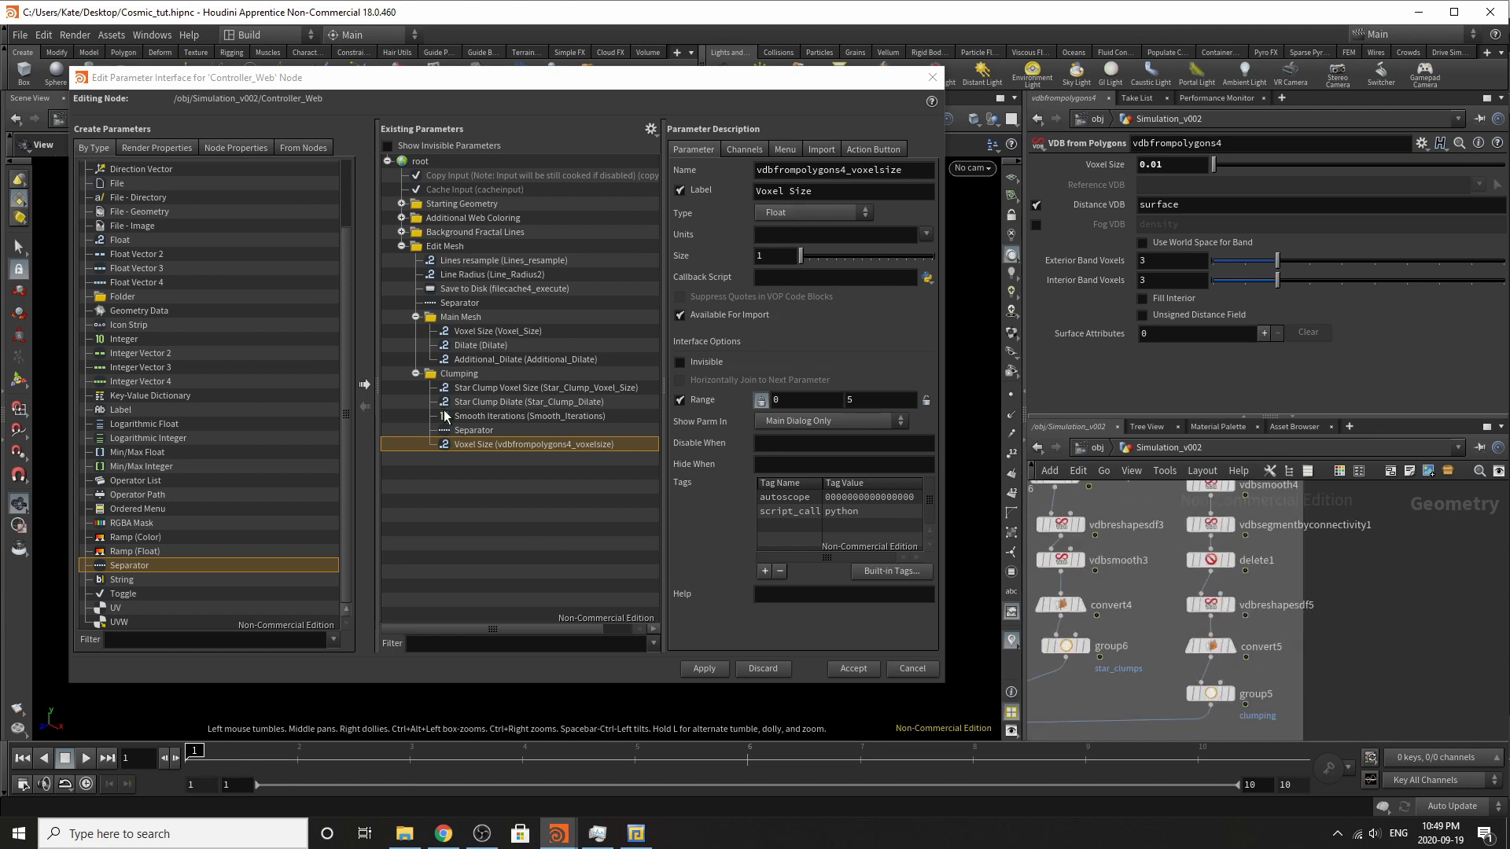
Label the new voxel size parameter "Reg Clumps Voxel Size" and set its name to Reg_Clumps_Voxel_Size.
click(757, 198)
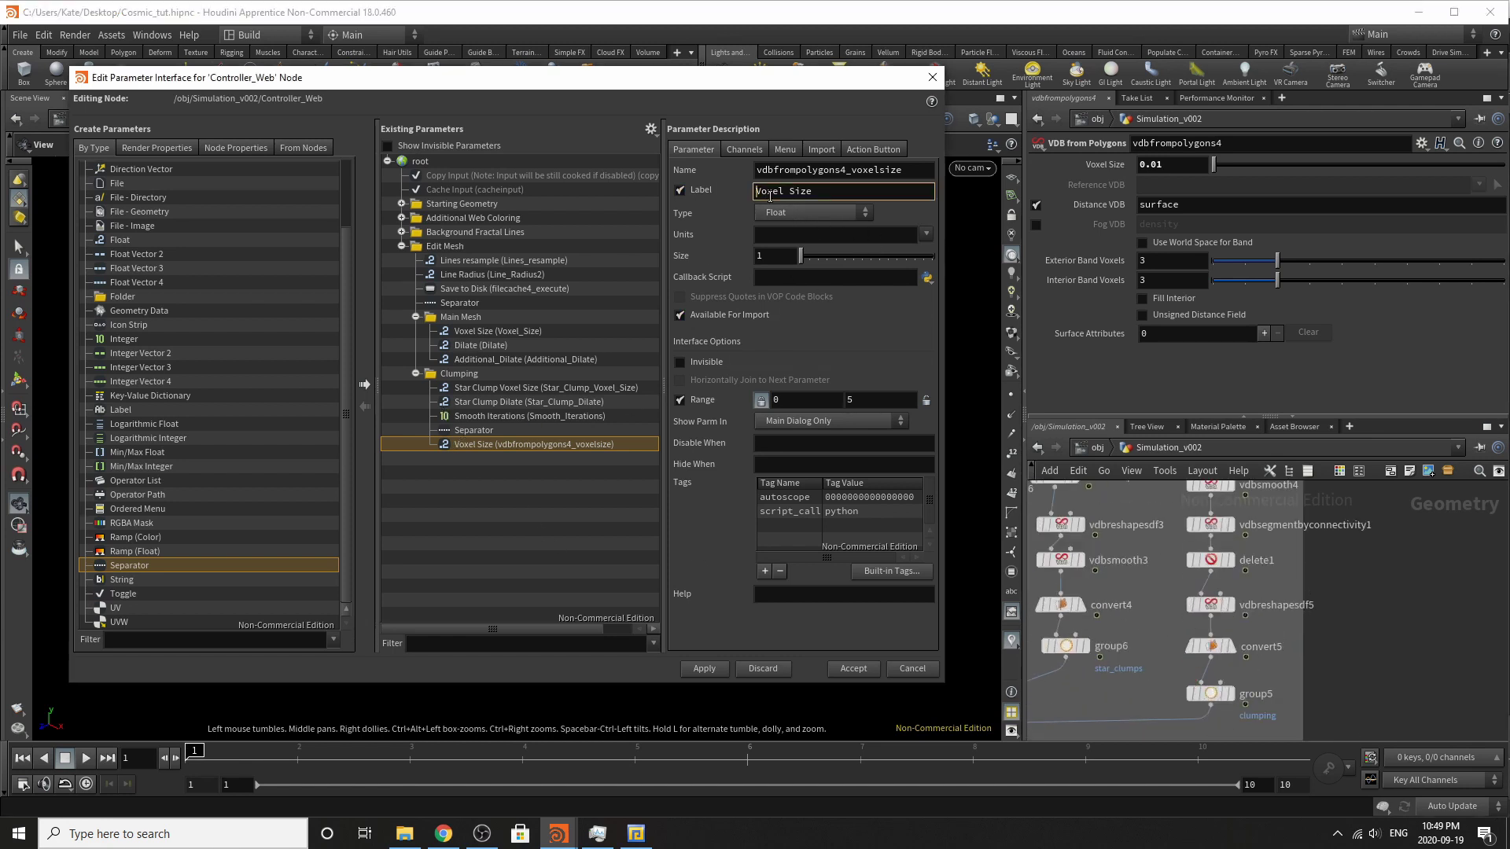
text(Norama)
key(BackSpace)
key(BackSpace)
key(BackSpace)
key(BackSpace)
key(BackSpace)
key(BackSpace)
text(Res CD)
key(BackSpace)
text(lumps)
drag(887, 192, 719, 187)
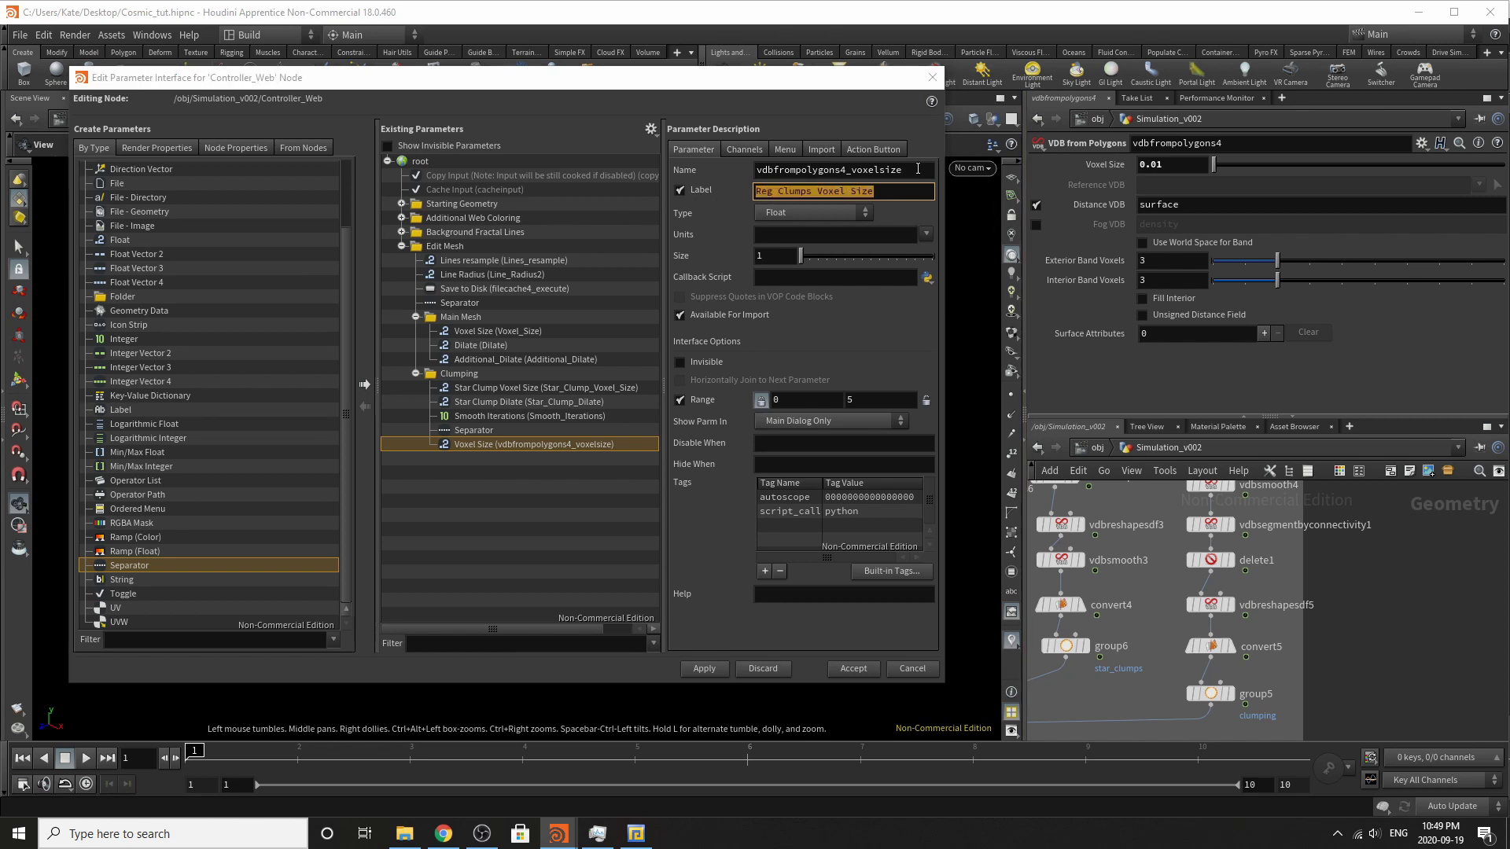
drag(918, 169, 640, 189)
text(Reg_Clumps_Voxel_Size)
key(Return)
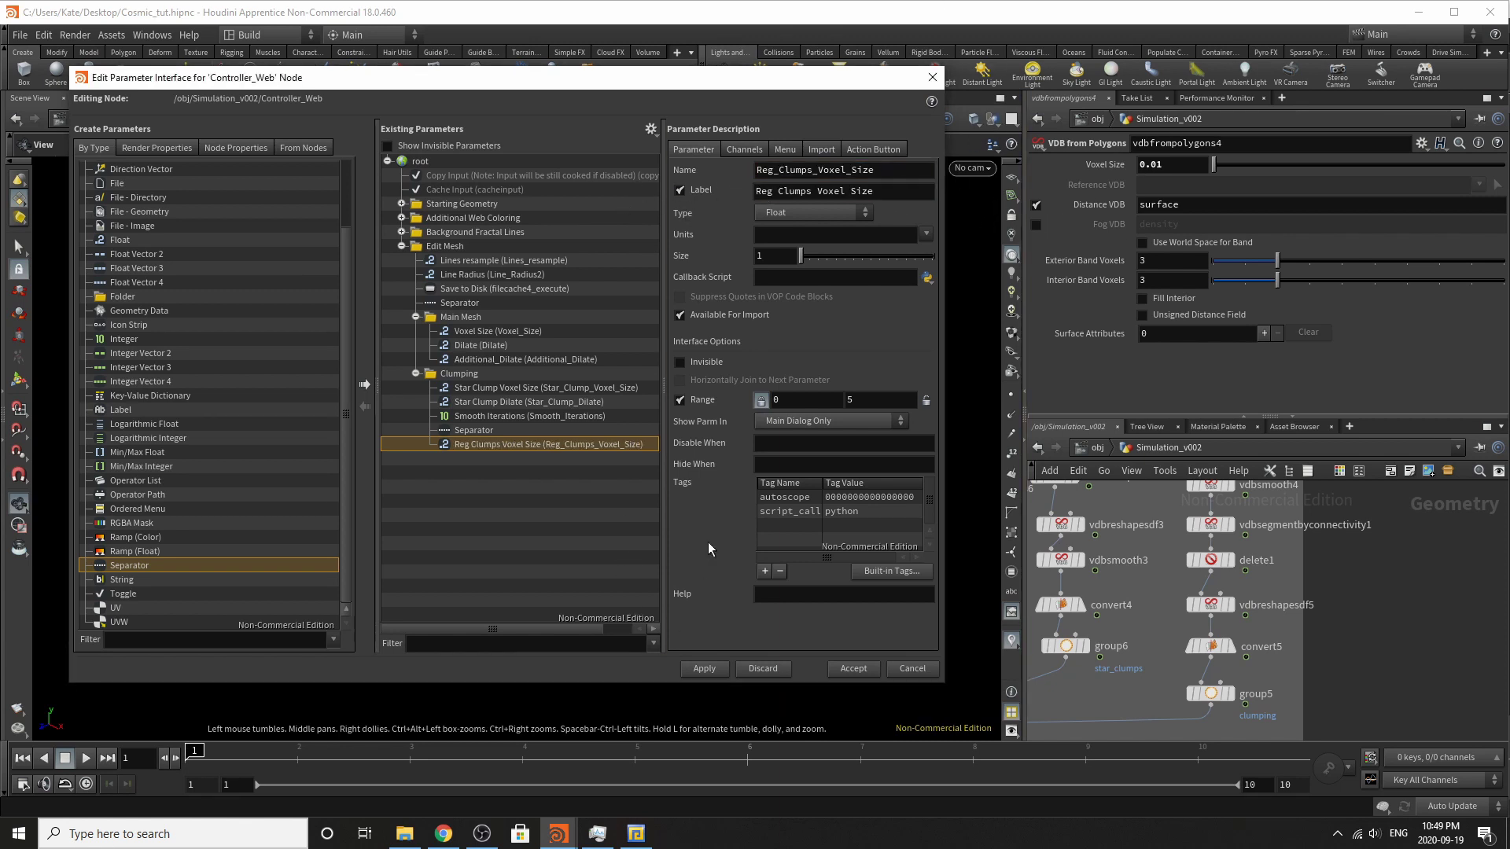
Add the Offset parameter of vdbreshapesdf4 to the Clumping folder, below Reg Clumps Voxel Size.
scroll(1218, 674, down, 2)
scroll(1188, 574, up, 3)
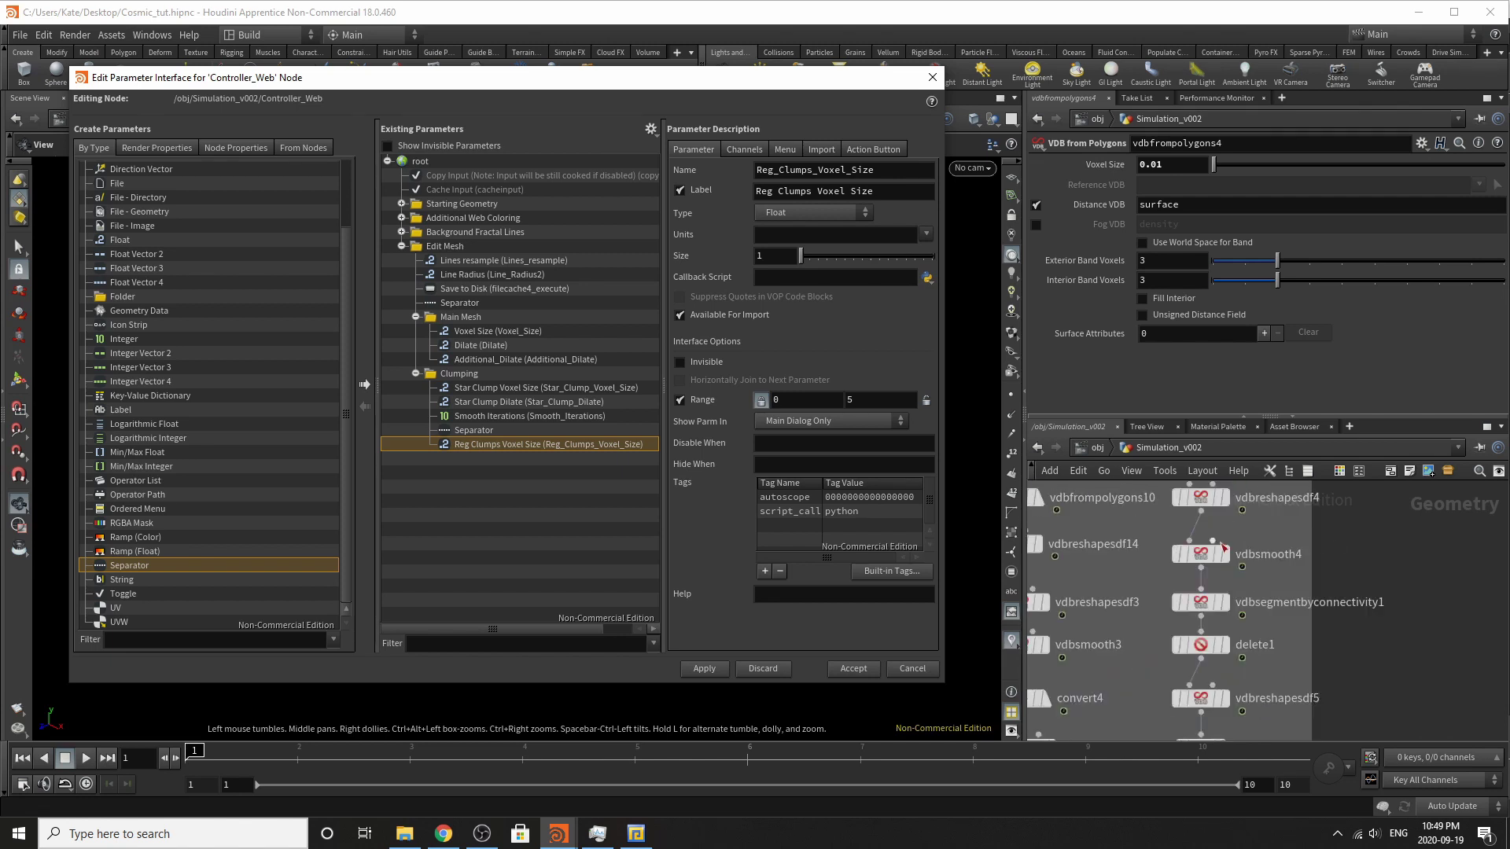
click(1181, 564)
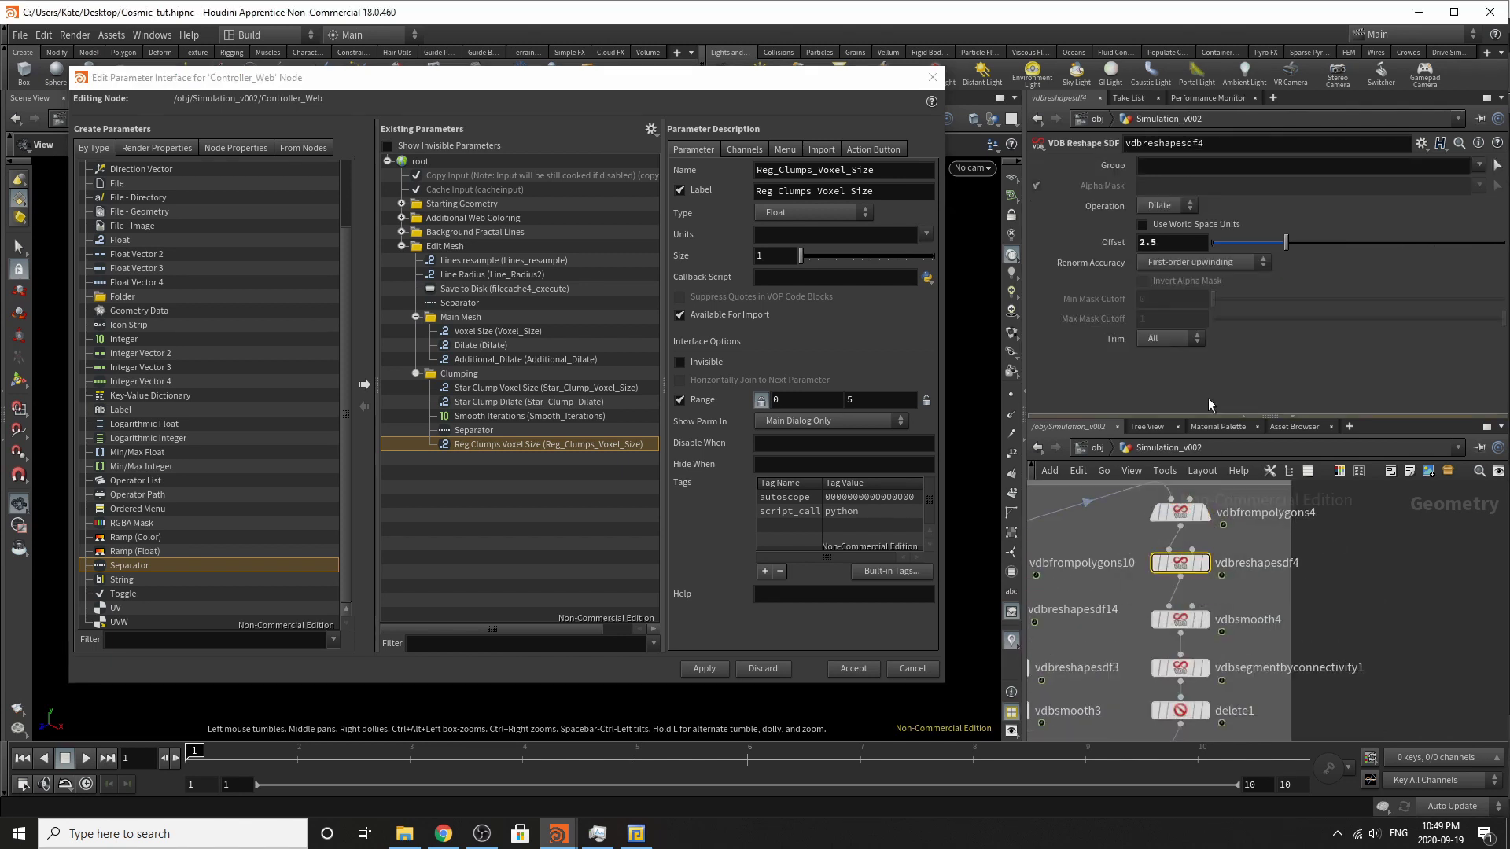
drag(1106, 244, 487, 348)
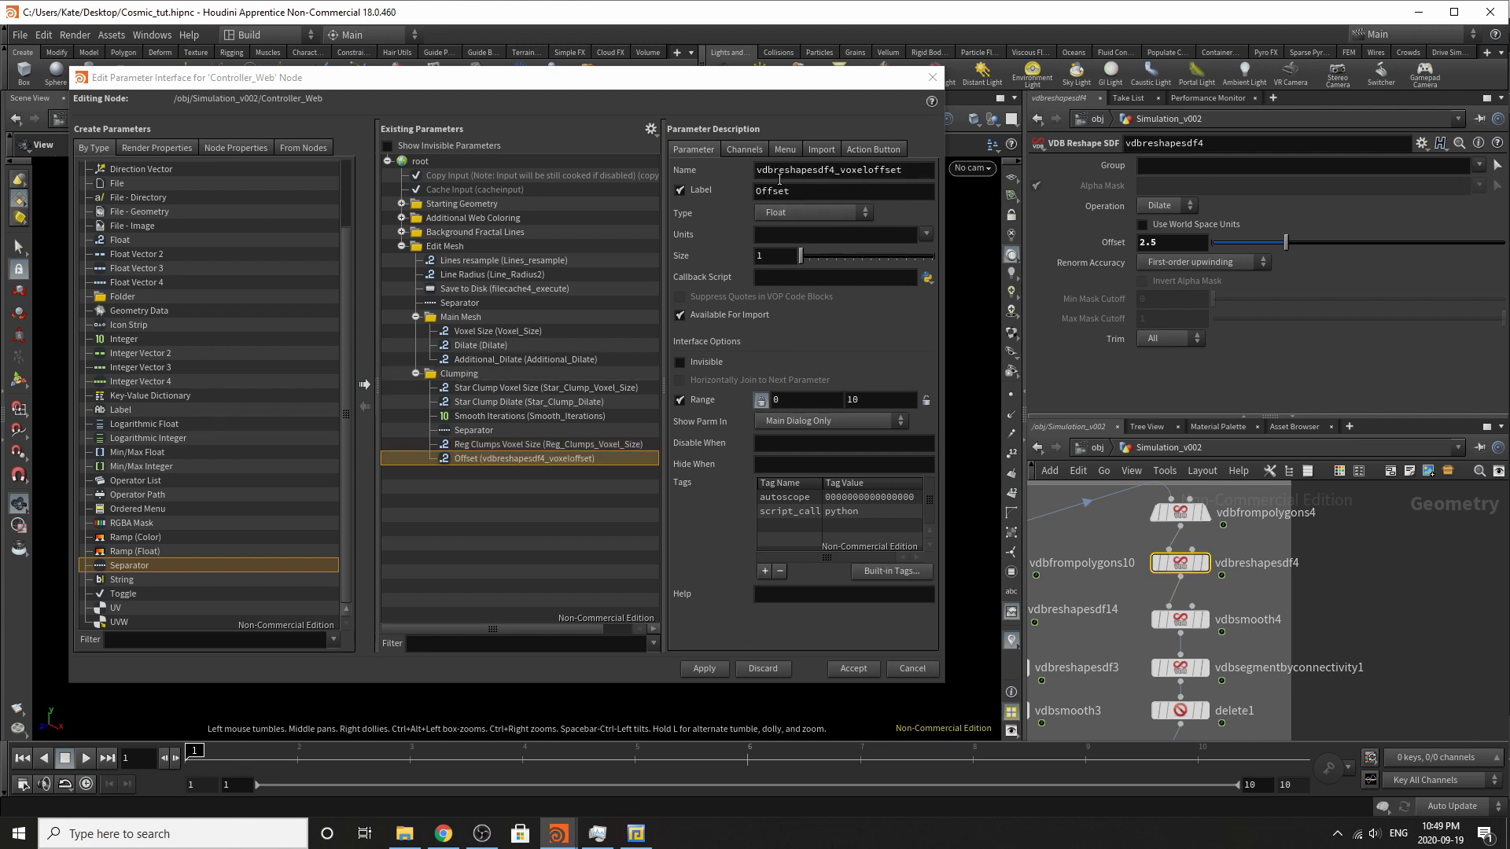
Label the vdbreshapesdf4 offset parameter "Reg Clumps Dilate" and set its name to Reg_Clumps_Dilate.
text(R)
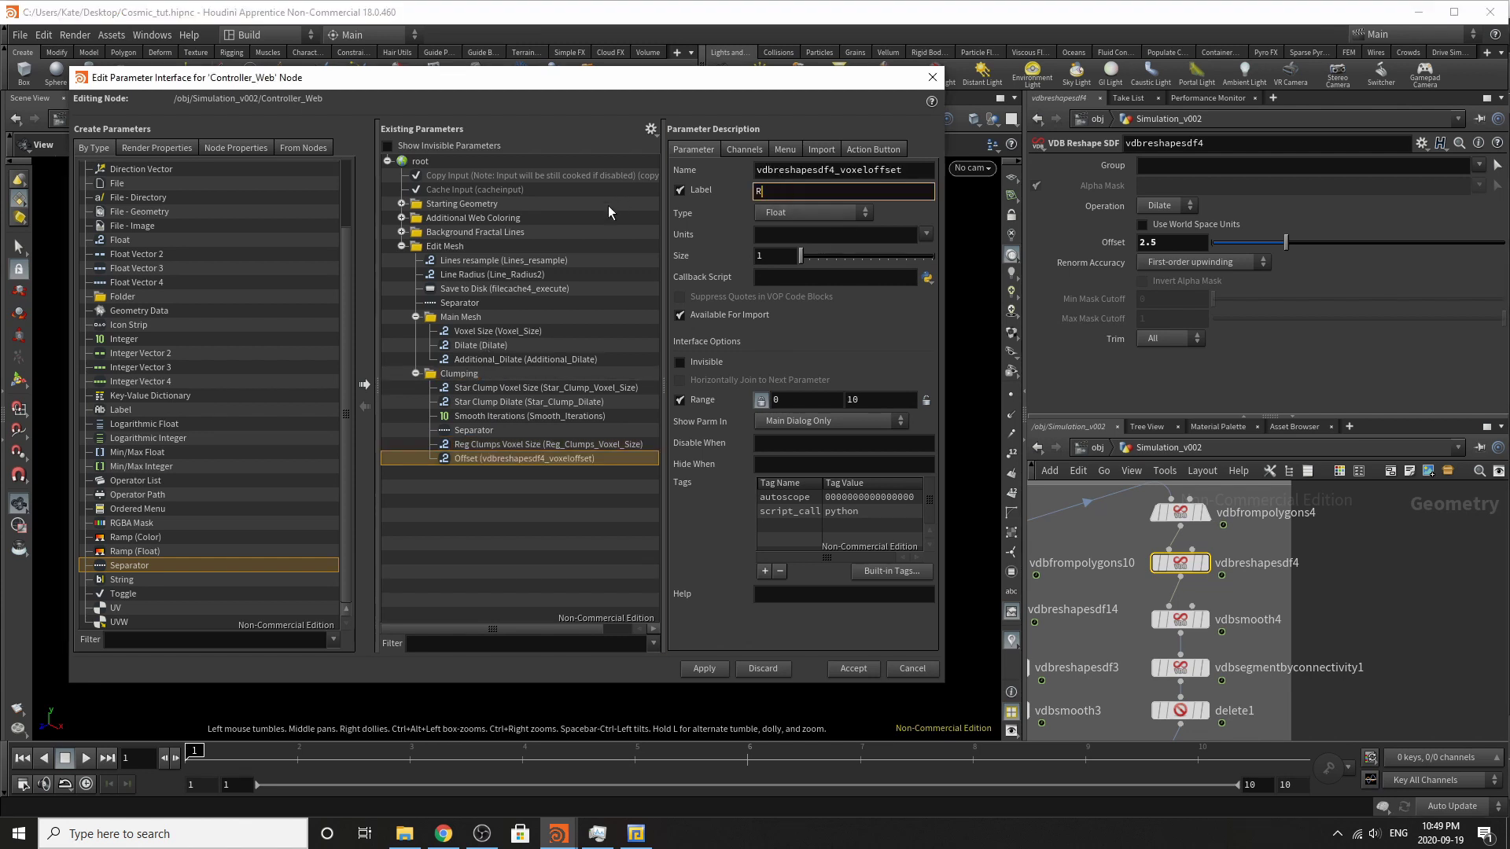
text(eg Clumps Dilate)
key(Return)
key(ctrl+c)
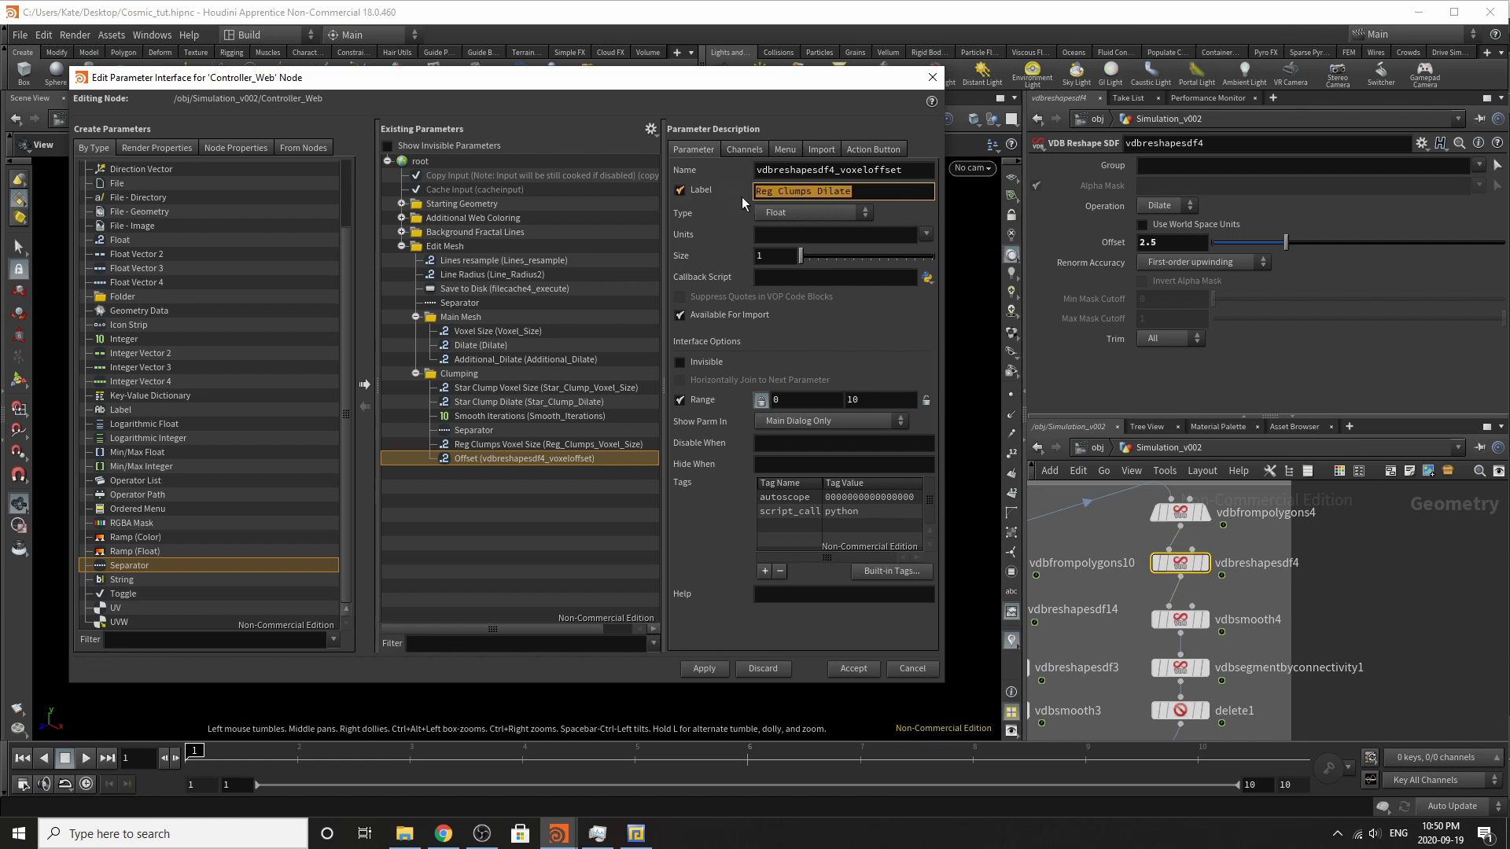
key(shift+Tab)
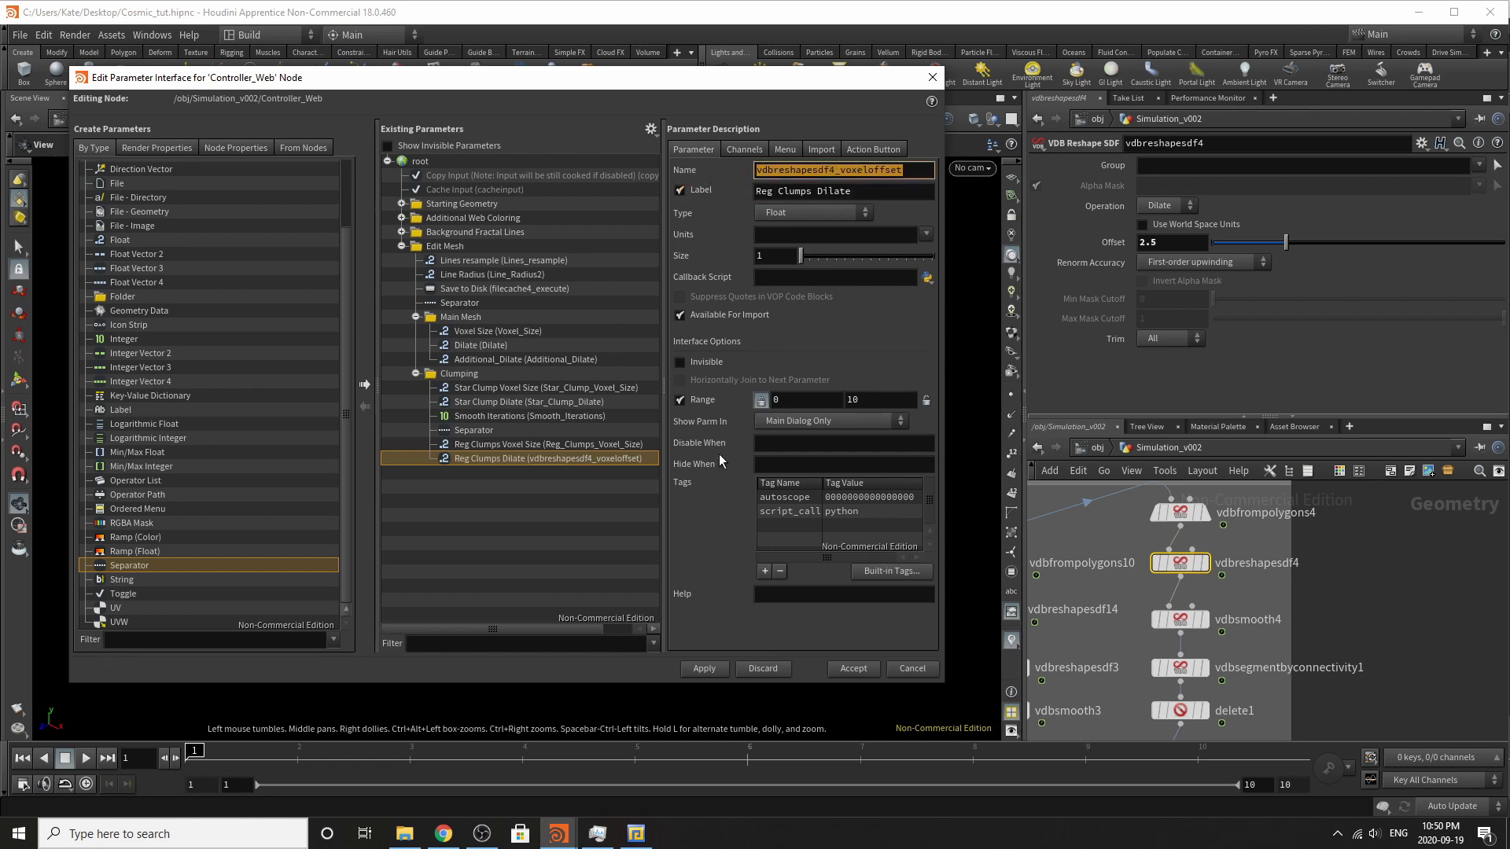
key(ctrl+v)
key(Return)
Add the Offset parameter of vdbreshapesdf5 to the Clumping folder, below Reg Clumps Dilate.
click(1184, 626)
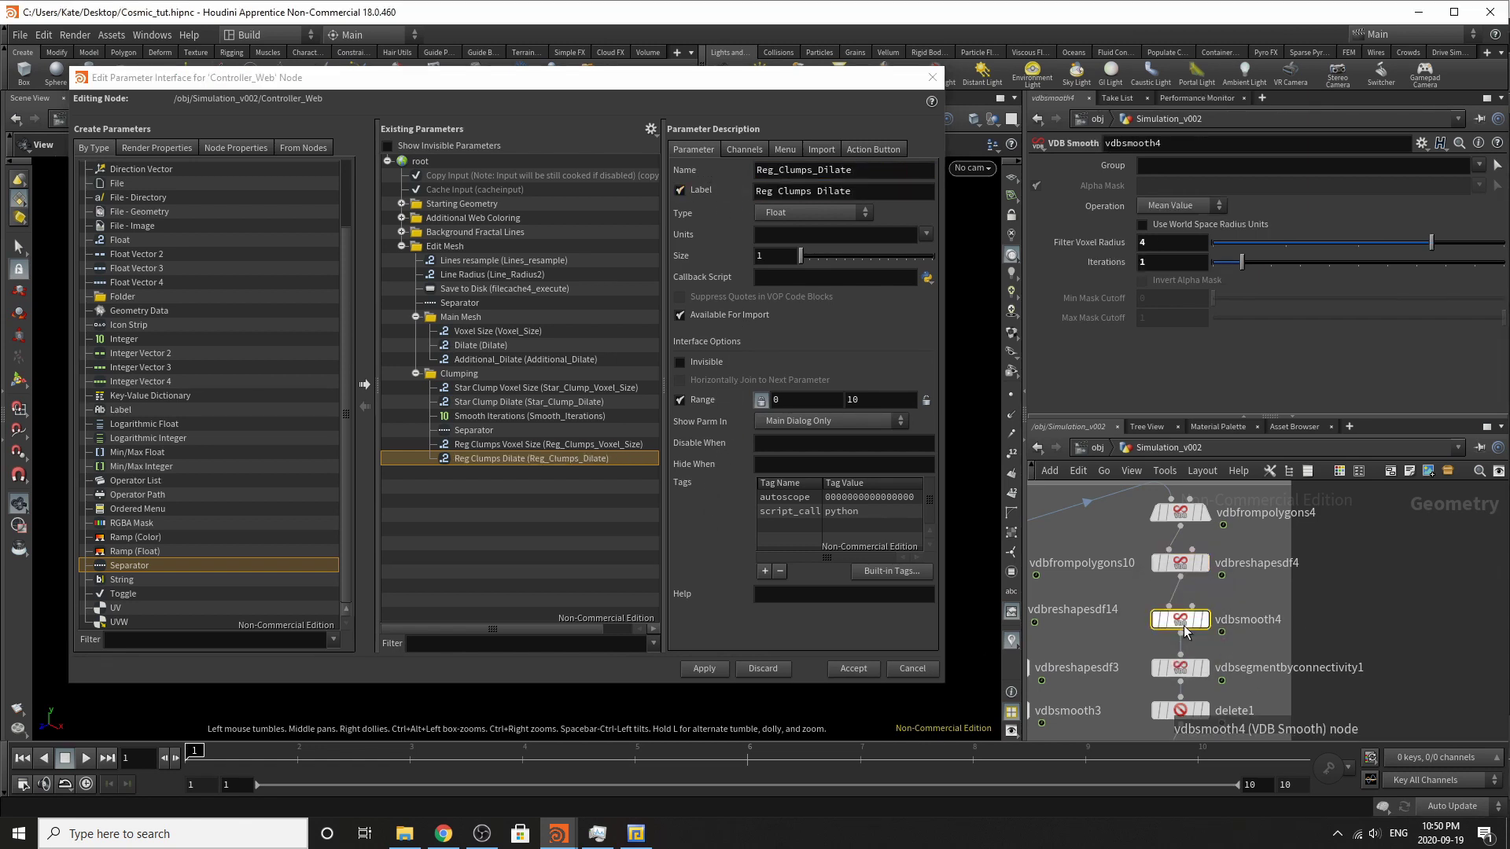
scroll(1183, 624, down, 3)
click(1186, 618)
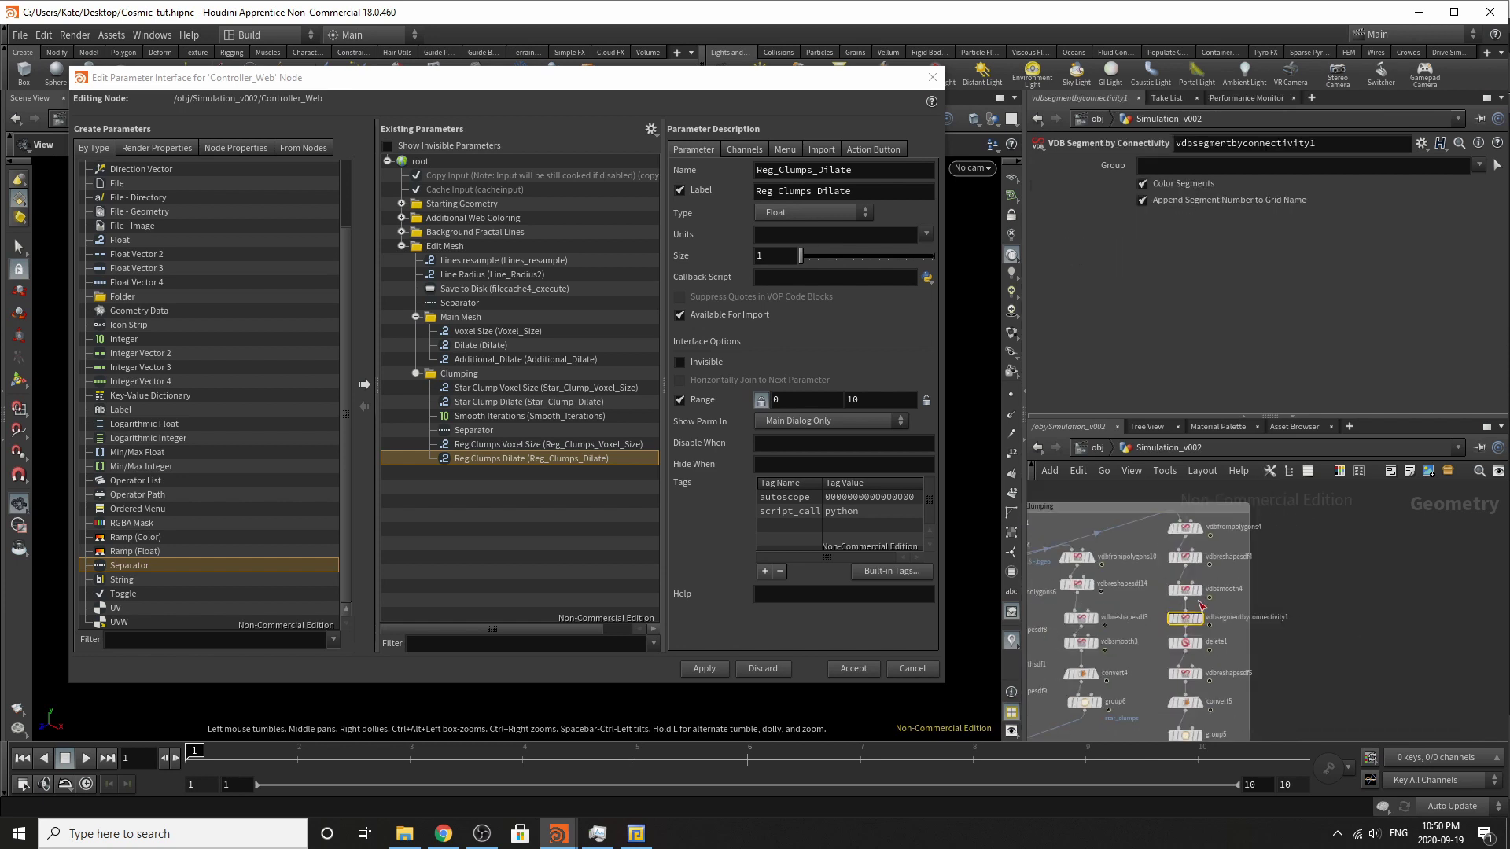
scroll(1198, 605, up, 3)
click(1185, 627)
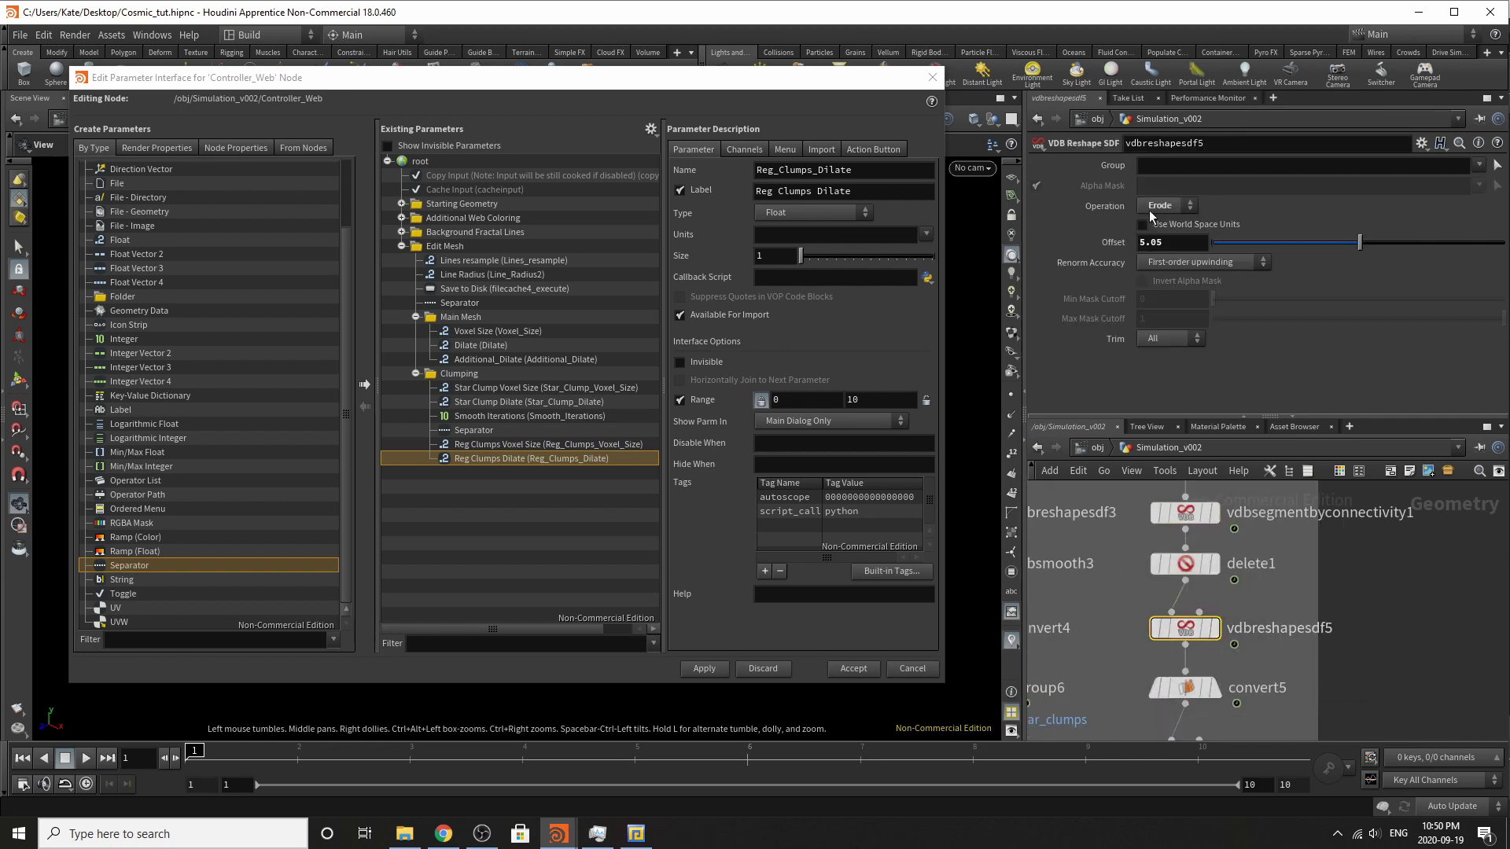
drag(1102, 238, 480, 348)
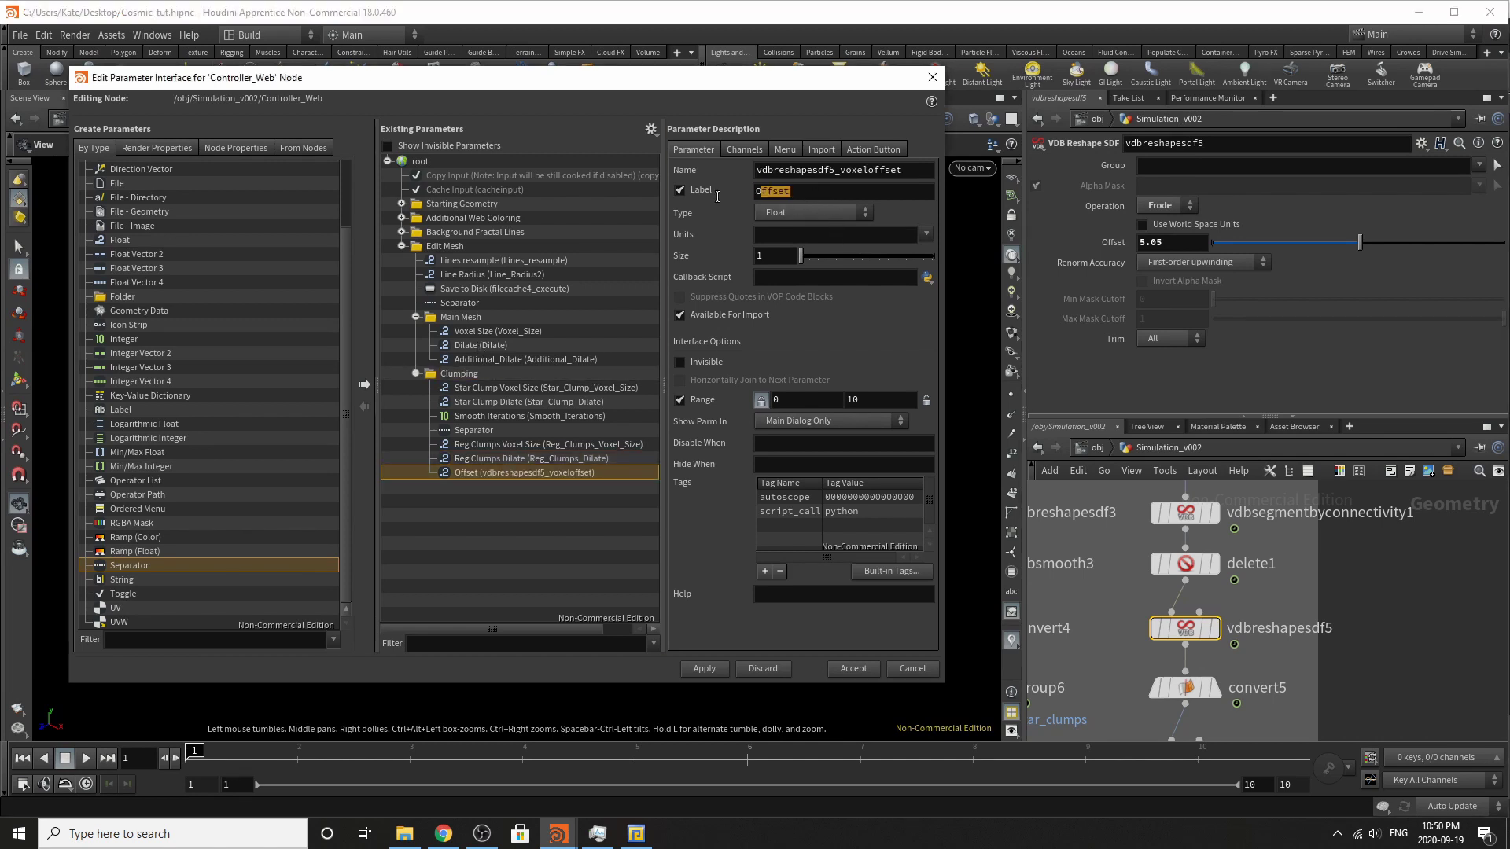
Label the vdbreshapesdf5 offset parameter "Reg Clumps Erode" and set its name to Reg_Clumps_Erode.
double_click(774, 191)
text(Reg Clumps )
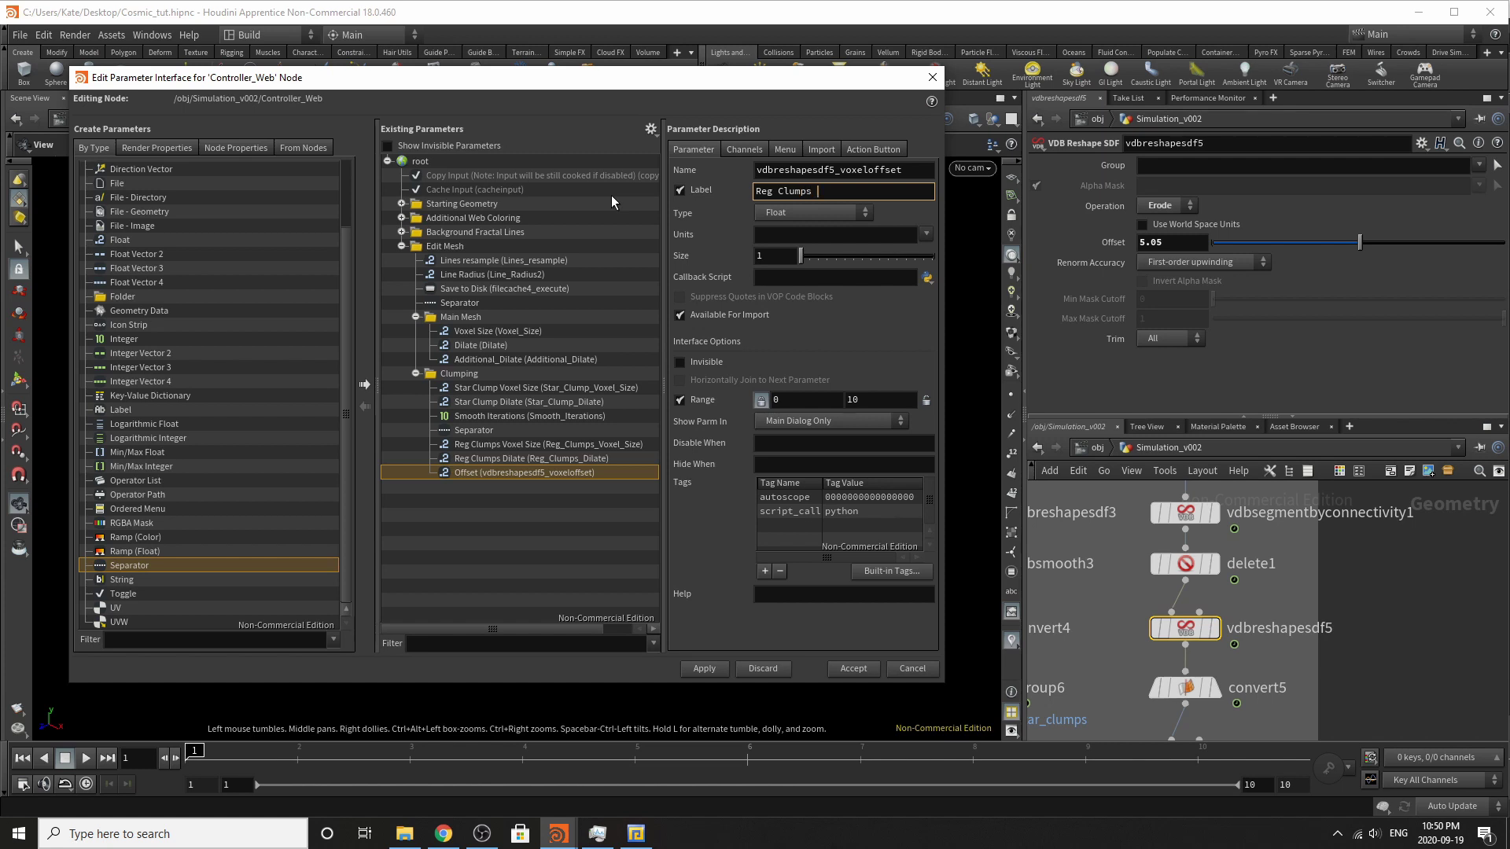
text(Erode)
drag(869, 171, 588, 153)
key(Tab)
text(Reg_Clumps_Erode)
click(687, 537)
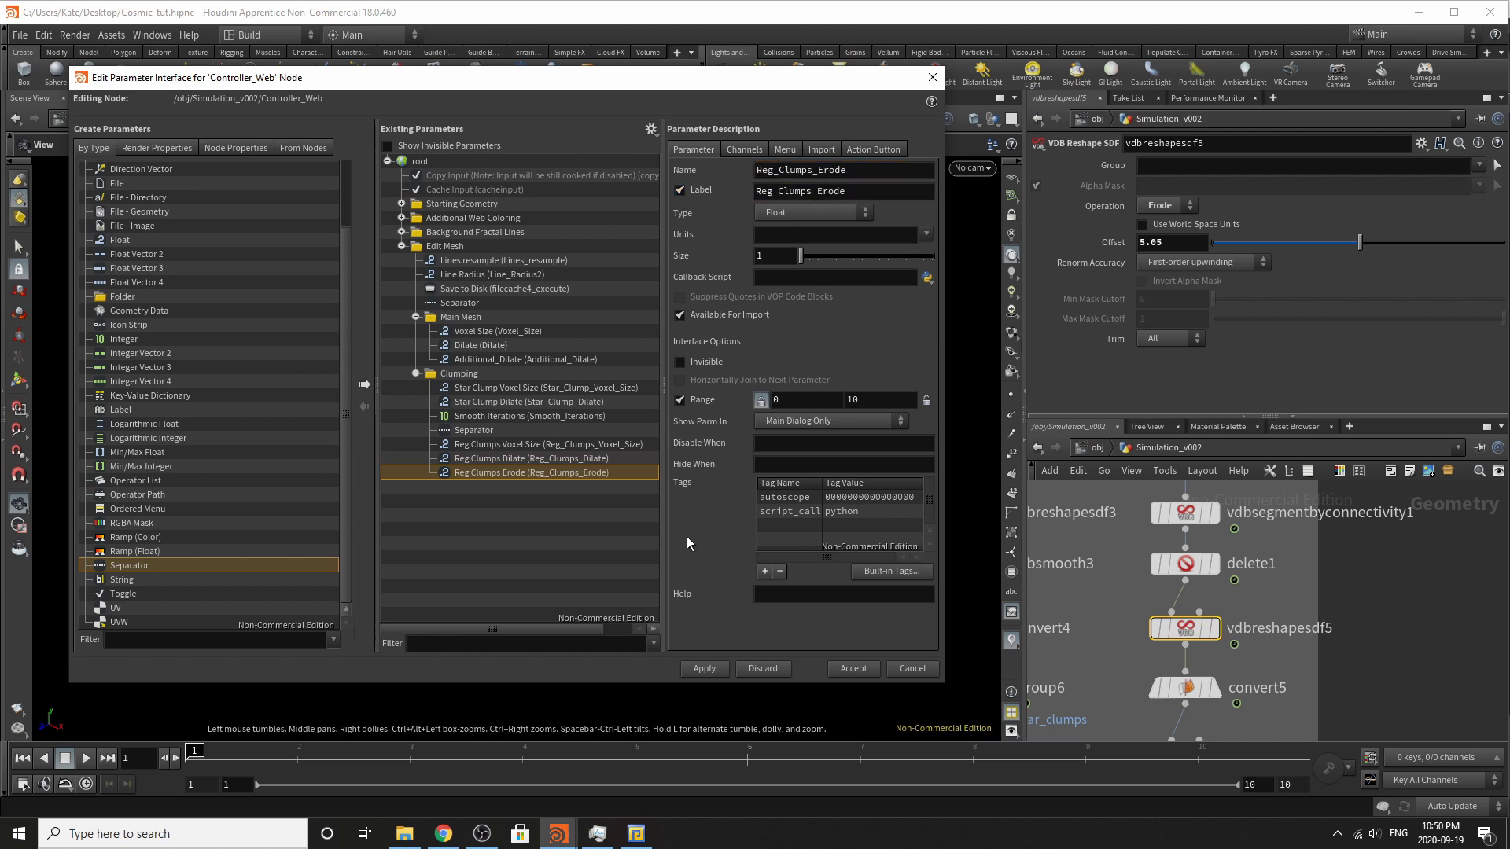
Add the Save to Disk button of the VDBS file cache to the Edit Mesh folder, between the separator and the Main Mesh folder.
scroll(1243, 550, down, 3)
scroll(1225, 667, up, 3)
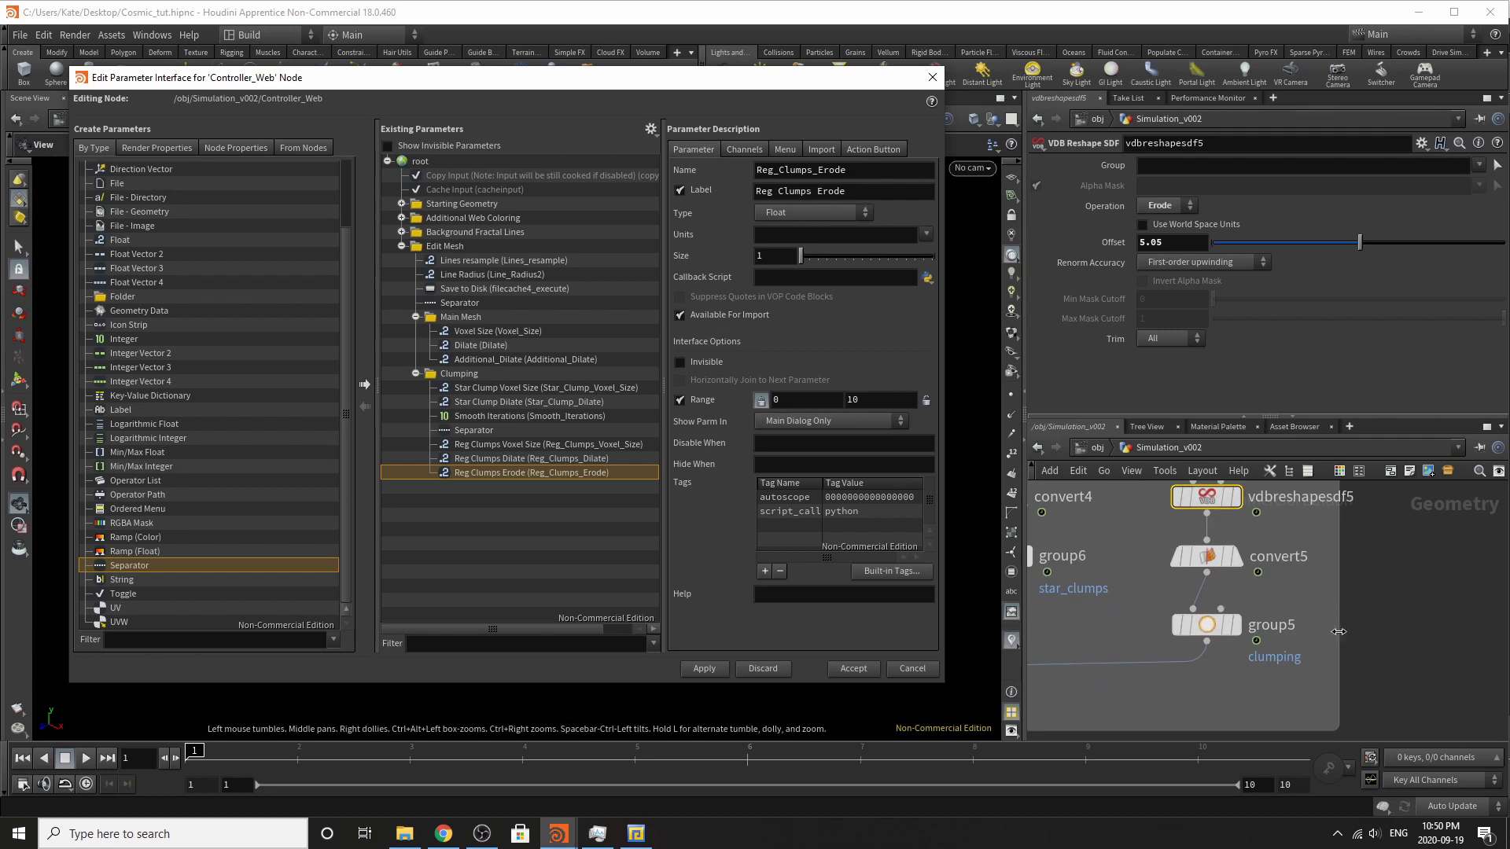
scroll(1380, 574, down, 4)
scroll(1144, 635, up, 3)
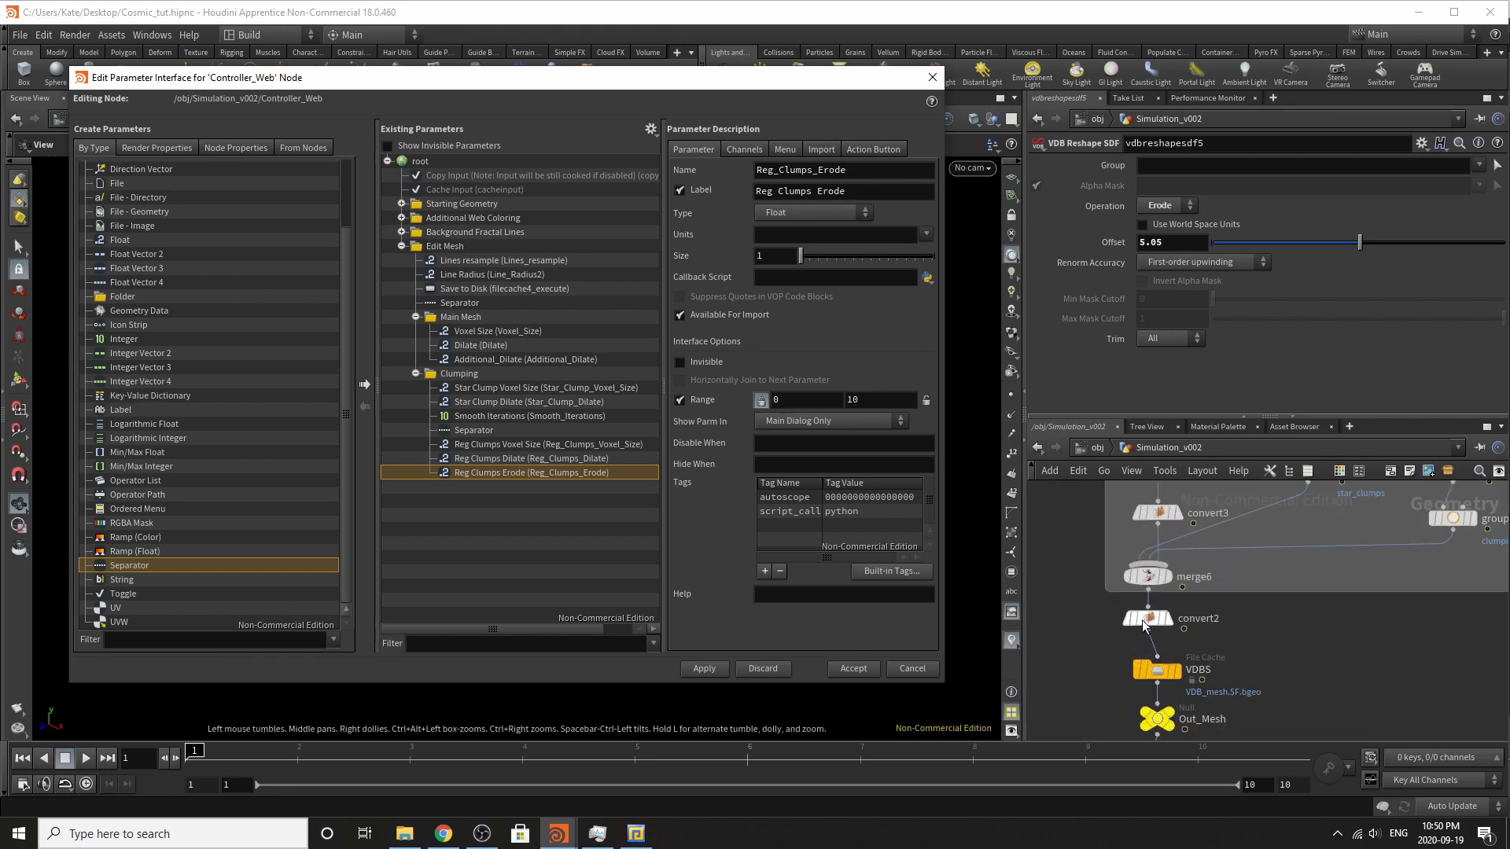
click(1156, 669)
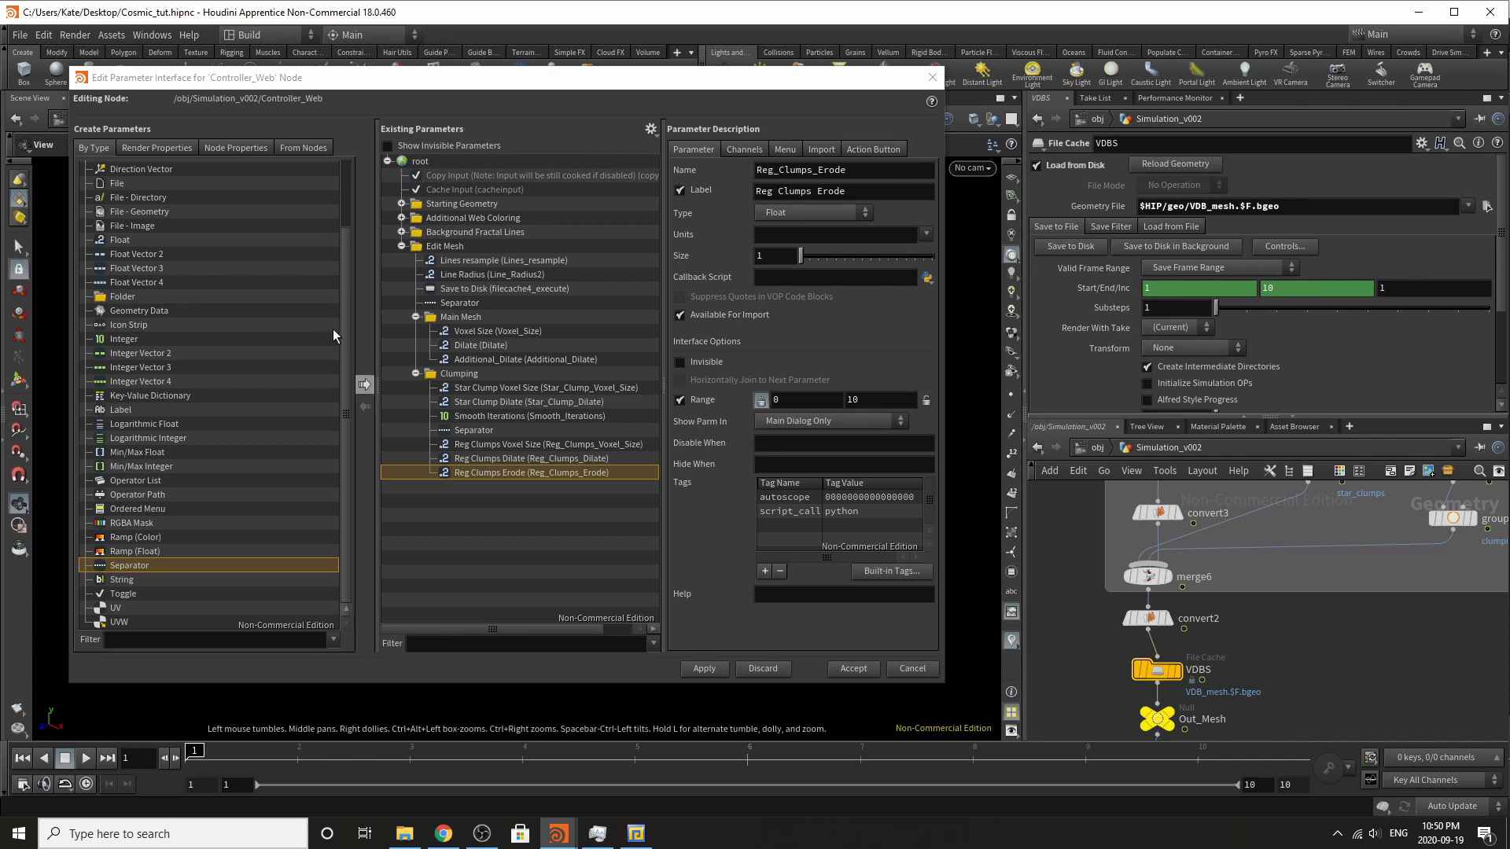
click(415, 373)
click(415, 317)
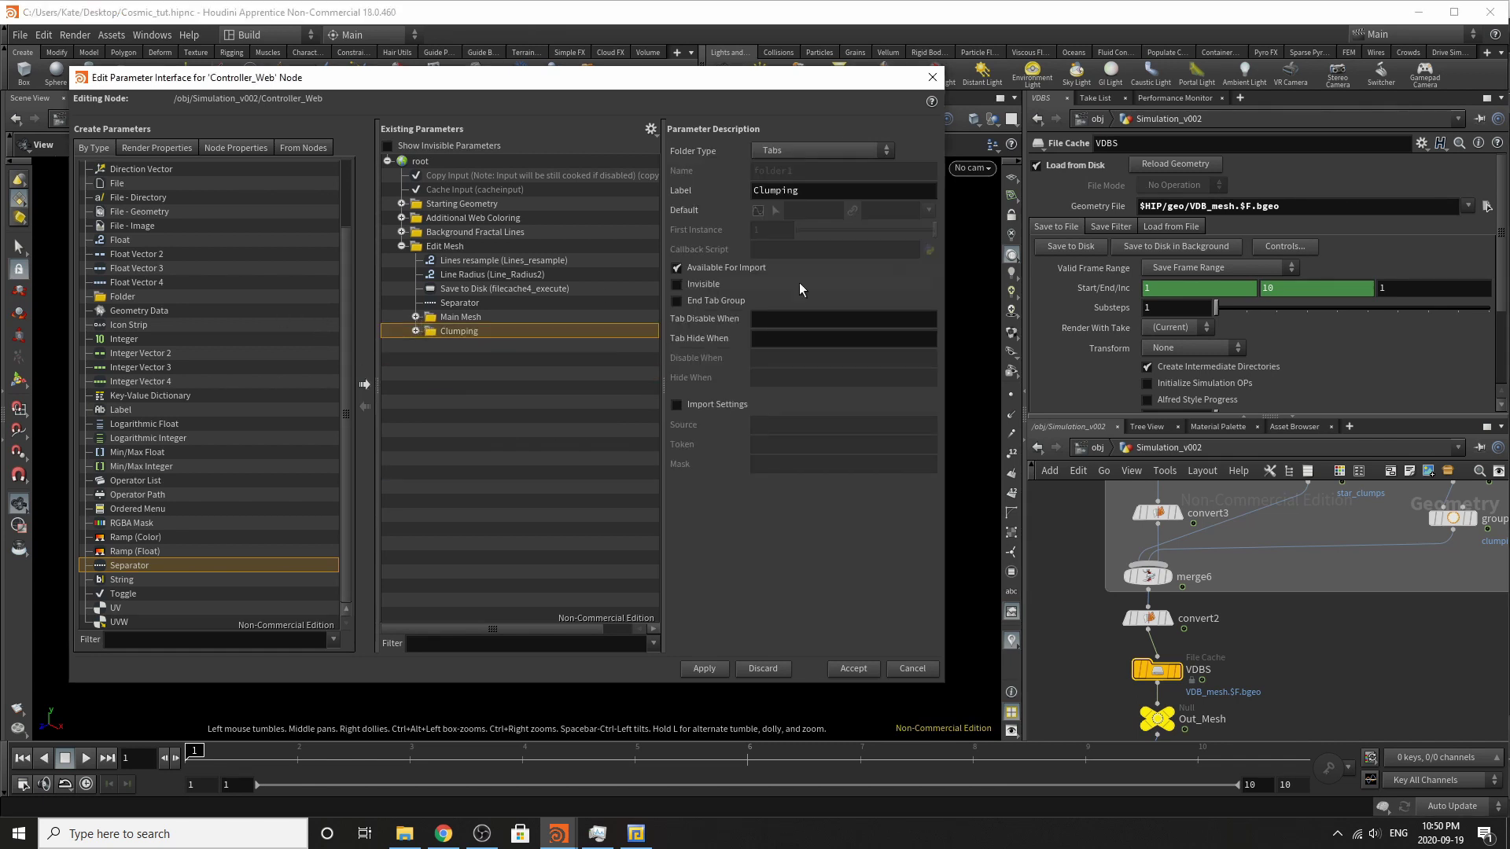
drag(1071, 247, 465, 288)
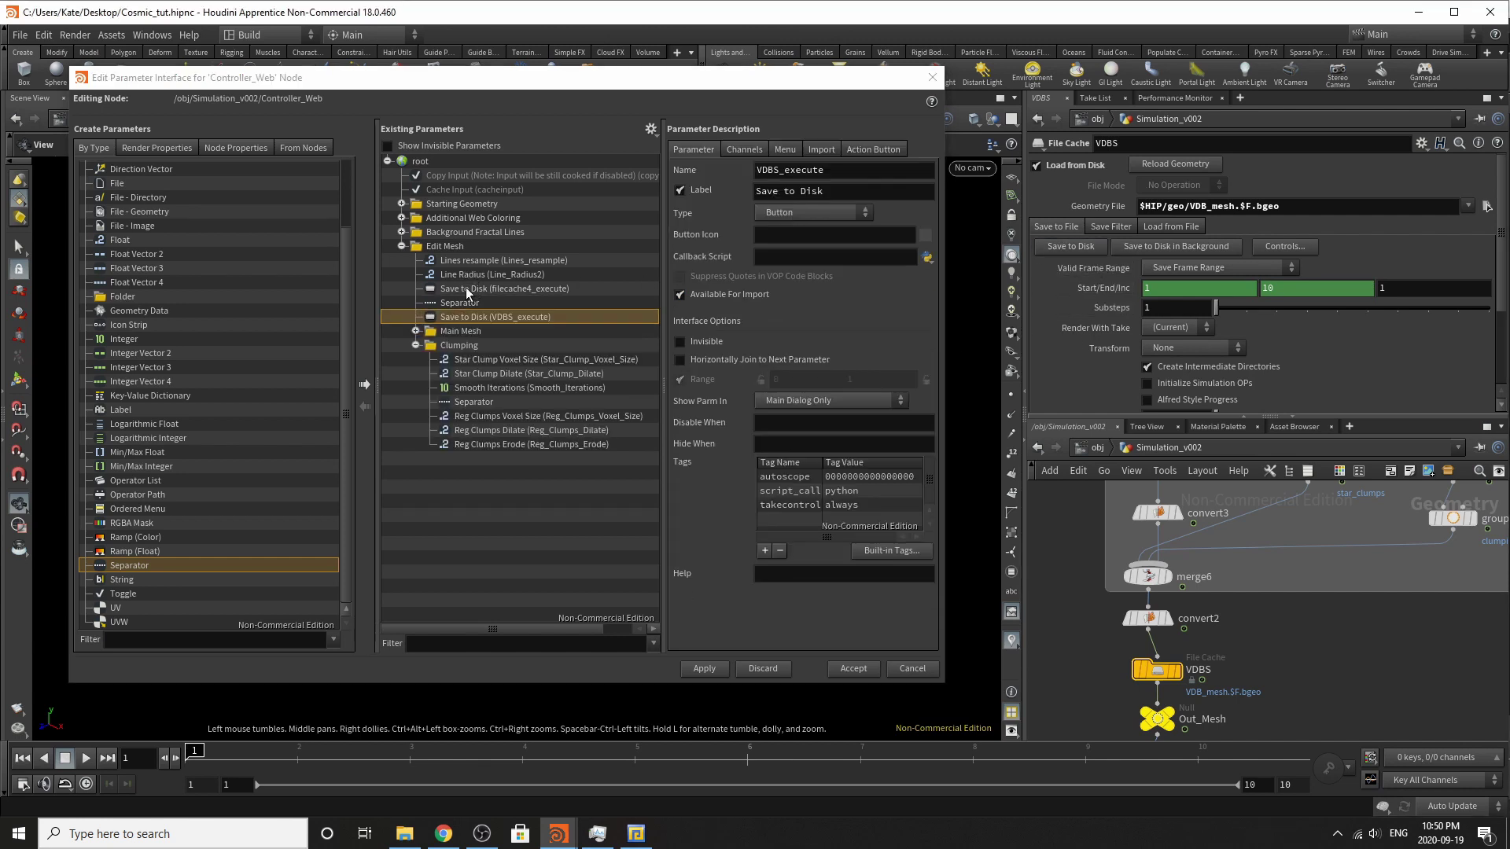
Label the VDBS save button "Mesh Save to Disk".
click(758, 193)
click(758, 192)
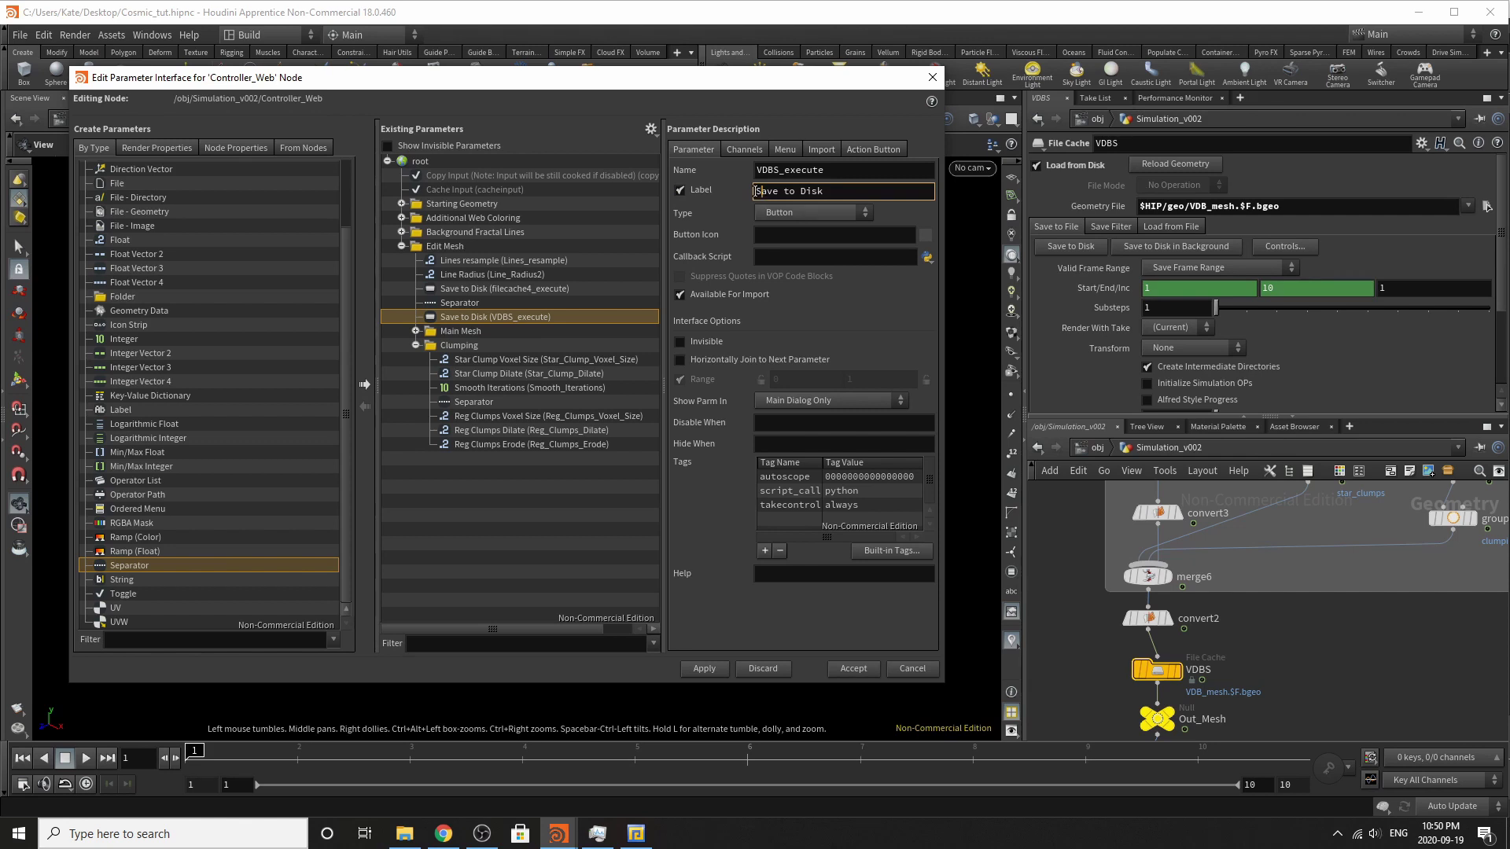
text(Mesh)
click(536, 289)
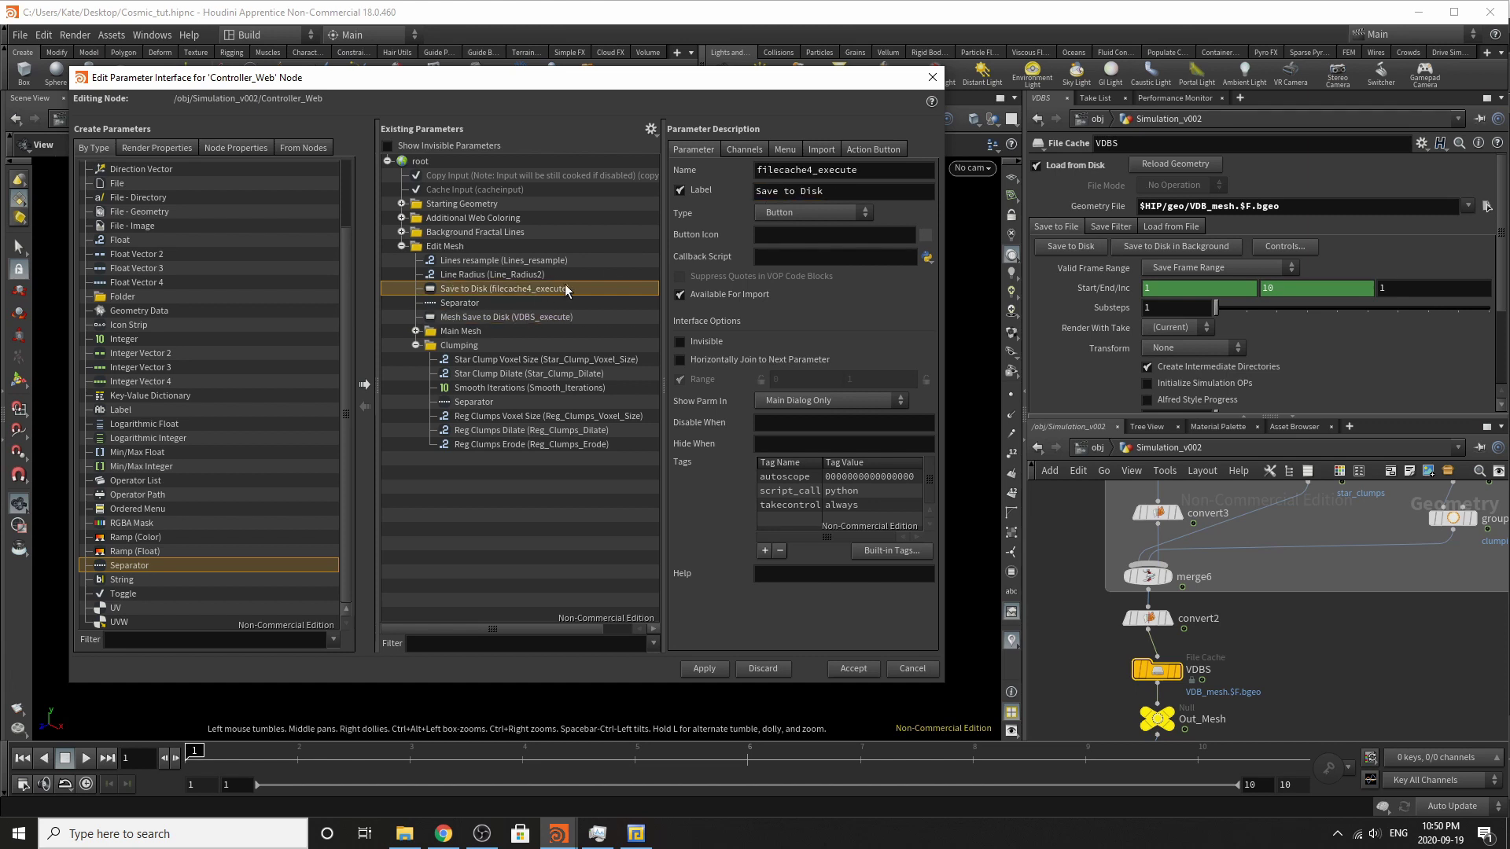
click(550, 319)
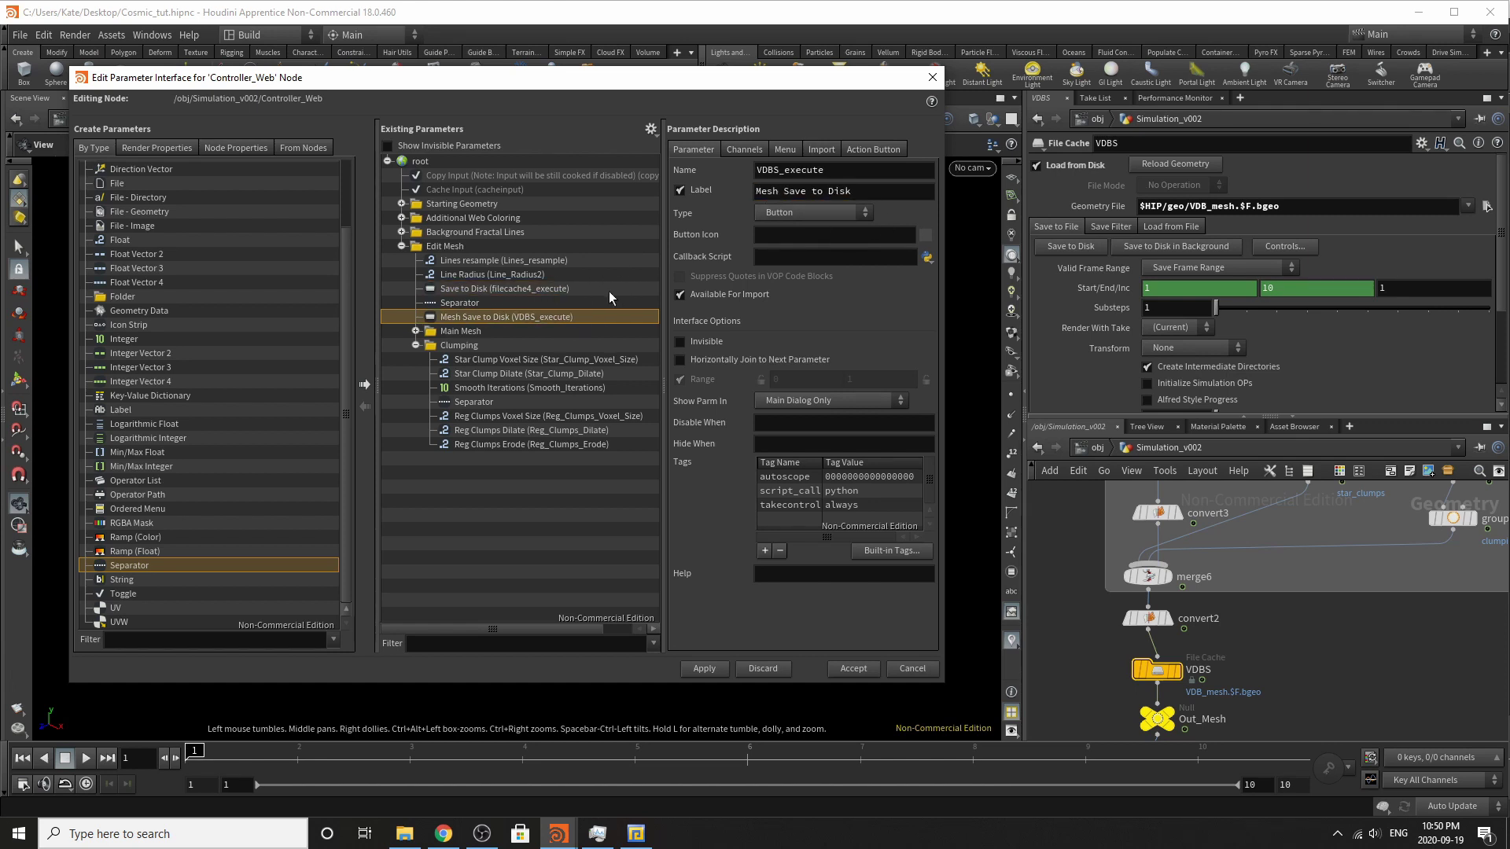
Label the filecache4 save button "Wire Save to Disk" and accept the changes to the Controller_Web parameter interface.
click(503, 289)
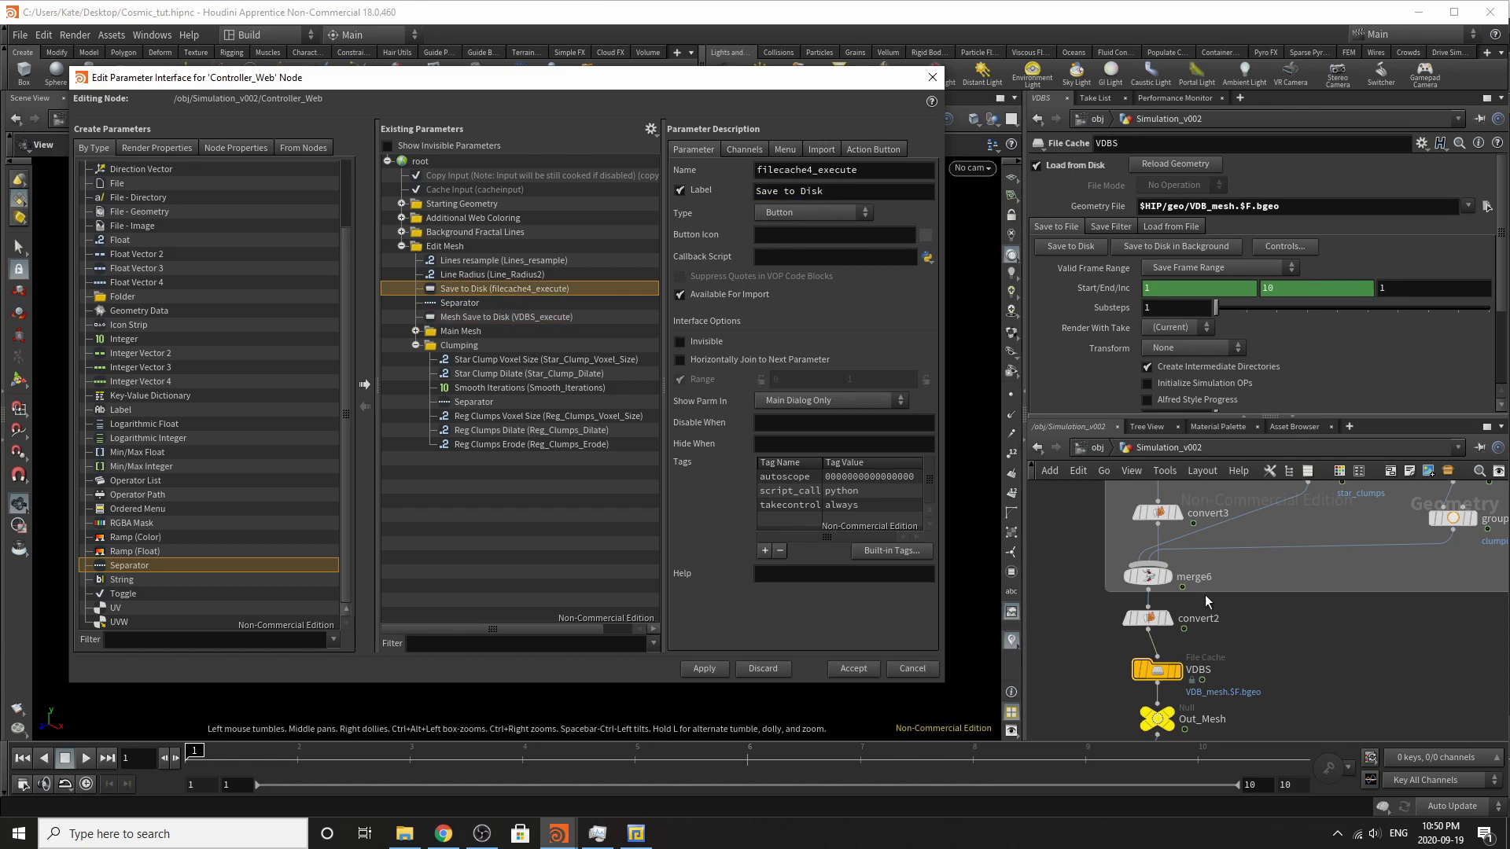
scroll(1151, 684, down, 5)
scroll(1147, 687, down, 1)
scroll(1156, 511, up, 5)
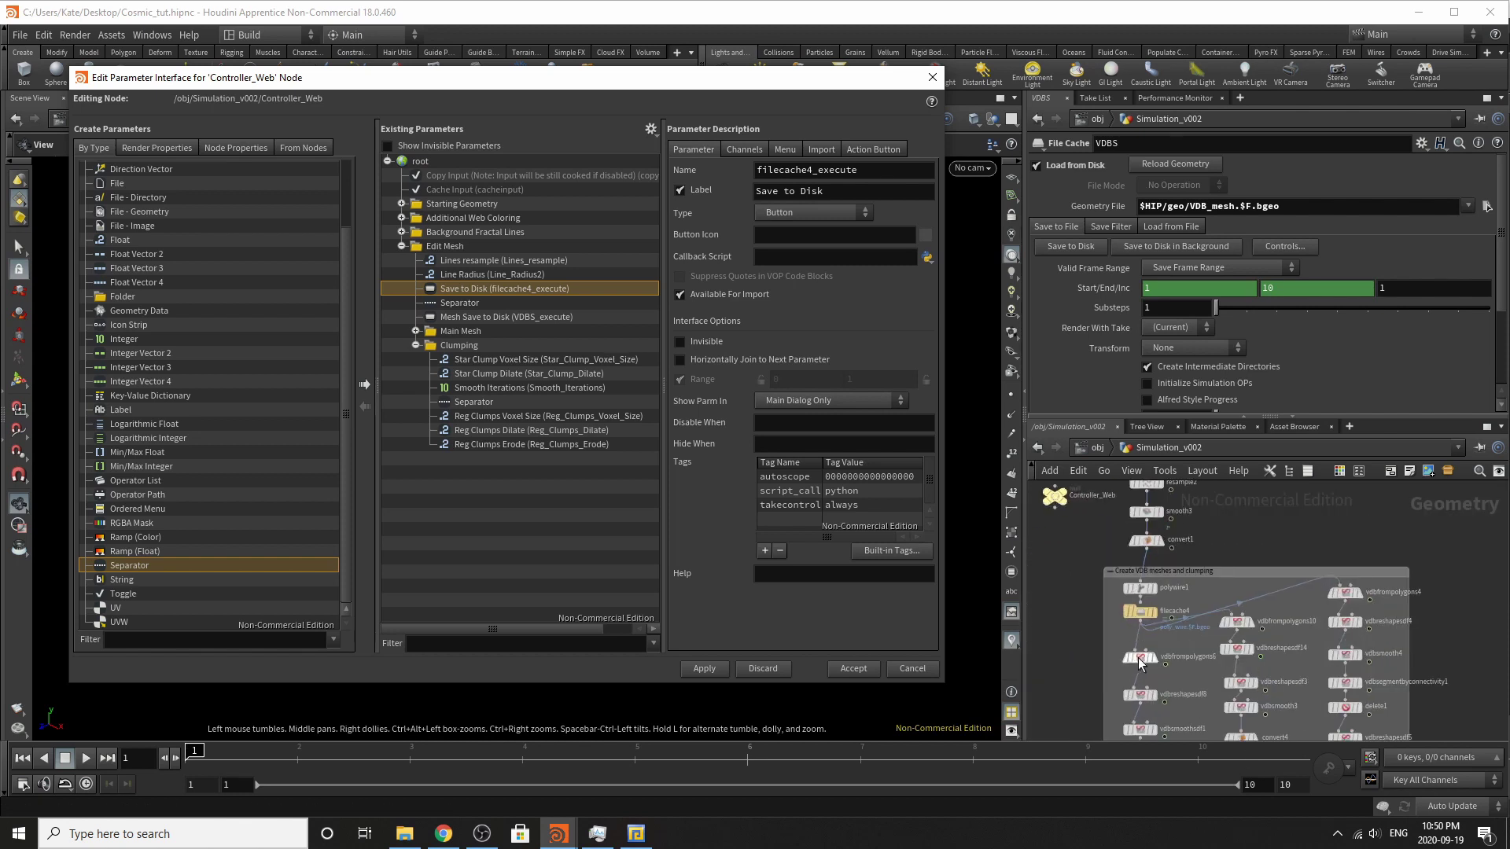
scroll(1150, 662, up, 3)
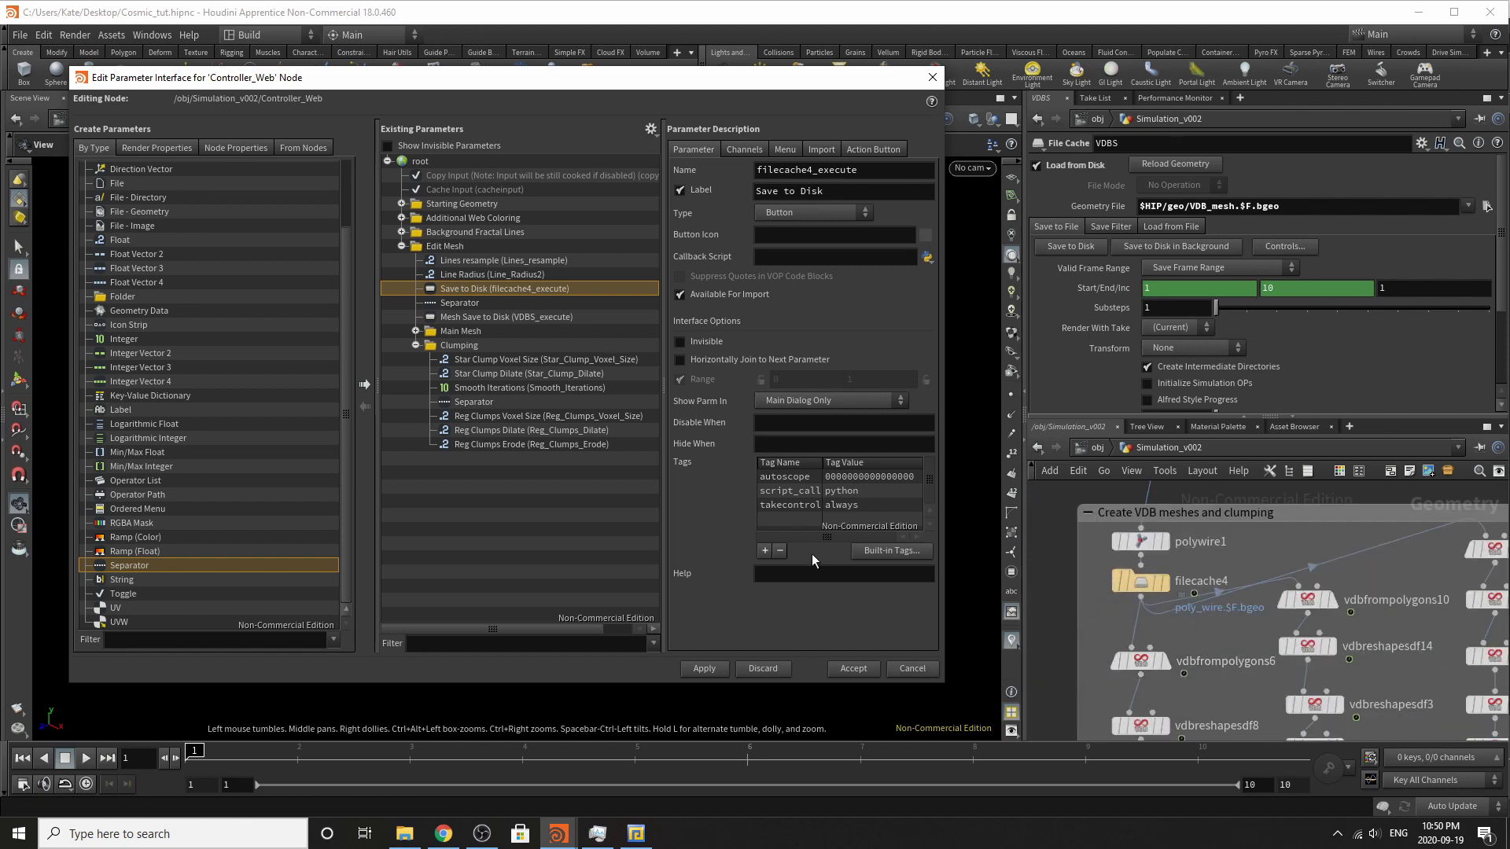
click(758, 191)
text(Wire)
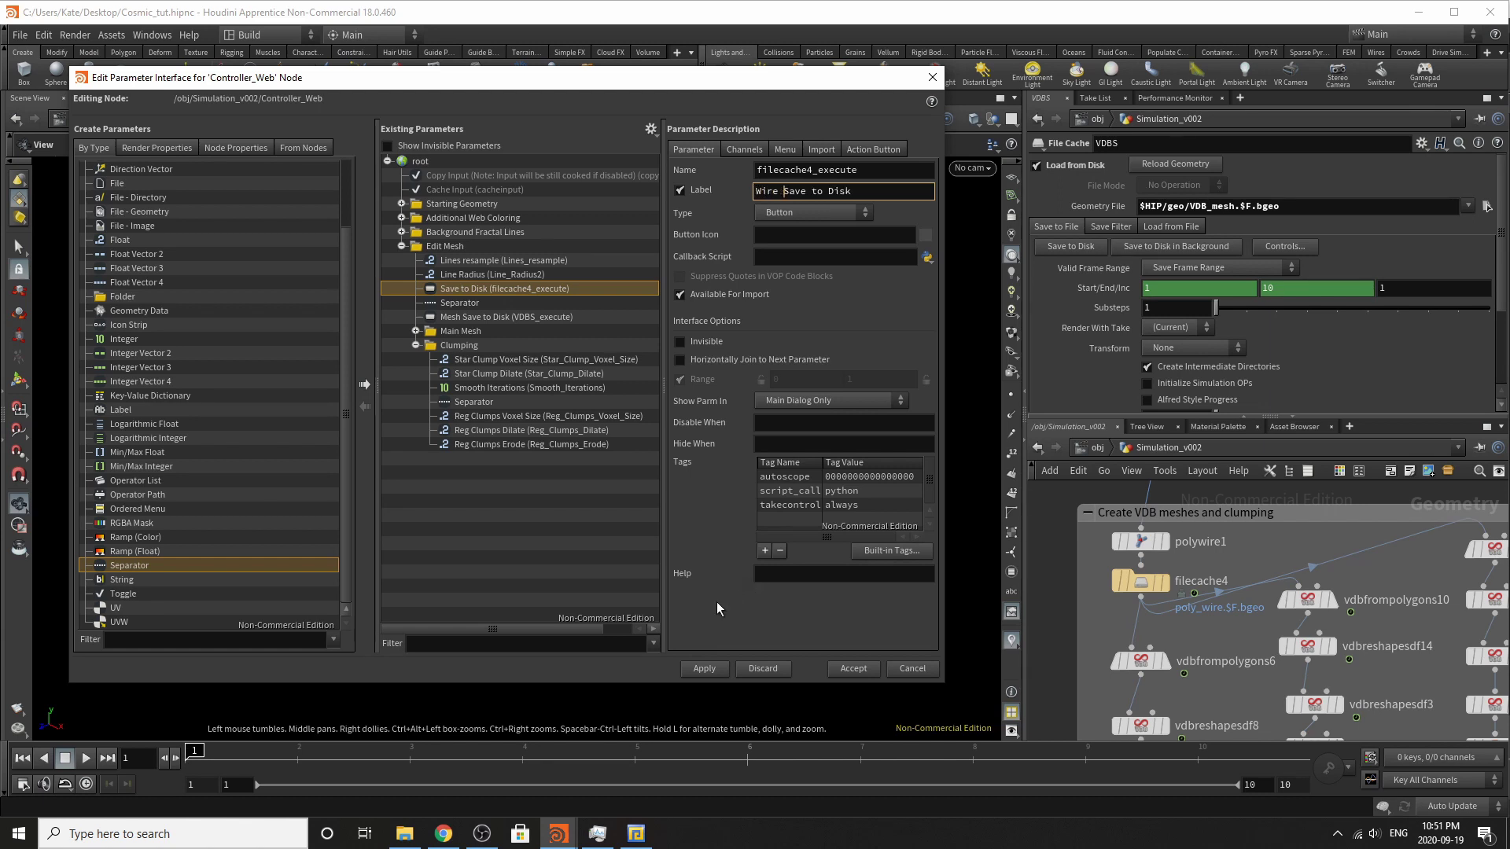
key(Return)
click(704, 669)
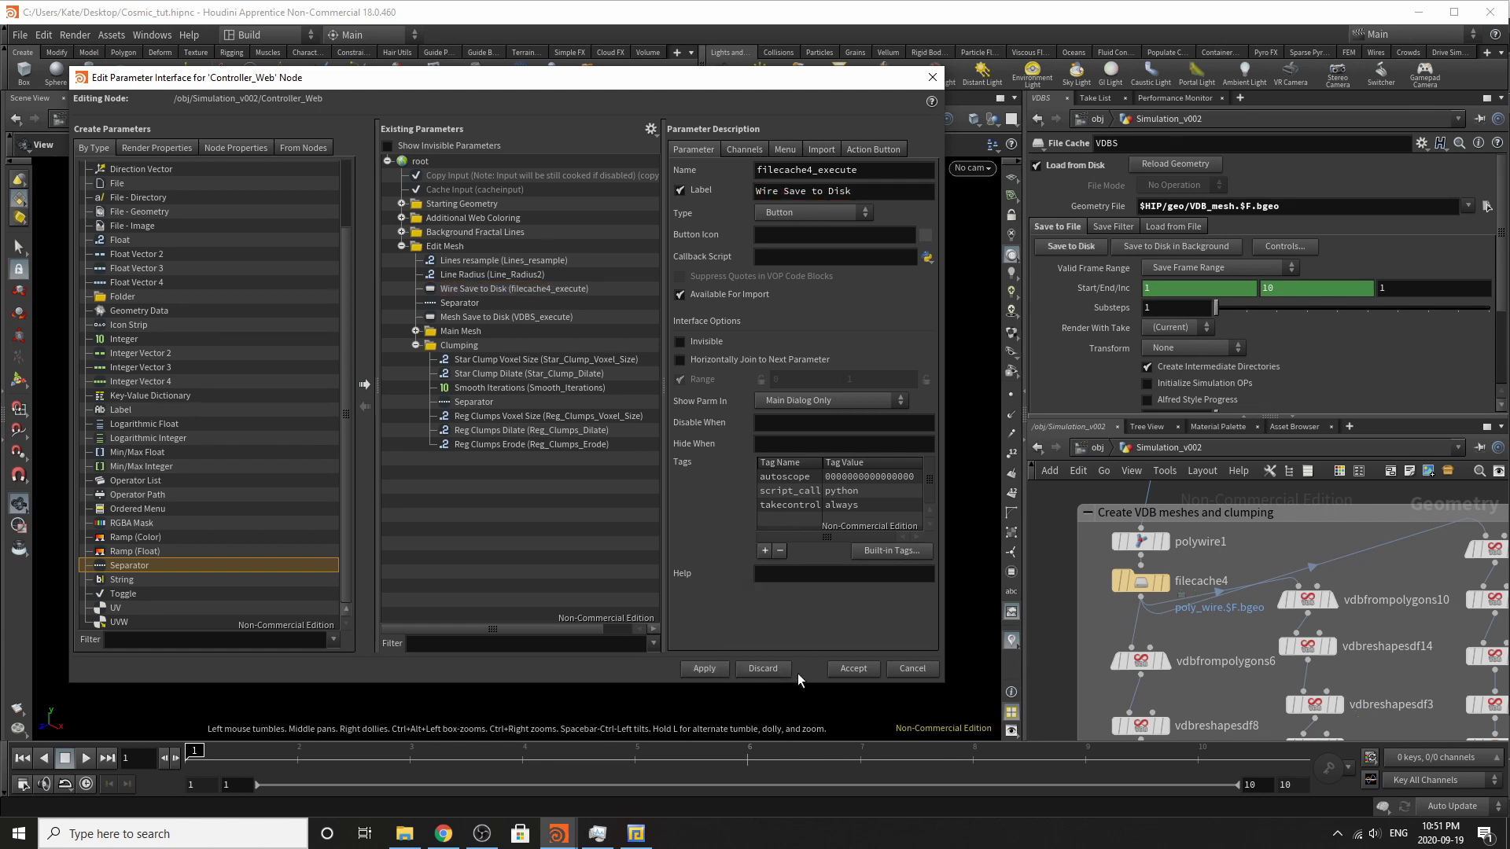
click(854, 669)
Display and select the Out_Mesh null below VDBS and examine the resulting web mesh from several angles.
scroll(1174, 601, down, 5)
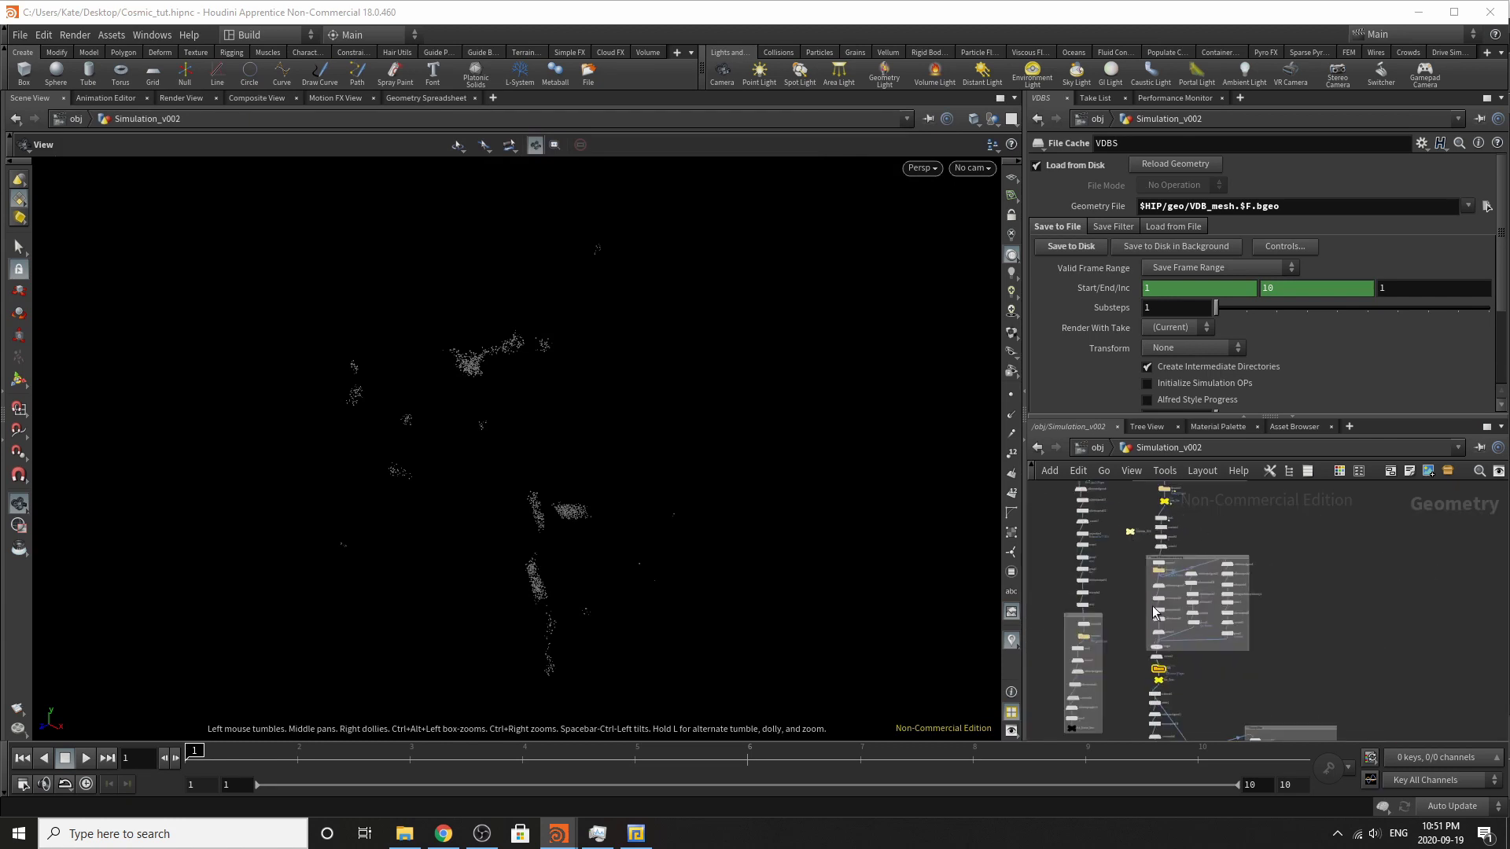
scroll(1170, 720, up, 5)
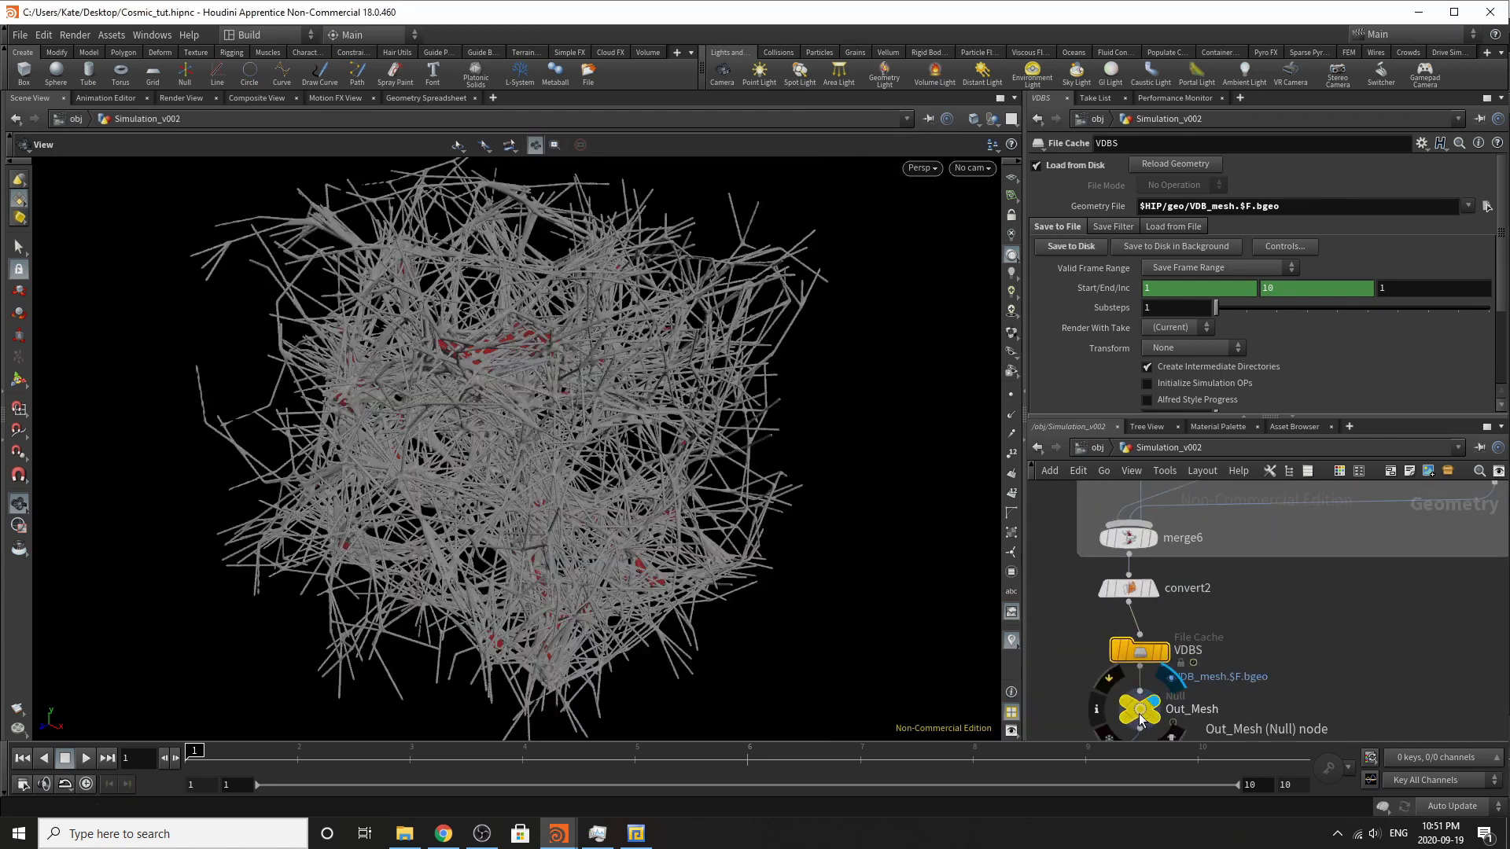
click(1122, 710)
drag(532, 521, 505, 485)
middle_drag(472, 440, 512, 496)
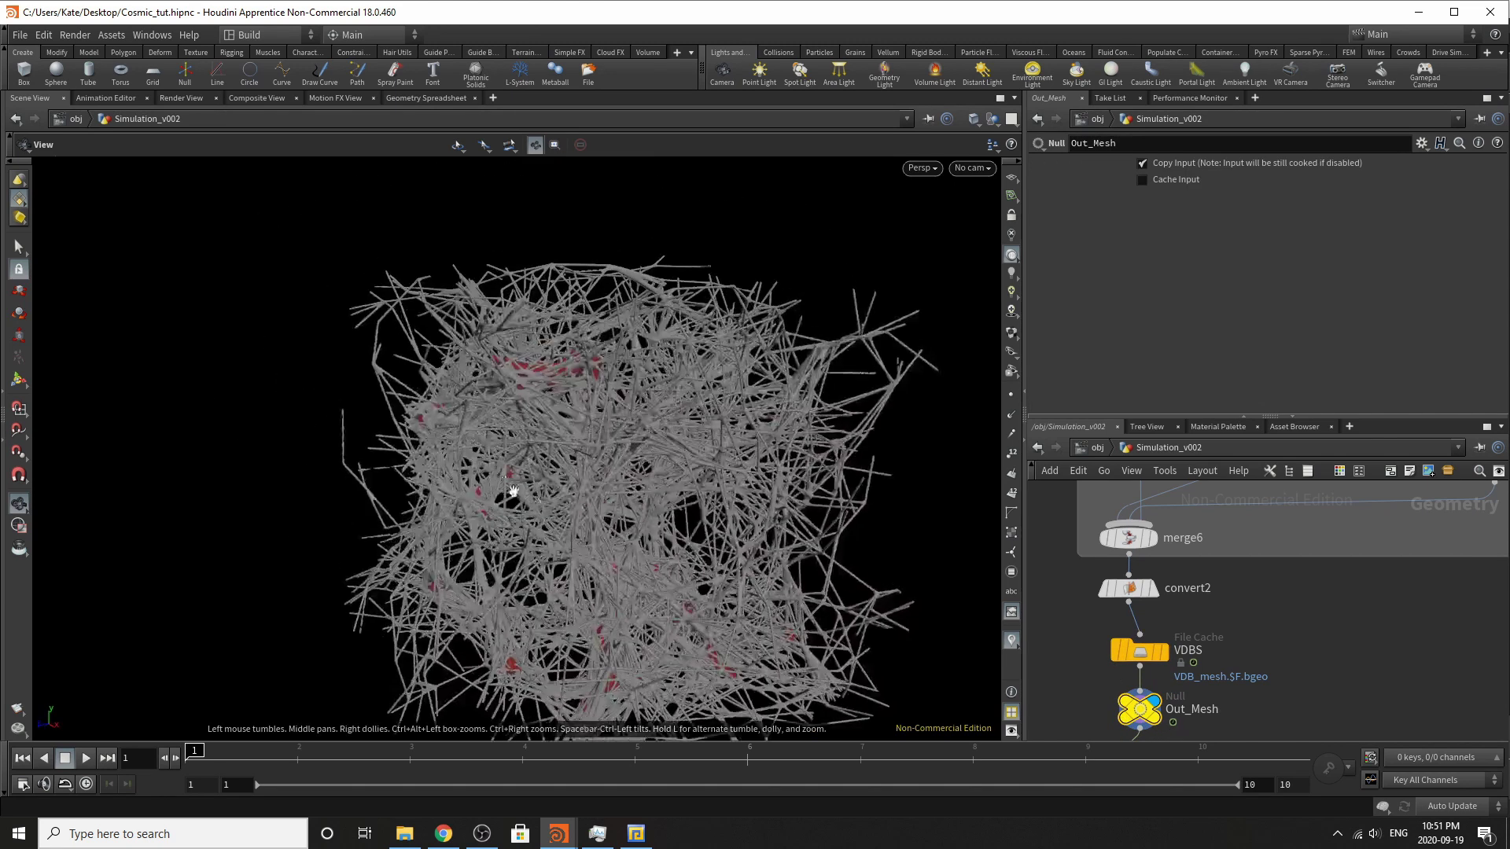
right_drag(647, 565, 603, 582)
drag(604, 582, 615, 551)
scroll(1174, 638, down, 3)
scroll(1173, 638, up, 5)
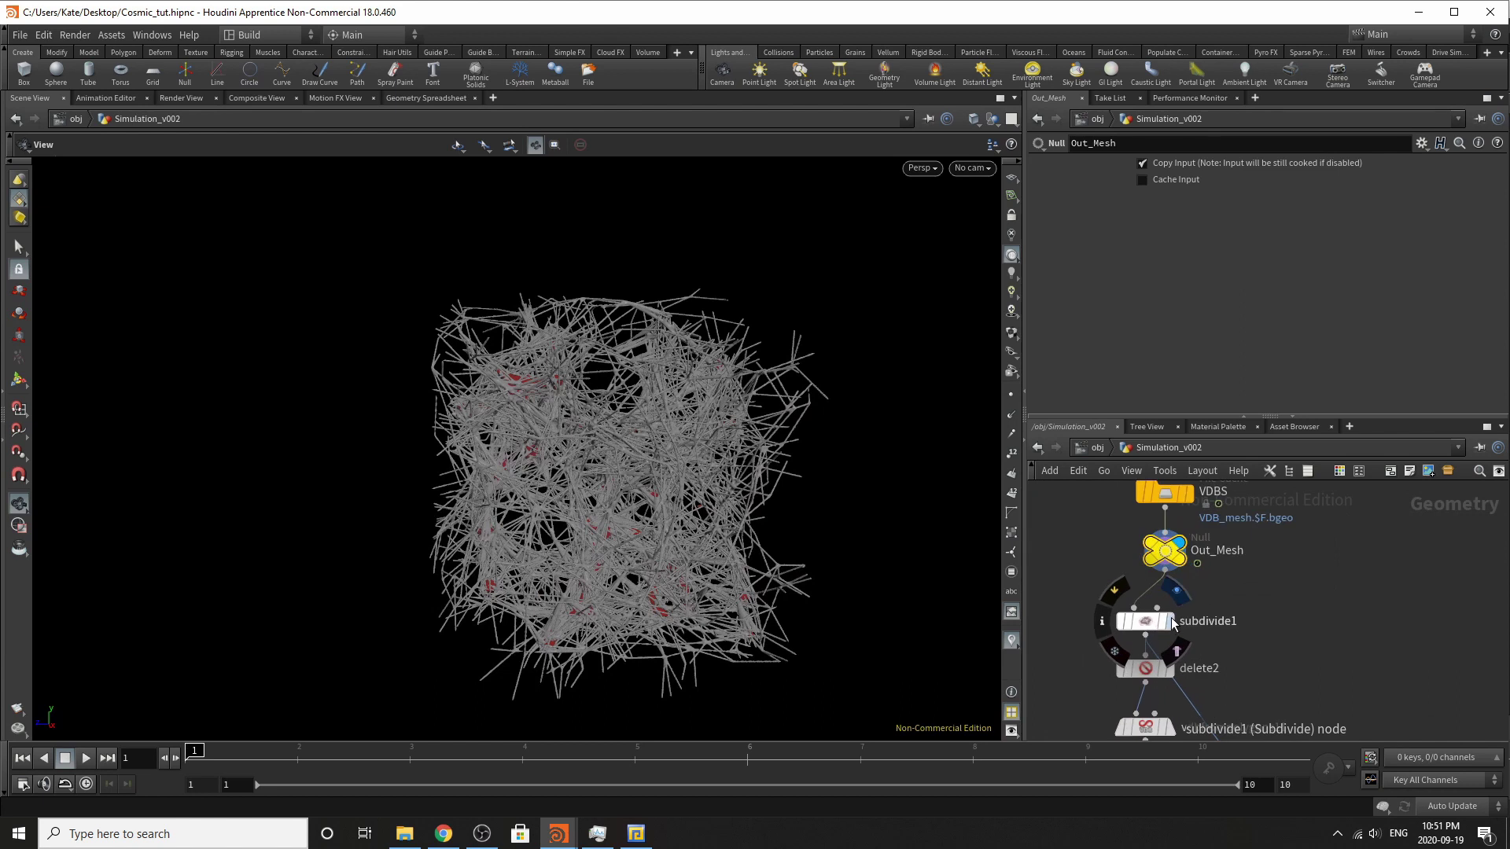
Move the Controller_Web null down the network so it sits beside Out_Mesh.
scroll(1172, 622, down, 6)
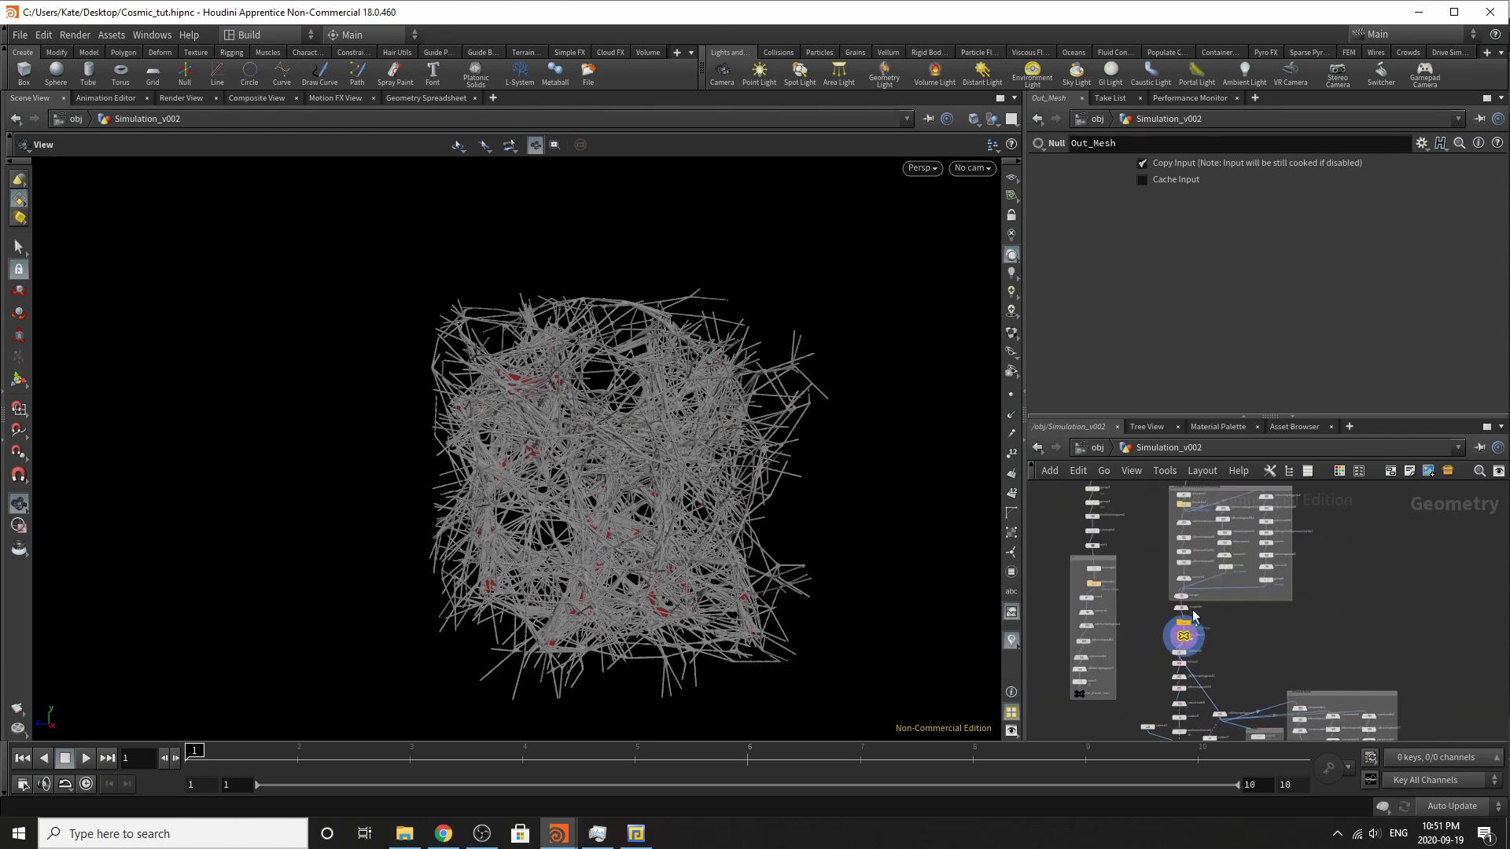
drag(1141, 536, 1142, 702)
scroll(1142, 704, up, 3)
scroll(1145, 710, up, 2)
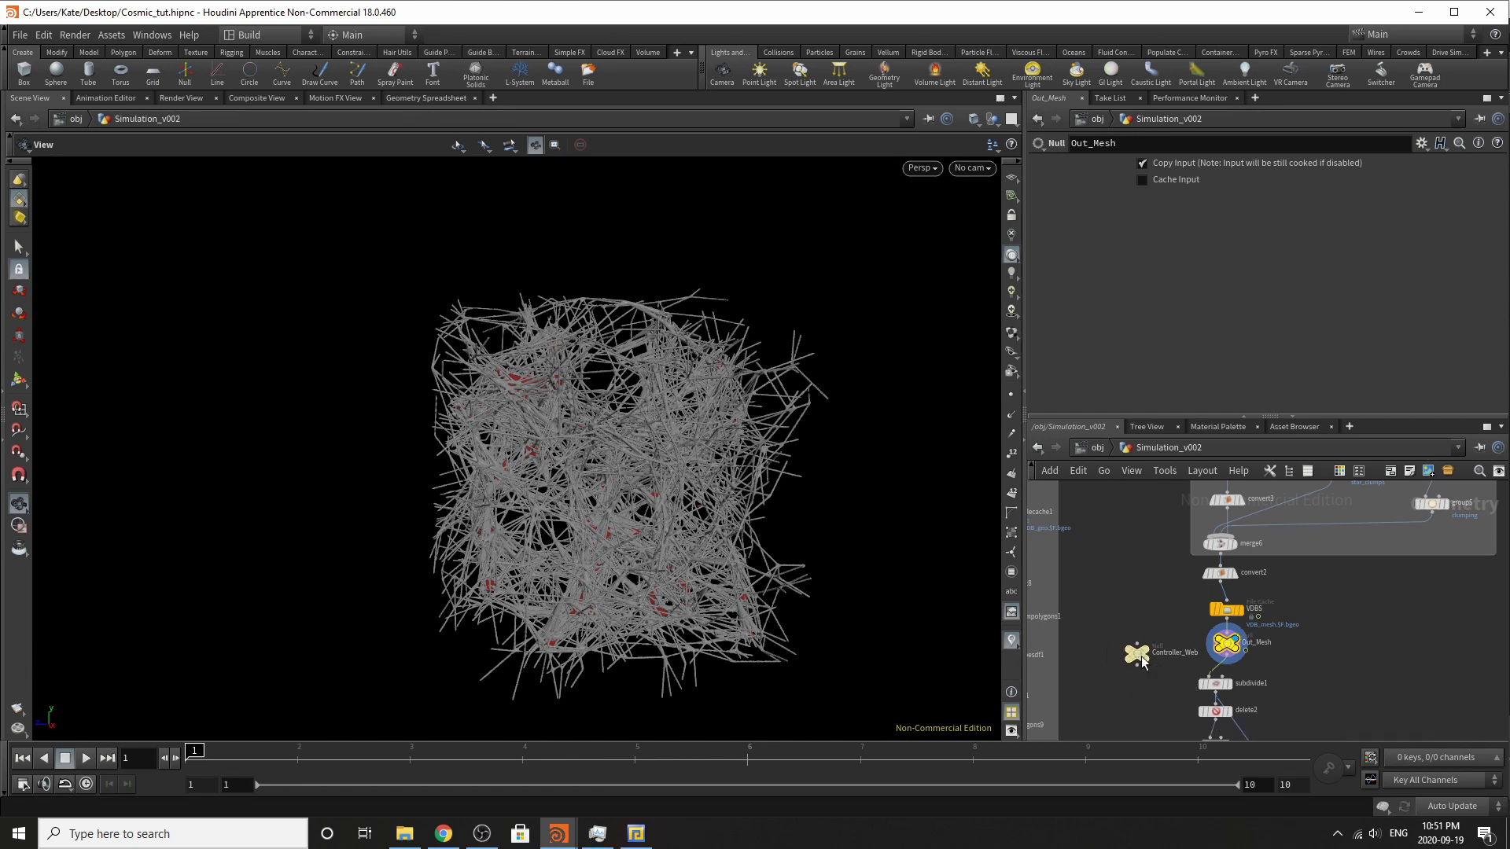
Review Controller_Web's new Edit Mesh folder with its Clumping subfolder, and its Starting Geometry folder.
click(1144, 653)
click(1367, 198)
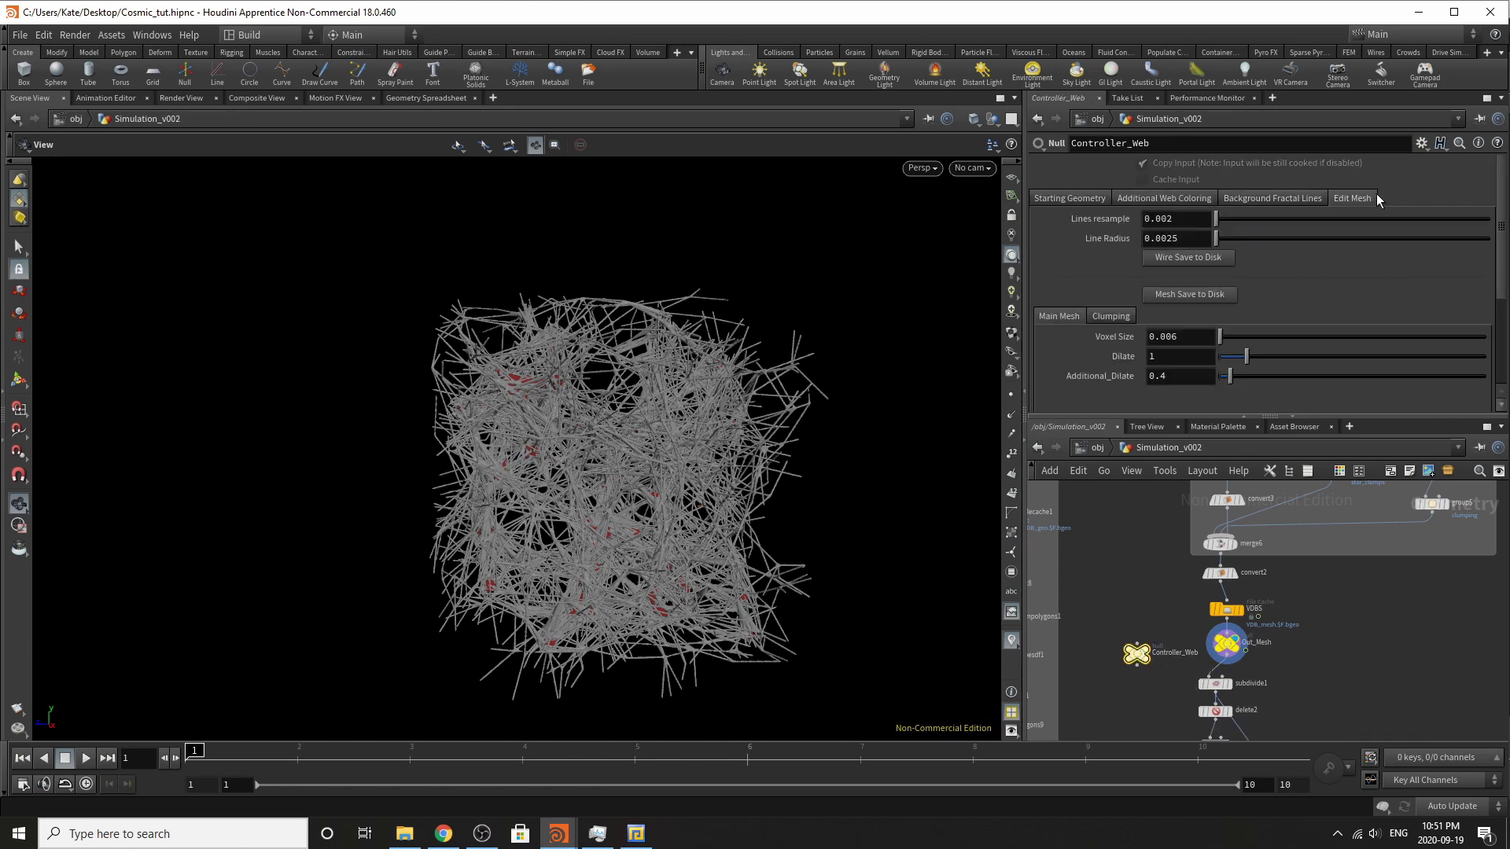
click(1098, 315)
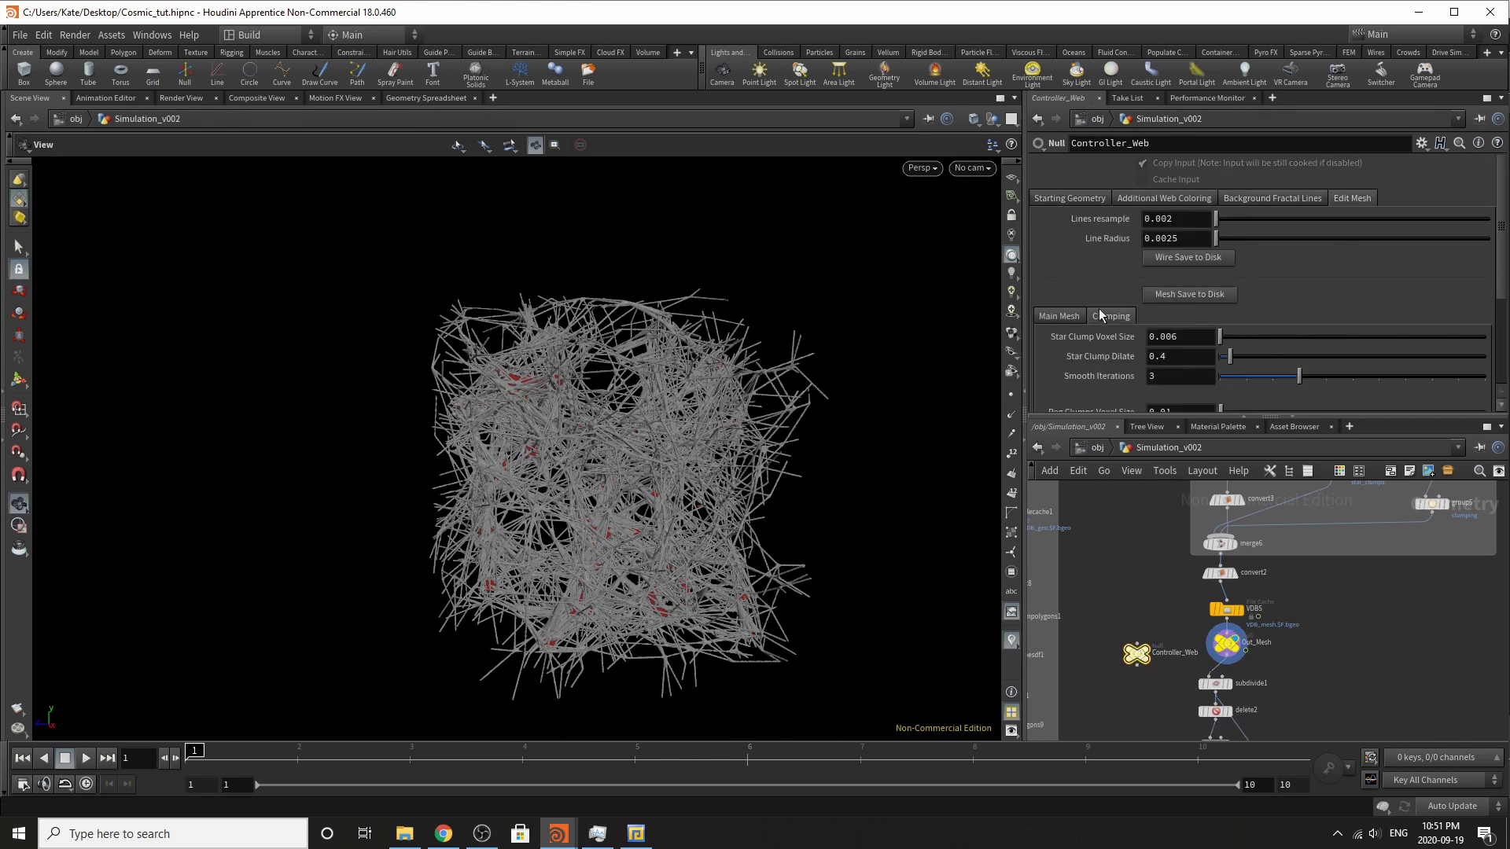
scroll(1133, 307, down, 2)
scroll(1159, 285, up, 2)
scroll(1204, 285, down, 2)
scroll(1205, 285, up, 2)
click(1062, 197)
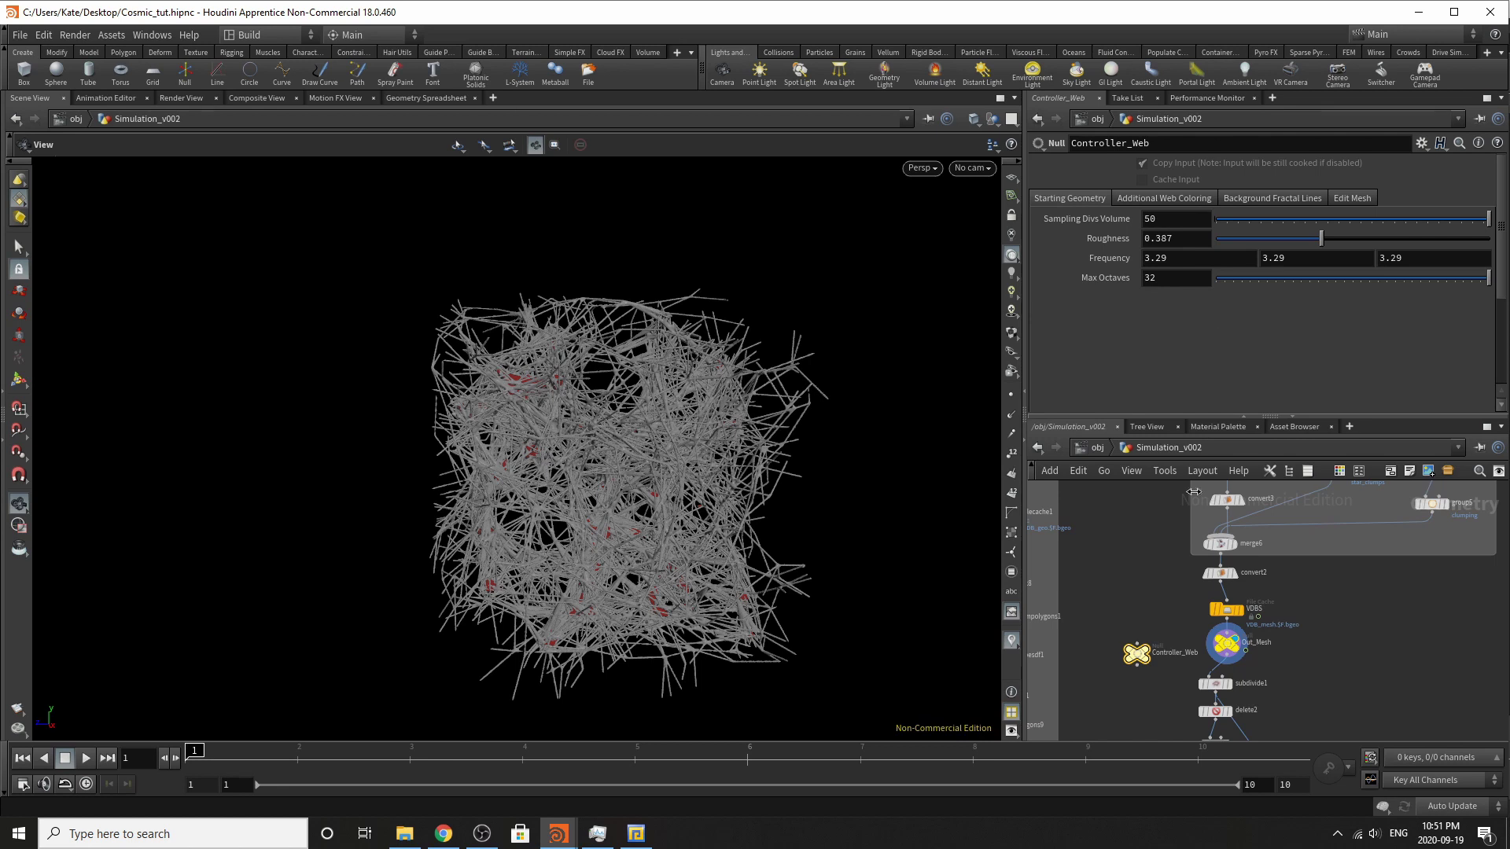
Display subdivide1 and delete2 below Out_Mesh in turn and inspect their geometry and settings.
scroll(1218, 659, down, 4)
scroll(1218, 659, up, 5)
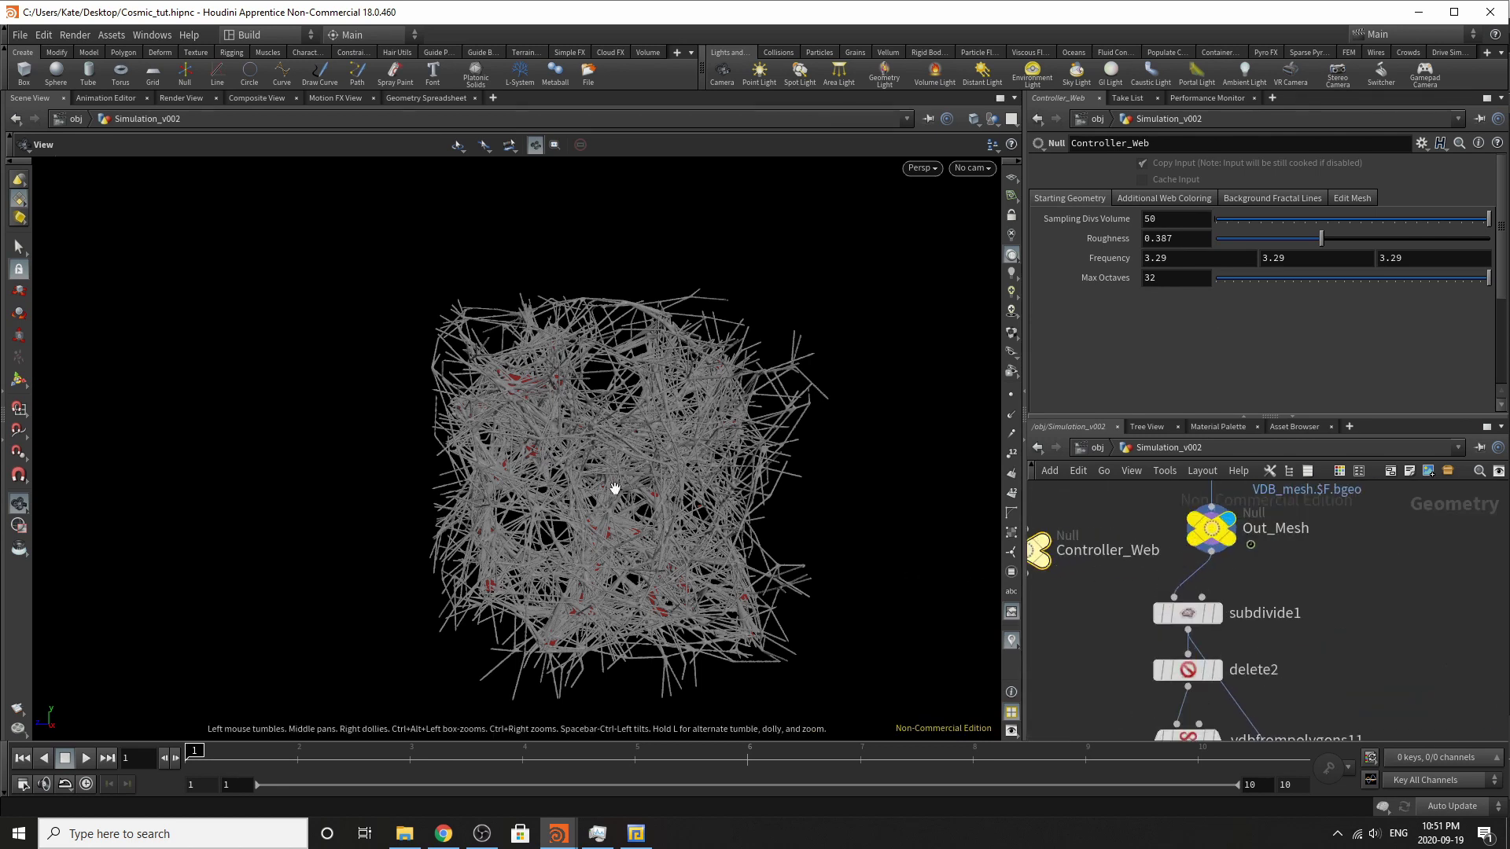
scroll(704, 504, up, 2)
scroll(703, 504, up, 2)
mouse_move(1183, 617)
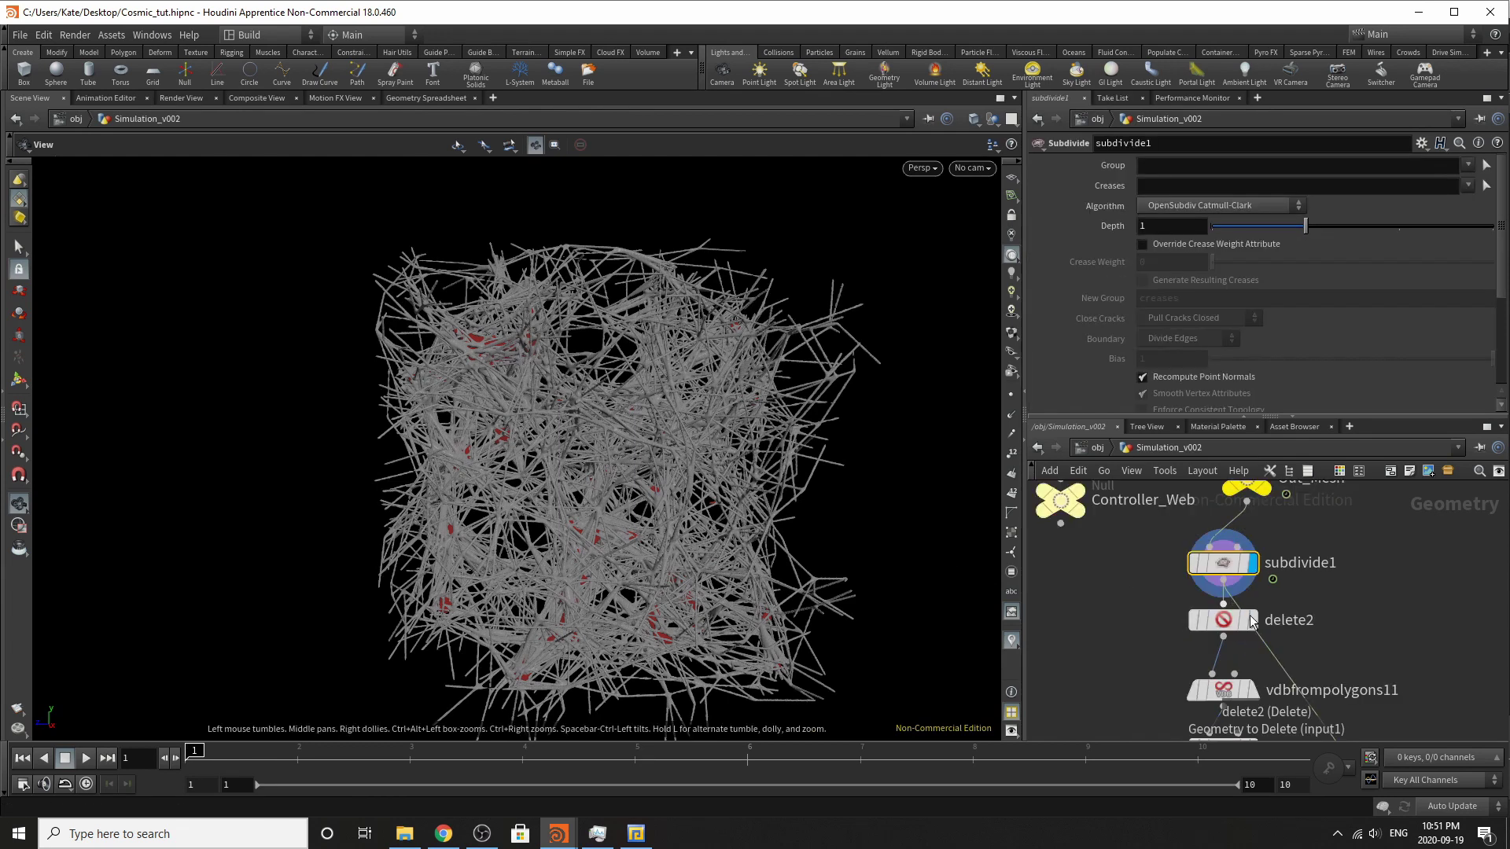
click(1252, 620)
click(1219, 619)
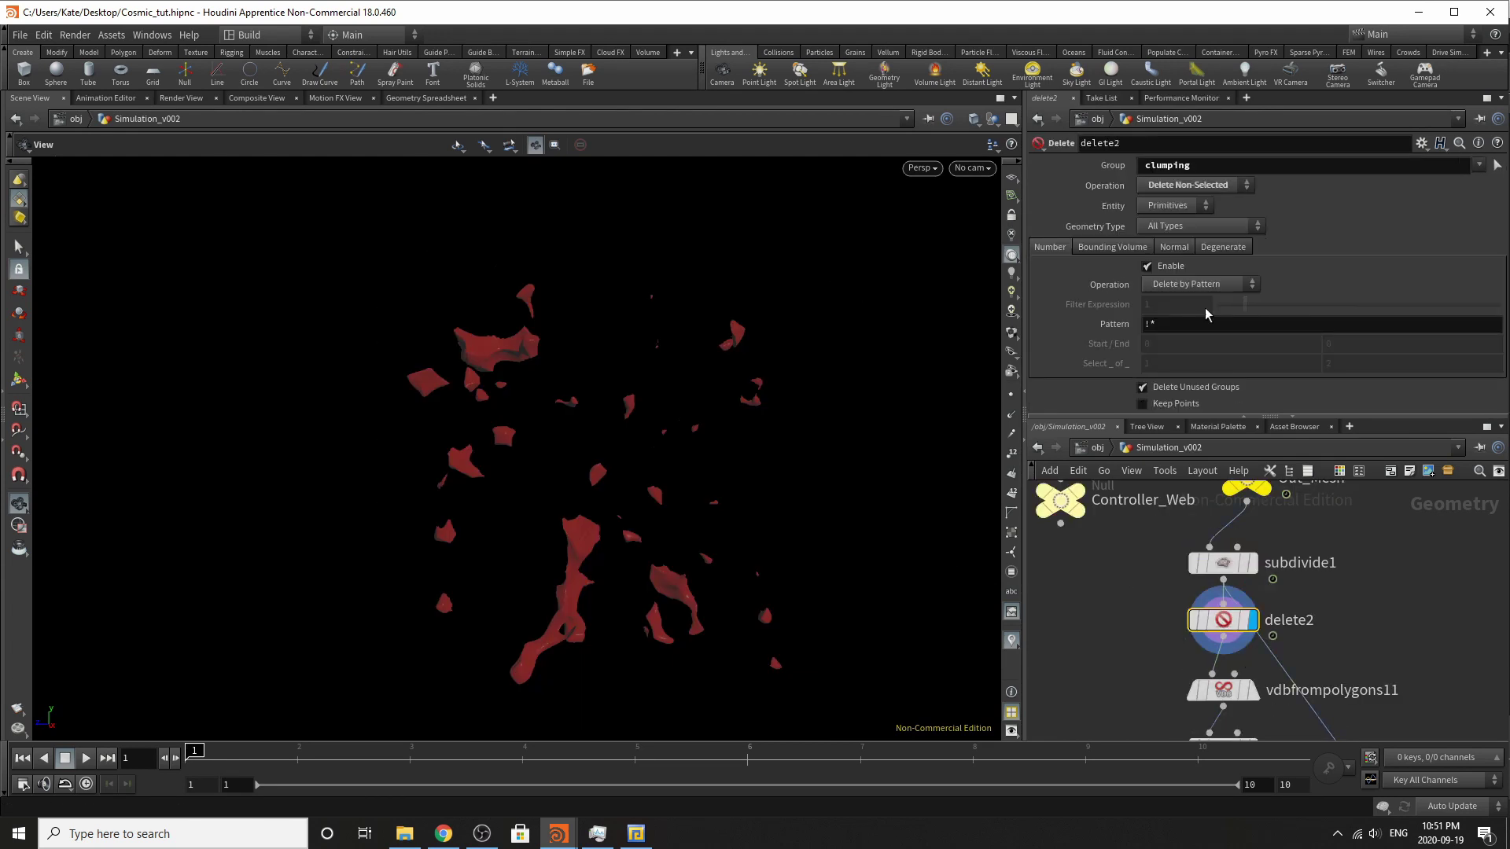
Display vdbfrompolygons11 and vdbreshapesdf18 in turn and inspect their volumes and settings.
scroll(1248, 497, down, 4)
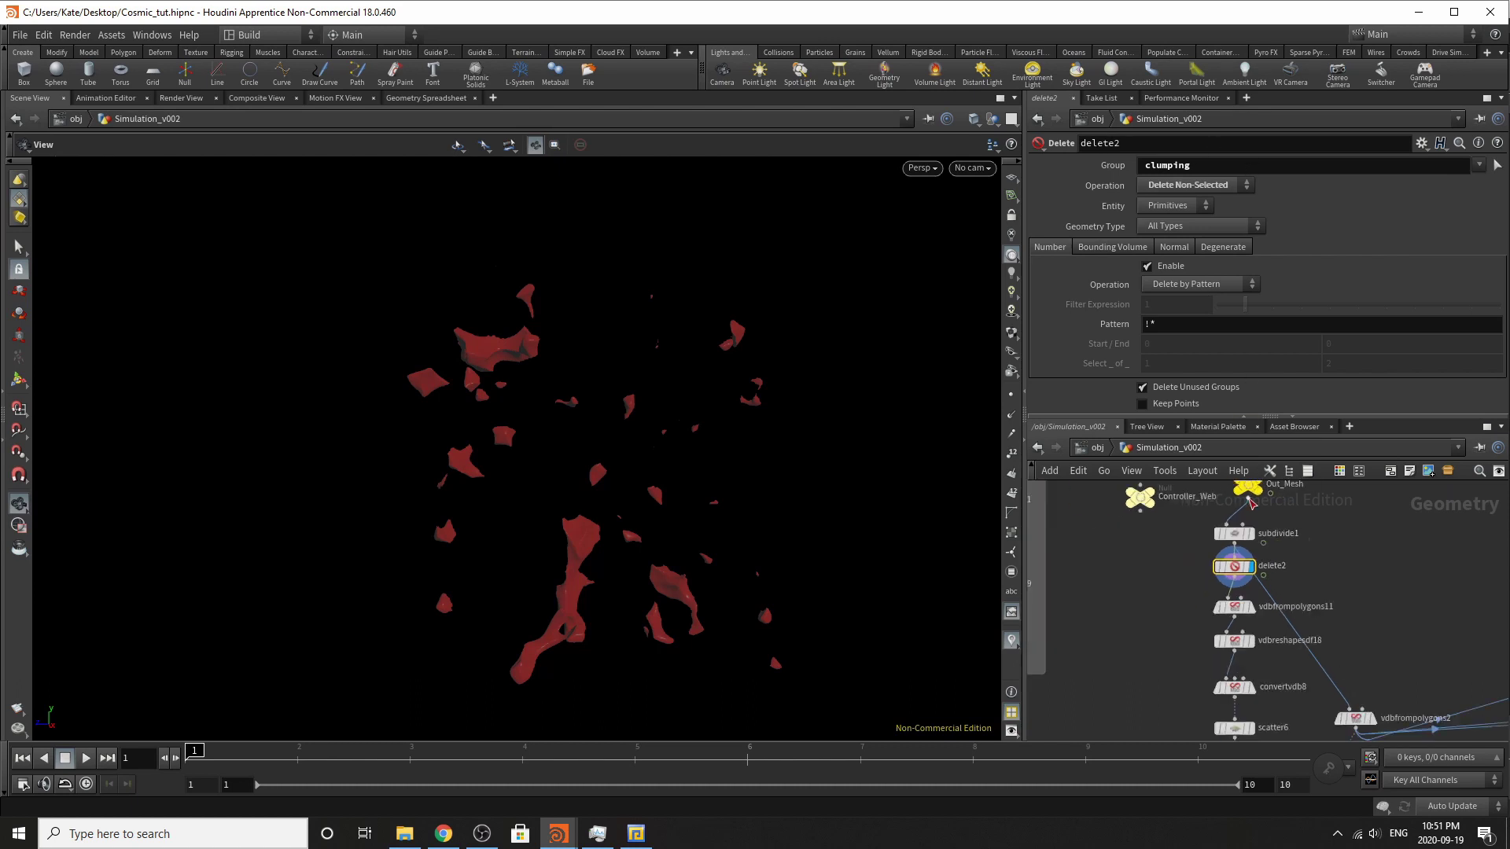
scroll(1237, 598, up, 4)
click(1268, 562)
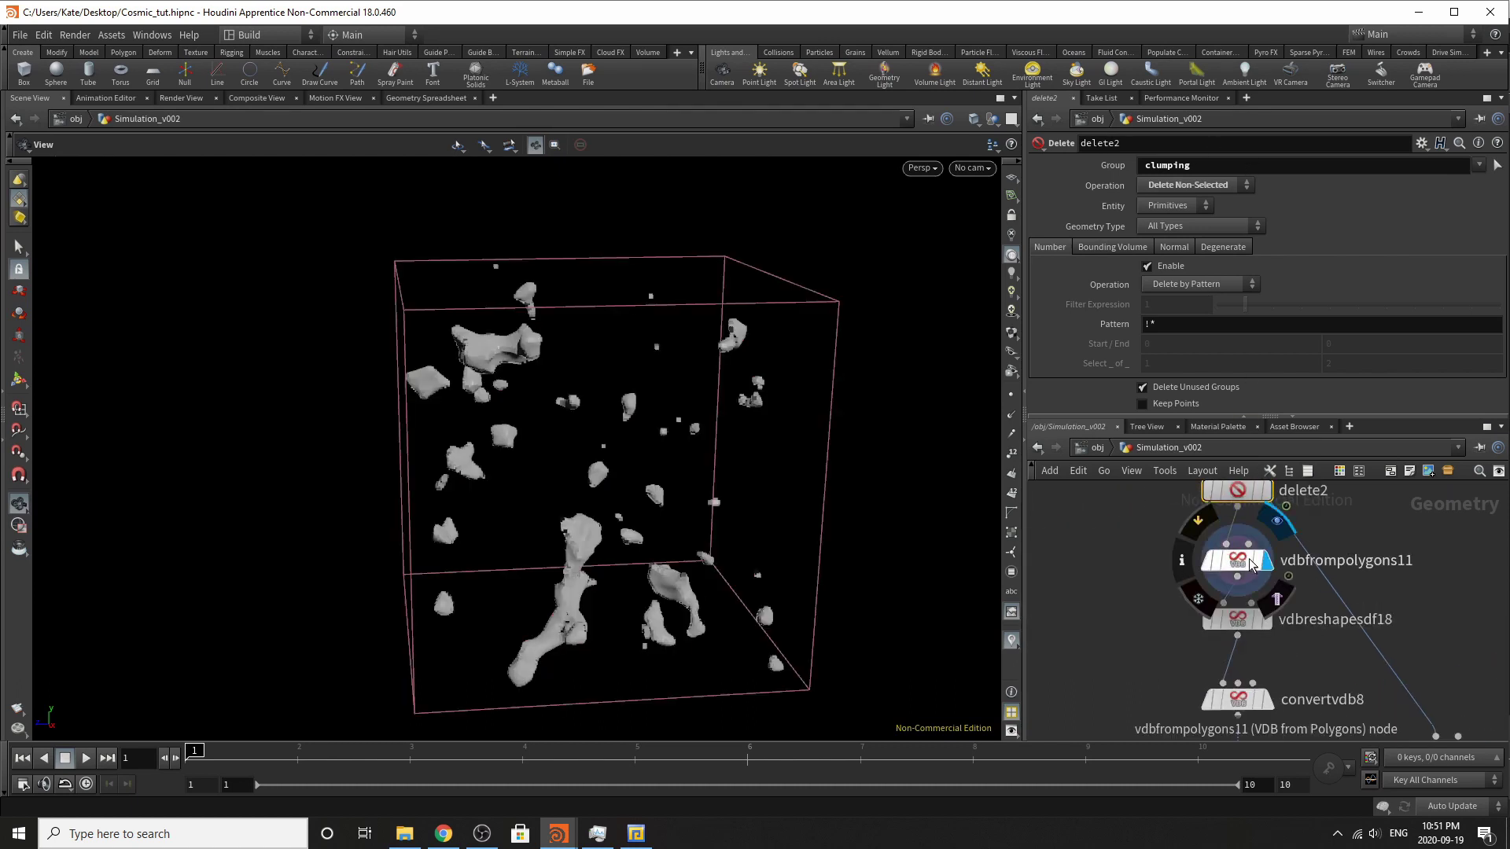
click(1254, 561)
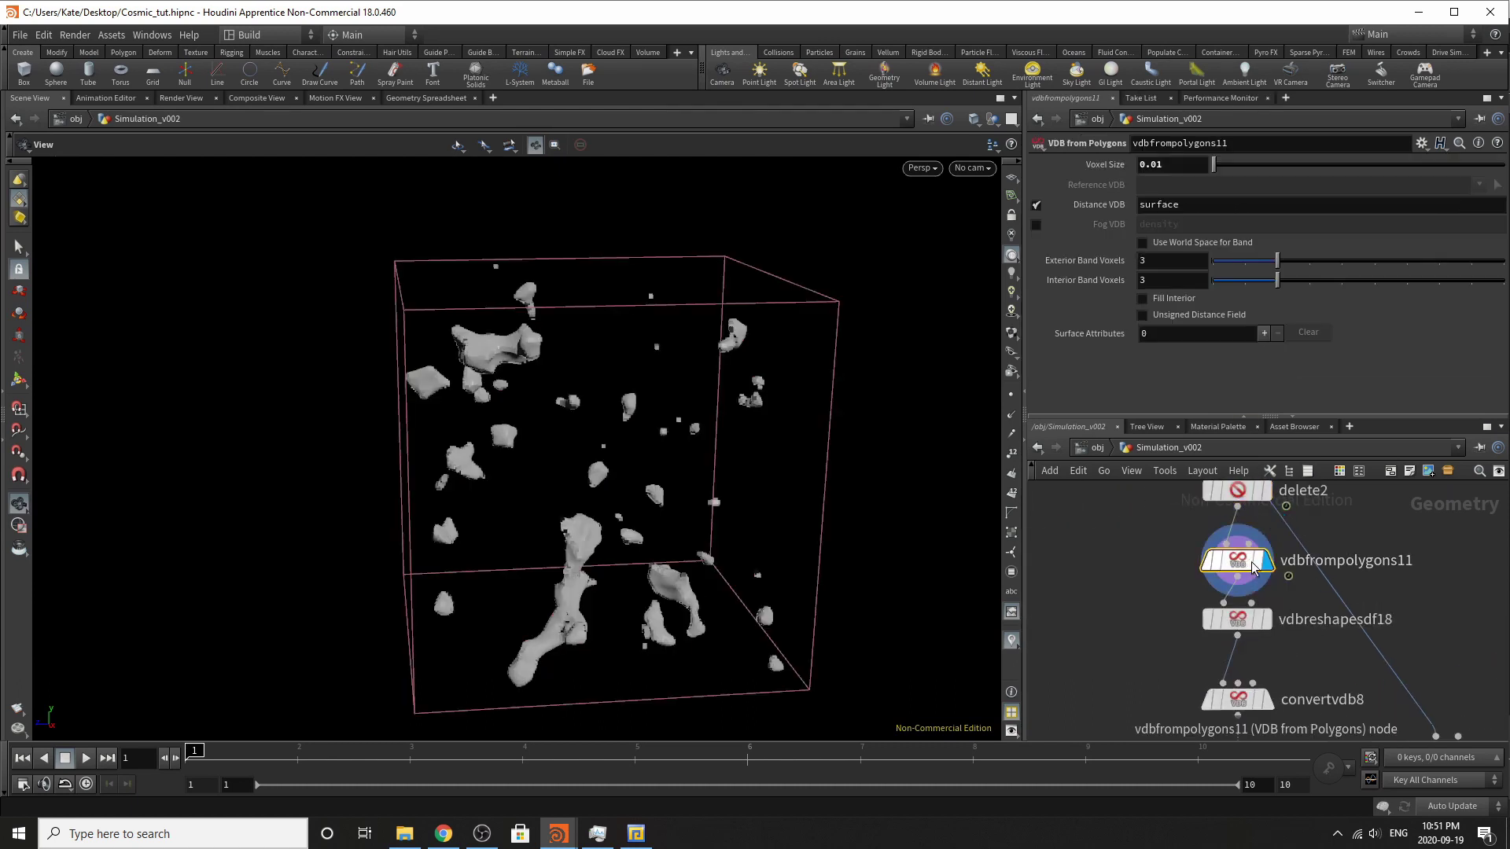
click(1268, 619)
click(1239, 625)
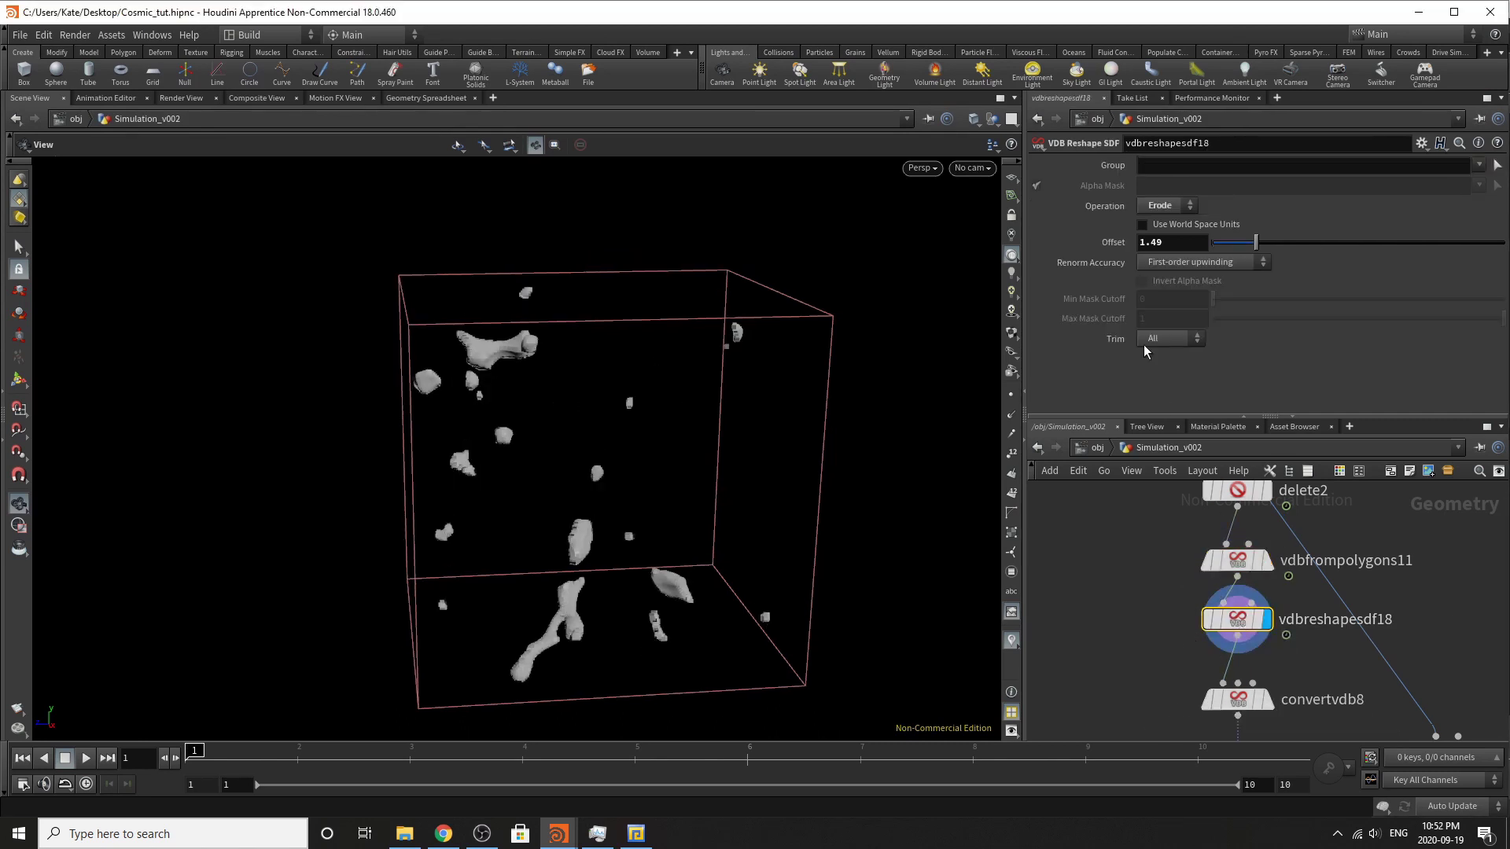
Display convertvdb8 and scatter6 in turn, inspect their settings and examine the scattered points from another angle.
scroll(1220, 531, down, 4)
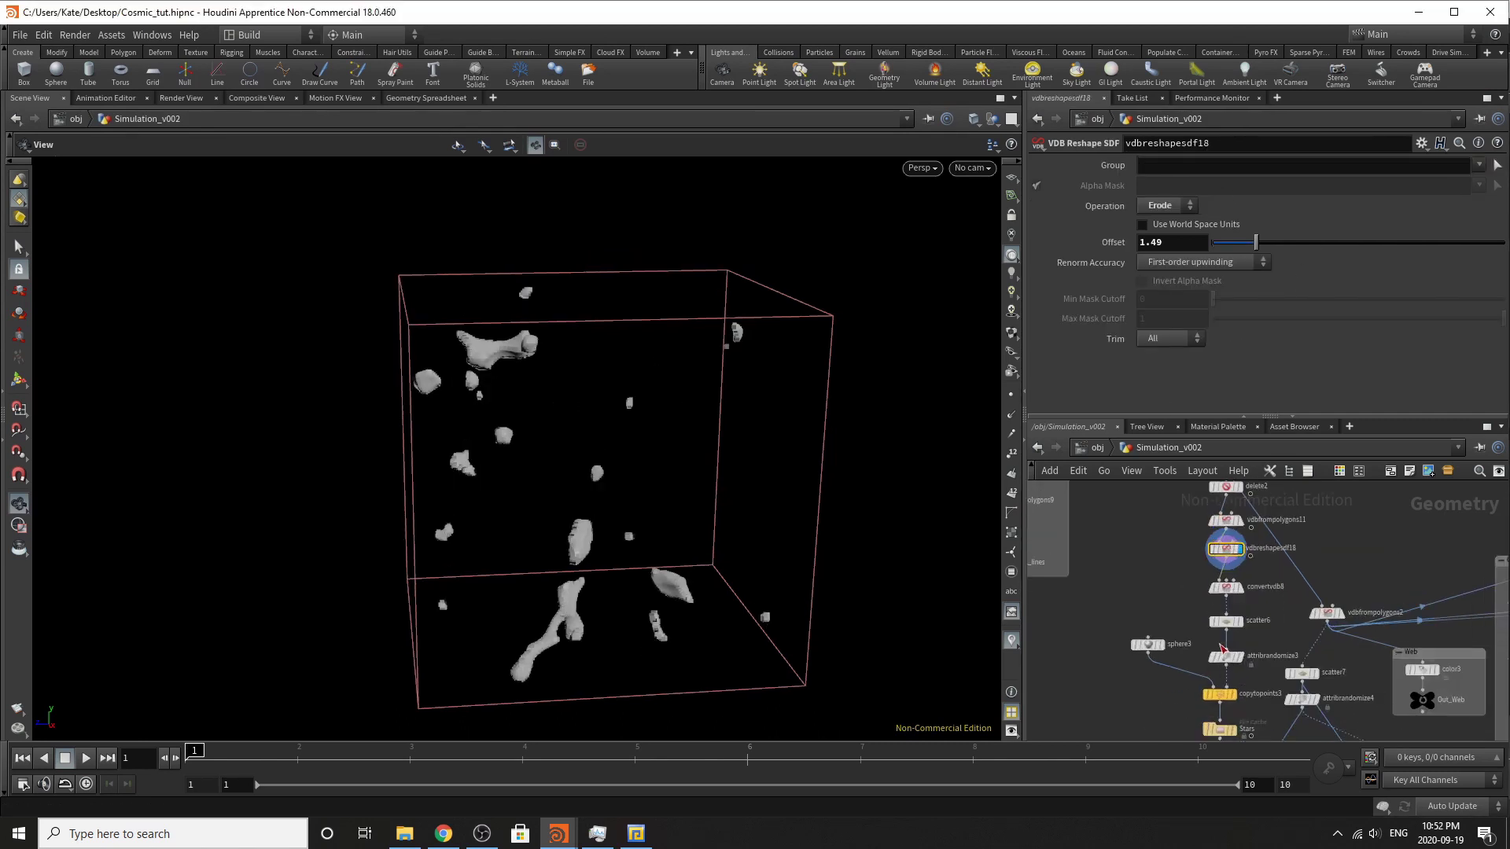
scroll(1217, 625, up, 3)
click(1256, 546)
click(1238, 549)
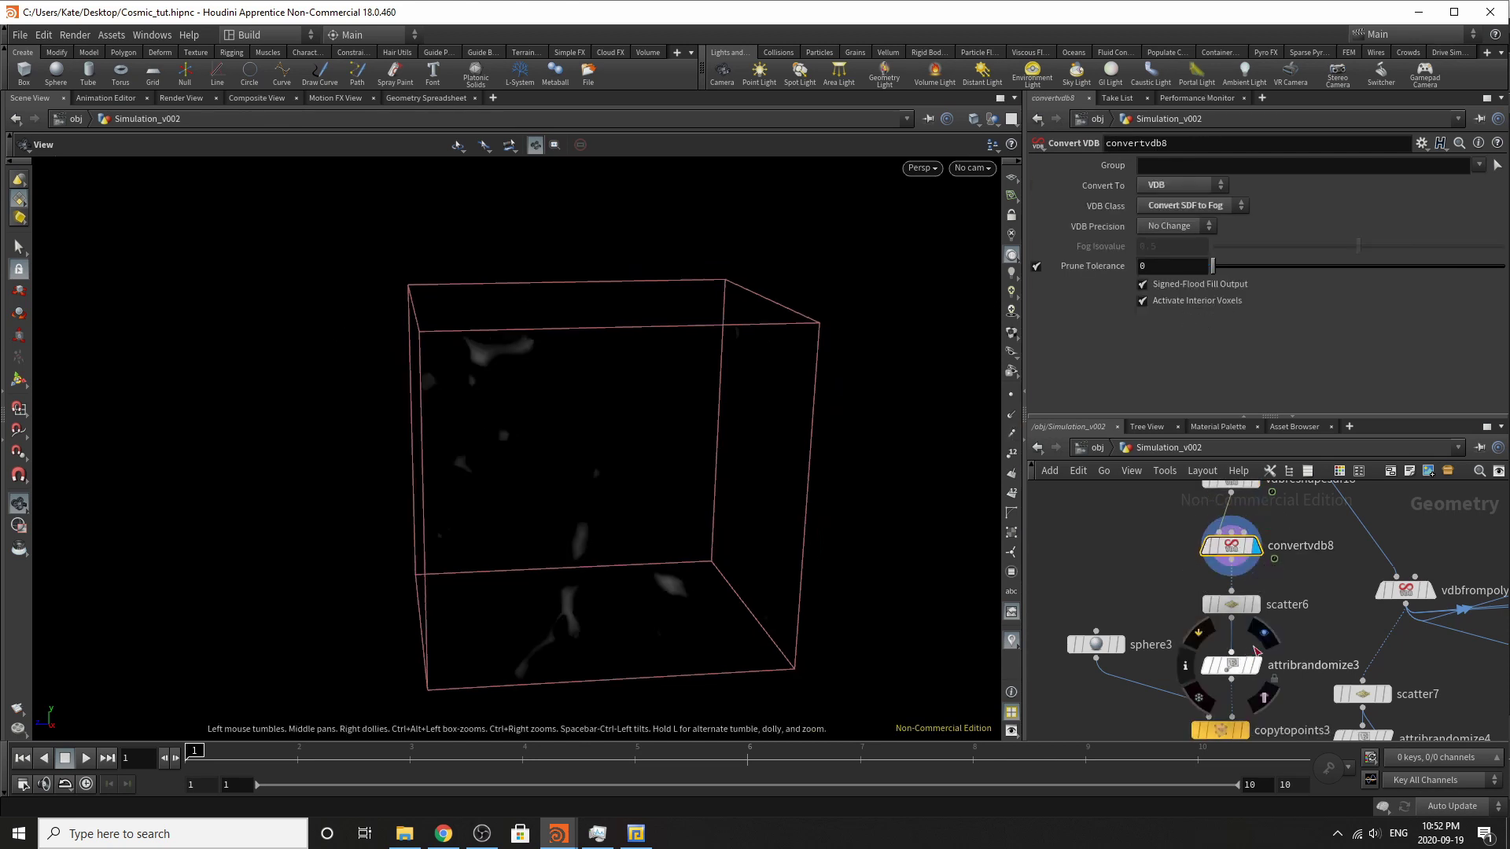
click(1258, 606)
click(1231, 604)
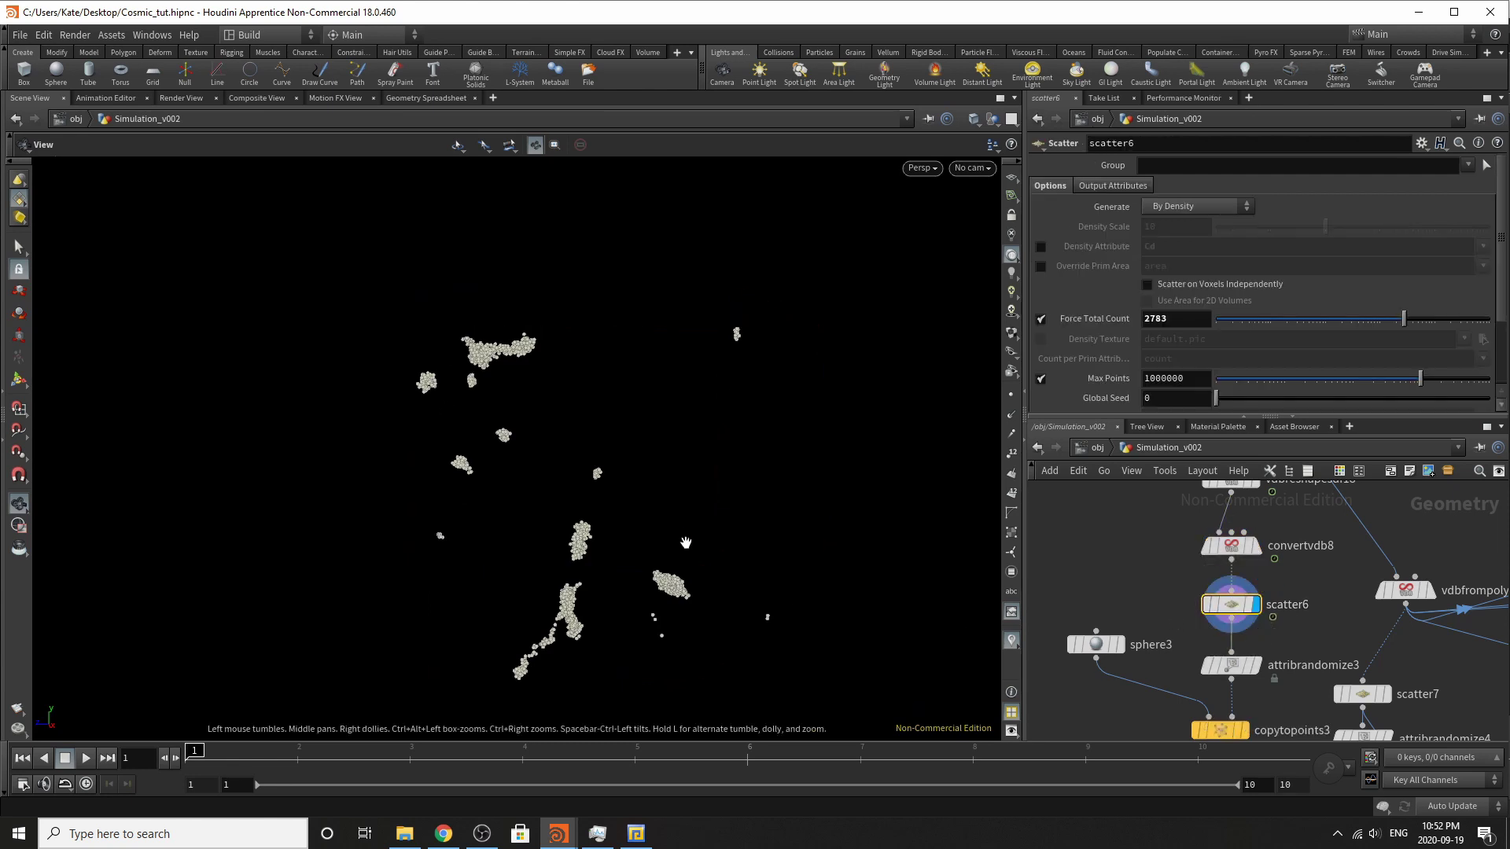
drag(686, 543, 534, 521)
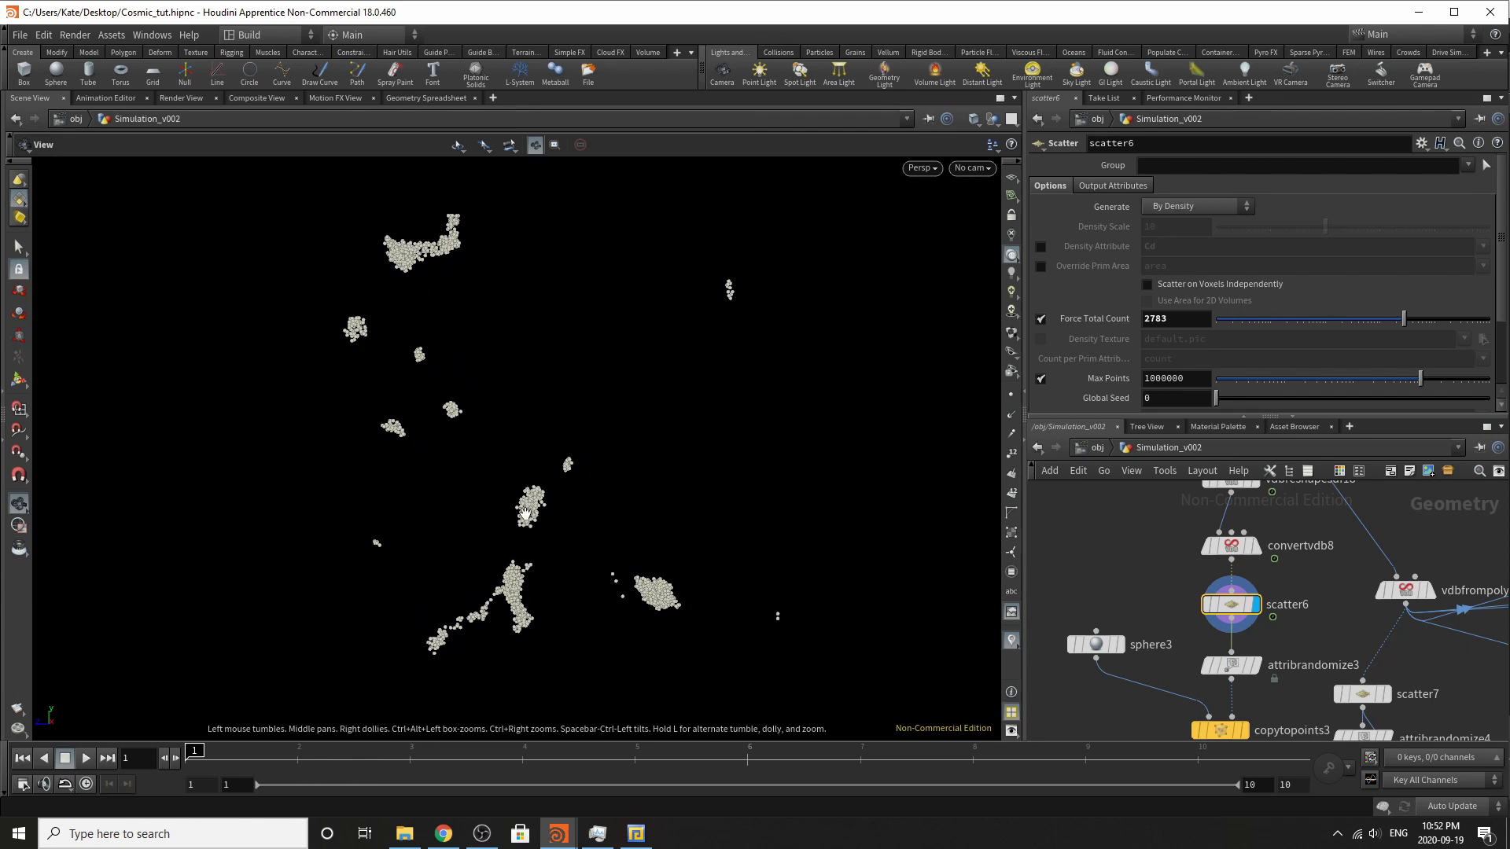
Display attribrandomize3 below scatter6 and inspect its pscale randomization settings.
scroll(1213, 511, down, 4)
scroll(1272, 630, up, 3)
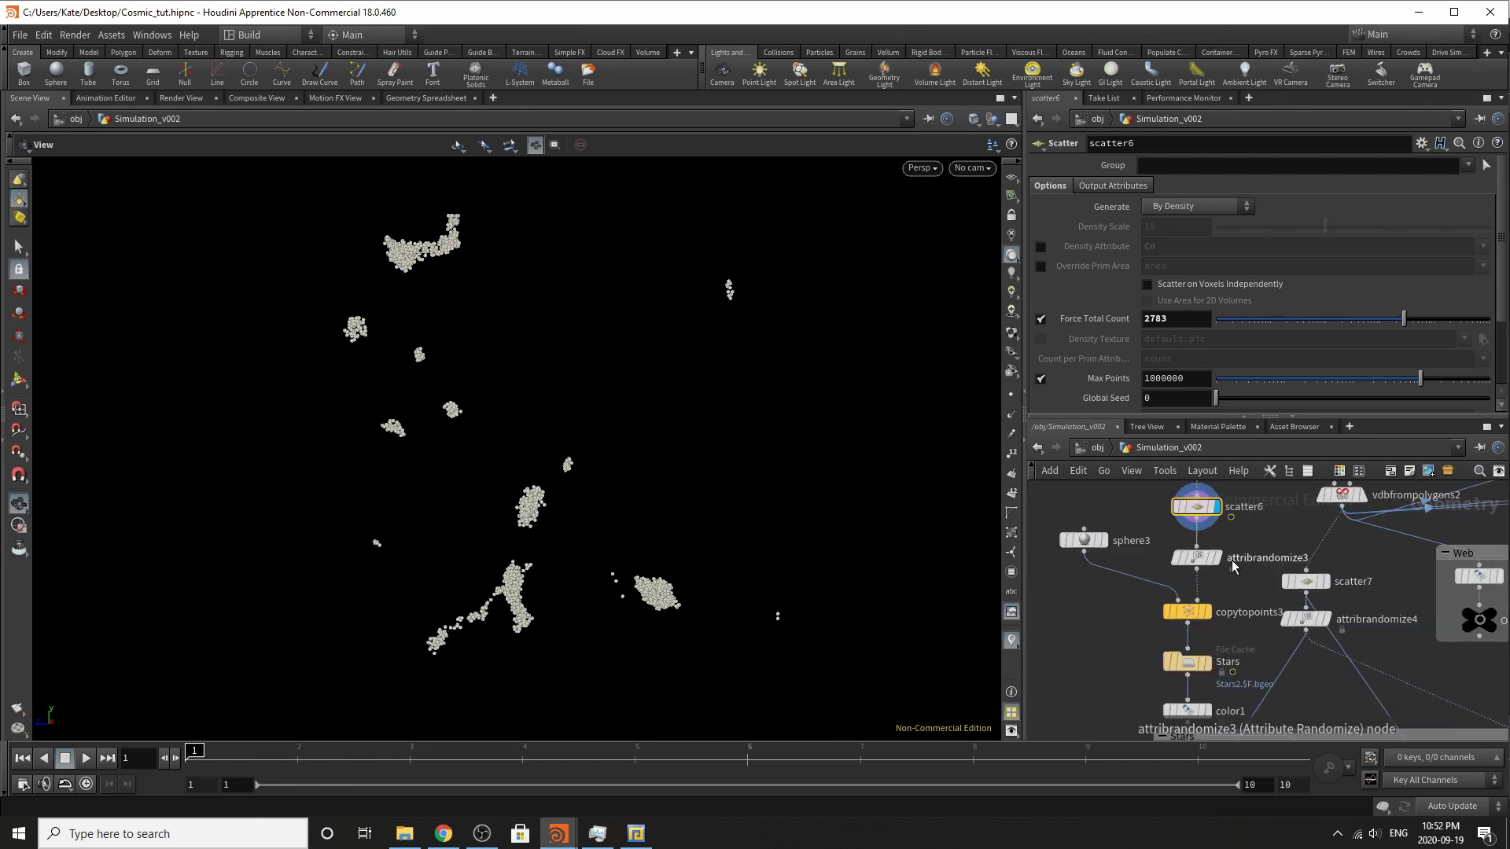
scroll(1234, 566, up, 2)
click(1183, 572)
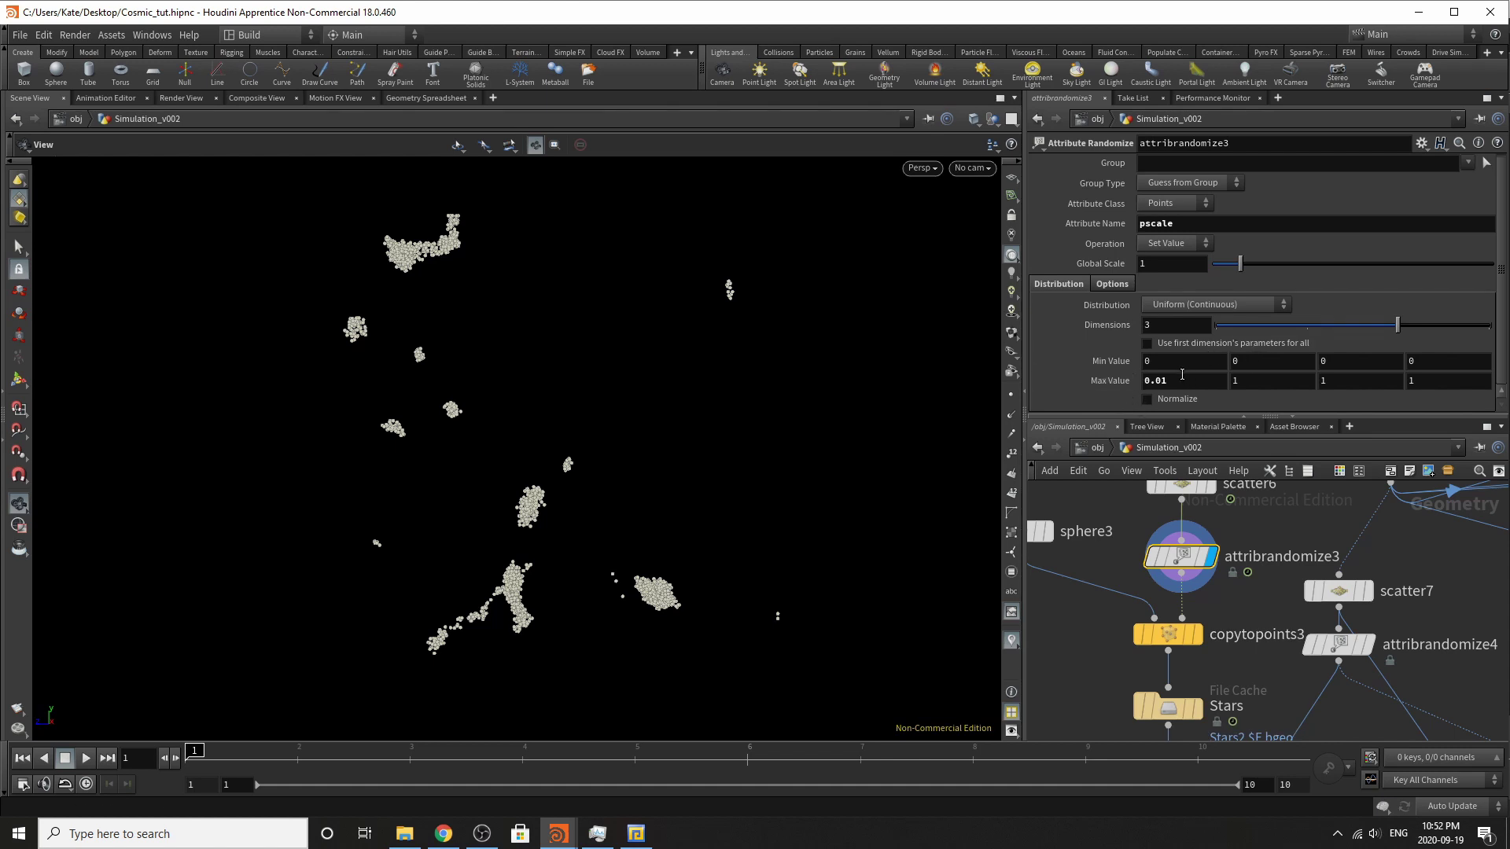
scroll(1269, 612, down, 3)
scroll(1179, 595, up, 2)
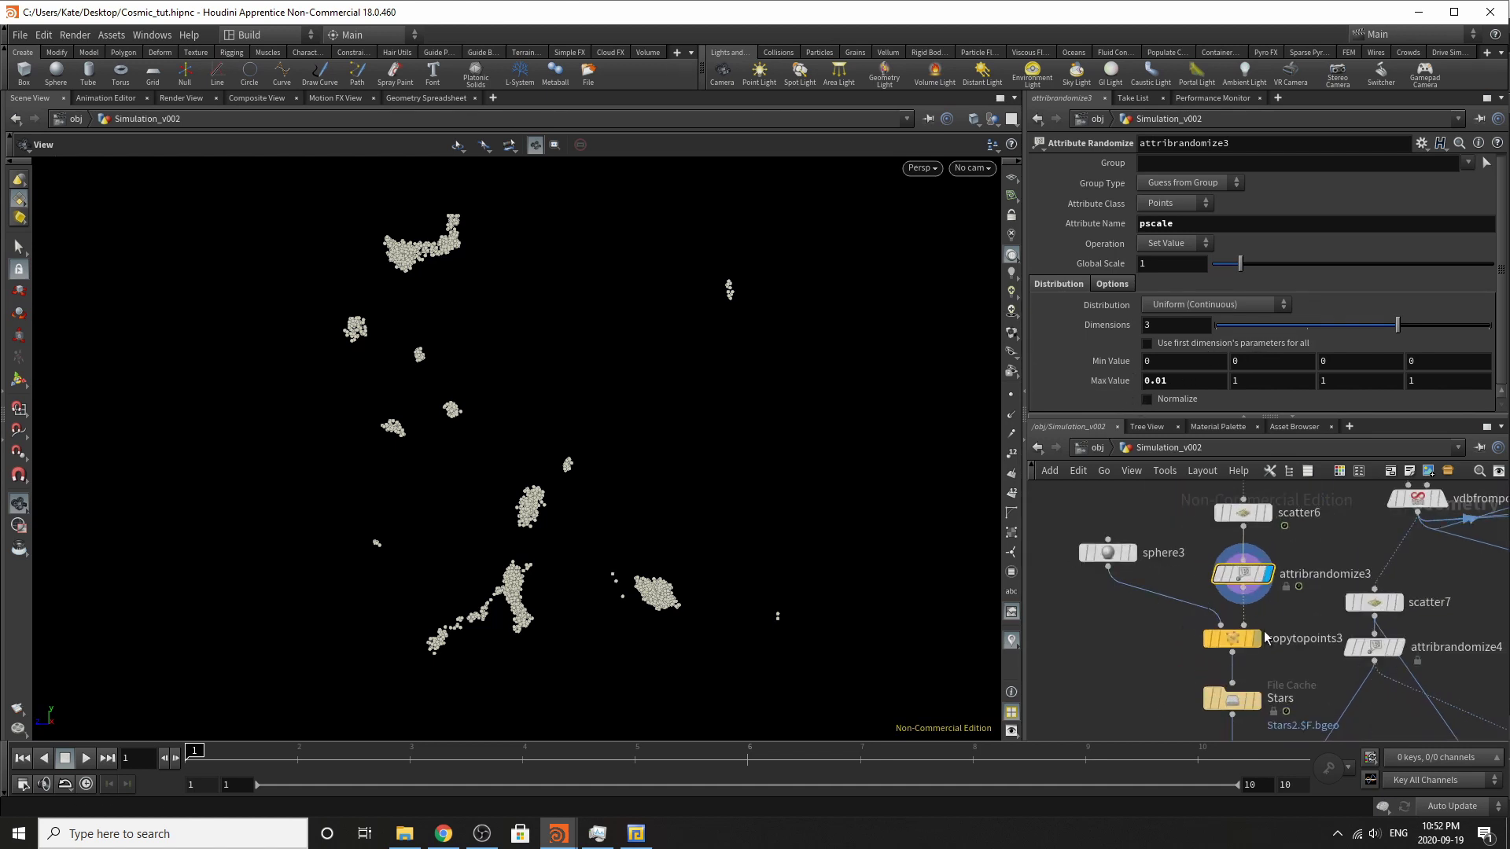
Display copytopoints3 to view the copied stars and inspect the settings of its sphere3 input.
click(1256, 638)
click(1231, 639)
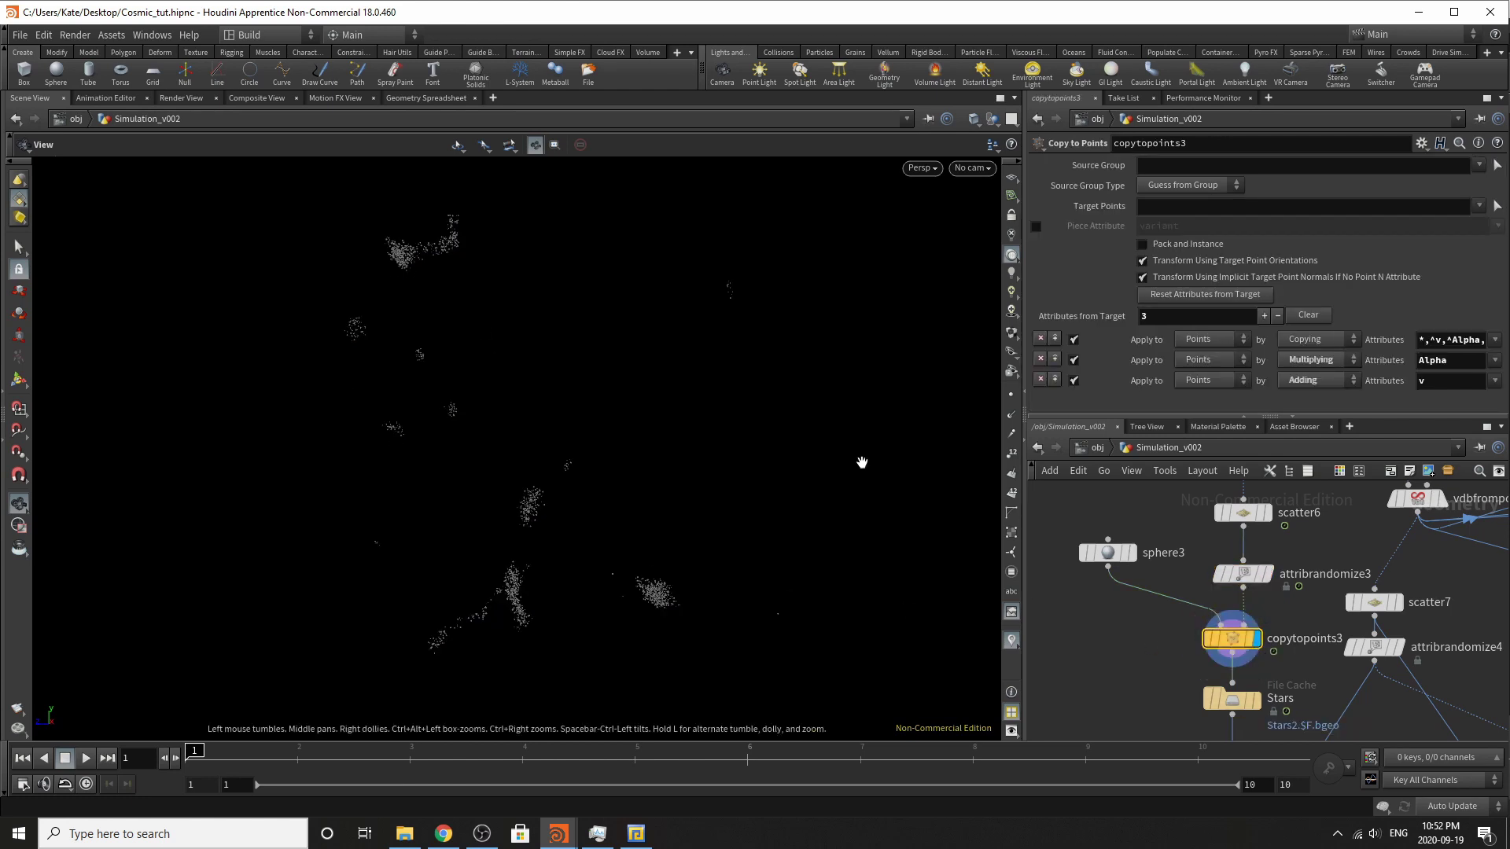
click(1108, 553)
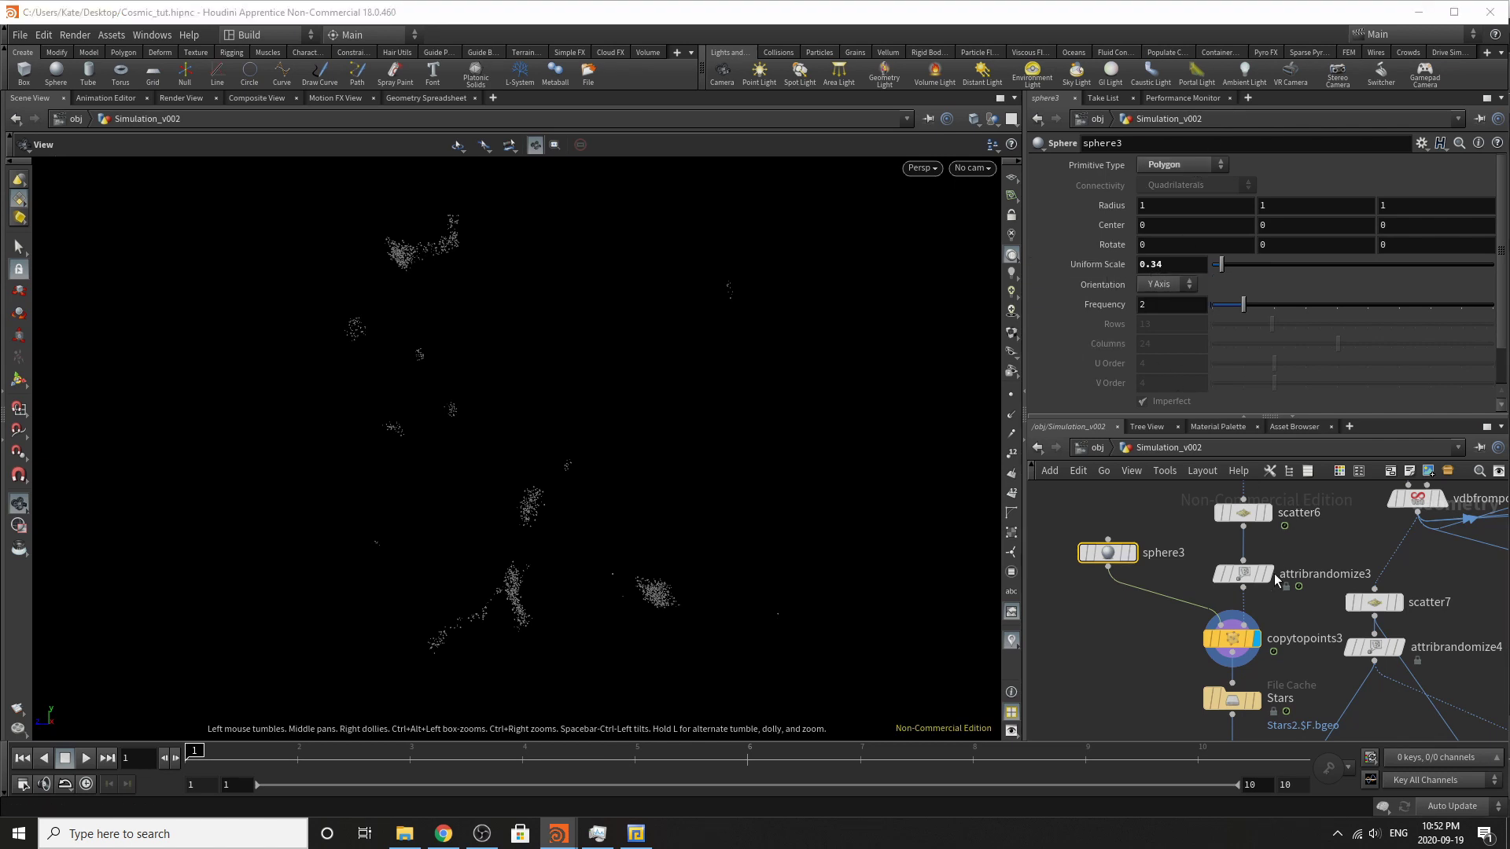
Display the Stars file cache and the color1 node below it and inspect their settings.
scroll(1219, 637, down, 4)
scroll(1222, 678, up, 5)
click(1256, 650)
click(1257, 654)
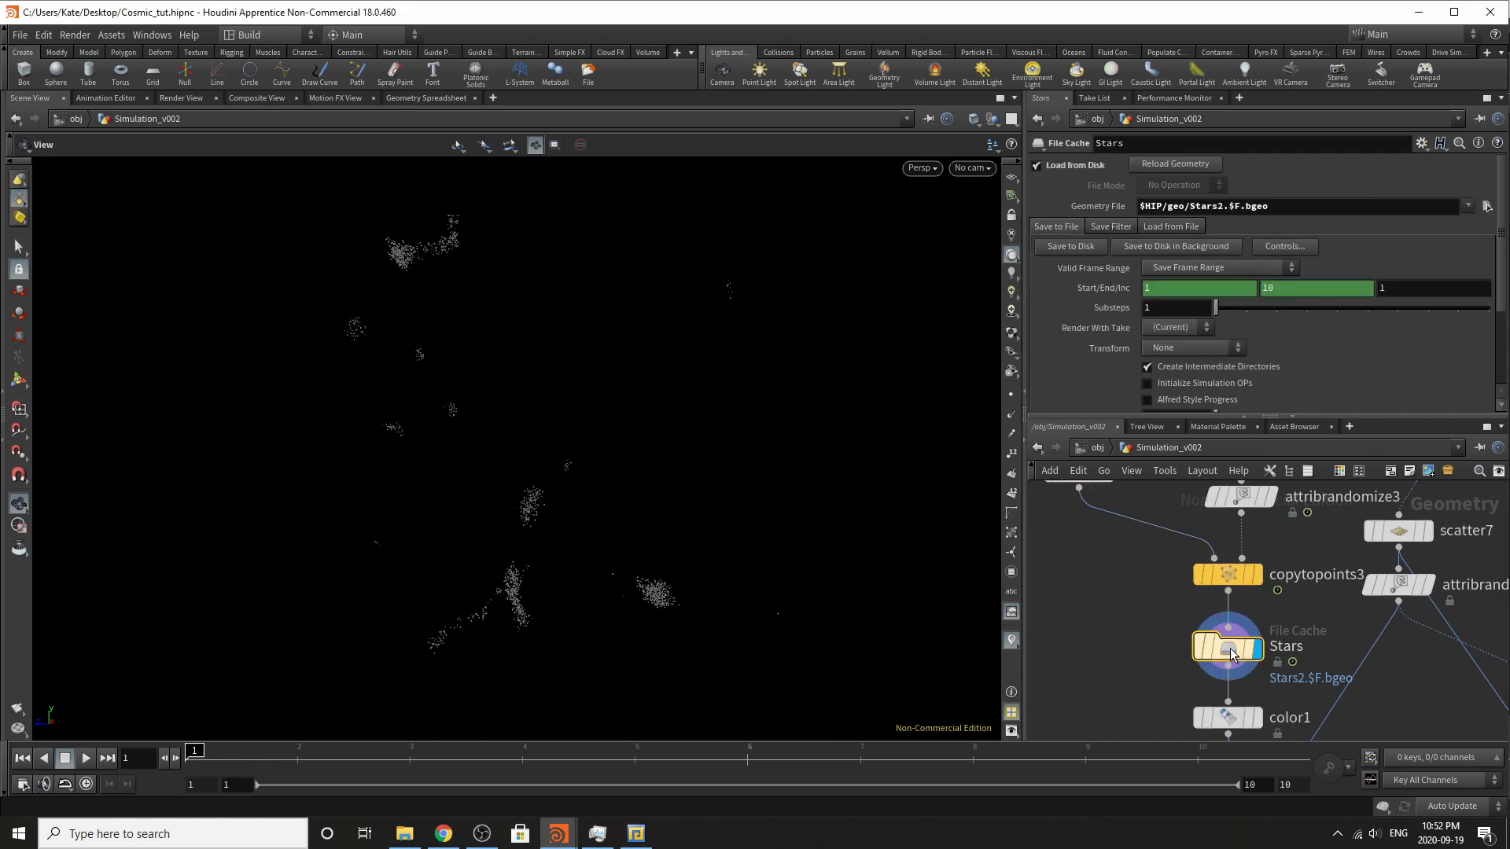
scroll(1245, 578, down, 1)
scroll(1243, 573, down, 3)
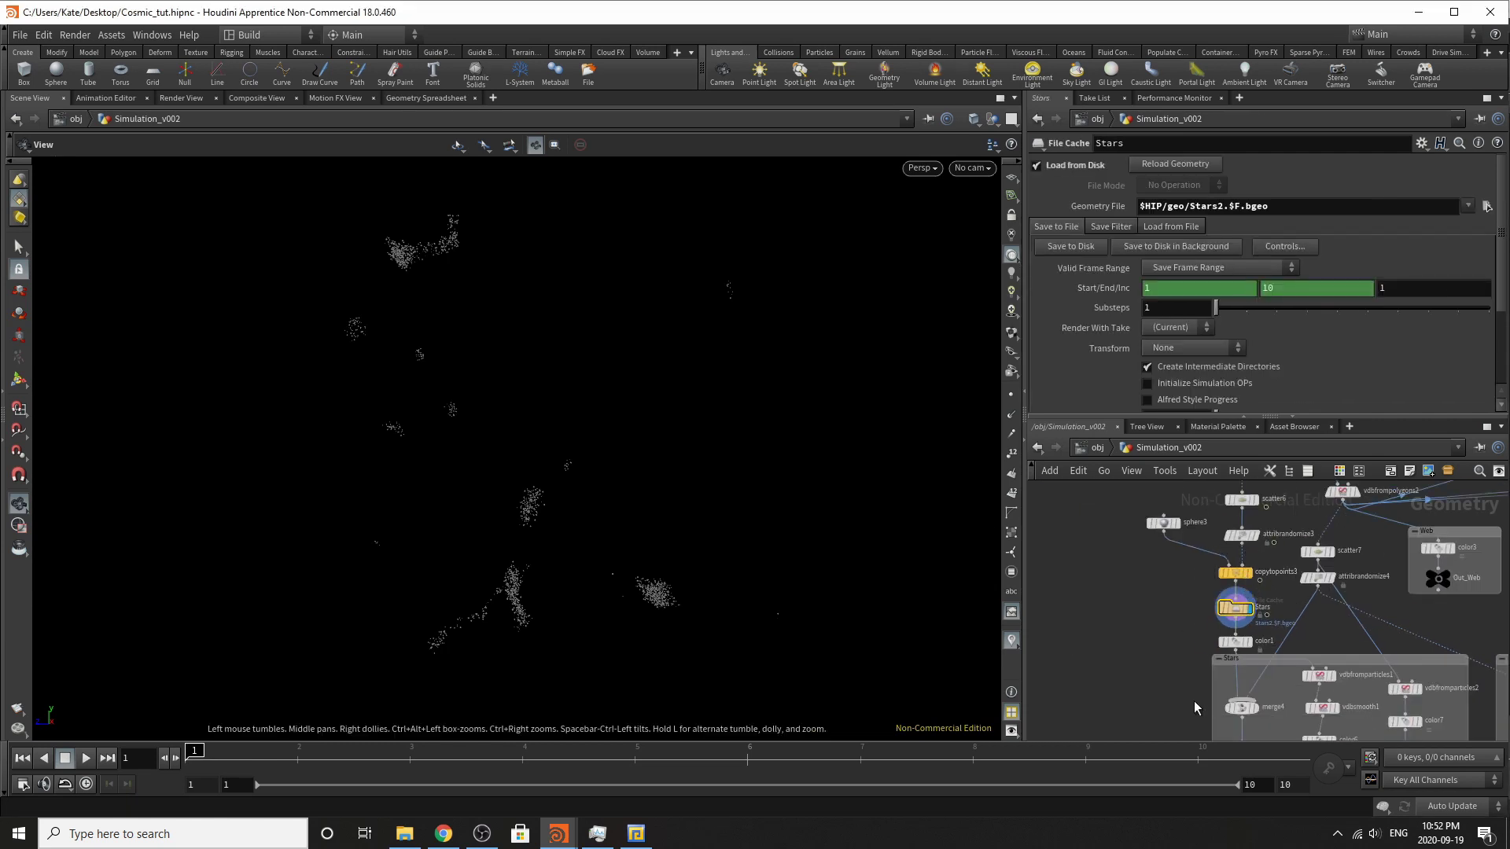
scroll(1229, 657, up, 3)
click(1259, 632)
click(1236, 636)
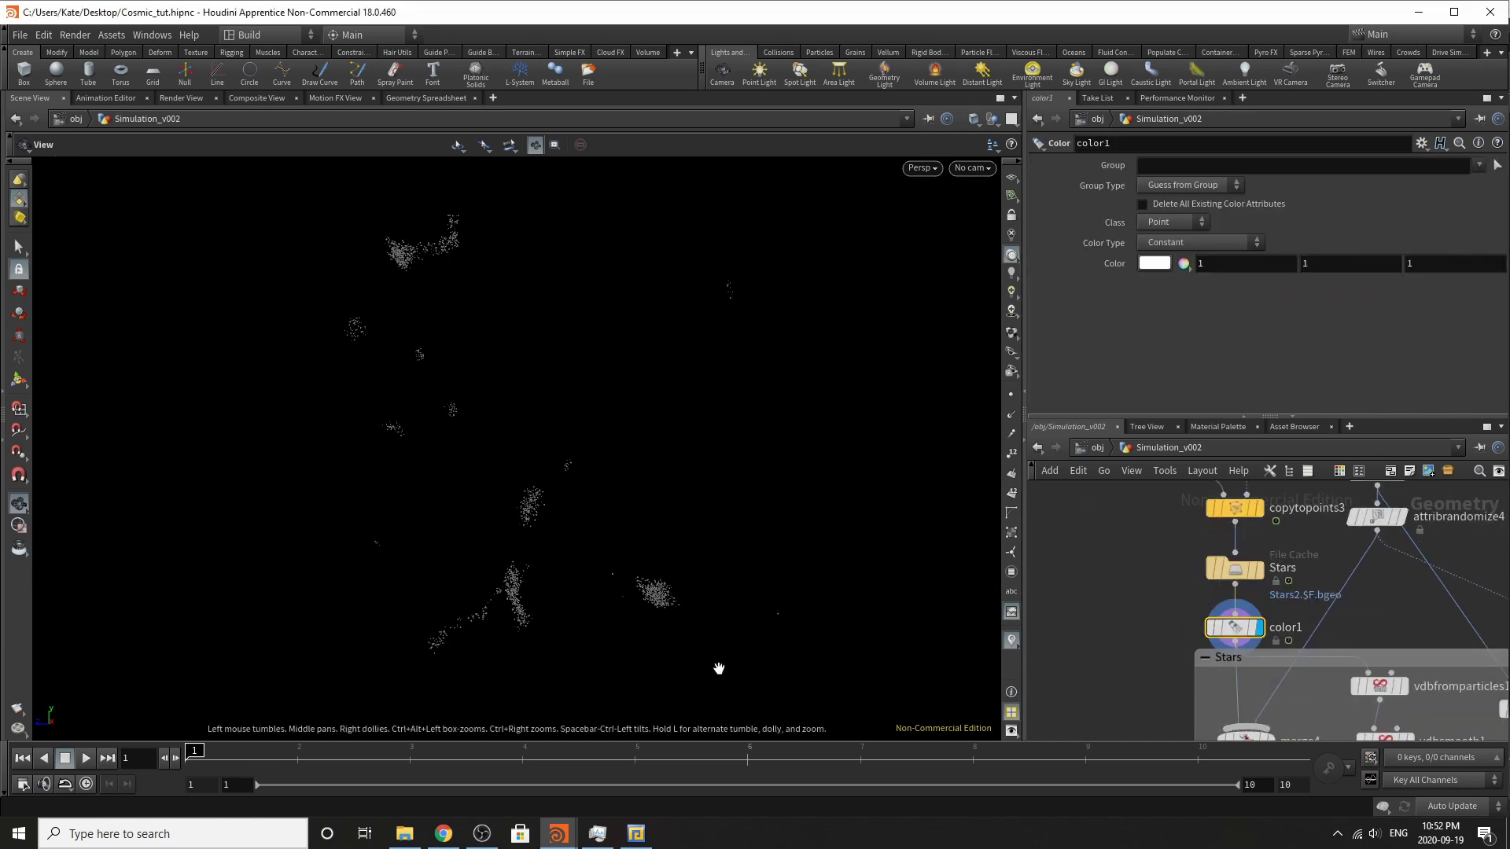
Display merge4 in the Stars network box to view the combined points of color1 and attribrandomize4.
scroll(1219, 694, down, 2)
scroll(1233, 687, up, 2)
mouse_move(1195, 661)
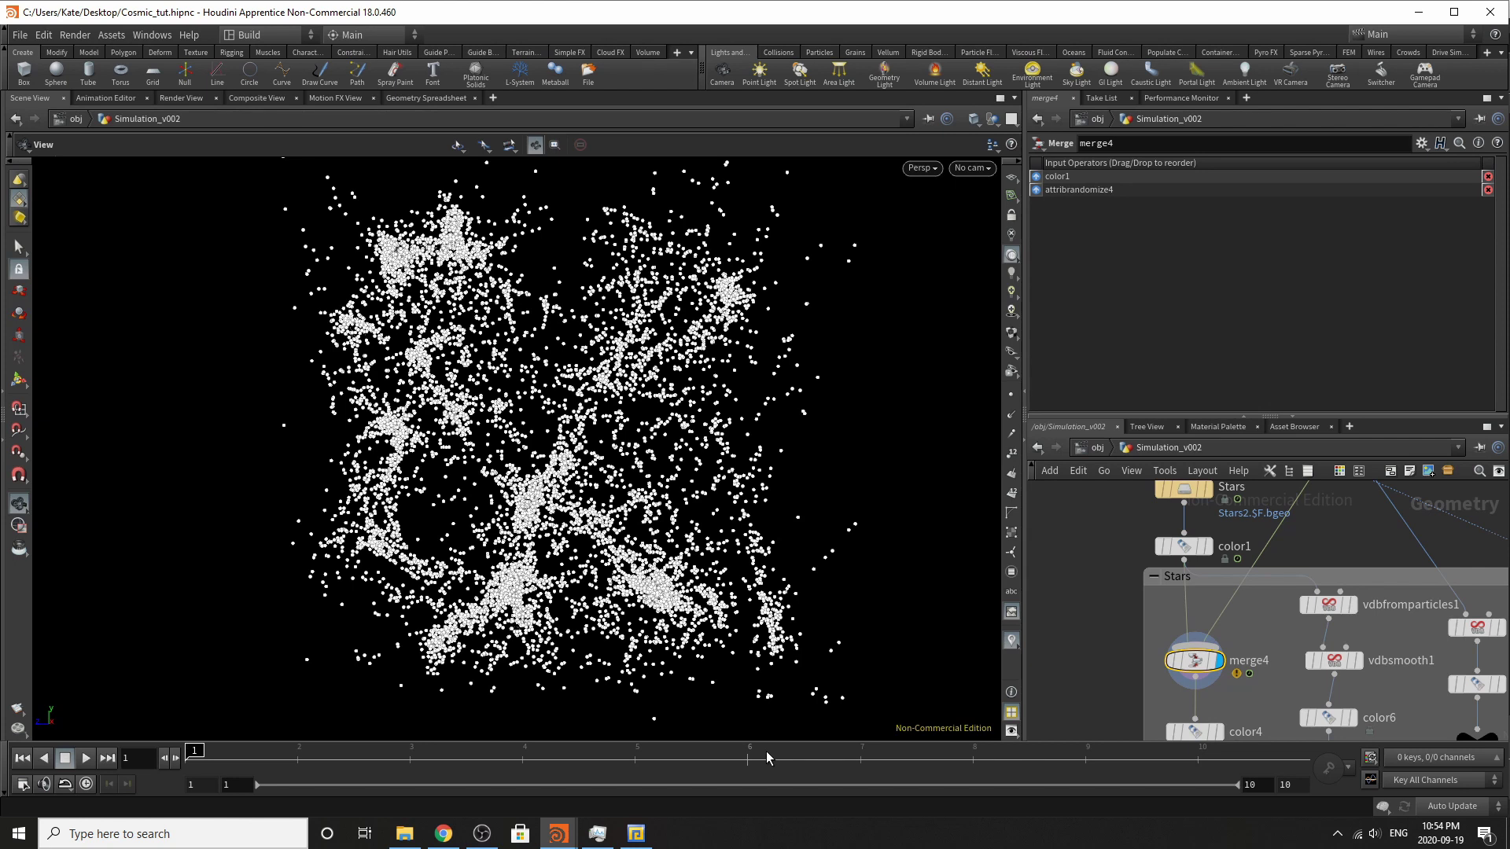
scroll(1195, 614, down, 5)
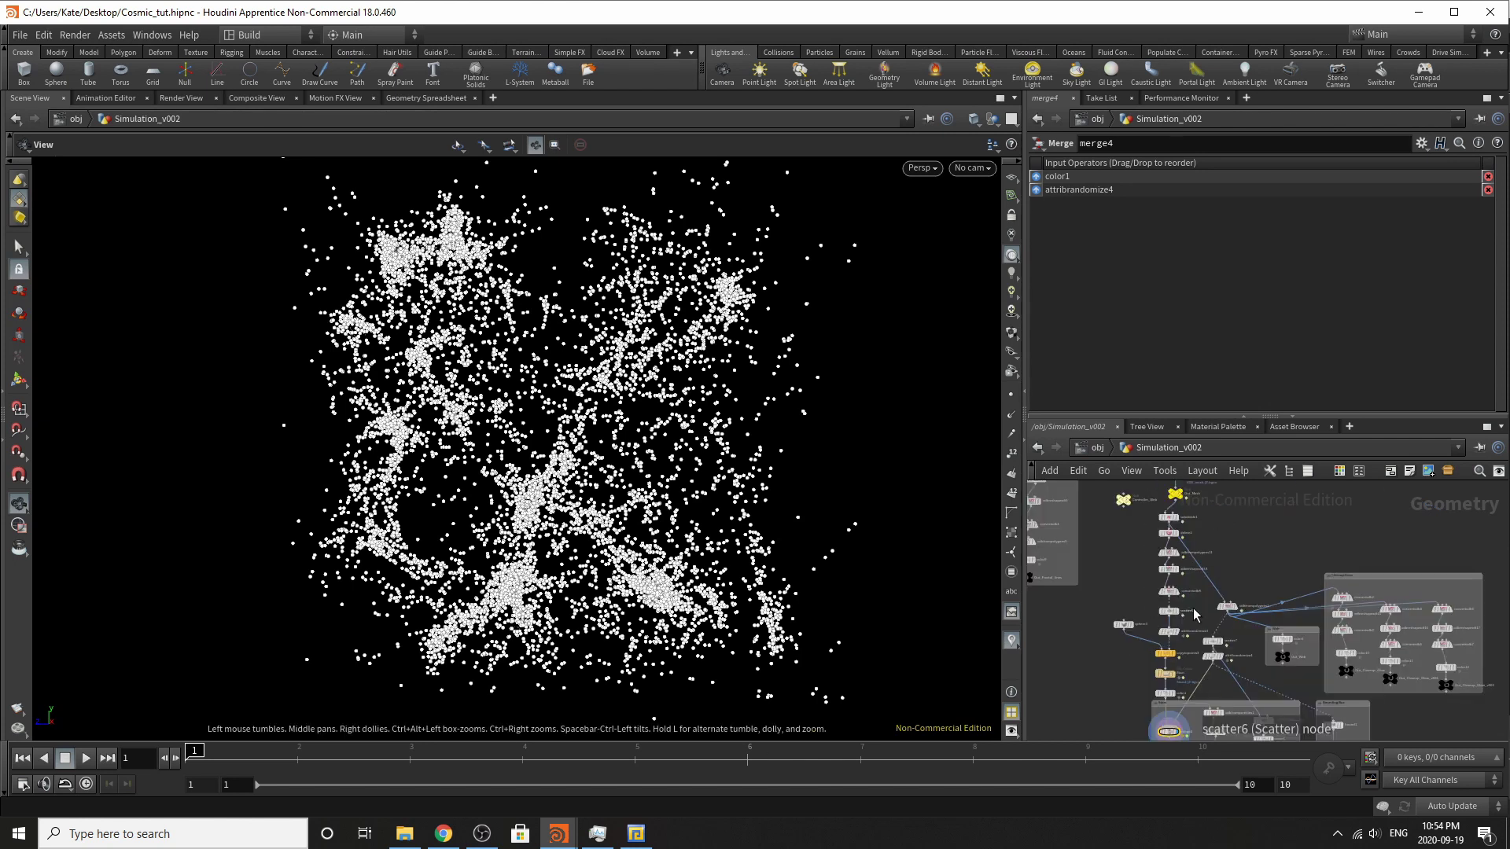
Display vdbfrompolygons2, inspect its fog VDB settings, and trace its input back to the nodes below Out_Mesh.
scroll(1226, 606, up, 7)
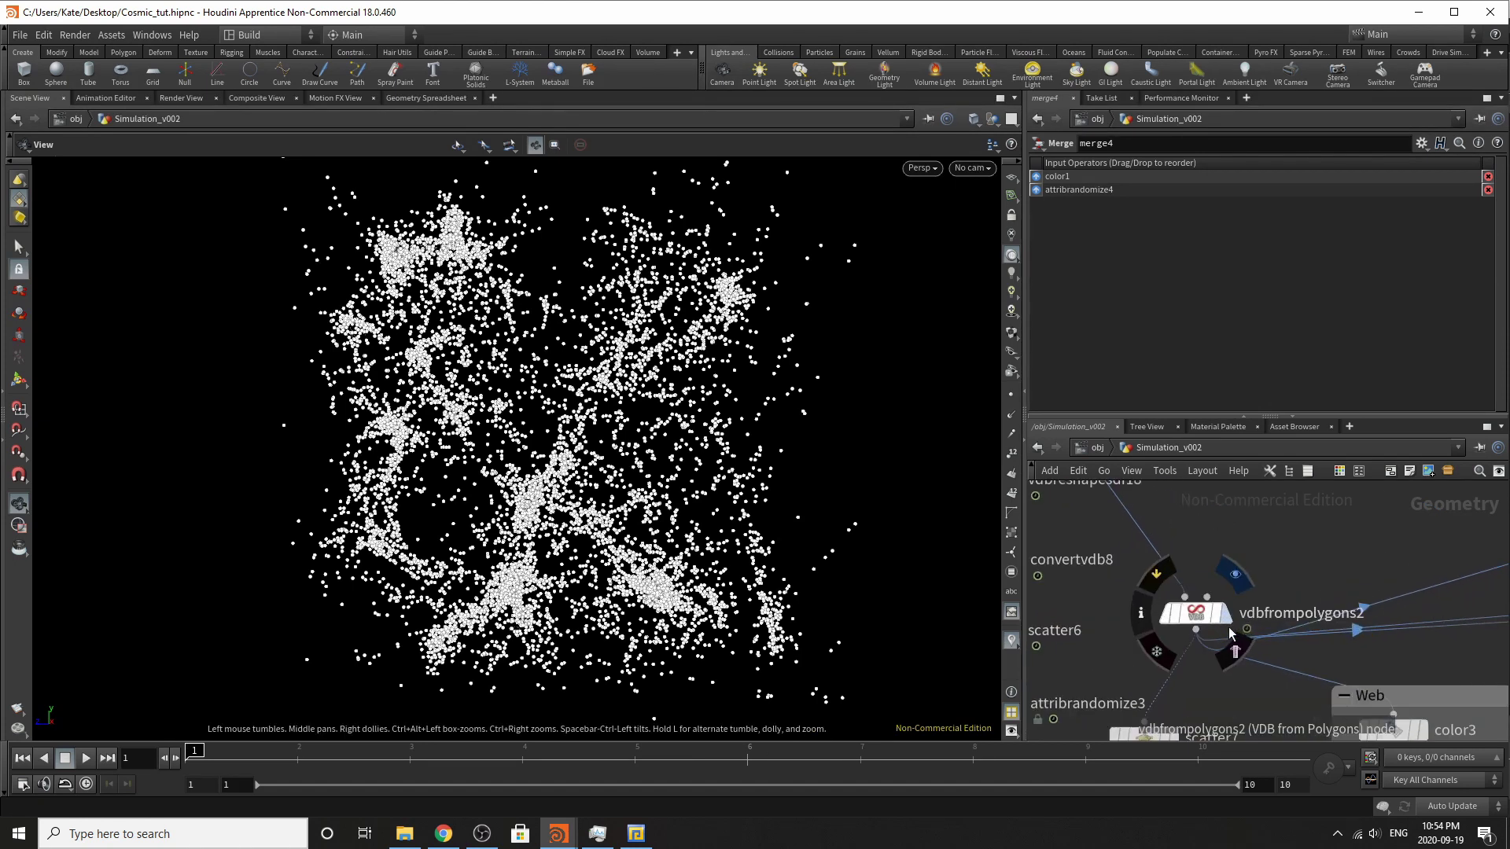
click(1231, 618)
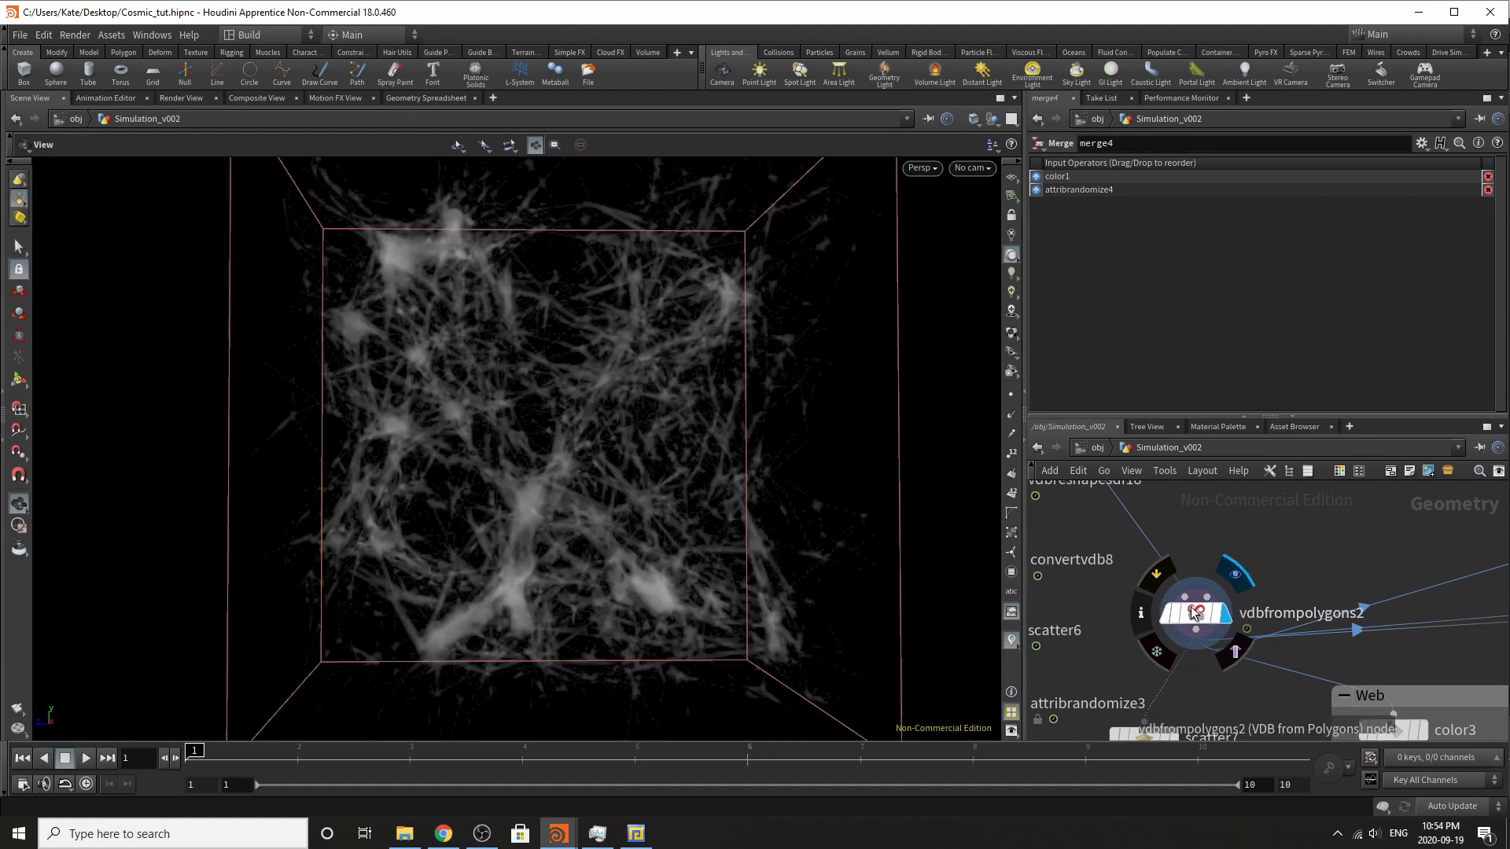
click(1194, 613)
scroll(1195, 615, down, 4)
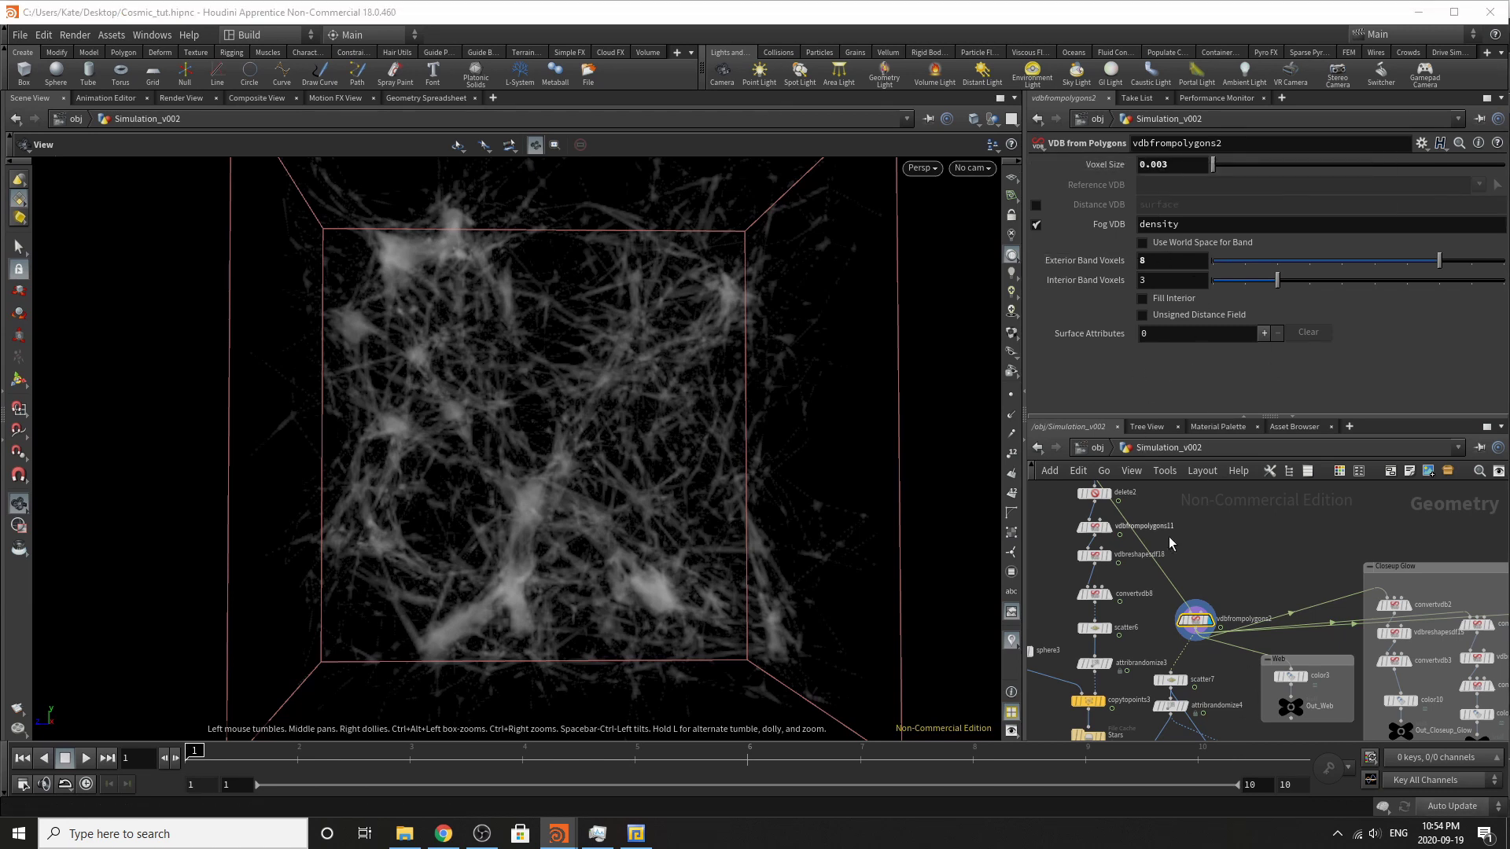
middle_drag(1131, 487, 1153, 544)
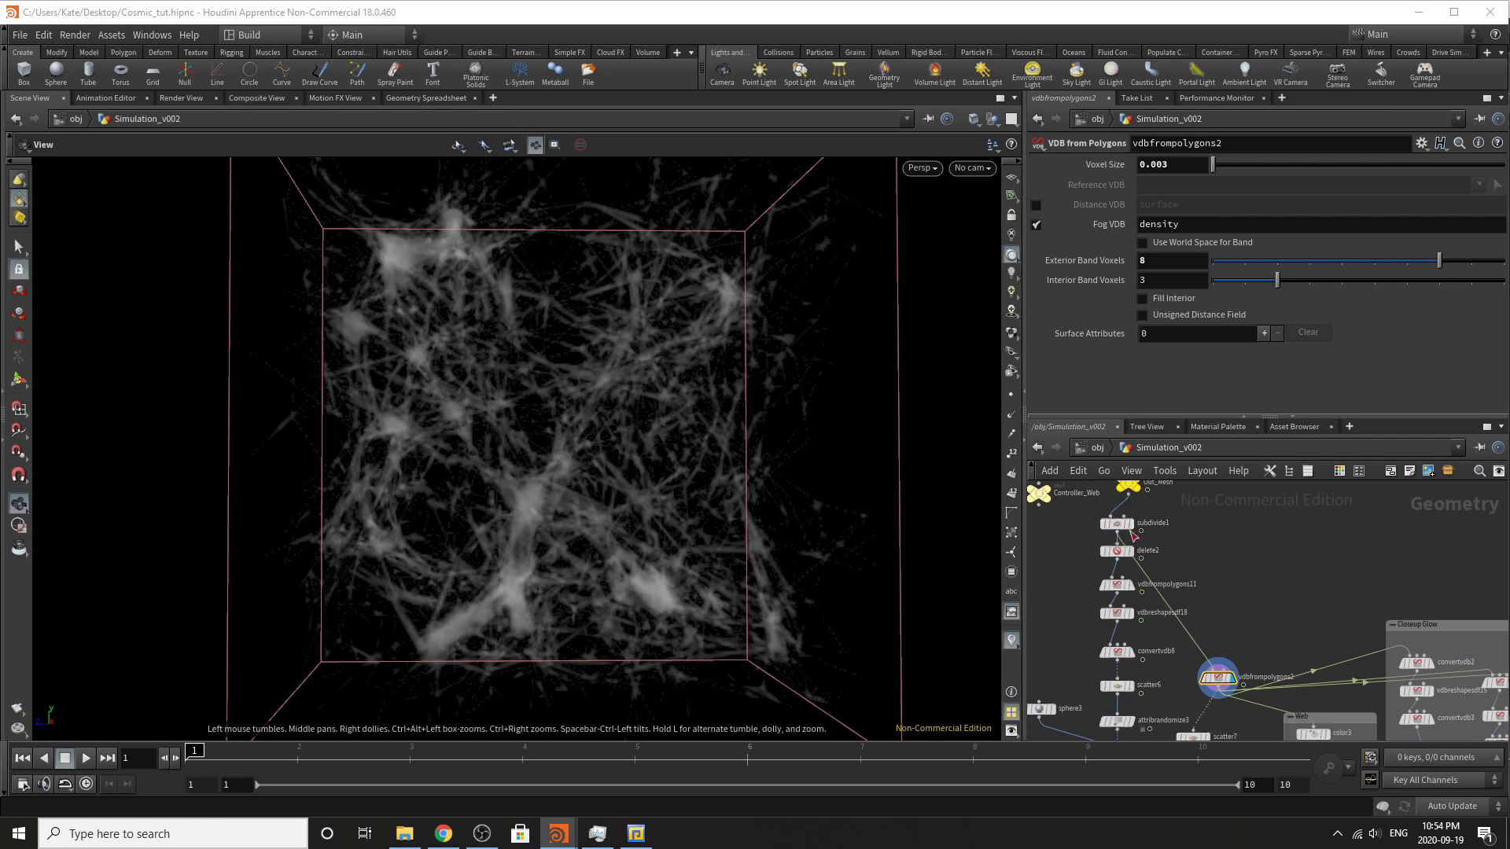
drag(1115, 527, 1164, 527)
Display scatter7 below vdbfrompolygons2 and inspect its point count settings.
middle_drag(1195, 707, 1186, 558)
scroll(1189, 580, up, 2)
click(1199, 605)
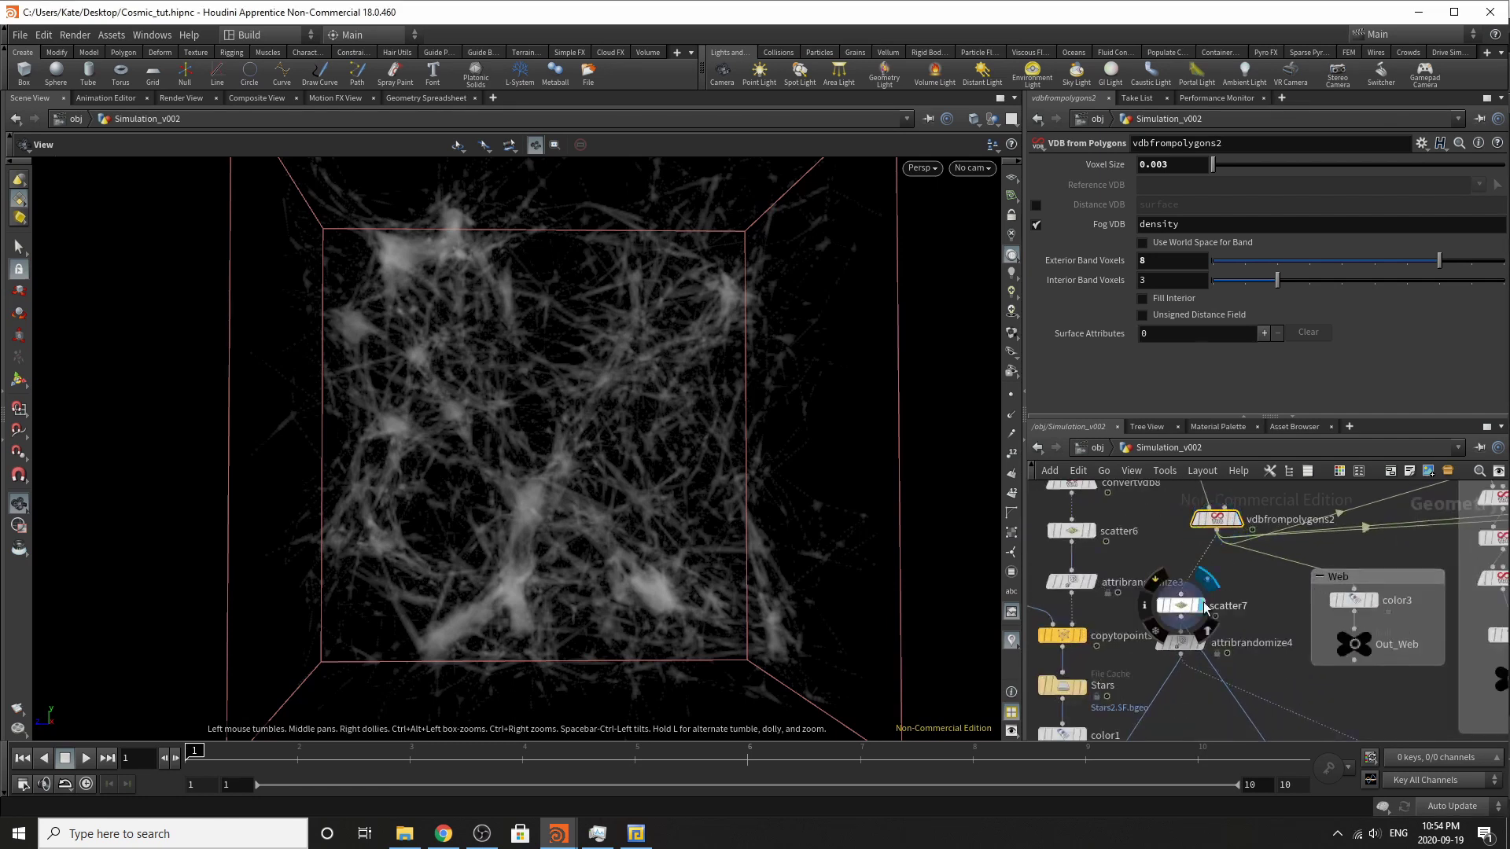
click(1178, 606)
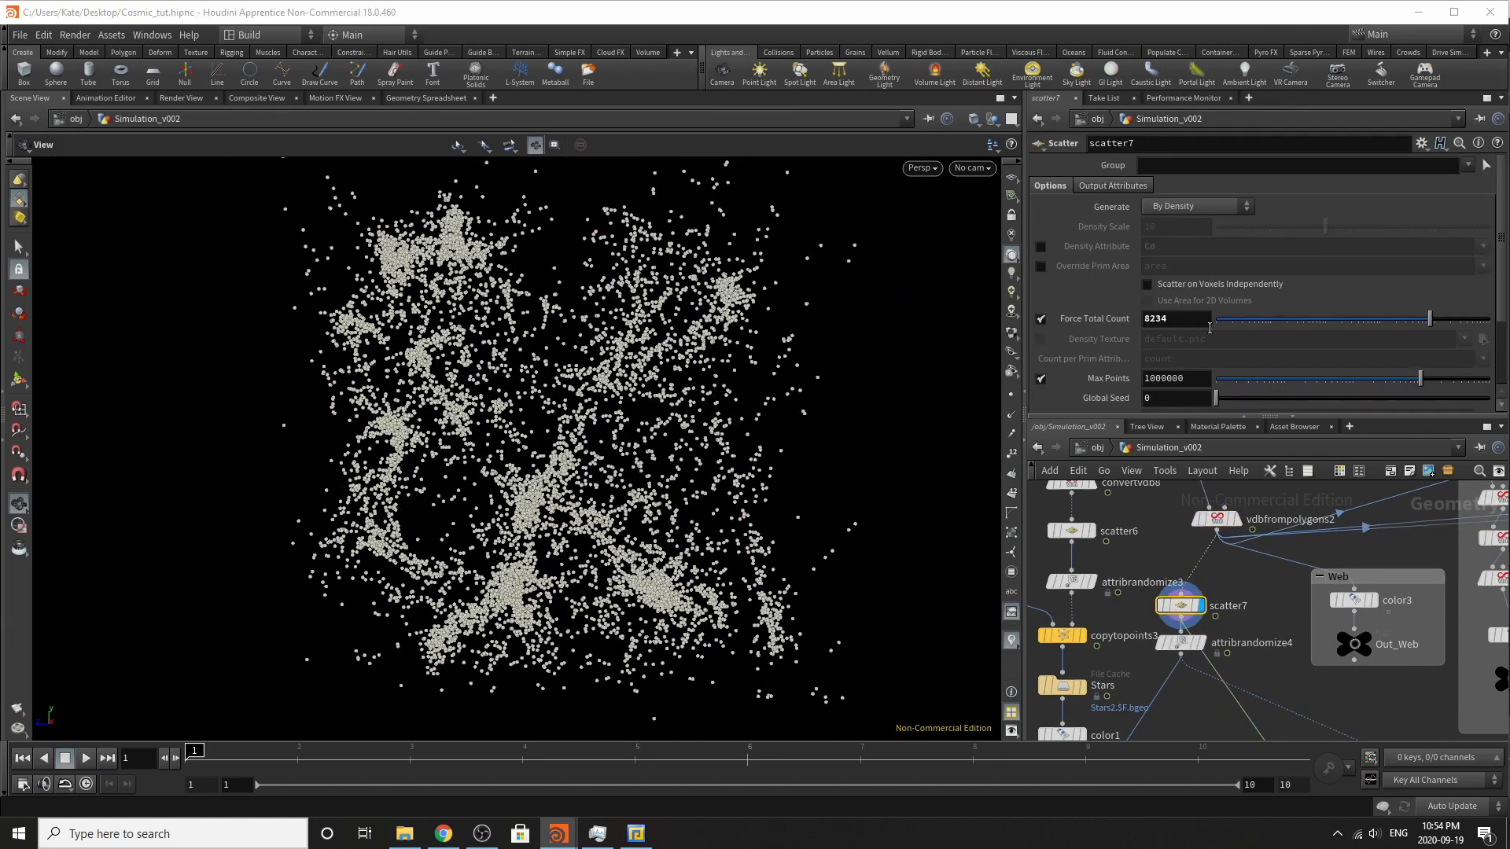
scroll(1230, 629, down, 2)
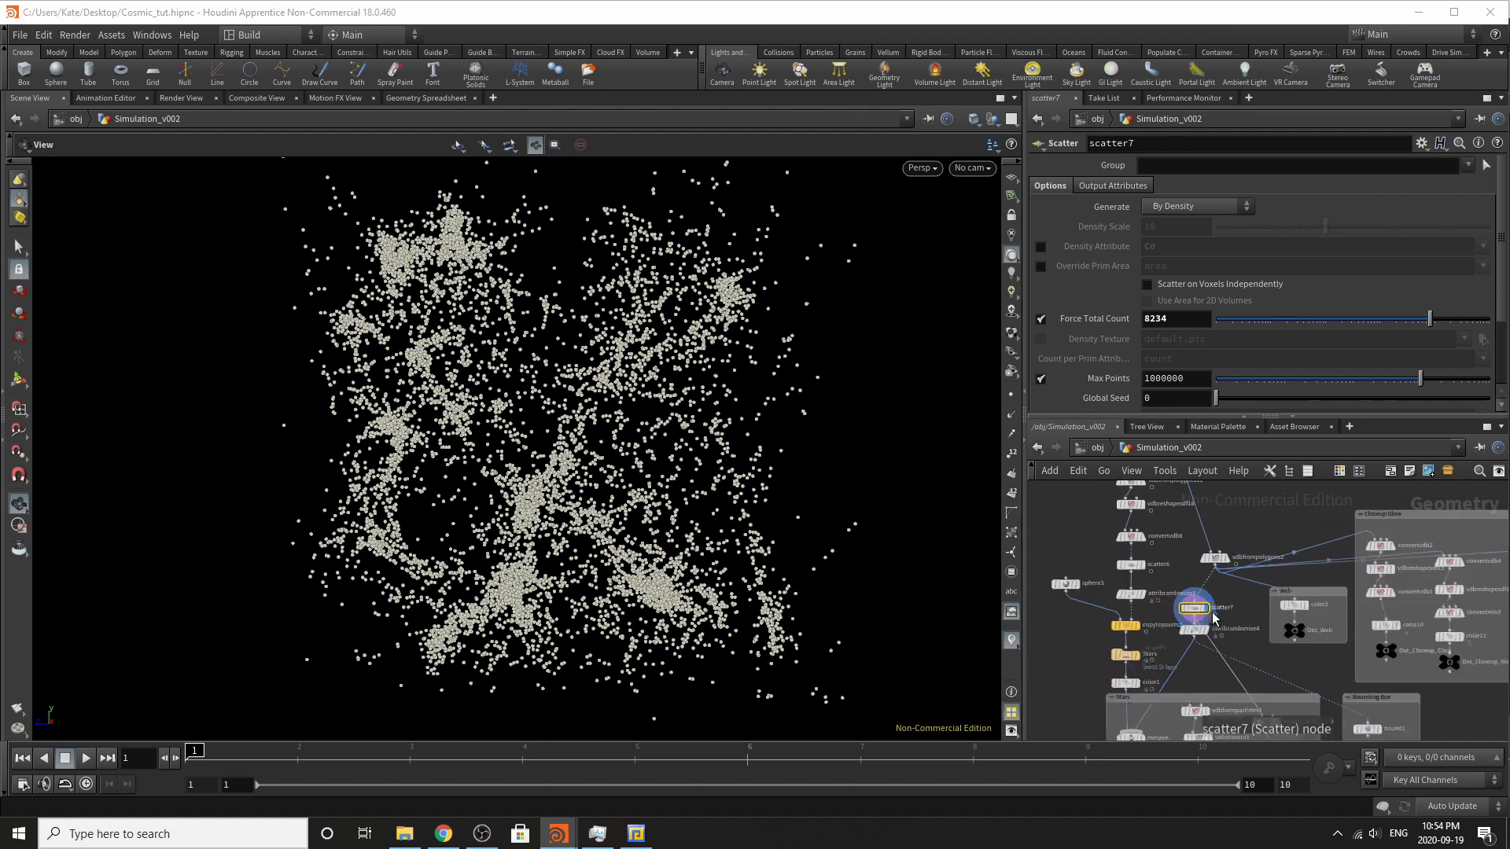
Display attribrandomize4 below scatter7 and set the first component of its pscale Max Value to 0.0004.
scroll(1203, 655, up, 2)
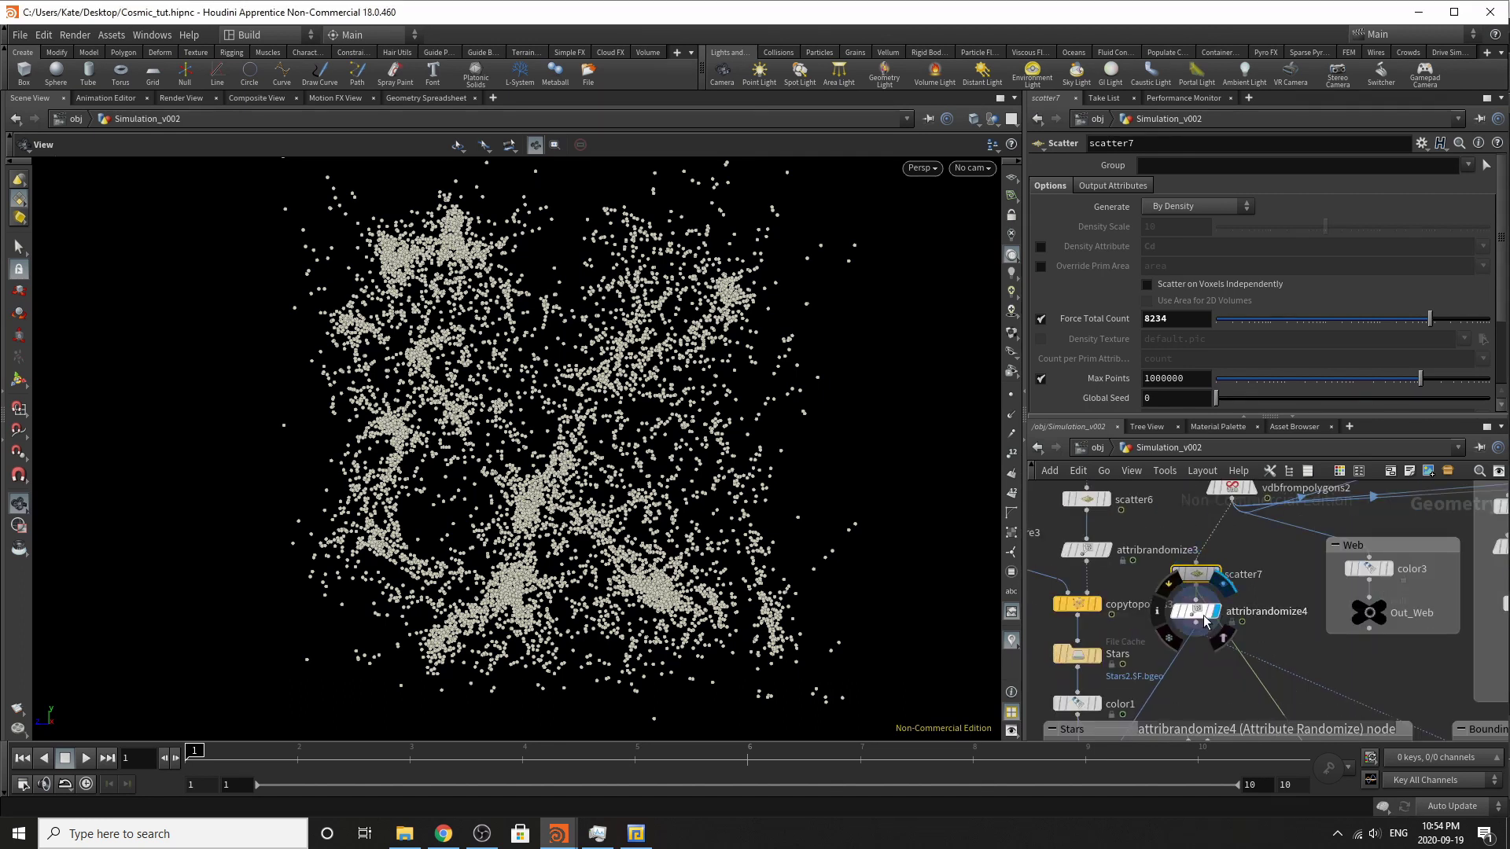
click(1195, 618)
drag(1195, 630, 1195, 640)
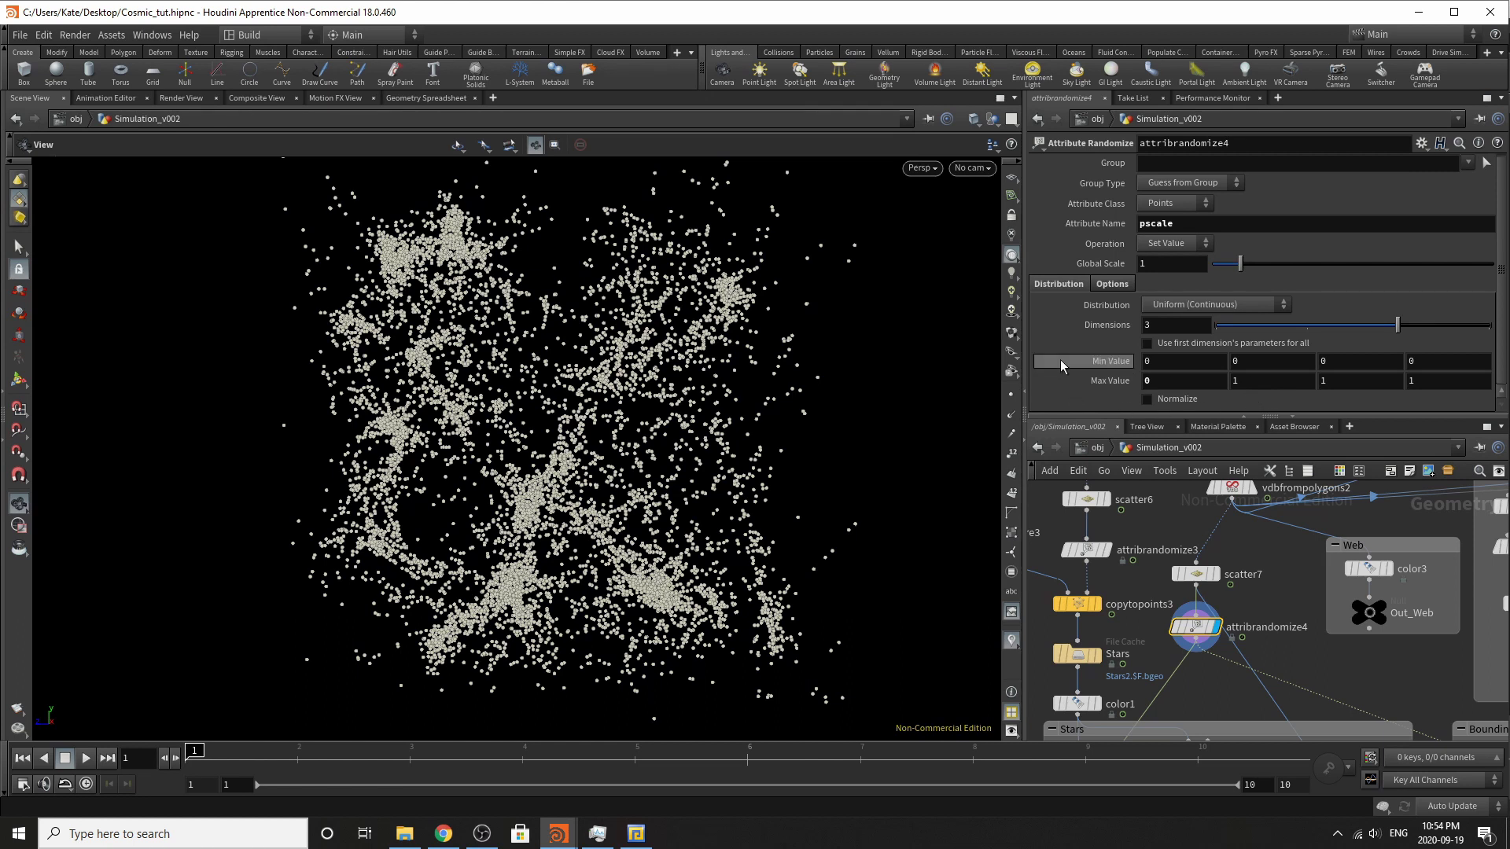
click(1177, 381)
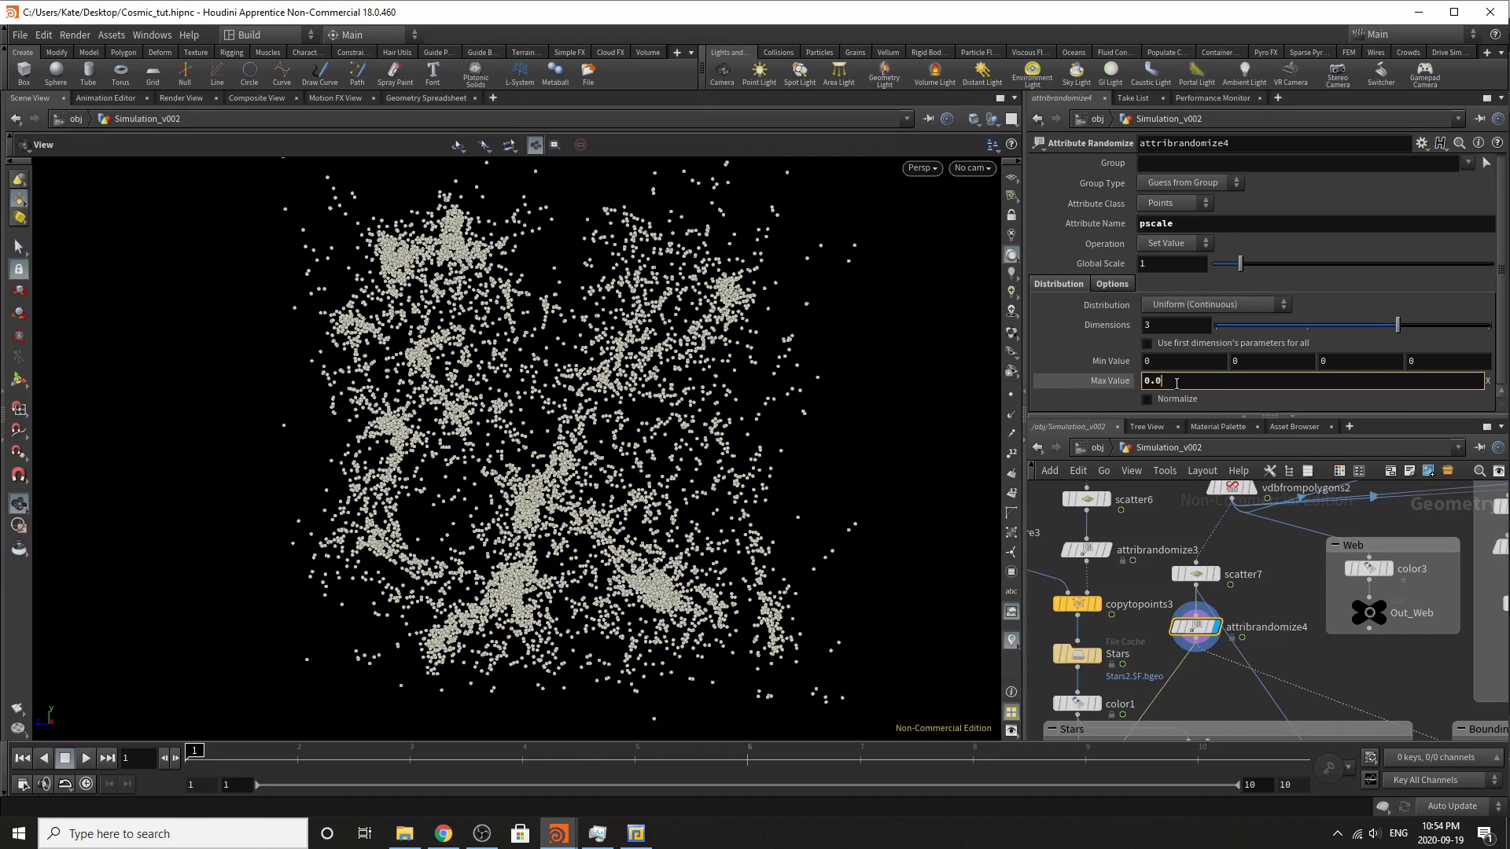
key(Return)
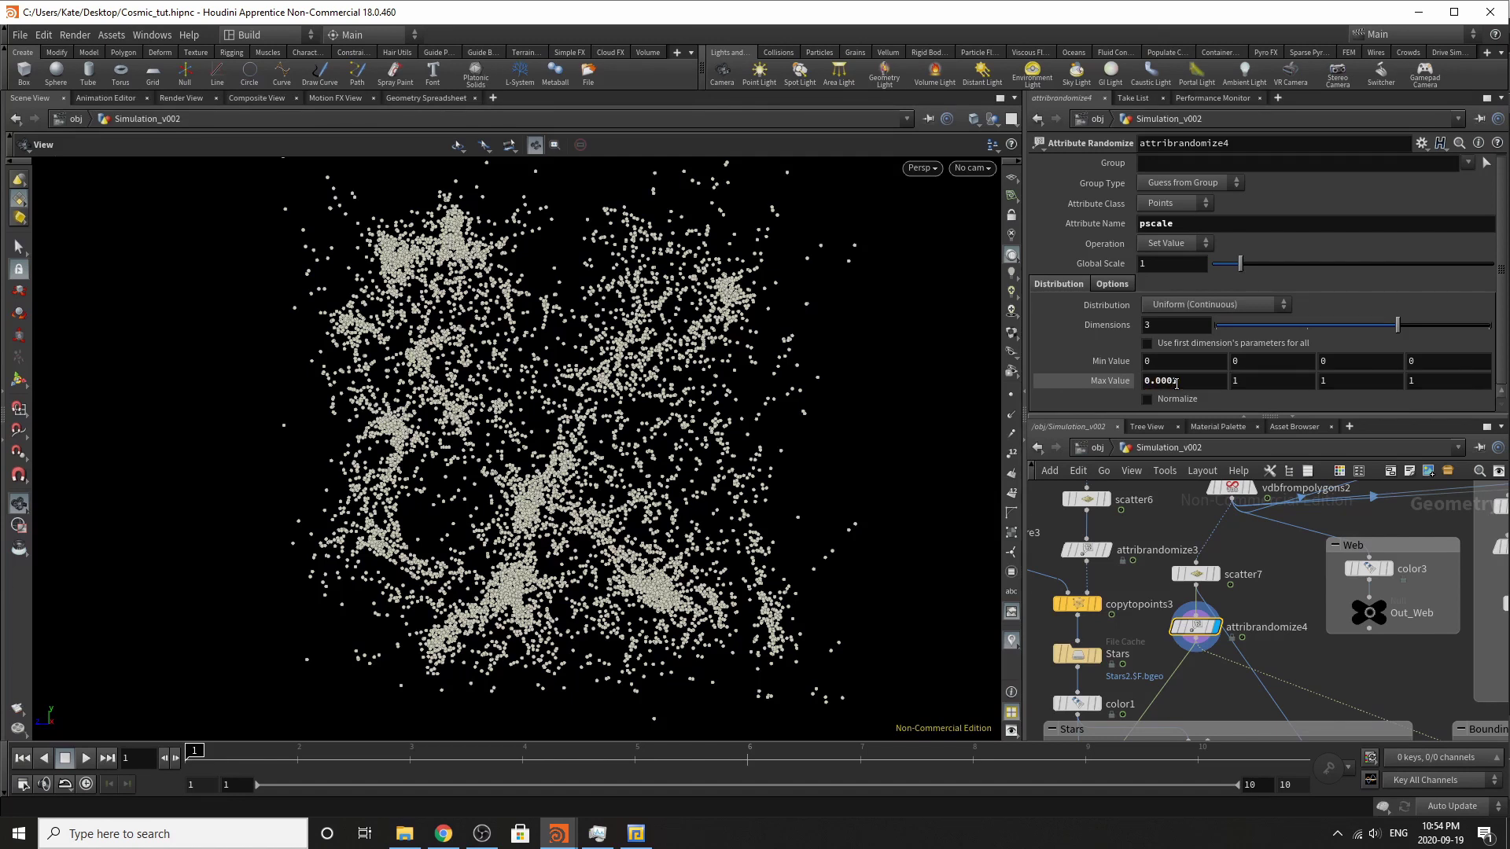
click(1177, 381)
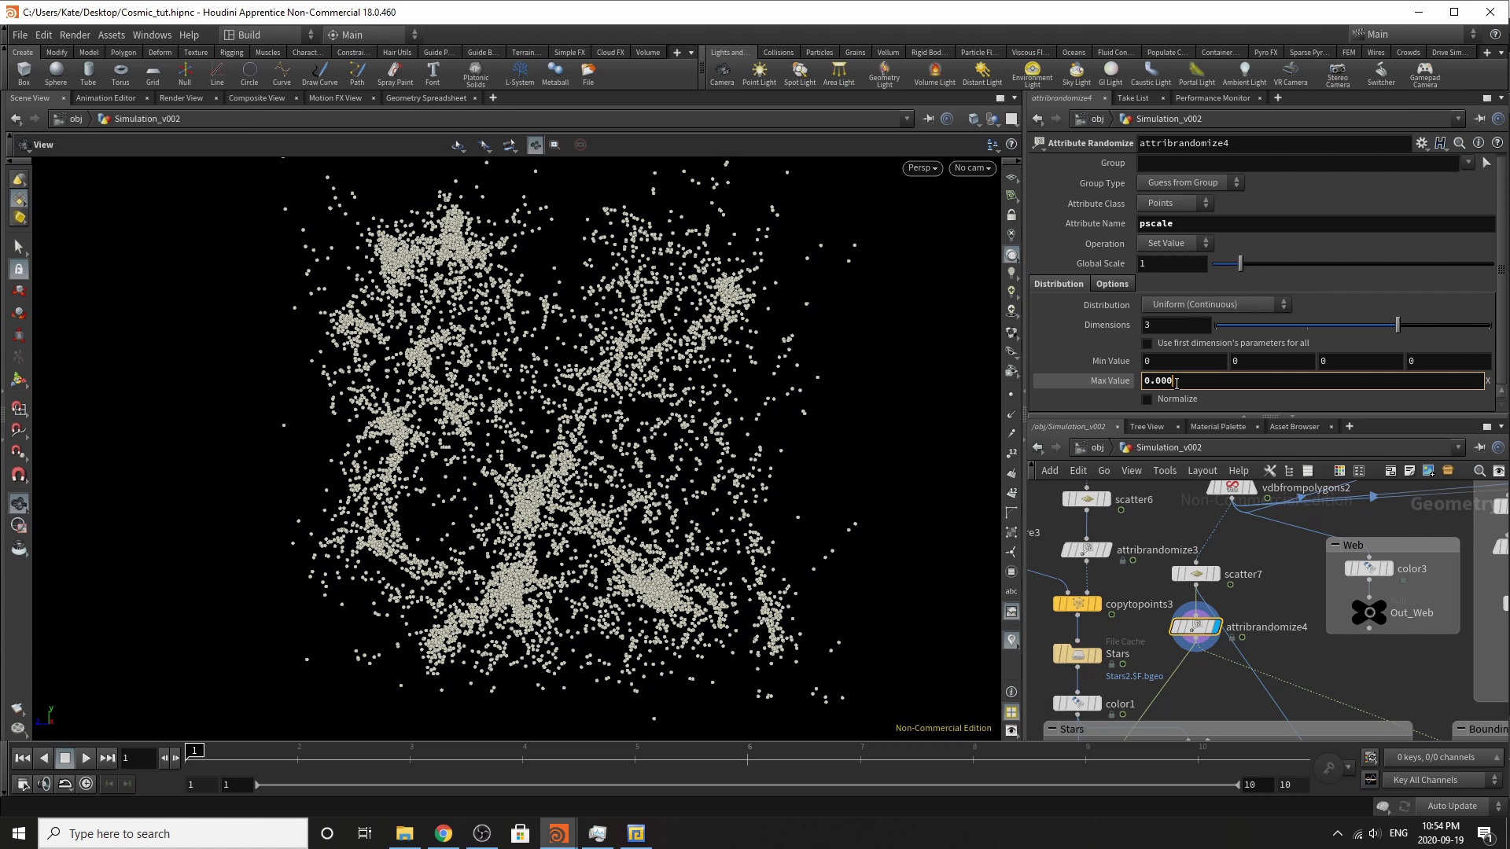
key(Return)
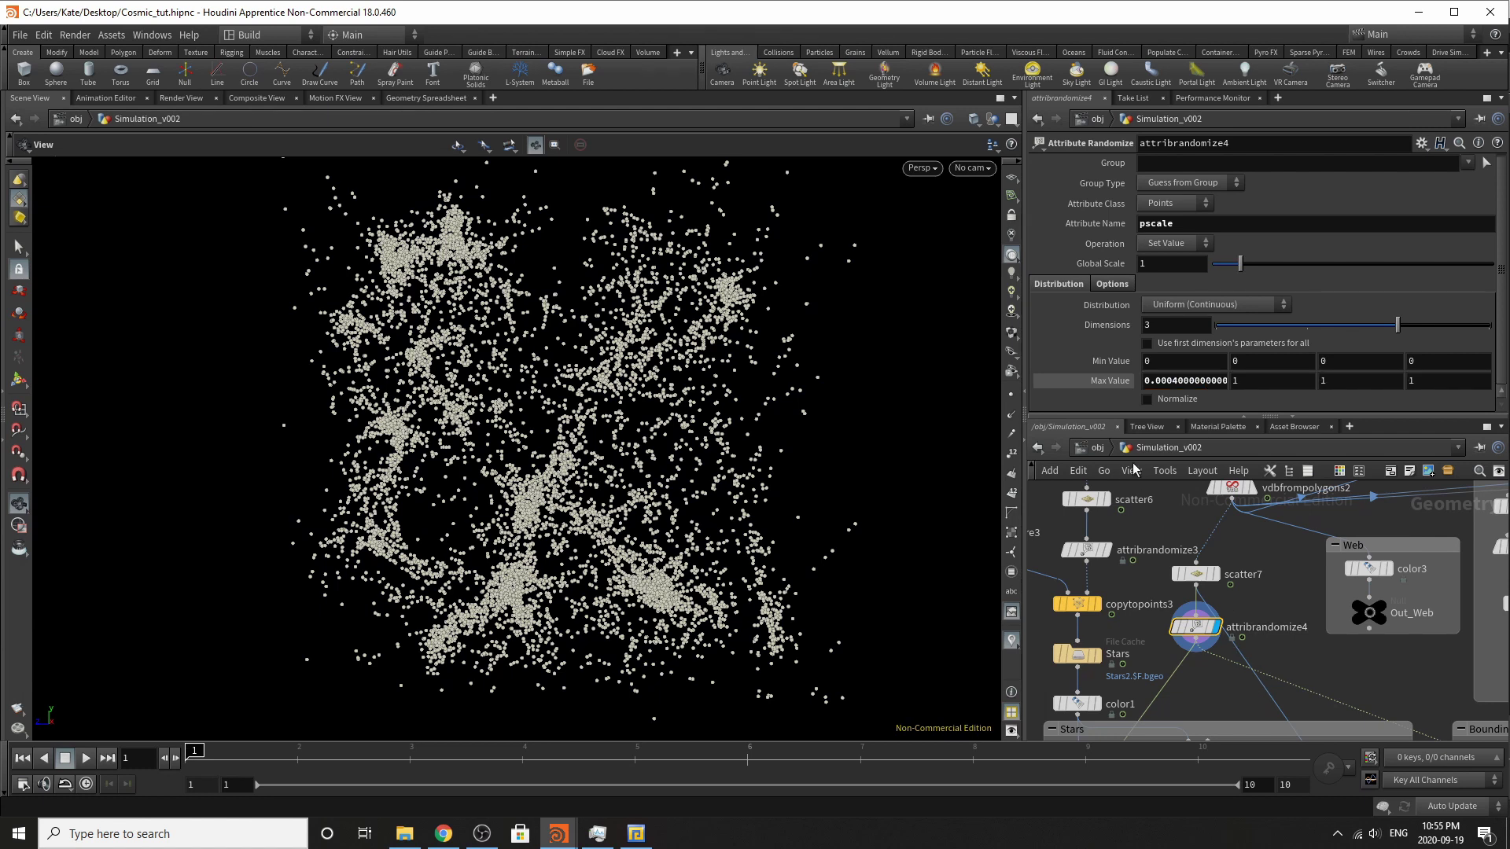
Display color4 and the Out_Stars null in the Stars network box and inspect their settings.
scroll(1156, 537, down, 5)
scroll(1133, 697, up, 3)
scroll(1132, 665, up, 3)
click(1147, 632)
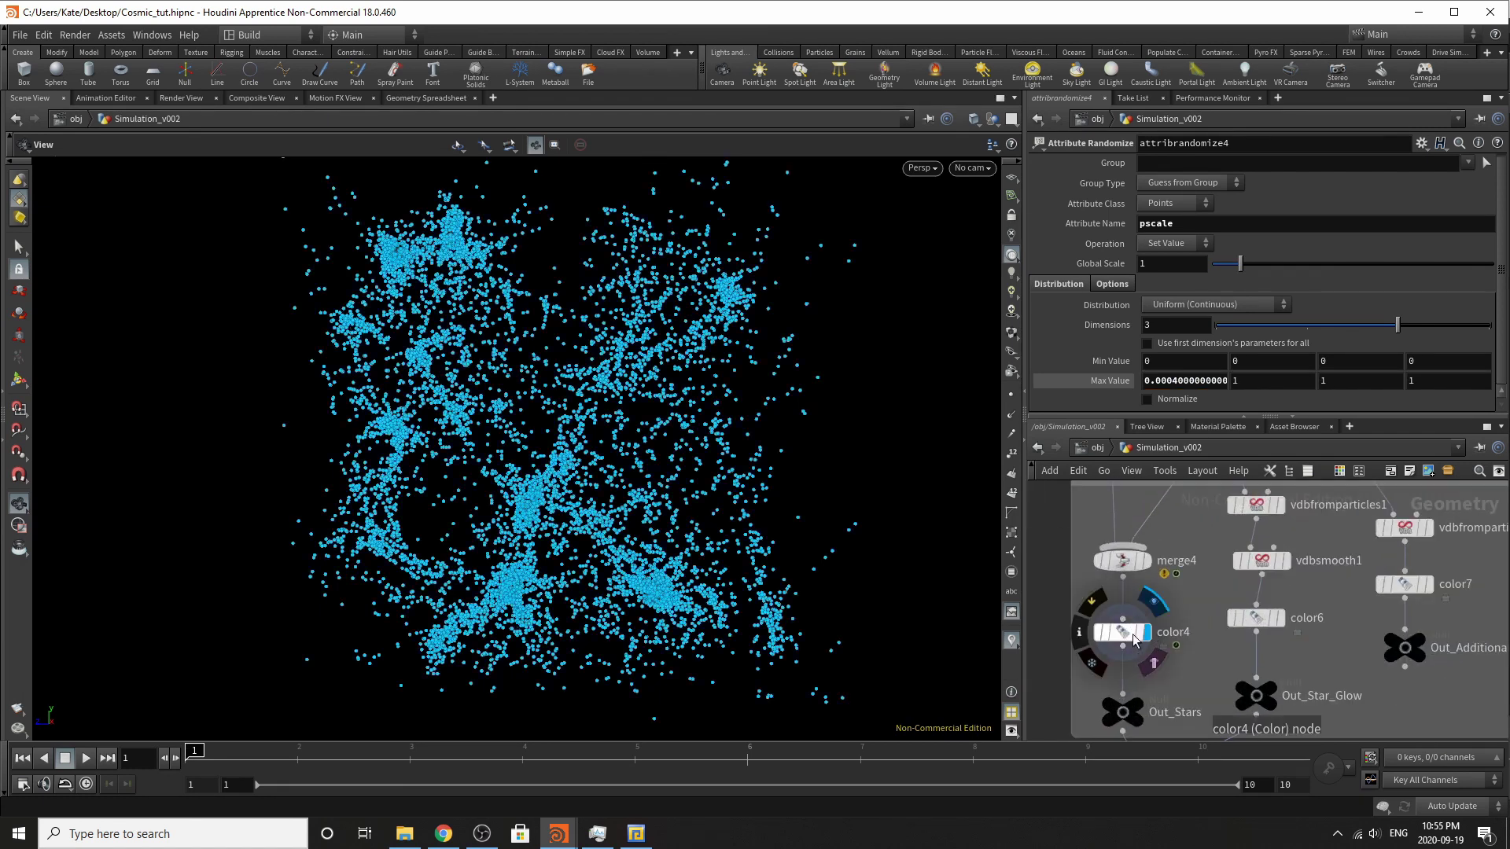
click(1121, 632)
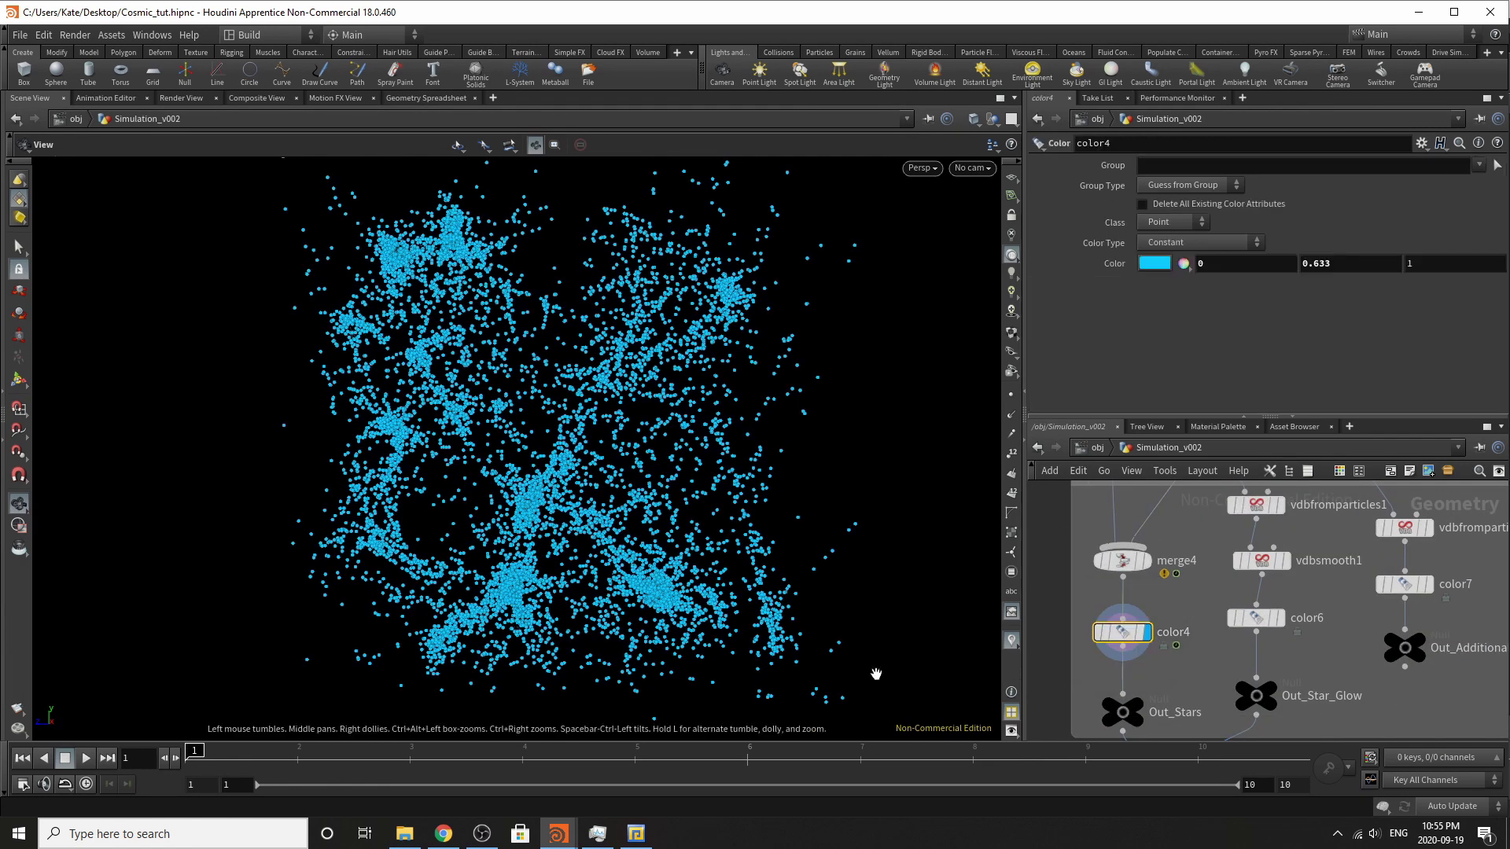
click(1138, 712)
drag(1138, 710, 1130, 695)
scroll(1133, 692, down, 5)
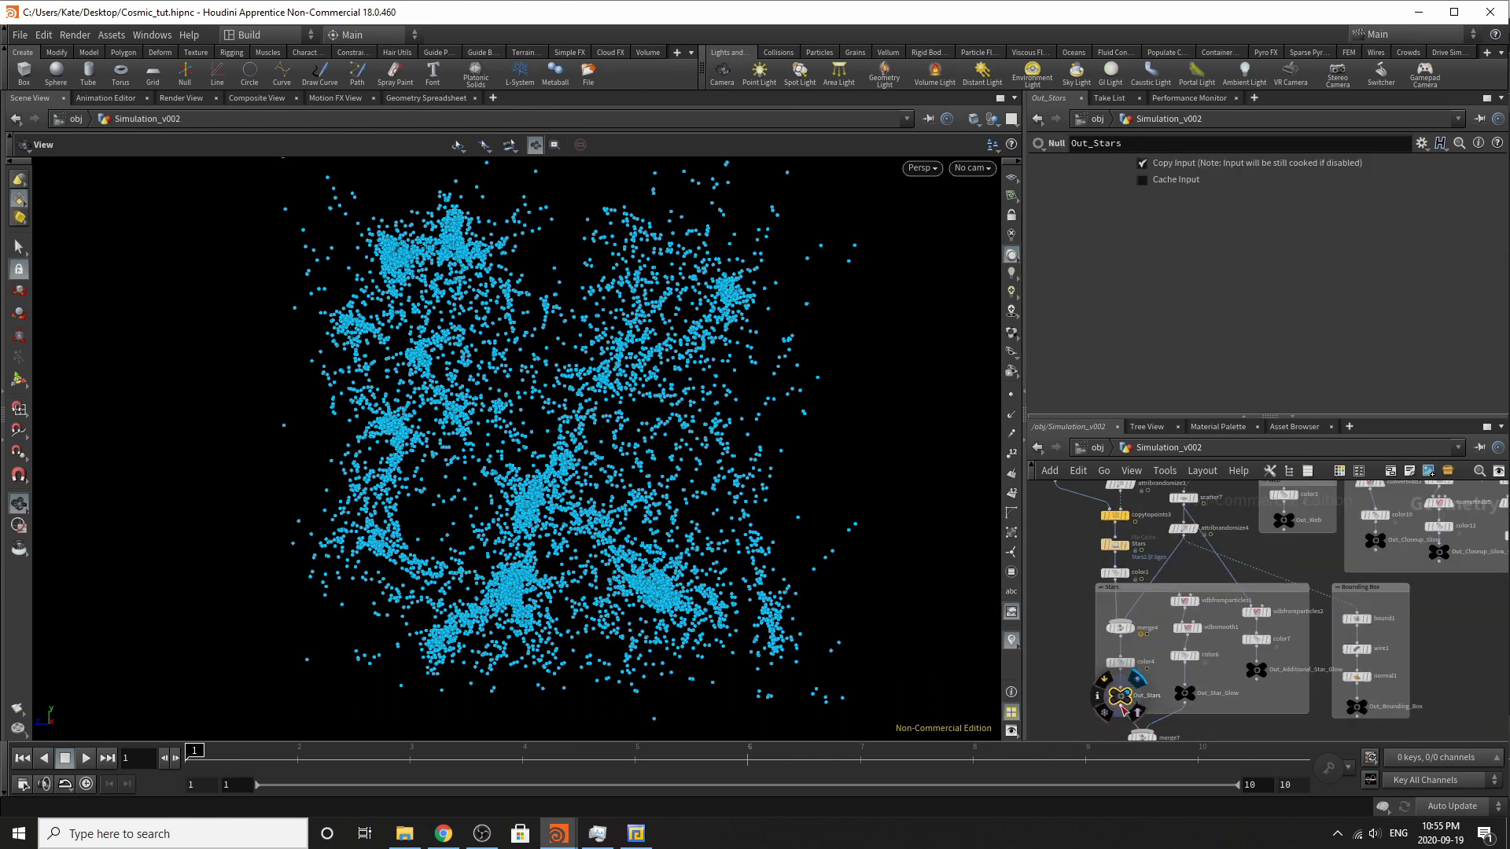
Display vdbfromparticles1 in the Stars network box and inspect its voxel size and point radius settings.
scroll(1172, 643, up, 3)
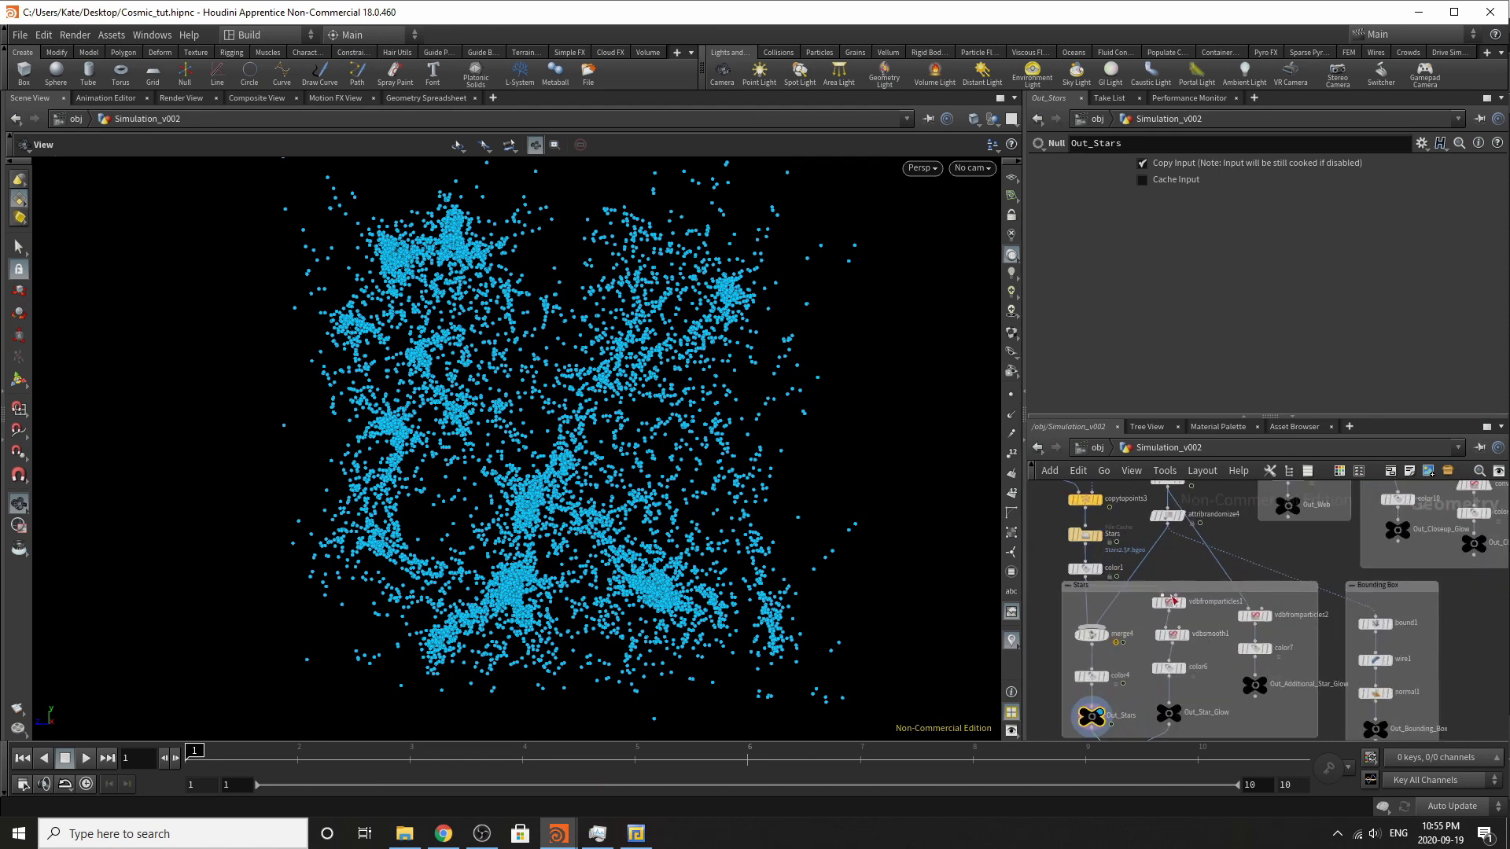
scroll(1167, 650, up, 3)
scroll(1166, 649, down, 1)
scroll(1187, 598, up, 4)
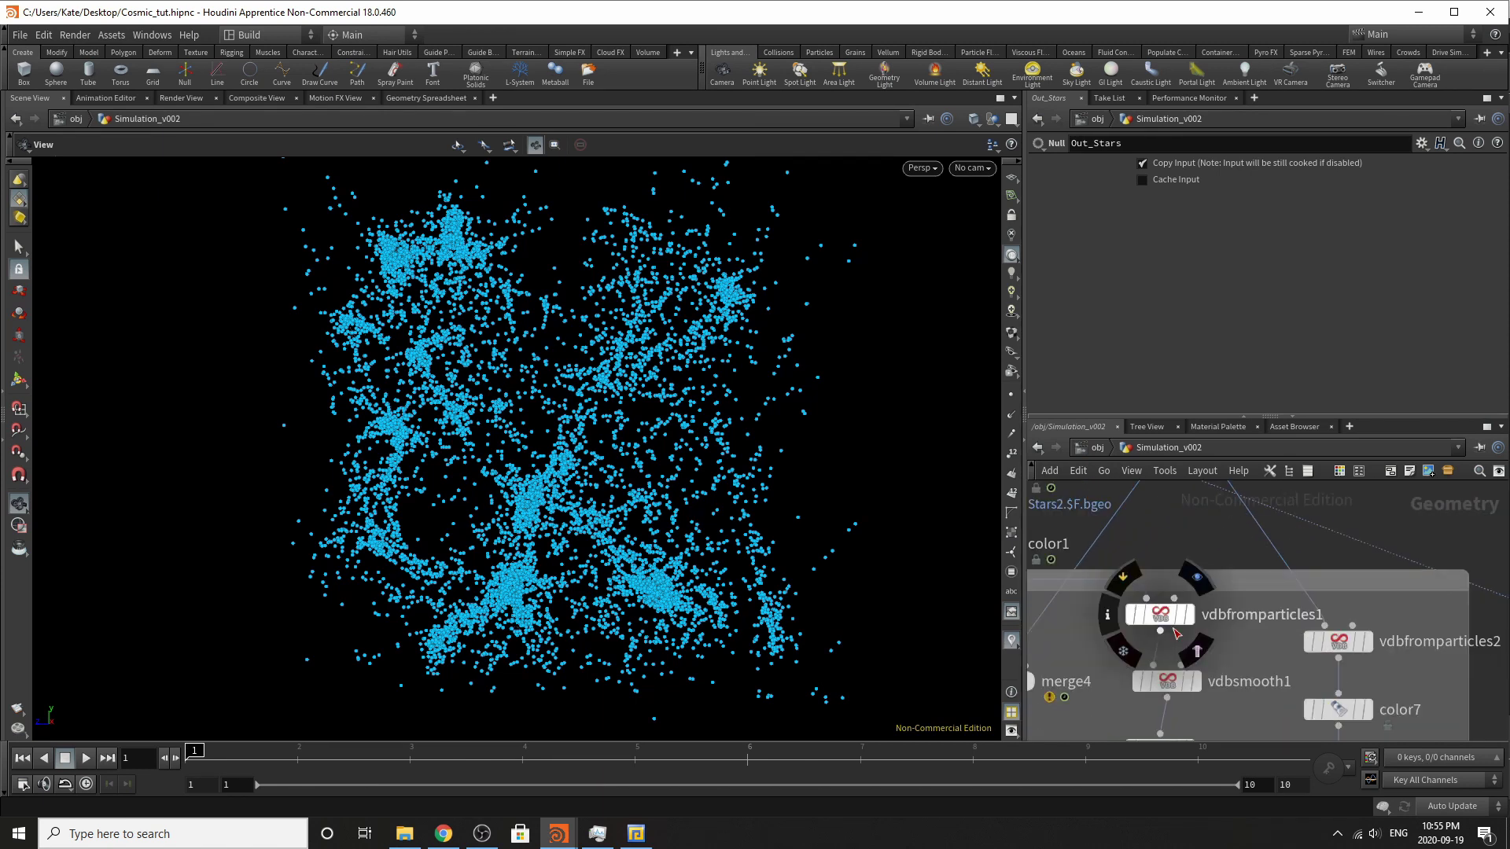
scroll(1328, 710, down, 3)
scroll(1246, 659, up, 2)
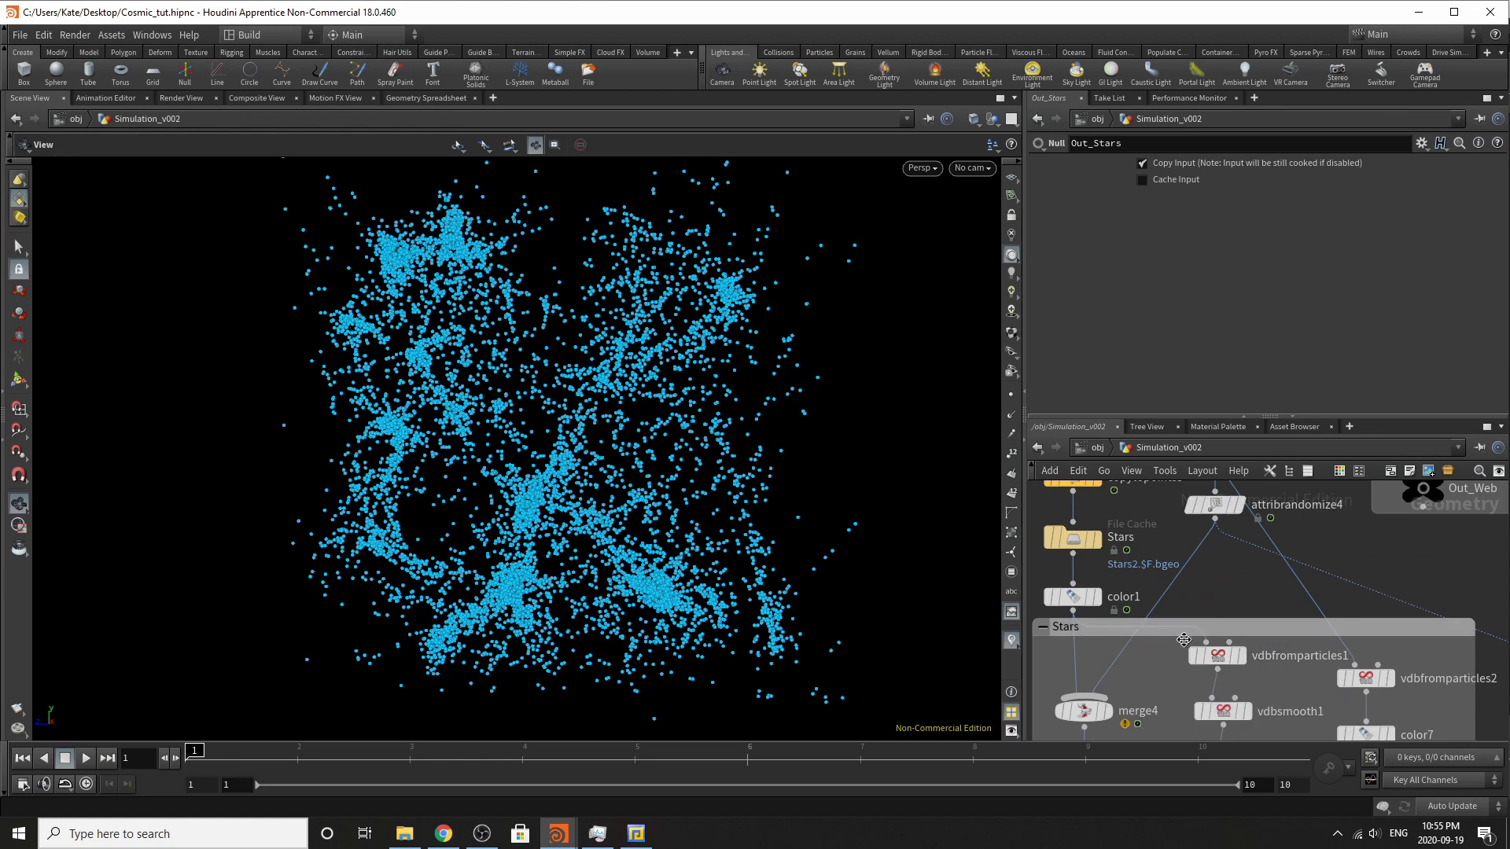
drag(1239, 659, 1222, 670)
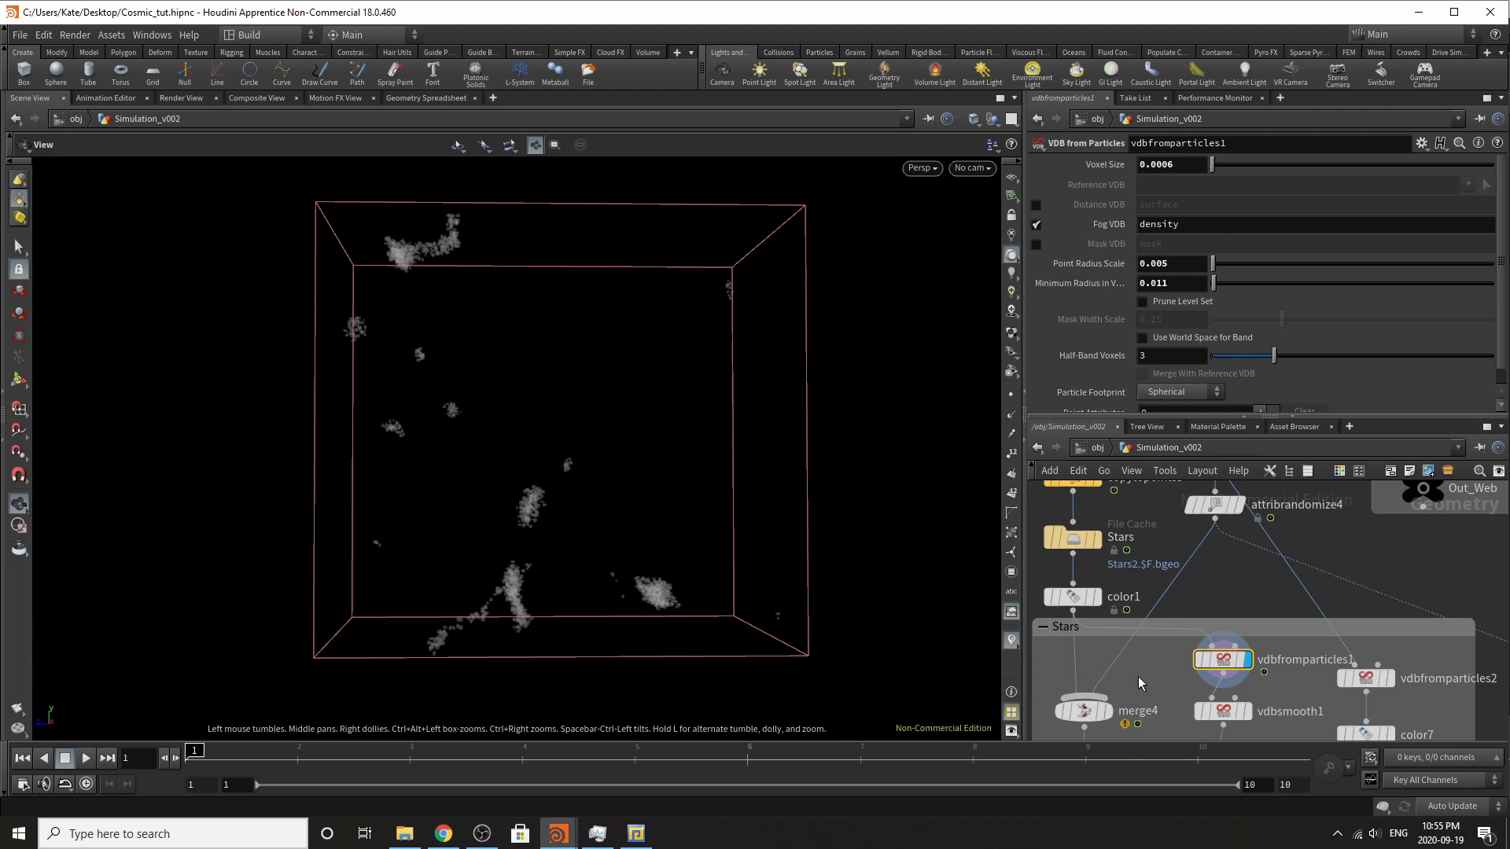
Display vdbsmooth1 below vdbfromparticles1 and inspect its smoothing settings.
scroll(1163, 669, up, 4)
mouse_move(1195, 629)
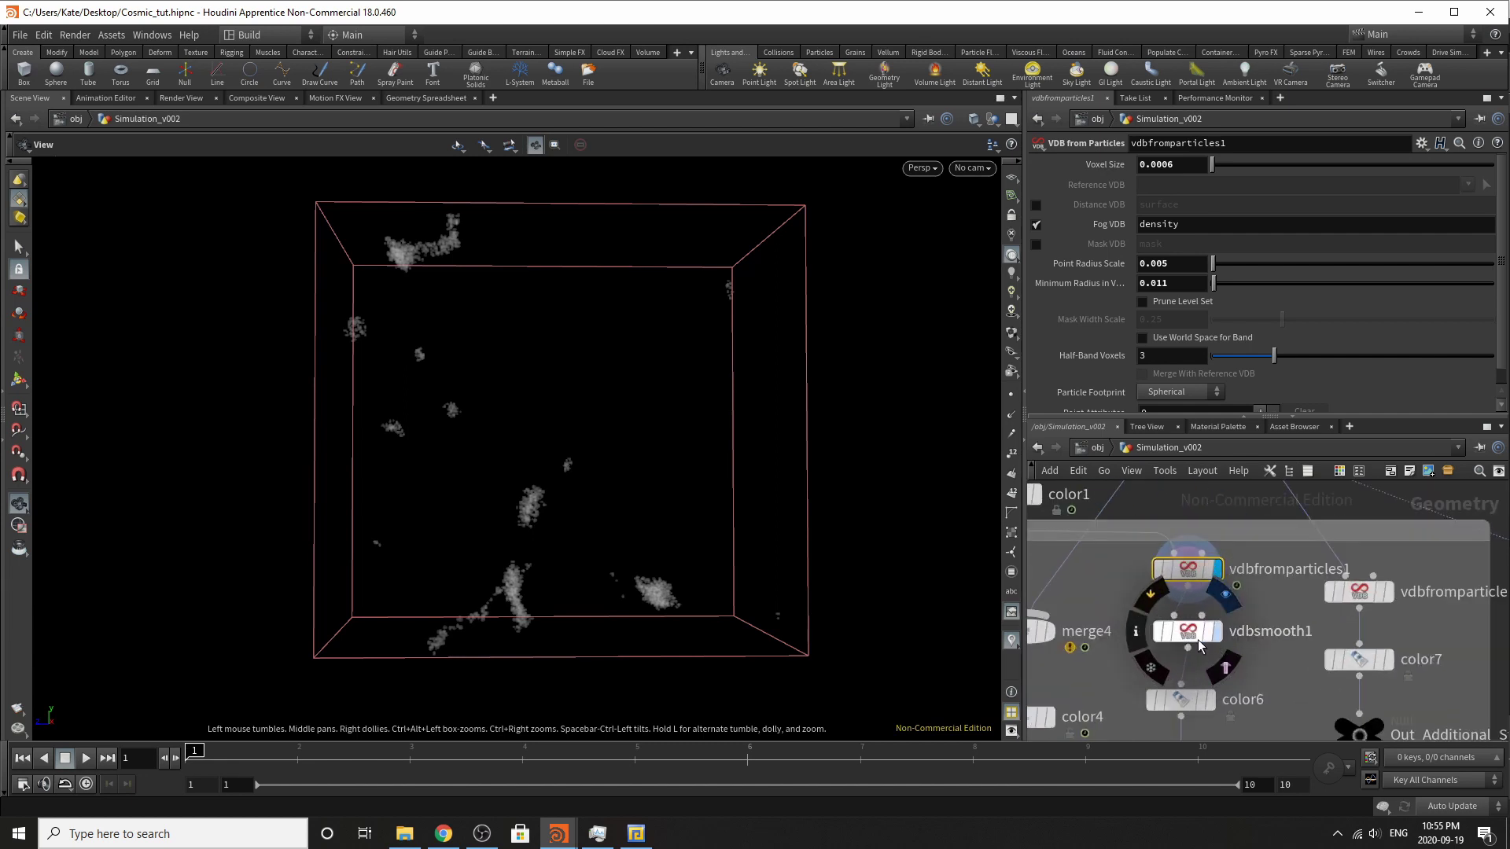
click(1191, 635)
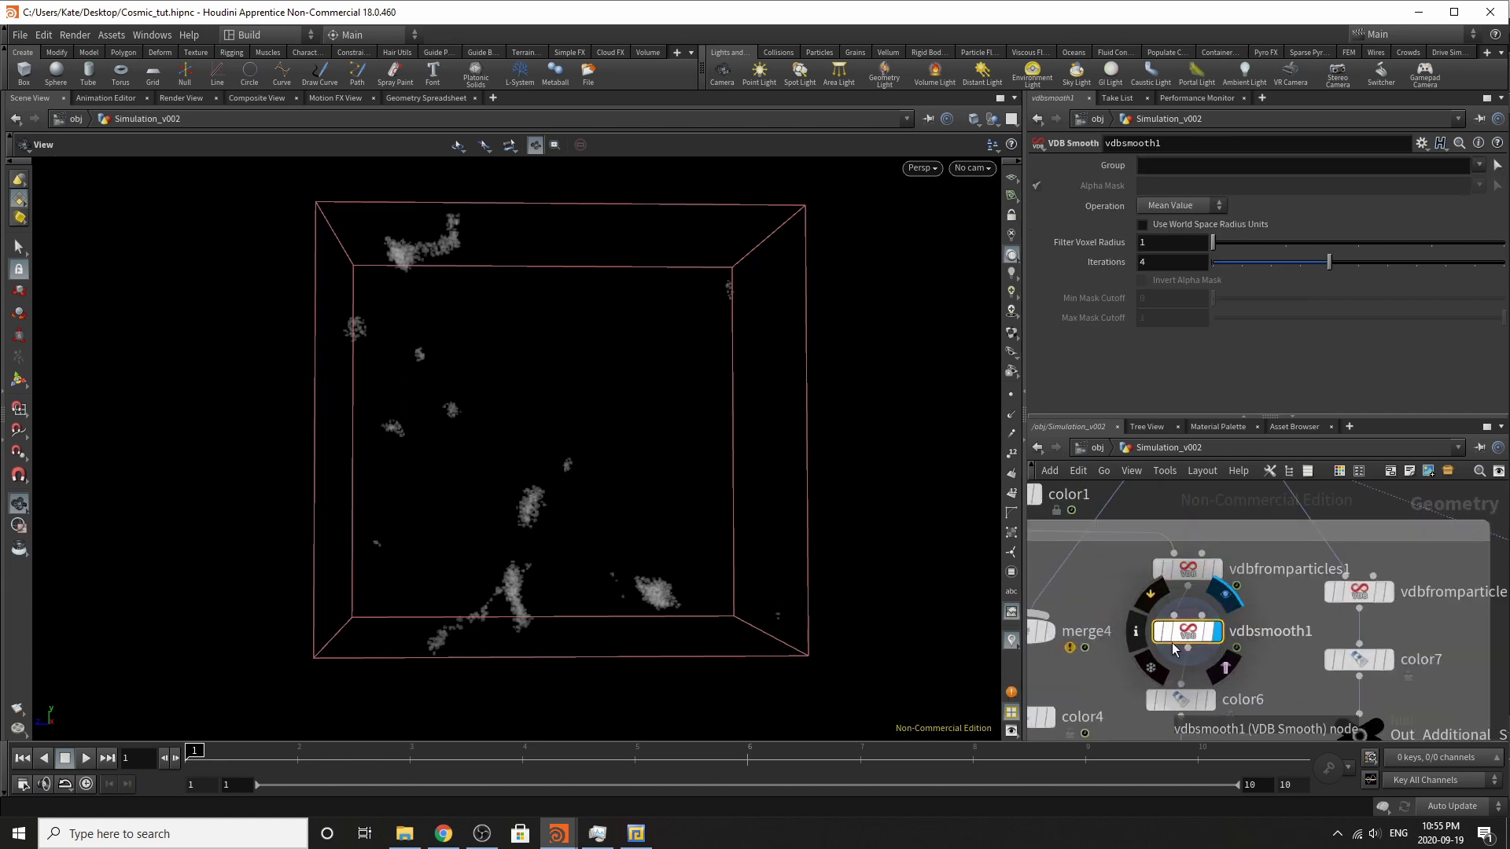
Display color6 to inspect the star glow color, and select the Out_Star_Glow null below it.
middle_drag(1210, 665, 1157, 605)
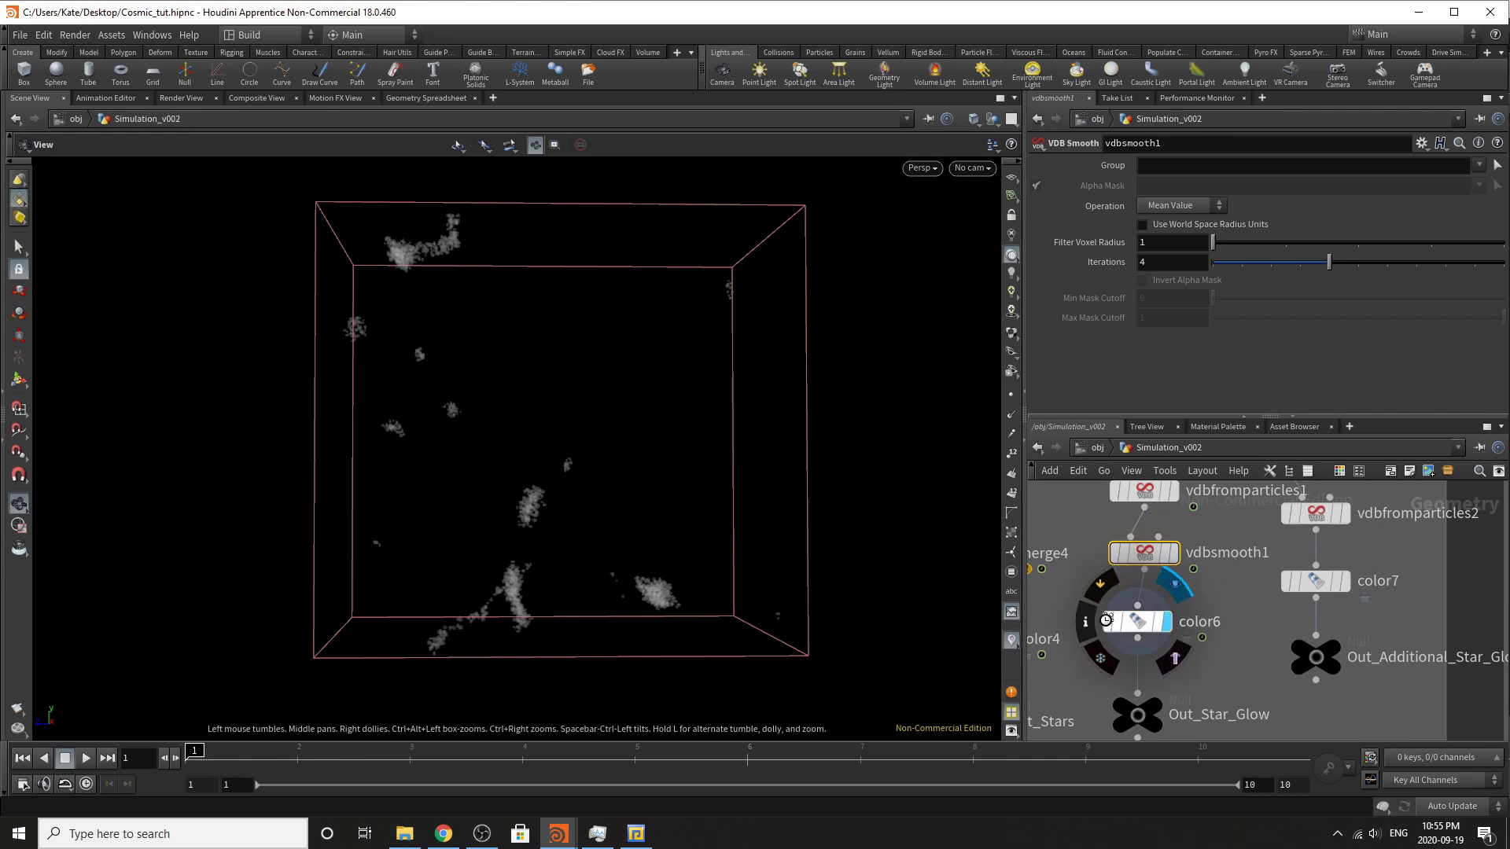
click(1167, 621)
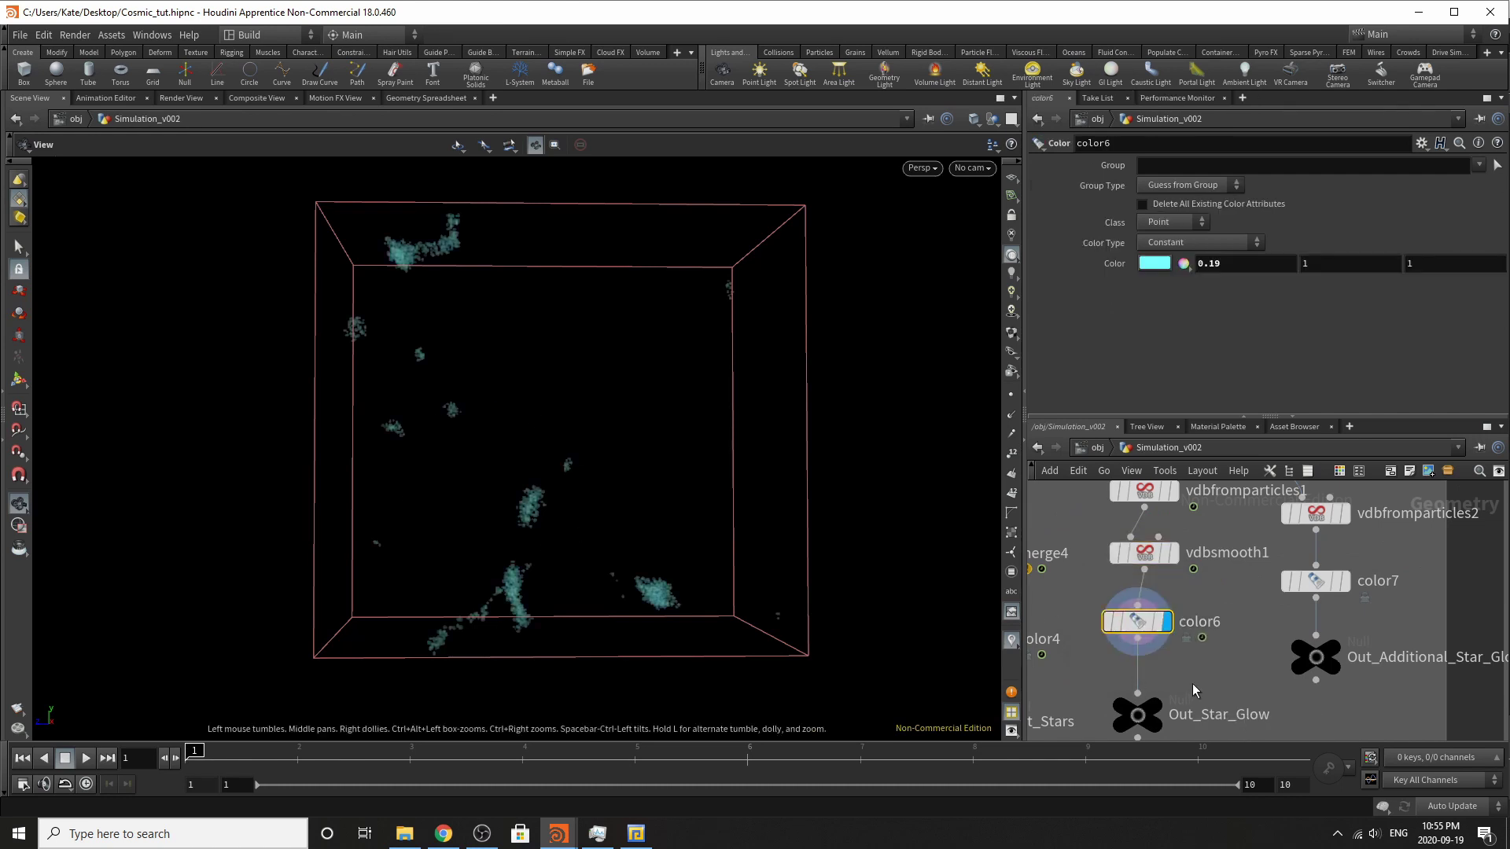
middle_drag(1193, 684, 1244, 640)
scroll(1244, 640, up, 1)
click(1171, 684)
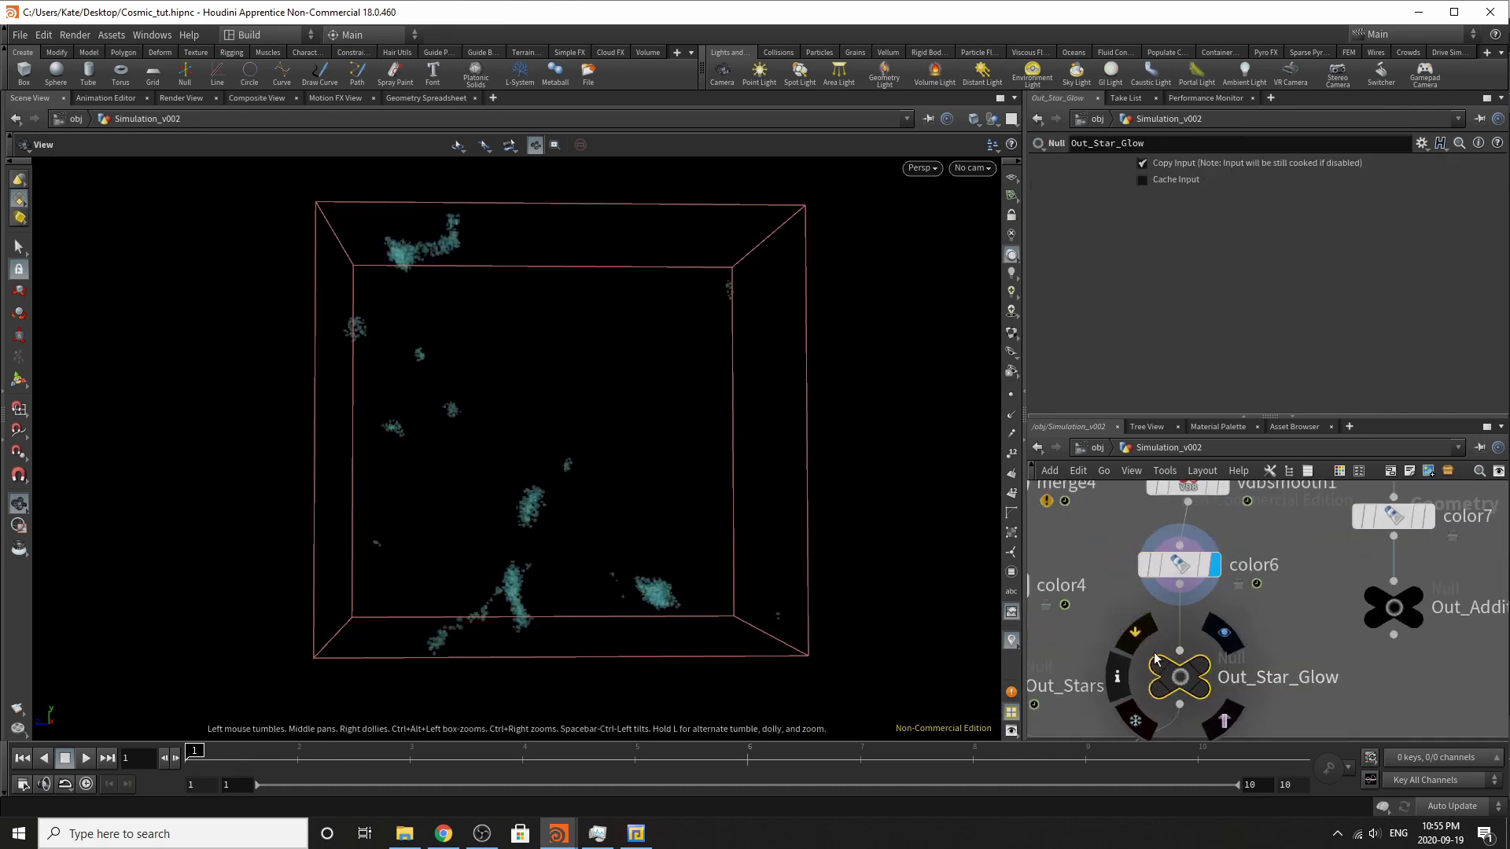
Display scatter7 again to view the points feeding the additional star glow branch.
scroll(1172, 682, down, 6)
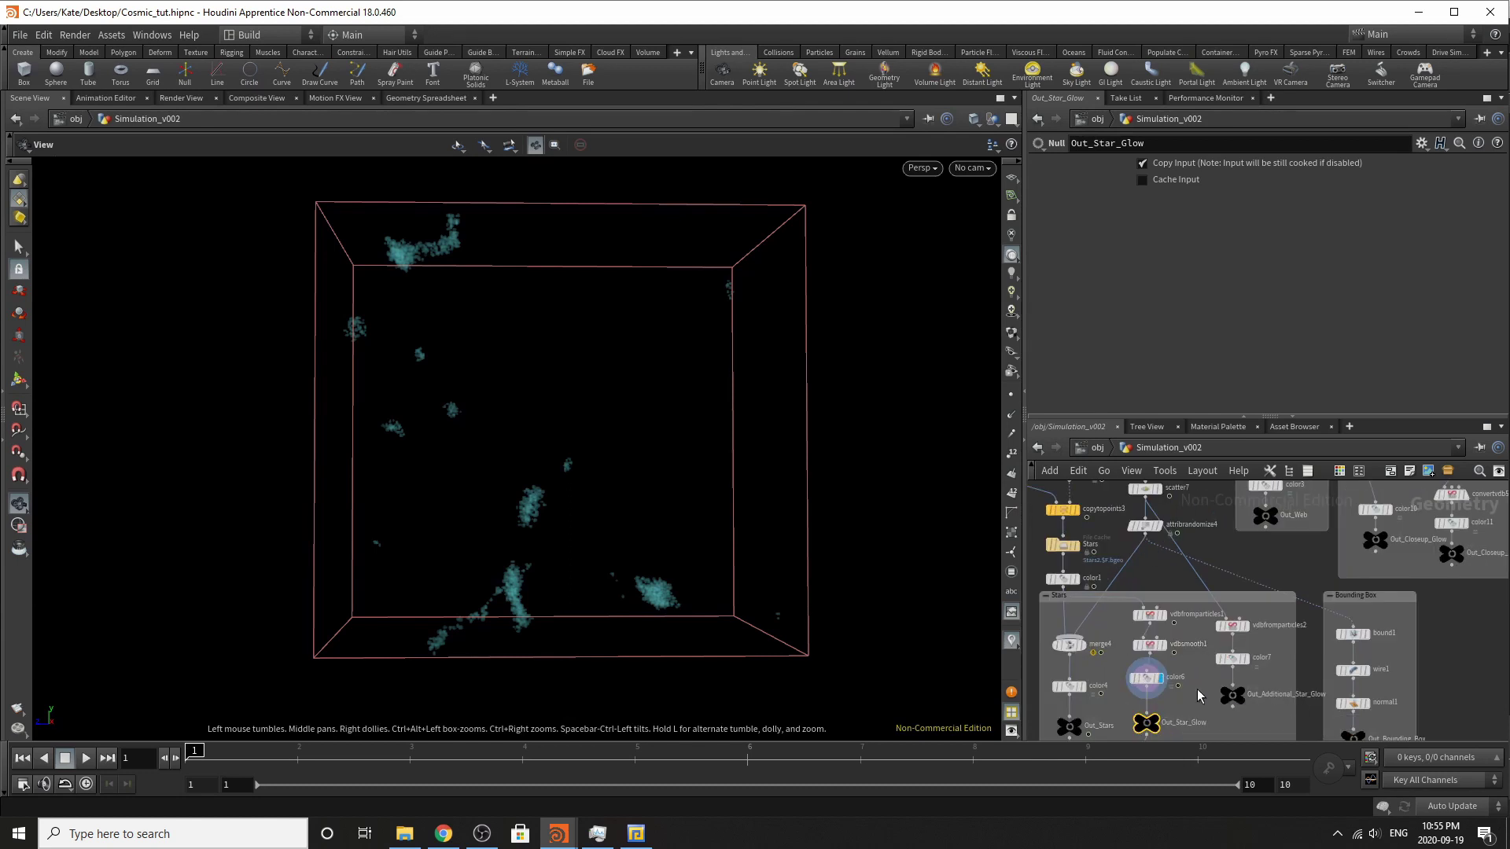
scroll(1211, 690, up, 2)
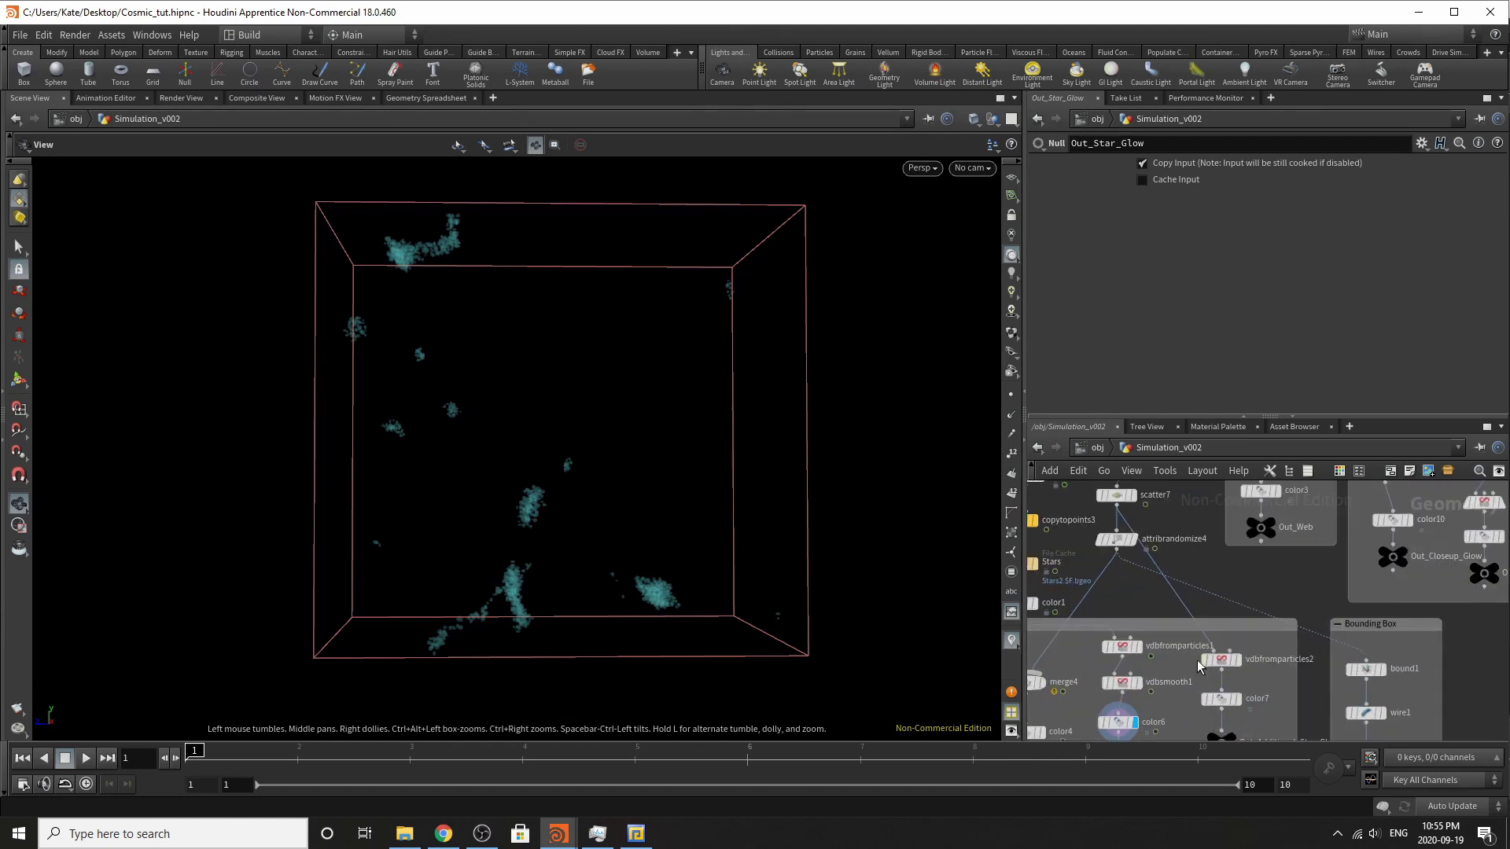
scroll(1198, 661, down, 2)
scroll(1154, 568, up, 2)
click(1151, 536)
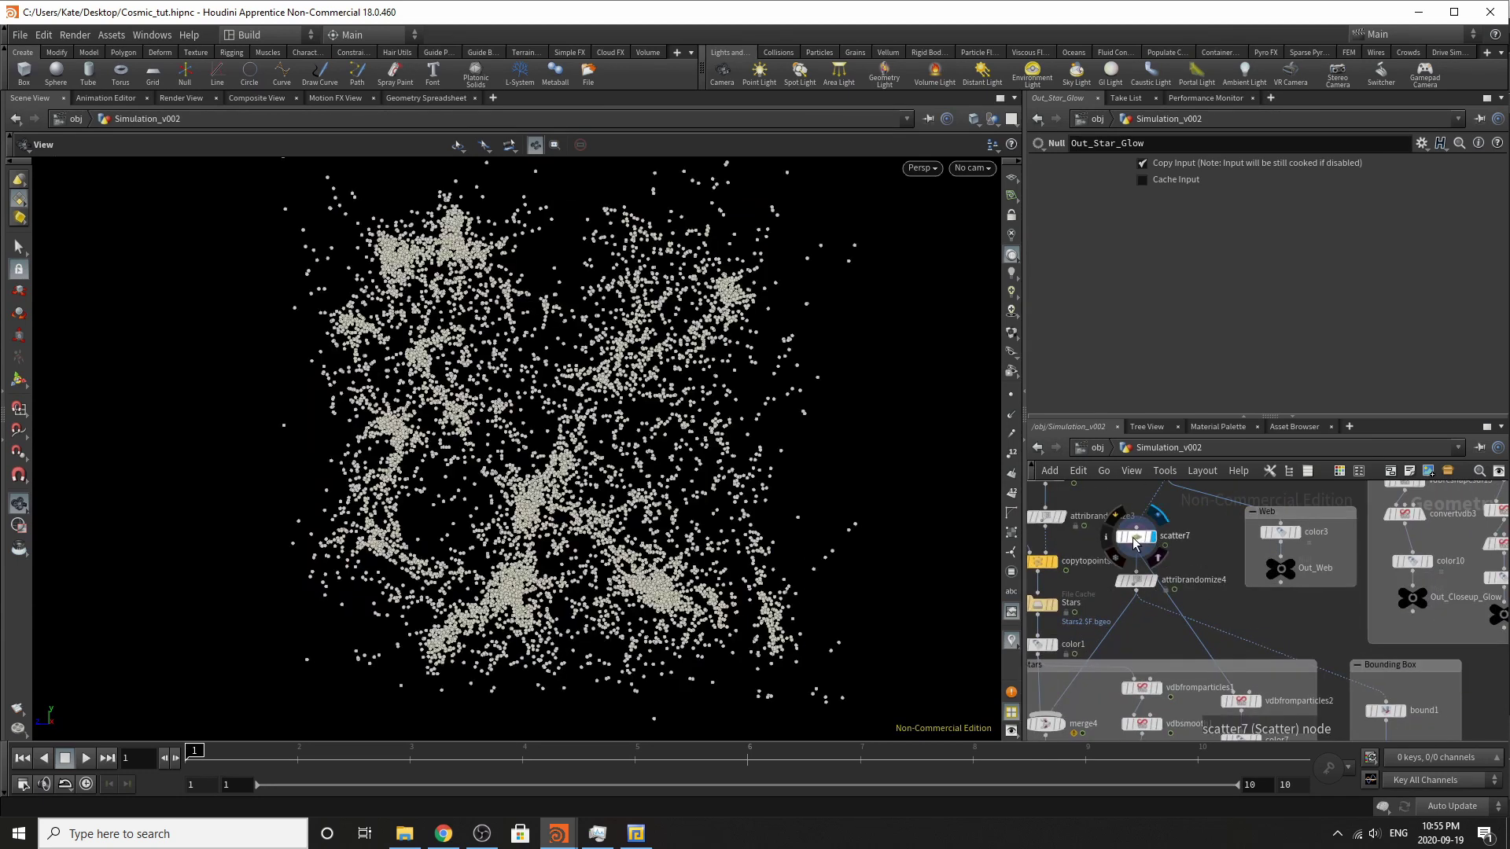
Display vdbfromparticles2 in the Stars network box and inspect its voxel size and radius settings.
middle_drag(1266, 733, 1232, 675)
scroll(1232, 675, up, 1)
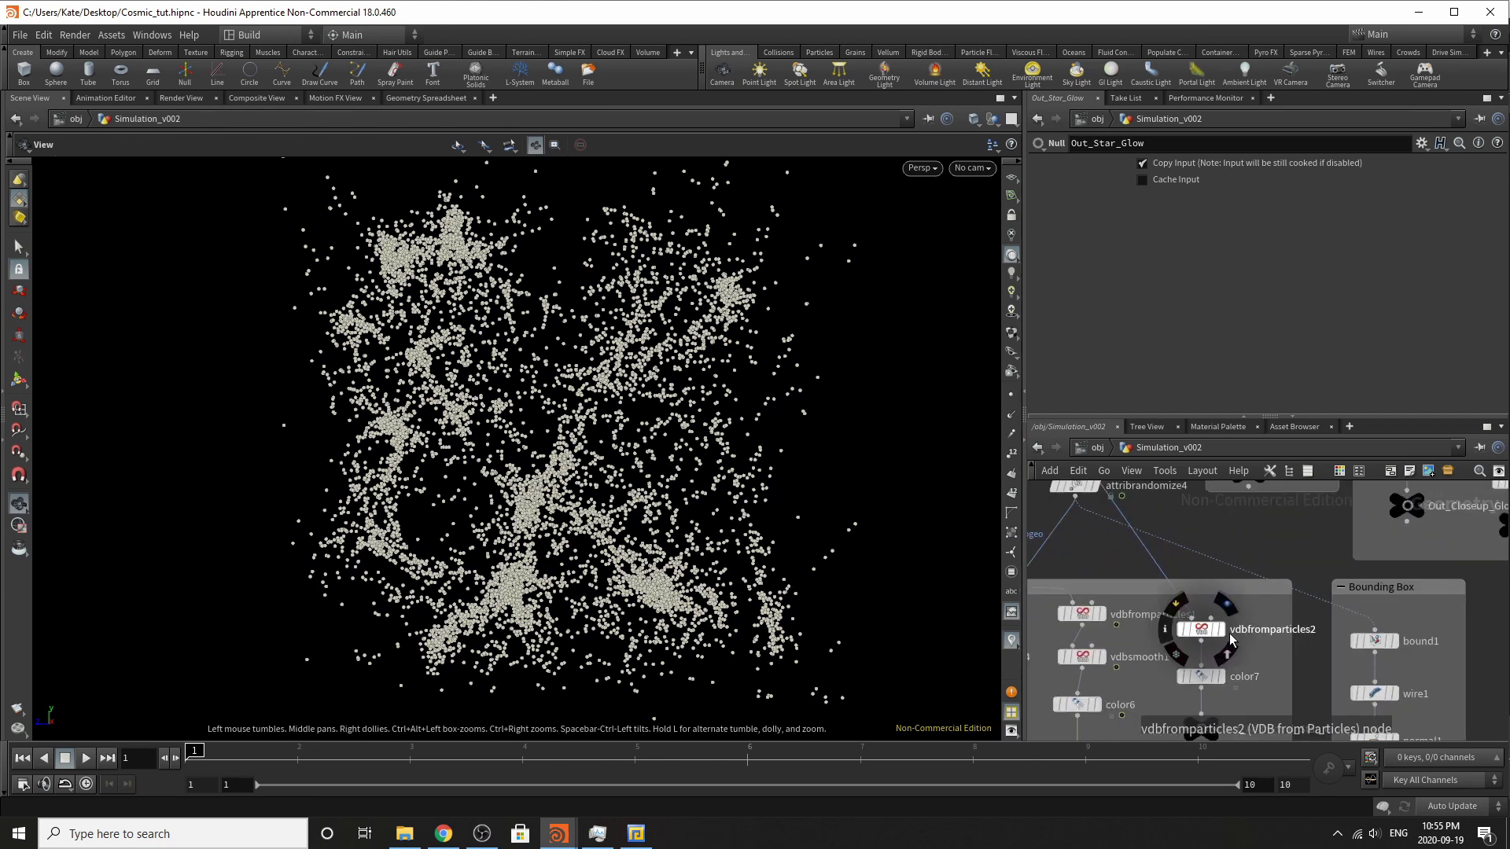
scroll(1227, 638, up, 2)
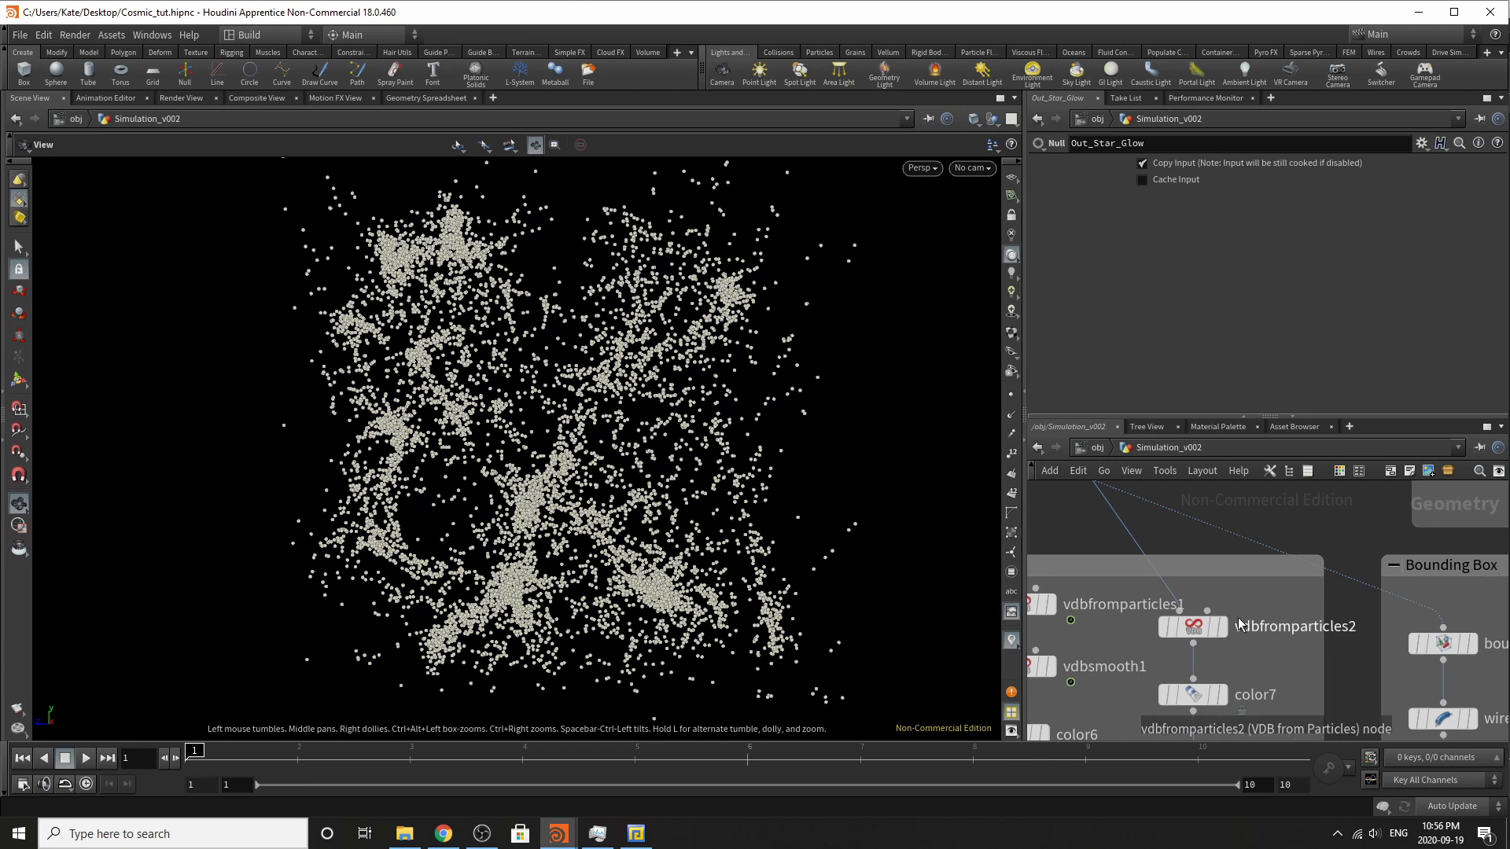
mouse_move(1193, 637)
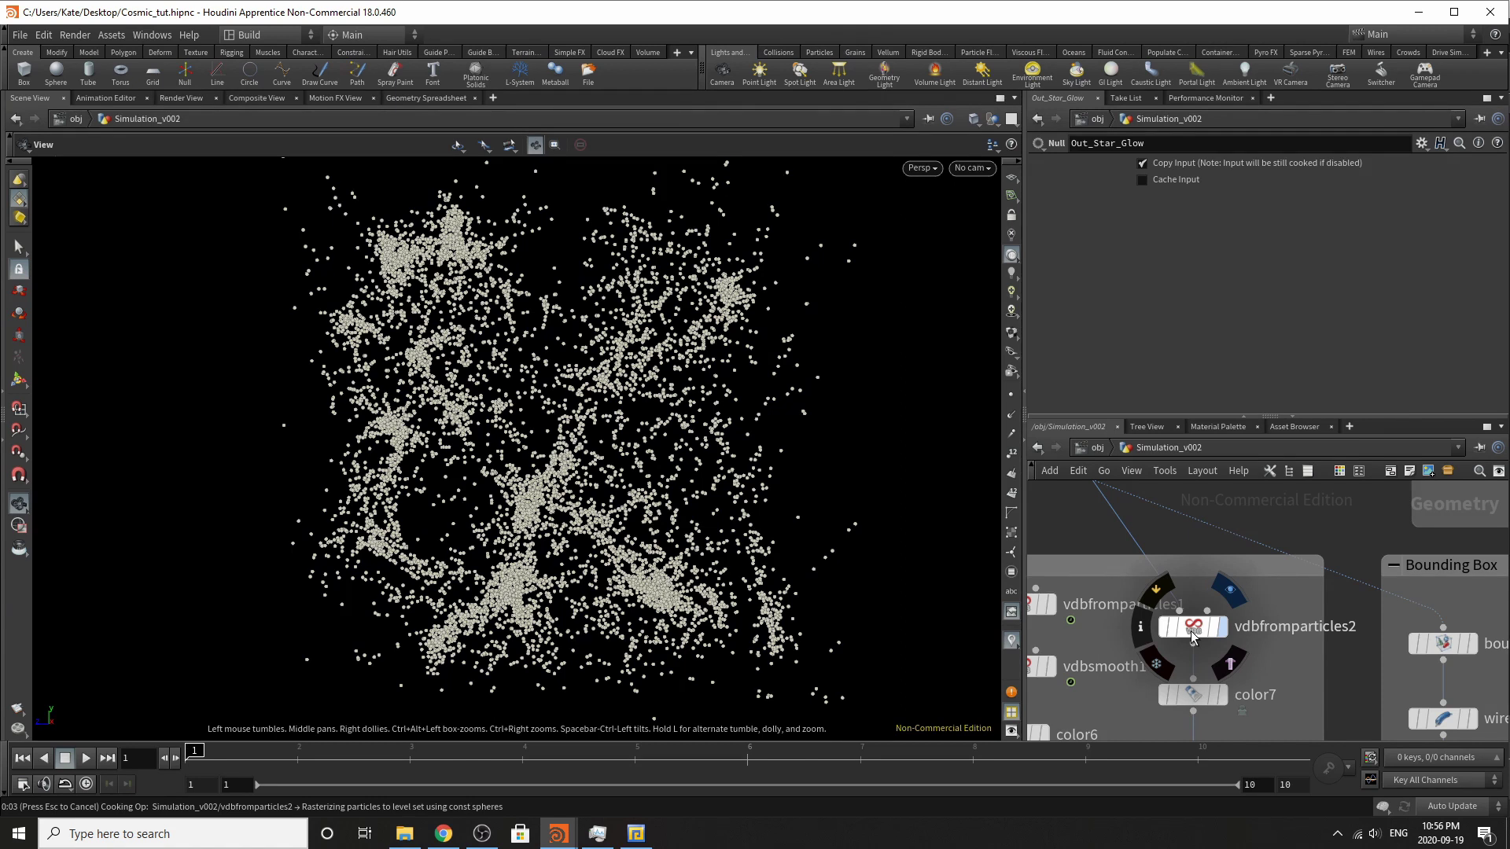
Display color7 and the Out_Additional_Star_Glow null below vdbfromparticles2 and inspect their settings.
scroll(1186, 540, down, 3)
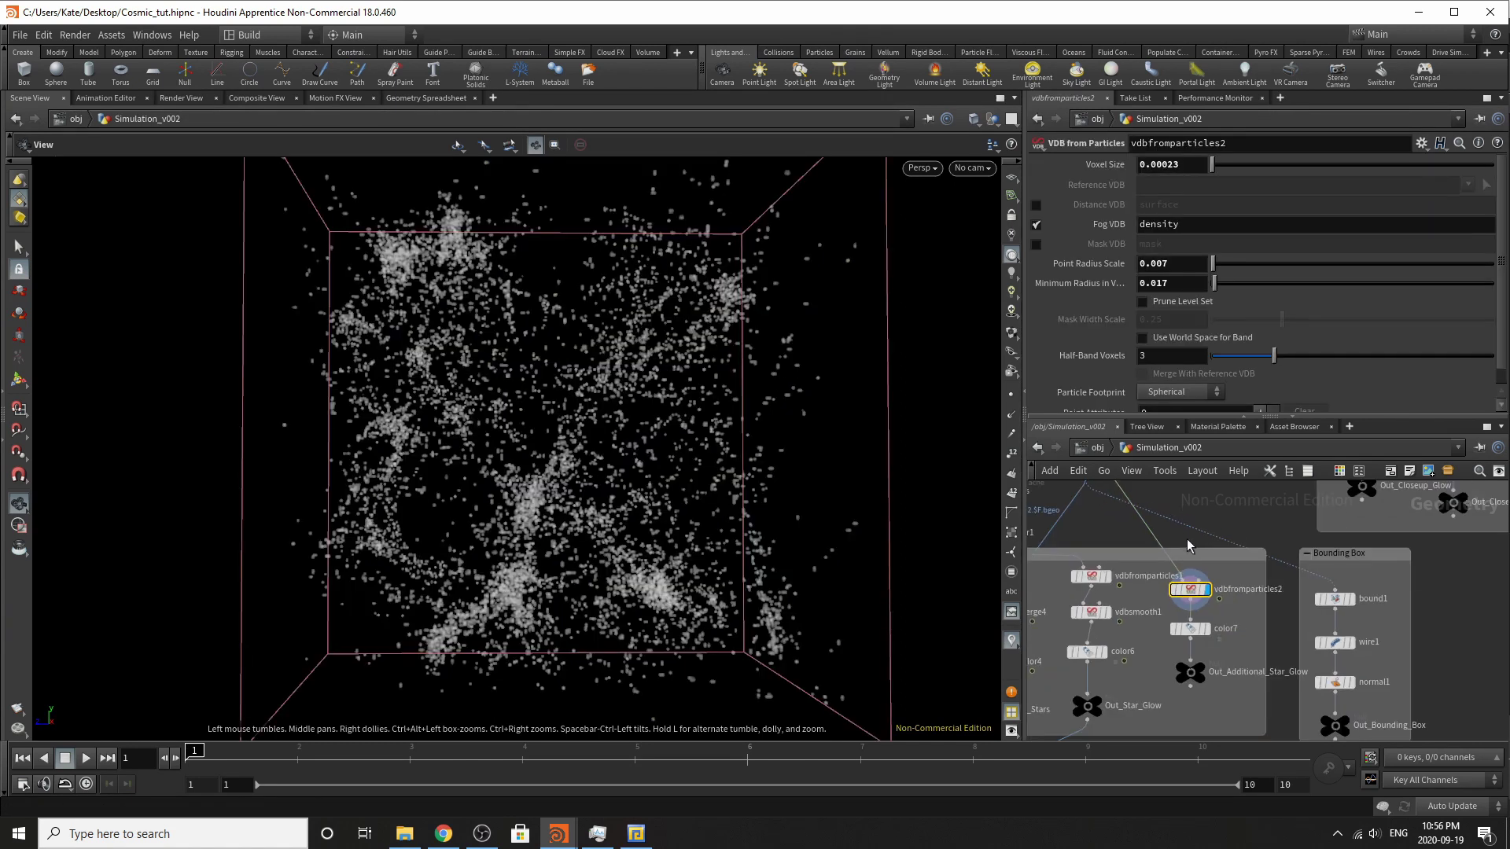
scroll(1176, 716, up, 3)
click(1233, 573)
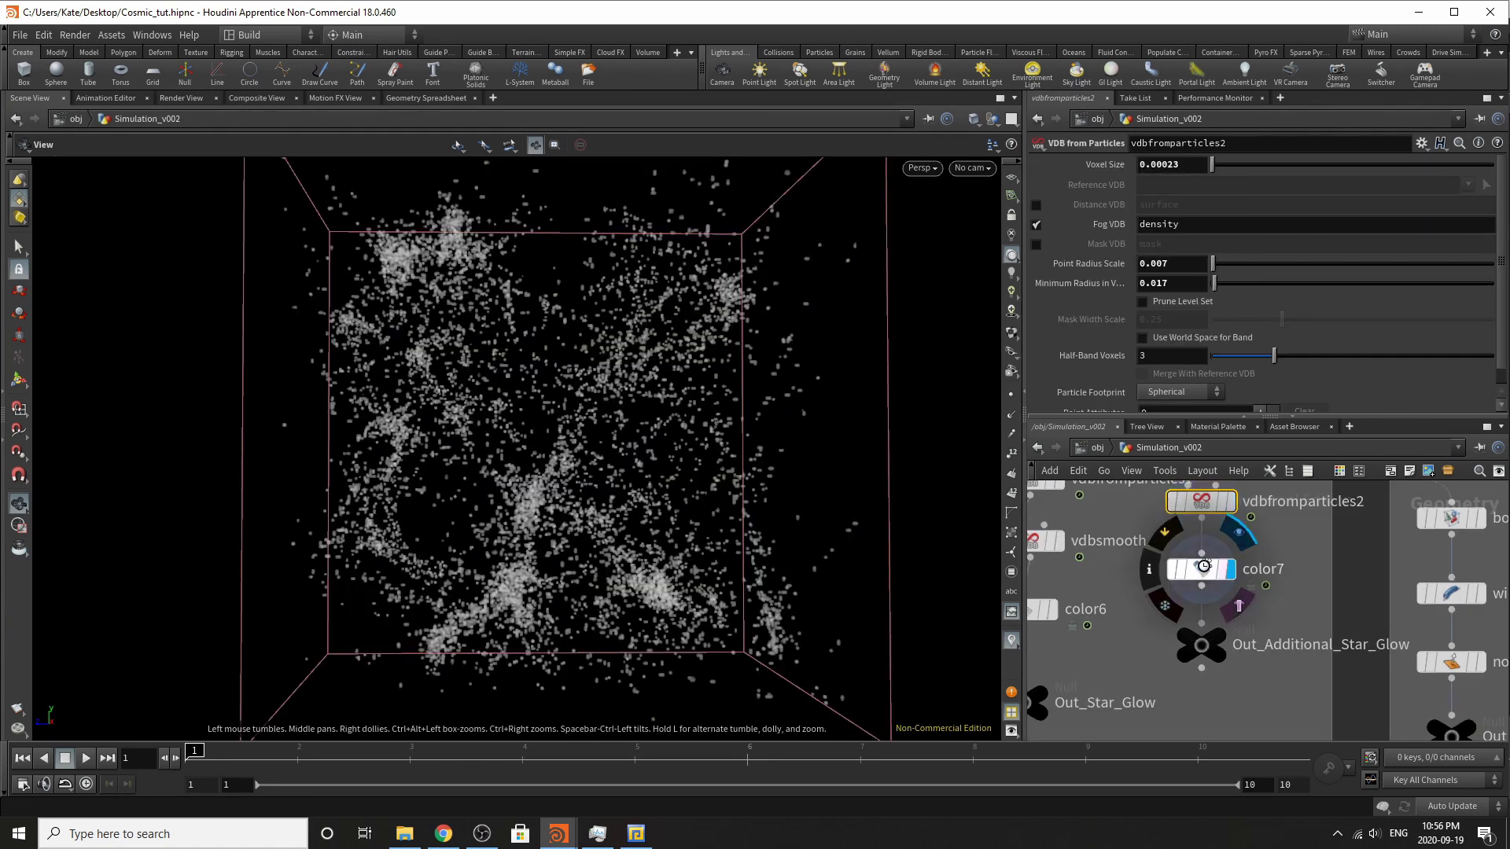
click(1201, 567)
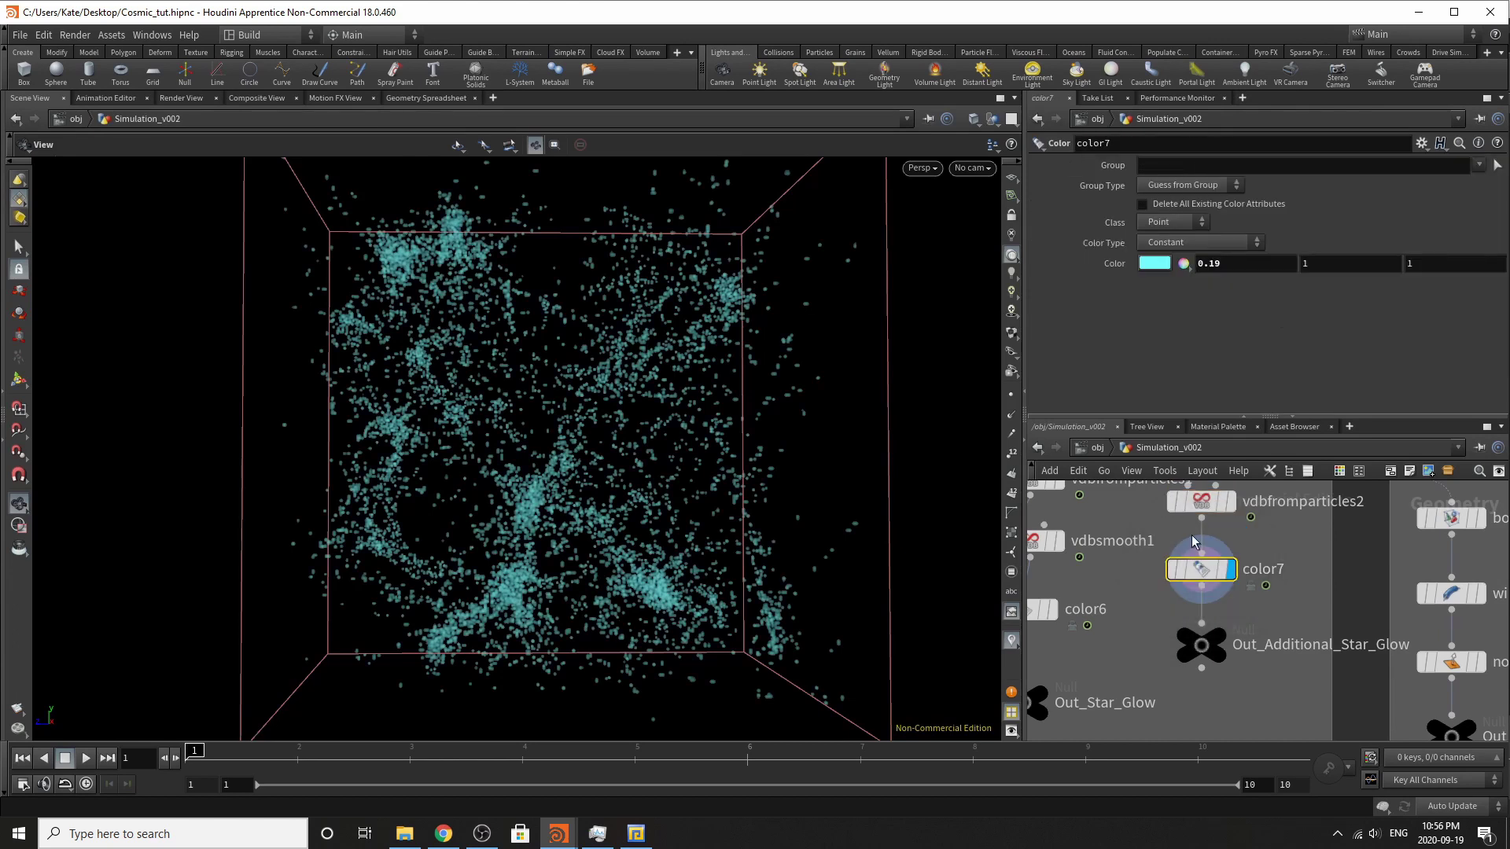
click(1224, 639)
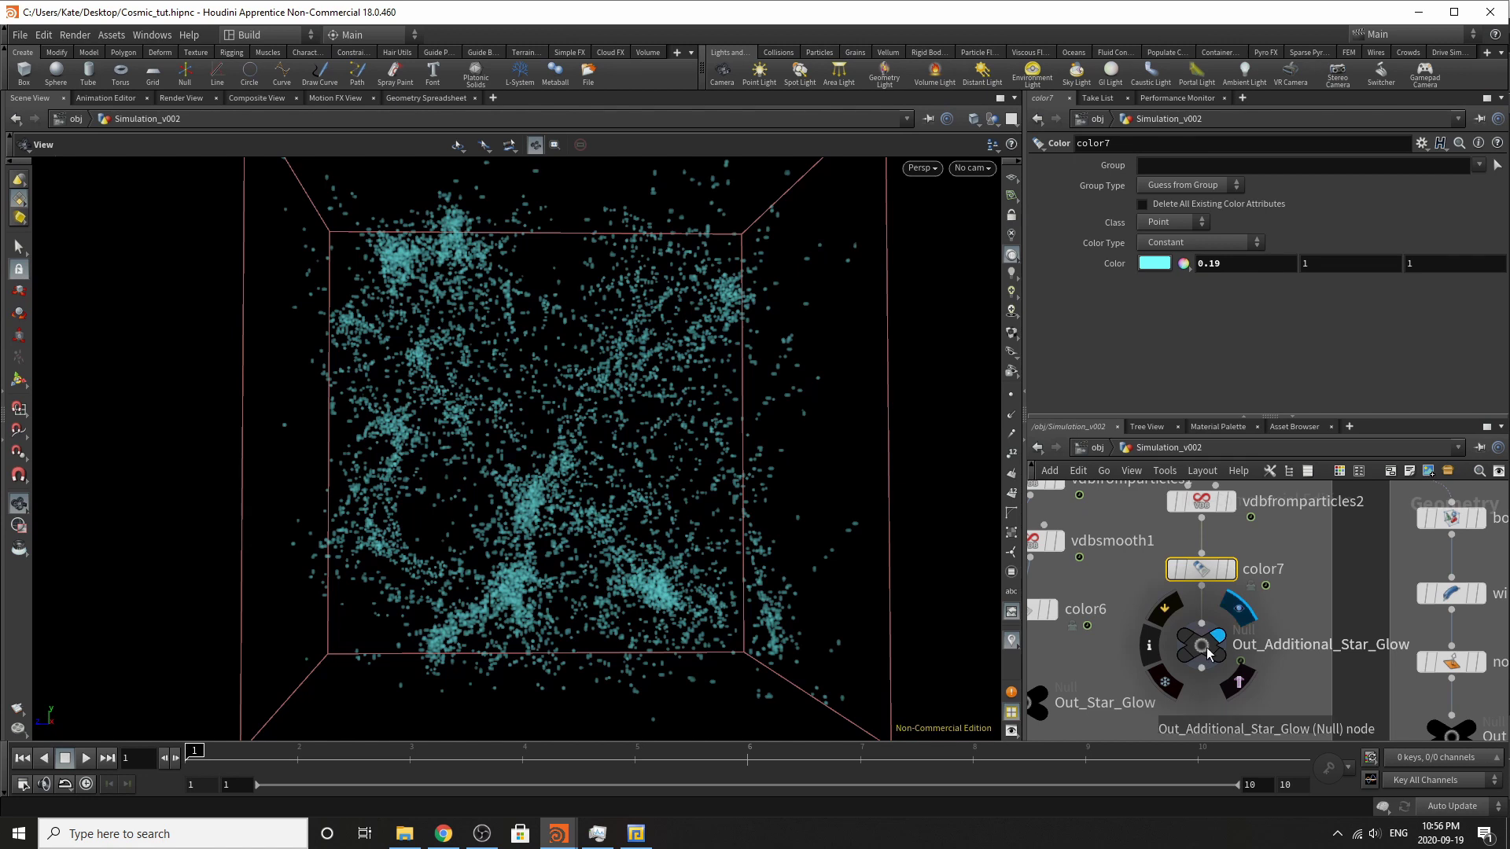
drag(1199, 659, 1216, 653)
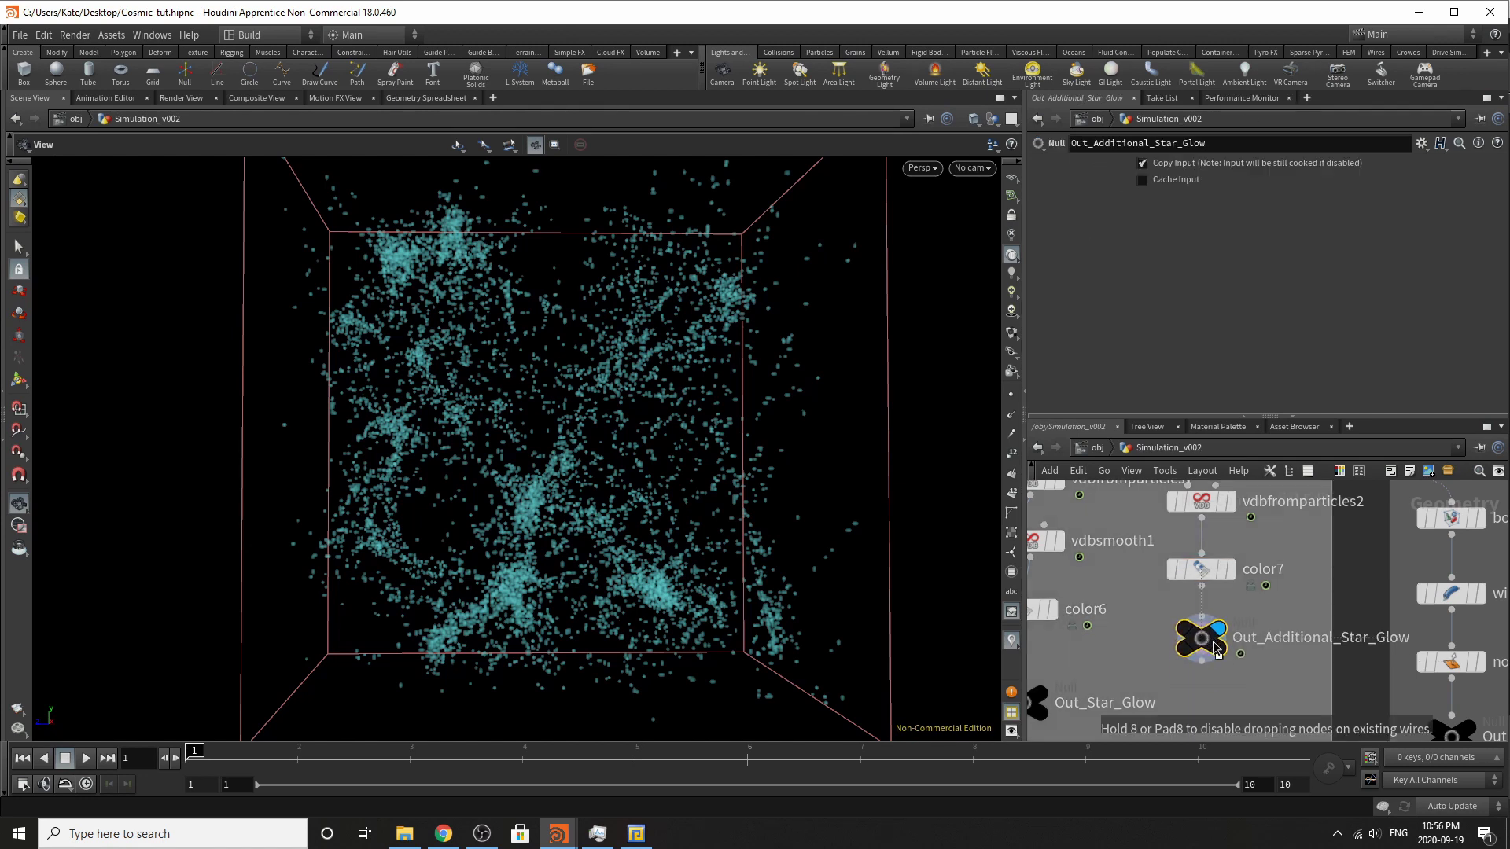
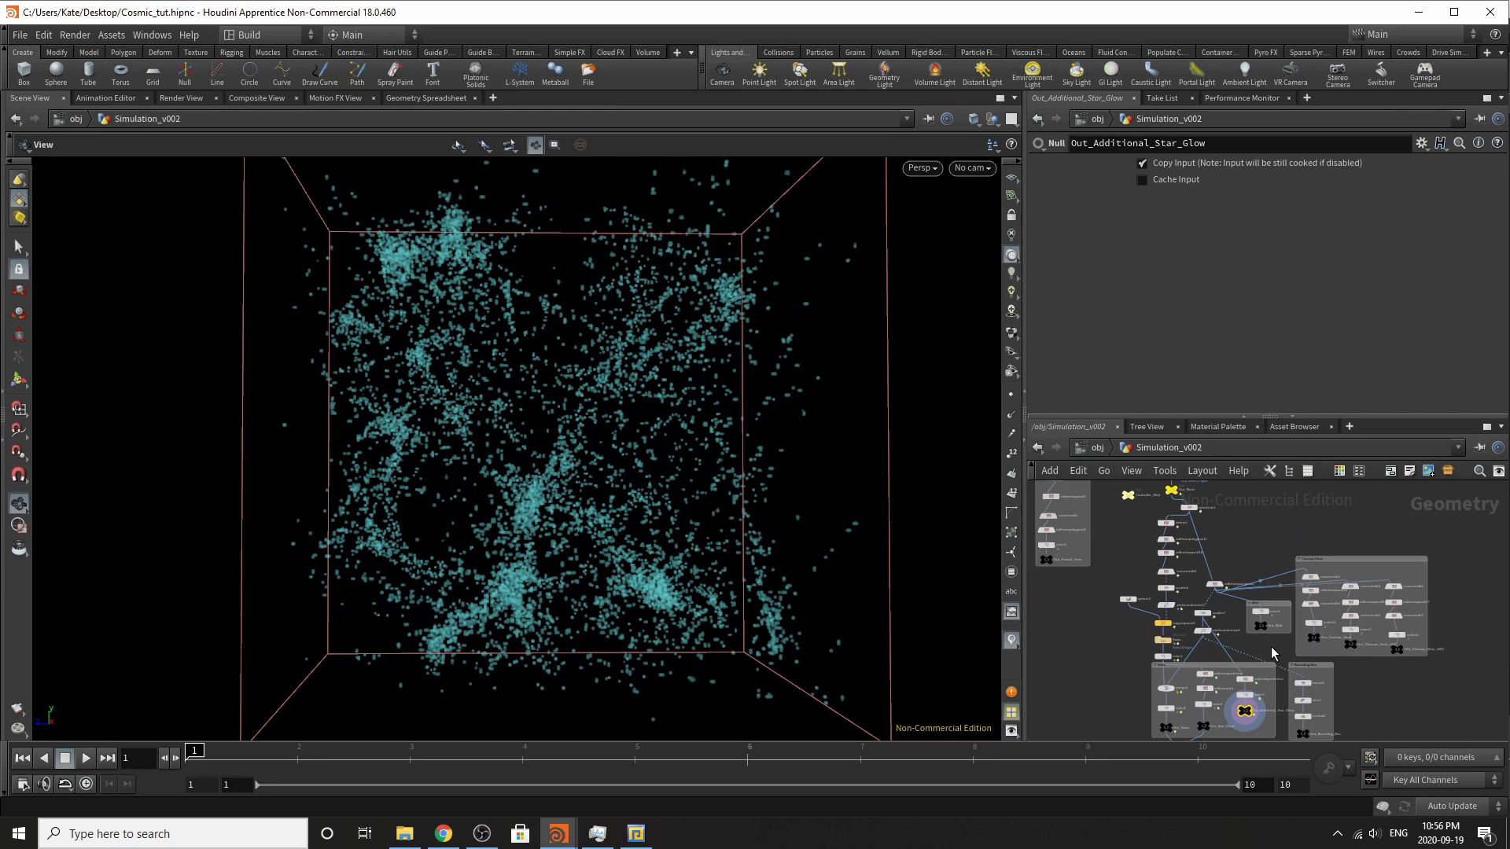
scroll(1266, 651, up, 1)
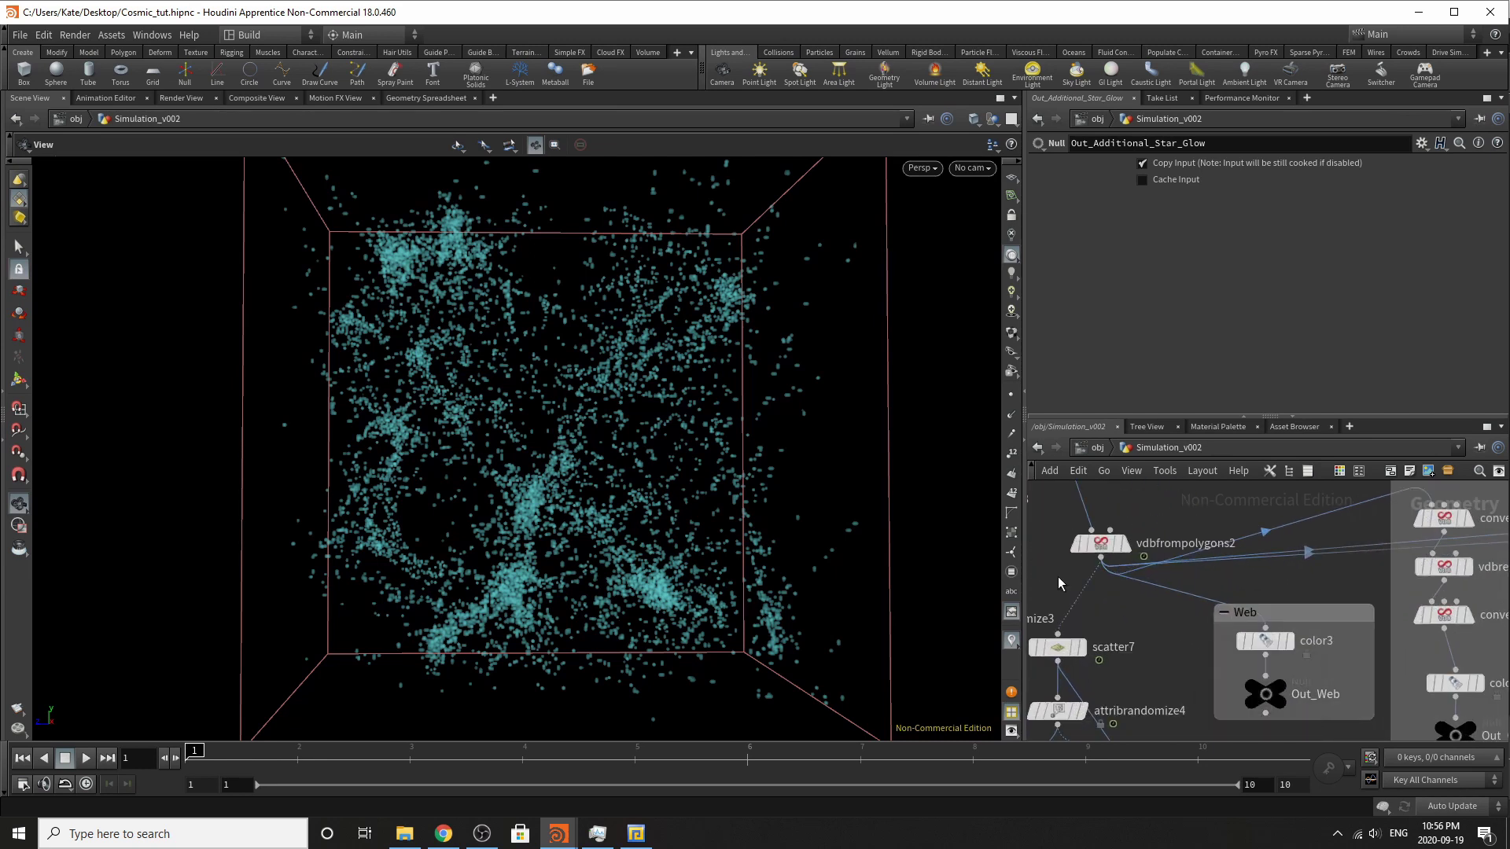
Display vdbfrompolygons2 and inspect its voxel size and exterior band settings for the density fog volume.
click(1123, 543)
click(1103, 557)
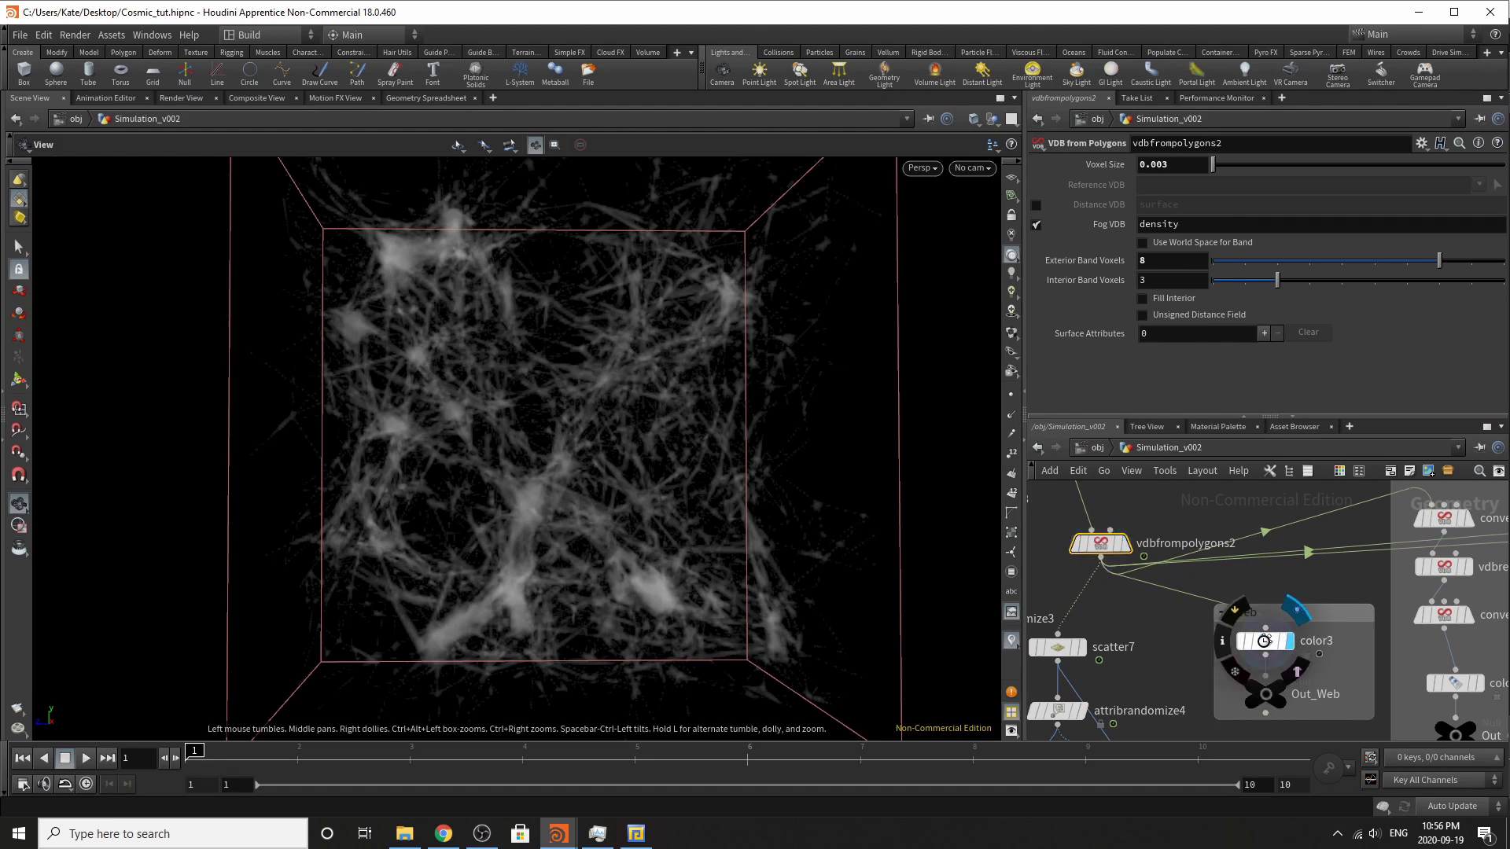
Display color3 in the Web network box to inspect the web color, and display the Out_Web null below it.
click(1266, 640)
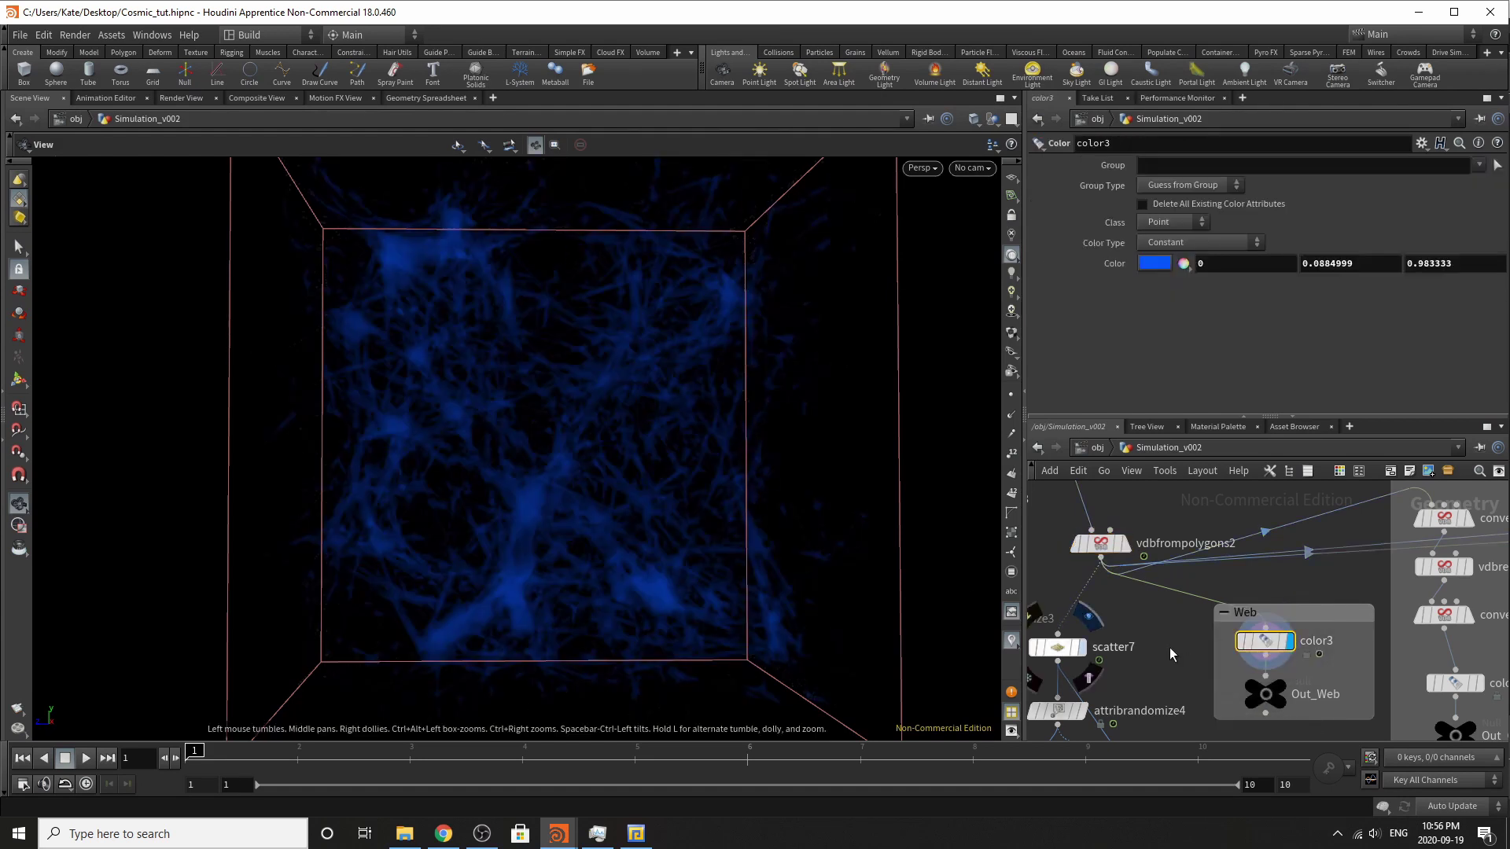
click(1262, 693)
scroll(1347, 587, down, 3)
scroll(1176, 664, down, 3)
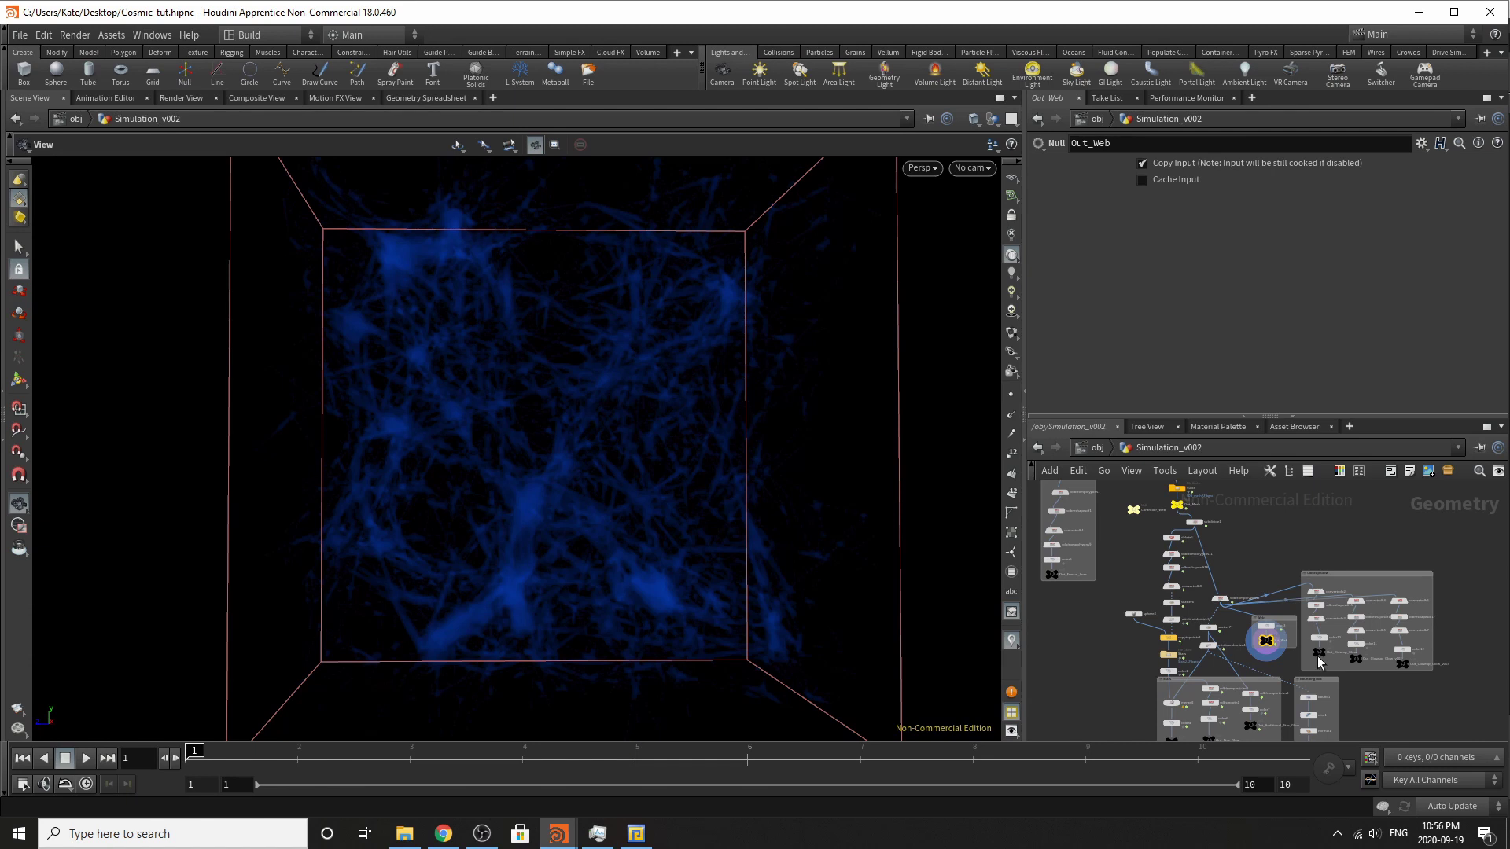
Display attribrandomize4 below scatter7 to view the star points and inspect its pscale randomization settings.
scroll(1257, 571, down, 3)
scroll(1272, 676, up, 5)
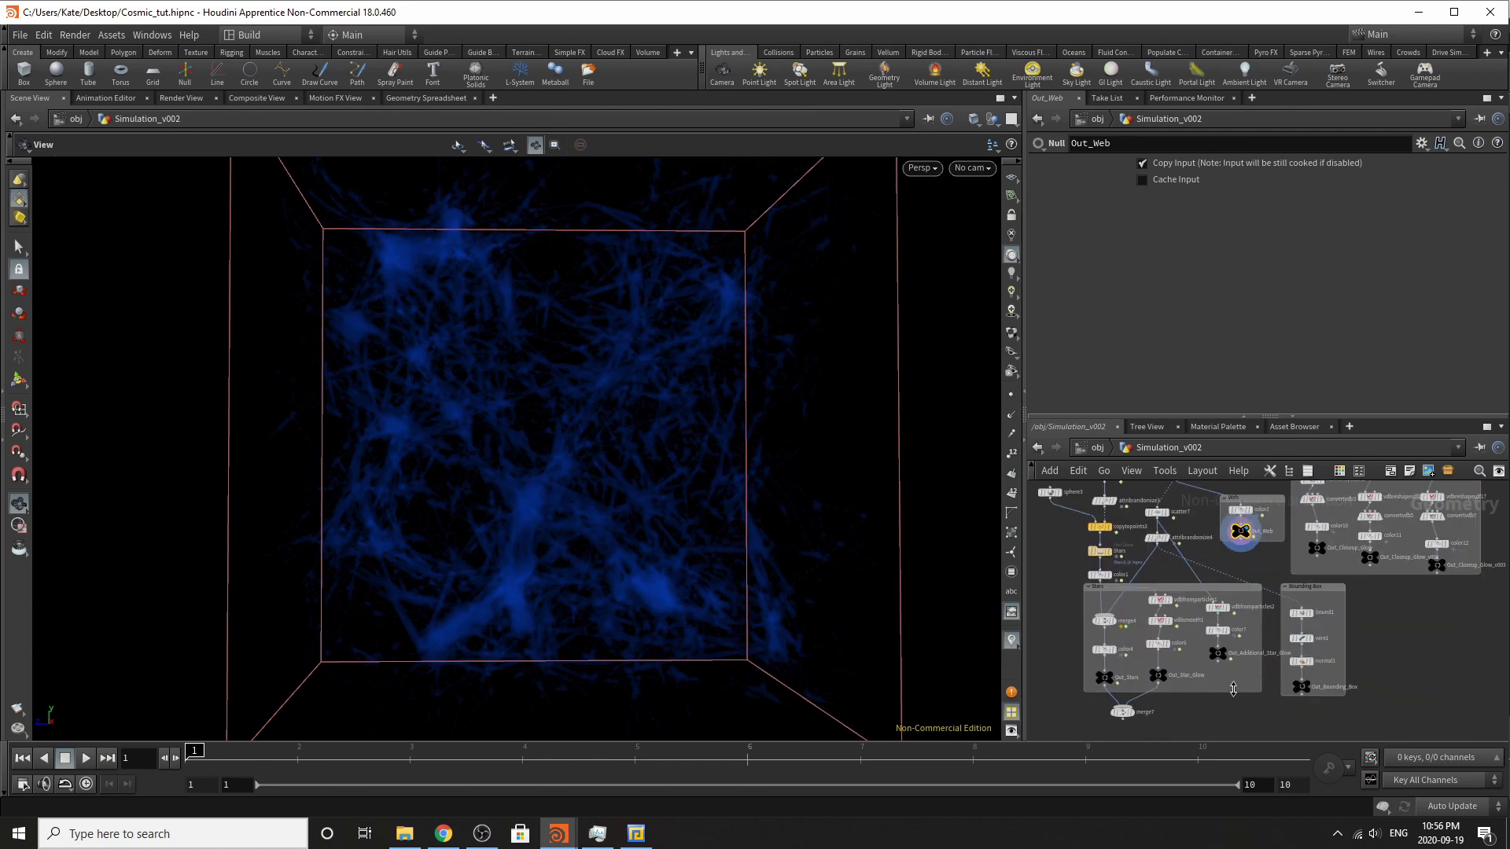
scroll(1192, 545, up, 3)
click(1135, 534)
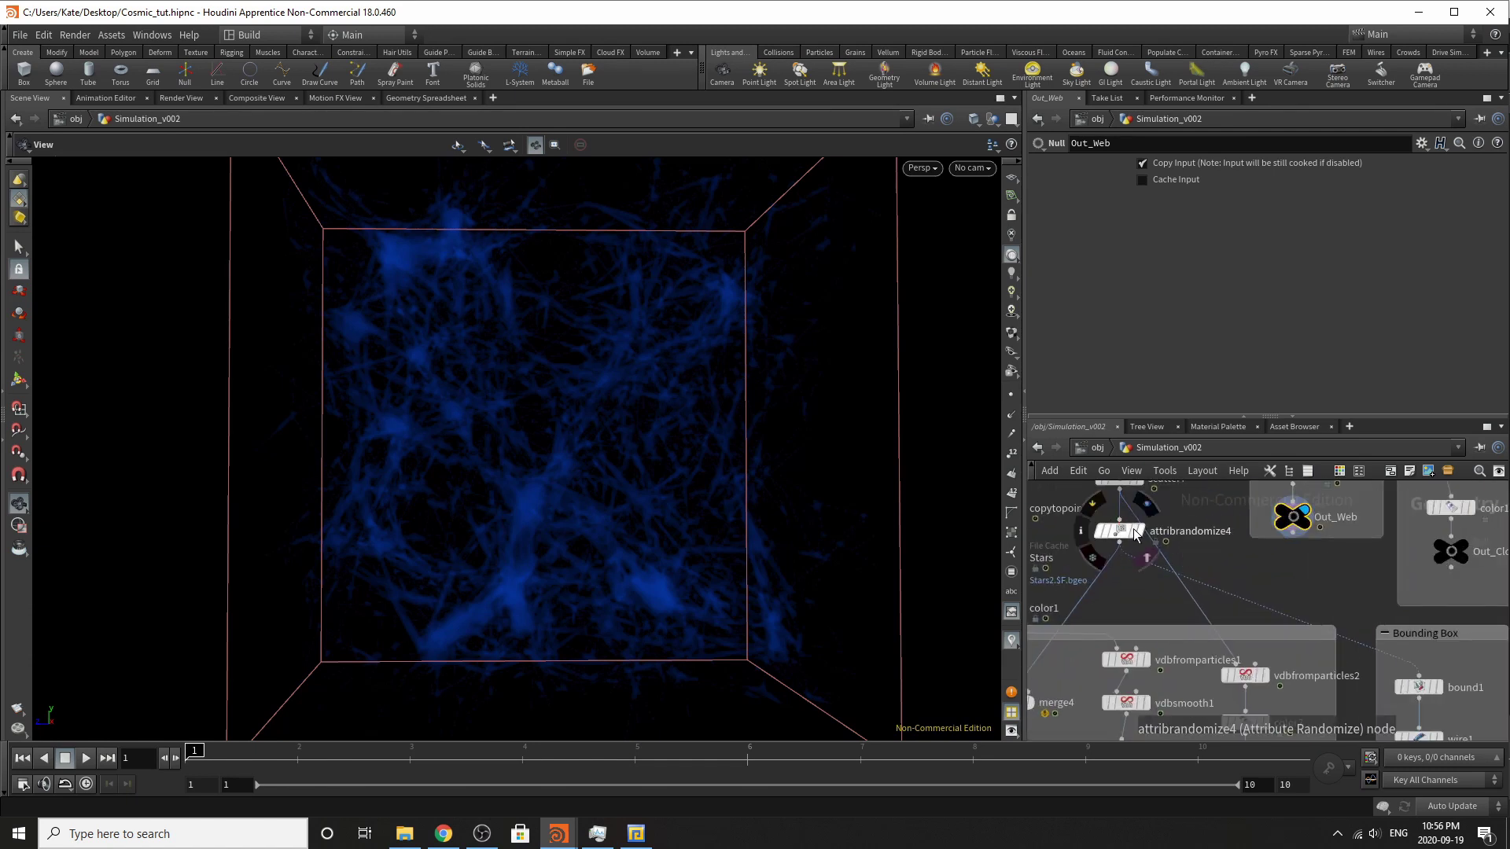
click(1139, 531)
click(1120, 531)
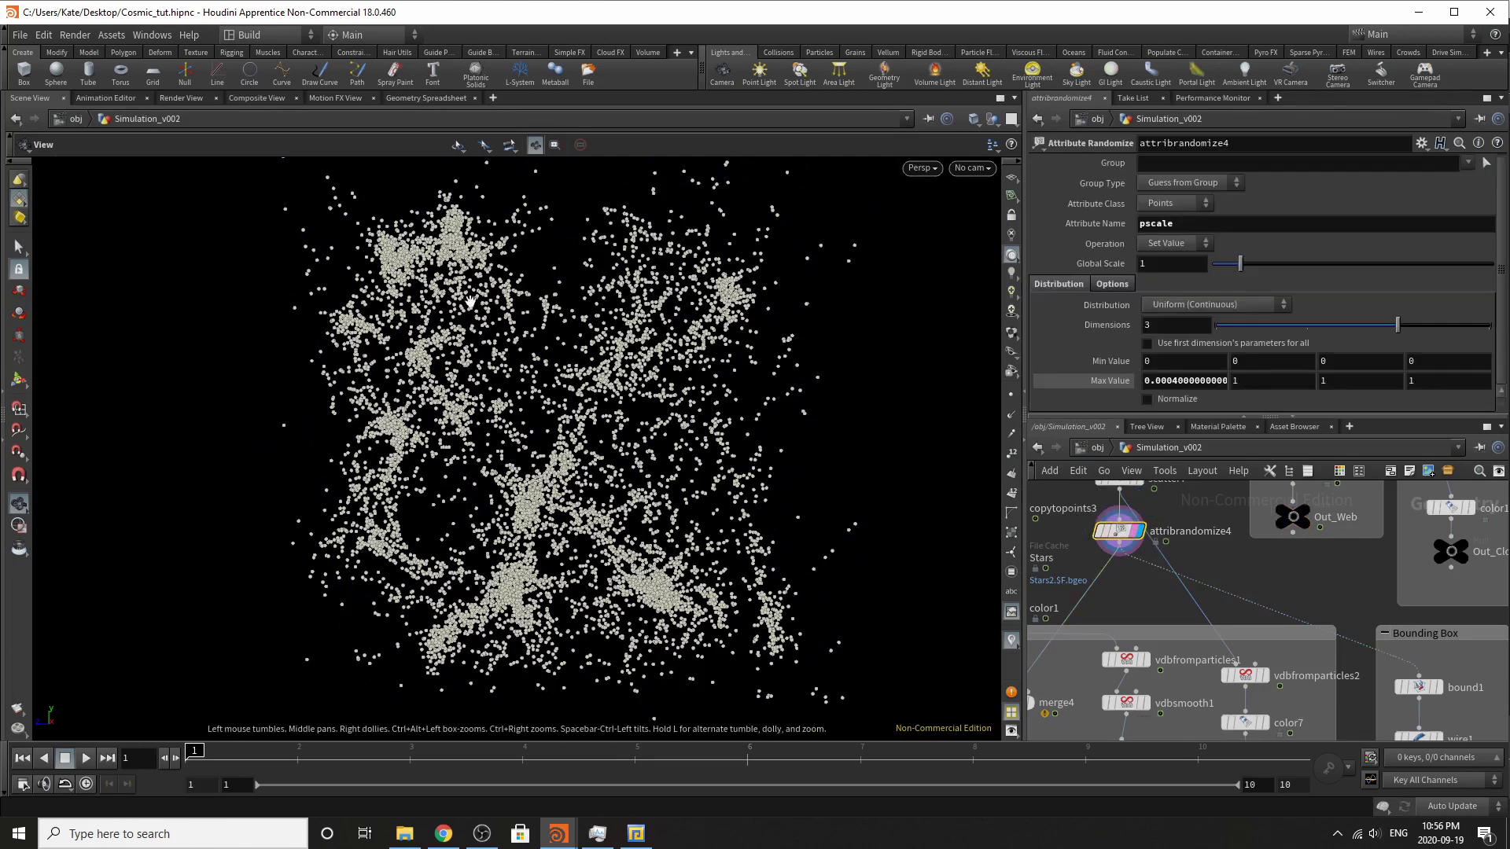
scroll(1343, 570, down, 2)
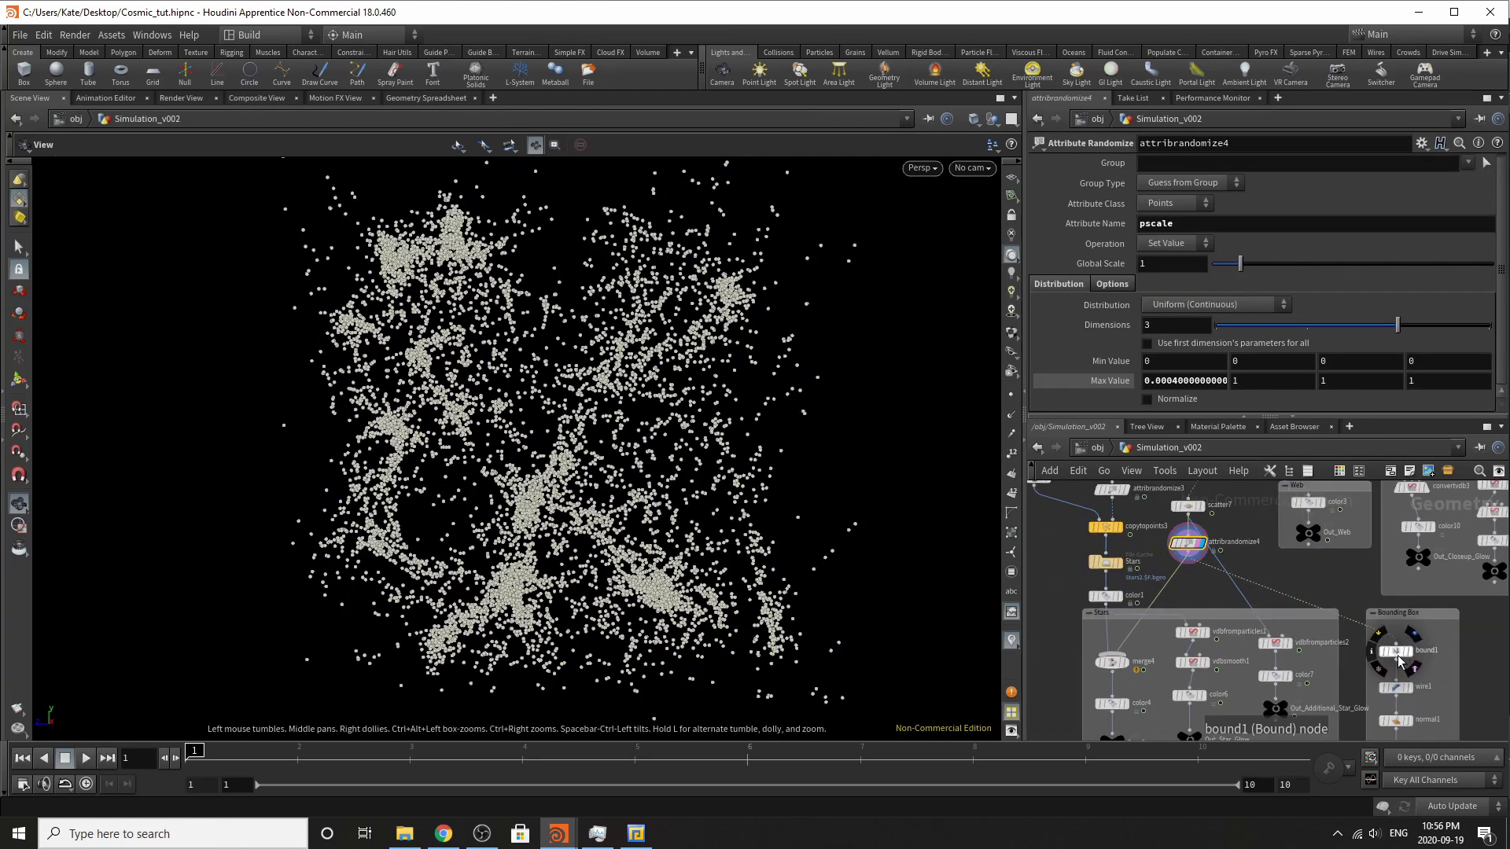
scroll(1192, 548, up, 2)
click(1197, 542)
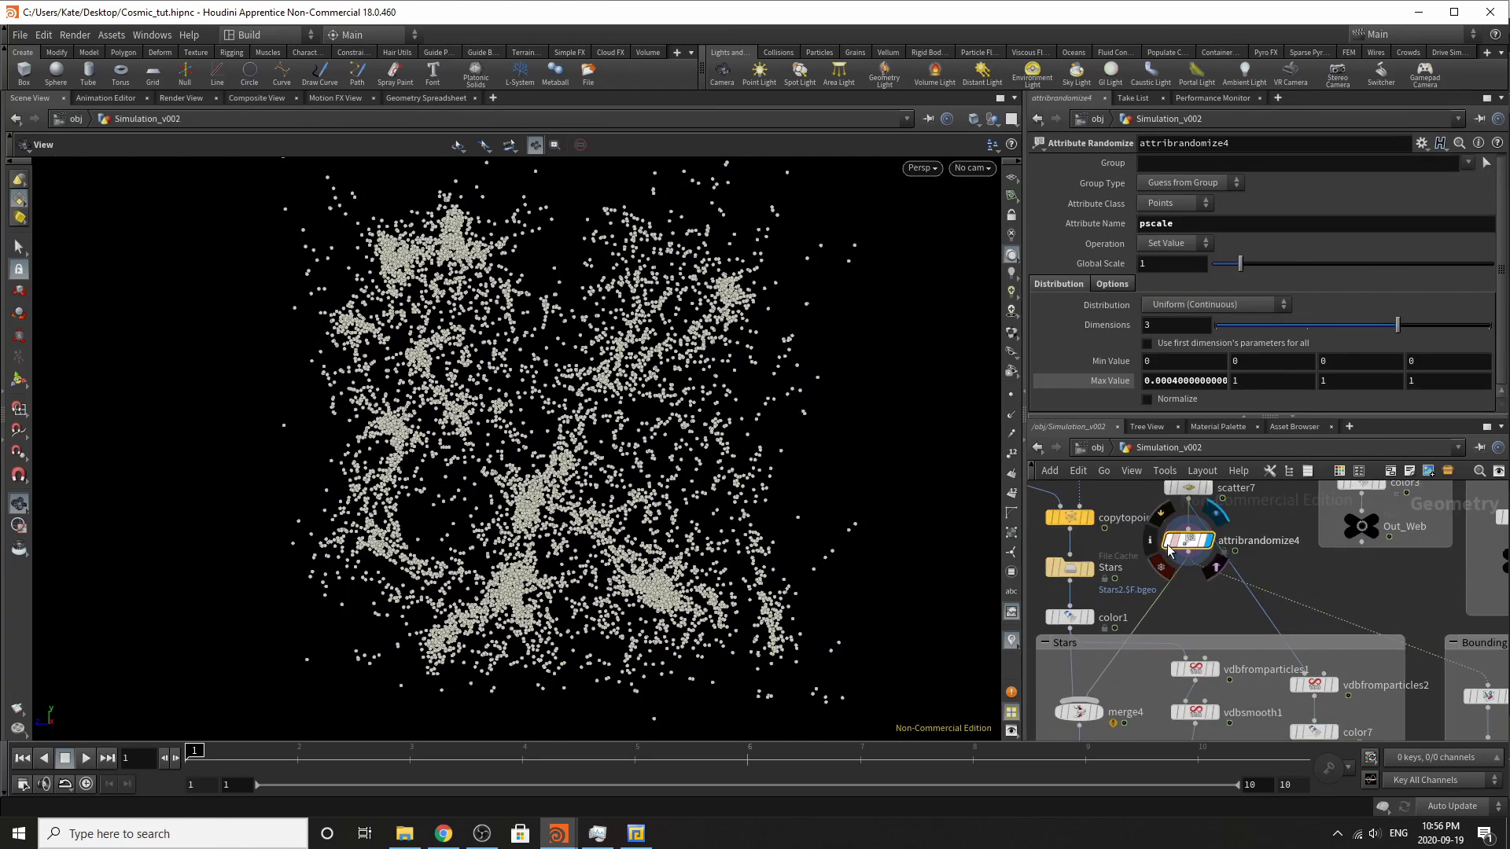
Trace the connection from scatter7 to the Bounding Box network box, and display bound1 to inspect its box bounding settings.
scroll(1367, 593, down, 1)
middle_drag(1366, 593, 1280, 583)
drag(1132, 508, 1390, 655)
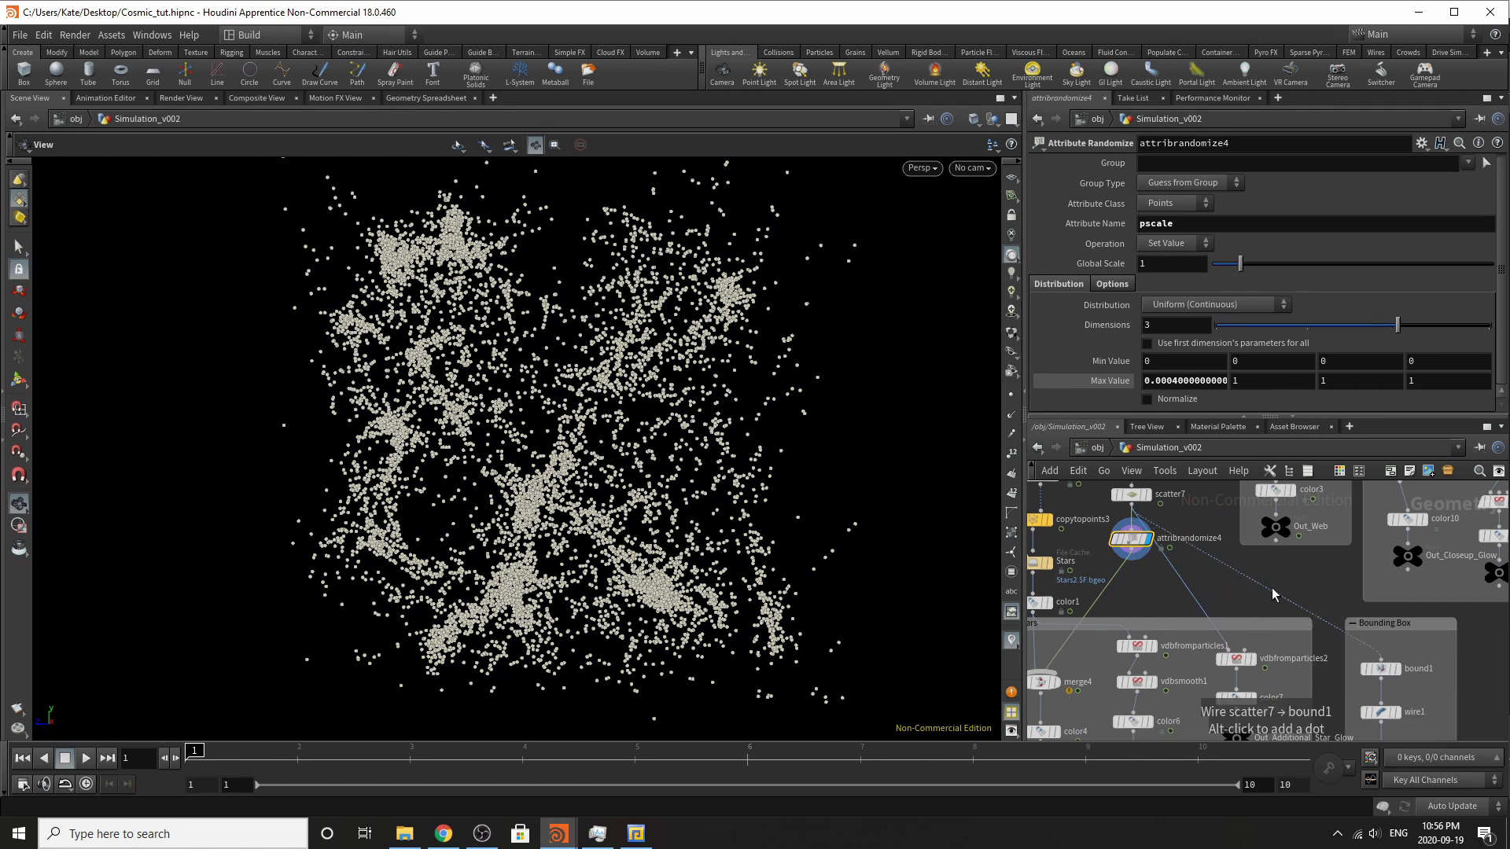
scroll(1346, 624, up, 3)
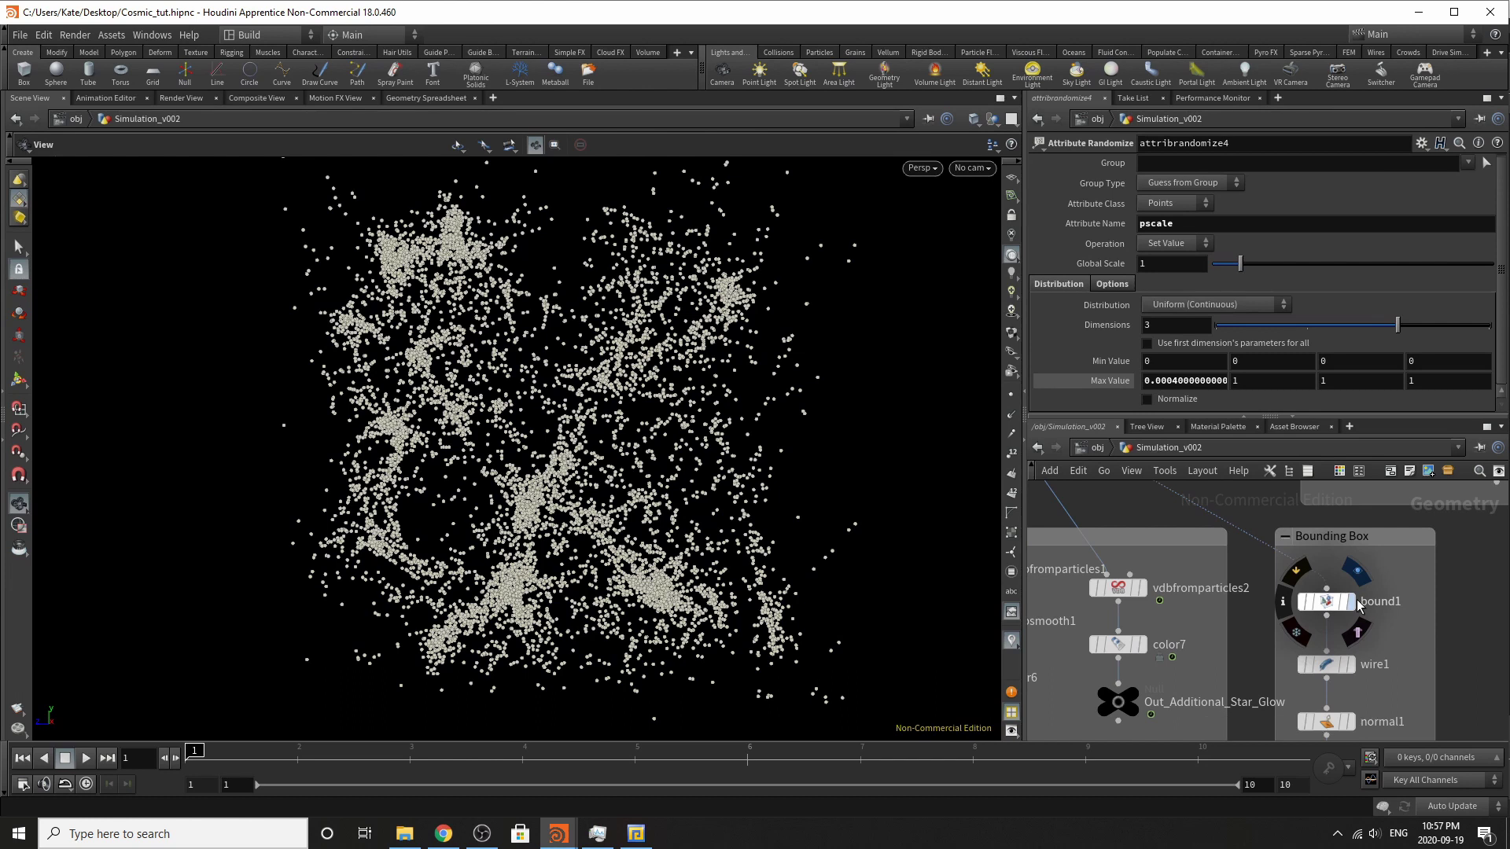
click(1350, 603)
click(1328, 602)
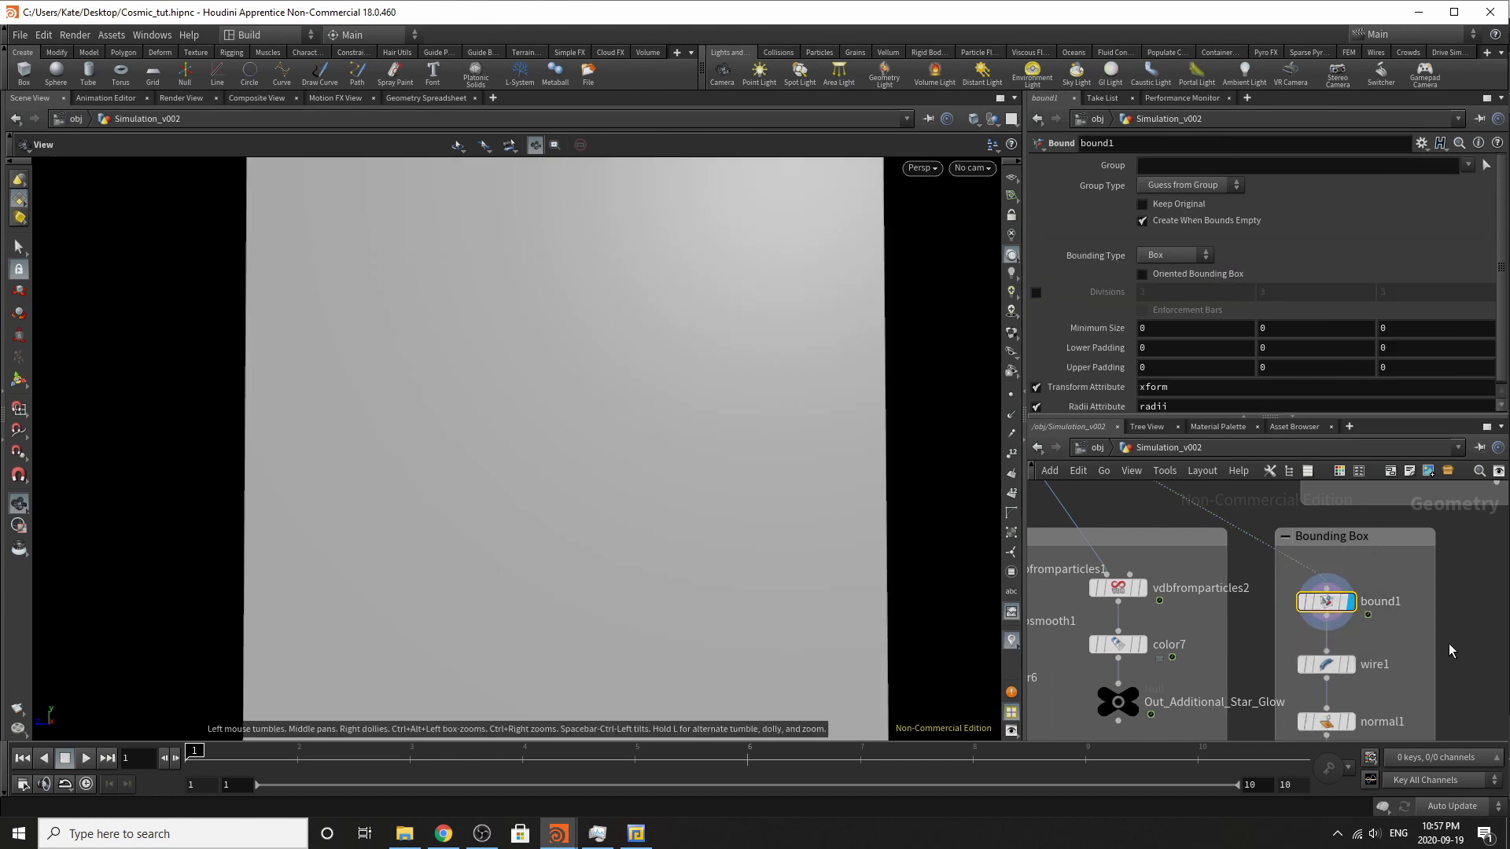
double_click(1375, 664)
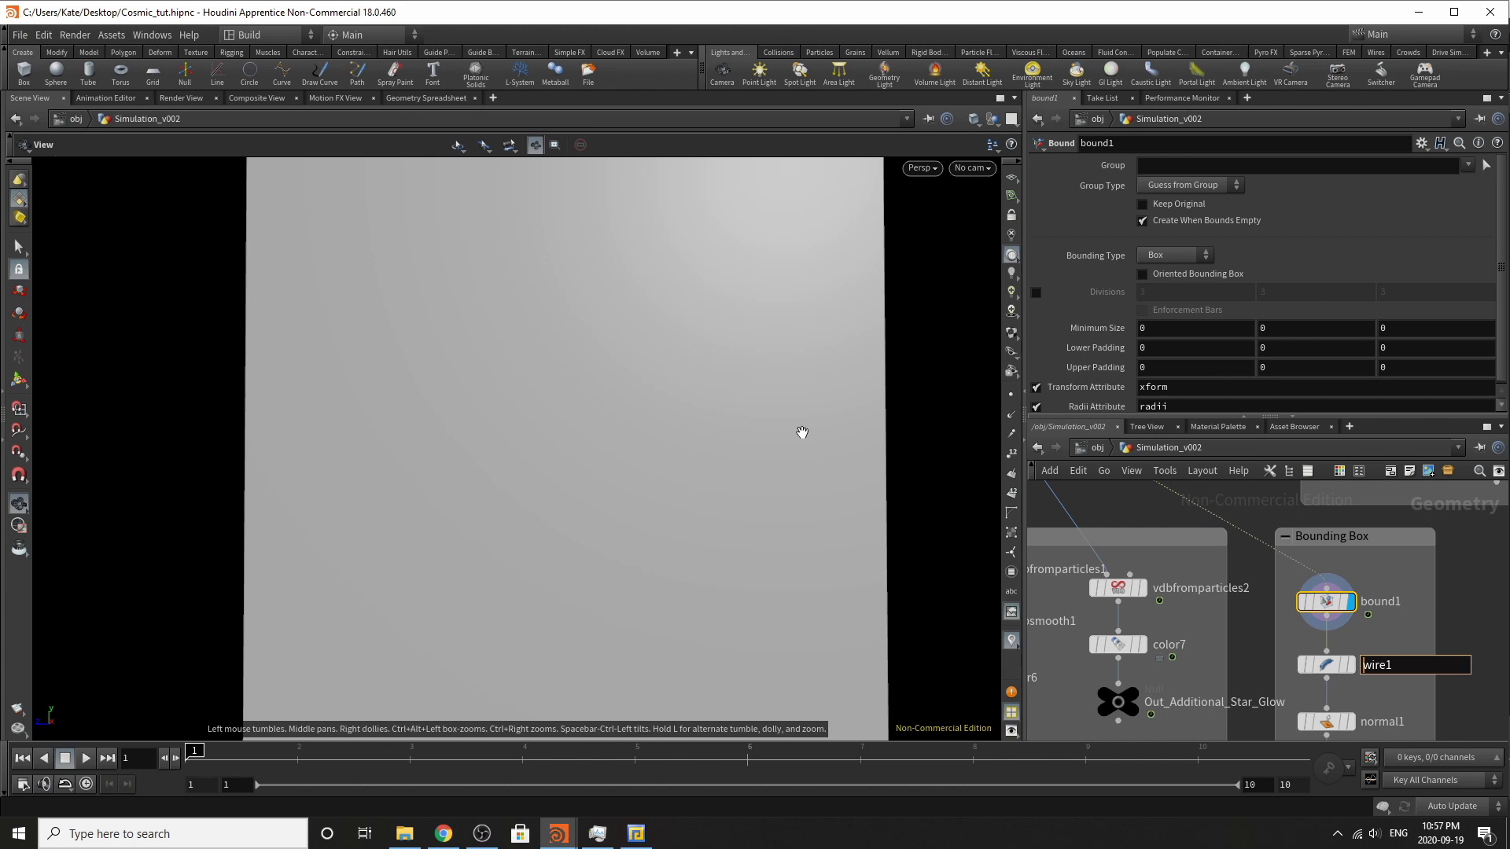
click(1329, 604)
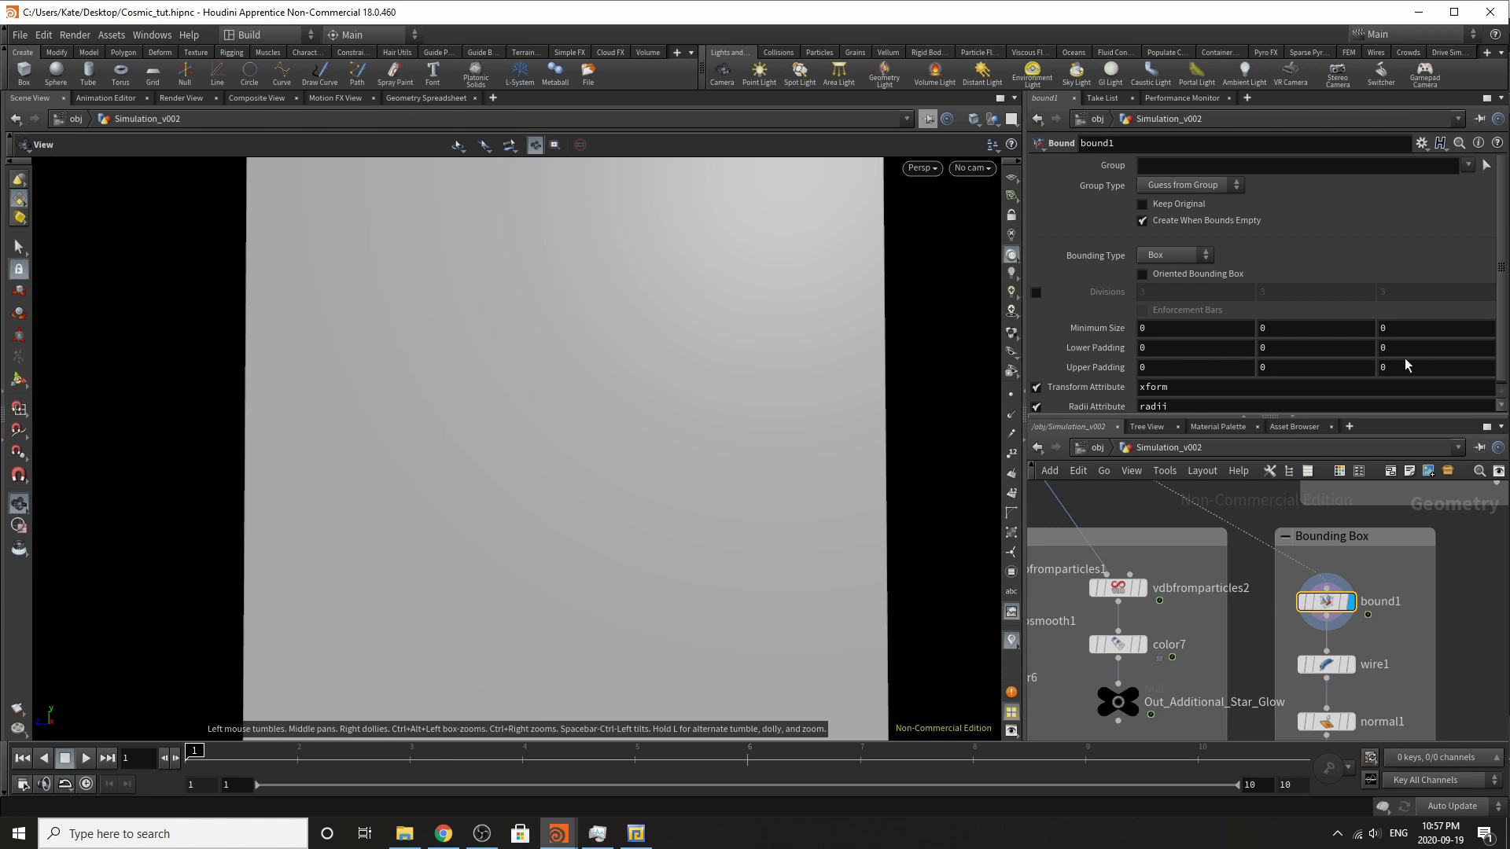
Display wire1 in the Bounding Box network box and inspect its wire radius and the wireframe cube from another angle.
click(1347, 666)
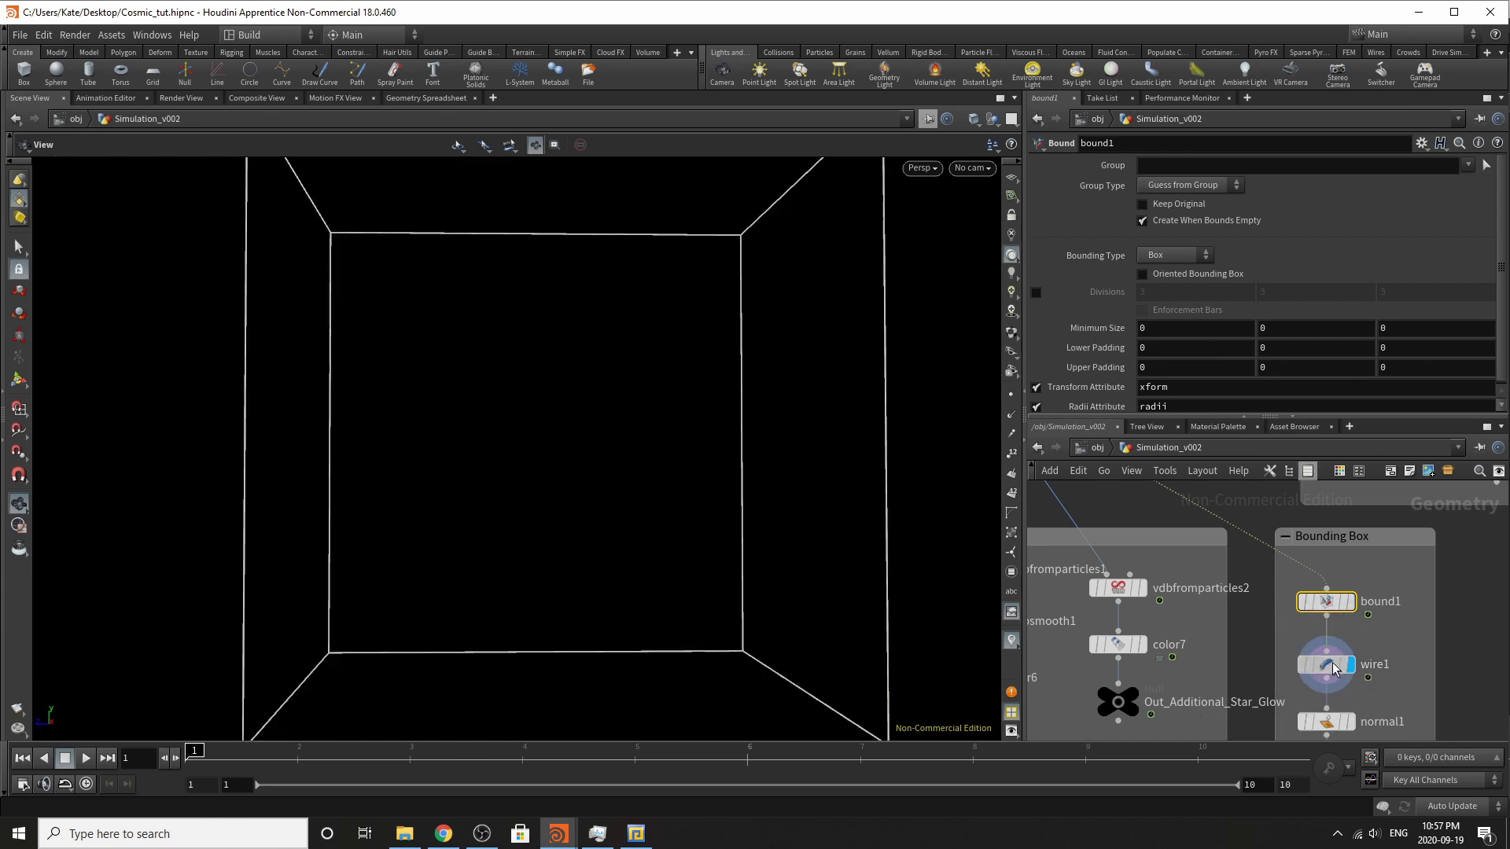
click(1333, 667)
key(g)
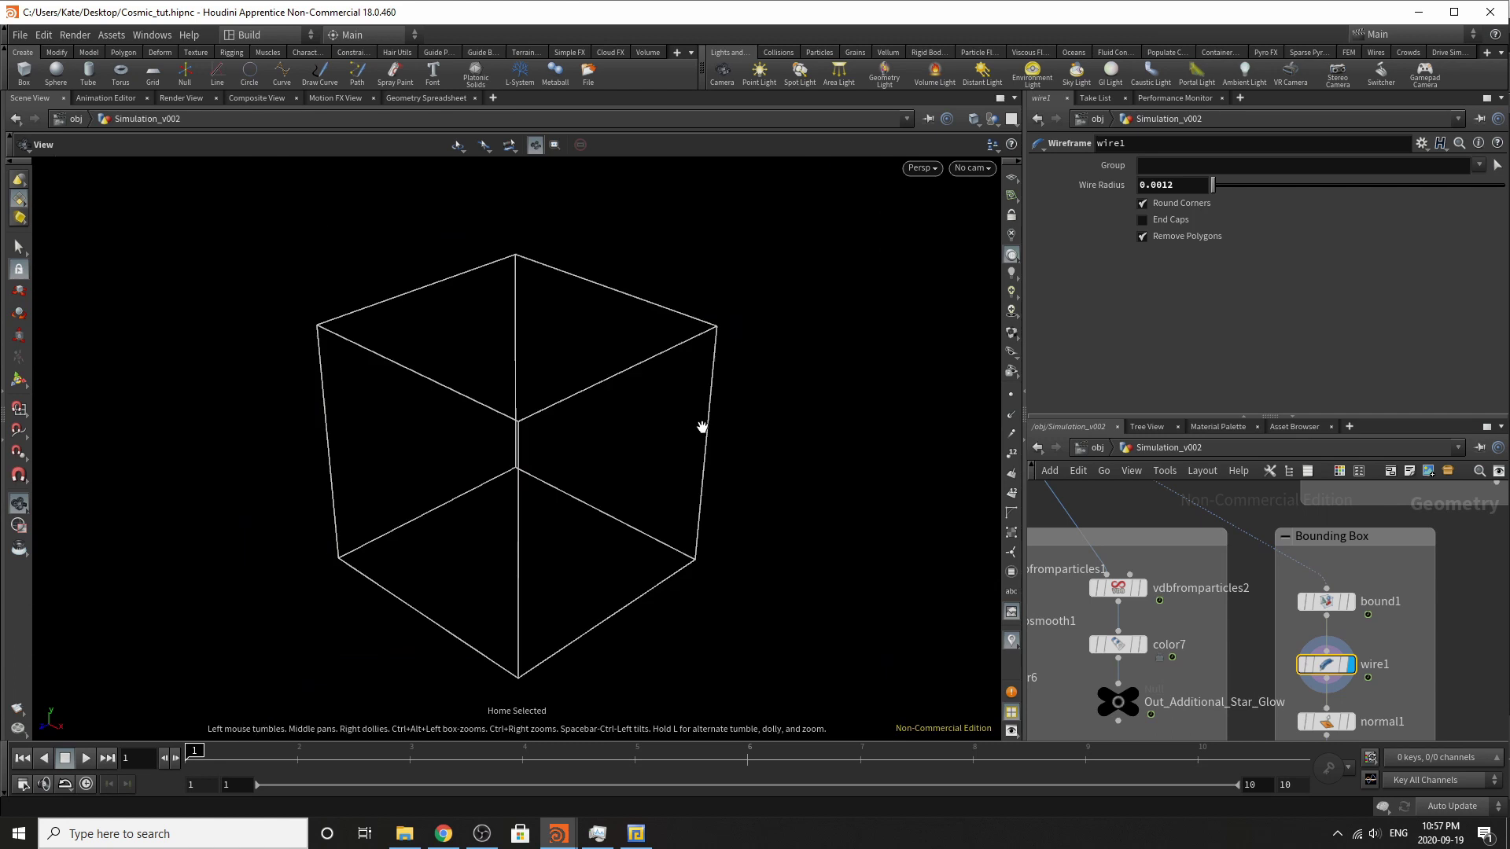
drag(511, 470, 772, 236)
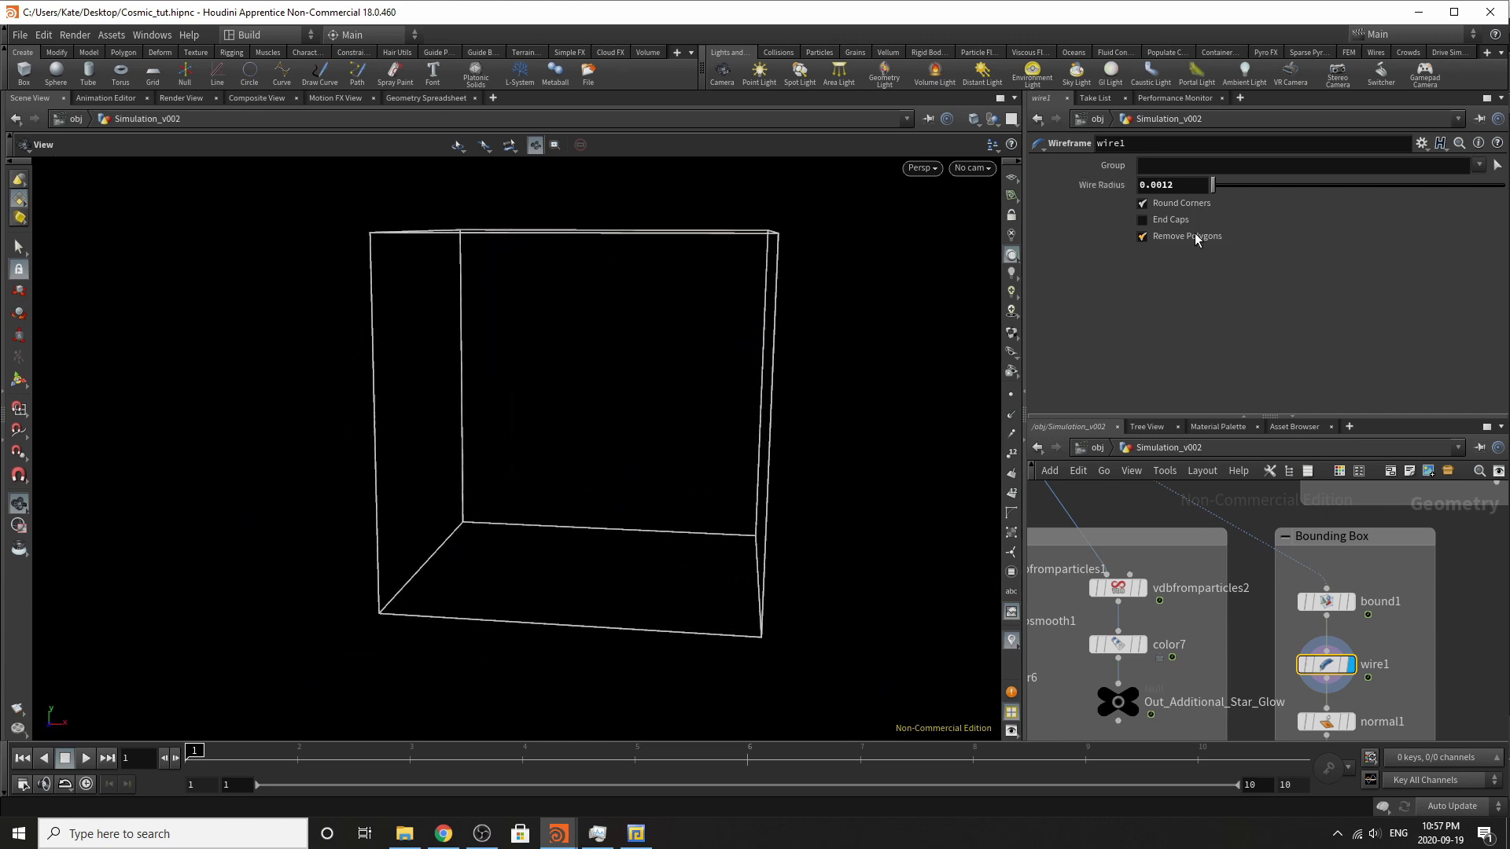
Inspect the settings of normal1 and the Out_Bounding_Box null below wire1.
middle_drag(1281, 603, 1233, 519)
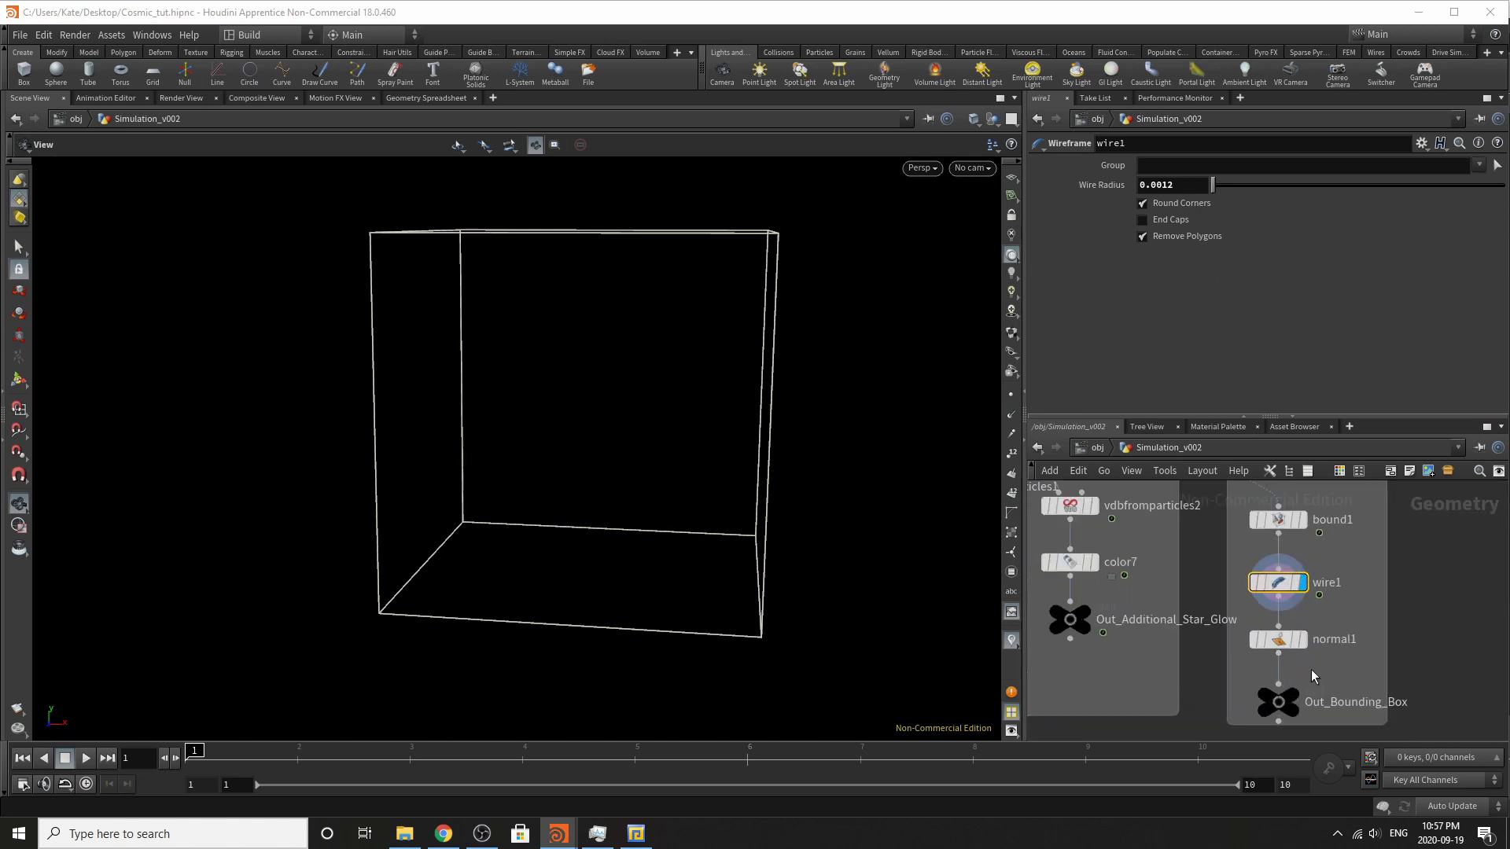
click(1280, 644)
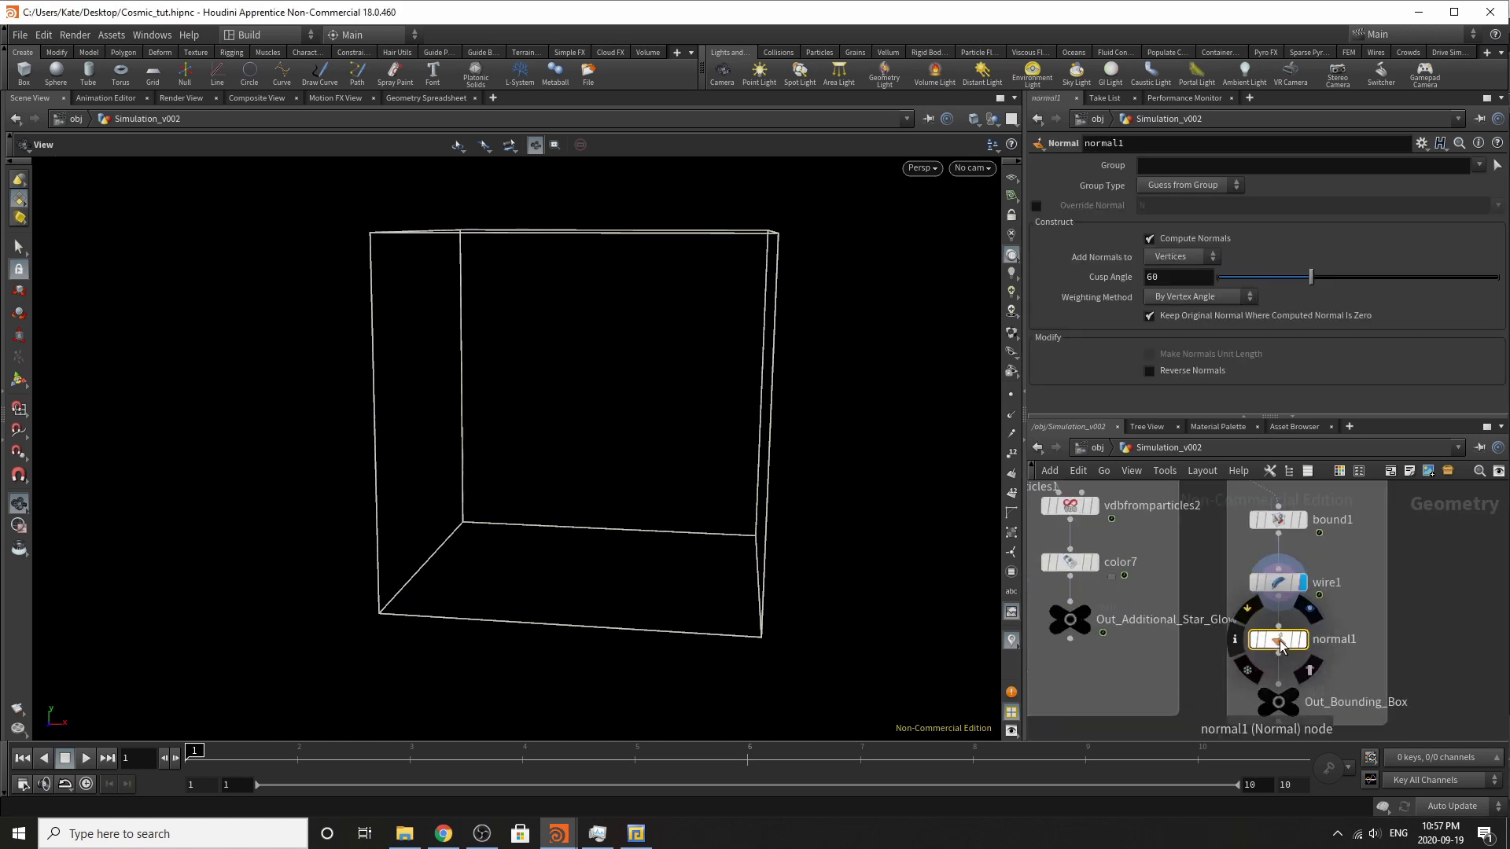
click(1276, 706)
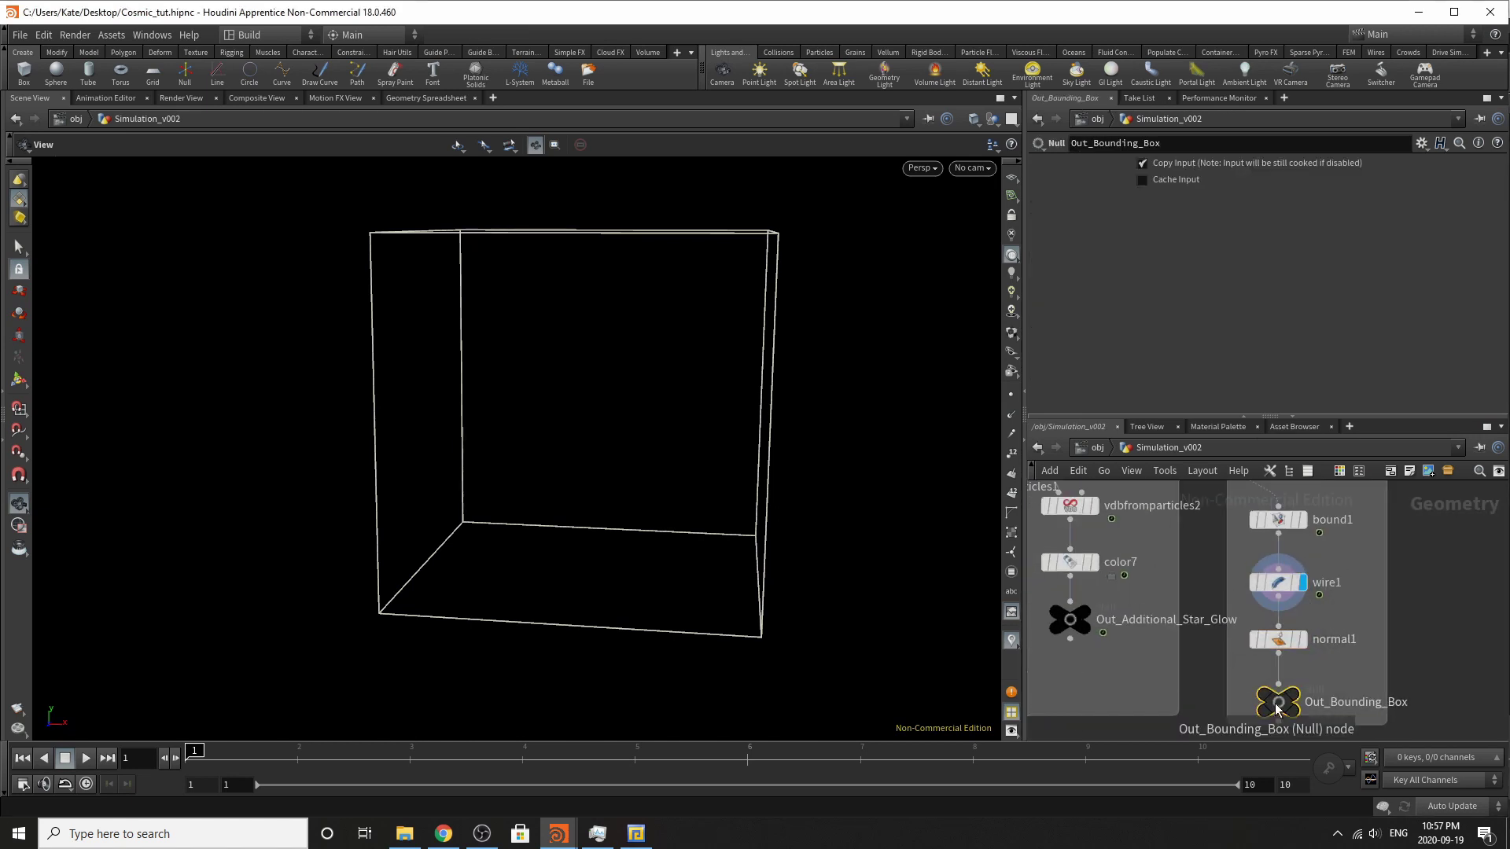
scroll(1276, 707, down, 6)
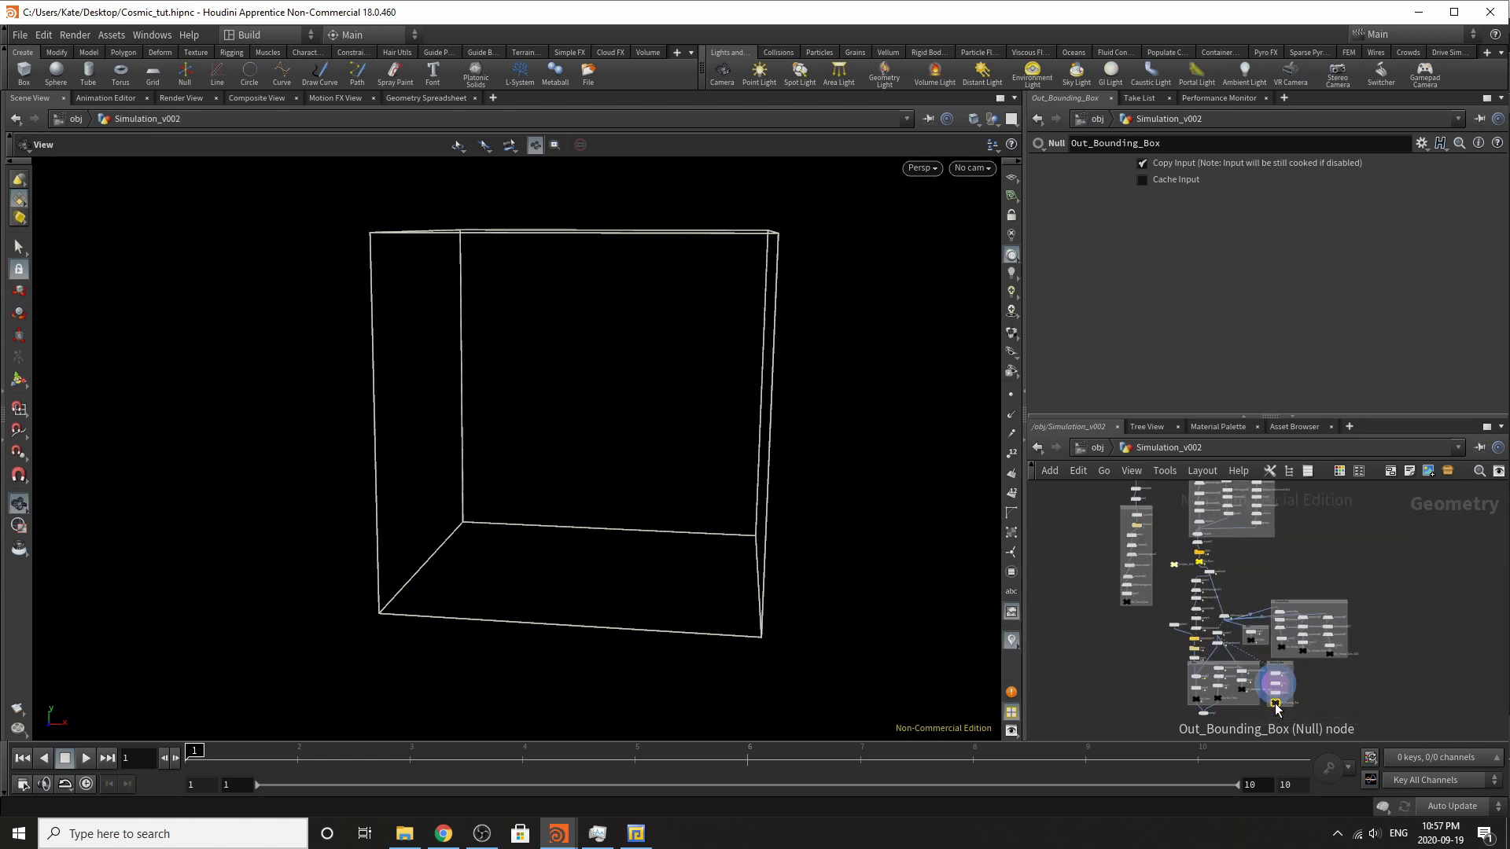
Save the Cosmic_tut scene file and close the Houdini Console.
scroll(1282, 629, up, 4)
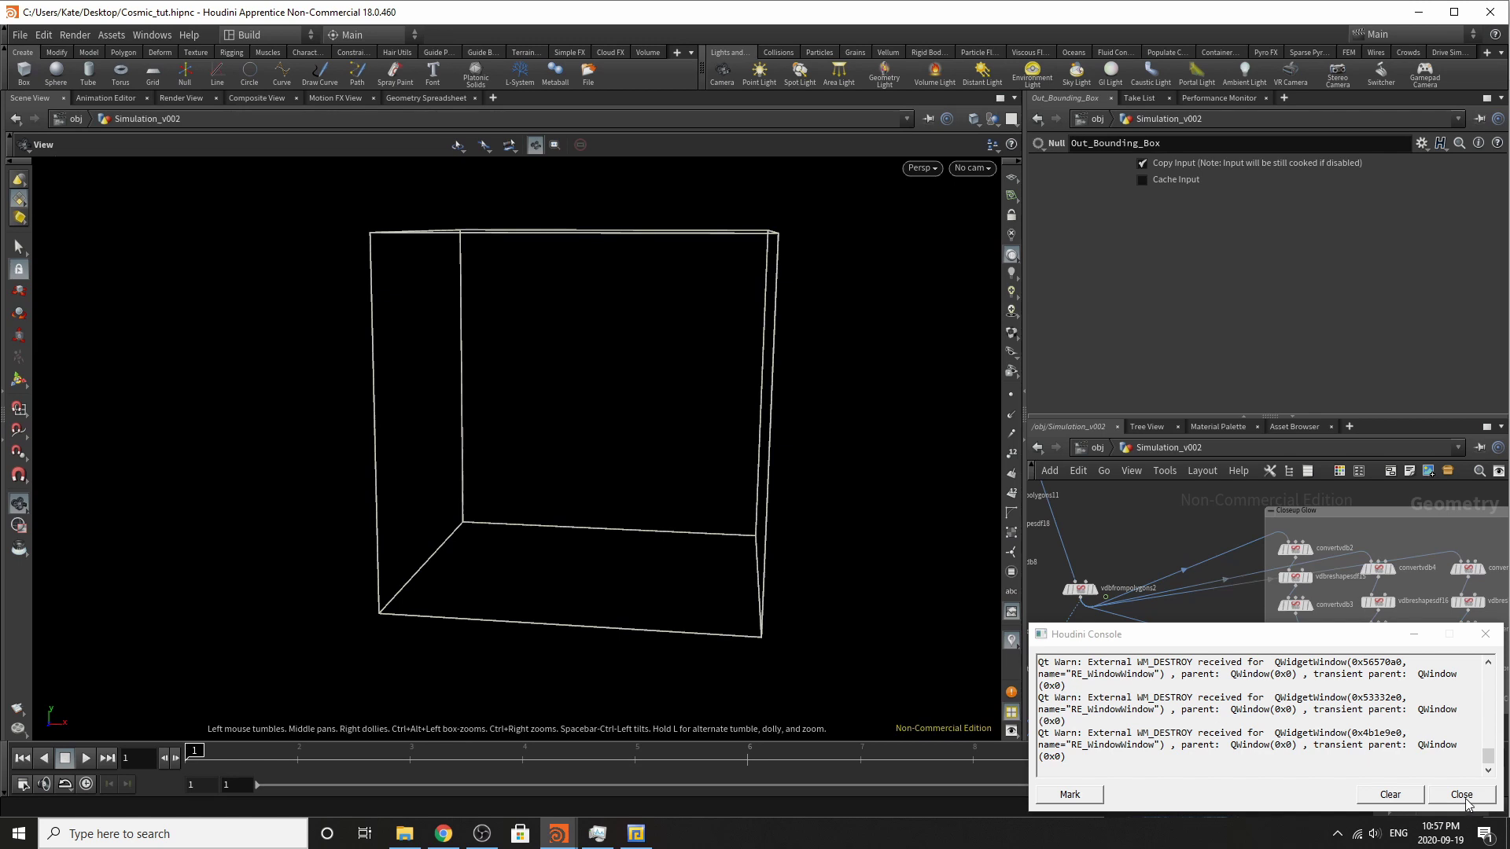
click(20, 34)
click(23, 119)
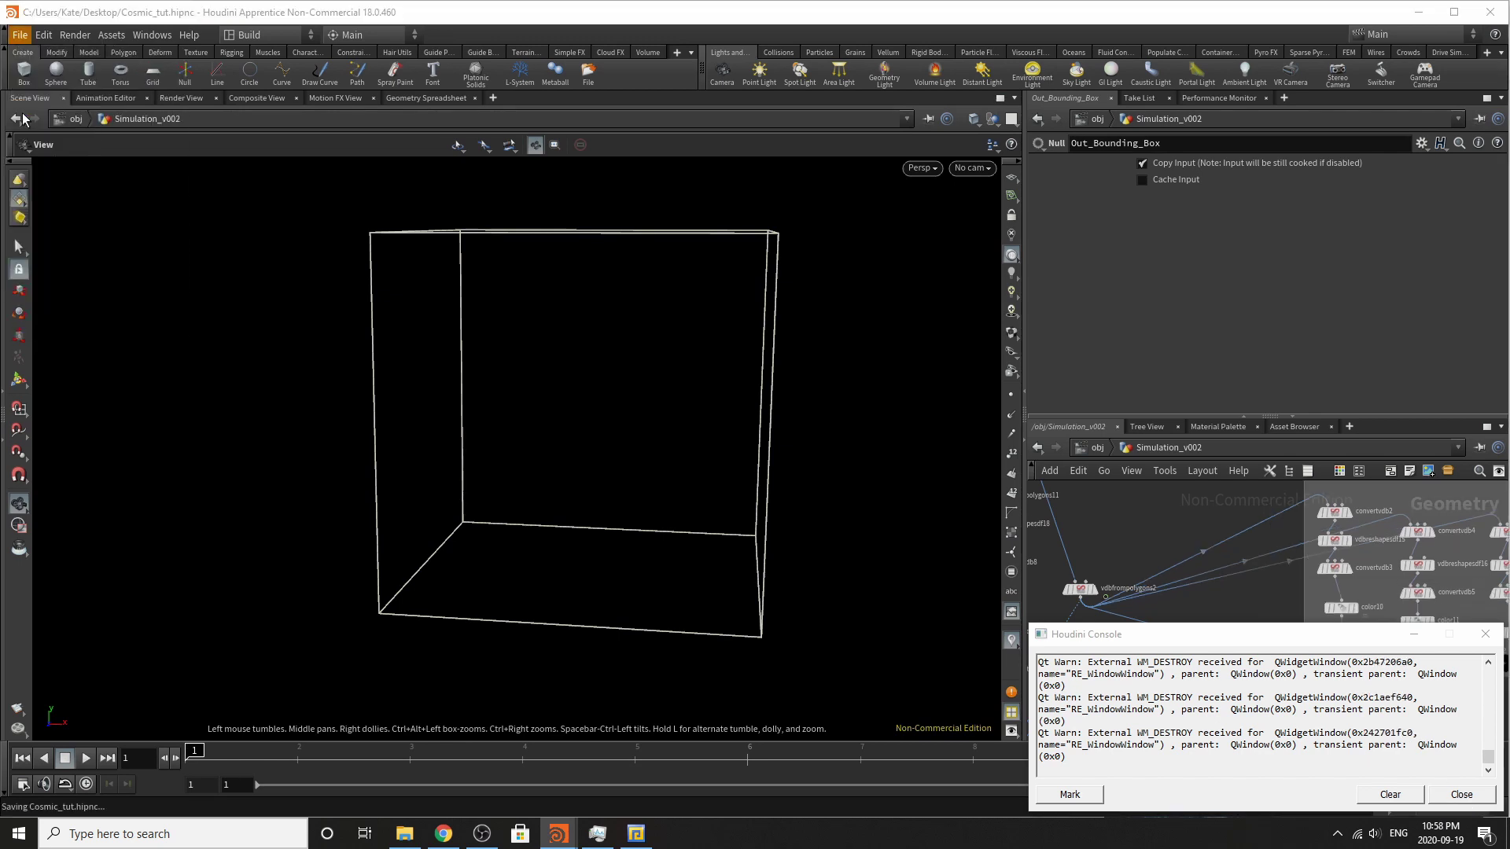
click(1468, 792)
Examine the layout of the three branches inside the Closeup Glow network box.
scroll(1033, 555, down, 4)
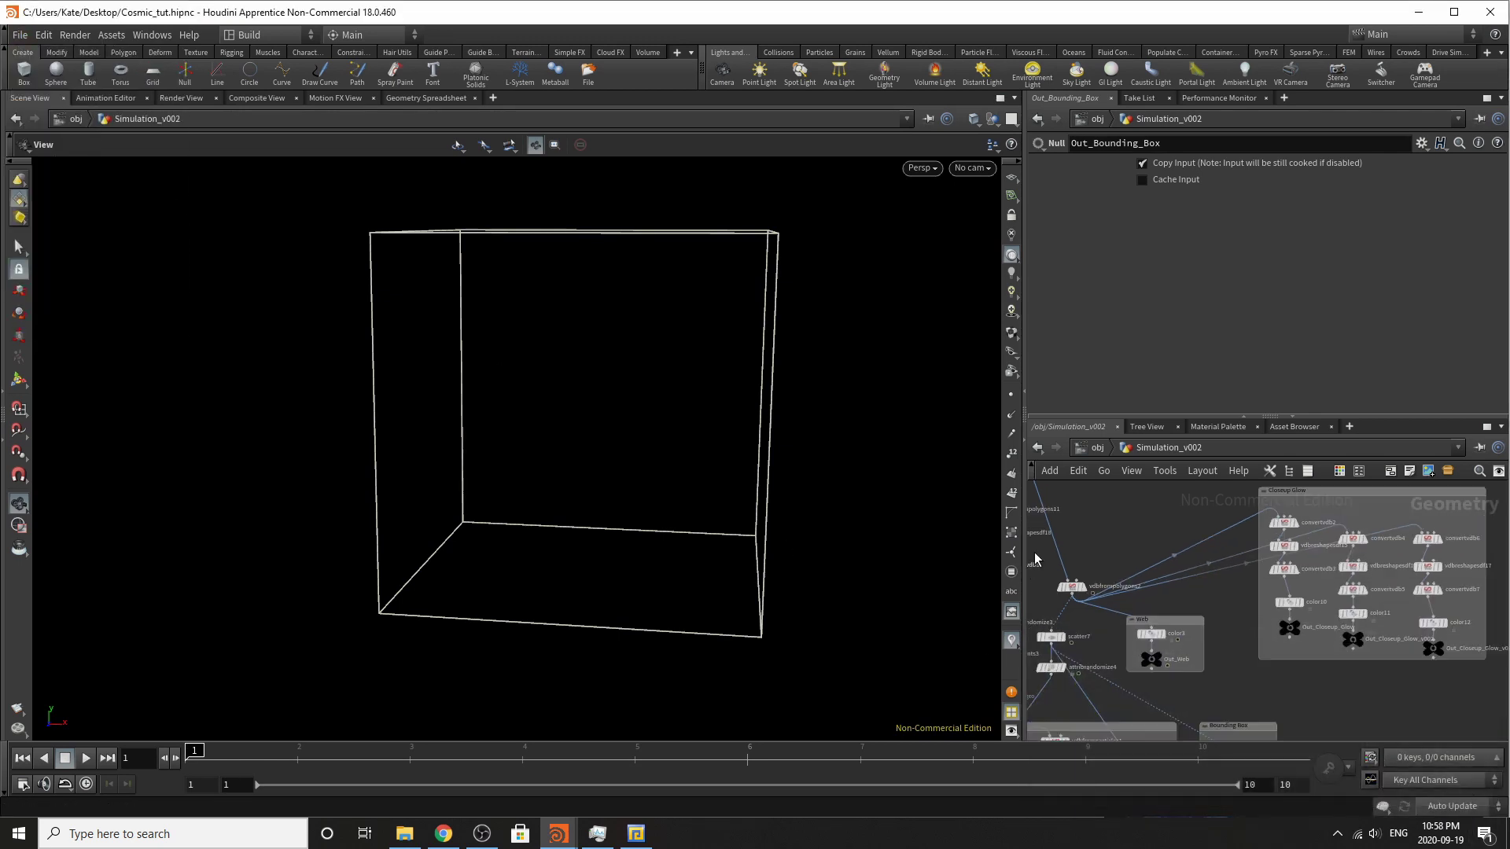
scroll(1157, 541, up, 3)
drag(1267, 498, 1262, 523)
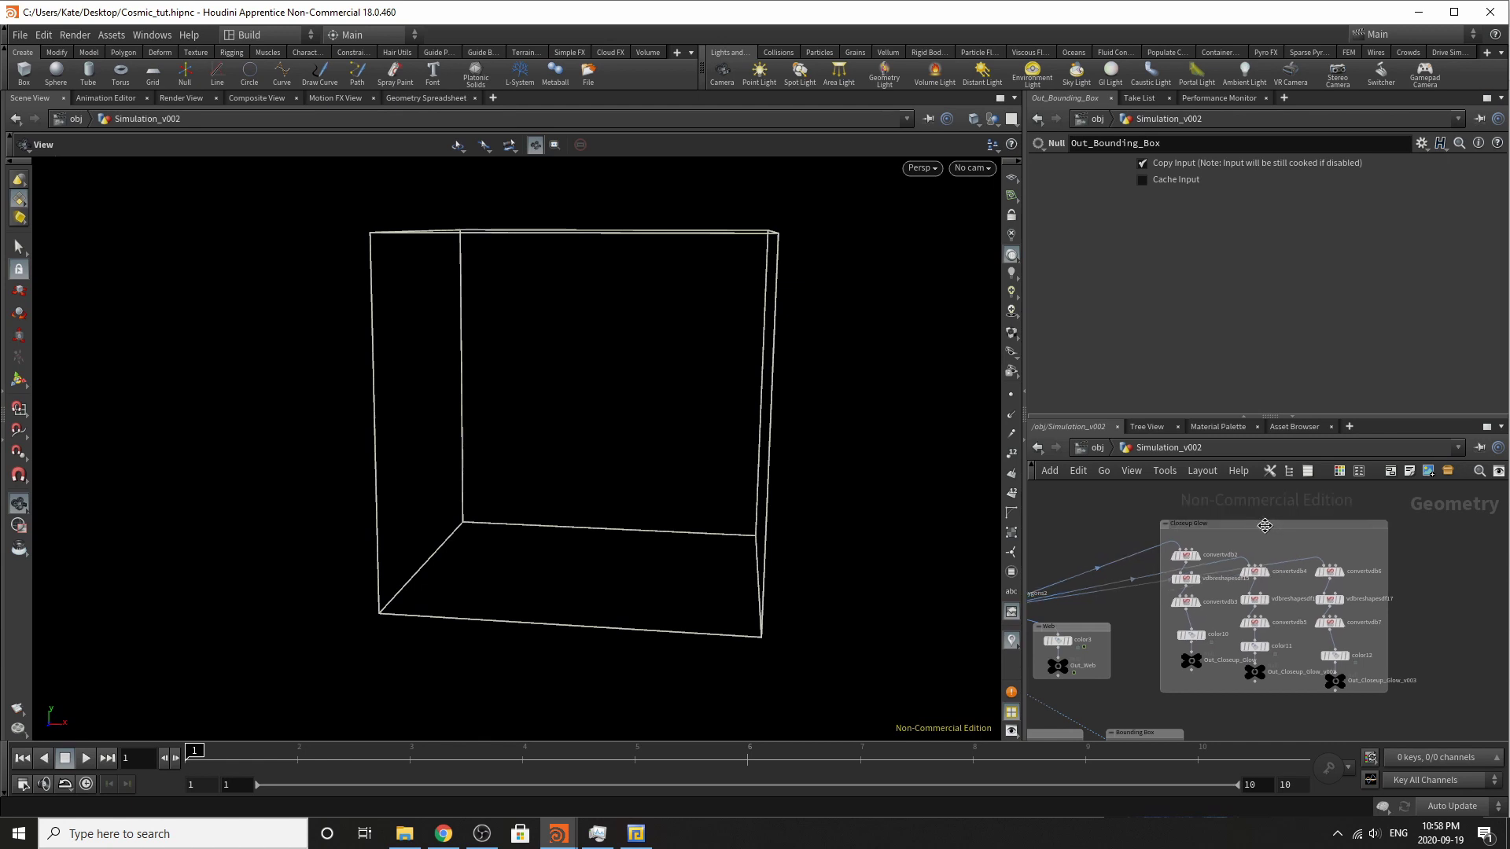
mouse_move(1322, 607)
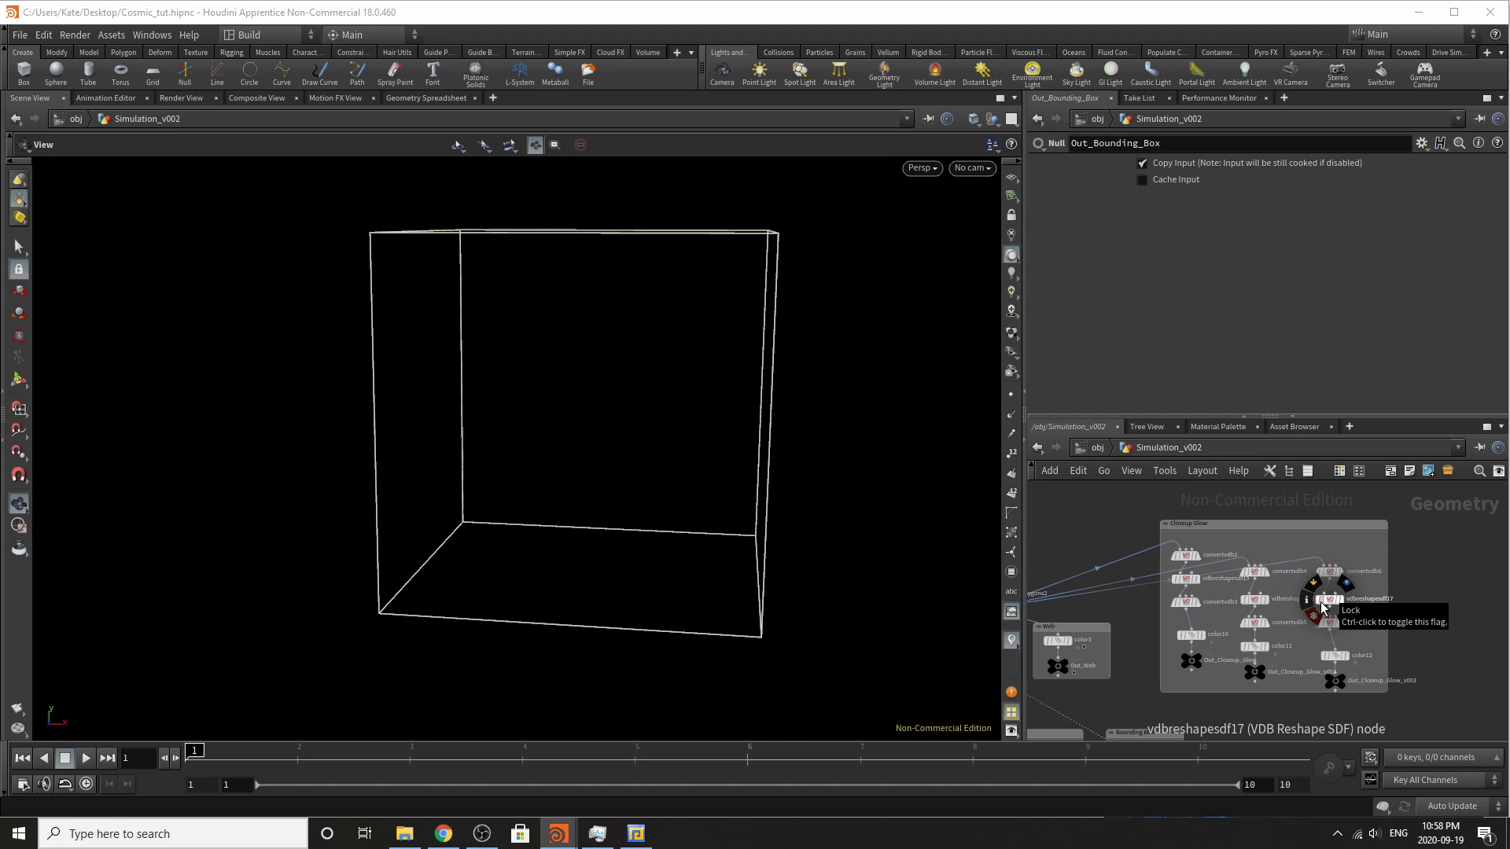
Switch to Chrome, view the New Scientist cube and Pinterest purple web cosmic web reference images, and return to Houdini.
click(442, 836)
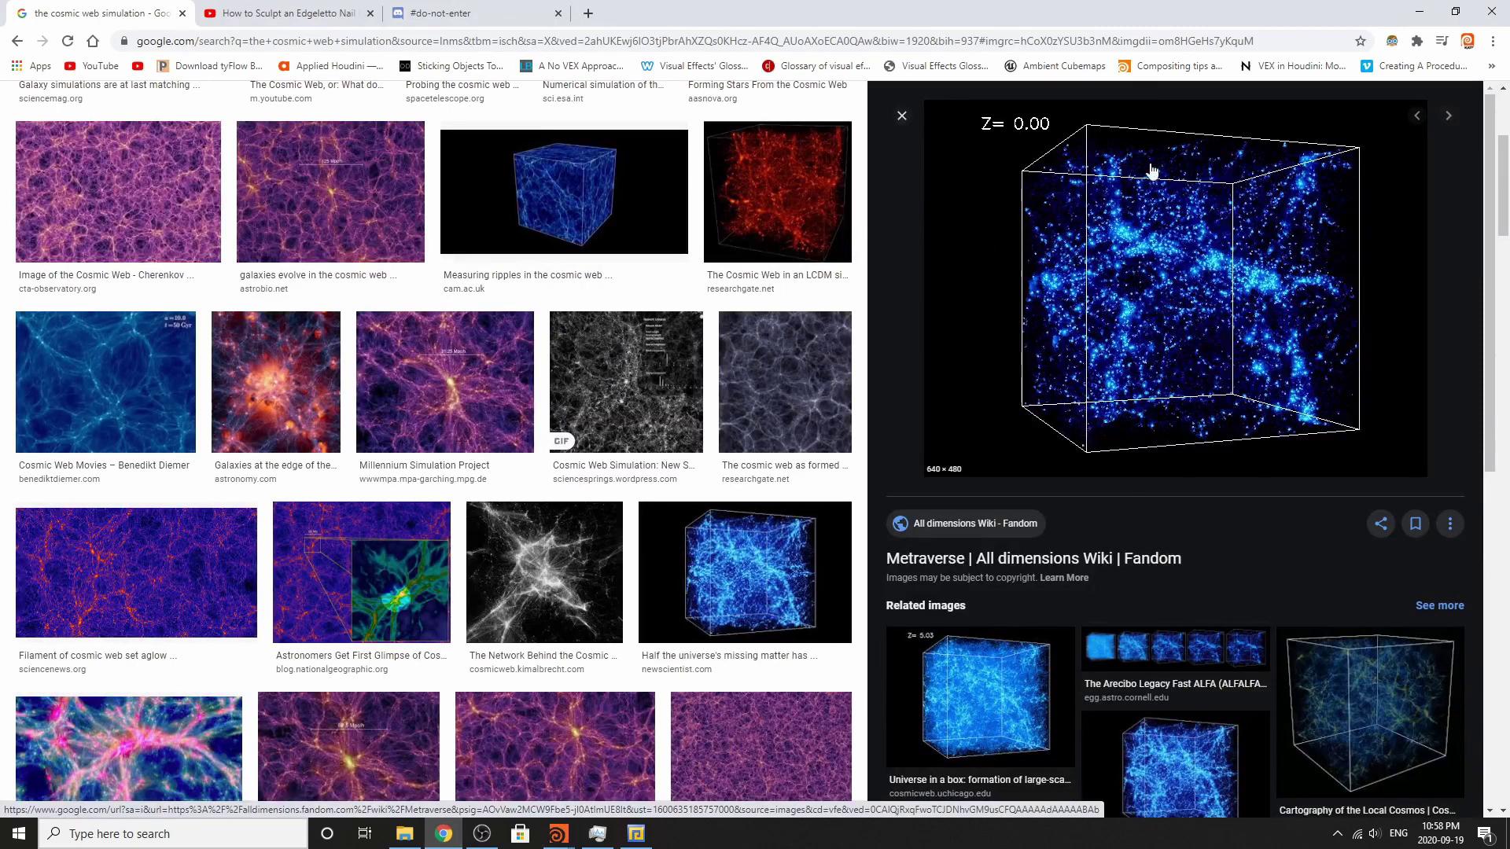
click(720, 600)
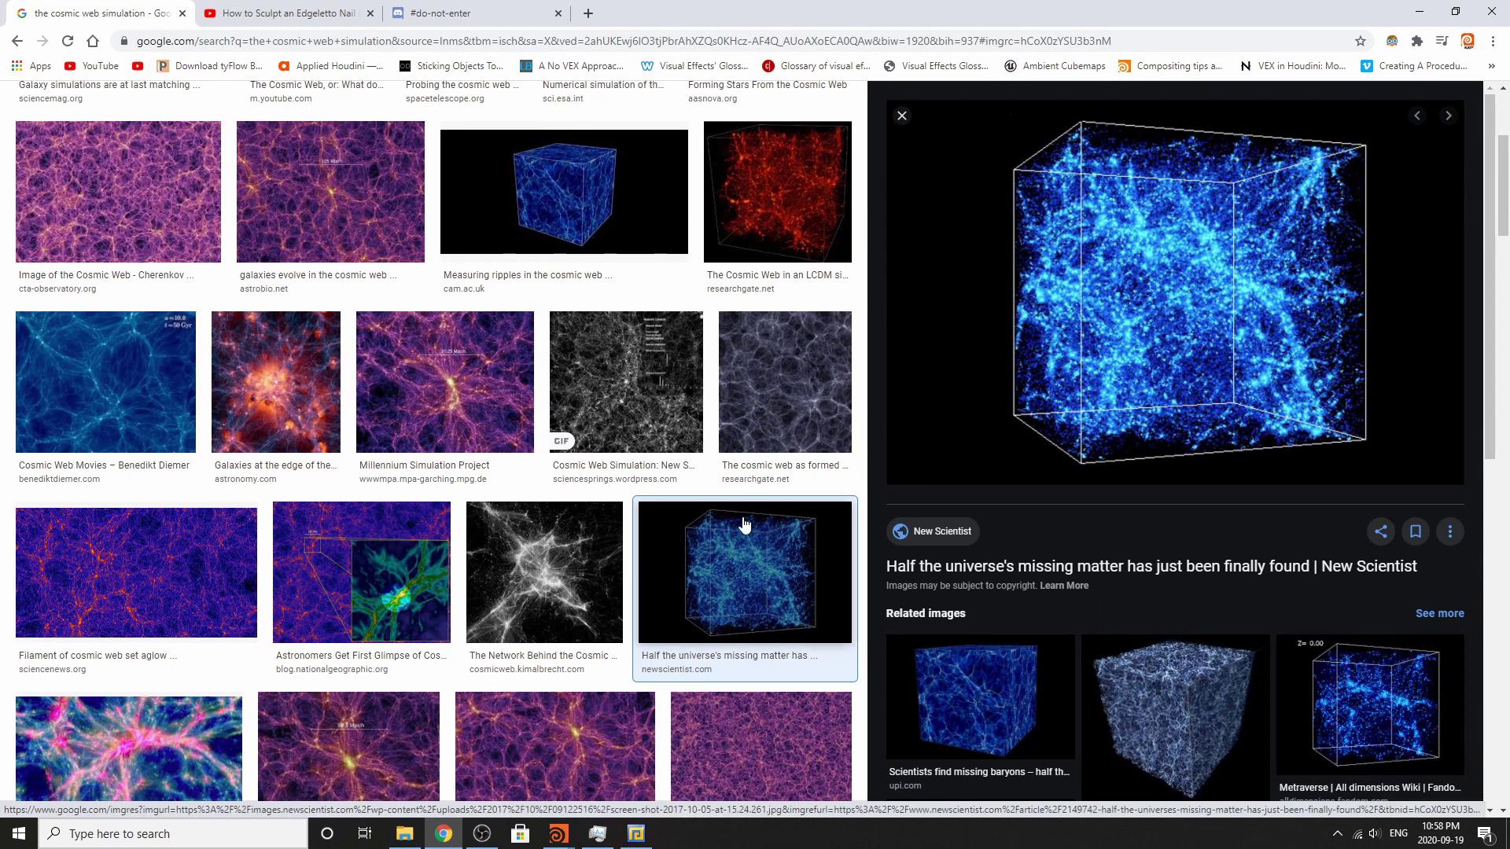
scroll(745, 523, down, 5)
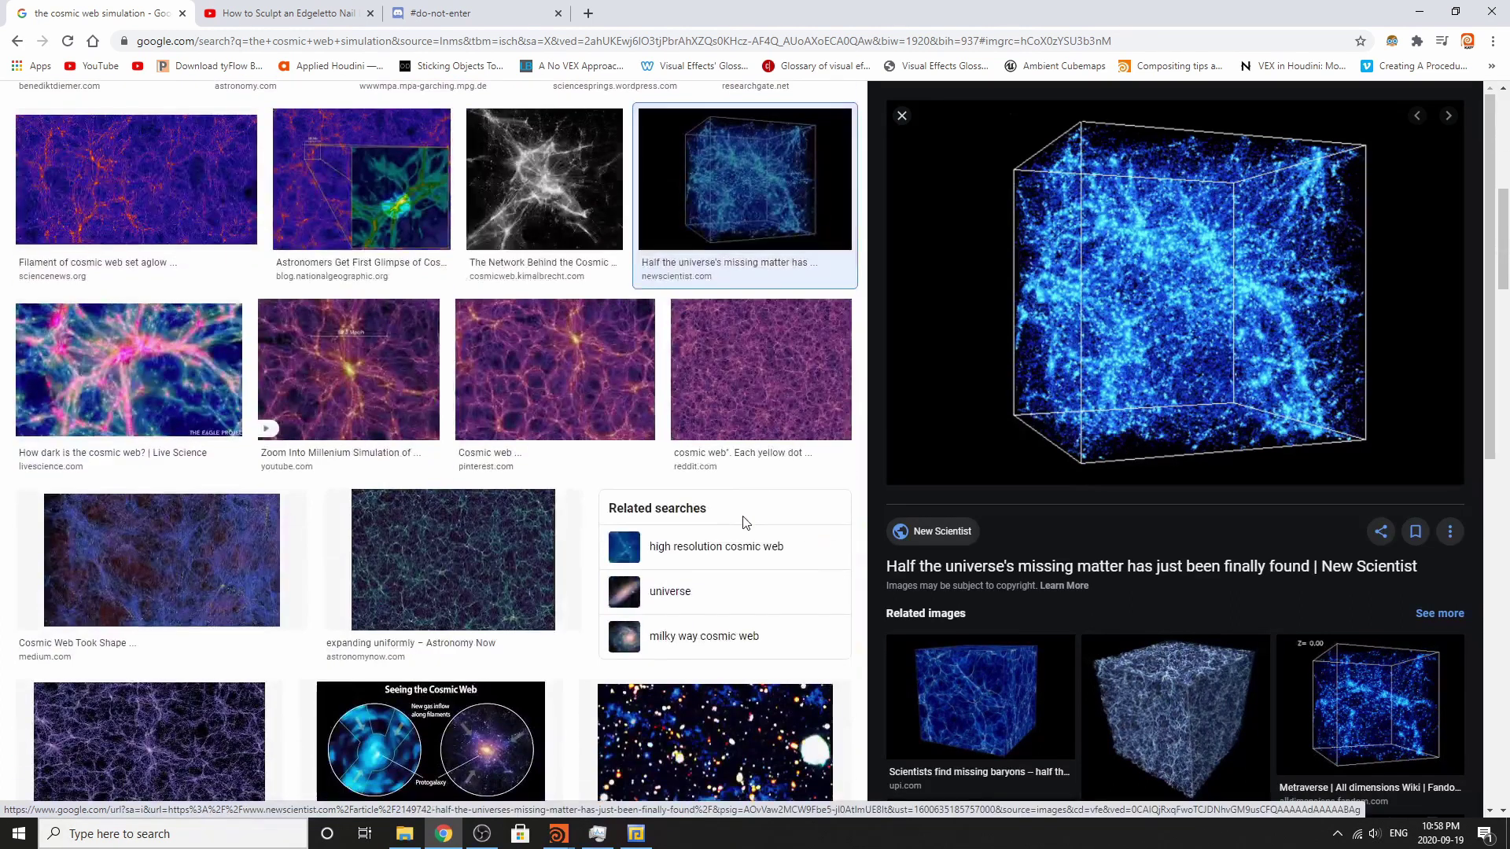
click(512, 366)
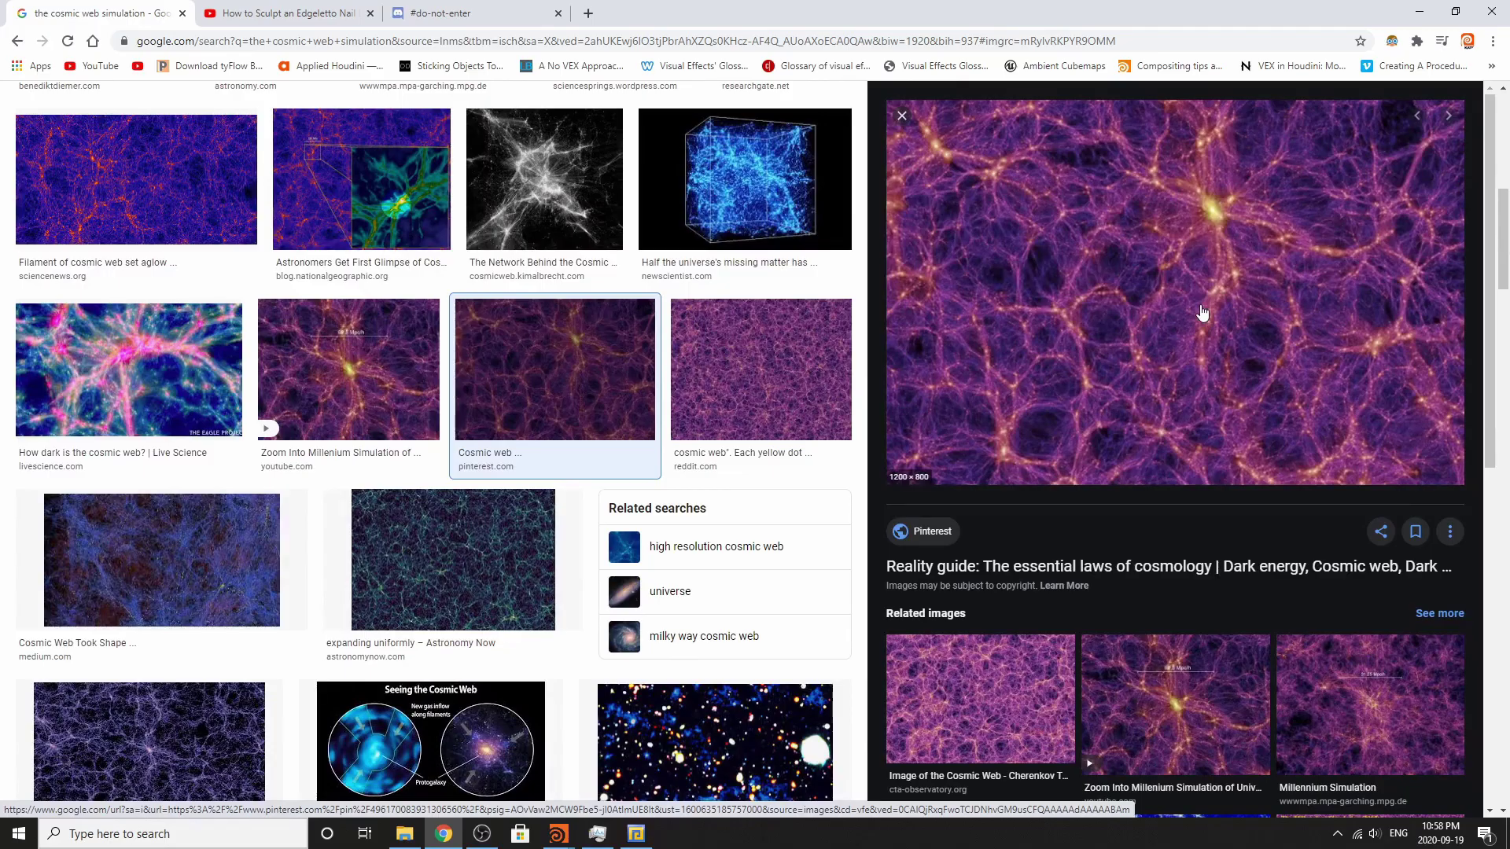
click(445, 835)
Display convertvdb2 and vdbreshapesdf15 in the Closeup Glow network box, inspecting the Erode operation and its offset.
scroll(1197, 578, up, 3)
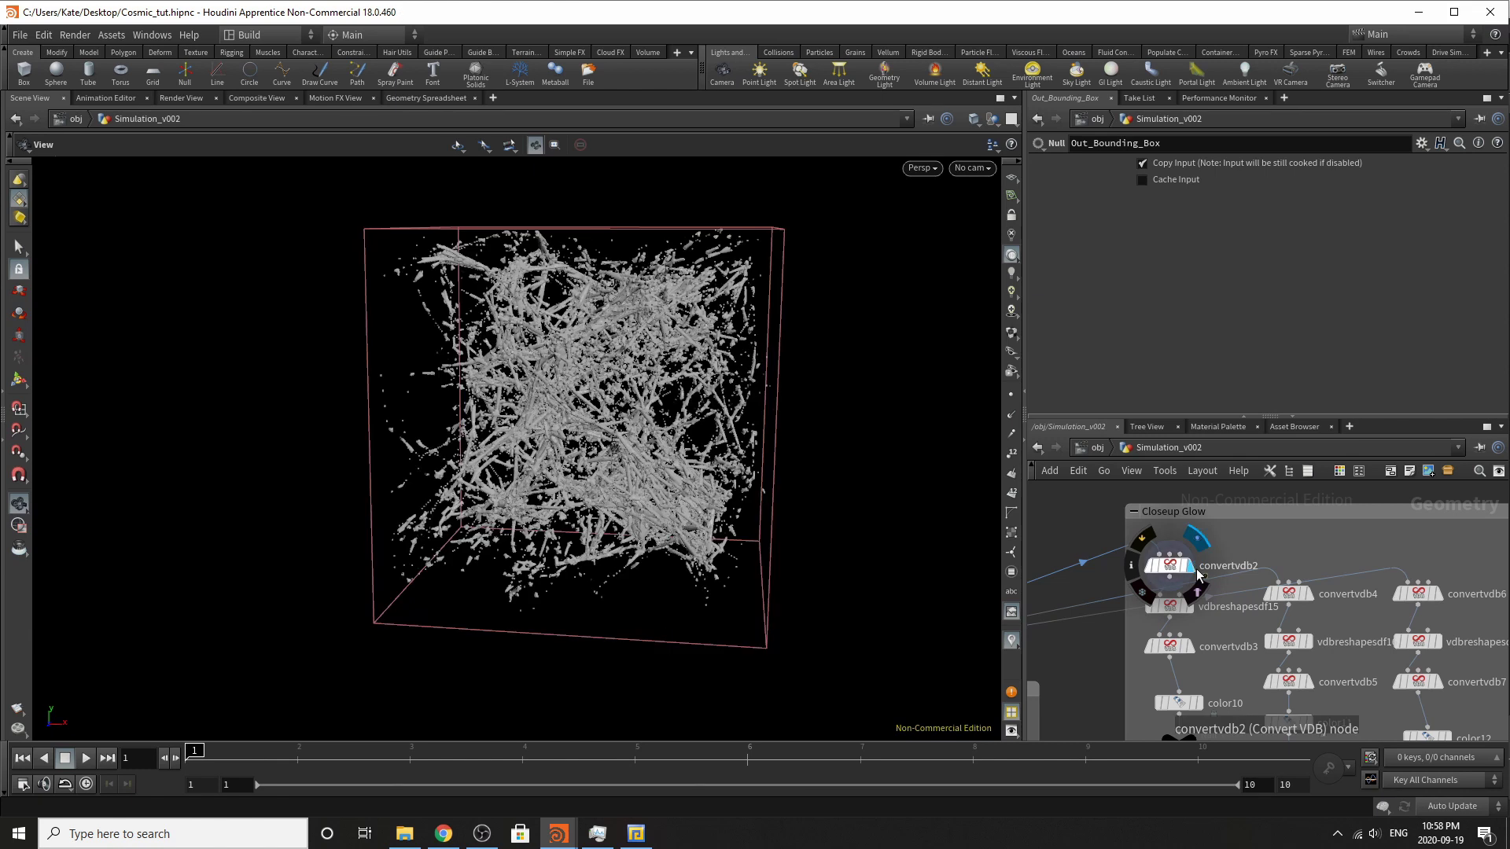
middle_drag(1198, 659, 1204, 618)
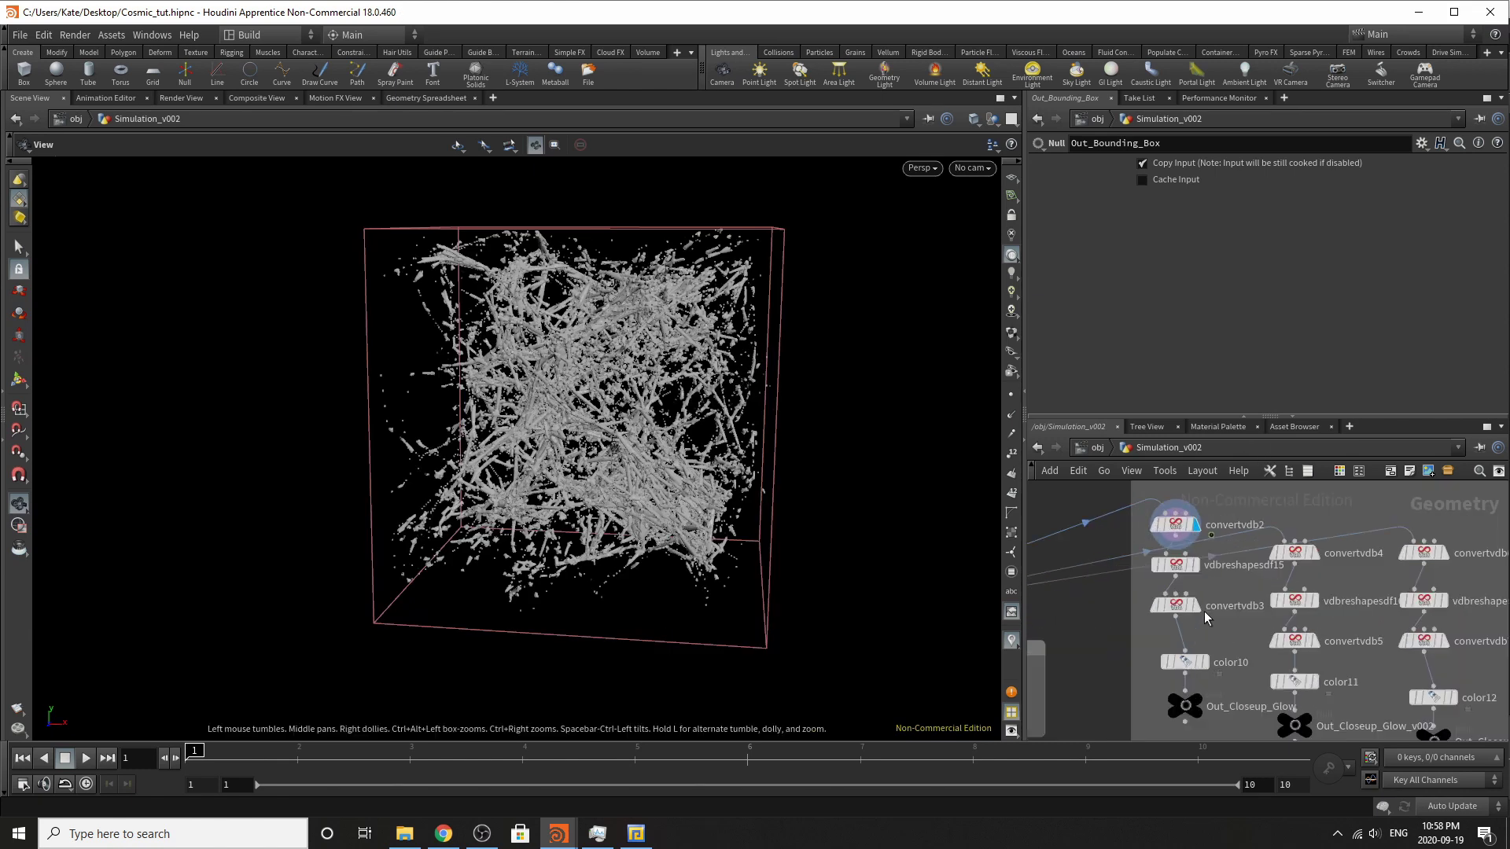
click(1171, 570)
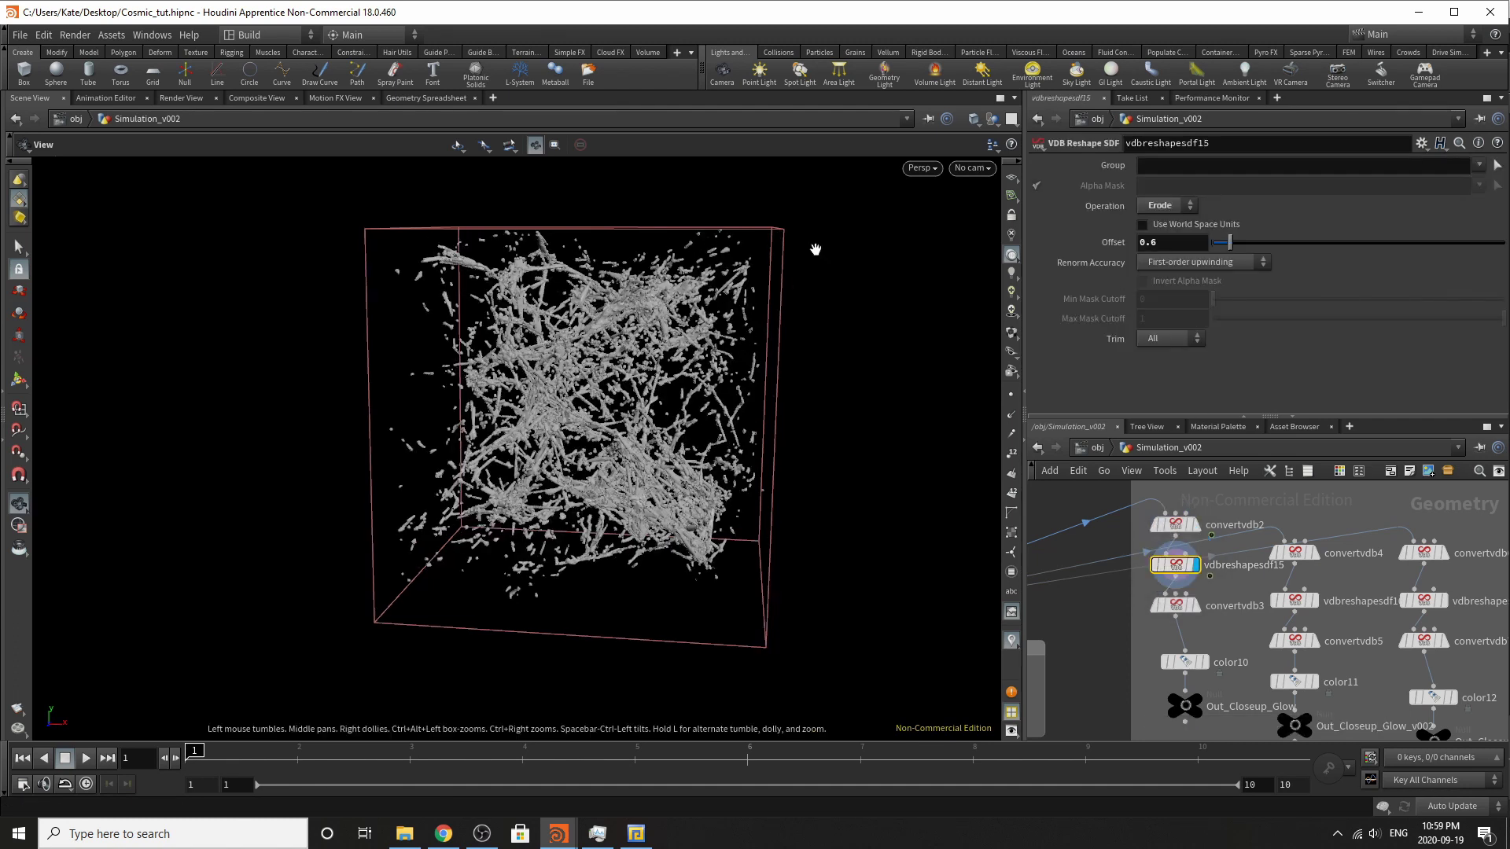
Display convertvdb3 to inspect its Convert SDF to Fog settings, and display color10 below it to view the glow color.
click(1195, 606)
click(1178, 610)
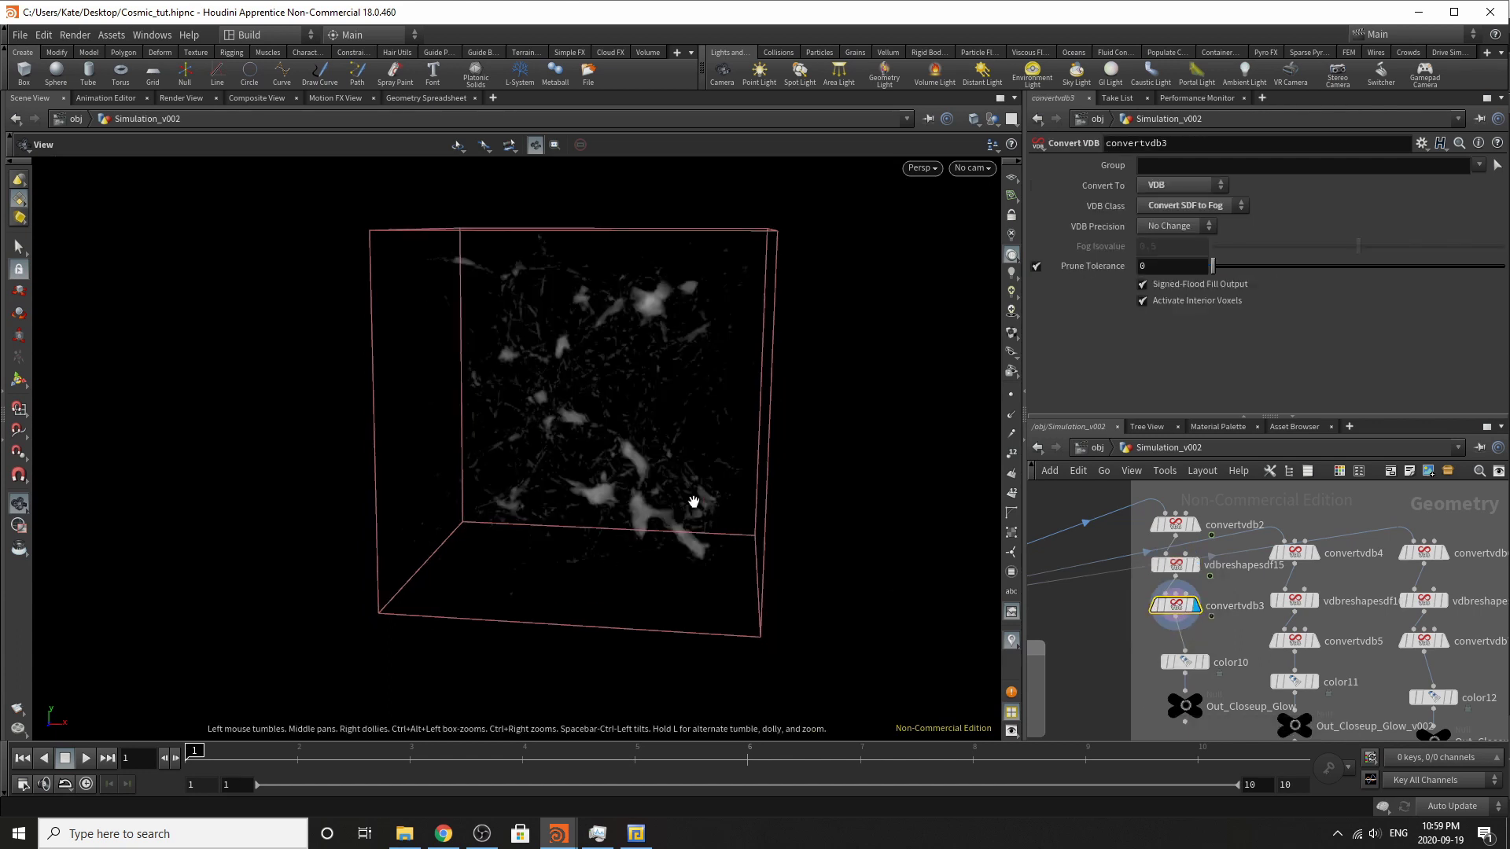
click(1207, 663)
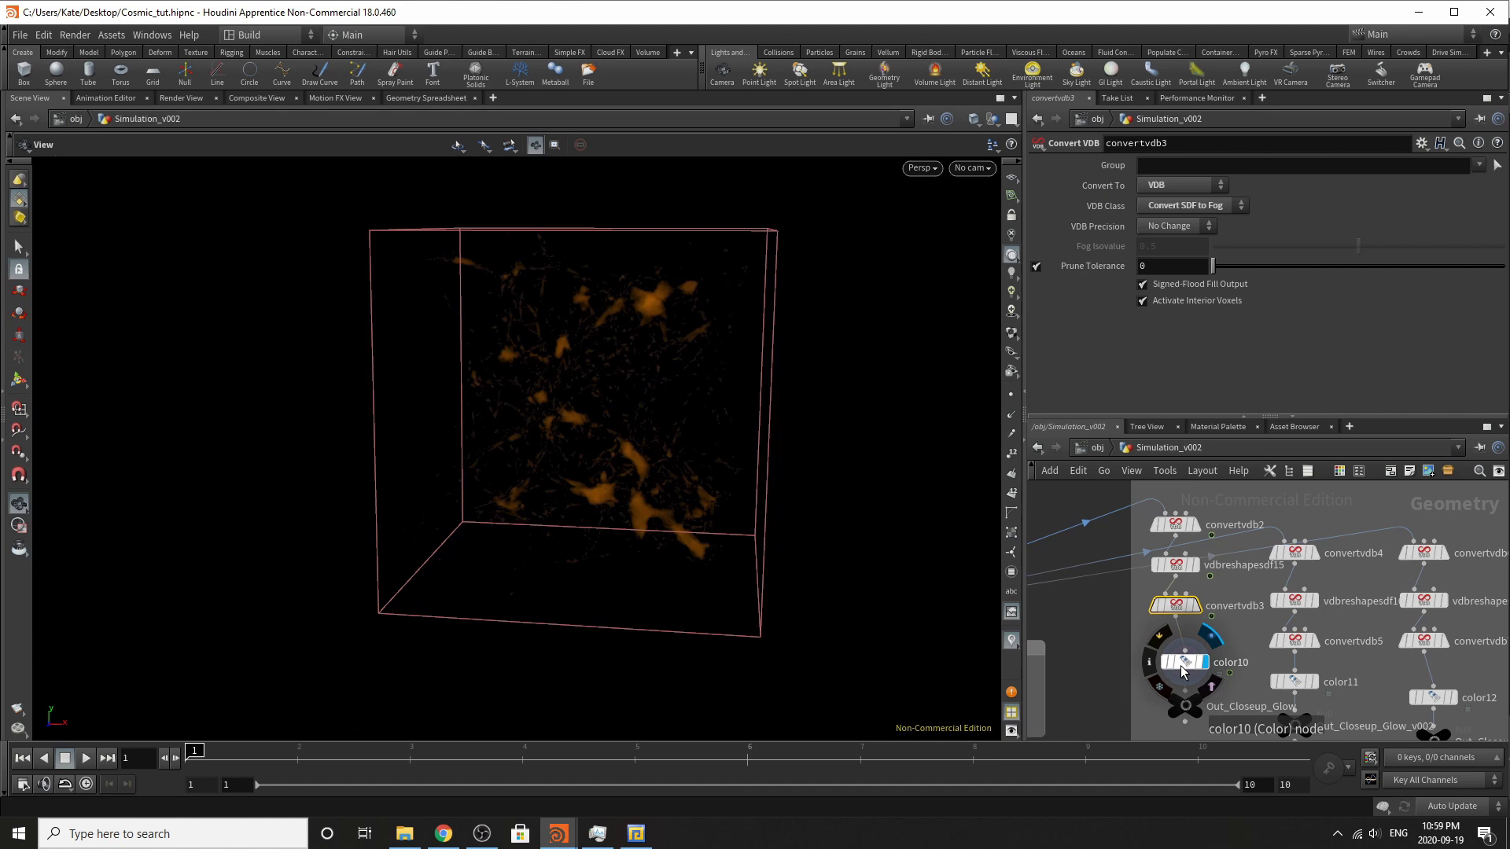
Inspect the constant color settings of color10 and the Out_Closeup_Glow null that ends the first glow branch.
click(1189, 666)
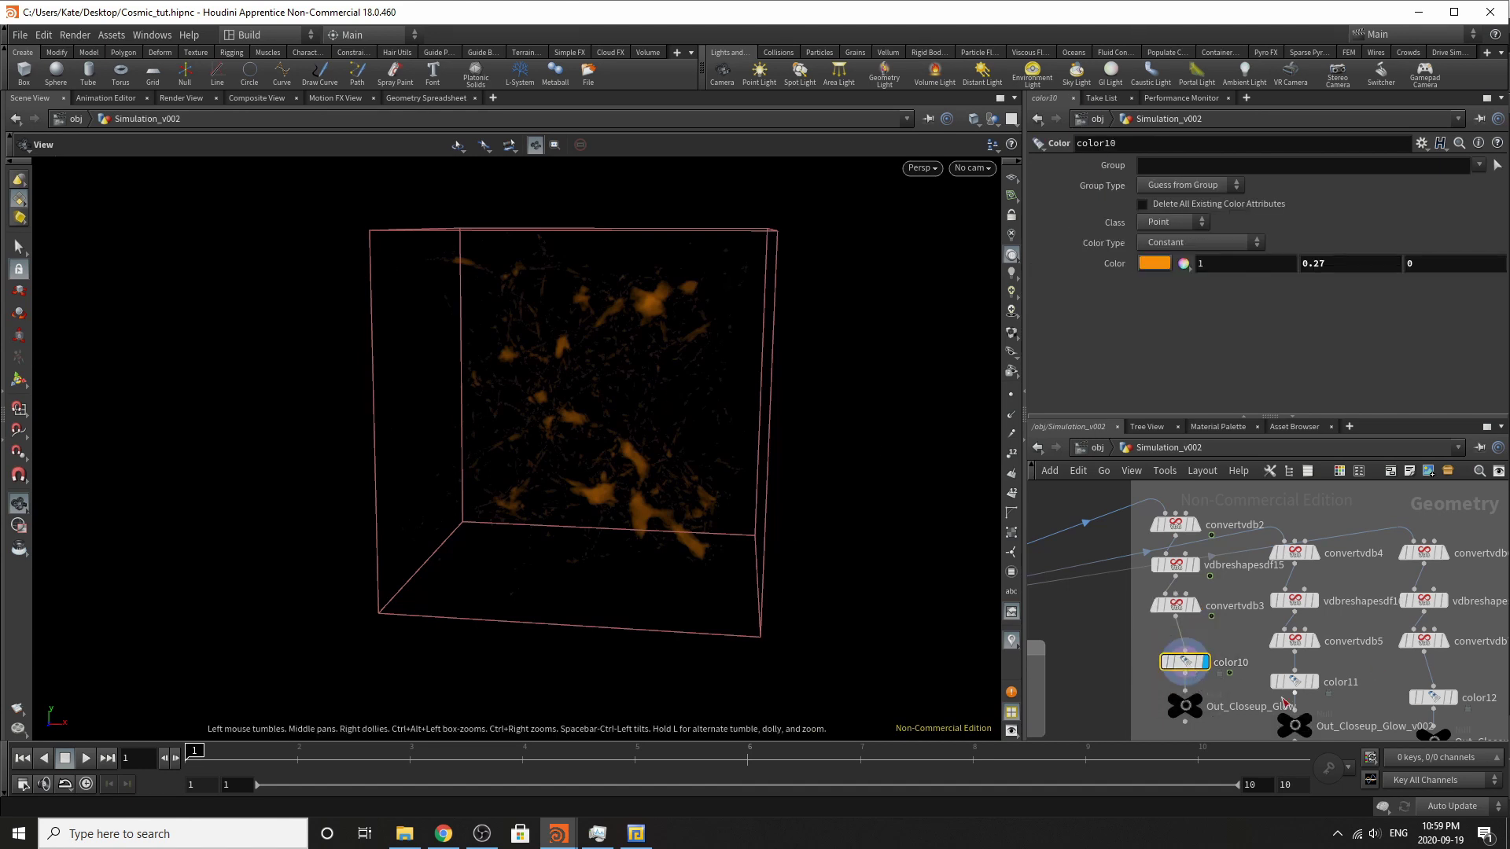
click(1185, 707)
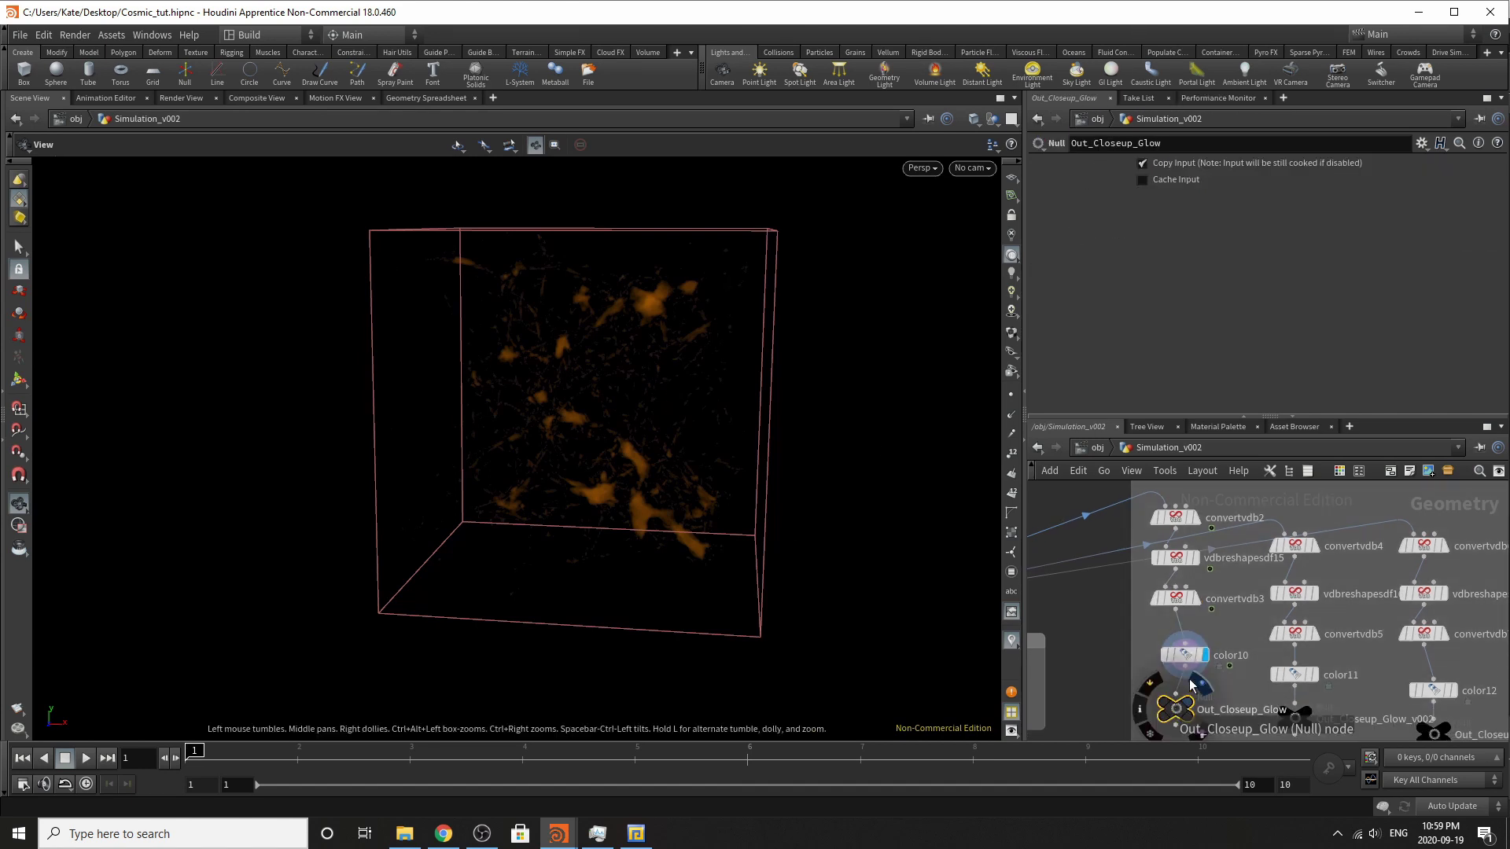
scroll(1190, 680, down, 2)
Display convertvdb4 and vdbreshapesdf16 in the second glow branch, inspecting the Convert Fog to SDF and Erode settings.
scroll(1261, 605, up, 3)
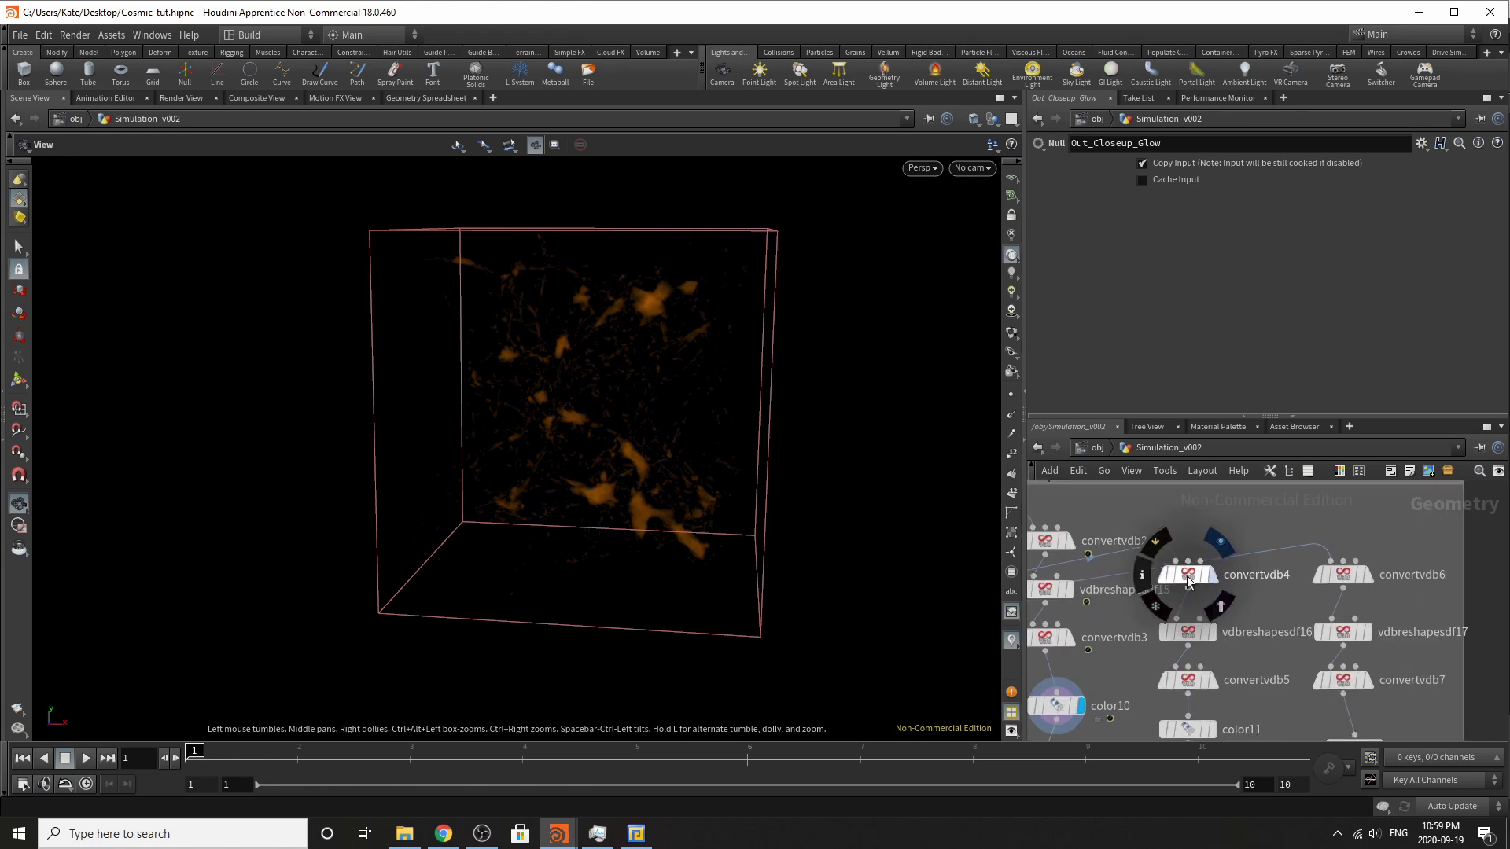
click(1212, 575)
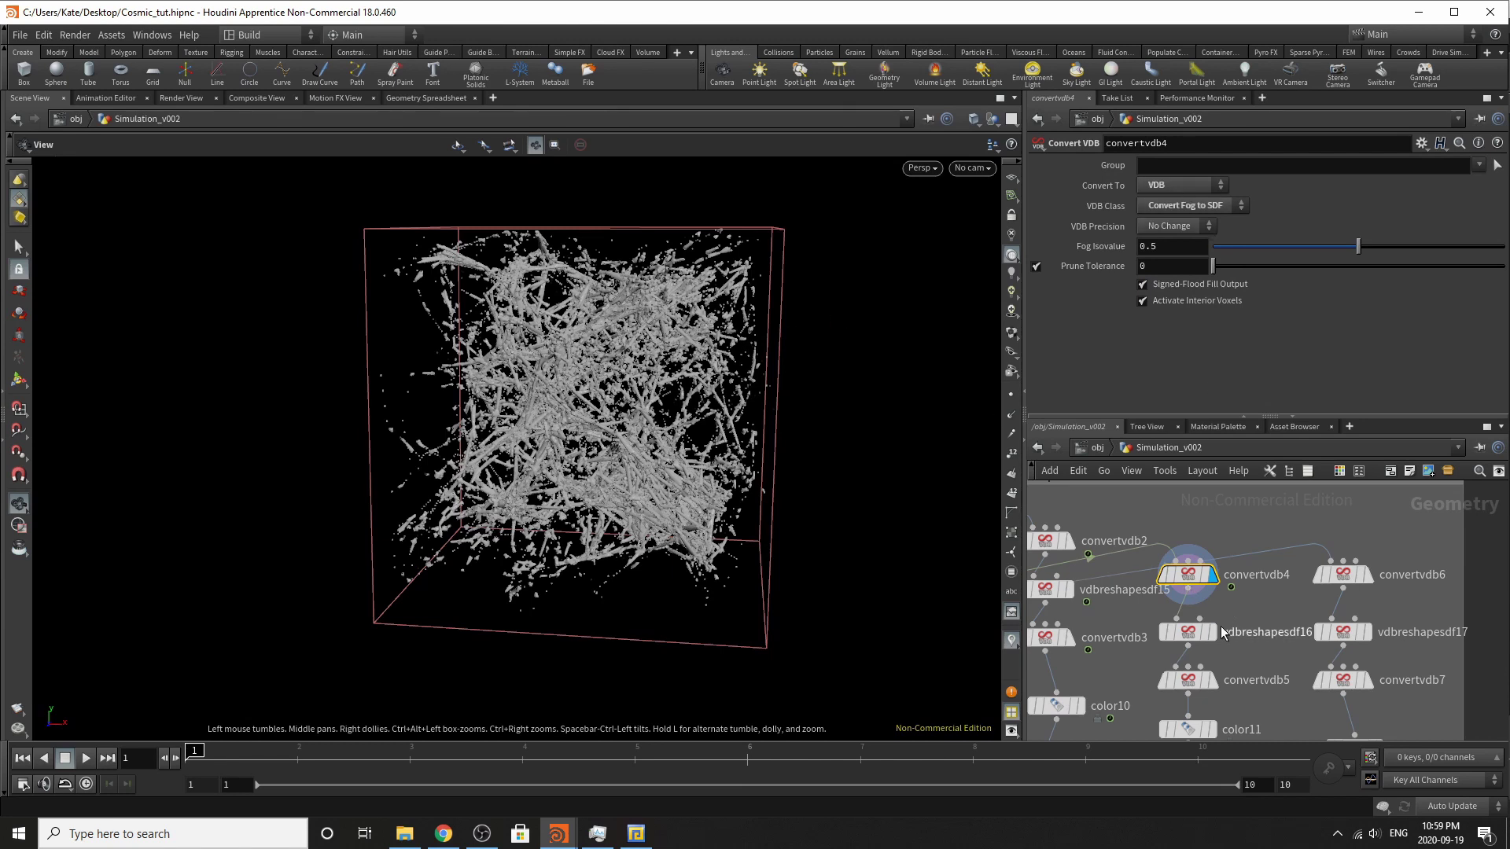
mouse_move(1201, 637)
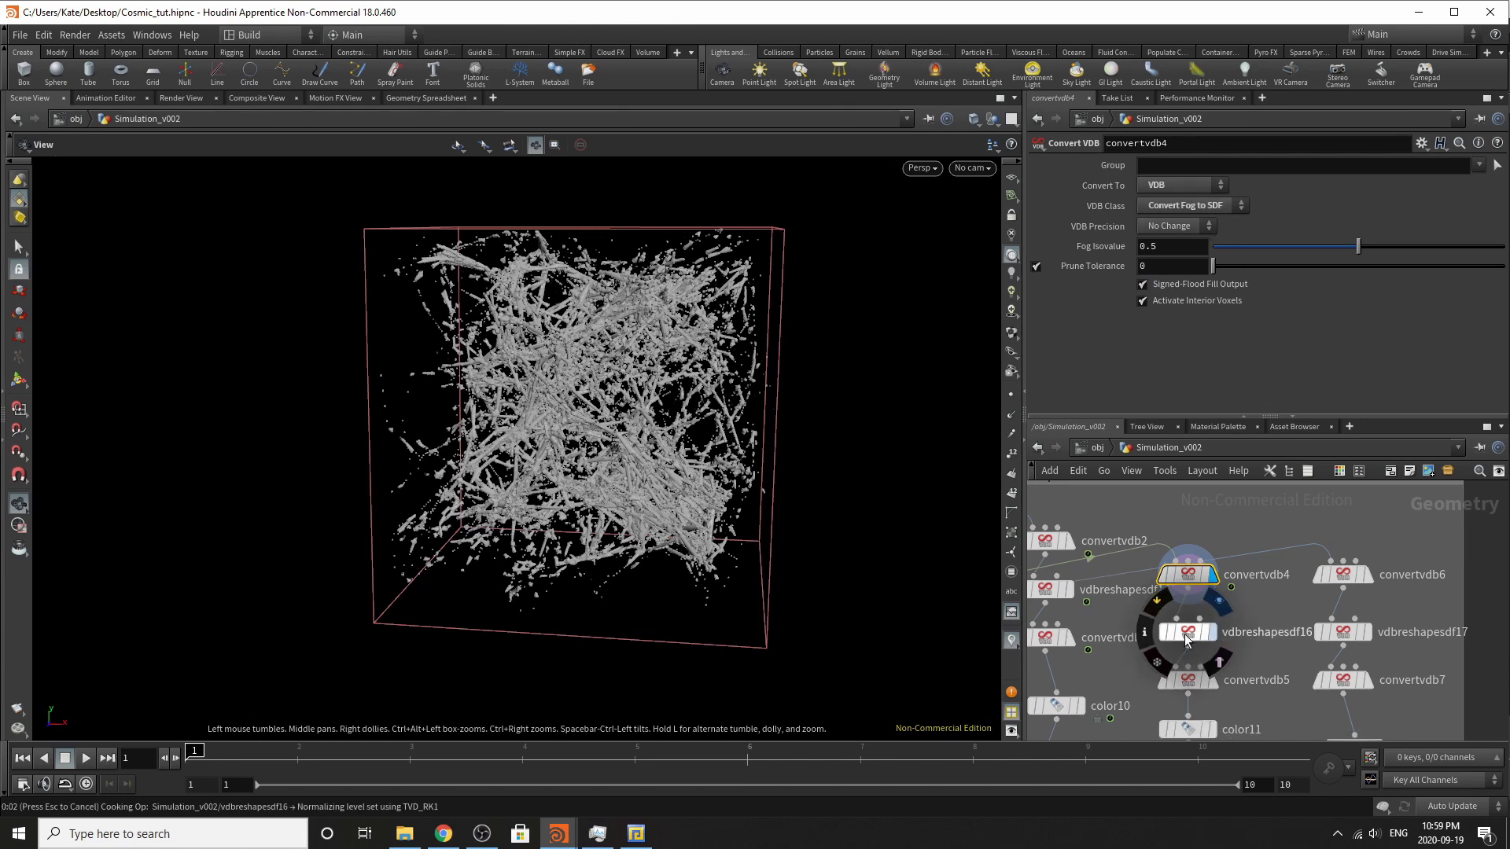
click(1187, 634)
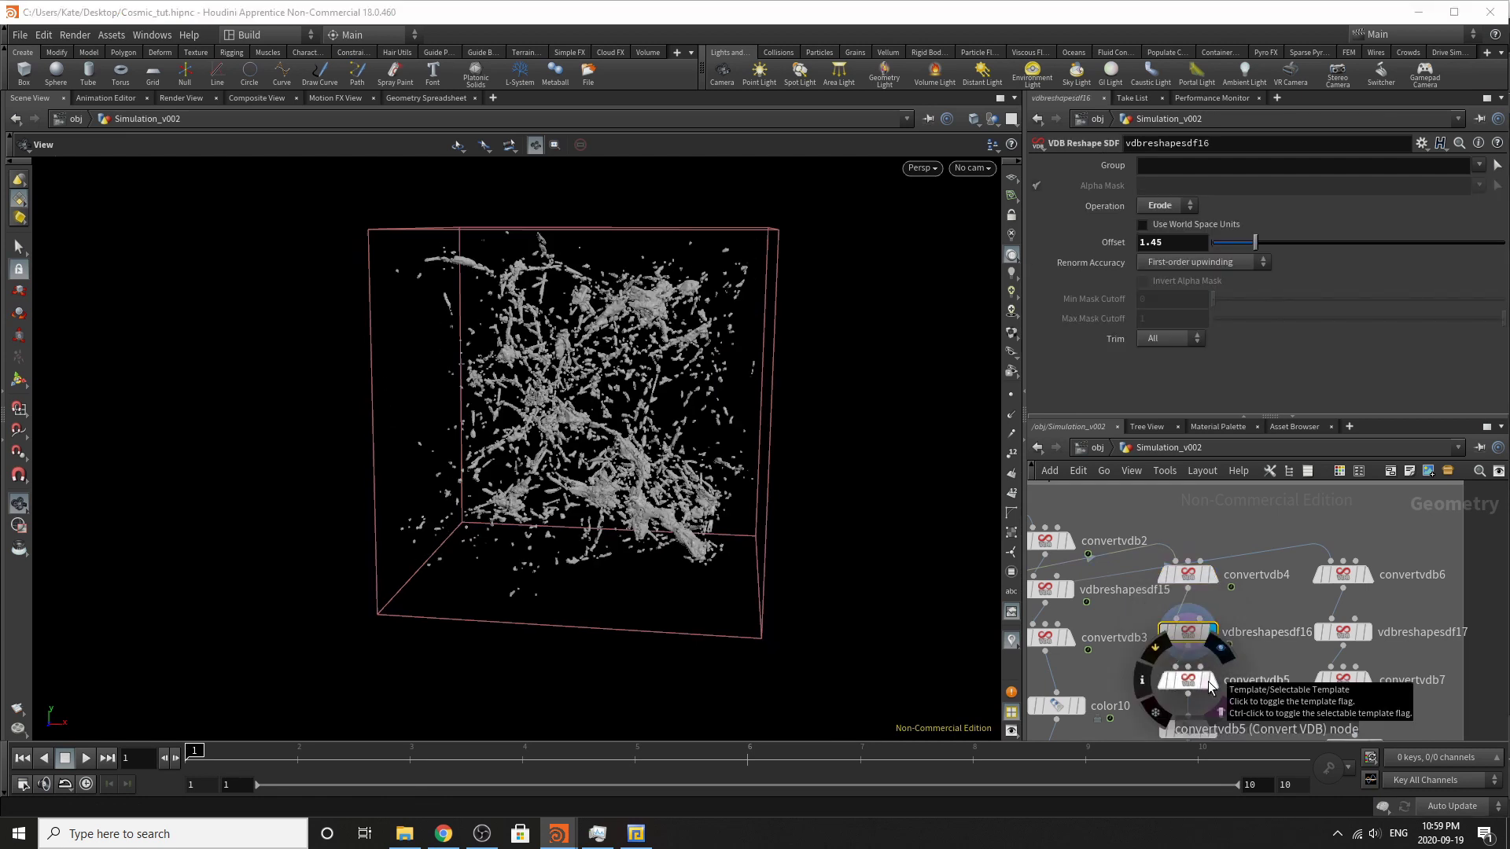
Display convertvdb5 to inspect its Convert SDF to Fog settings, and display color11 to view the second branch's glow color.
click(1211, 681)
click(1186, 688)
scroll(1186, 577, down, 3)
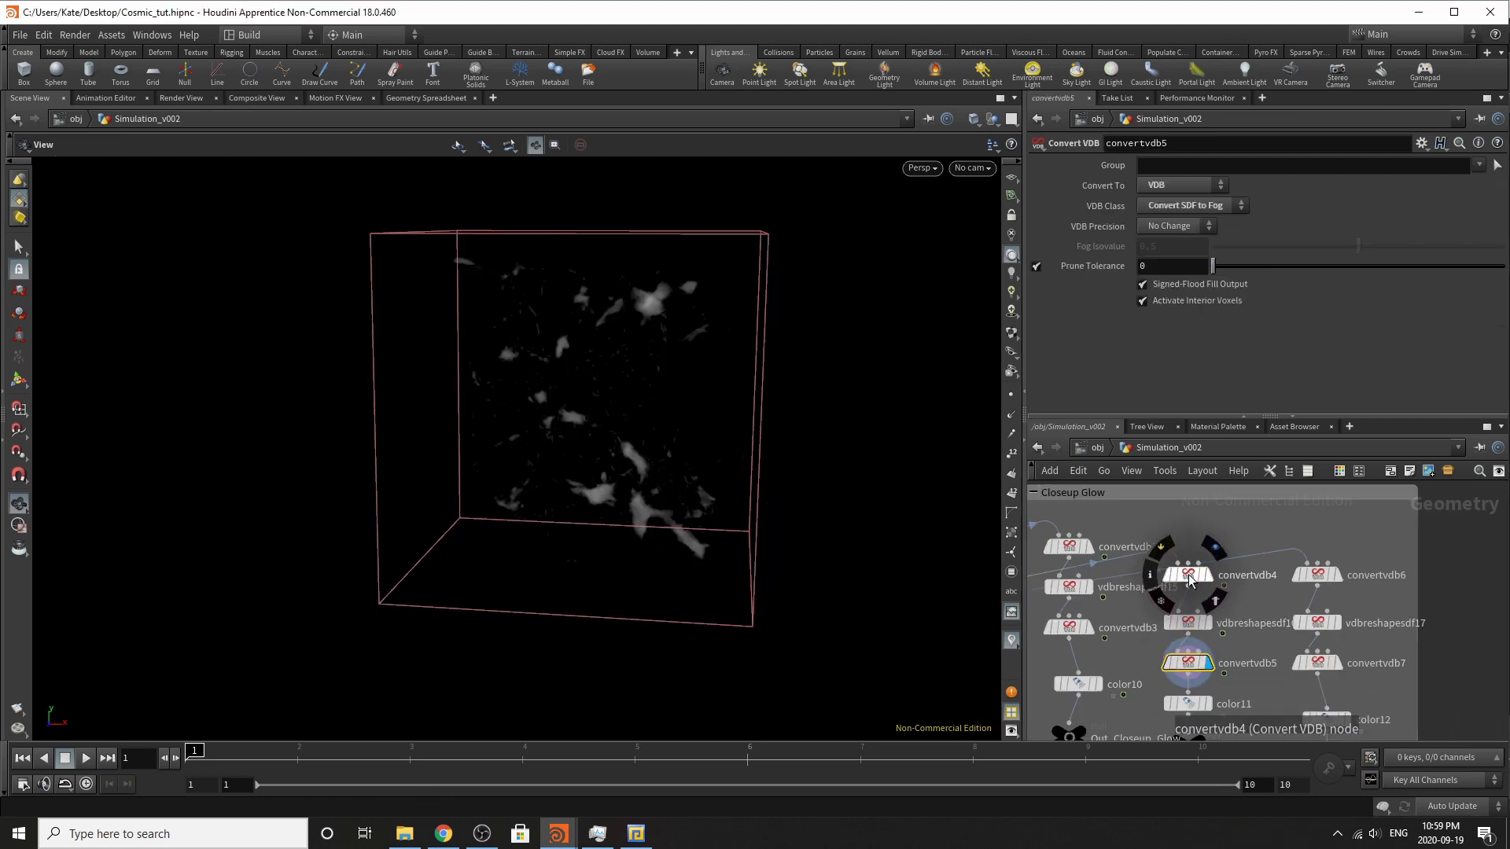
scroll(1208, 700, up, 3)
click(1175, 646)
click(1195, 643)
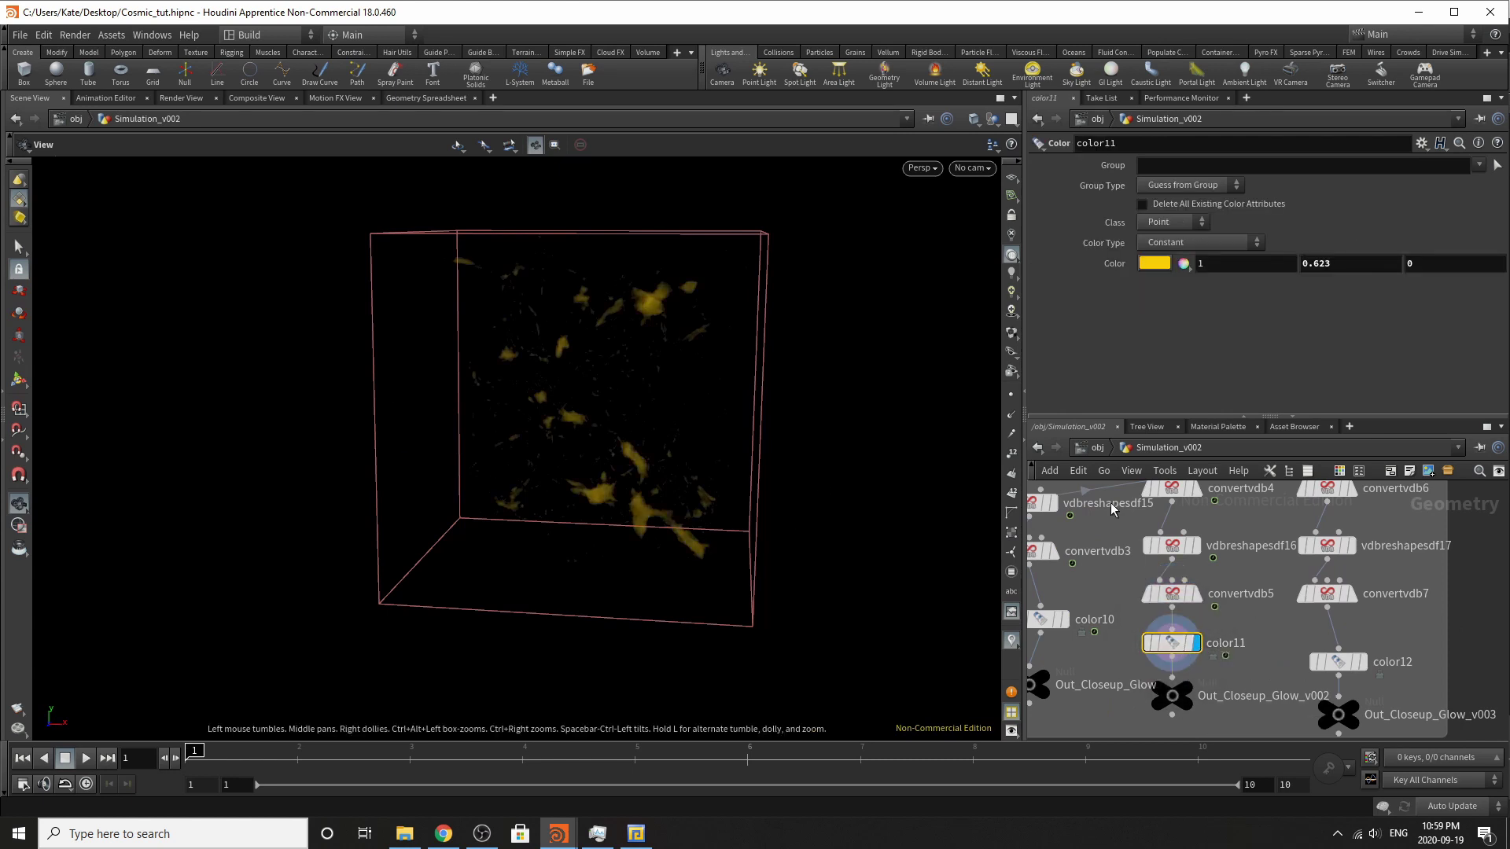
Compare with the color settings of color10, and select the Out_Closeup_Glow_v002 null ending the second branch.
click(1046, 620)
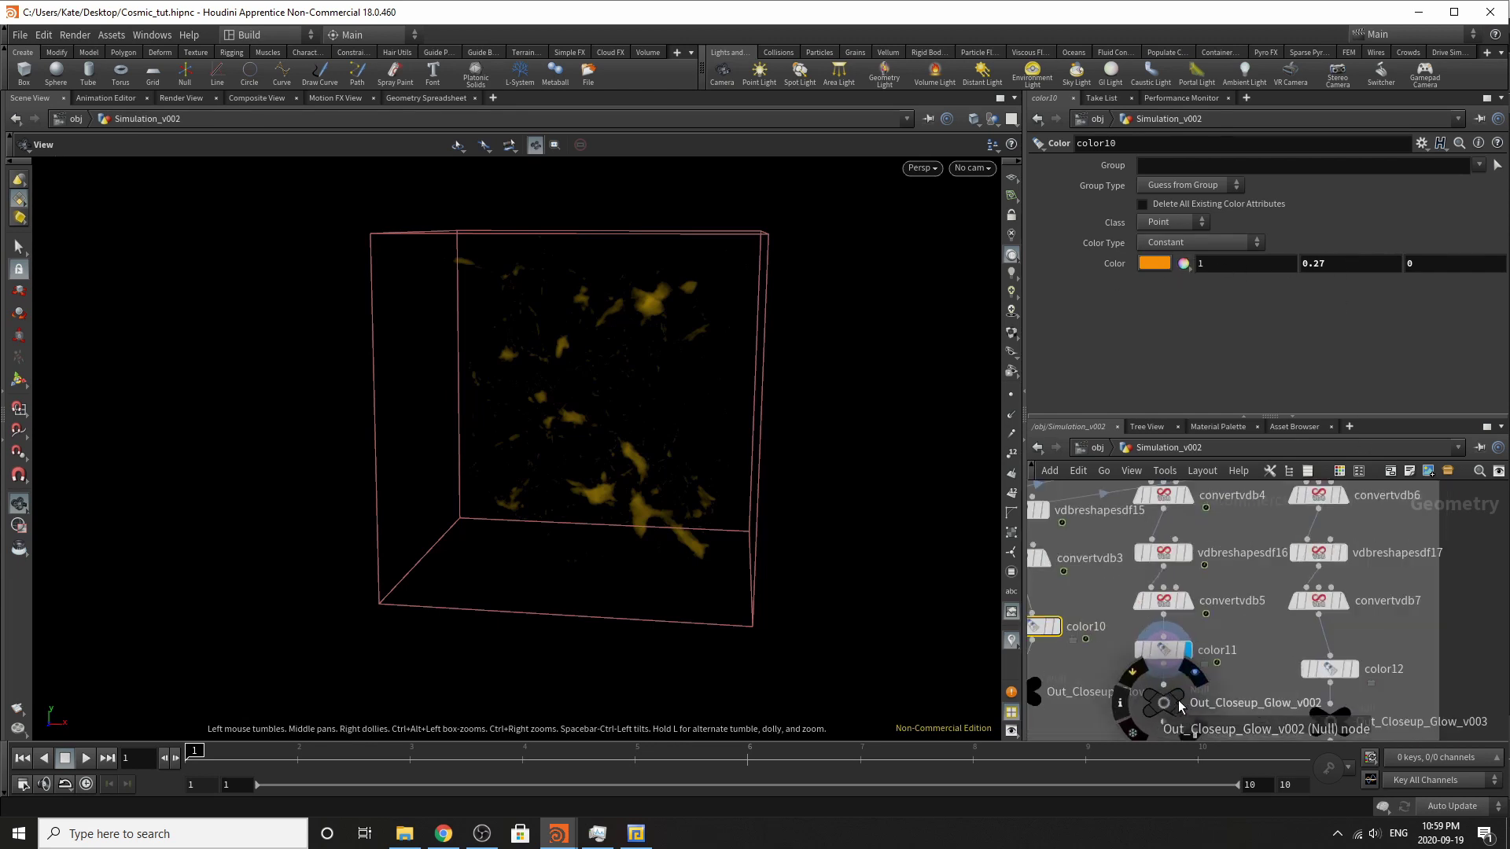
click(1164, 704)
drag(1165, 705, 1154, 705)
Display convertvdb6 and vdbreshapesdf17 in the third glow branch, inspecting the fog-to-SDF conversion and Erode offset.
middle_drag(1282, 606, 1222, 678)
click(1274, 578)
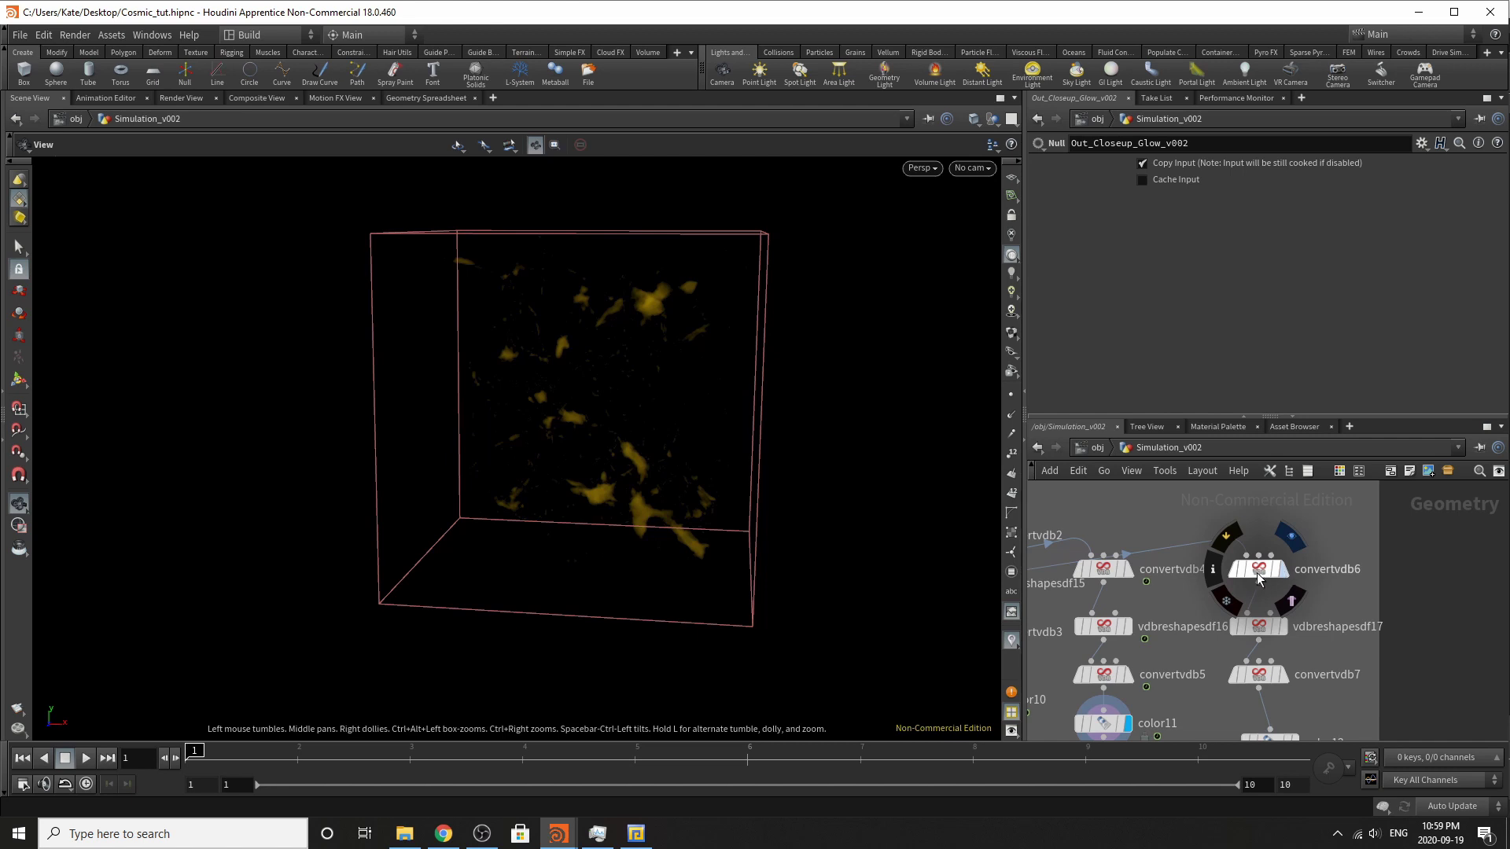
click(1260, 574)
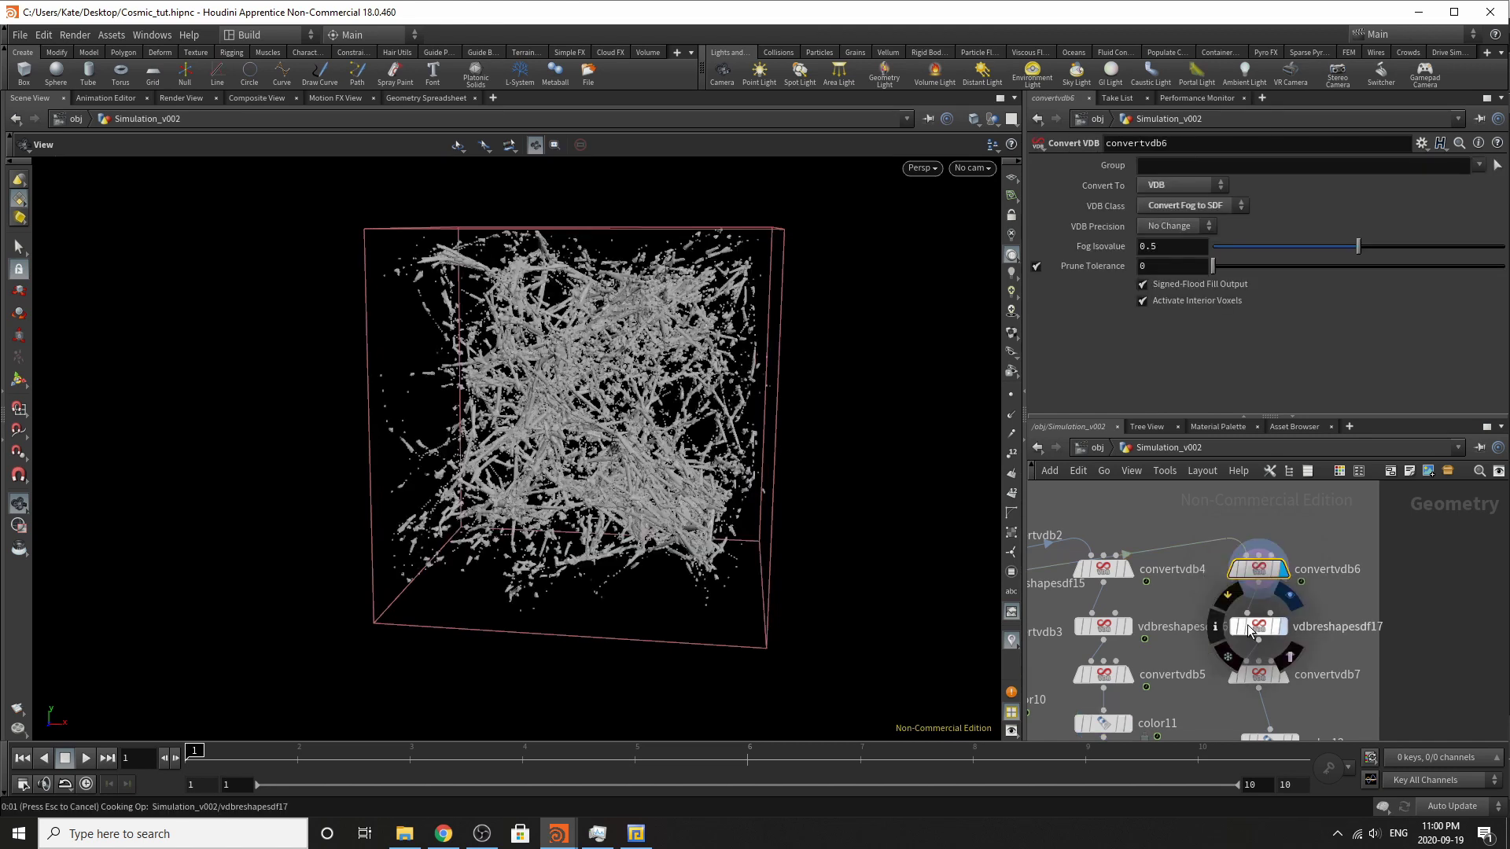
click(1252, 629)
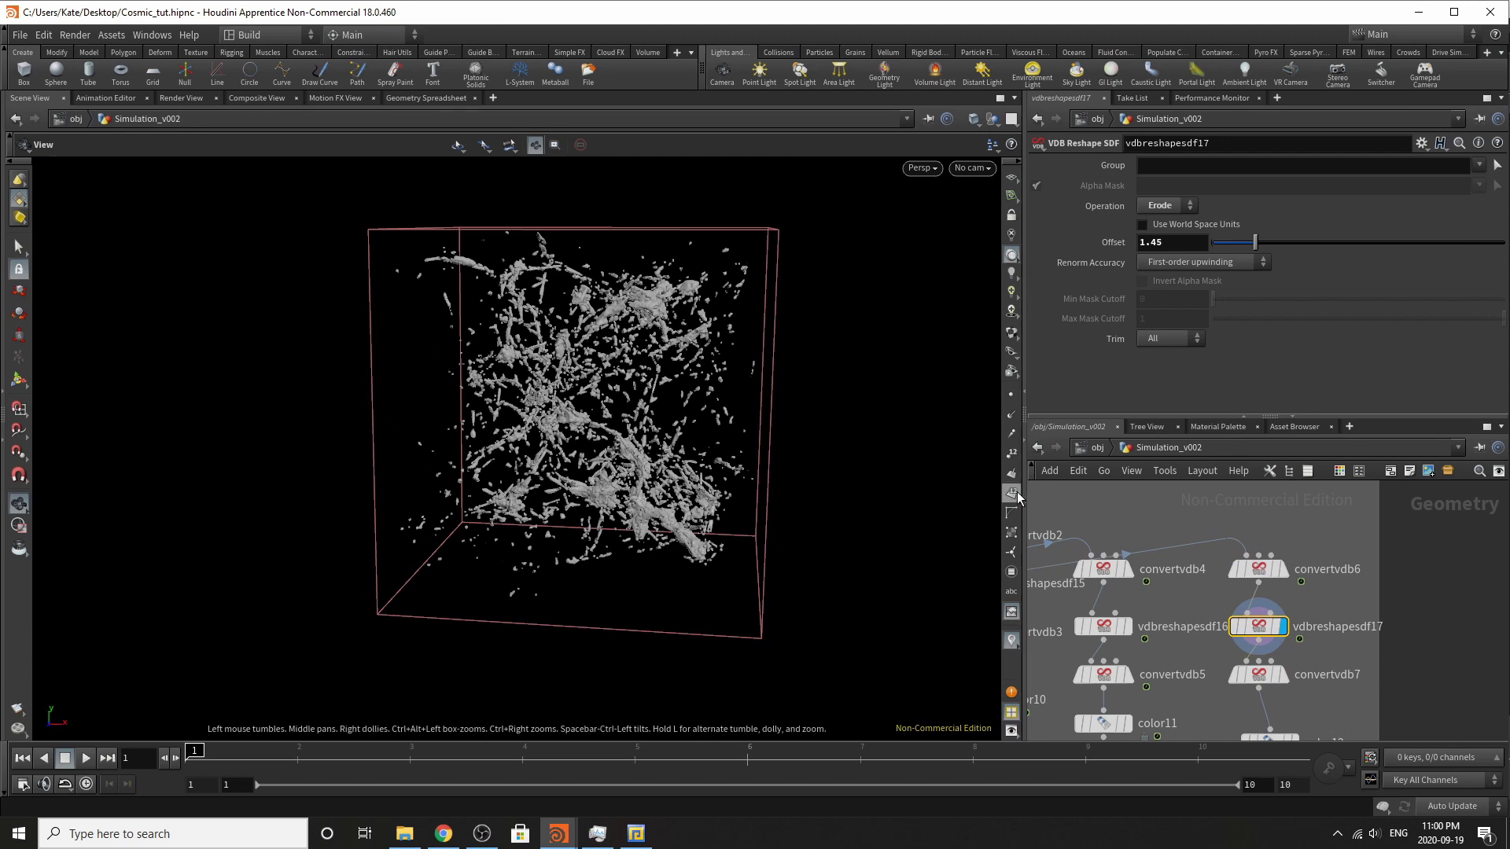
Display convertvdb7 to inspect its Convert SDF to Fog settings, and display color12 to view the third branch's glow color.
scroll(1288, 706, up, 2)
click(1247, 683)
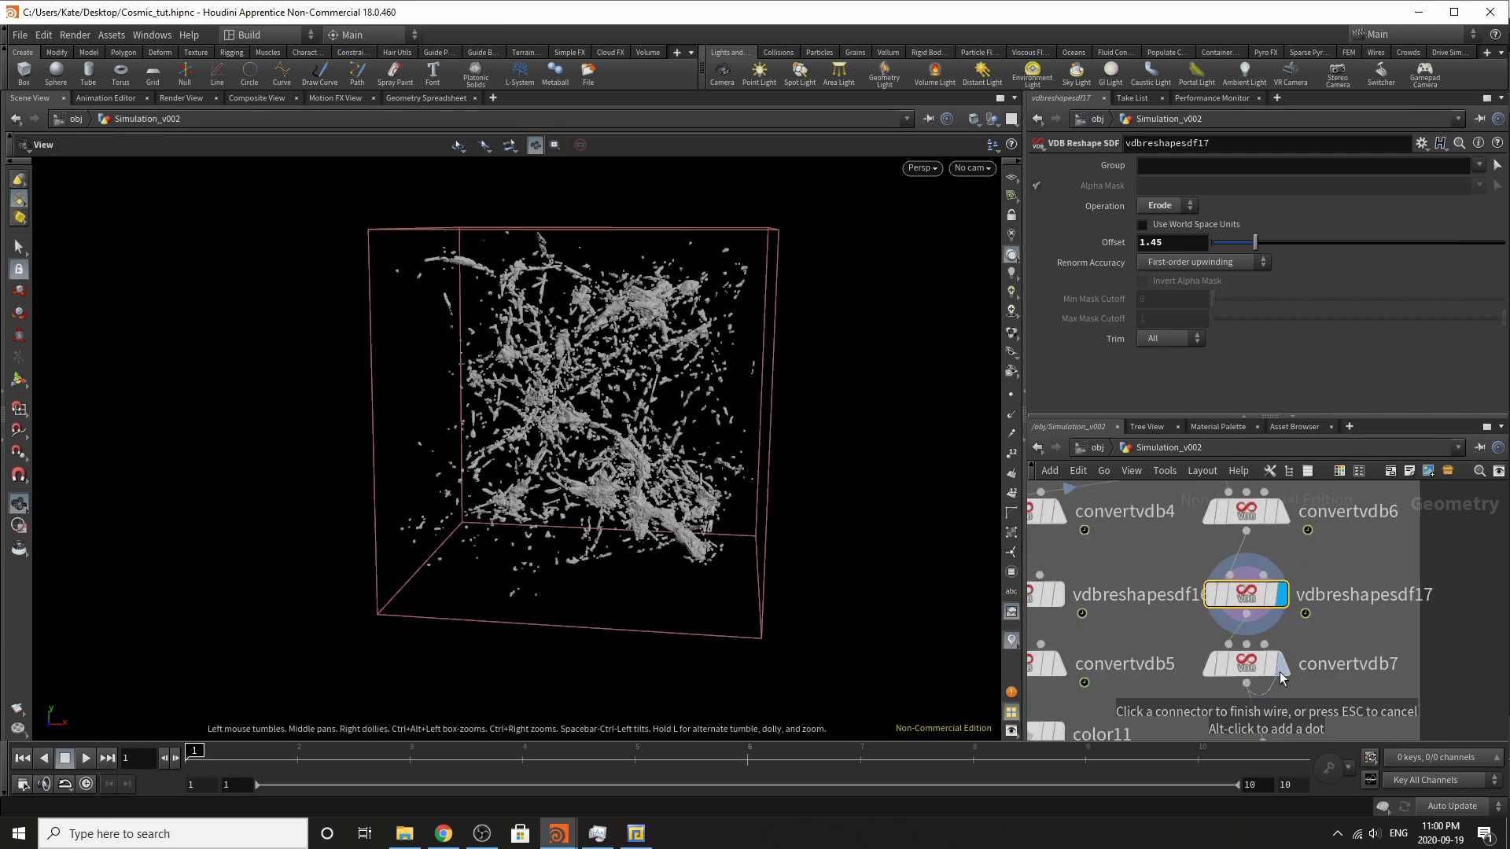
key(Escape)
click(1281, 668)
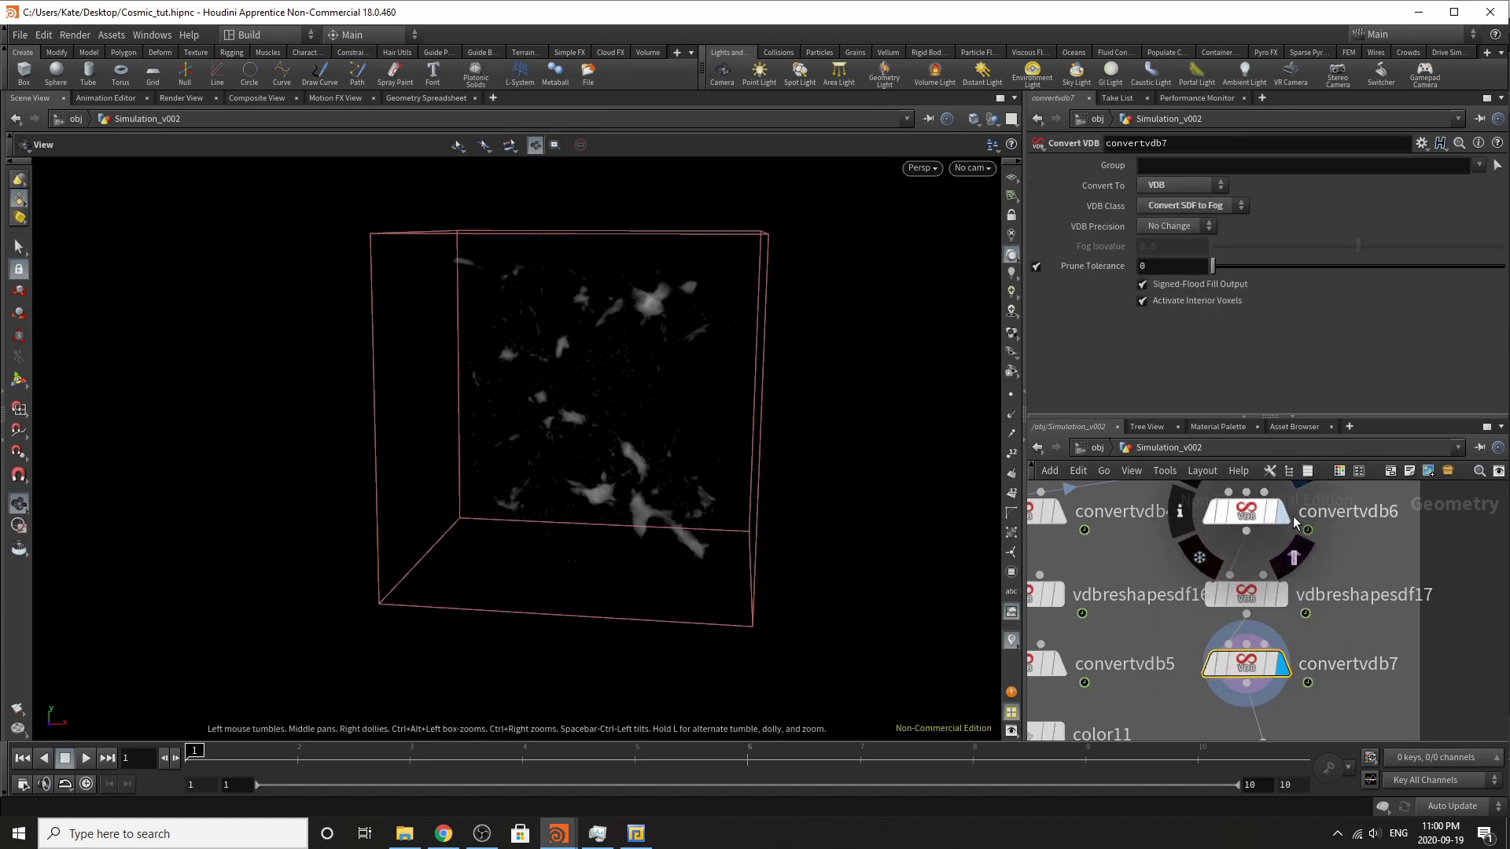
scroll(1264, 569, down, 3)
scroll(1255, 651, up, 3)
click(1307, 687)
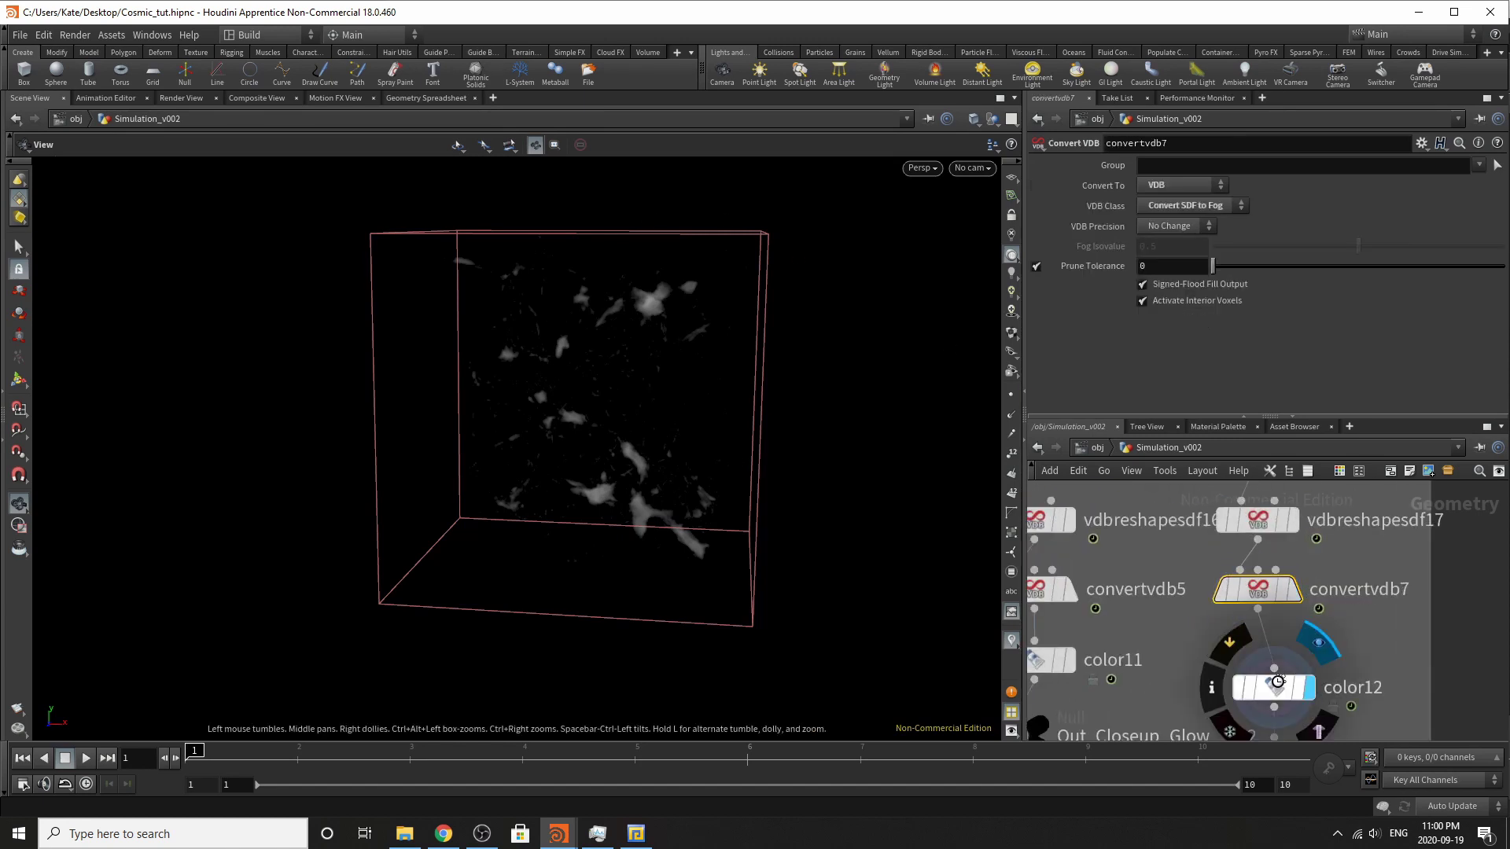
click(1279, 702)
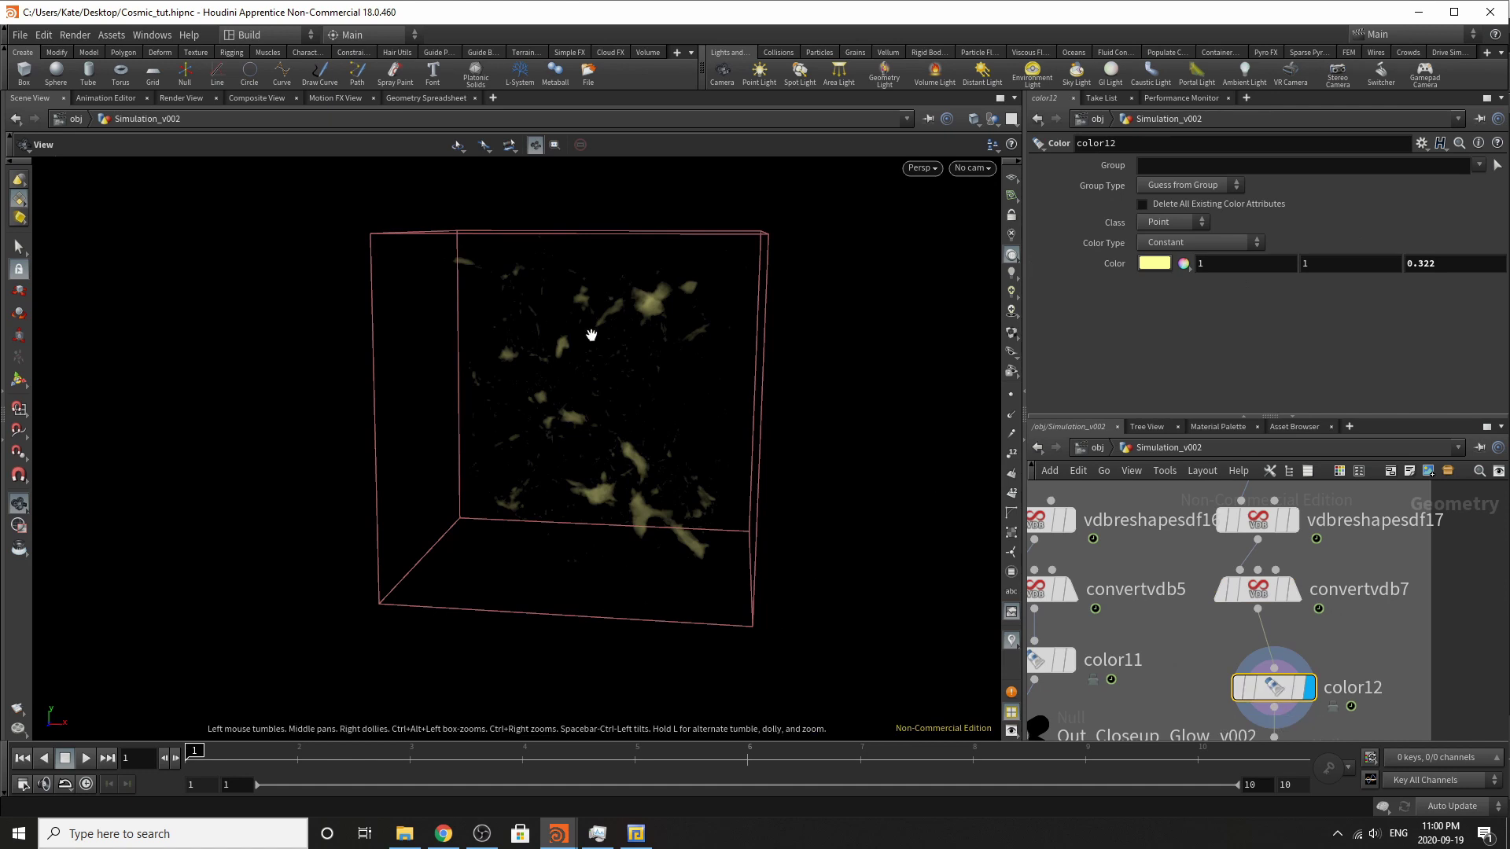
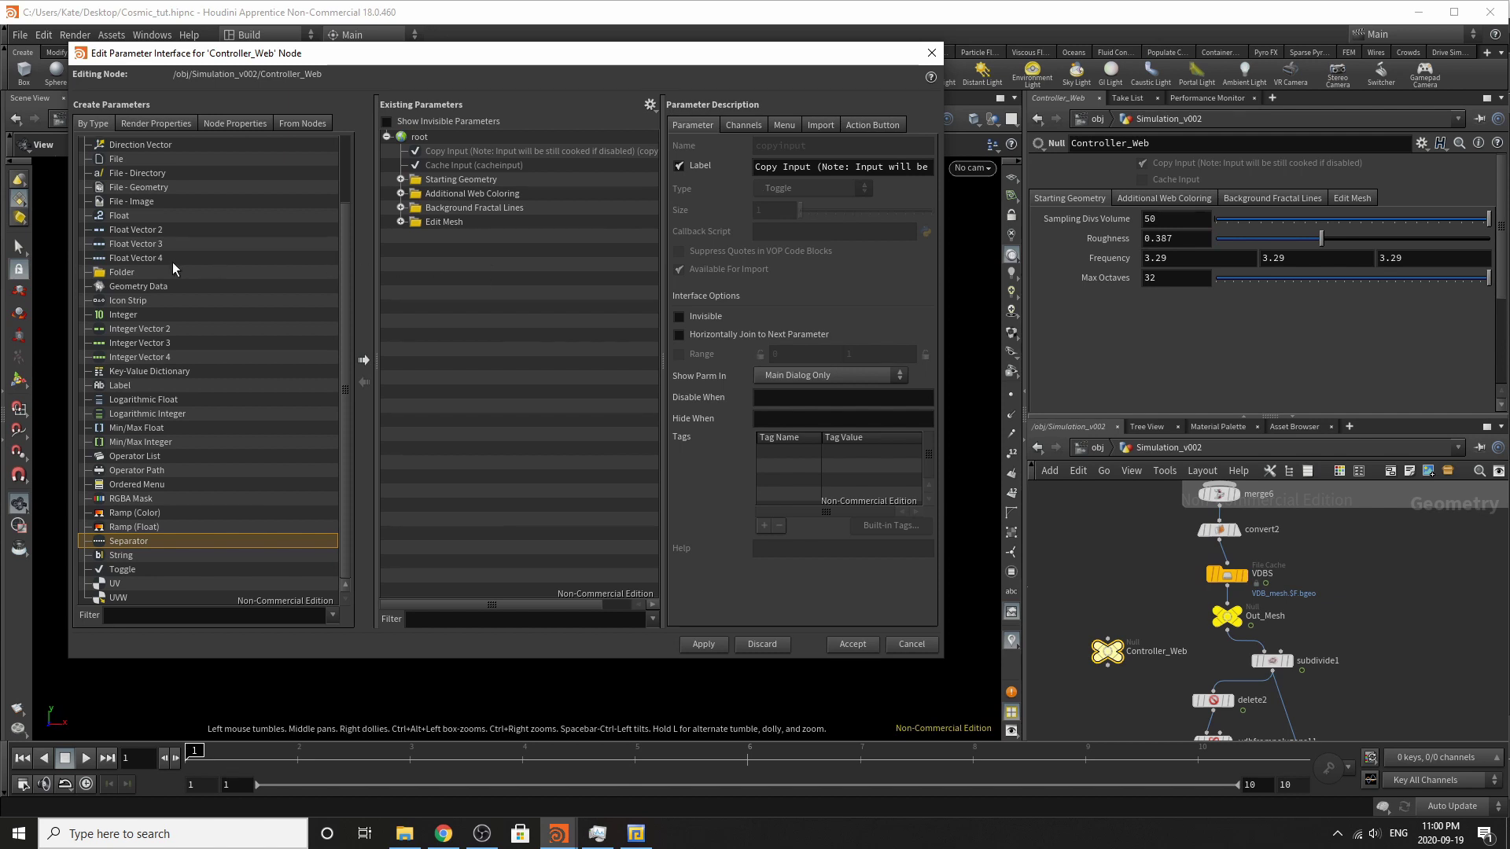
Add a new folder labelled "Web Output" to the existing parameters of Controller_Web.
drag(121, 272, 420, 137)
click(782, 168)
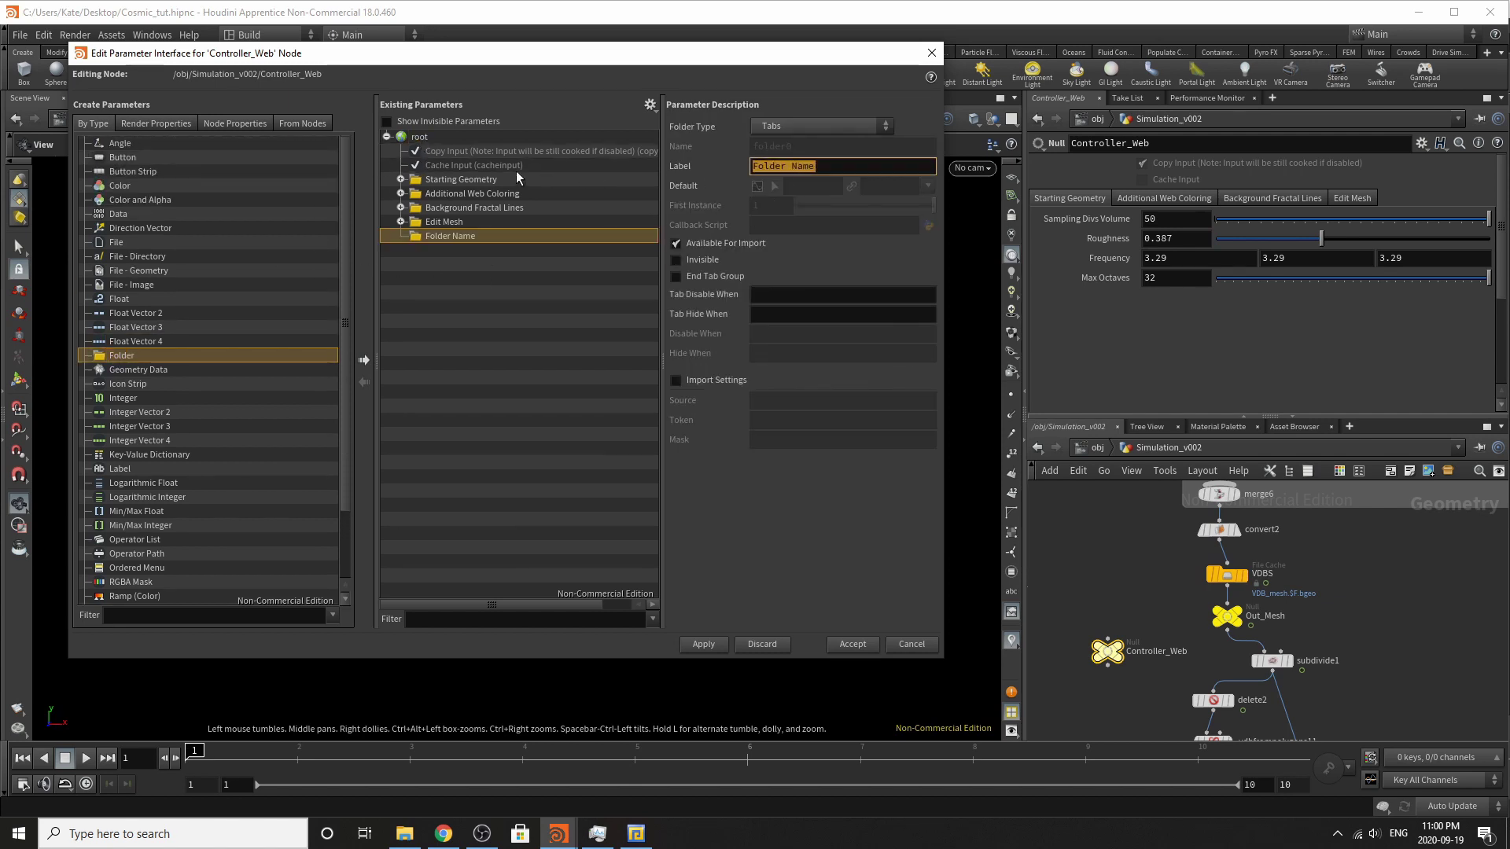
text(Web)
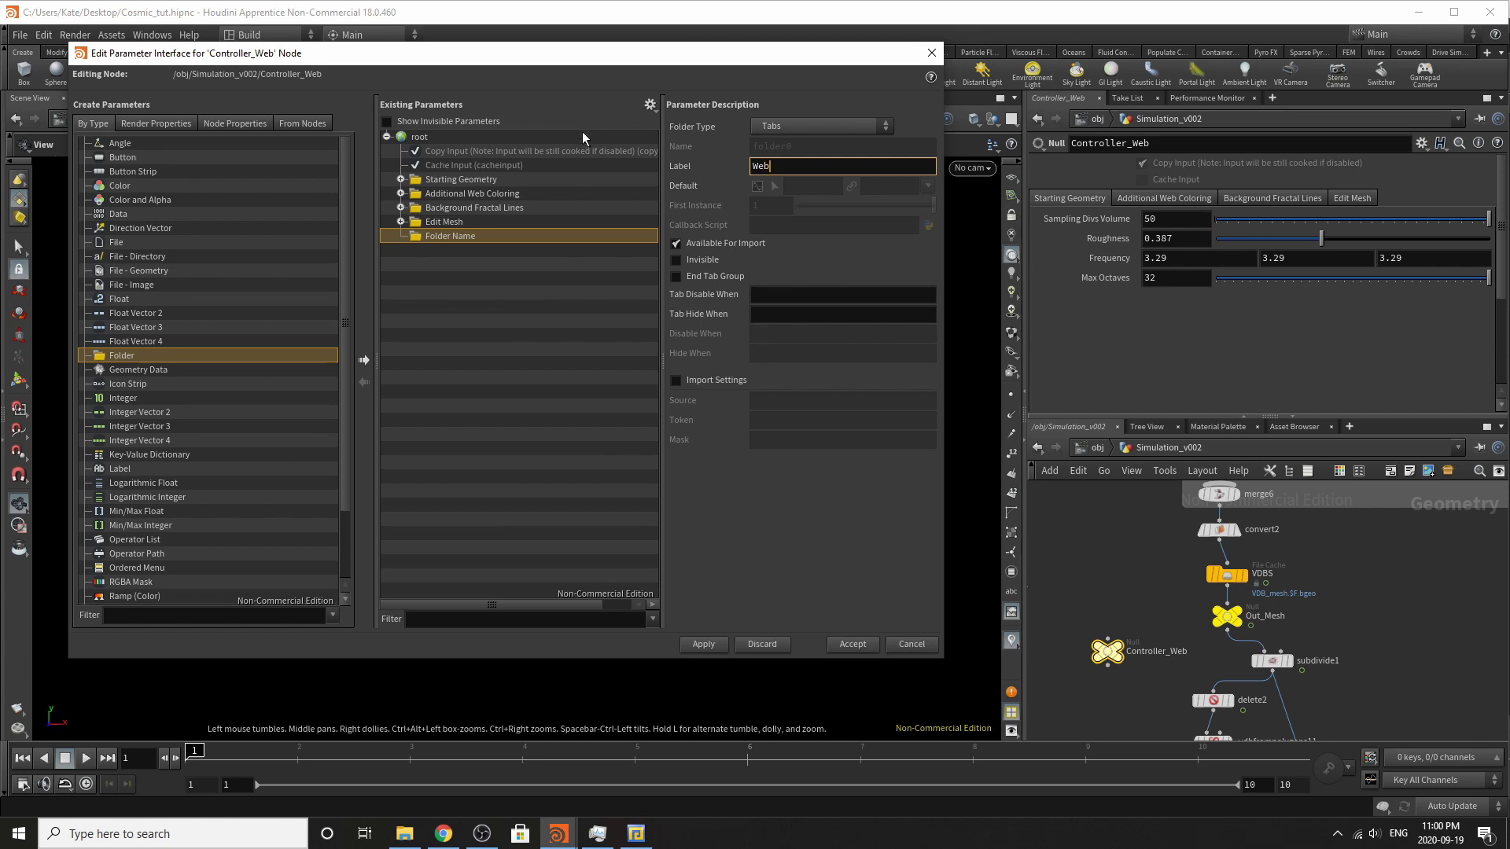
text( Output)
click(762, 464)
Examine the parameters of subdivide1, delete2 and vdbfrompolygons11 below Out_Mesh for settings worth exposing on the controller.
scroll(1185, 600, down, 4)
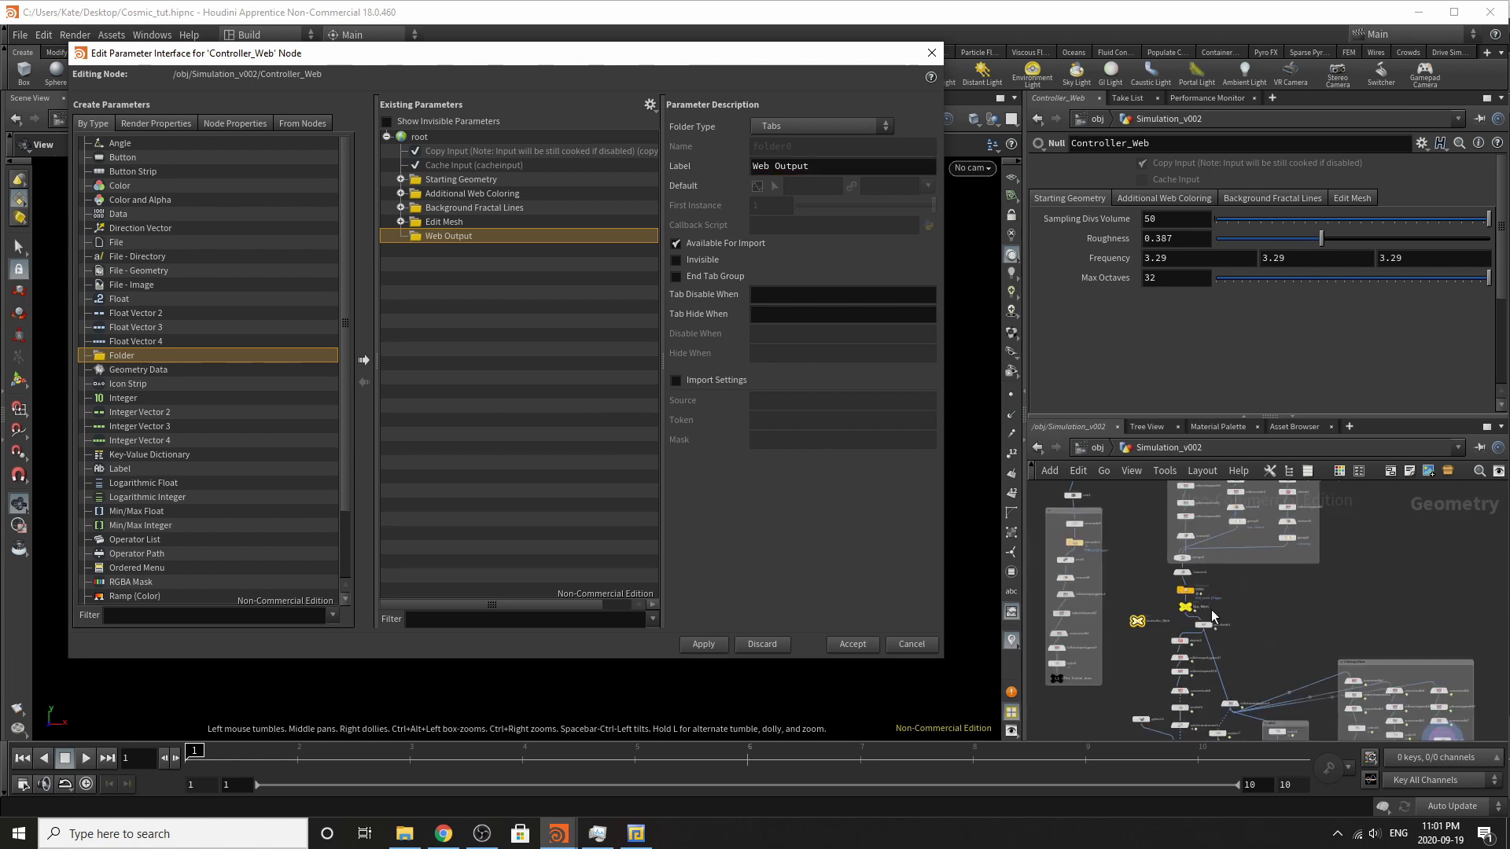
scroll(1217, 680, up, 3)
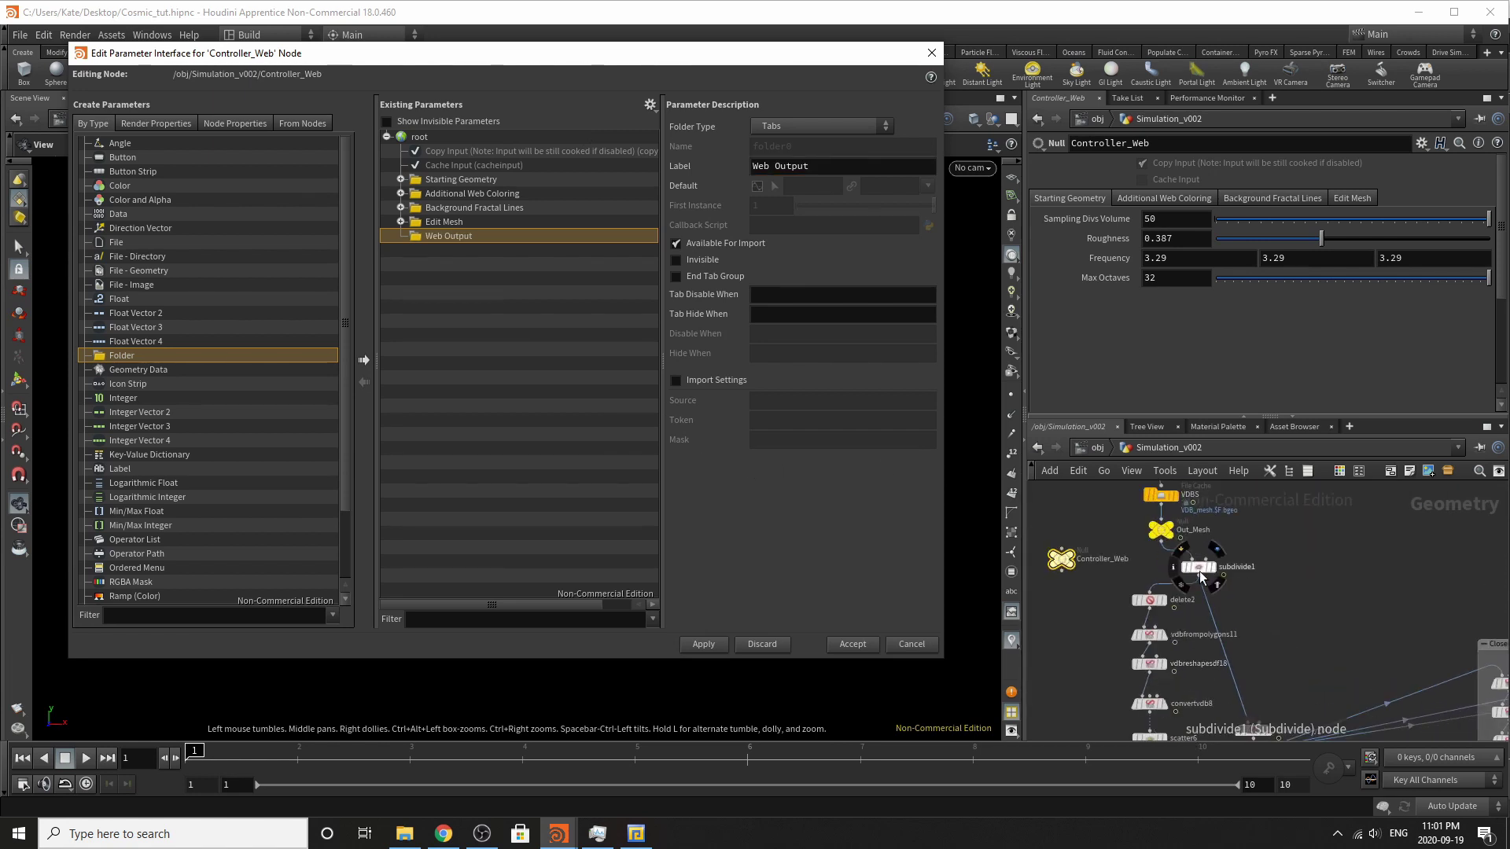
scroll(1178, 534, down, 4)
scroll(1167, 619, up, 3)
scroll(1190, 585, down, 3)
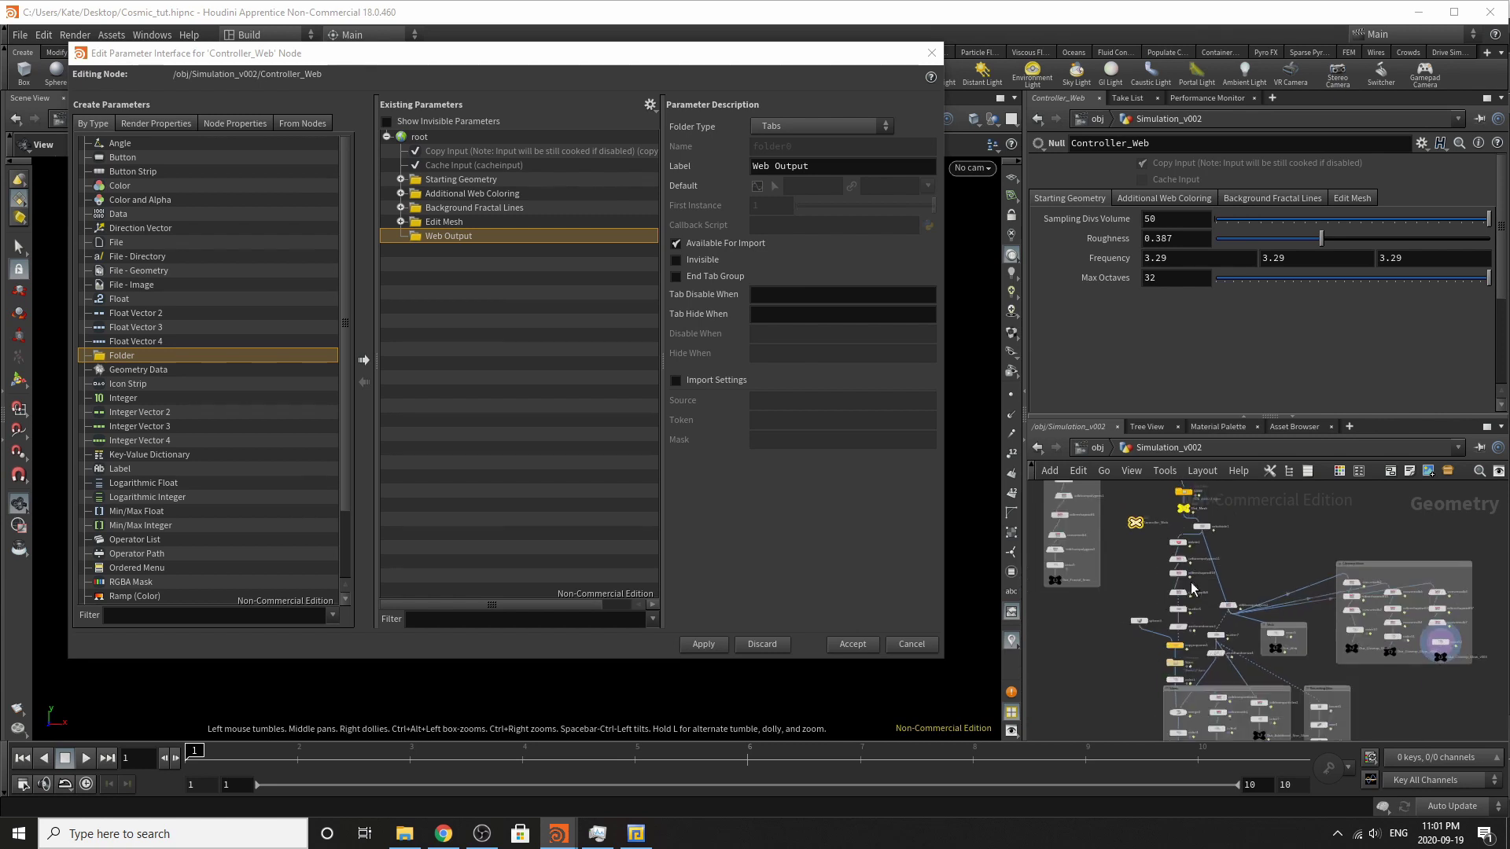
scroll(1197, 491, up, 5)
click(1202, 538)
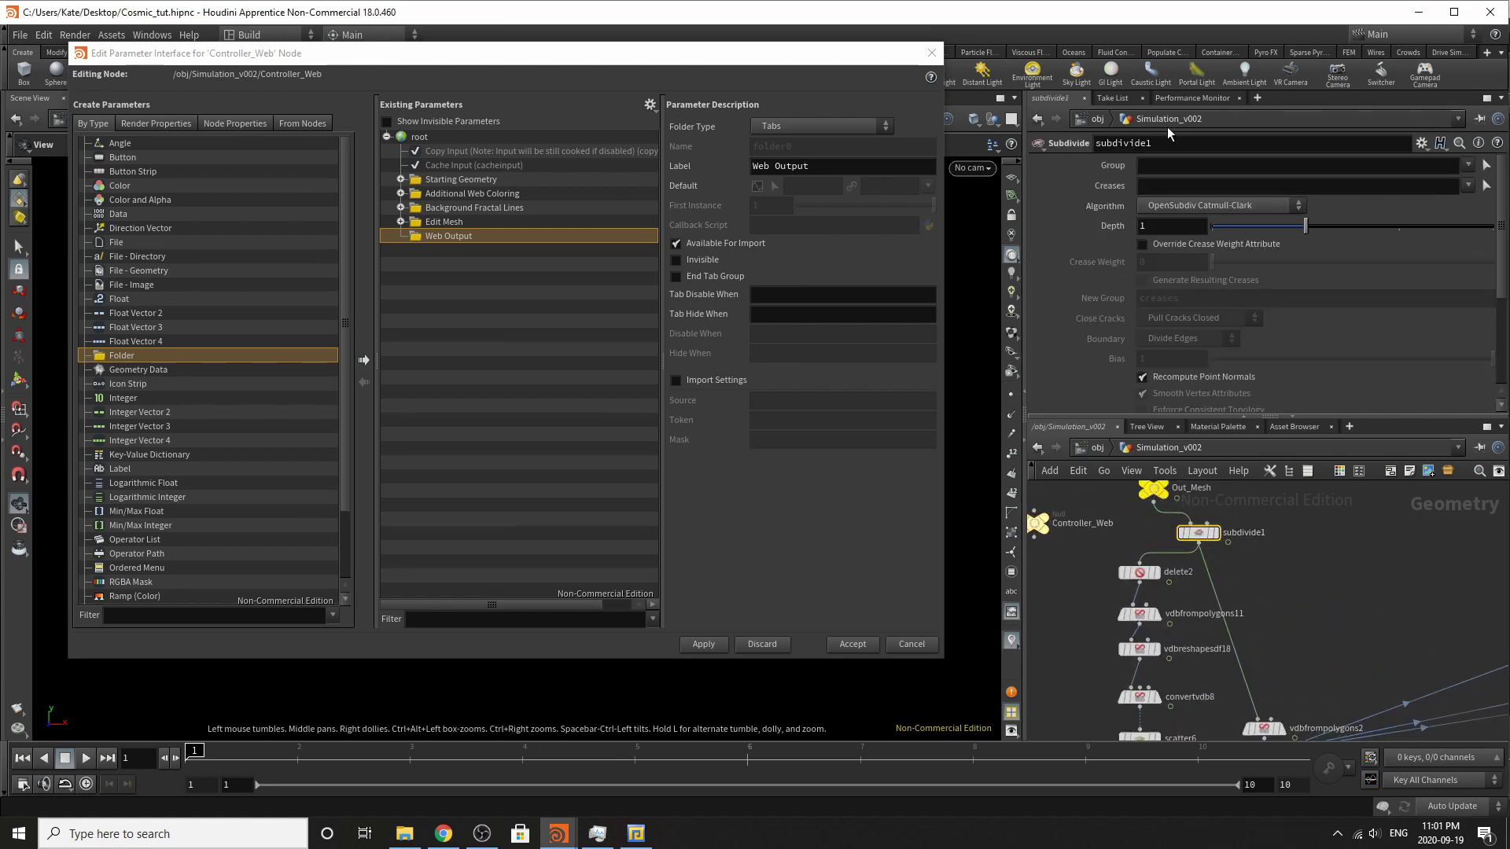
click(1140, 572)
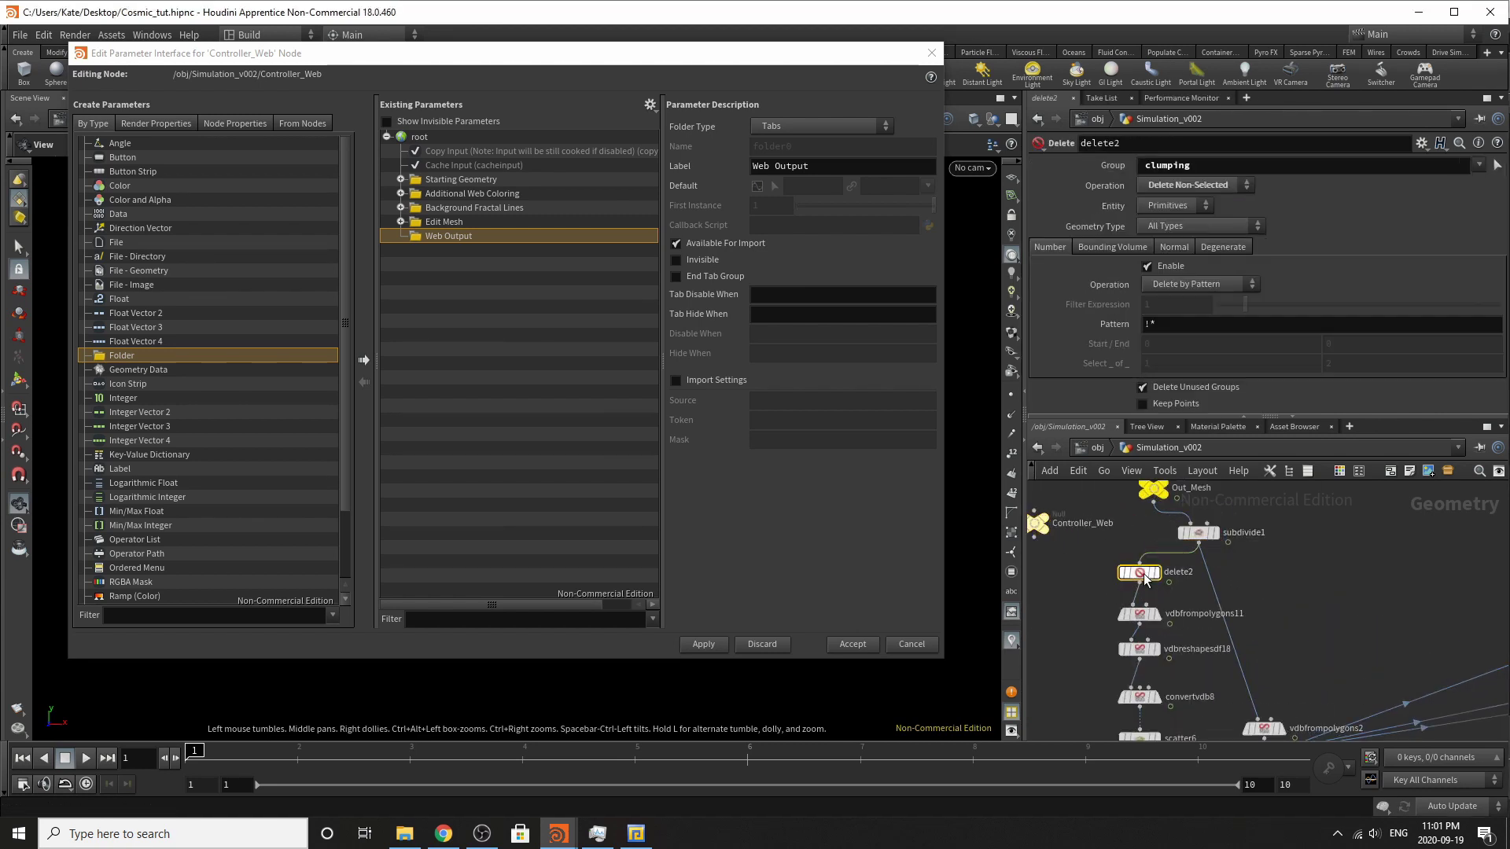
click(1141, 616)
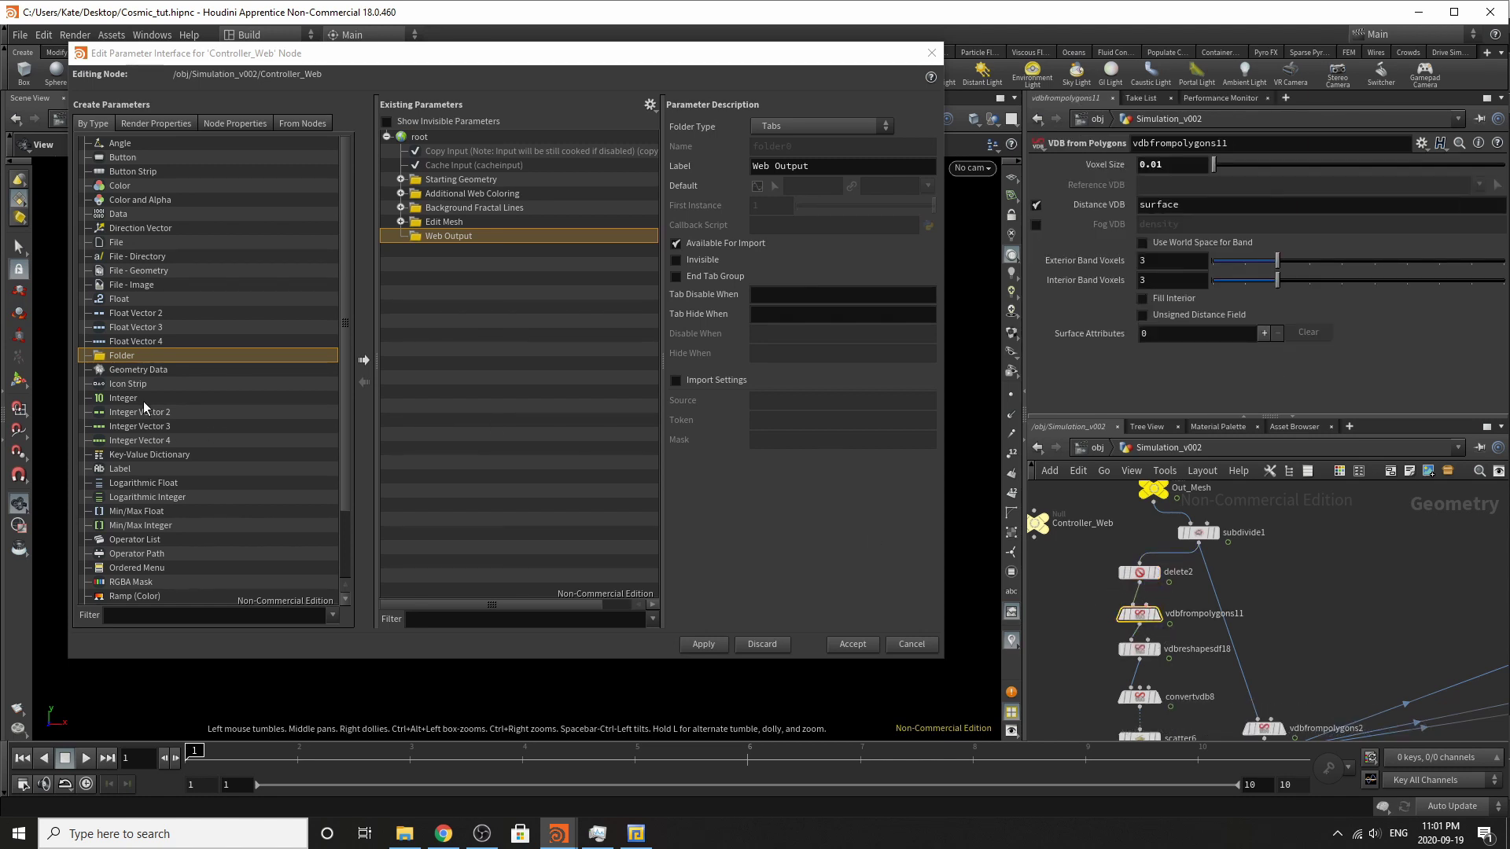
Add another folder to the controller's existing parameters and label it "Stars".
click(119, 358)
drag(120, 358, 440, 176)
click(811, 171)
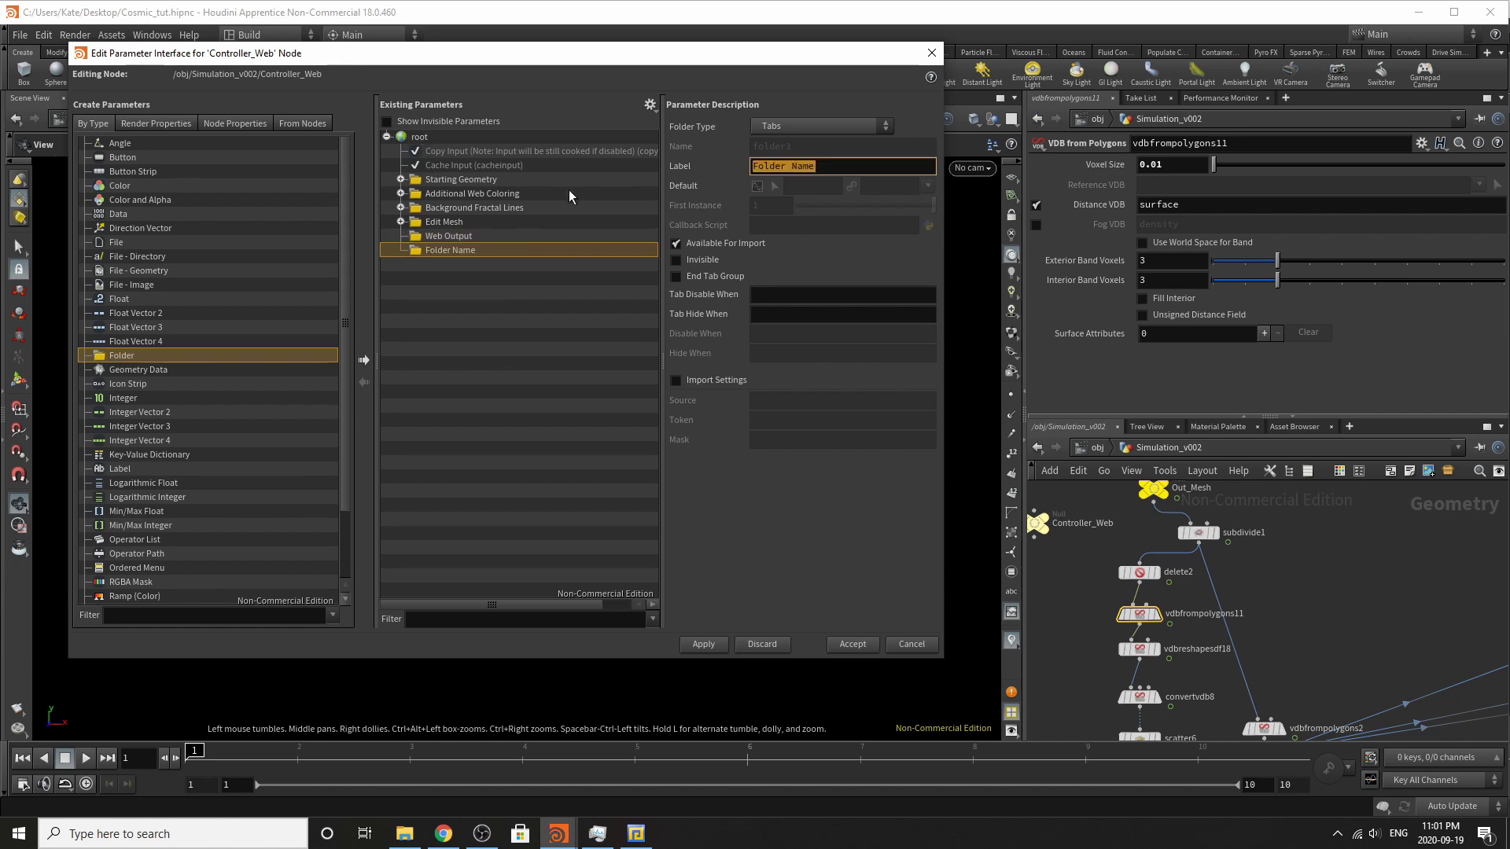
text(Stars)
key(Return)
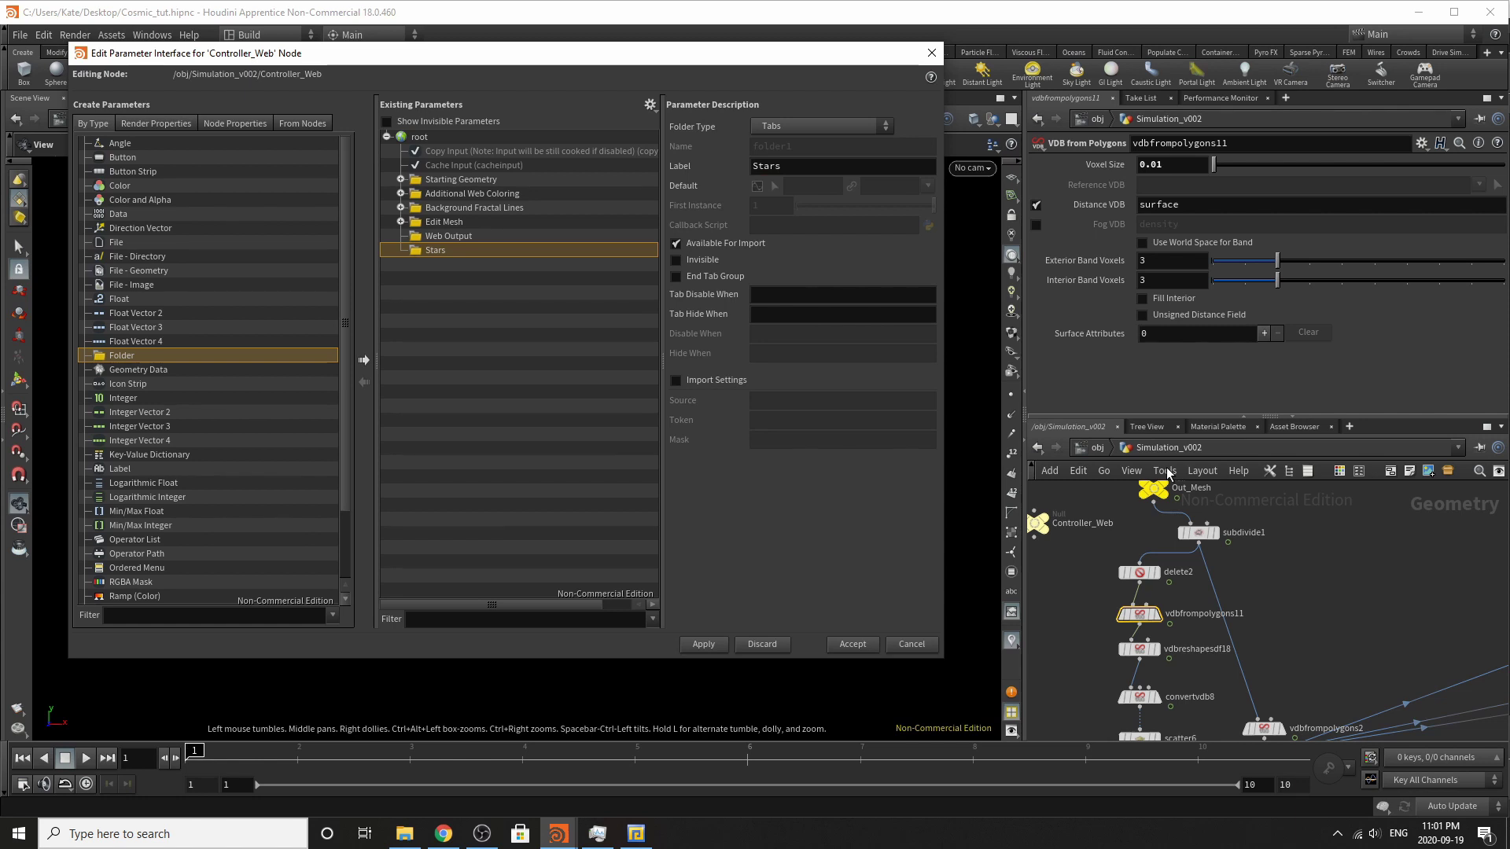
Add the Voxel Size parameter of vdbfrompolygons2 to the controller, adjusting the parameter-creation option so nodes outside the subnet are accepted.
scroll(1232, 506, down, 5)
scroll(1285, 647, up, 6)
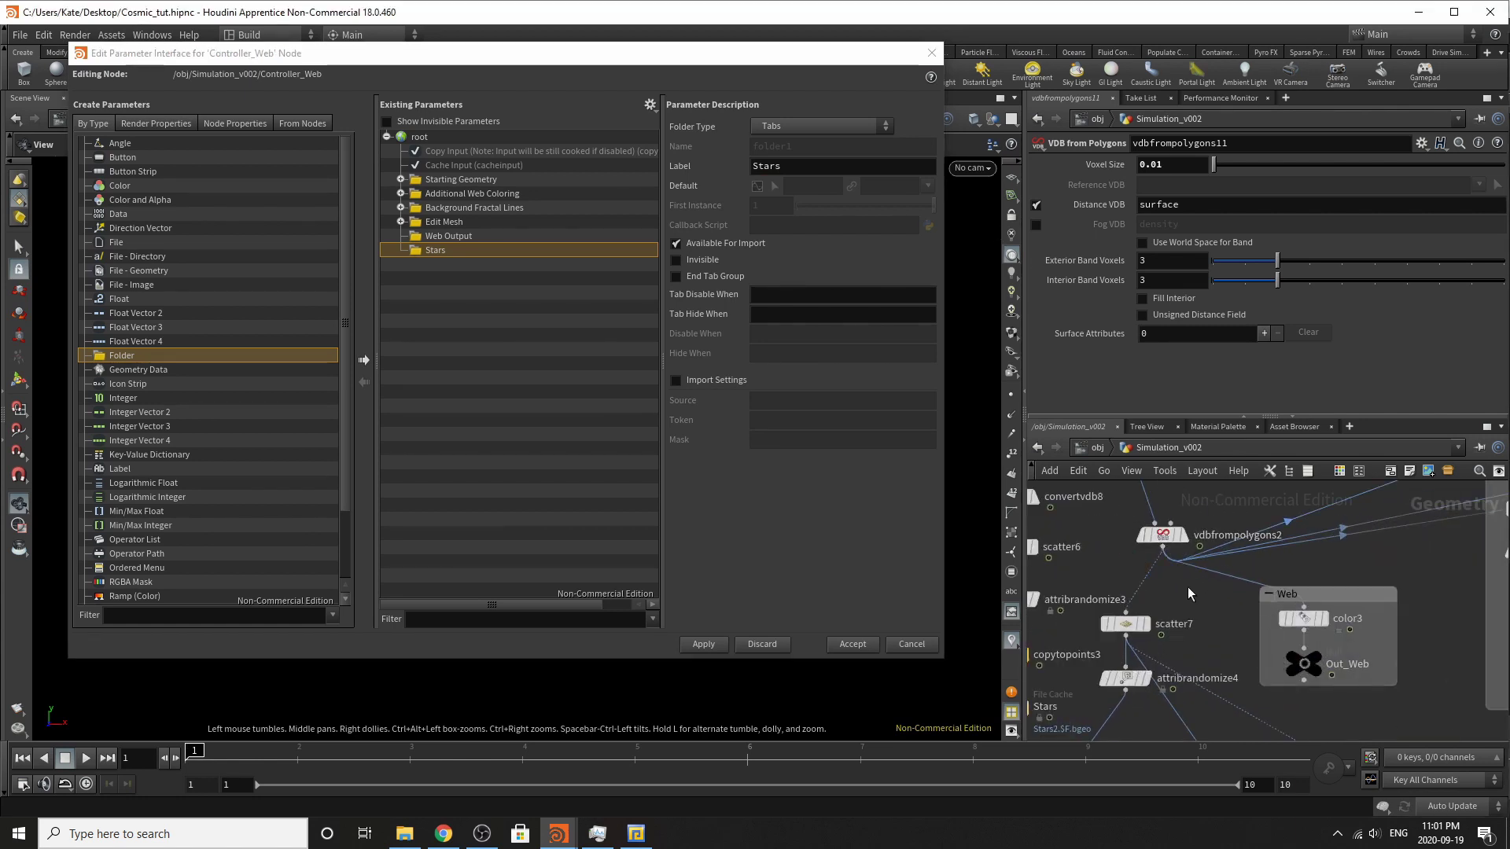
click(1167, 536)
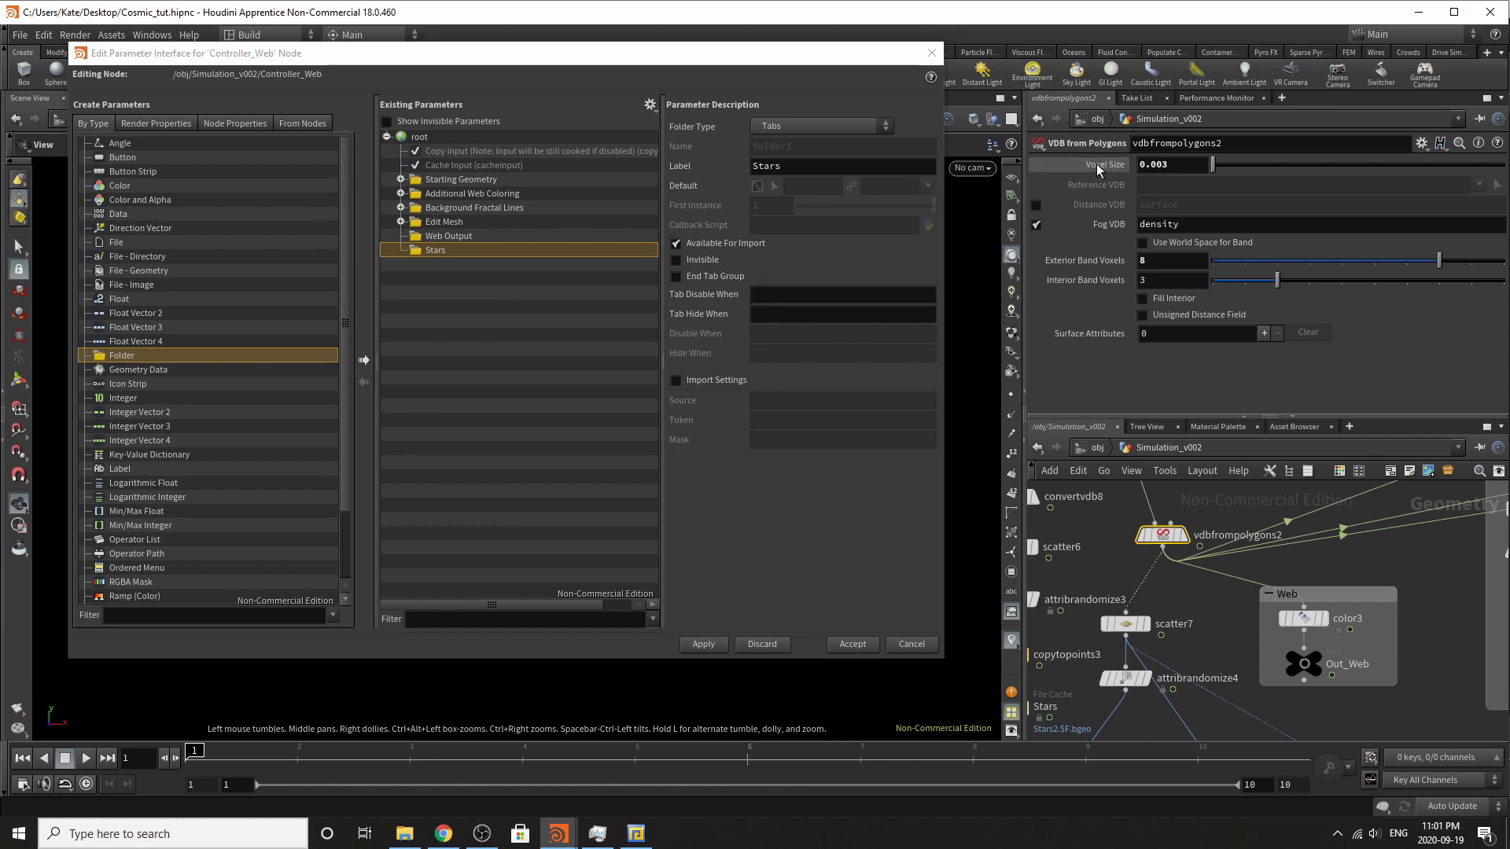
drag(1099, 167, 440, 247)
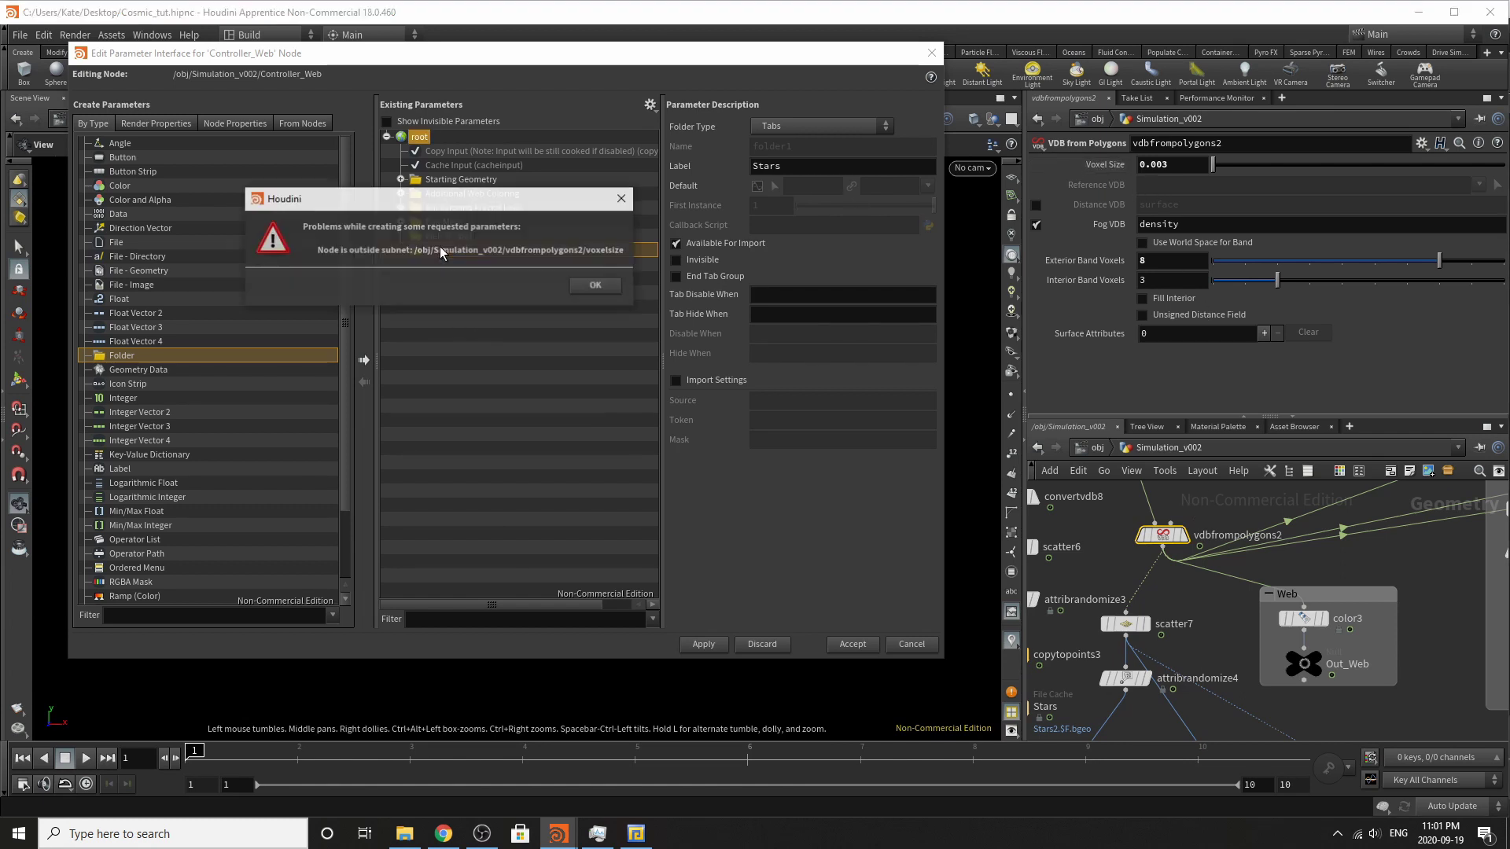
click(590, 287)
click(650, 105)
click(670, 187)
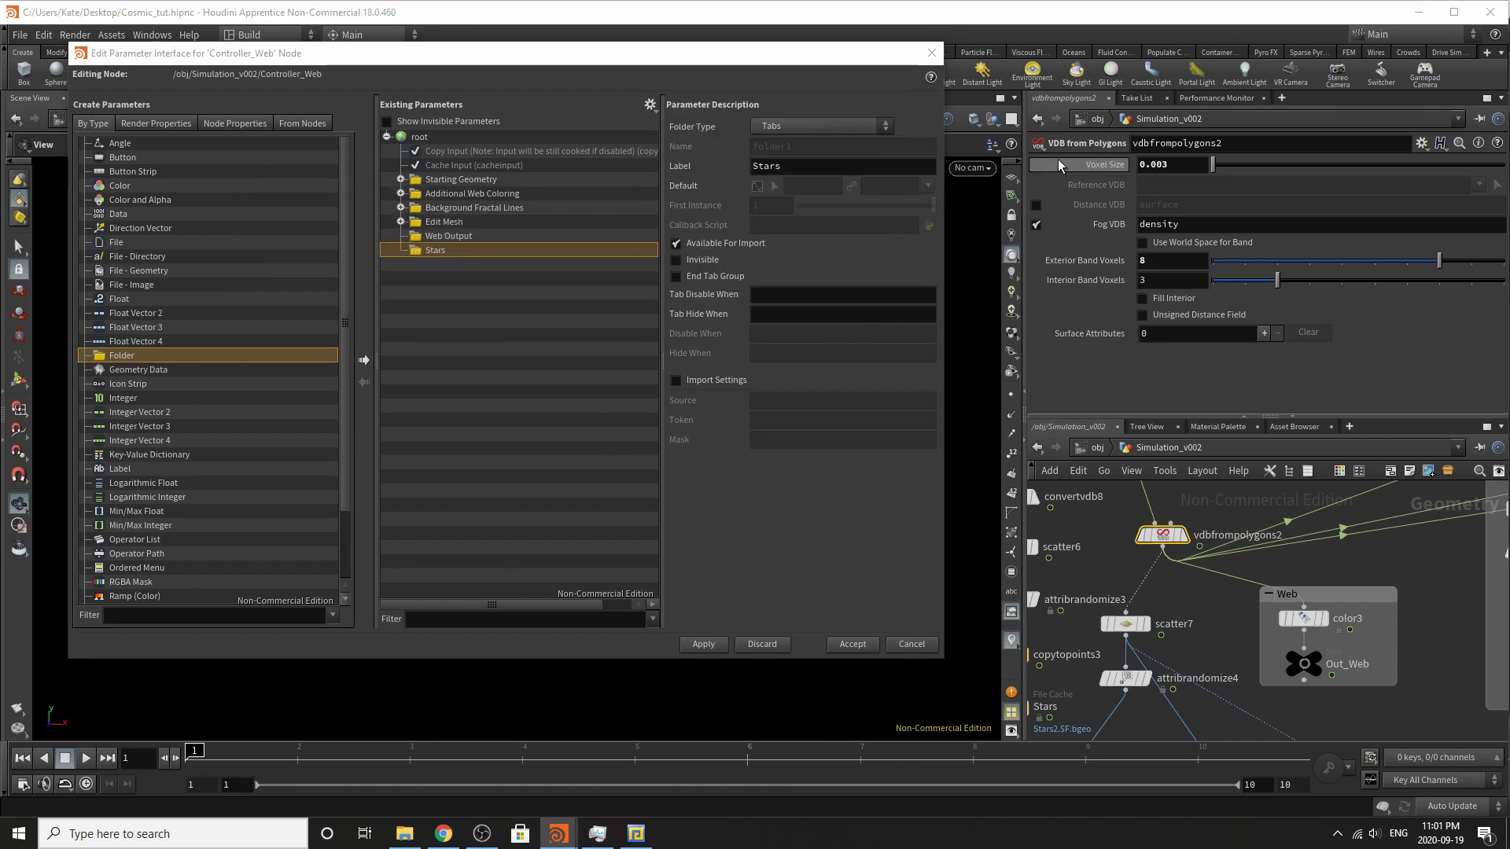
drag(1093, 164, 442, 250)
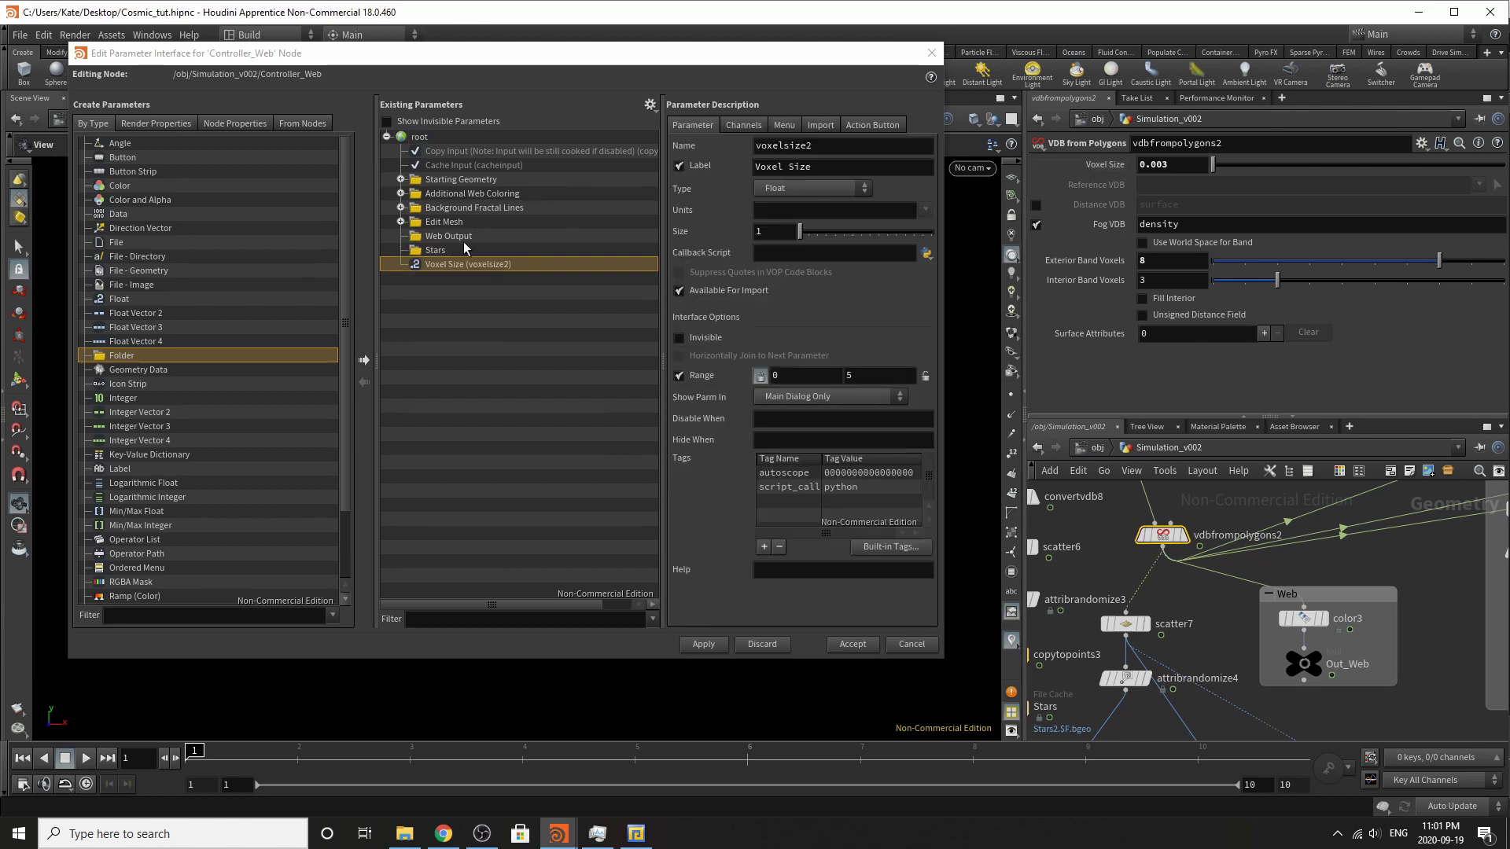
Label the added voxel size parameter "Final Voxel Size" and set its name to Final_Voxel_Size.
click(753, 168)
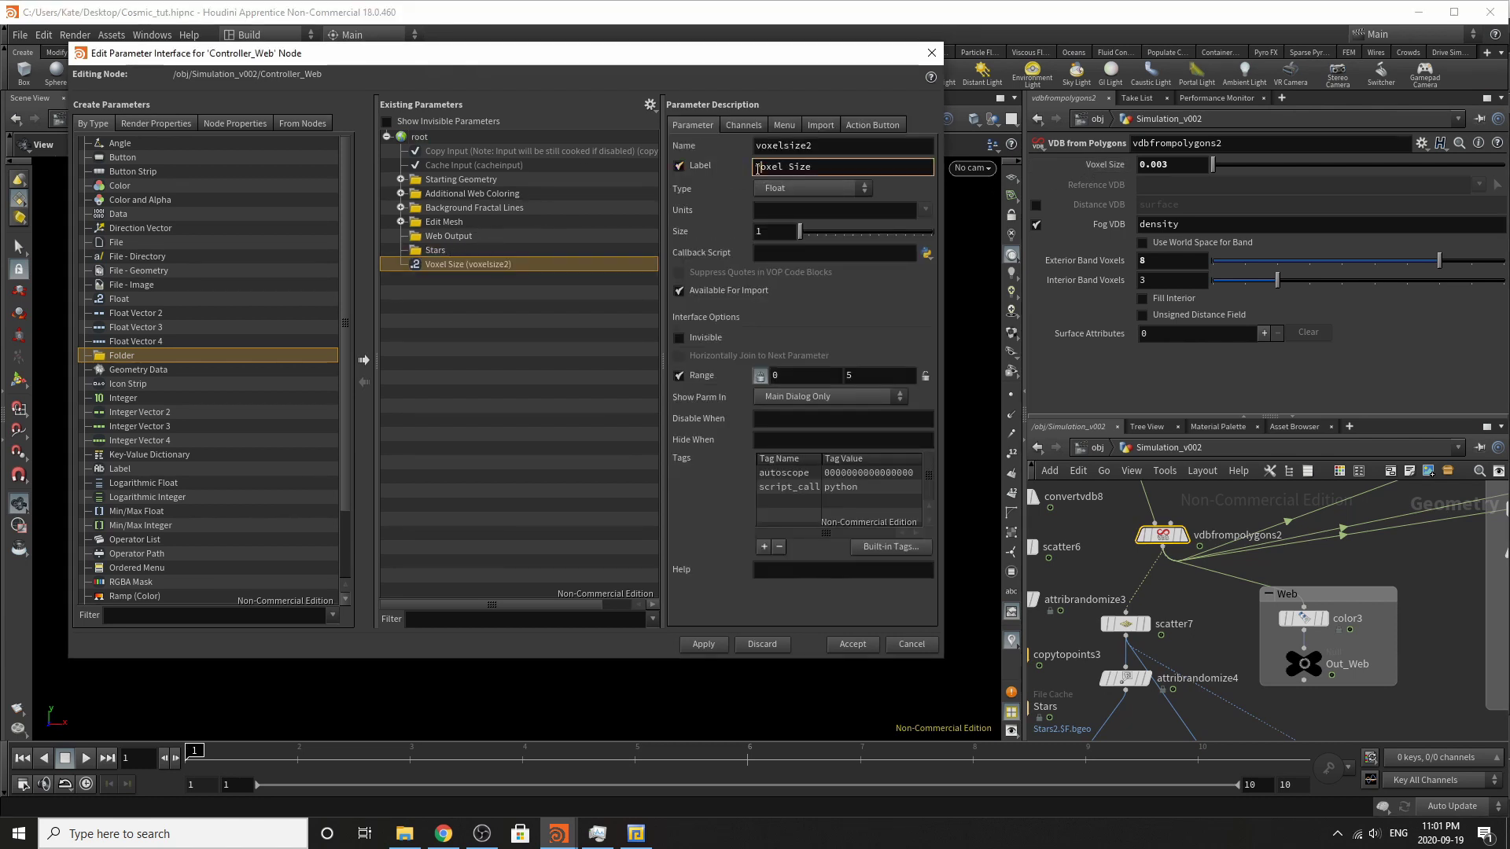
text(Final;)
key(BackSpace)
key(BackSpace)
drag(870, 167, 620, 163)
drag(821, 150, 690, 158)
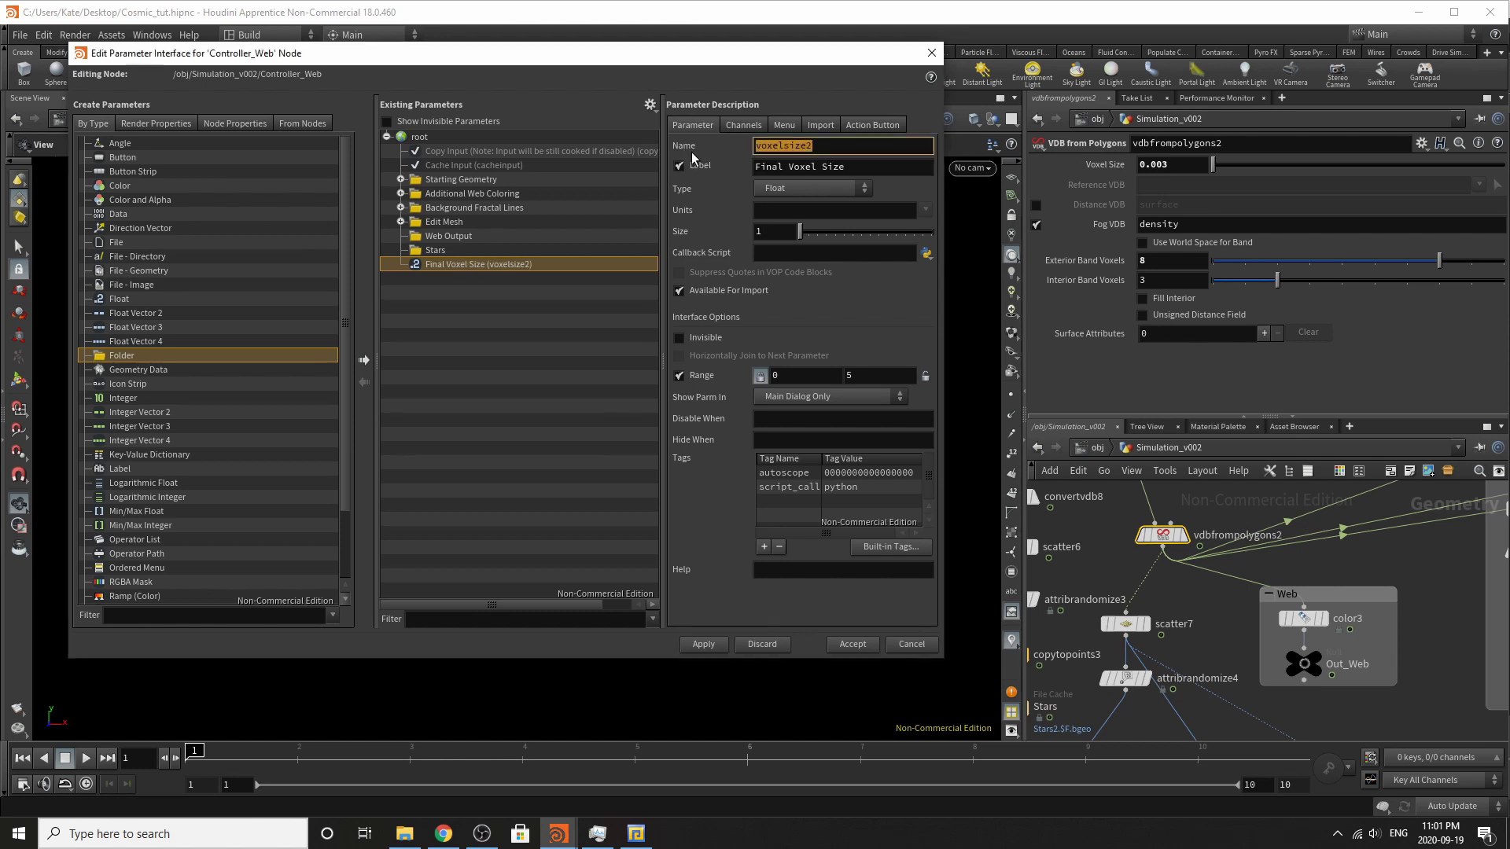
text(Final_Voxel_Size)
key(Return)
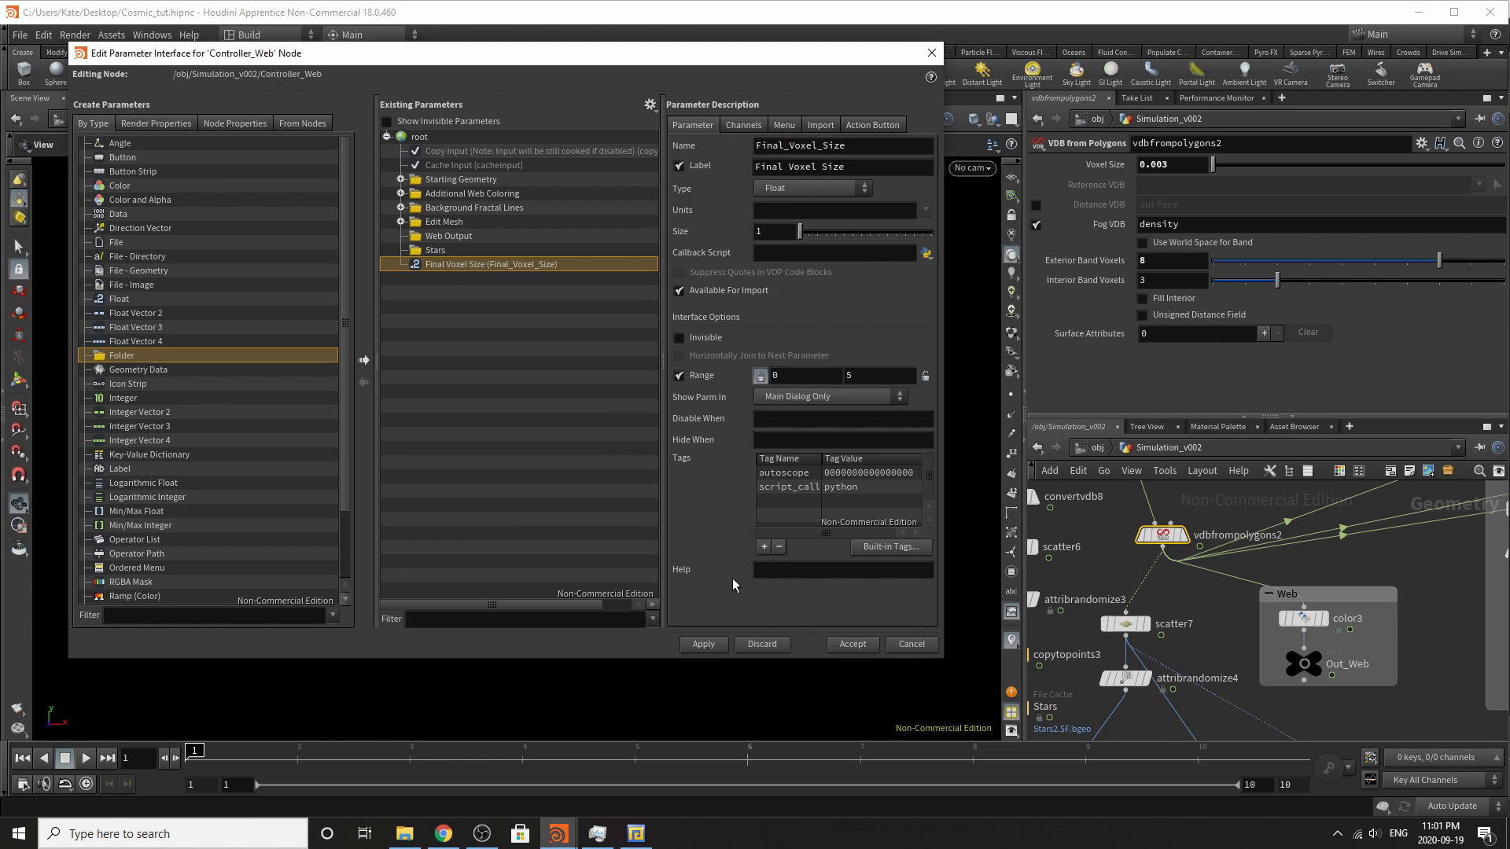
Place Final Voxel Size inside the Stars folder and add the Color parameter of color3 beneath it.
click(1303, 618)
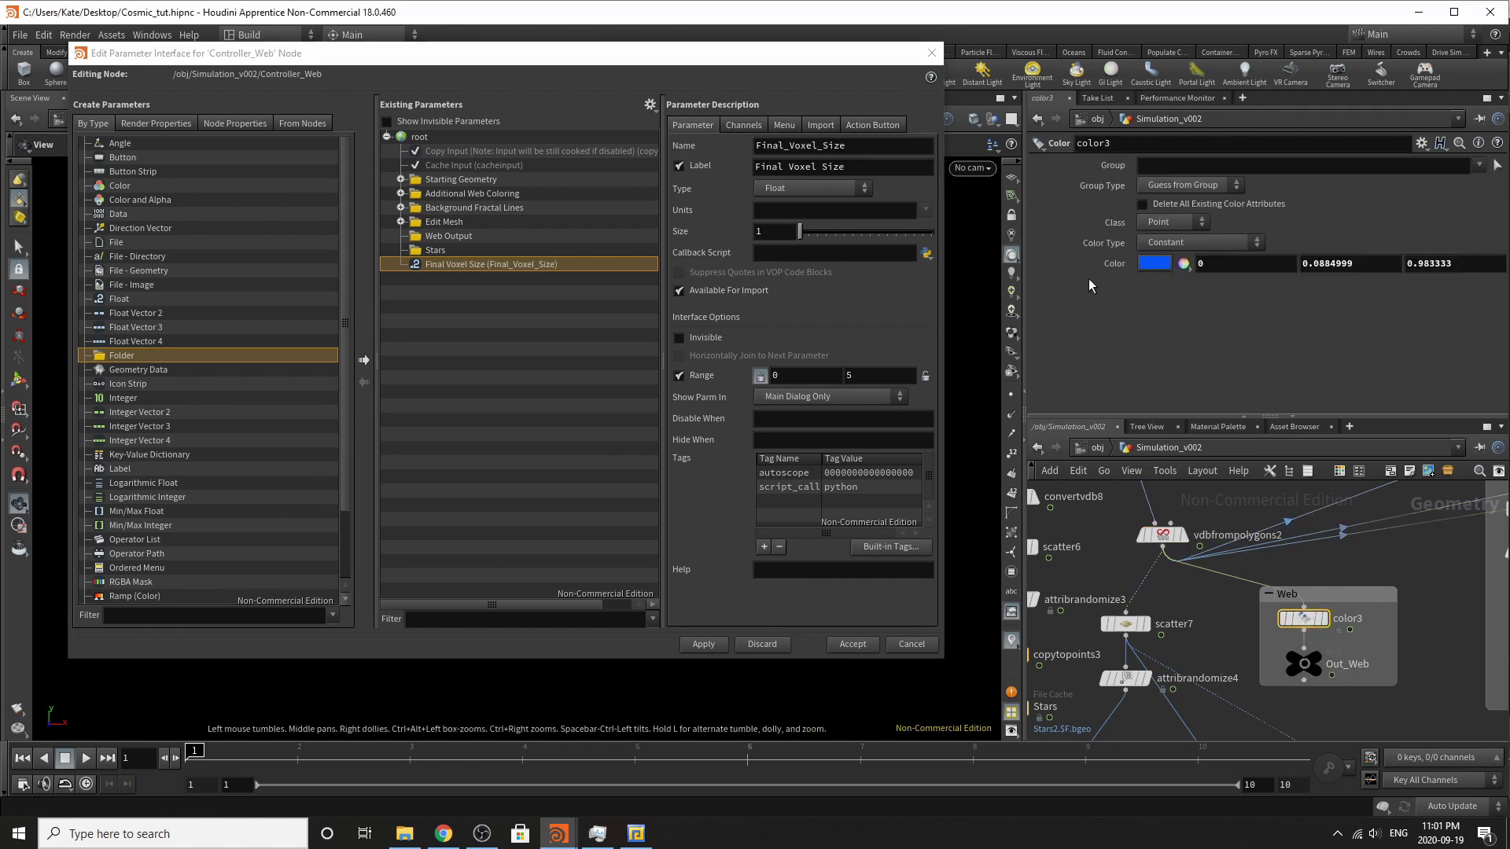
drag(1104, 266, 453, 258)
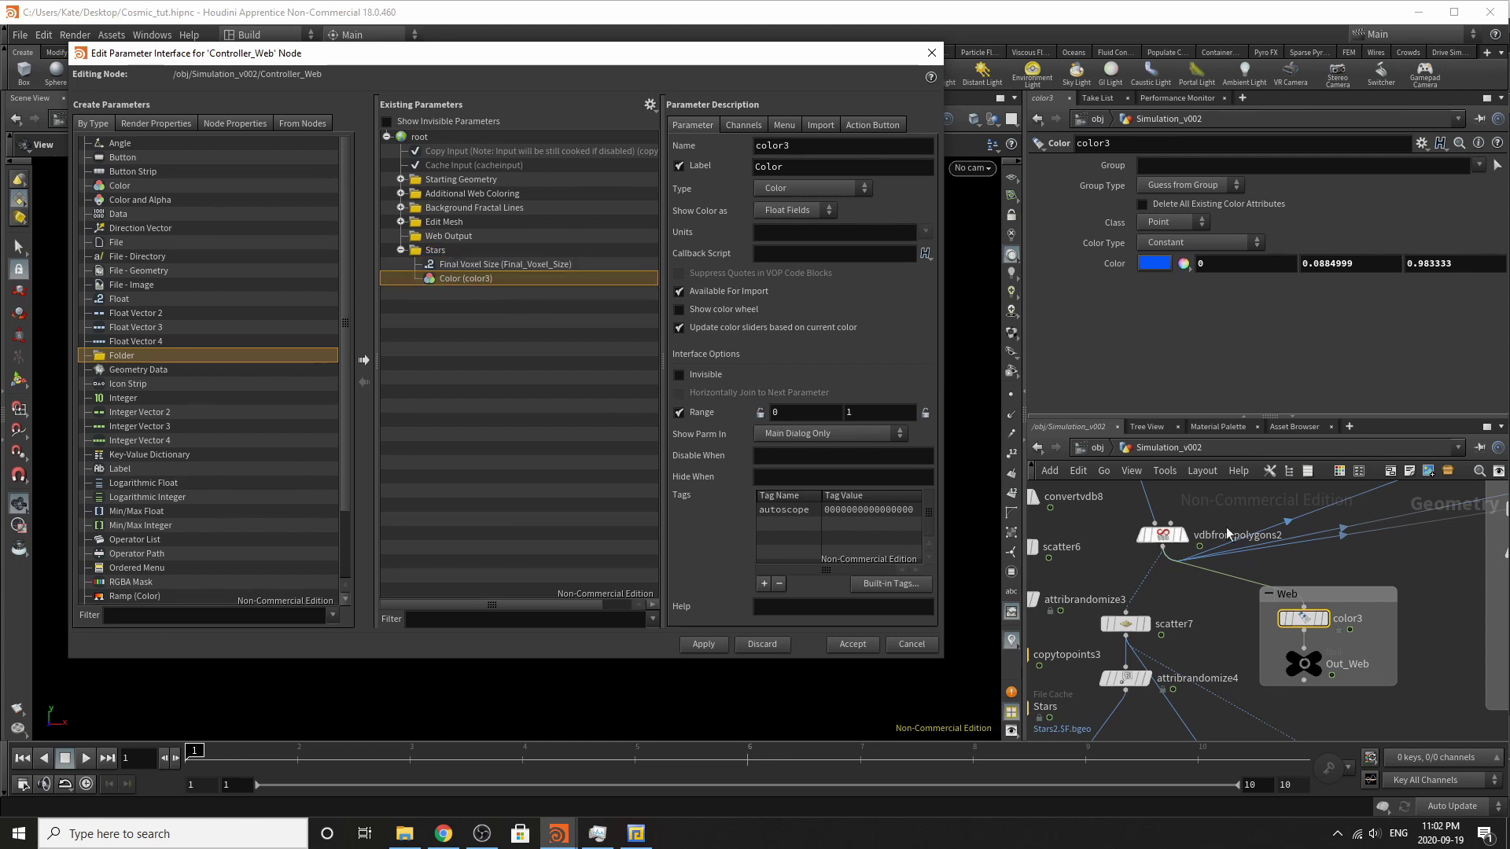
Add a new folder labelled "Bounding Box" at the end of the controller's existing parameters.
key(h)
middle_drag(1283, 680, 1301, 633)
scroll(1300, 633, up, 3)
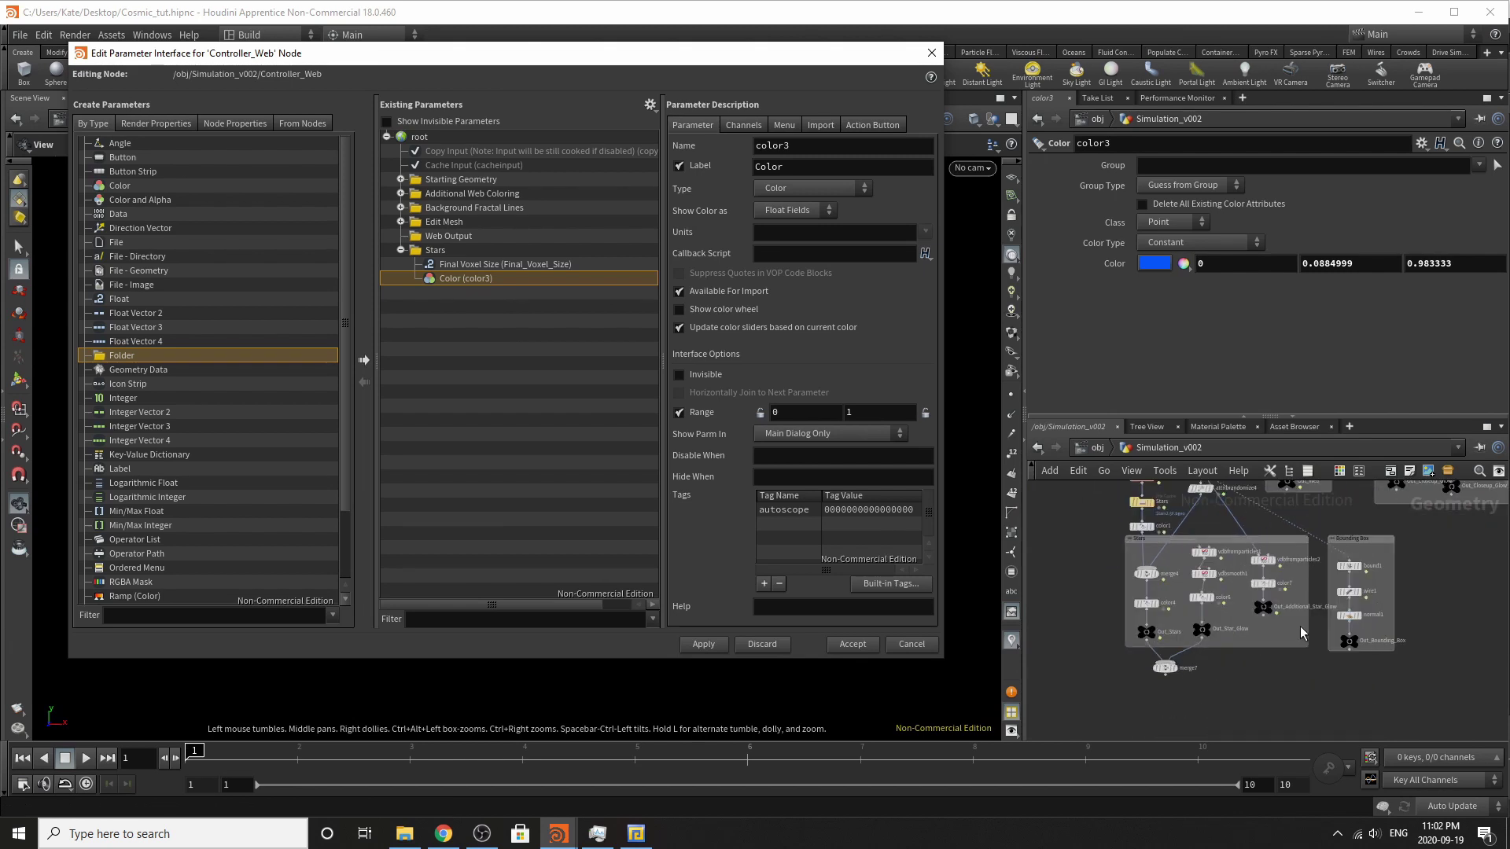
drag(116, 361, 418, 139)
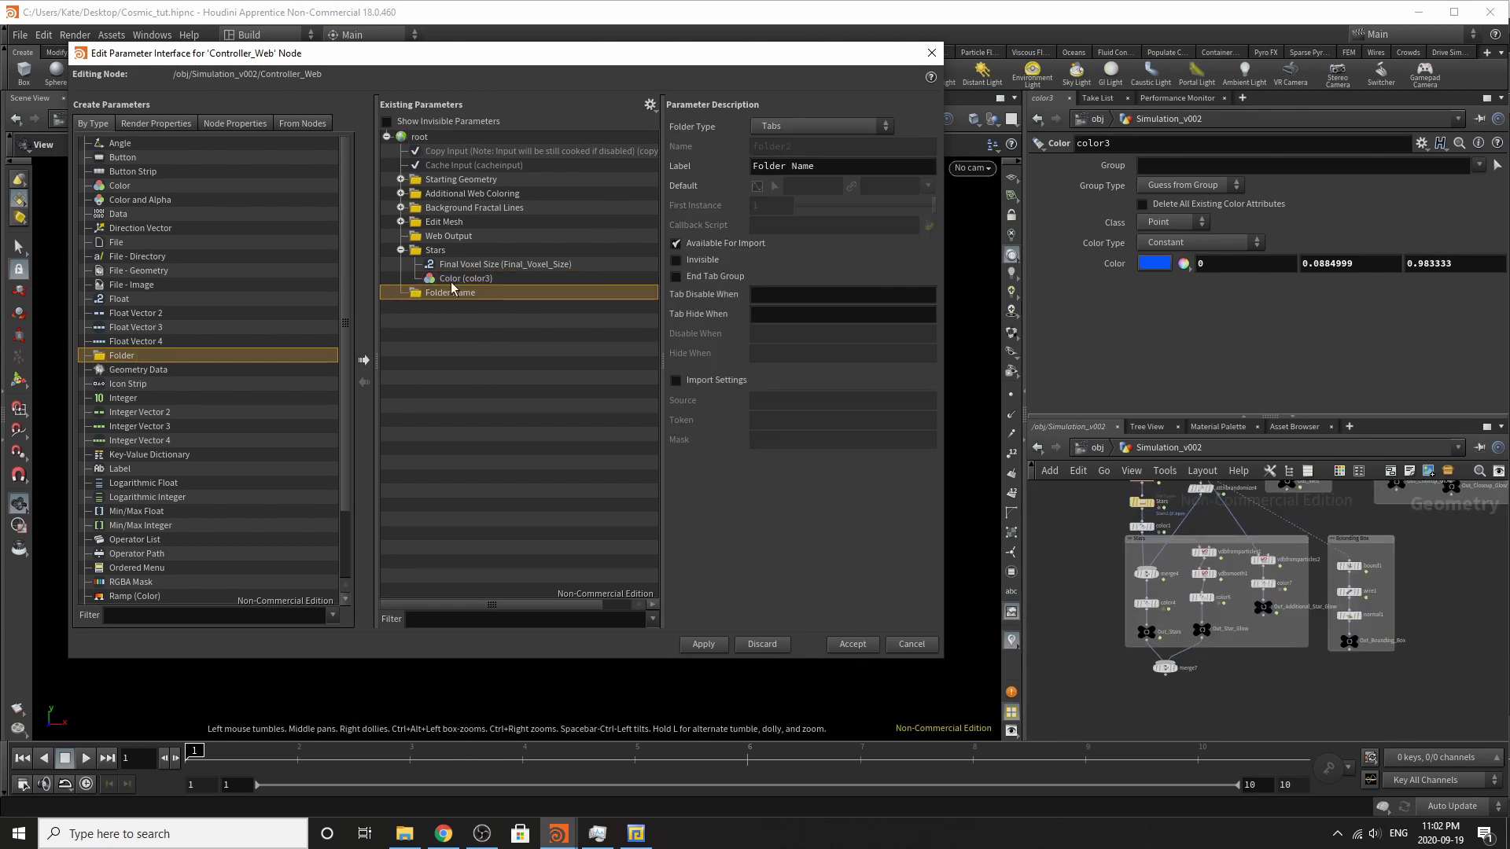
triple_click(802, 167)
text(B)
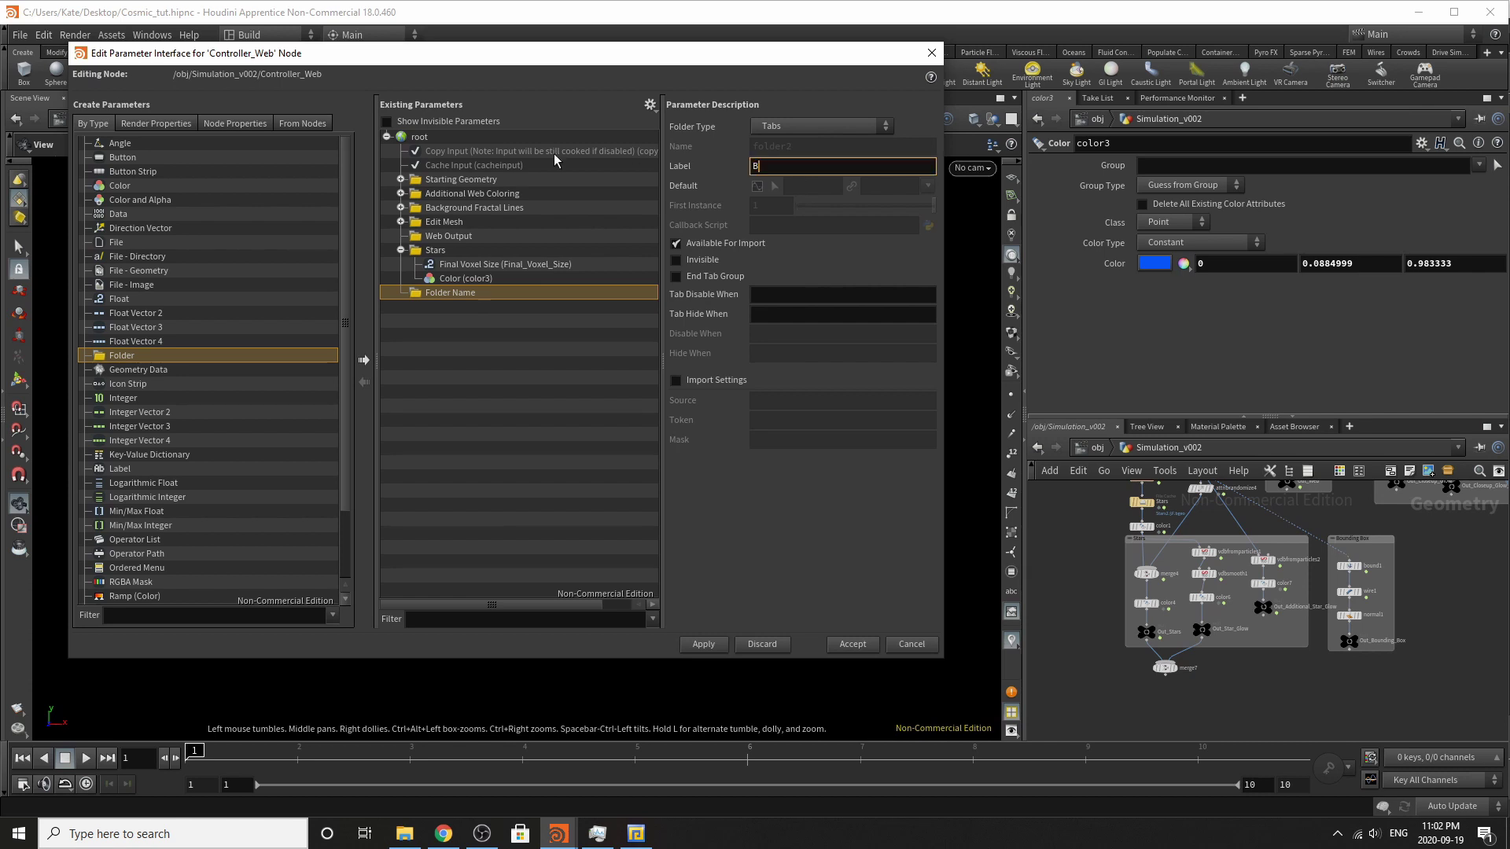
text(ounding )
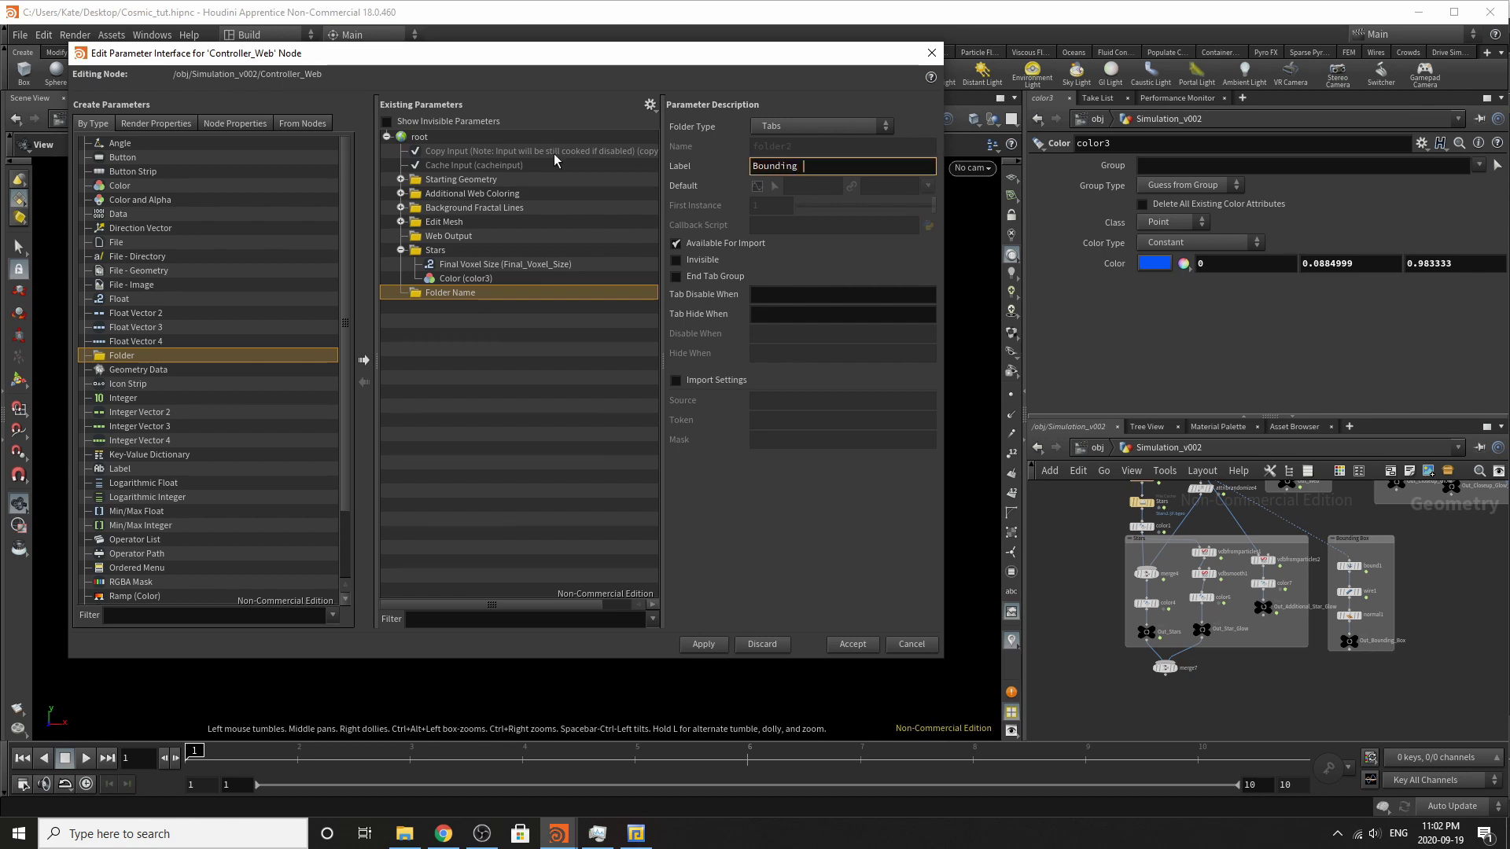
text(Box)
key(Return)
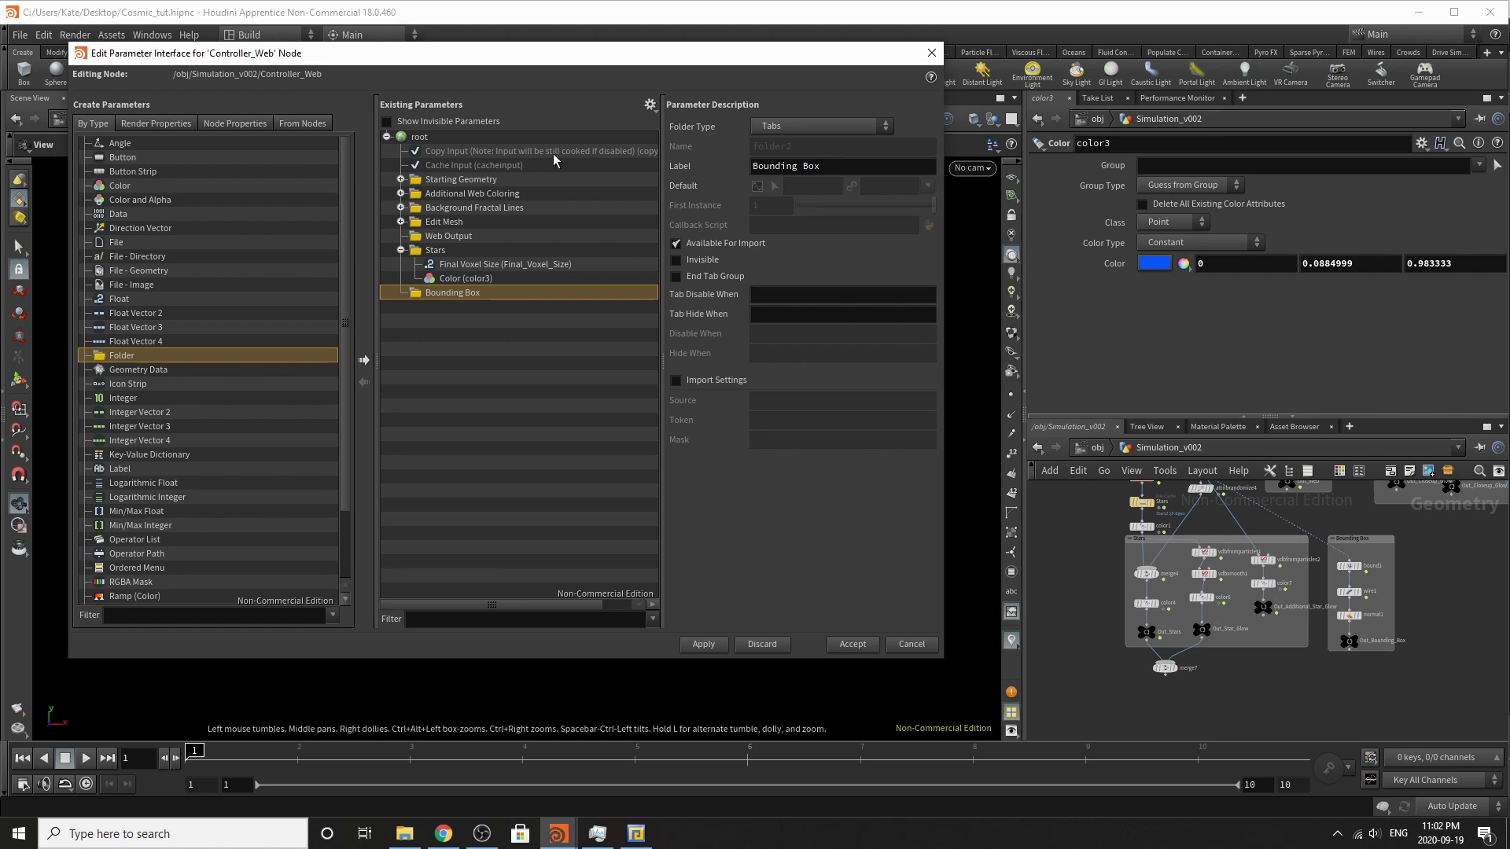
Add the Minimum Size, Lower Padding and Upper Padding parameters of bound1 to the Bounding Box folder.
scroll(1428, 563, up, 3)
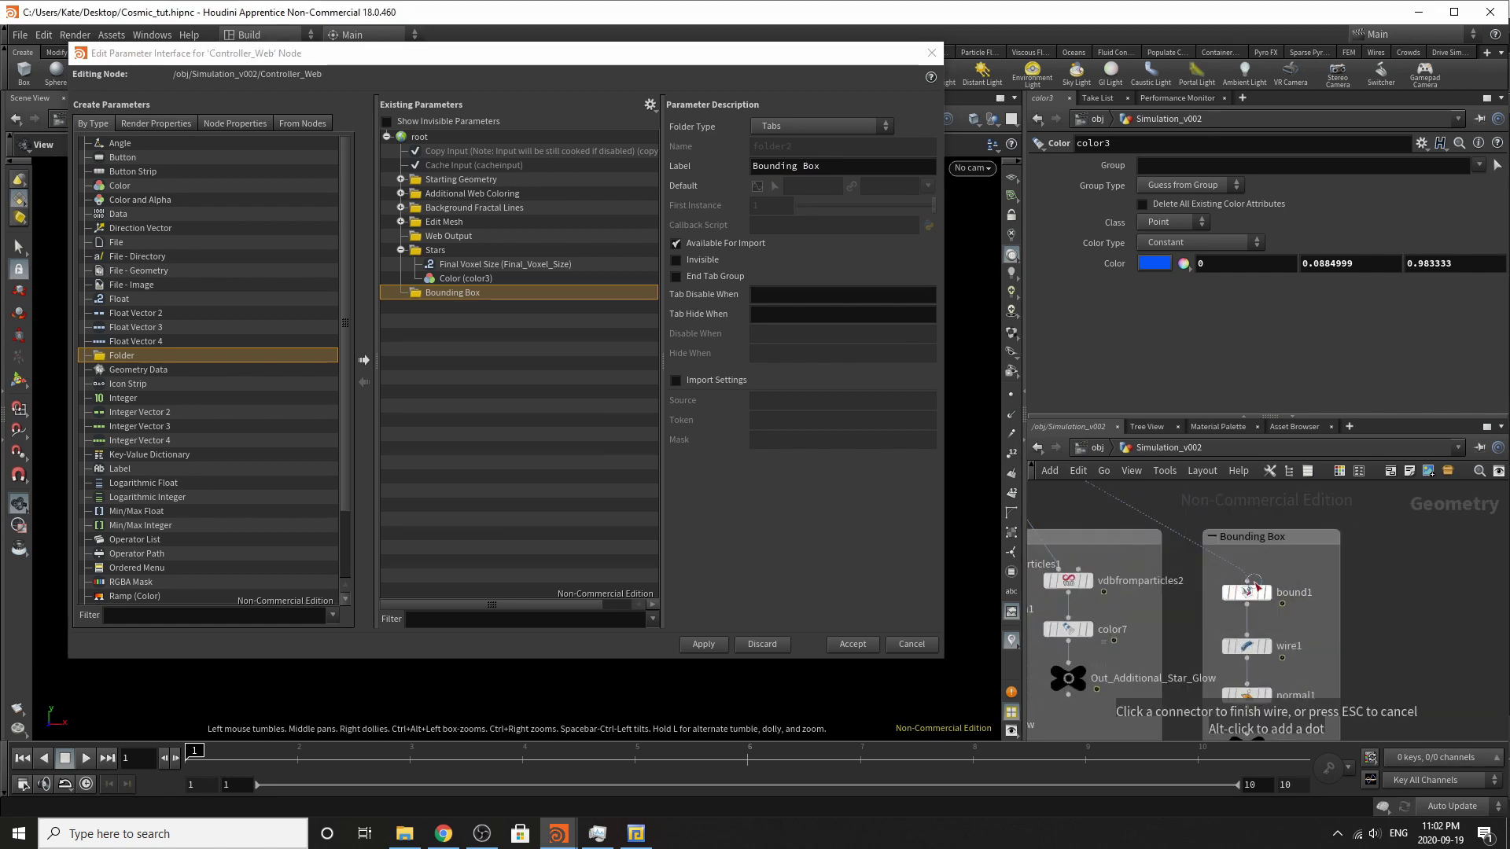
click(1250, 600)
drag(1101, 325, 453, 293)
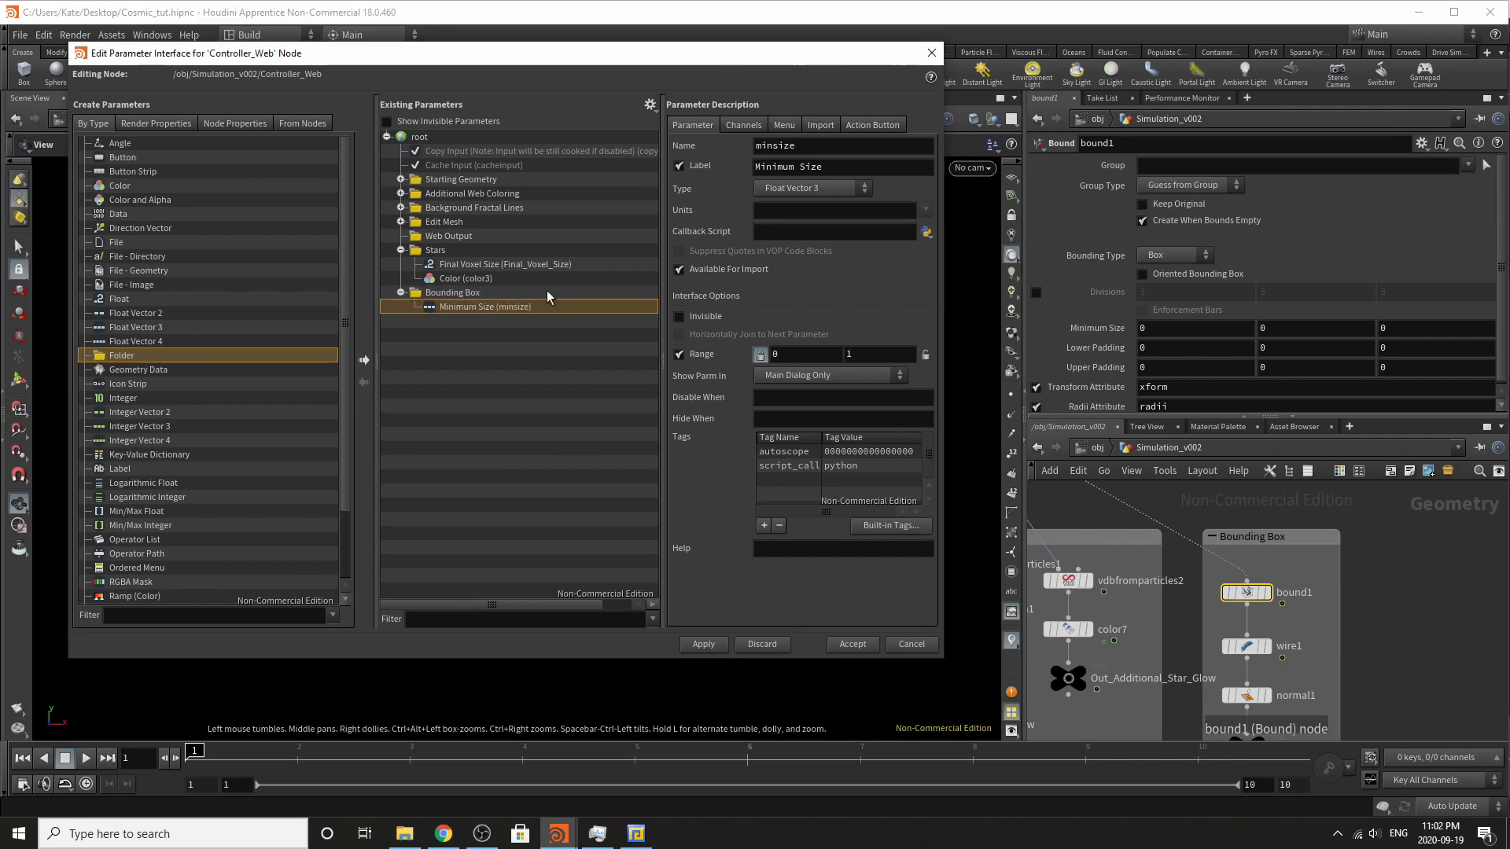
drag(1087, 346, 472, 309)
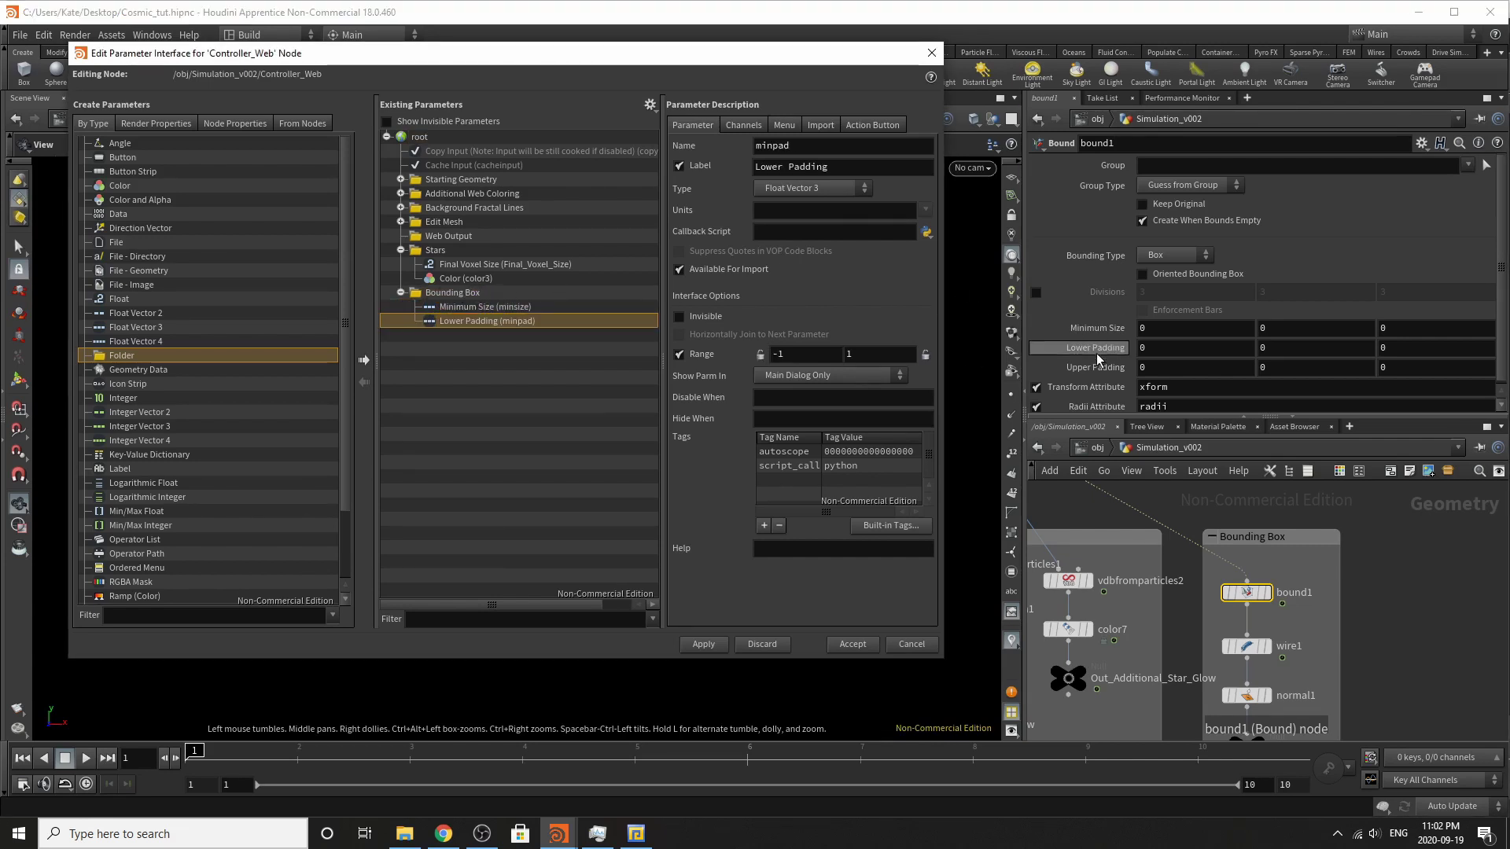
drag(1088, 366, 445, 328)
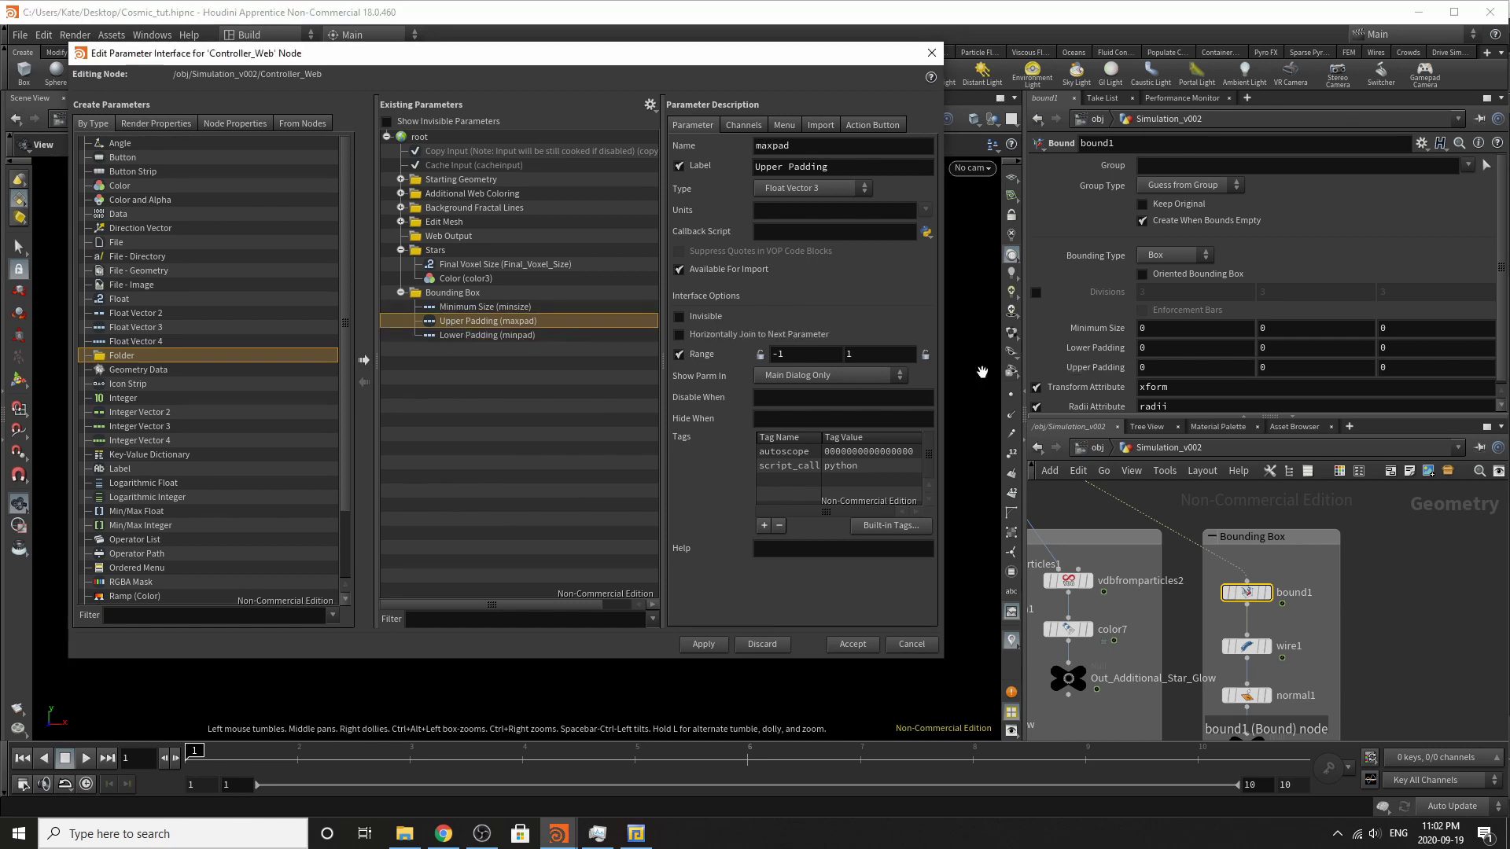
Add wire1's Wire Radius to the Bounding Box folder and reorder it as Lower Padding, Minimum Size, Upper Padding, Wire Radius.
click(1247, 646)
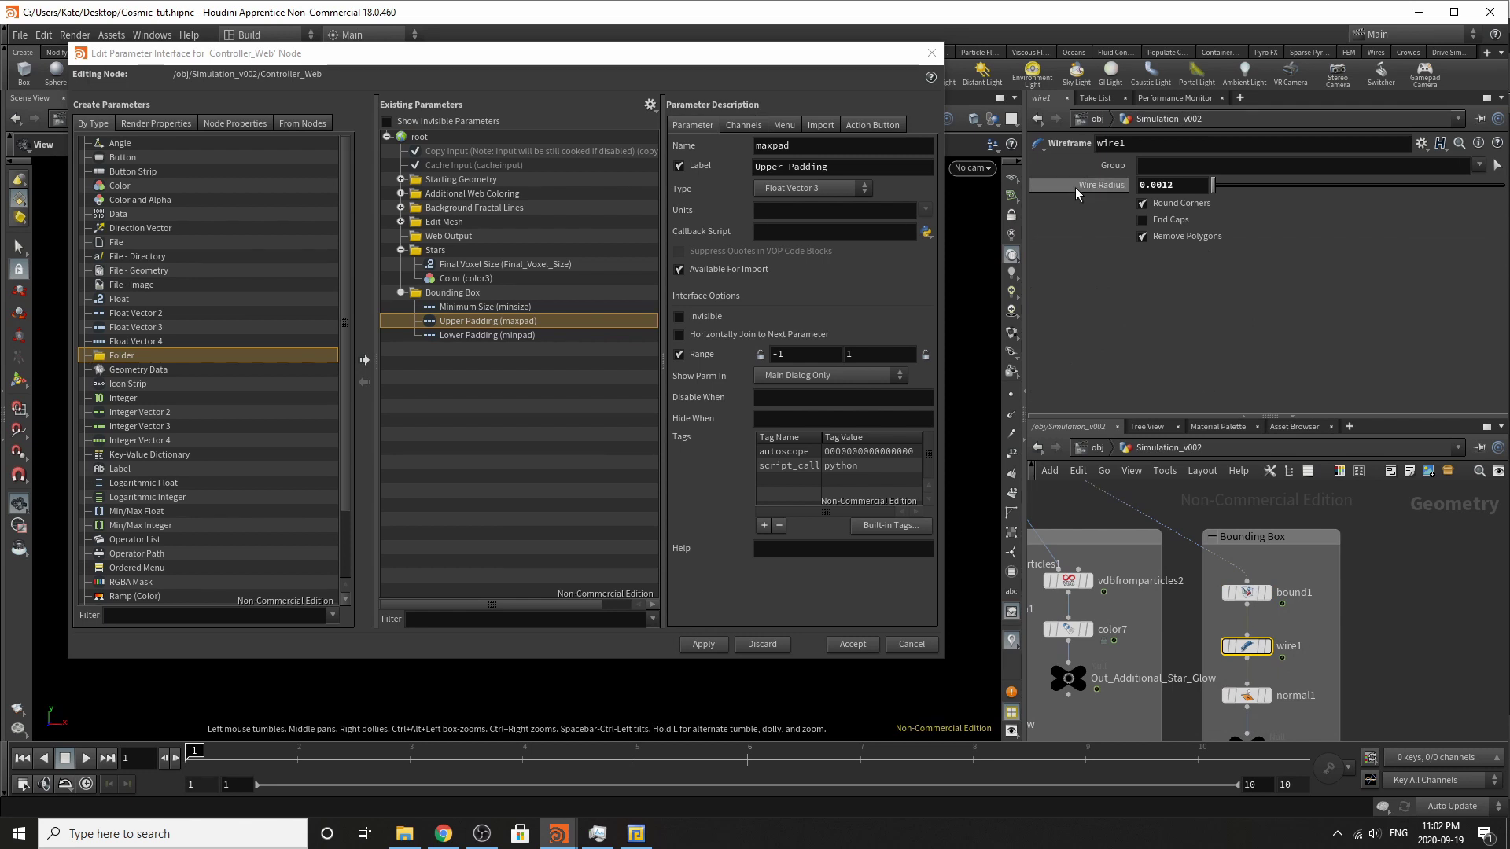
drag(1074, 187, 446, 304)
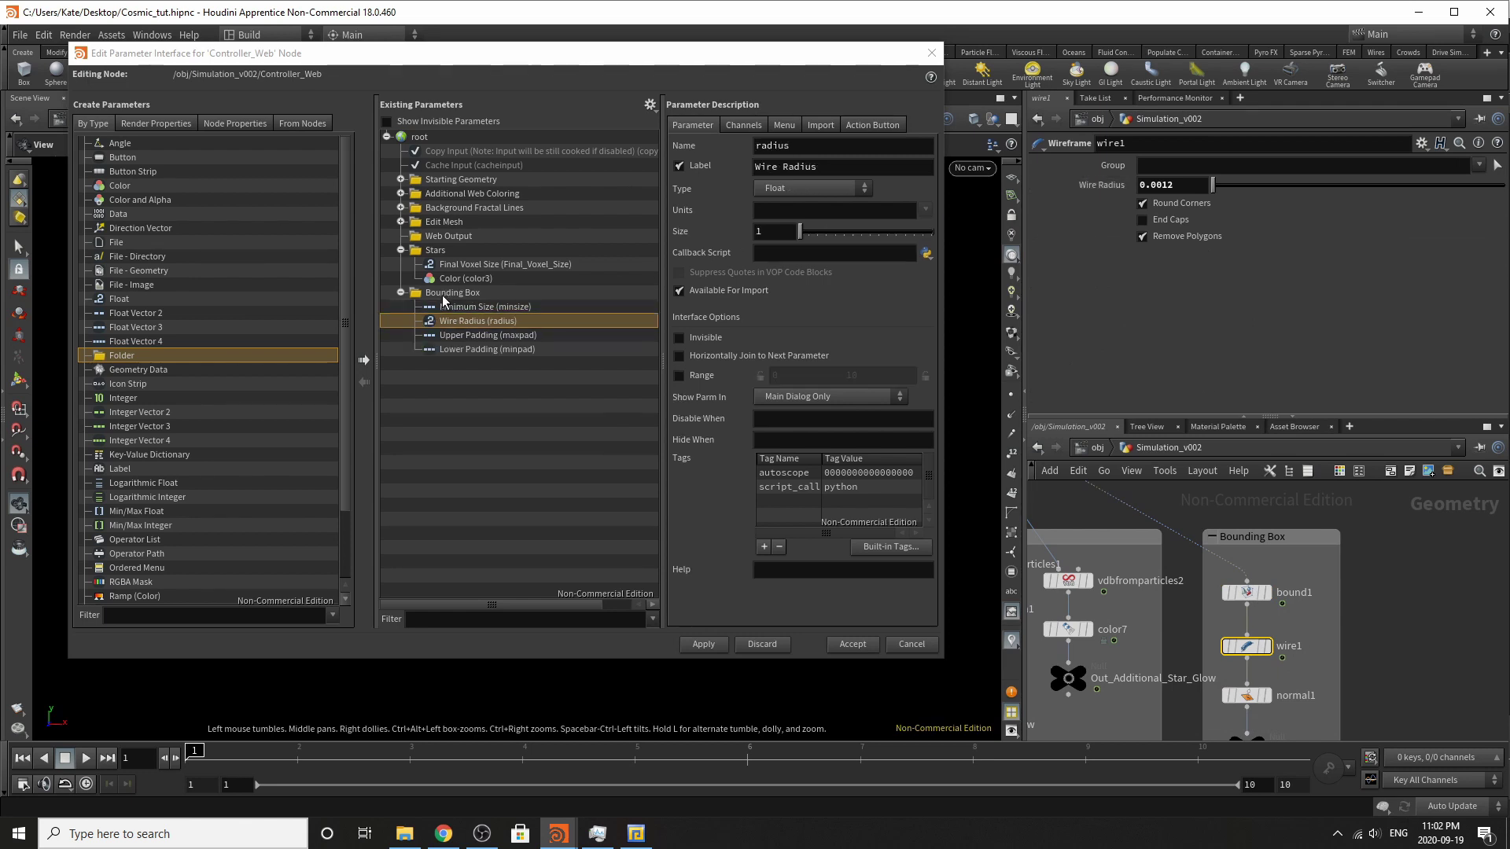
mouse_move(461, 327)
mouse_down()
mouse_move(463, 345)
mouse_move(474, 306)
mouse_up()
click(457, 351)
Change the label of the Wire Radius parameter to "Box Radius".
click(481, 349)
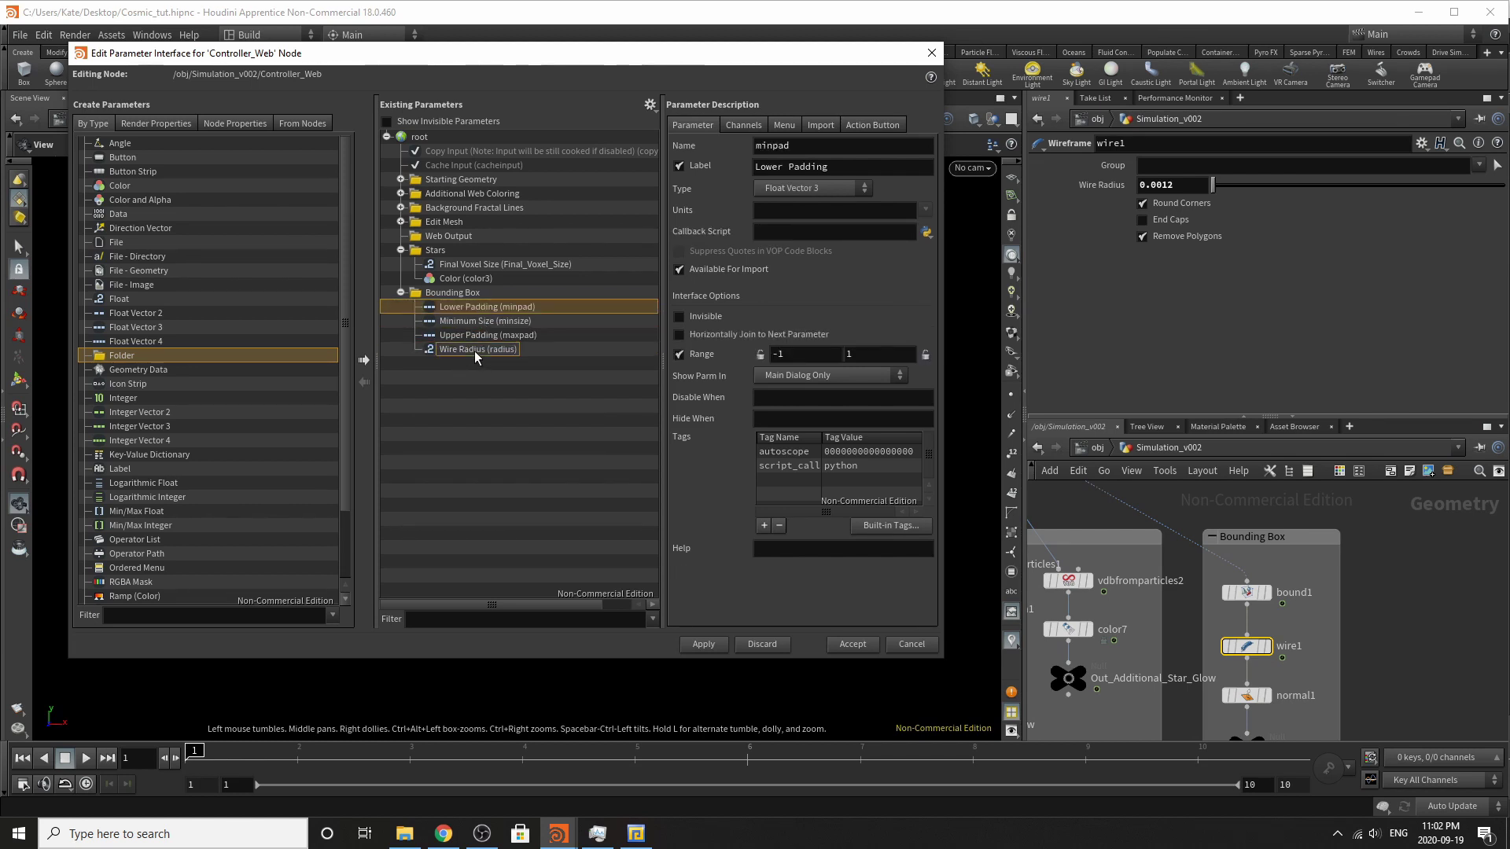
drag(784, 168, 733, 166)
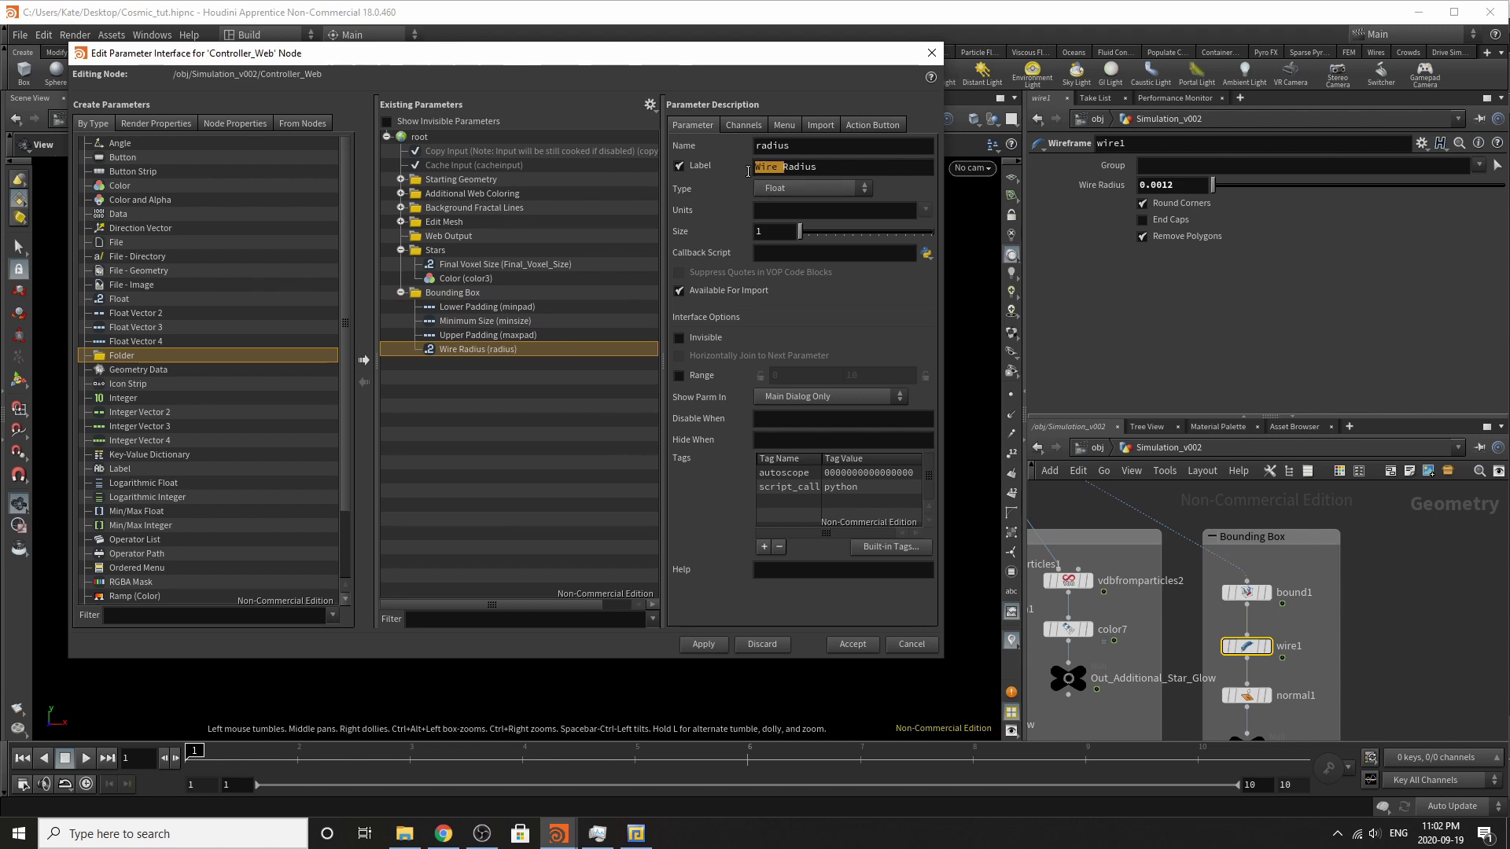
key(BackSpace)
text(Box)
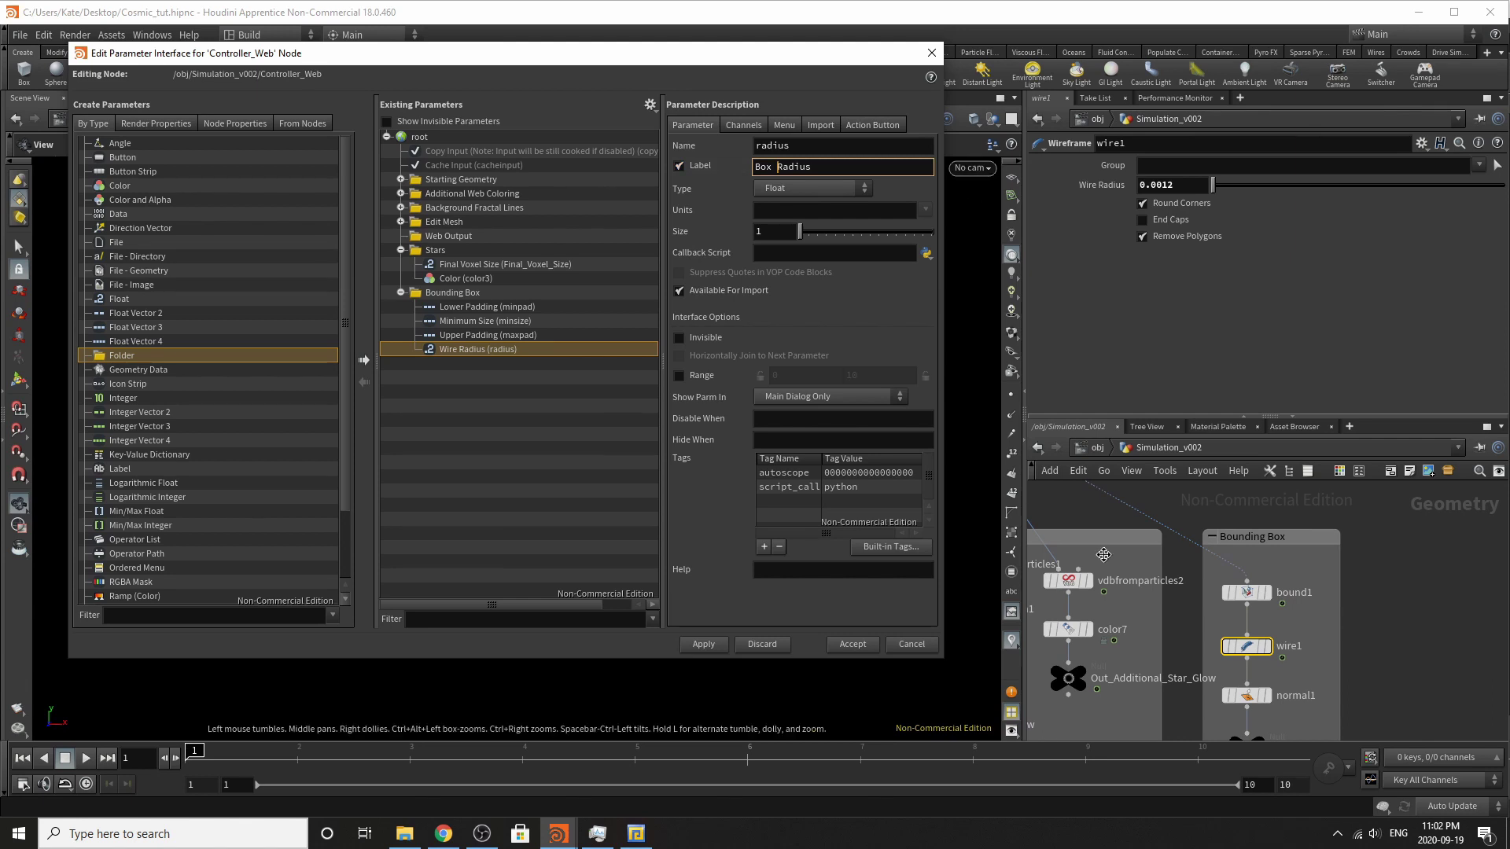
middle_drag(1371, 621, 1424, 551)
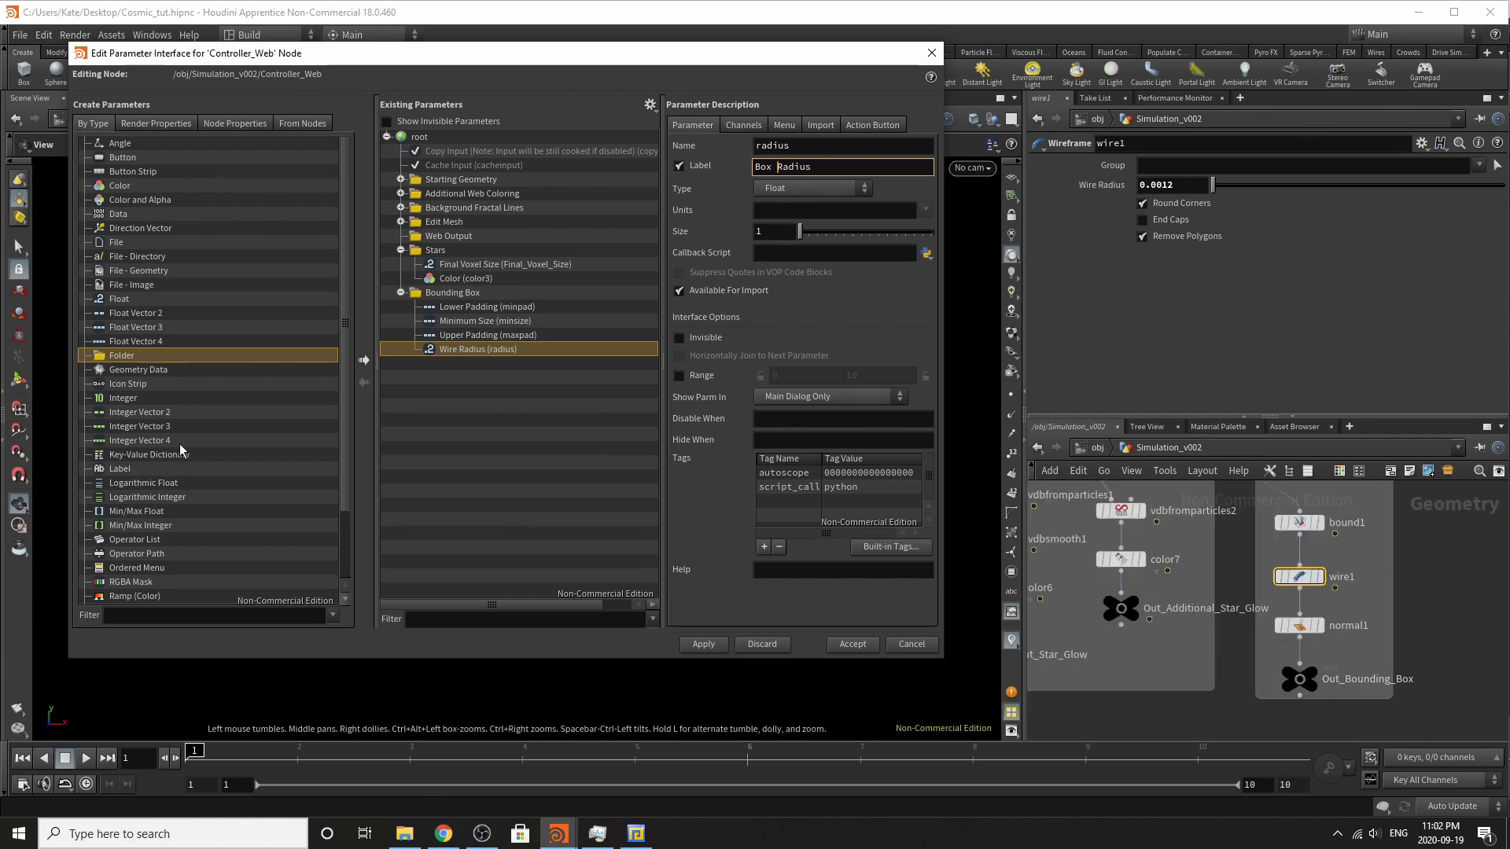
Apply the controller's parameter interface changes and save the scene file.
click(697, 644)
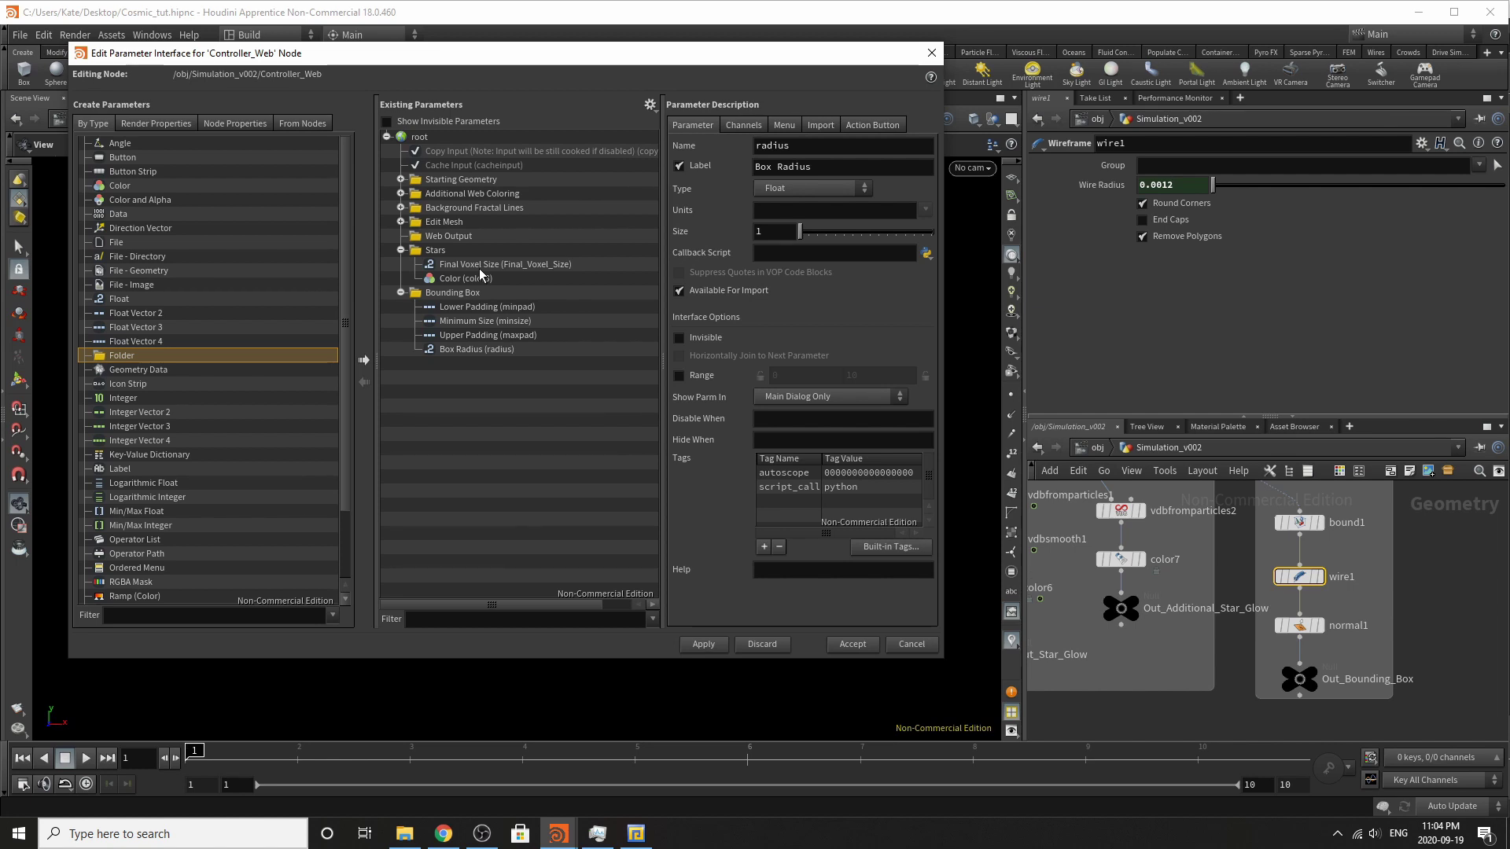
key(ctrl+s)
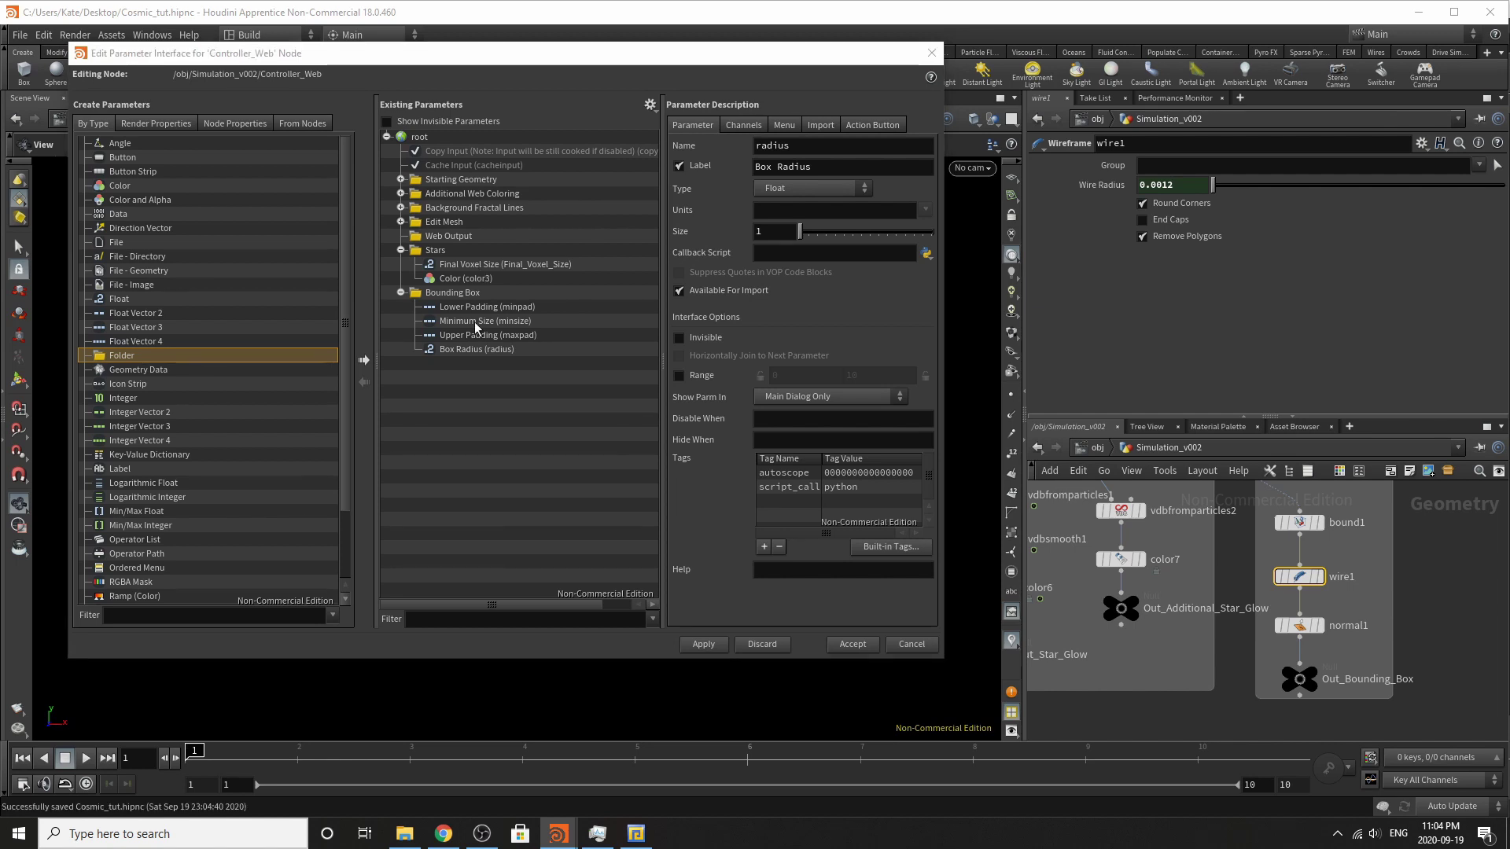
Move the Final Voxel Size and Color parameters from the Stars folder into the Web Output folder.
mouse_move(471, 264)
mouse_down()
mouse_move(472, 245)
mouse_move(455, 280)
mouse_move(469, 240)
mouse_up()
Add the Voxel Size parameter of vdbfrompolygons11 to the Stars folder.
scroll(1254, 700, down, 5)
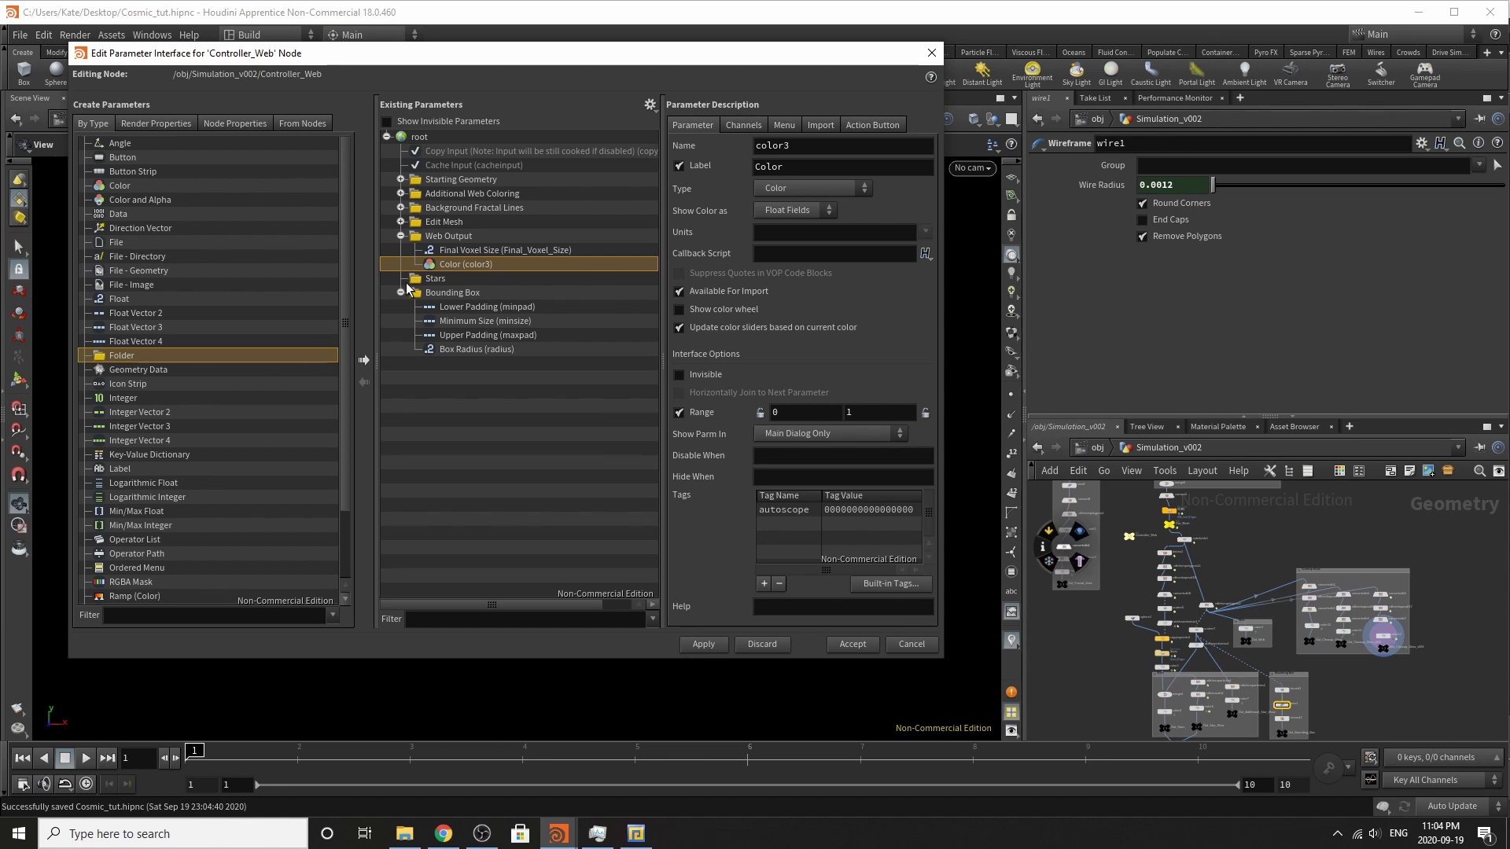
scroll(1146, 559, up, 3)
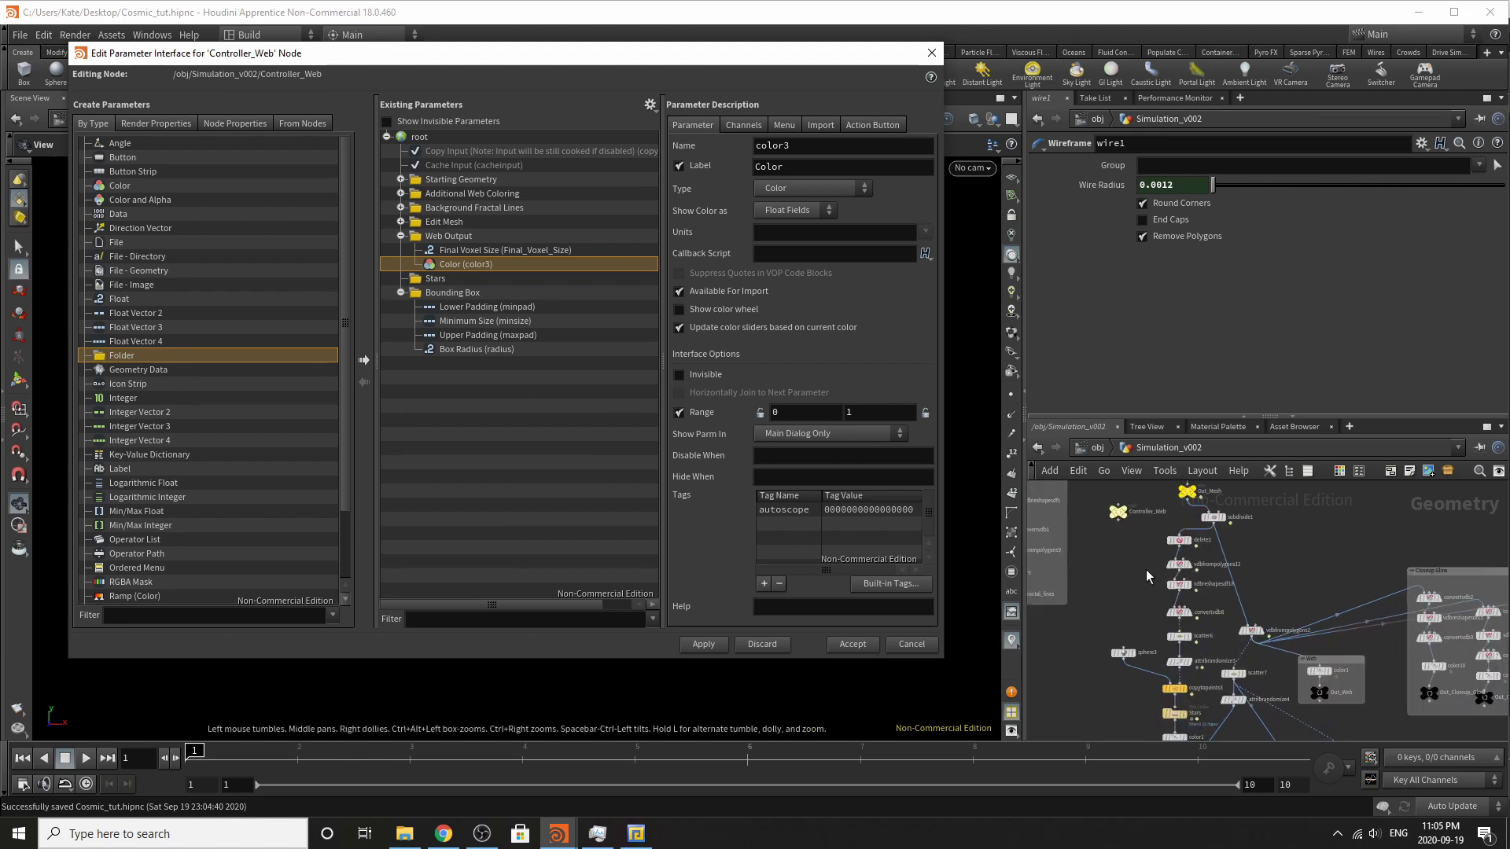
scroll(1211, 523, up, 3)
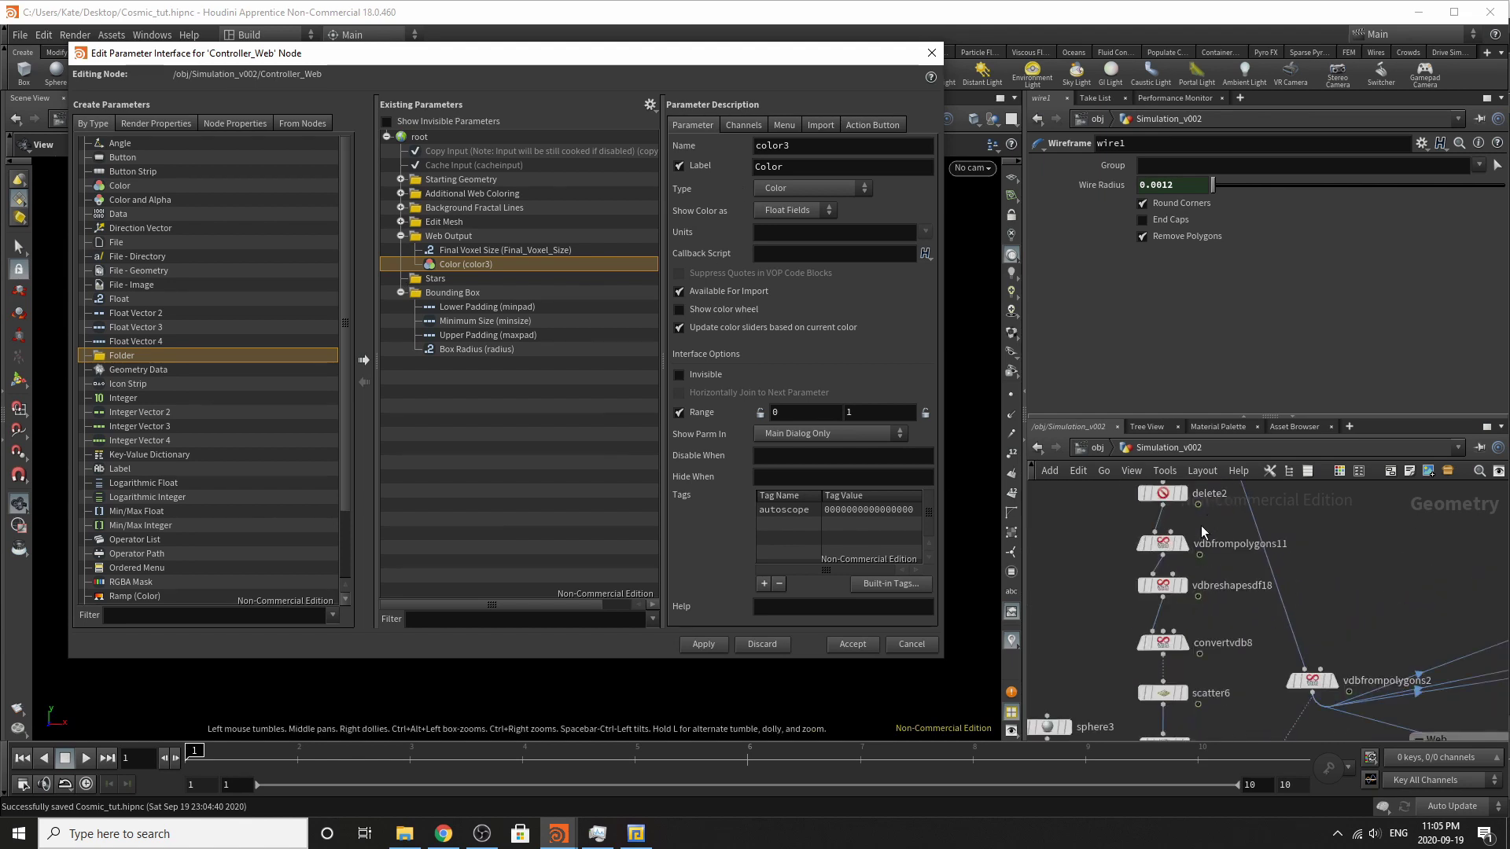
scroll(1162, 587, up, 3)
click(1172, 602)
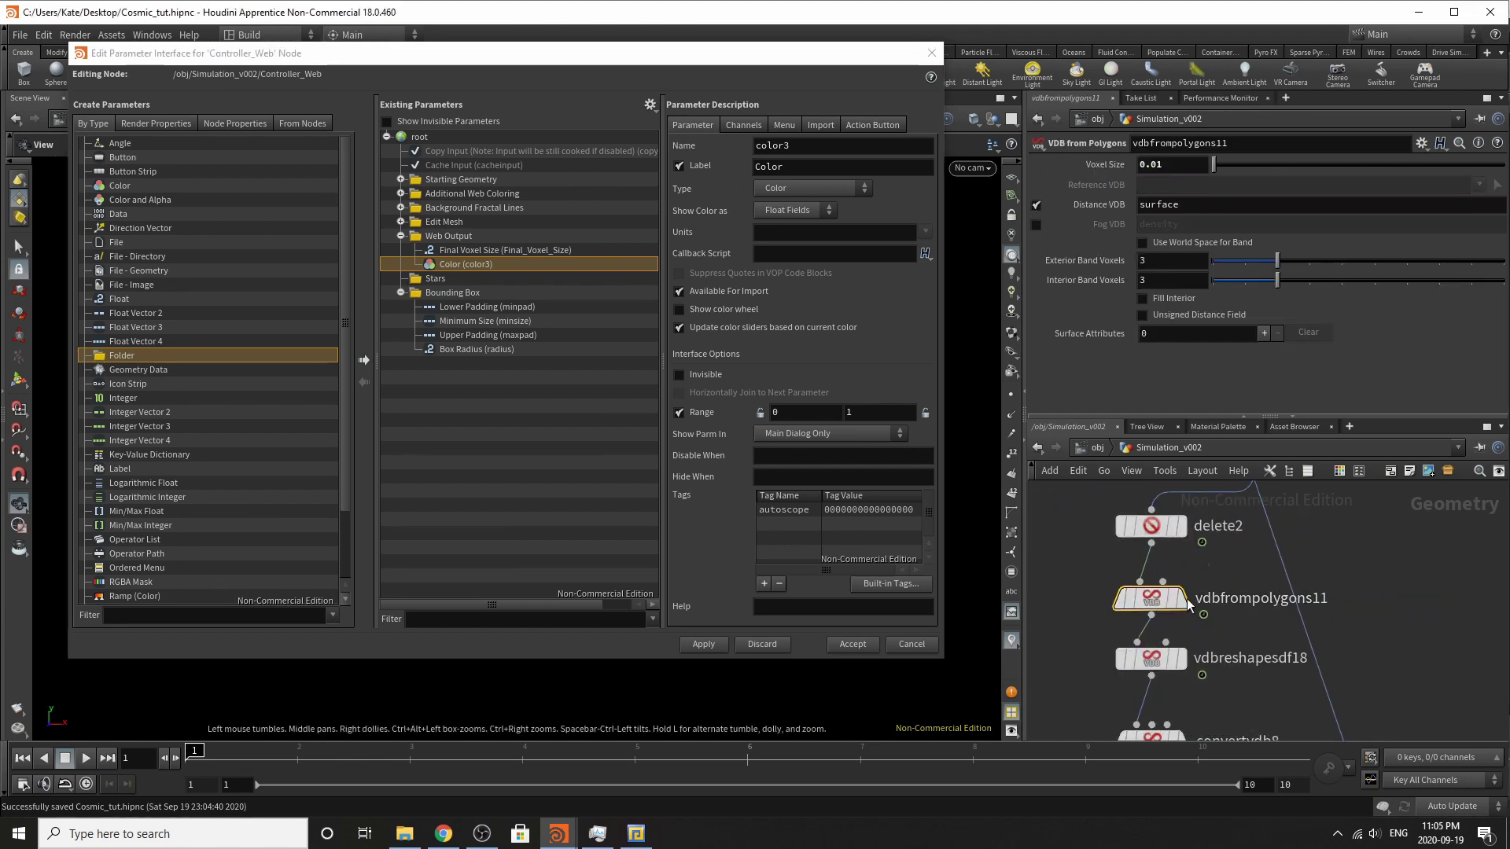
drag(633, 59, 626, 105)
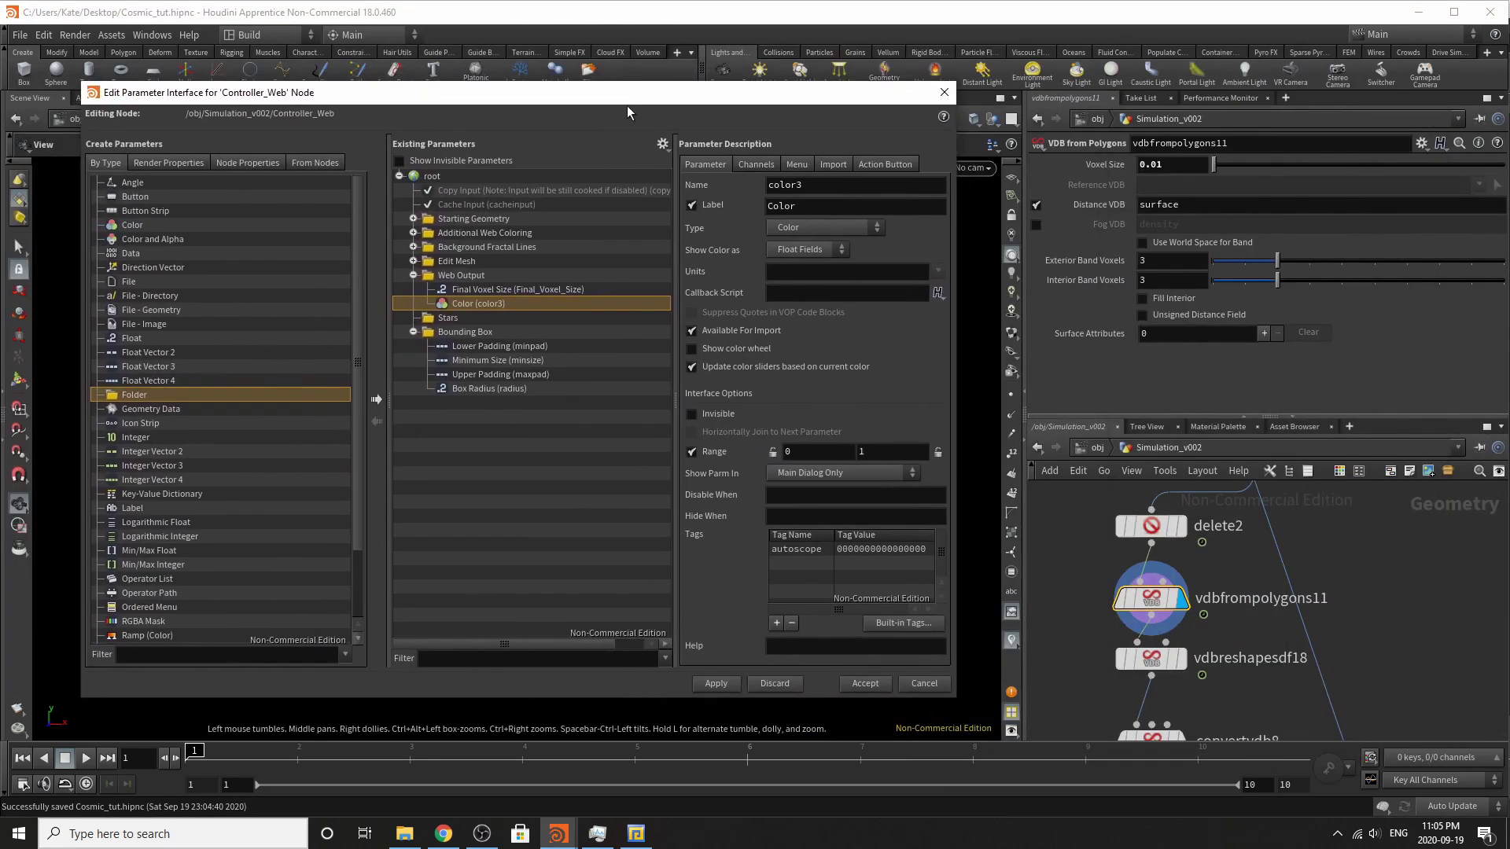
drag(1074, 166, 463, 324)
Change the label of the Voxel Size parameter in the Stars folder to "Clump Voxel Size".
scroll(1210, 661, down, 4)
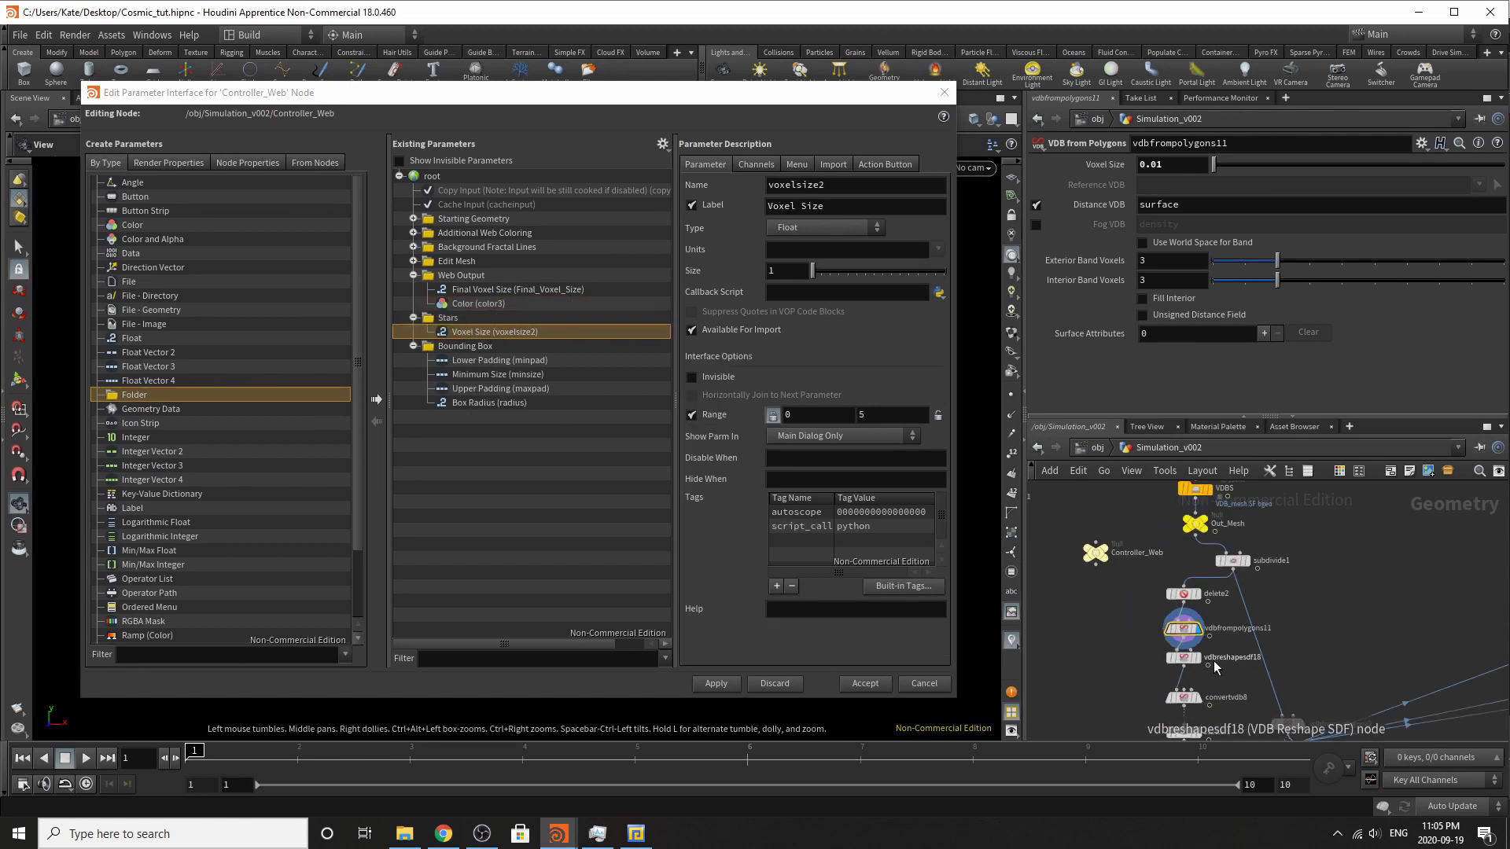
scroll(1168, 651, up, 3)
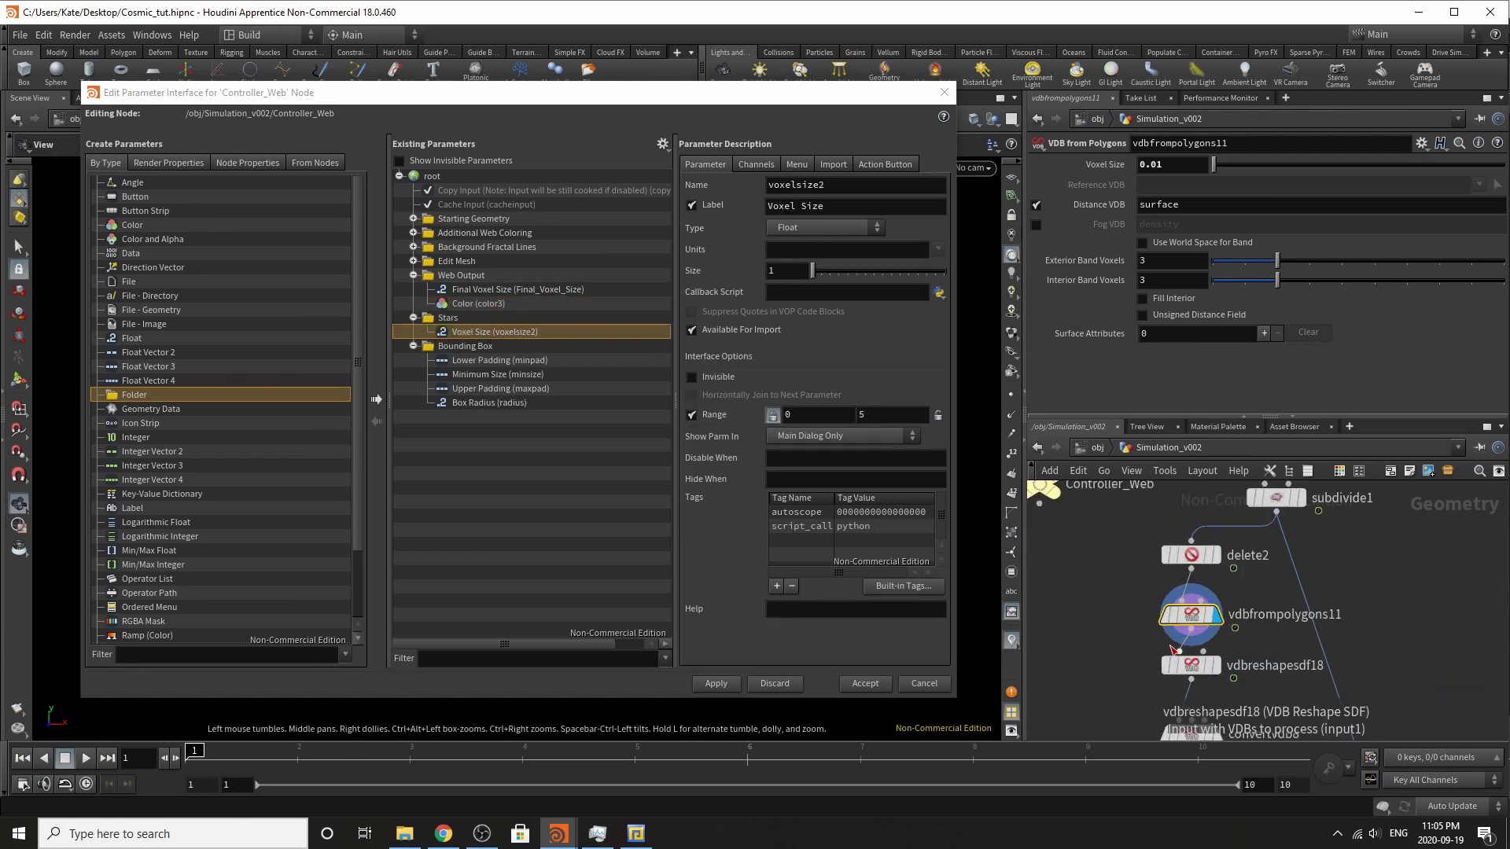
click(770, 207)
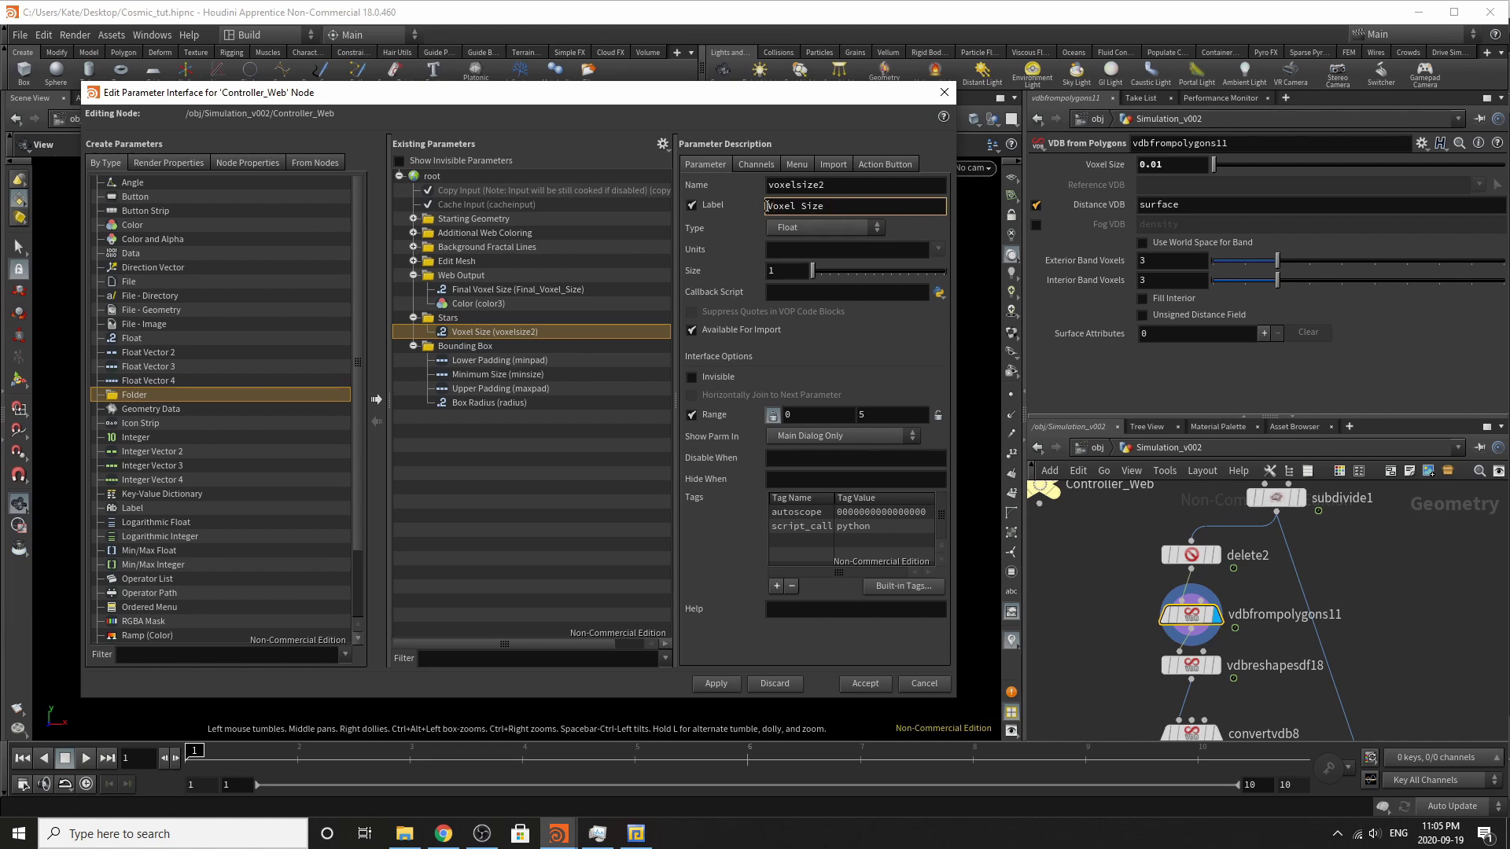
text(Clump)
Check the nodes below vdbfrompolygons11 and add scatter6's Force Total Count parameter to the Stars folder.
click(1191, 665)
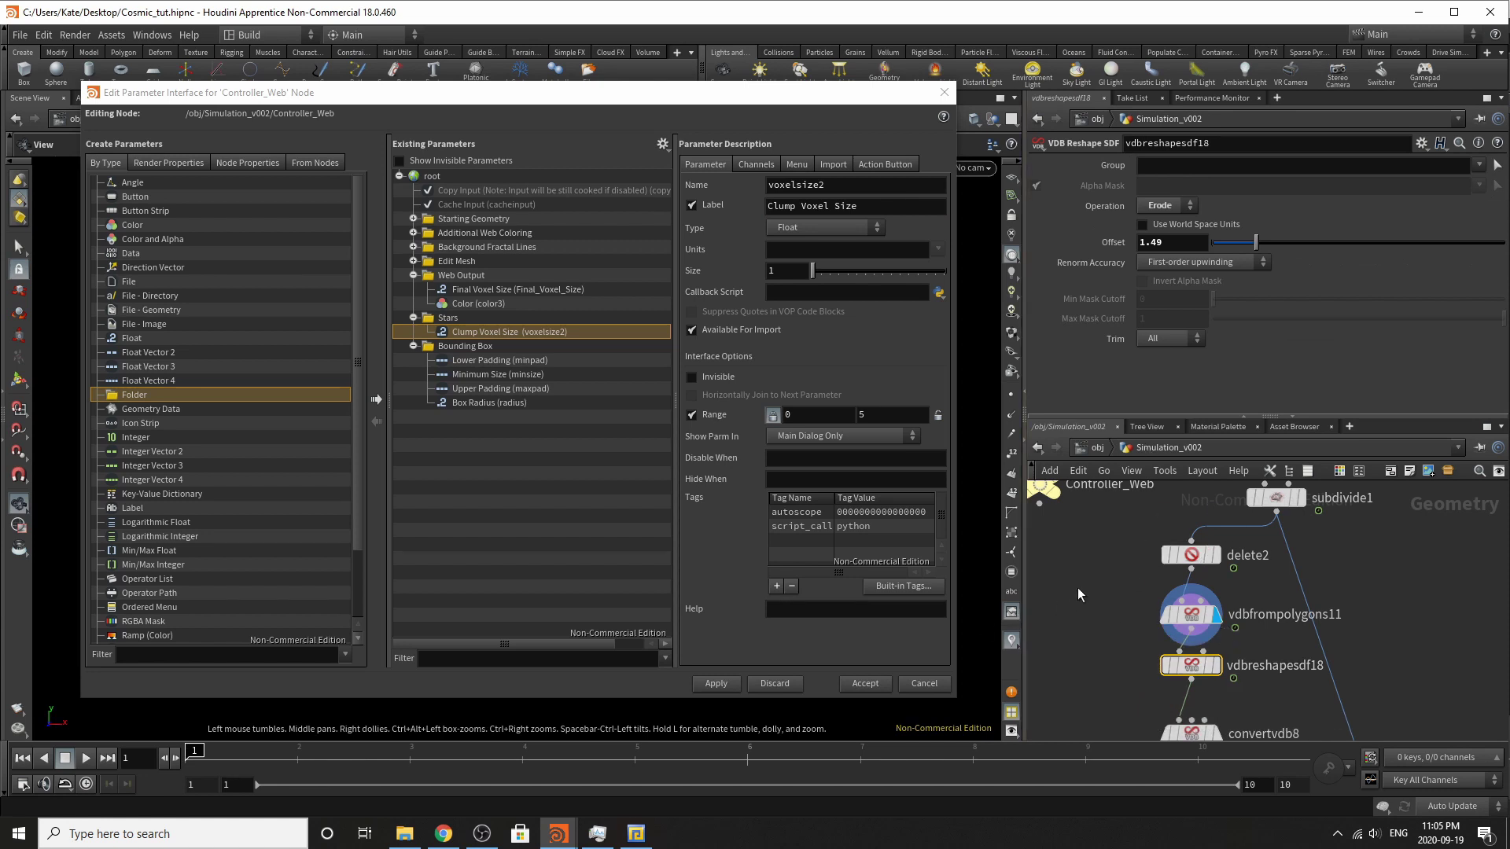
scroll(1077, 587, down, 3)
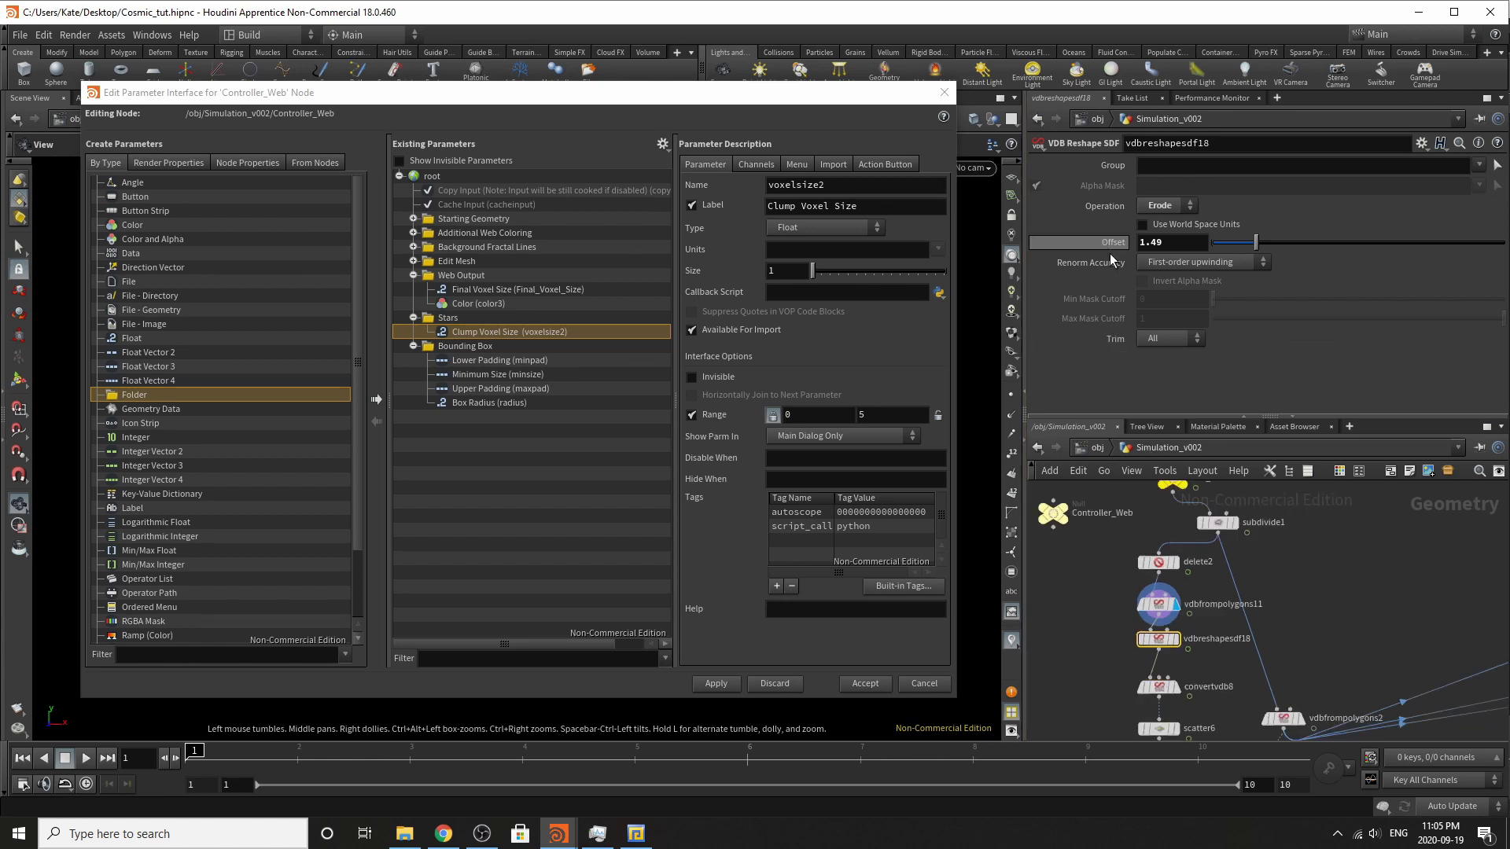
scroll(1137, 692, up, 2)
click(1166, 682)
scroll(1186, 590, down, 2)
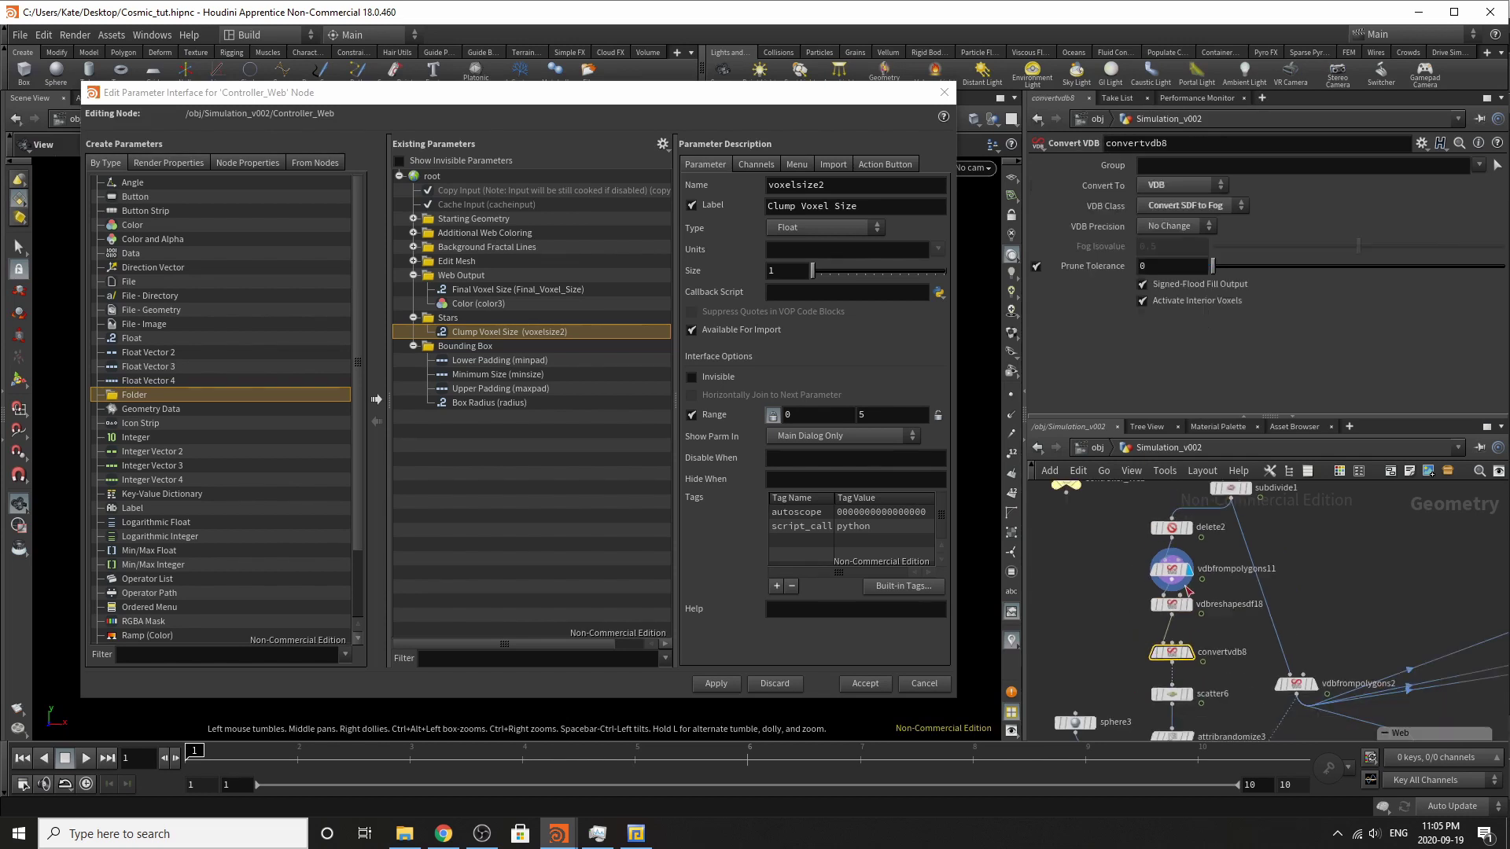
scroll(1146, 727, up, 2)
click(1184, 679)
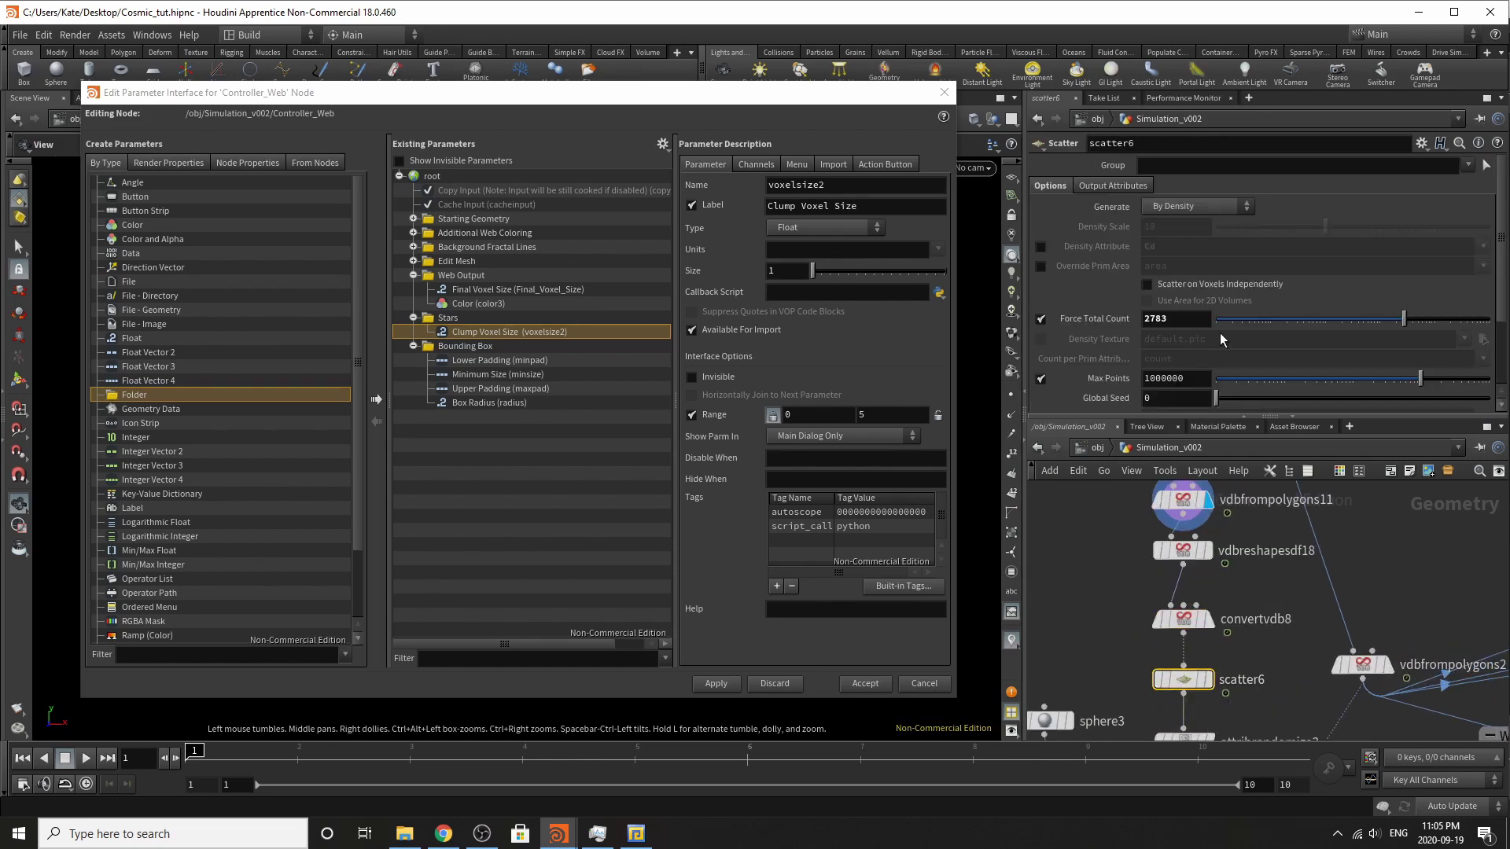
scroll(1221, 339, down, 1)
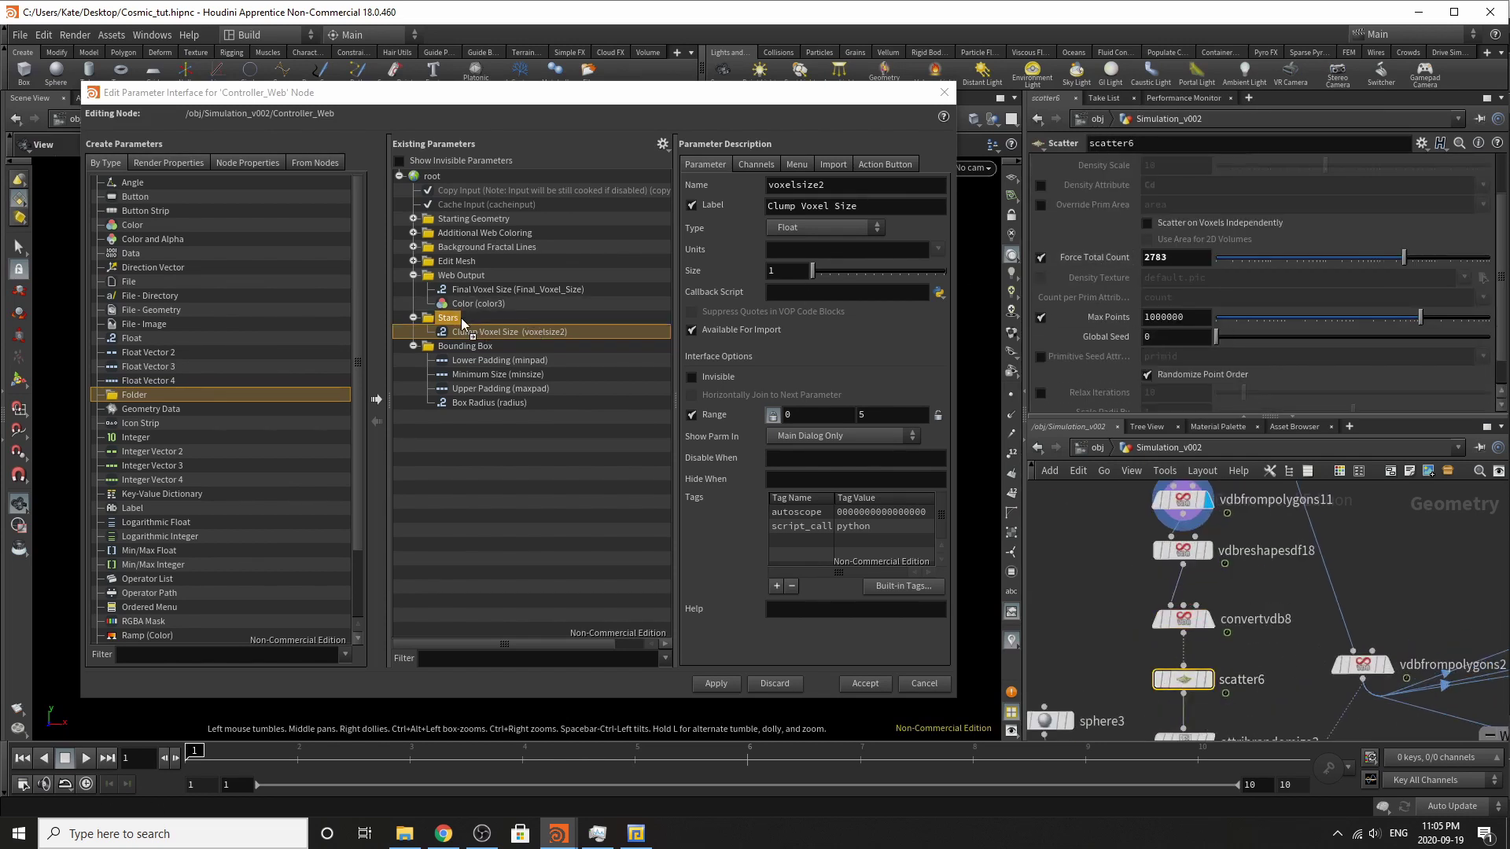
drag(462, 320, 463, 324)
Change the label of scatter6's Force Total Count parameter to "Clump Scatter".
drag(866, 204, 601, 207)
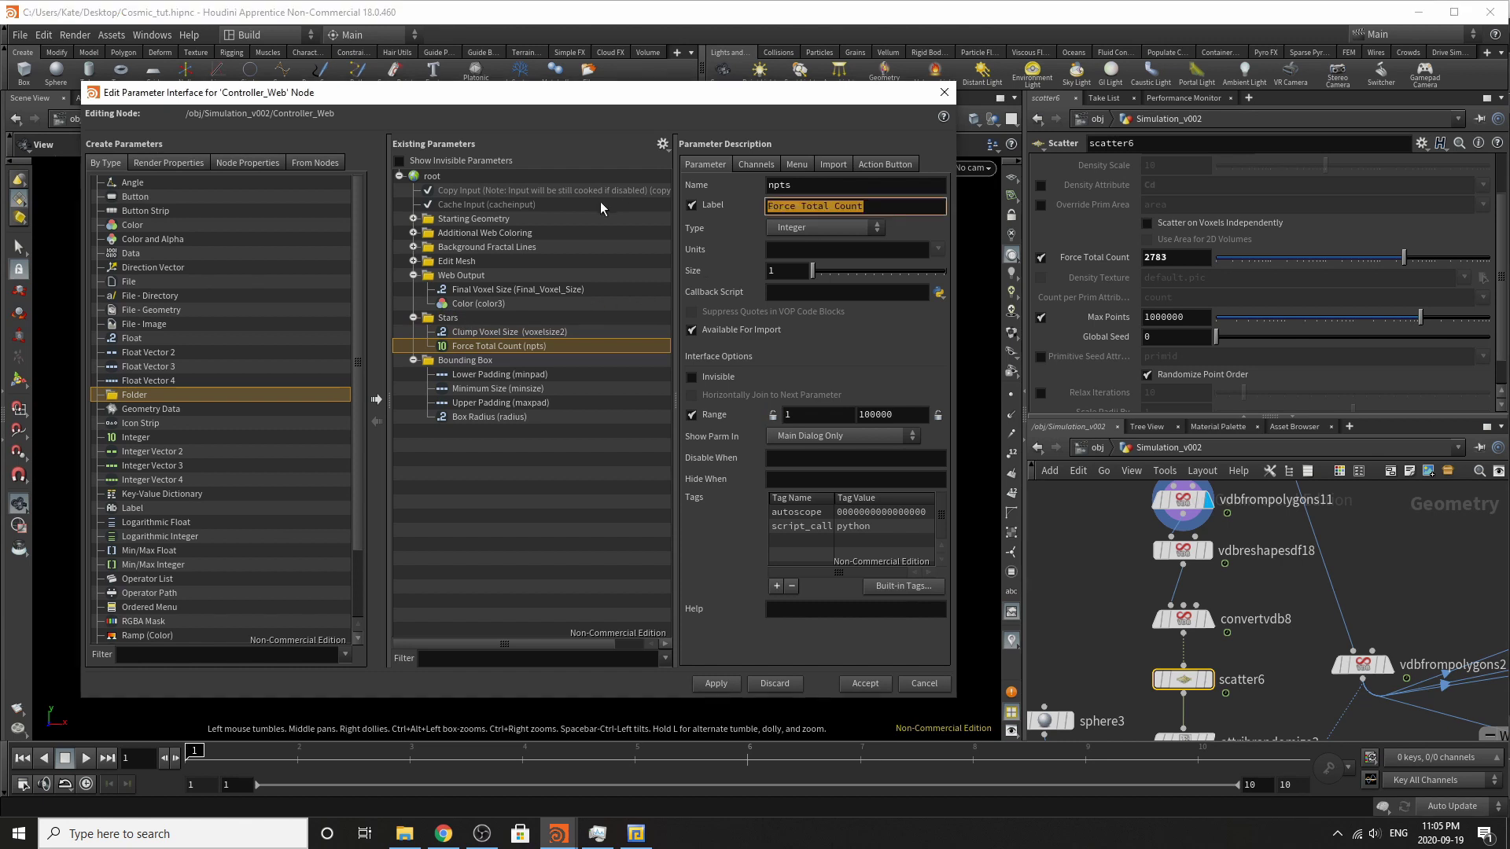
text(Cl;)
key(BackSpace)
text(ump Scatter)
key(Return)
Add the Max Value parameter of attribrandomize3 to the Stars folder.
scroll(1260, 601, down, 3)
scroll(1217, 696, up, 3)
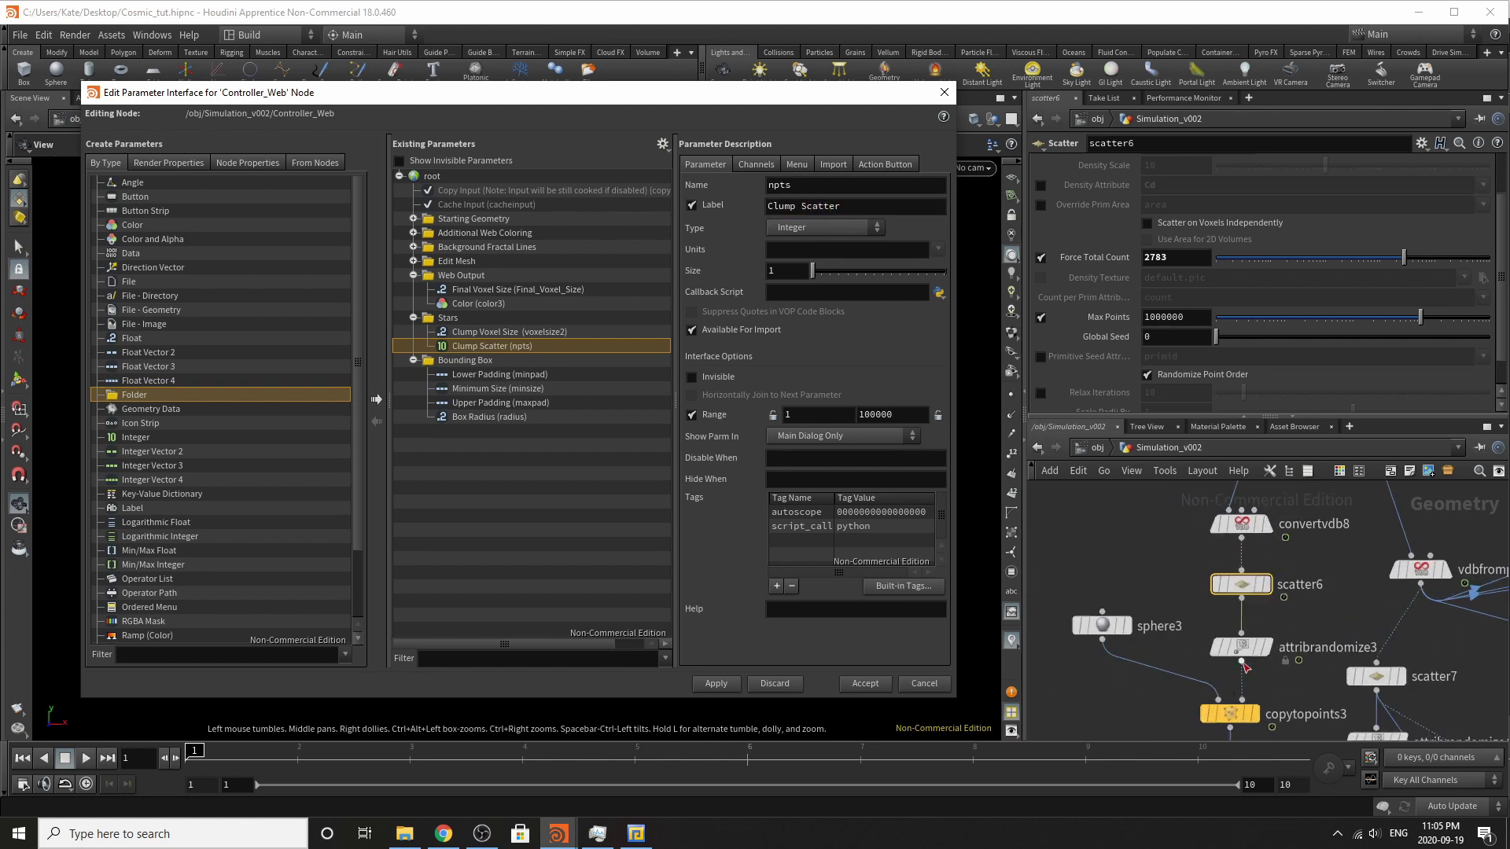
click(1242, 648)
mouse_move(488, 346)
mouse_down()
mouse_move(464, 362)
mouse_move(470, 326)
mouse_up()
Change the label of the Max Value parameter to "Pscale Stars".
click(852, 206)
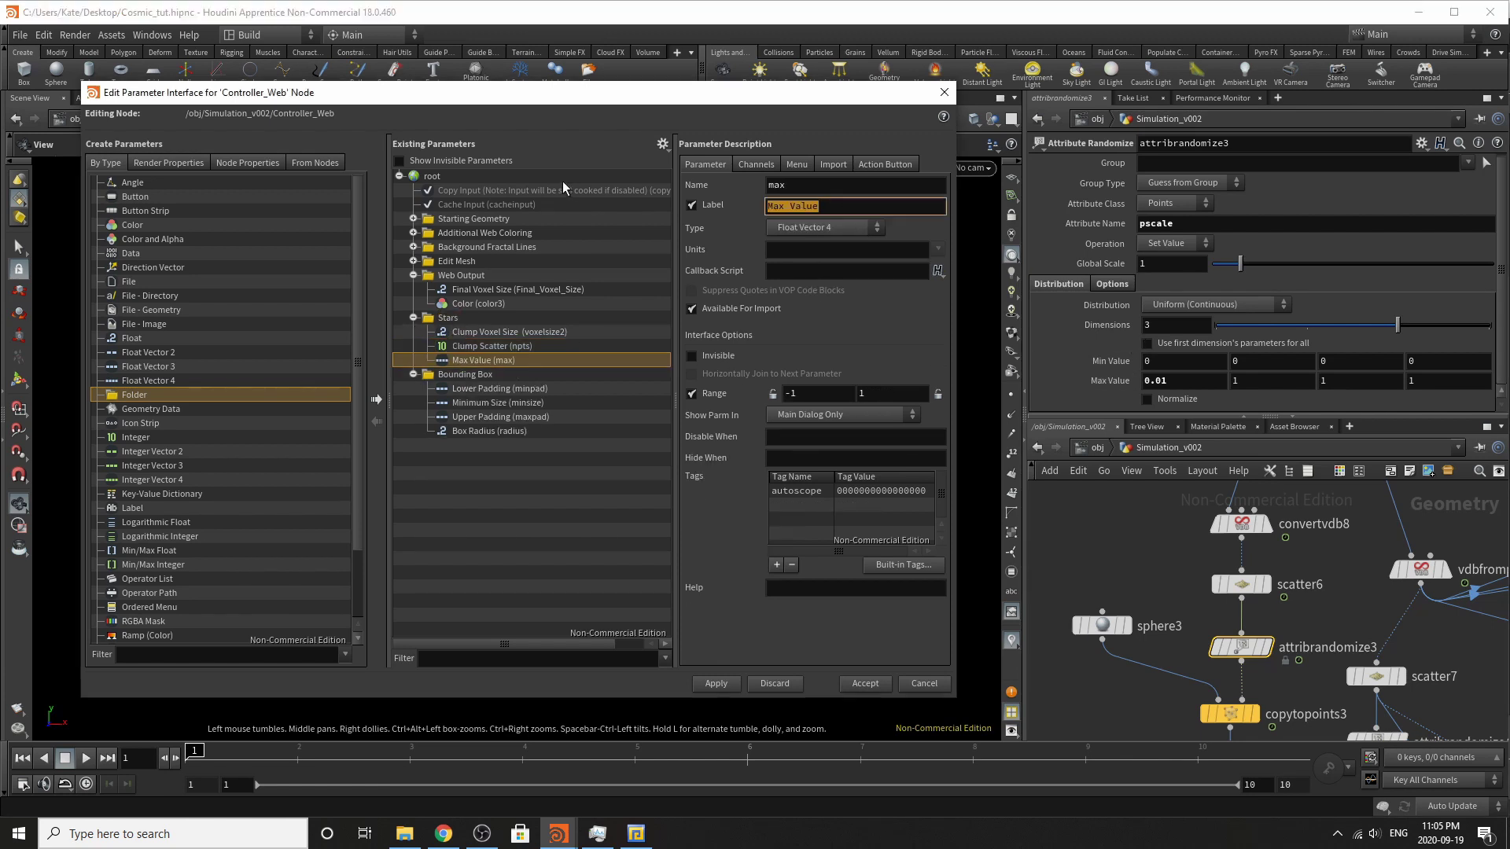
text(Pscale Stars)
key(Return)
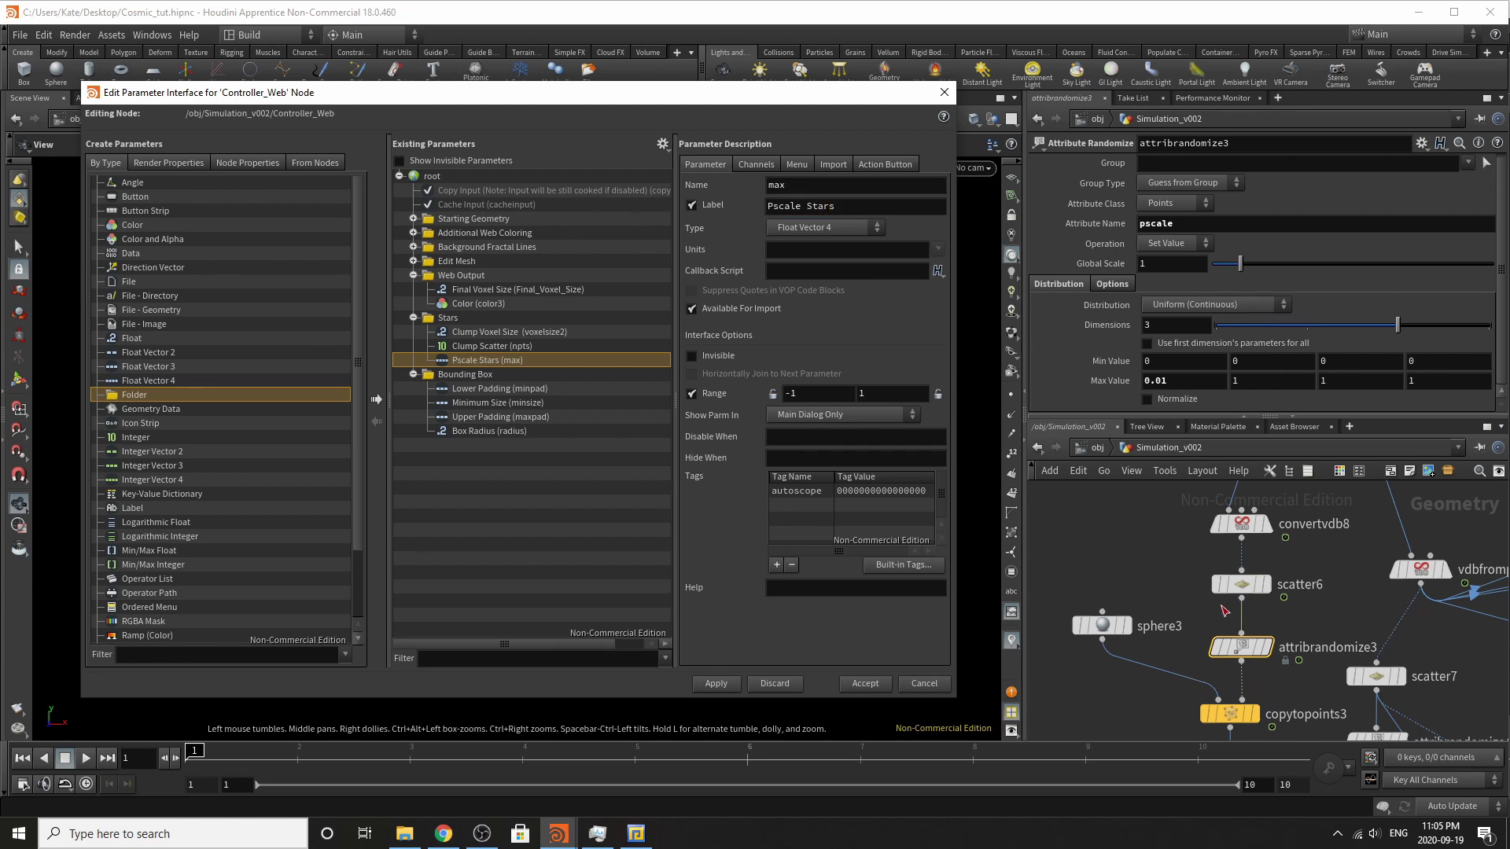
Add the Stars file cache's Save to Disk button to the Stars folder, followed by a separator.
scroll(1222, 582, down, 3)
scroll(1235, 700, up, 4)
click(1207, 684)
click(1209, 680)
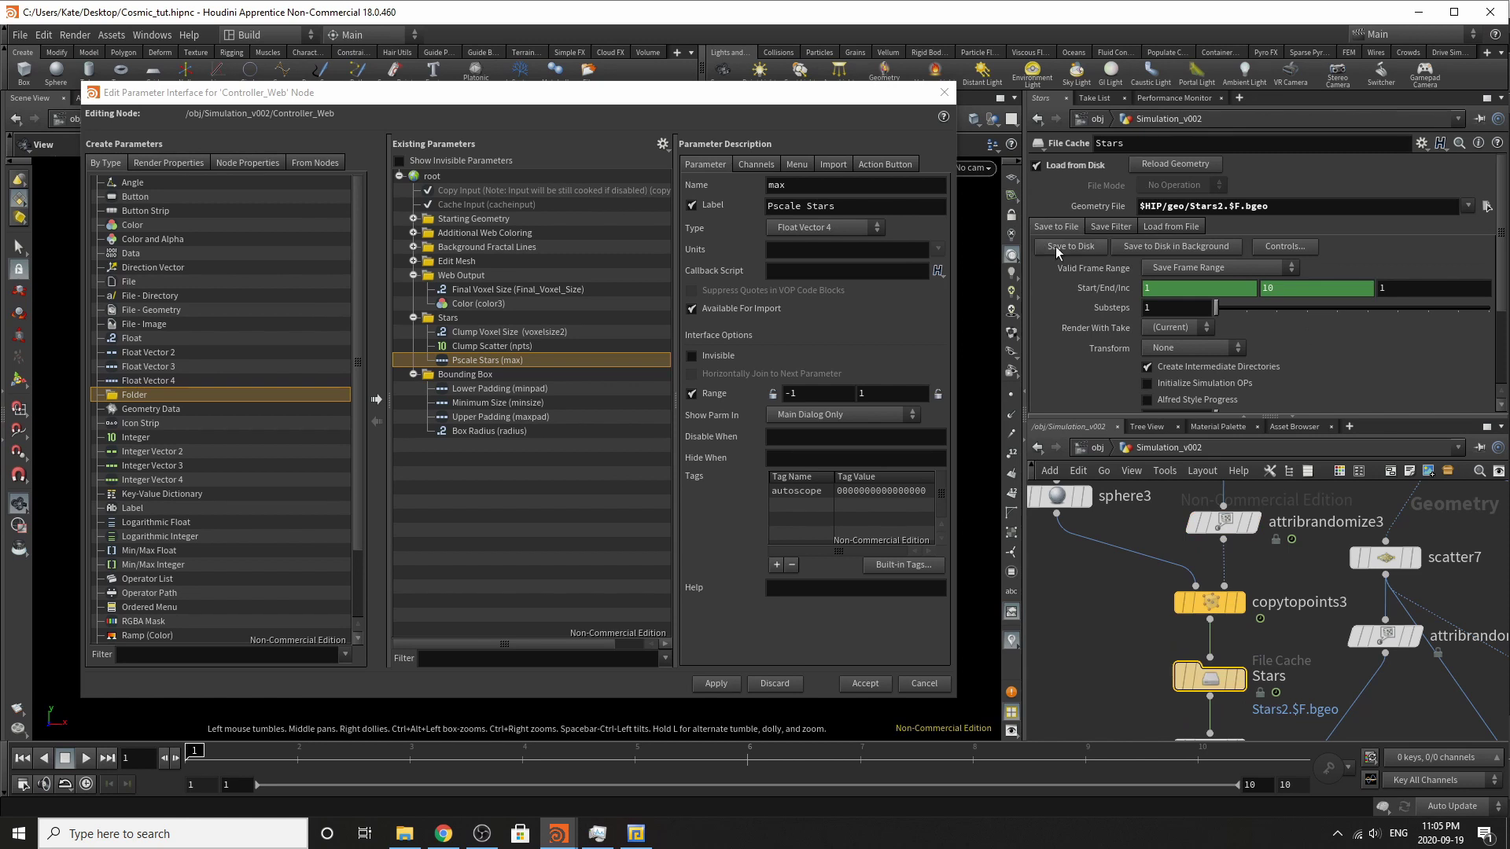
drag(1057, 246, 462, 327)
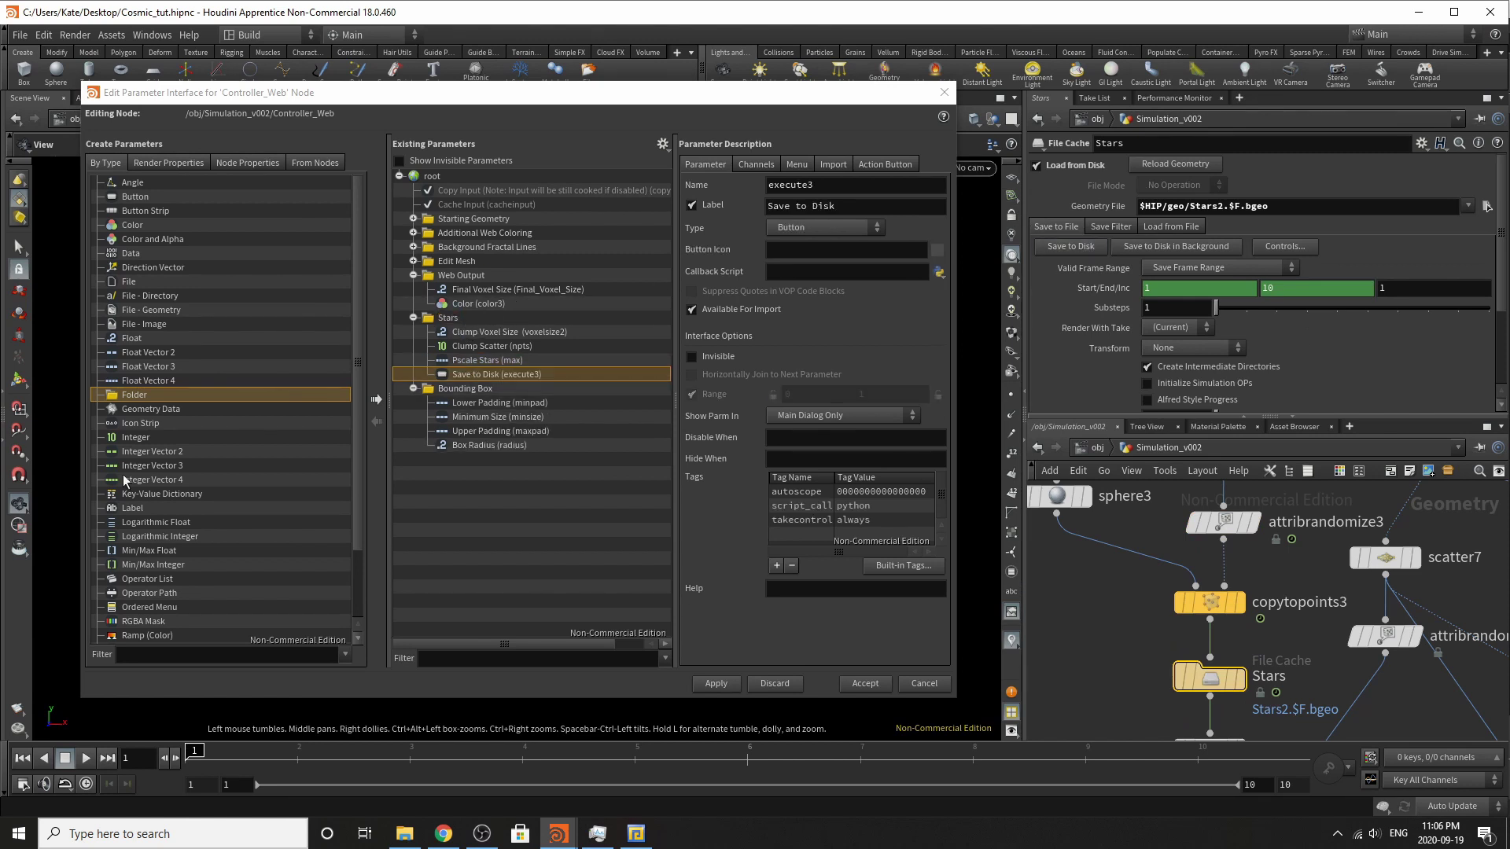
scroll(144, 599, down, 2)
drag(136, 584, 472, 348)
Add the Color parameter of color4 to the Stars folder below the separator.
middle_drag(1389, 613, 1433, 481)
scroll(1253, 662, down, 1)
scroll(1256, 570, down, 1)
scroll(1259, 617, down, 3)
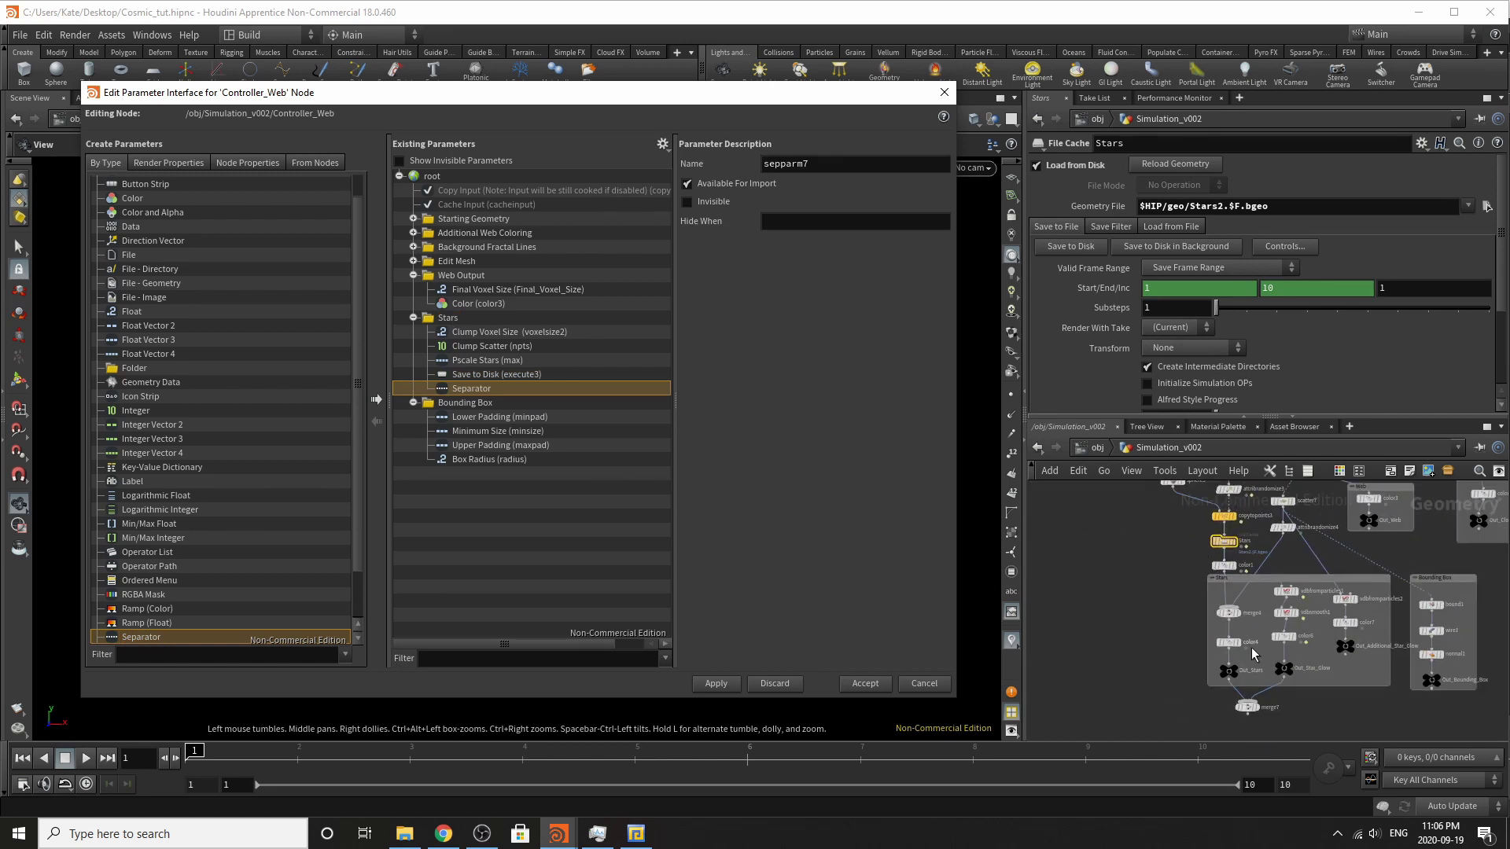
scroll(1252, 648, up, 3)
click(1194, 627)
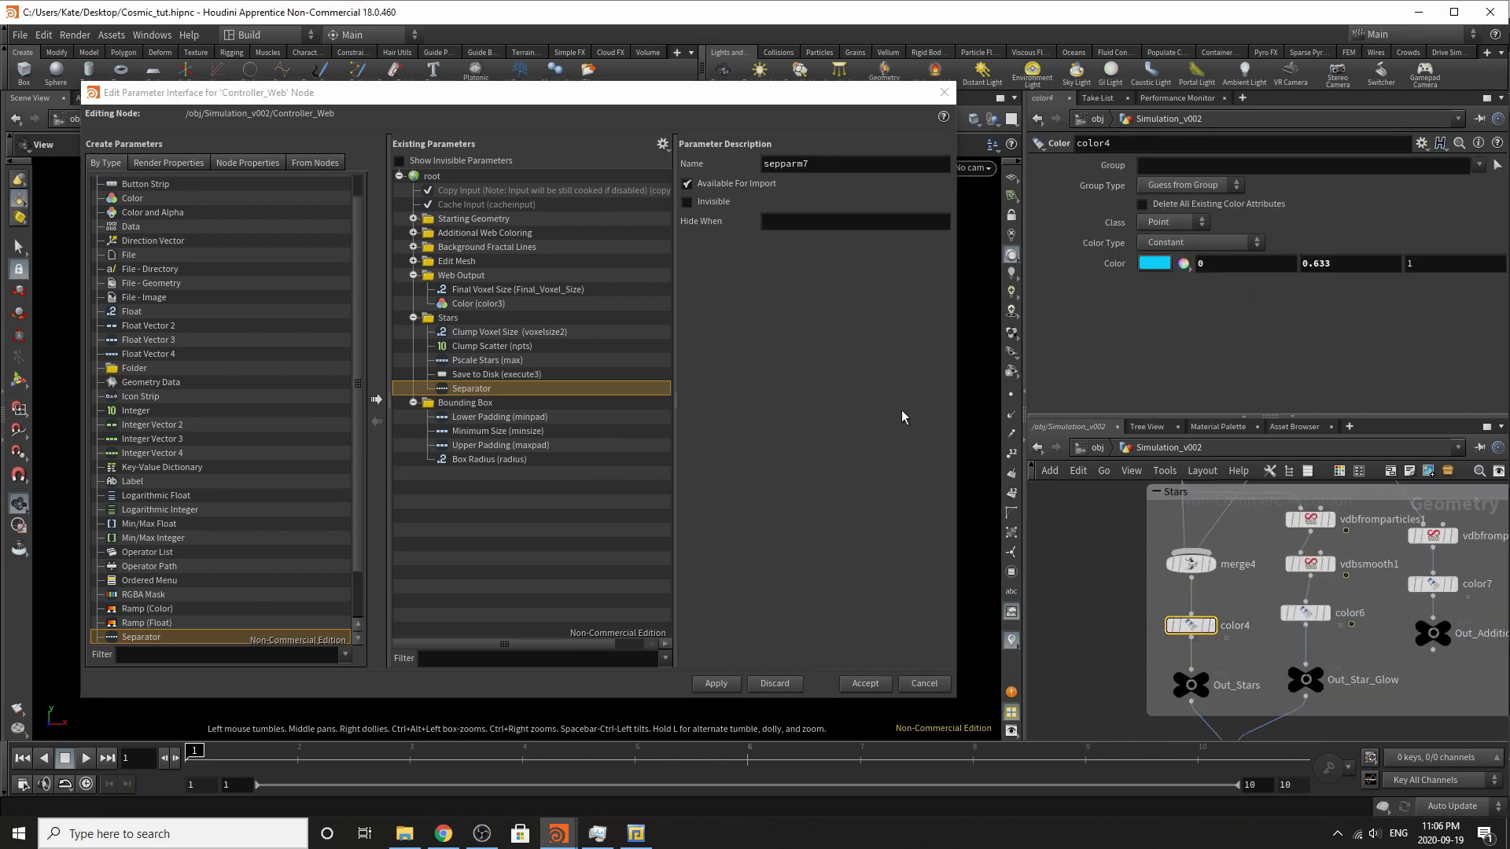
drag(883, 273, 463, 326)
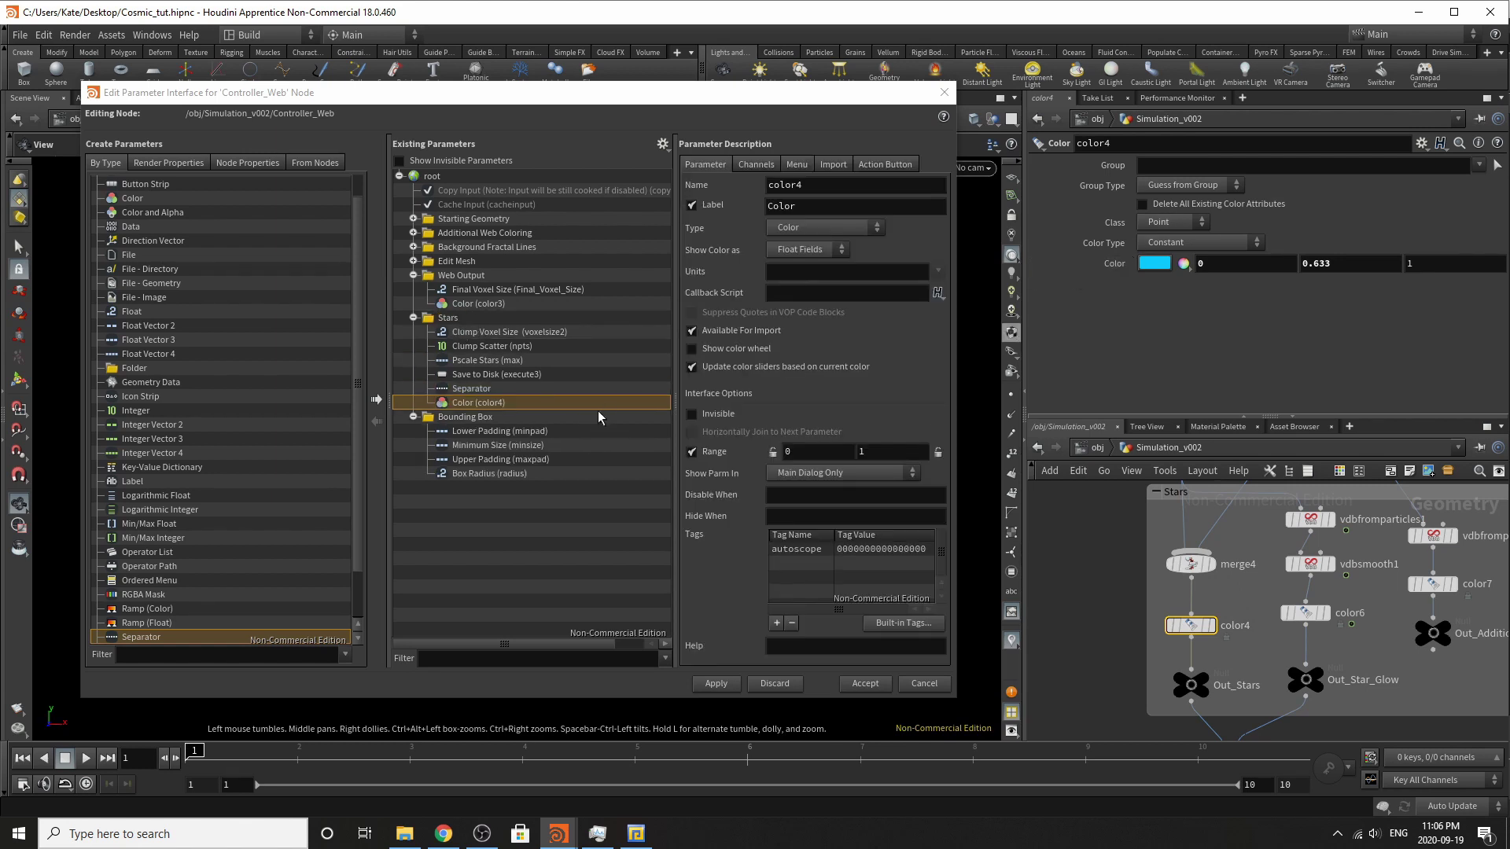
Change the label of color4's Color parameter to "Star Color".
click(770, 206)
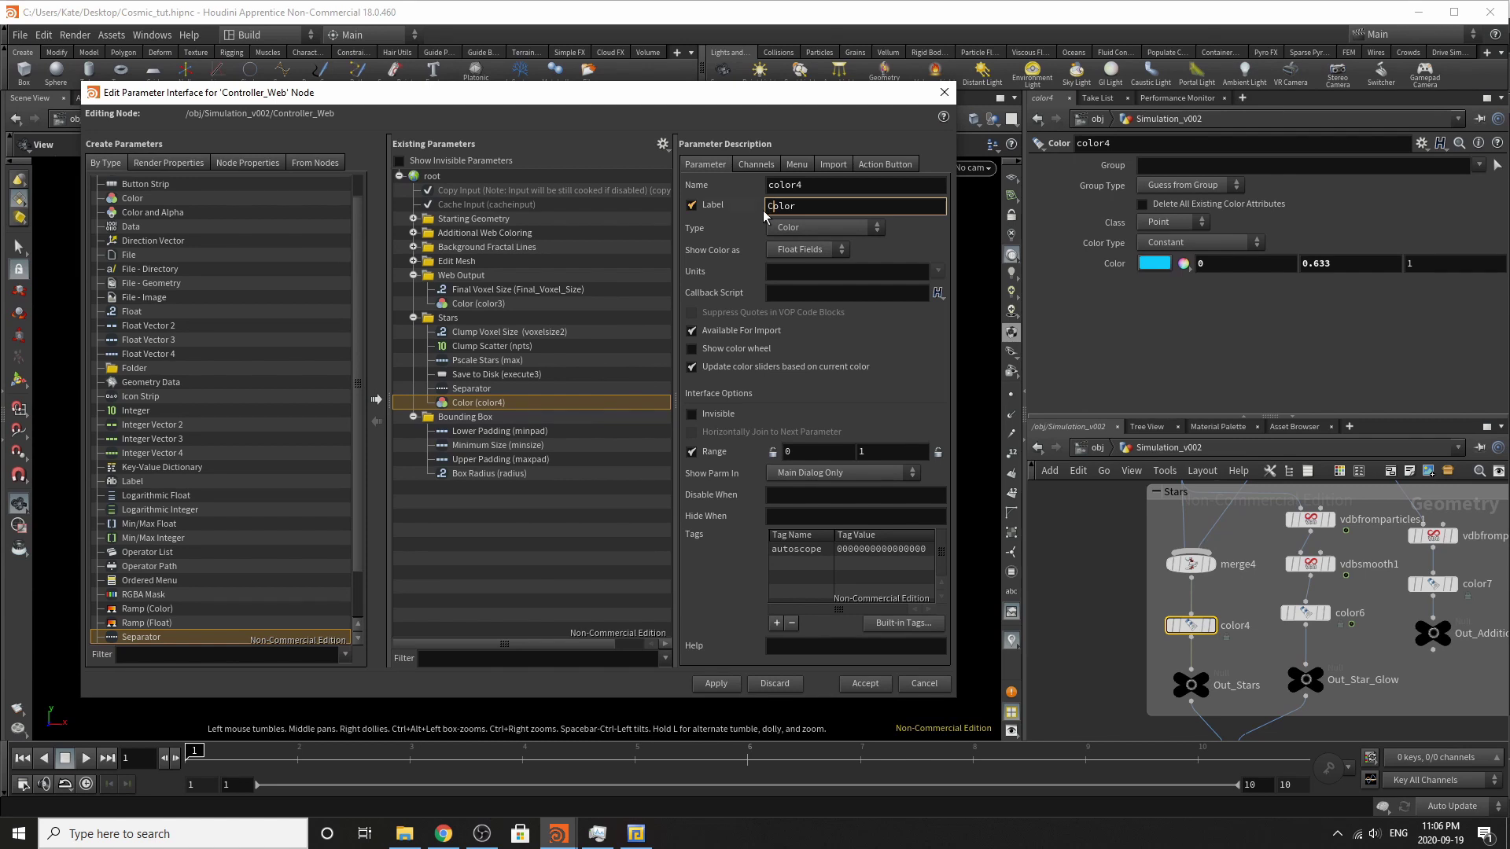
text(Star)
click(1088, 676)
Add a new folder labelled "Additional Stars" inside the Stars folder, after Star Color.
scroll(1132, 687, down, 5)
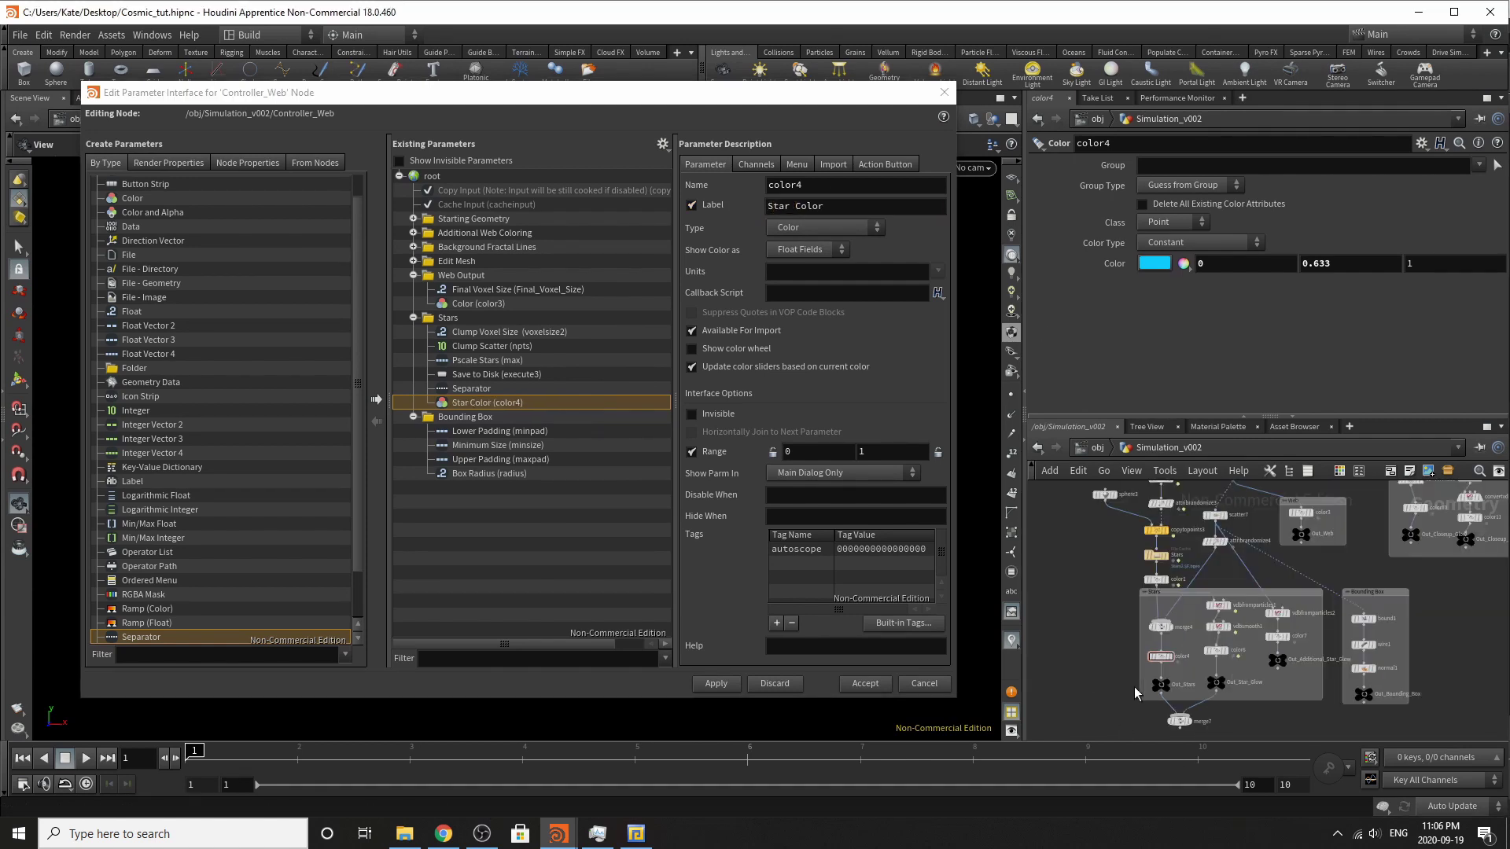
scroll(1175, 574, up, 3)
scroll(1248, 590, down, 2)
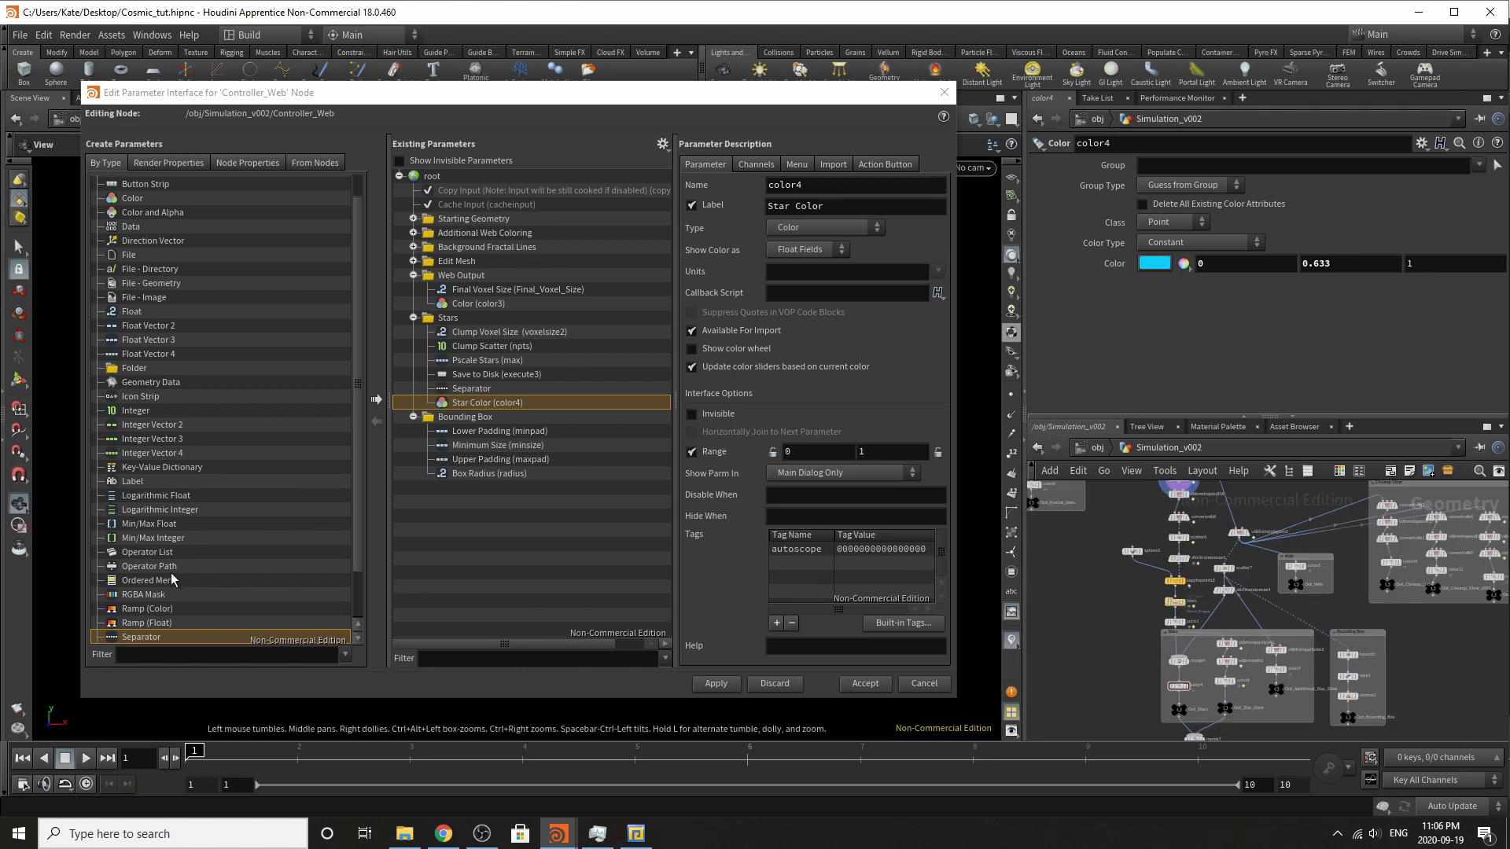
drag(127, 372, 456, 319)
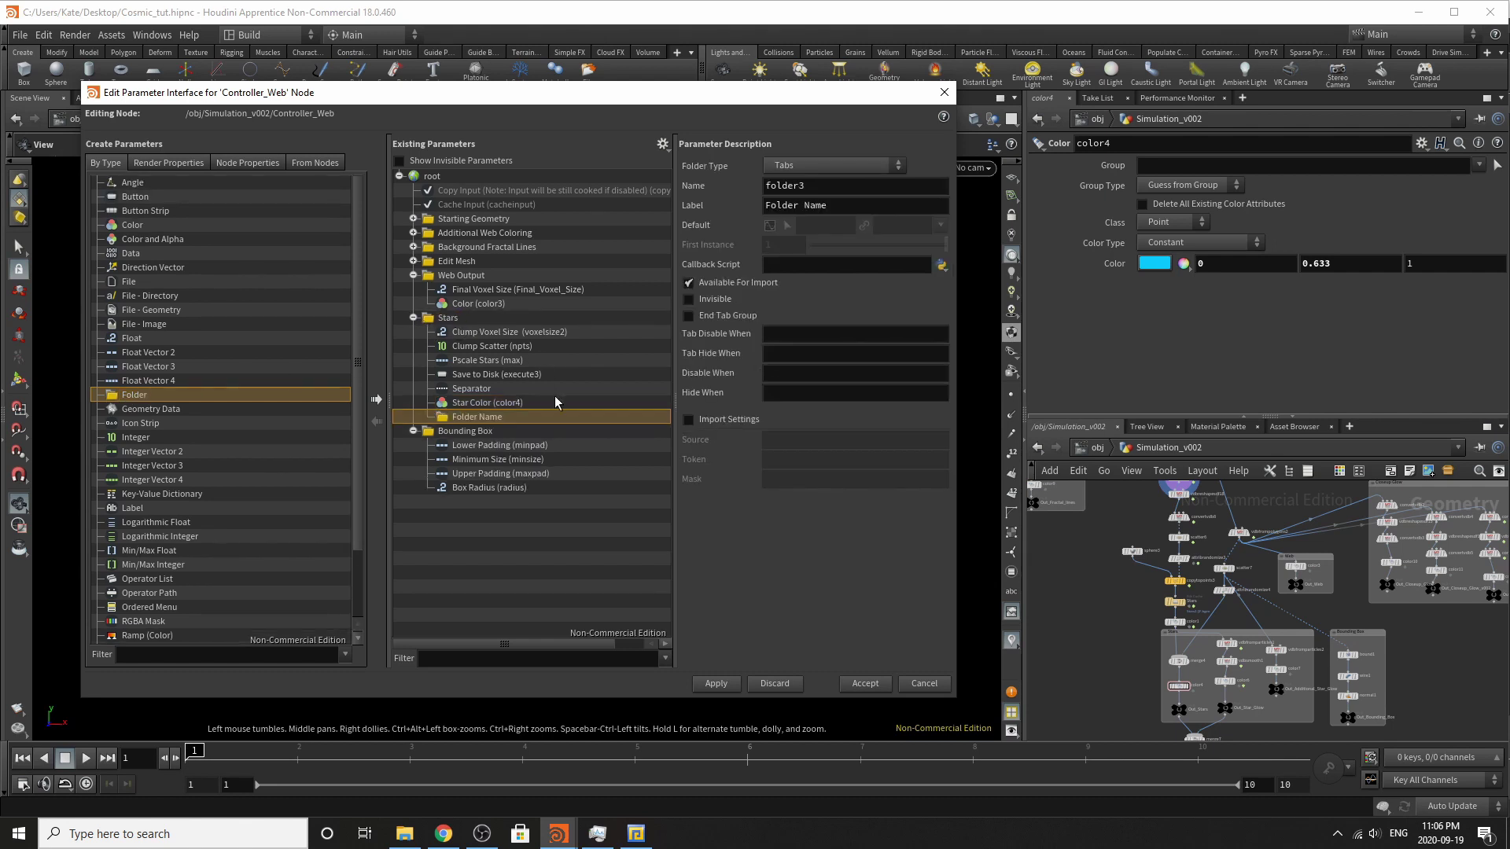
drag(767, 205, 823, 205)
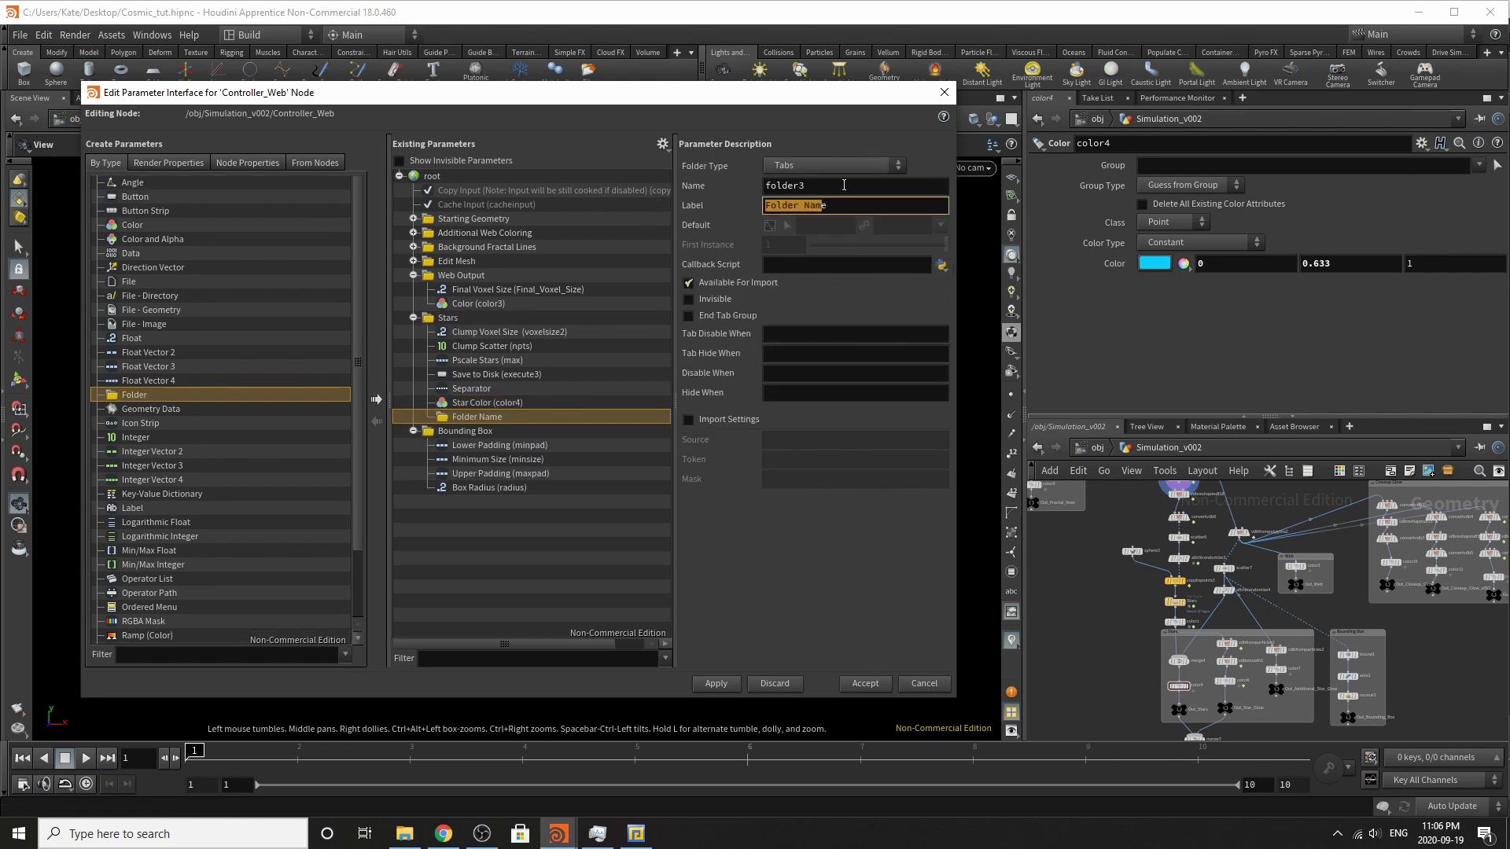
text(Additional Stars)
click(810, 550)
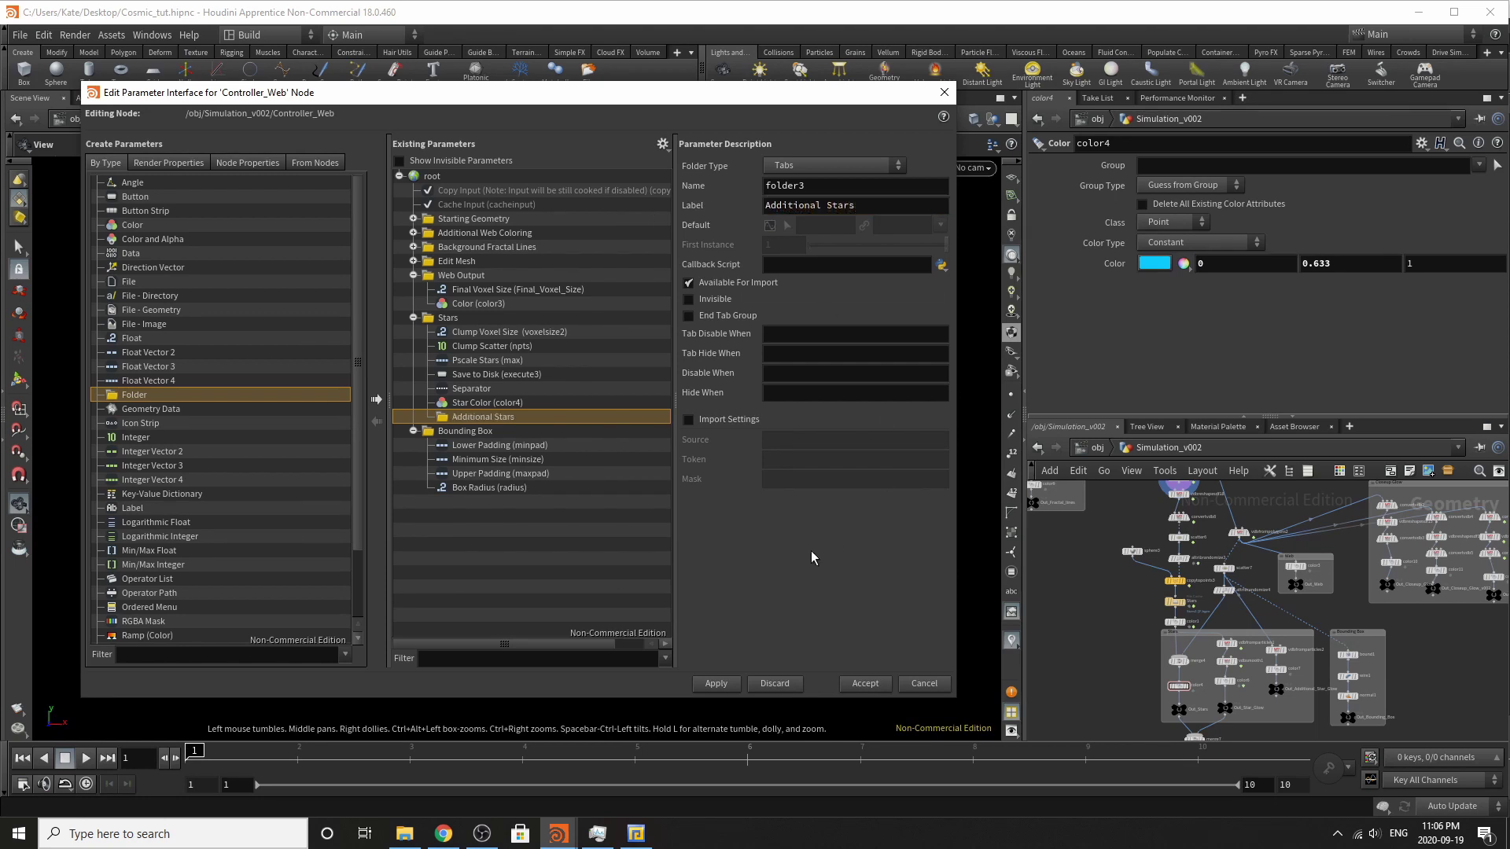
Add the Force Total Count parameter of scatter7 to the Additional Stars folder.
scroll(1253, 565, up, 6)
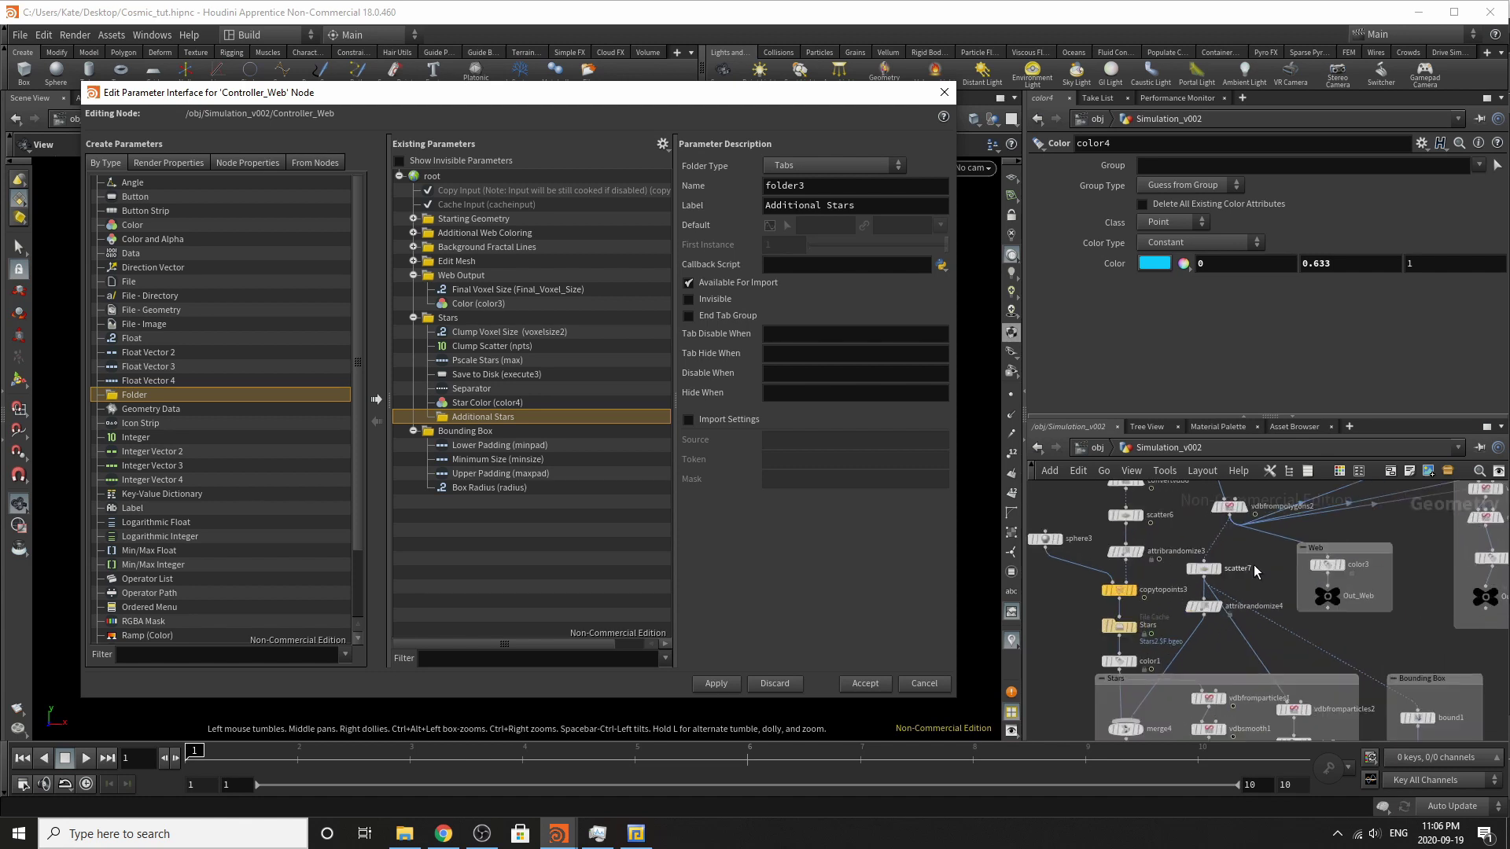
click(1200, 574)
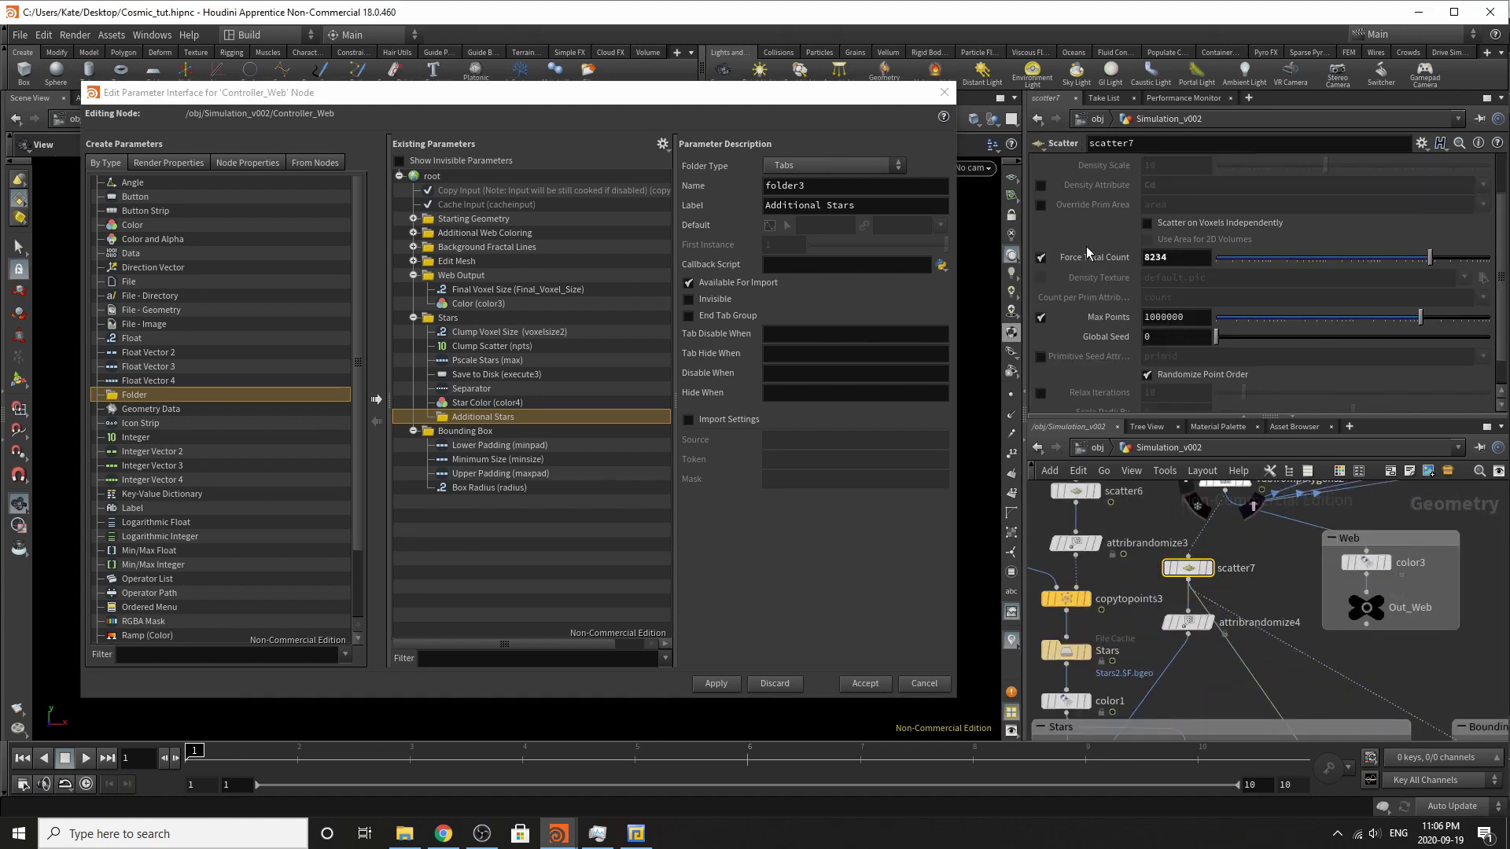
drag(1077, 257, 483, 417)
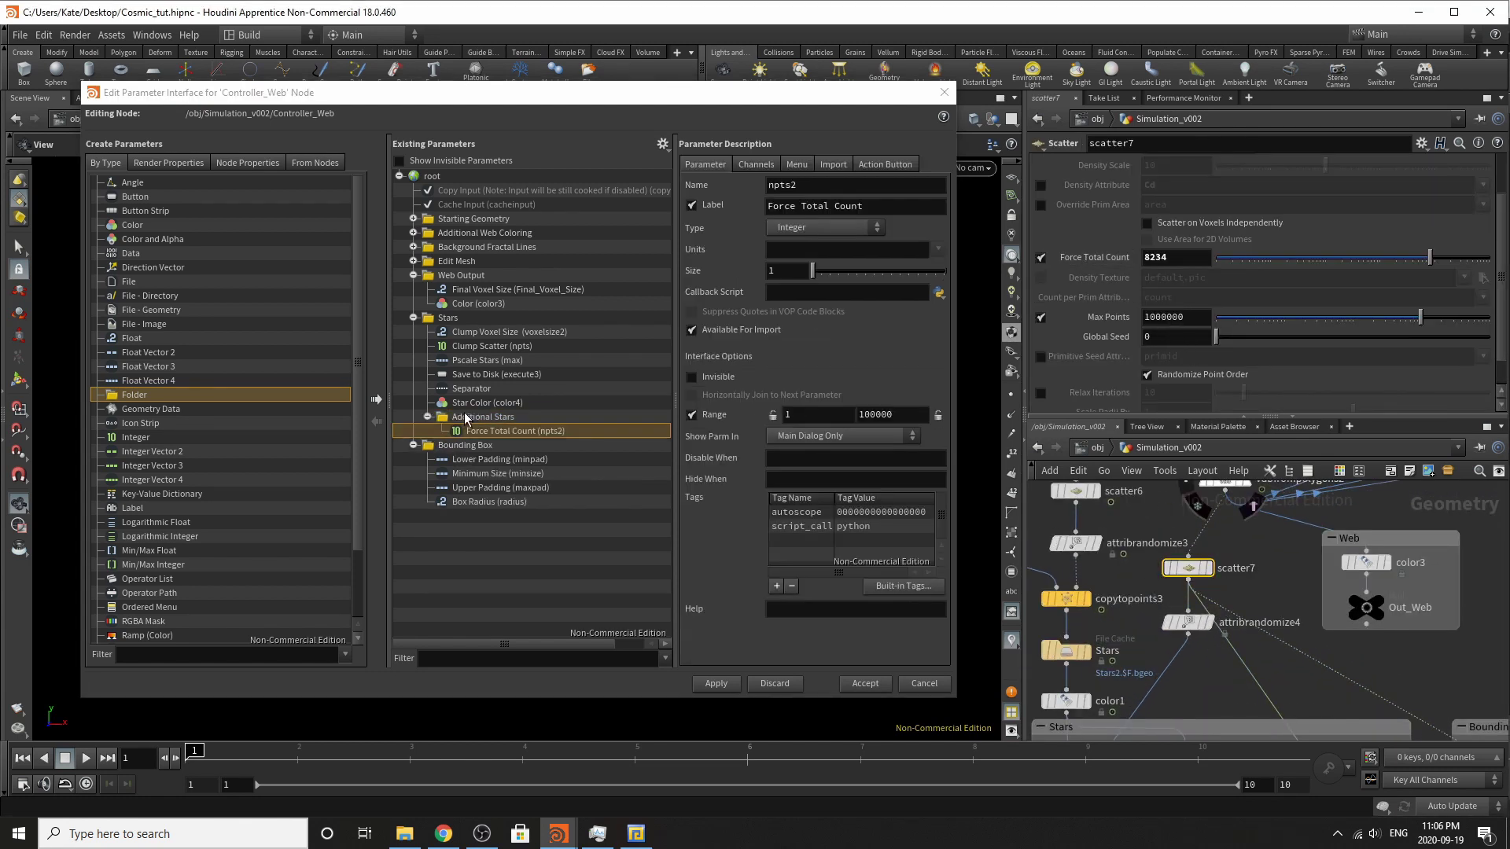
Change the label of scatter7's Force Total Count parameter to "Add Star Points".
drag(867, 206, 730, 239)
text(Add)
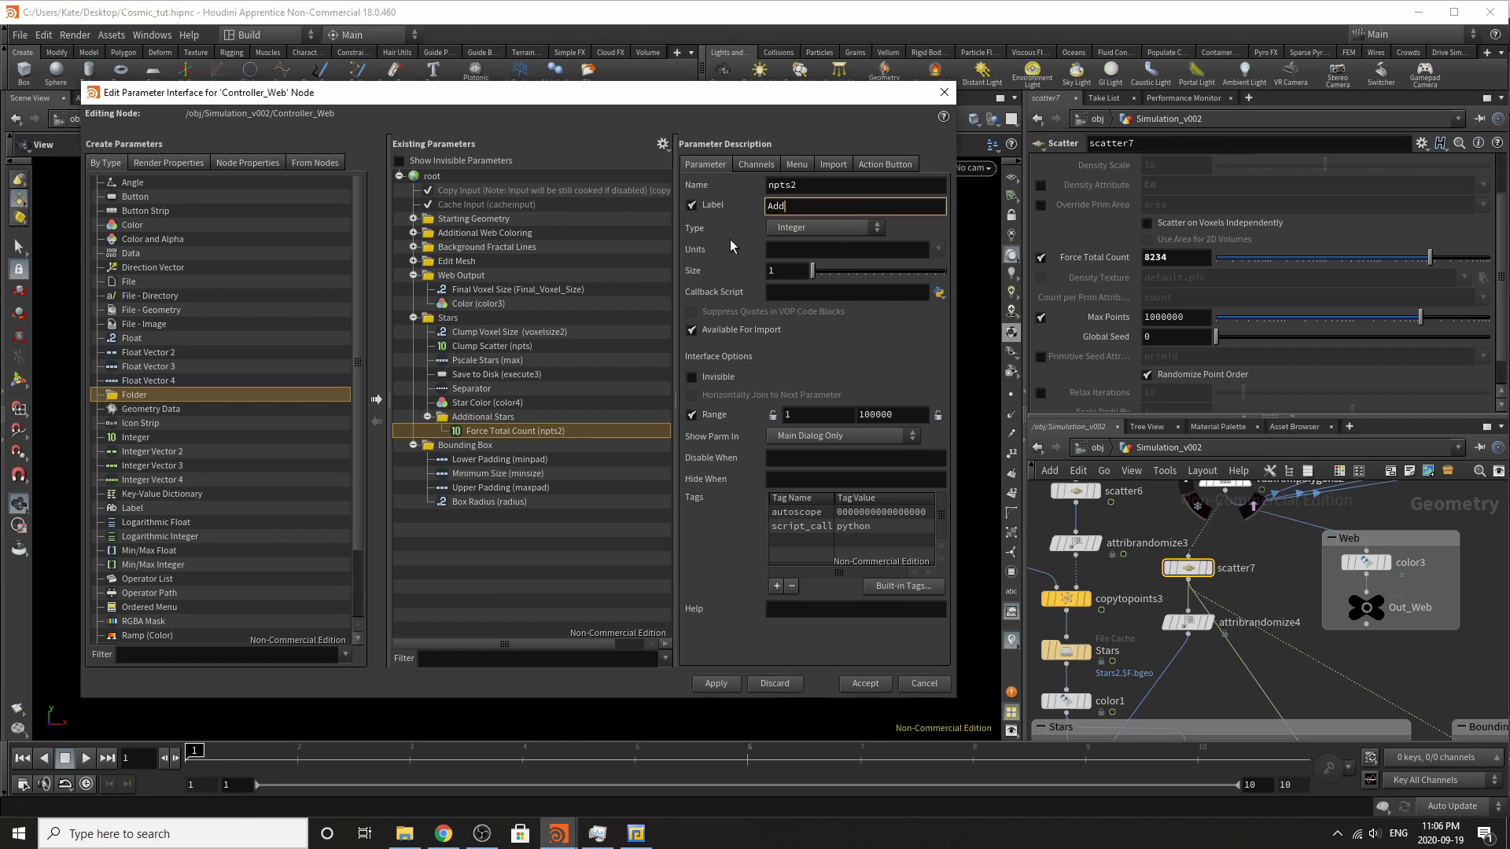
text( Star Points)
key(Return)
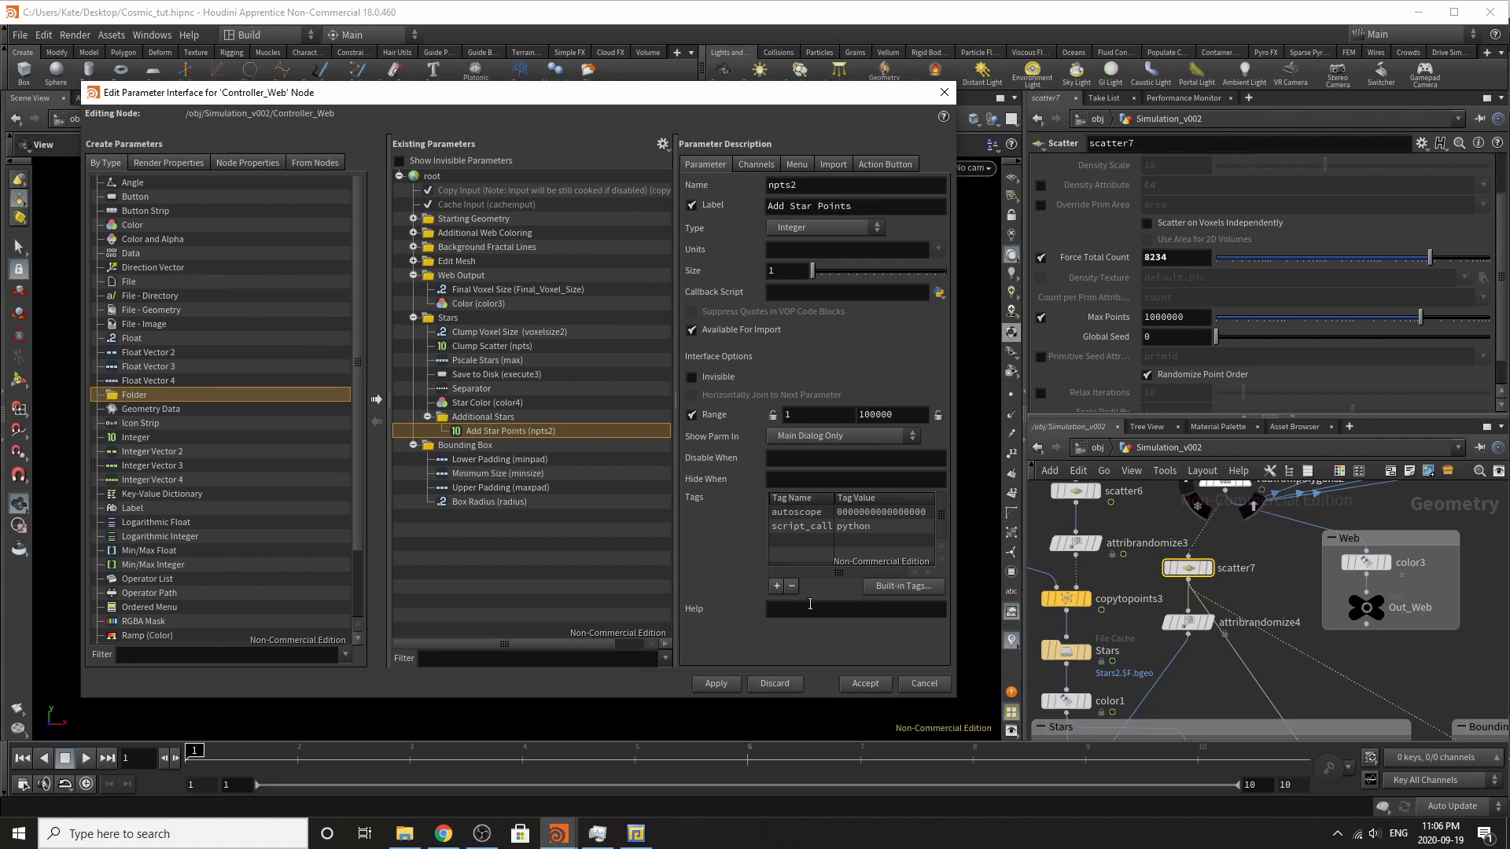
Add attribrandomize4's Max Value parameter to the end of the Additional Stars folder and label it "Pscale Stars Add".
middle_drag(1146, 578, 1129, 551)
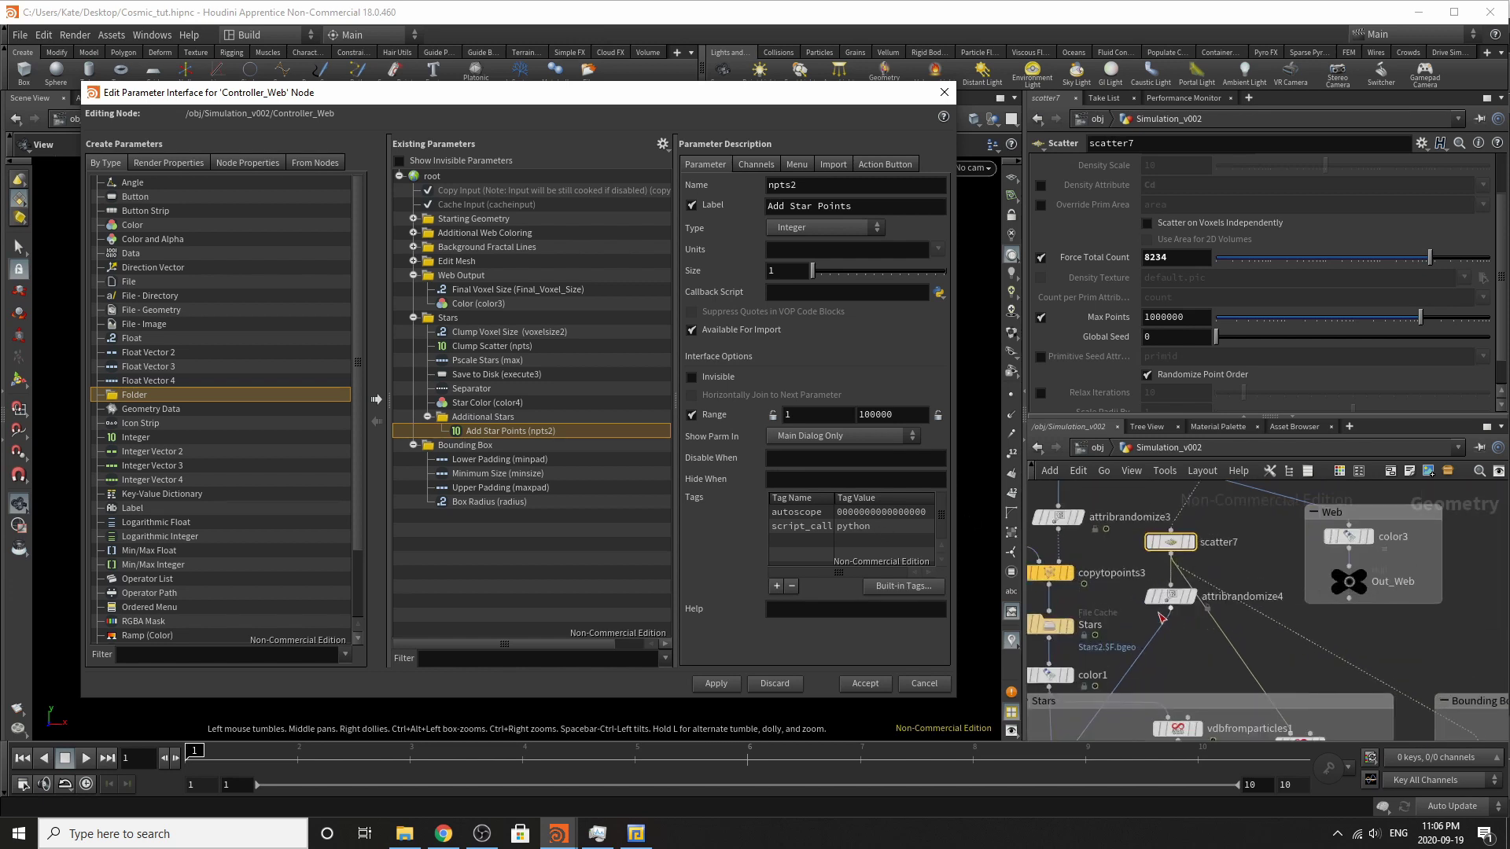
click(1164, 595)
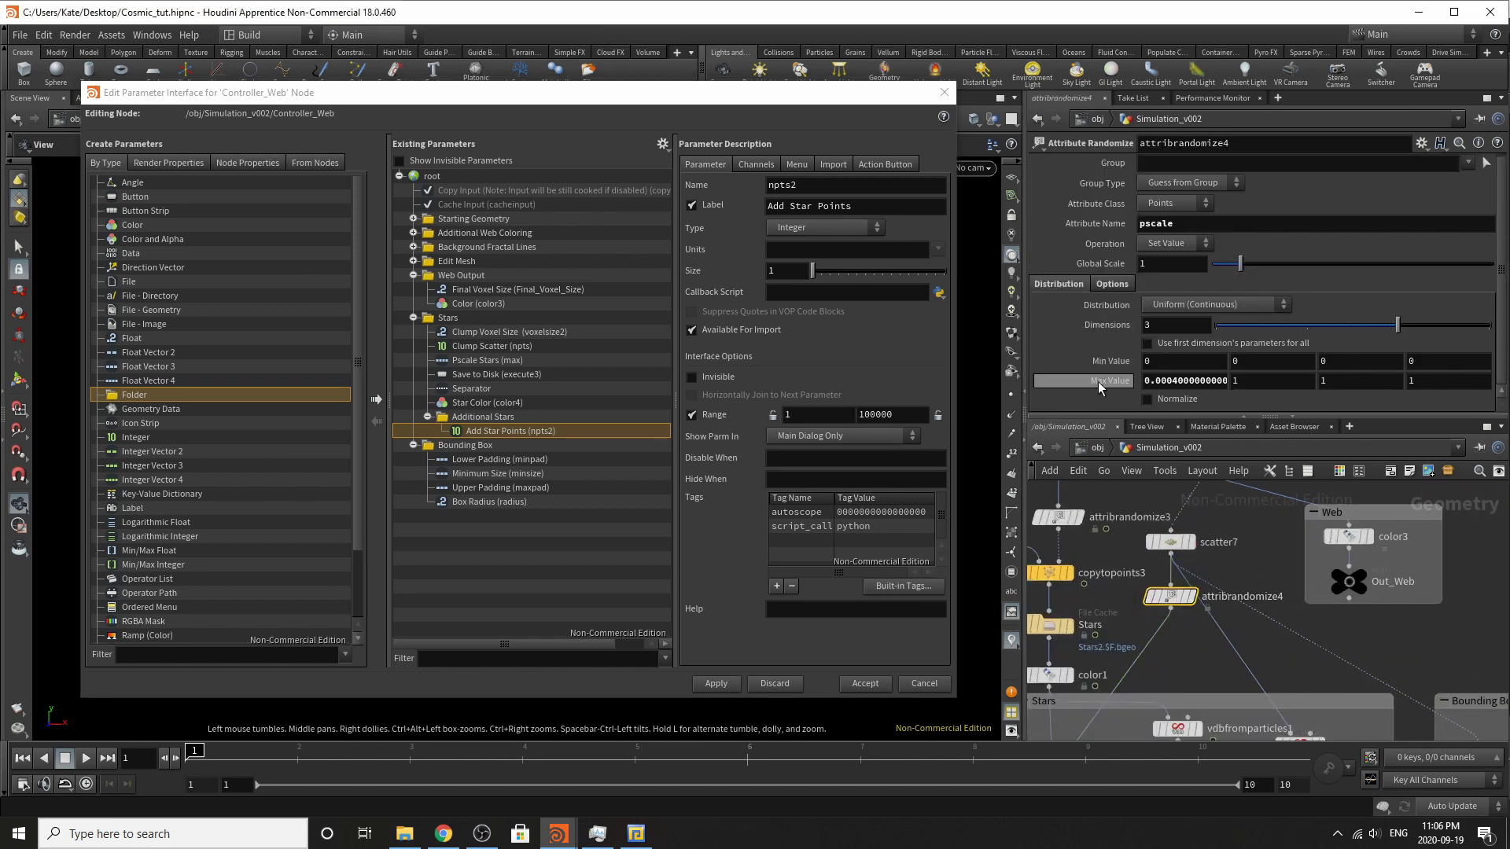
drag(1098, 381, 517, 422)
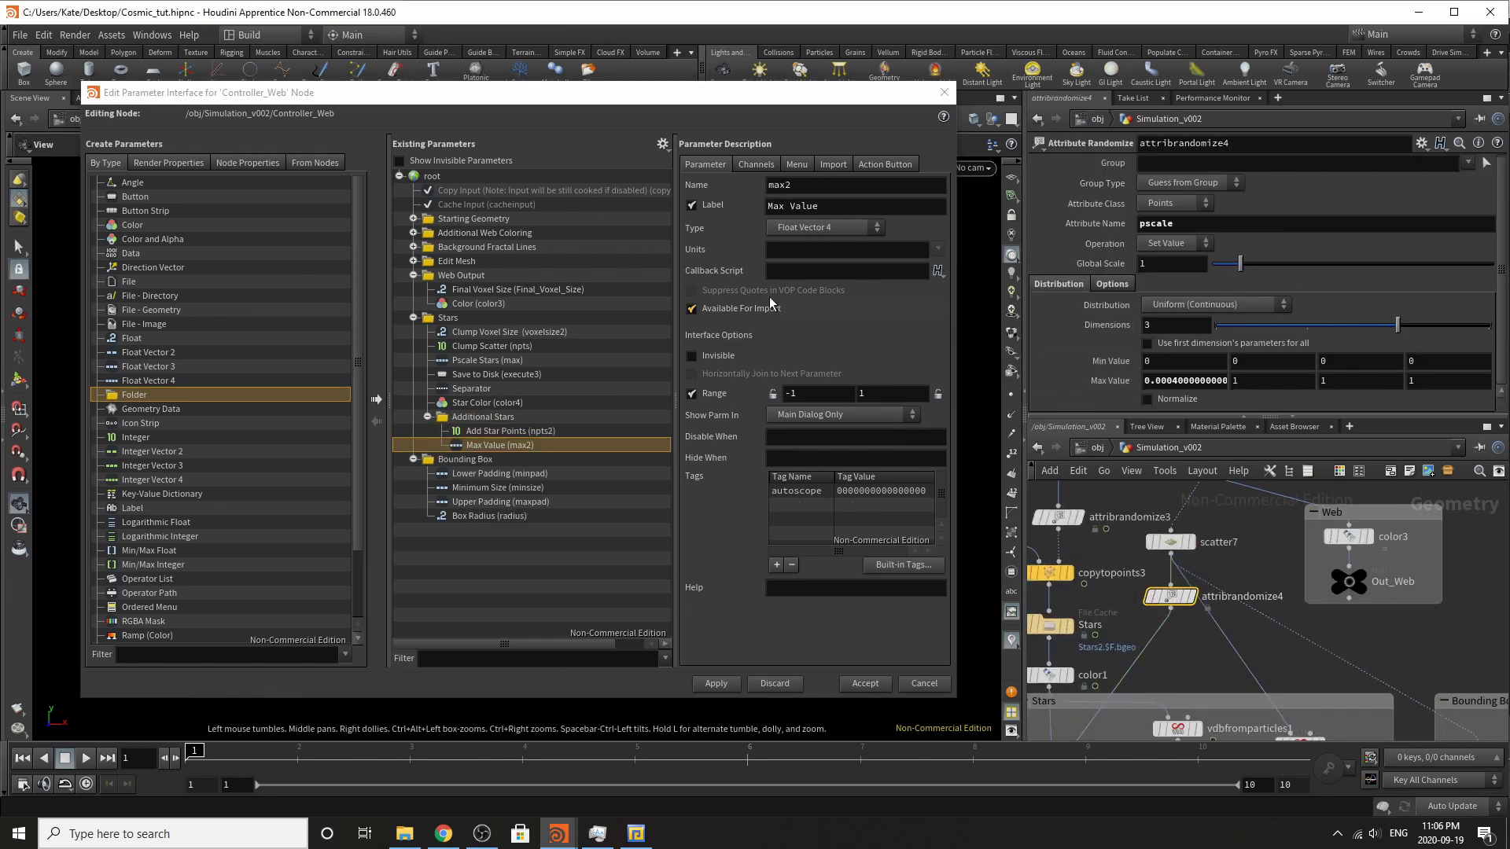
click(841, 205)
text(Psc)
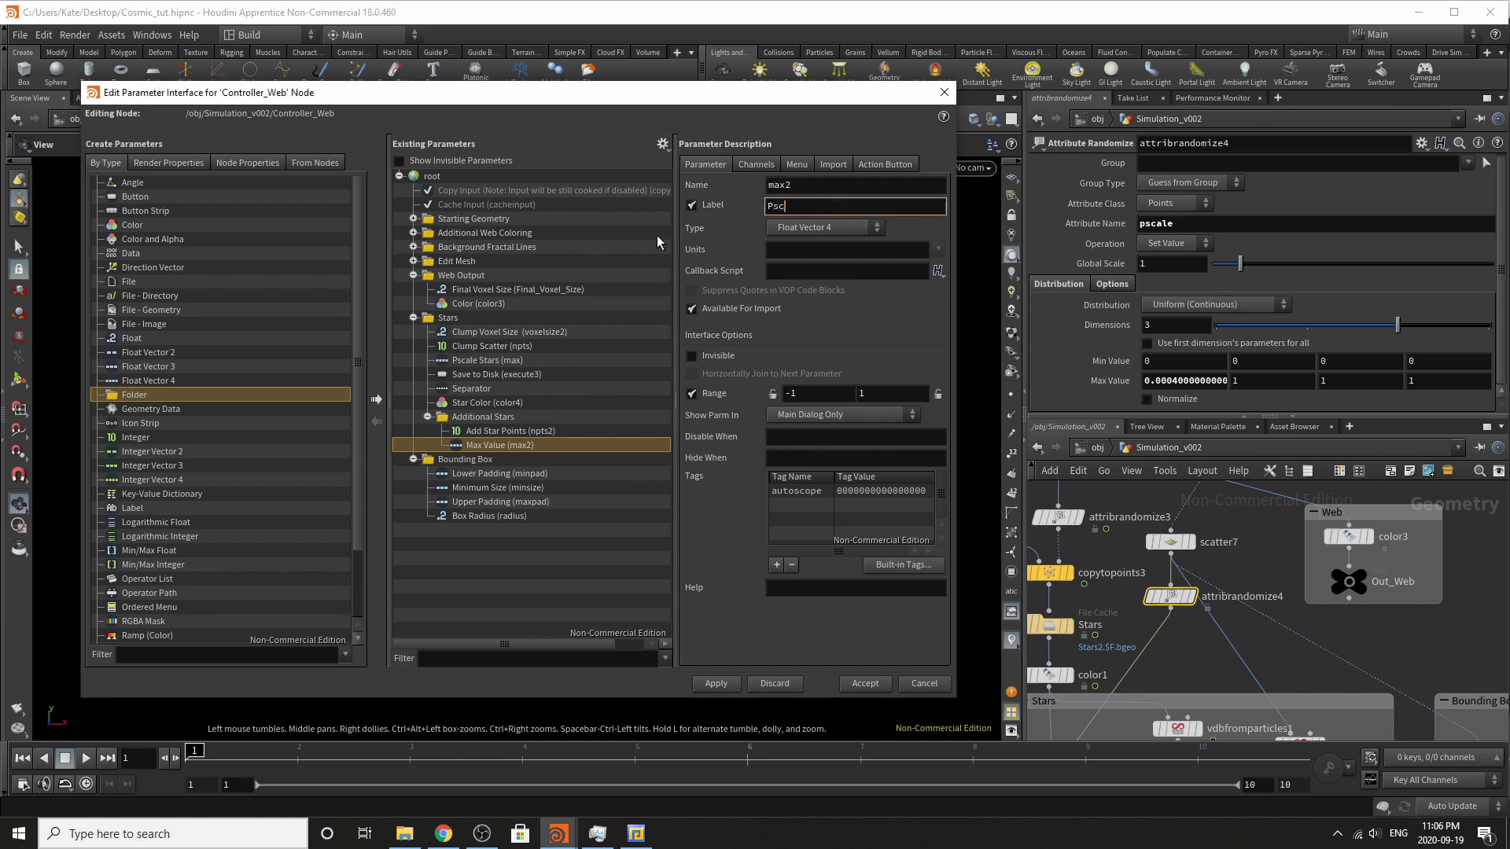
text(ale Stars Add)
key(Return)
Add a new folder labelled "Star Glow" inside the Stars folder, after the Additional Stars folder.
scroll(1179, 589, down, 3)
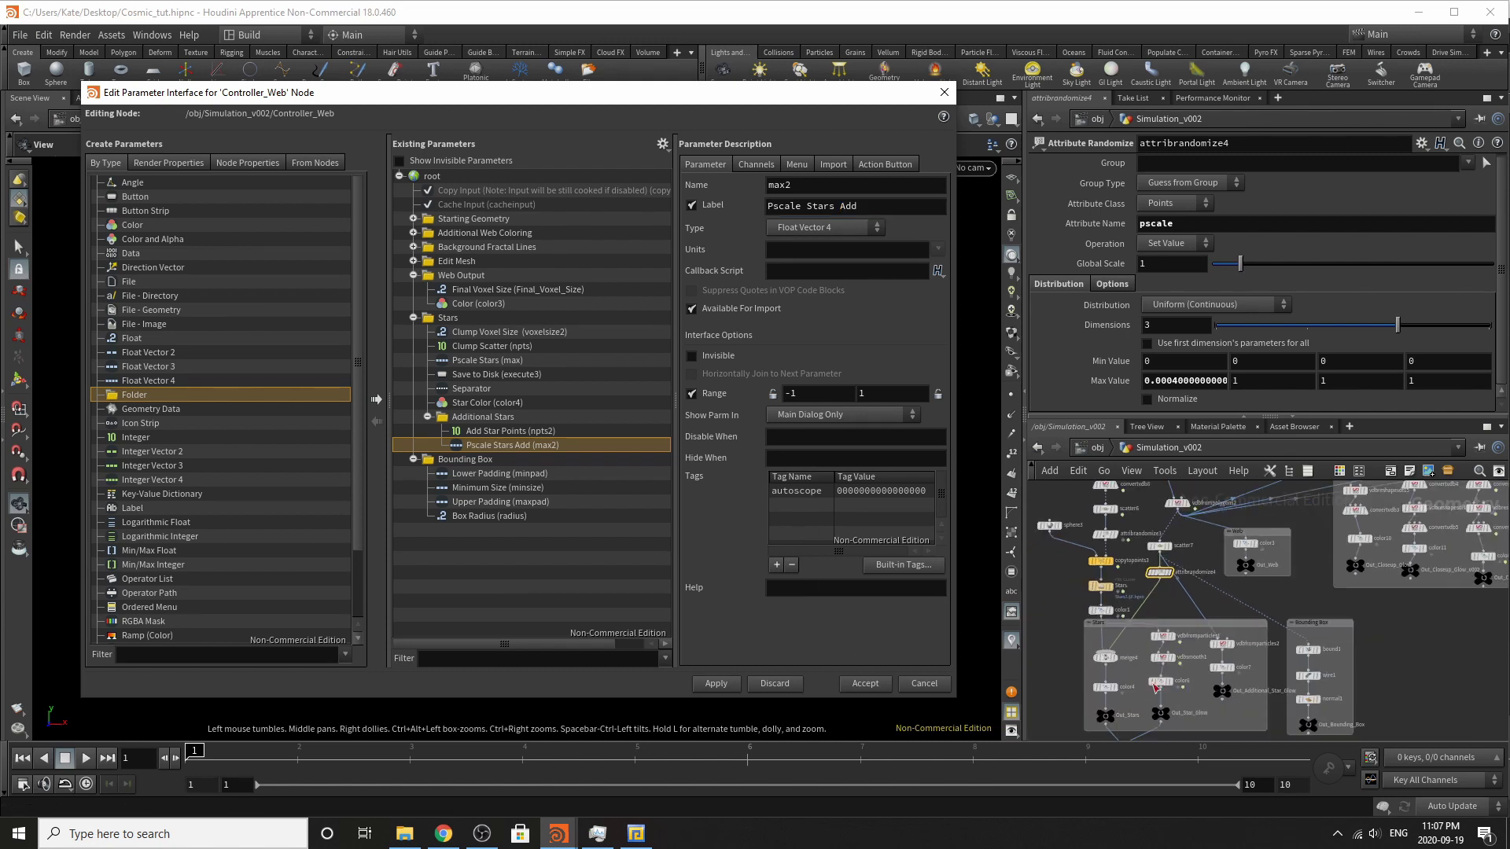
scroll(1160, 698, up, 3)
scroll(1176, 594, down, 2)
scroll(1158, 667, up, 3)
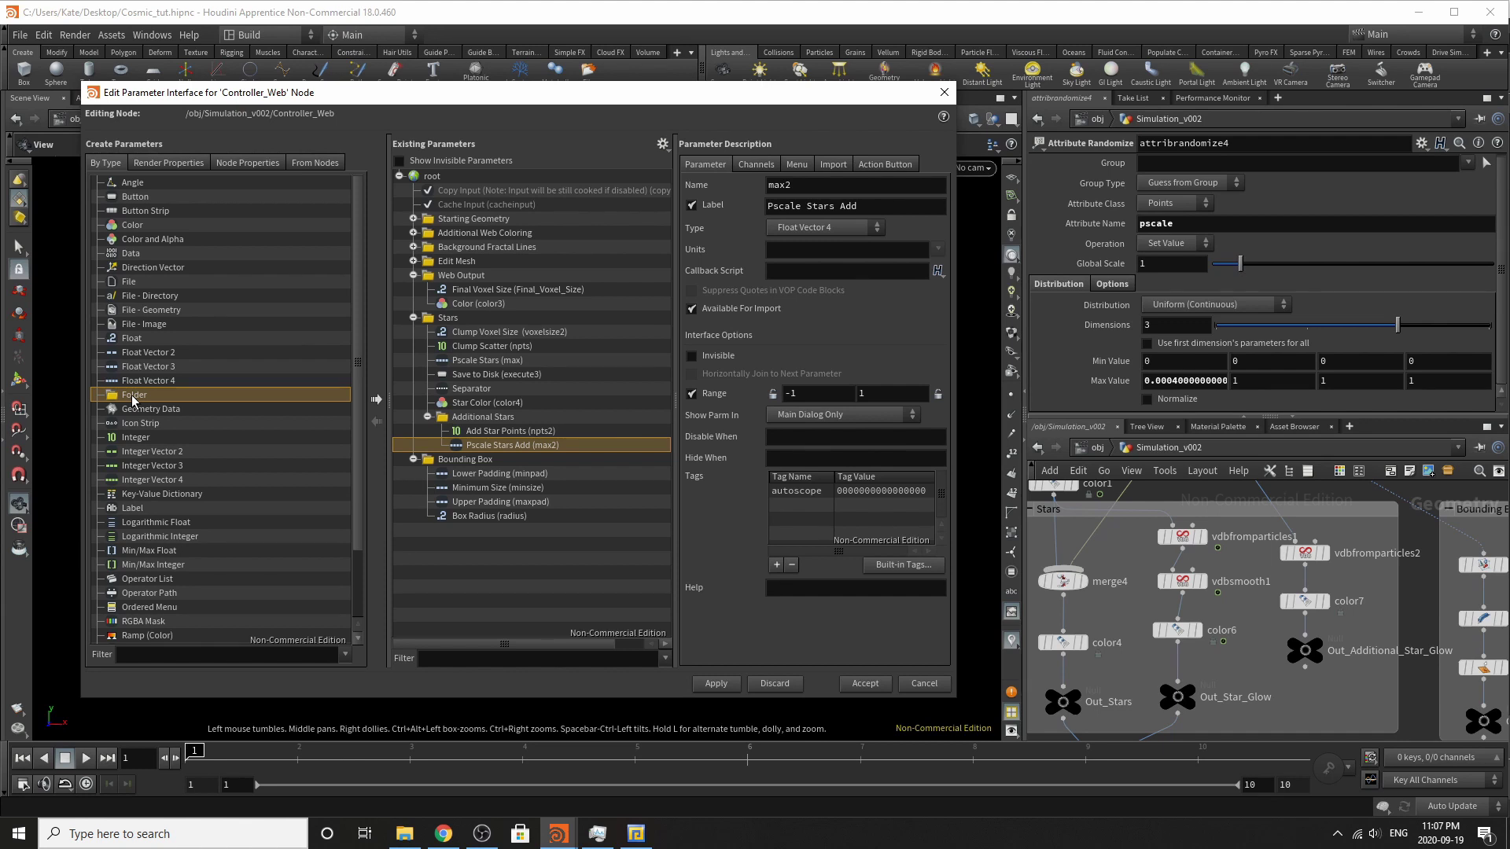
drag(132, 401, 476, 320)
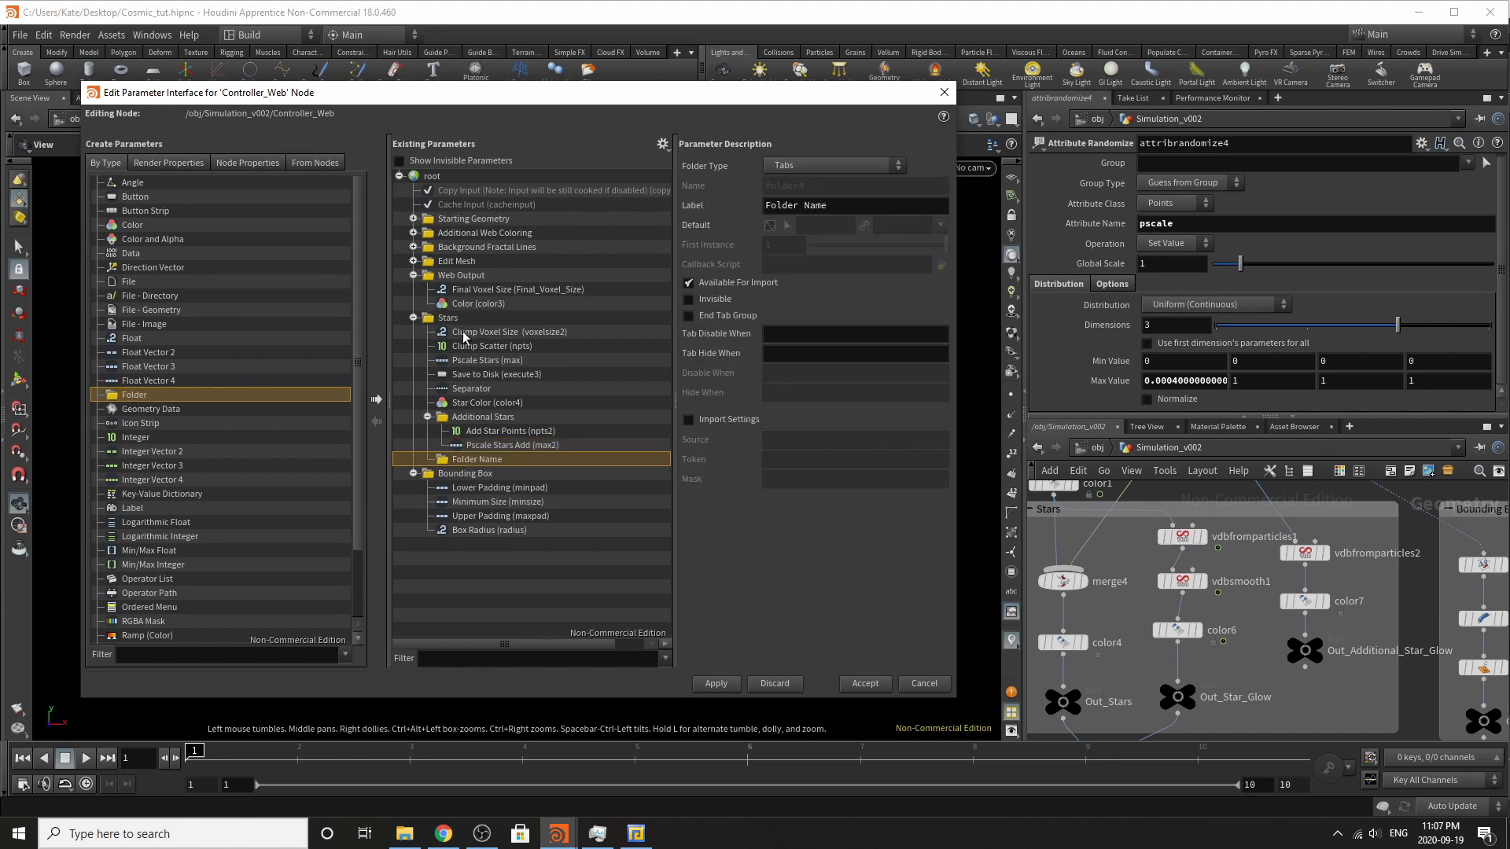
click(843, 206)
text(S)
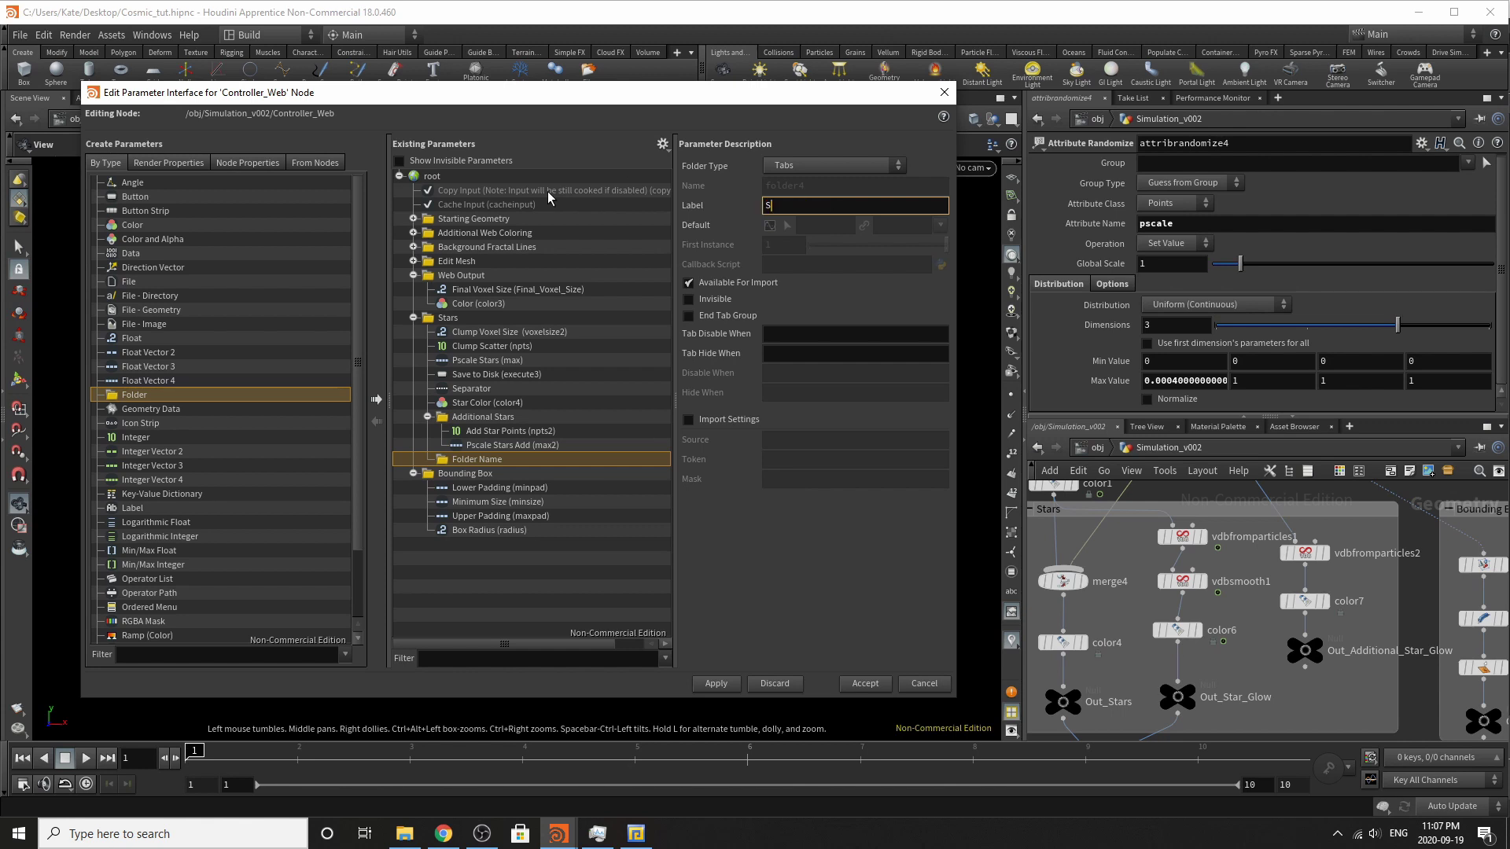
text(tar Glow)
key(Return)
Add the Voxel Size and Point Radius Scale parameters of vdbfromparticles1 to the Star Glow folder.
scroll(1220, 678, down, 2)
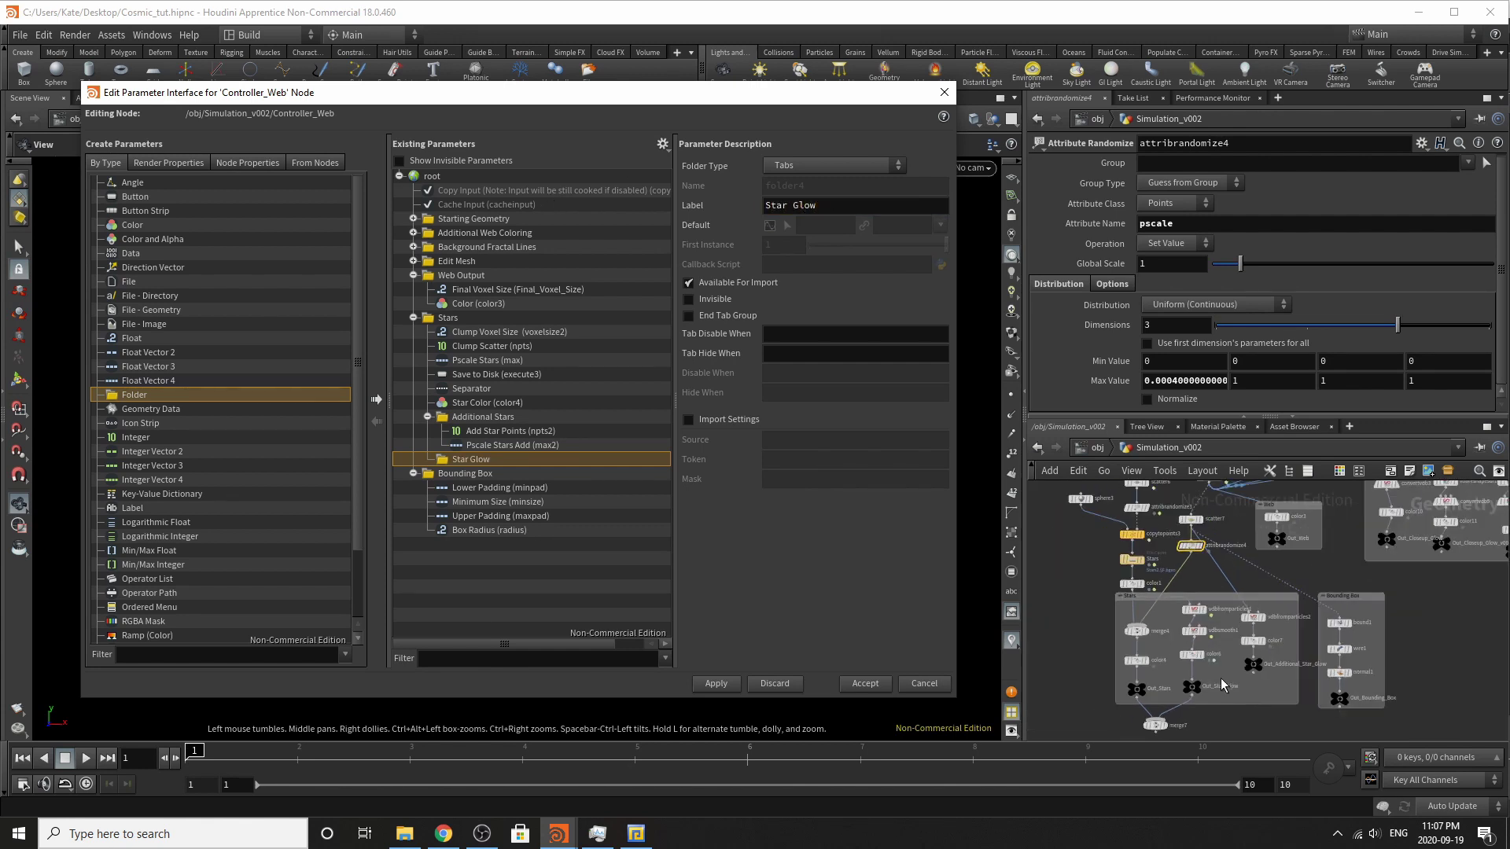
click(1170, 563)
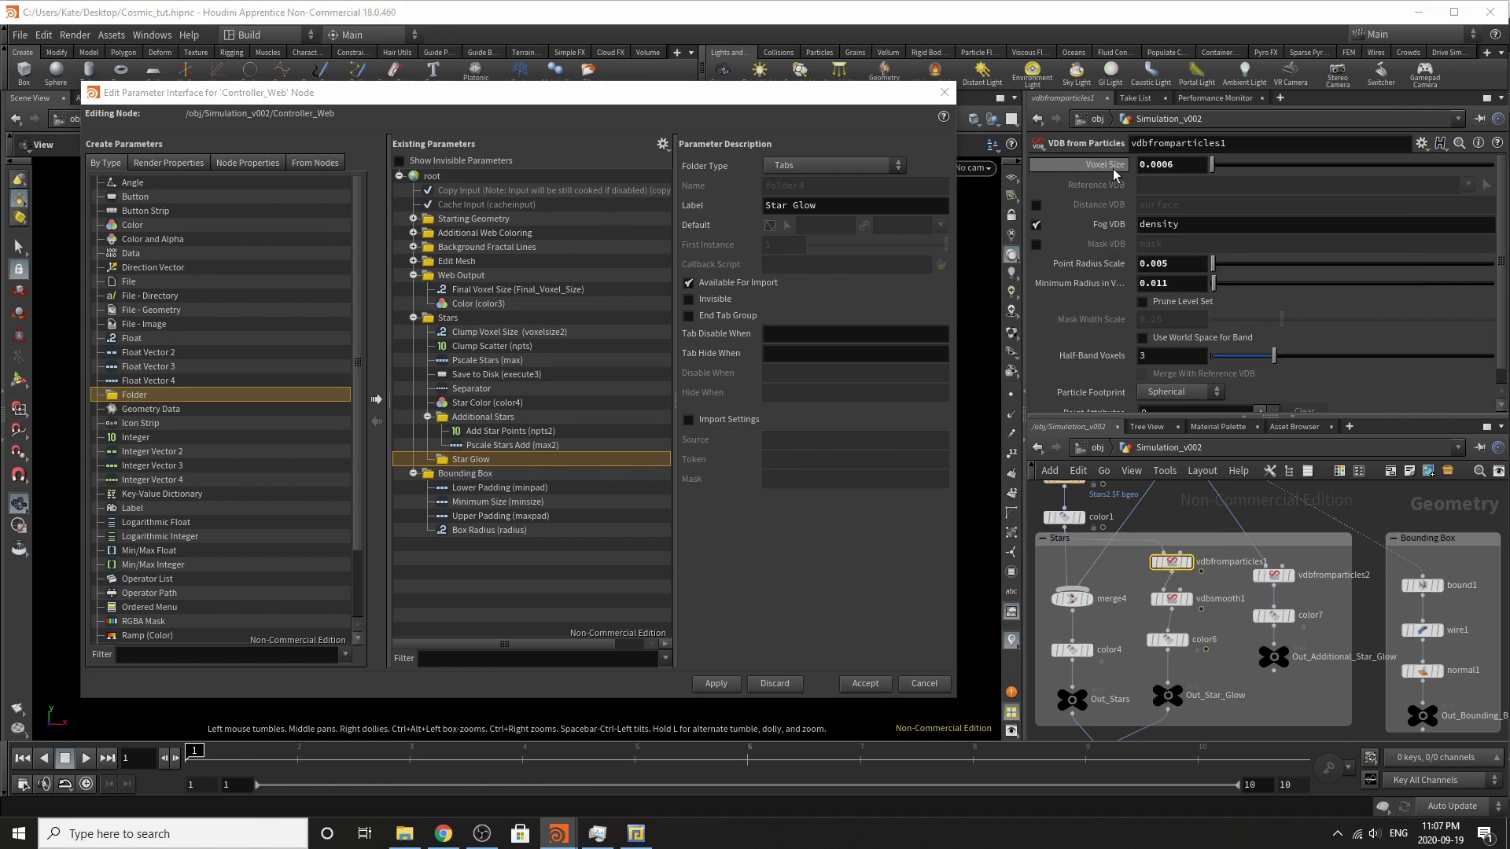
drag(474, 460, 474, 464)
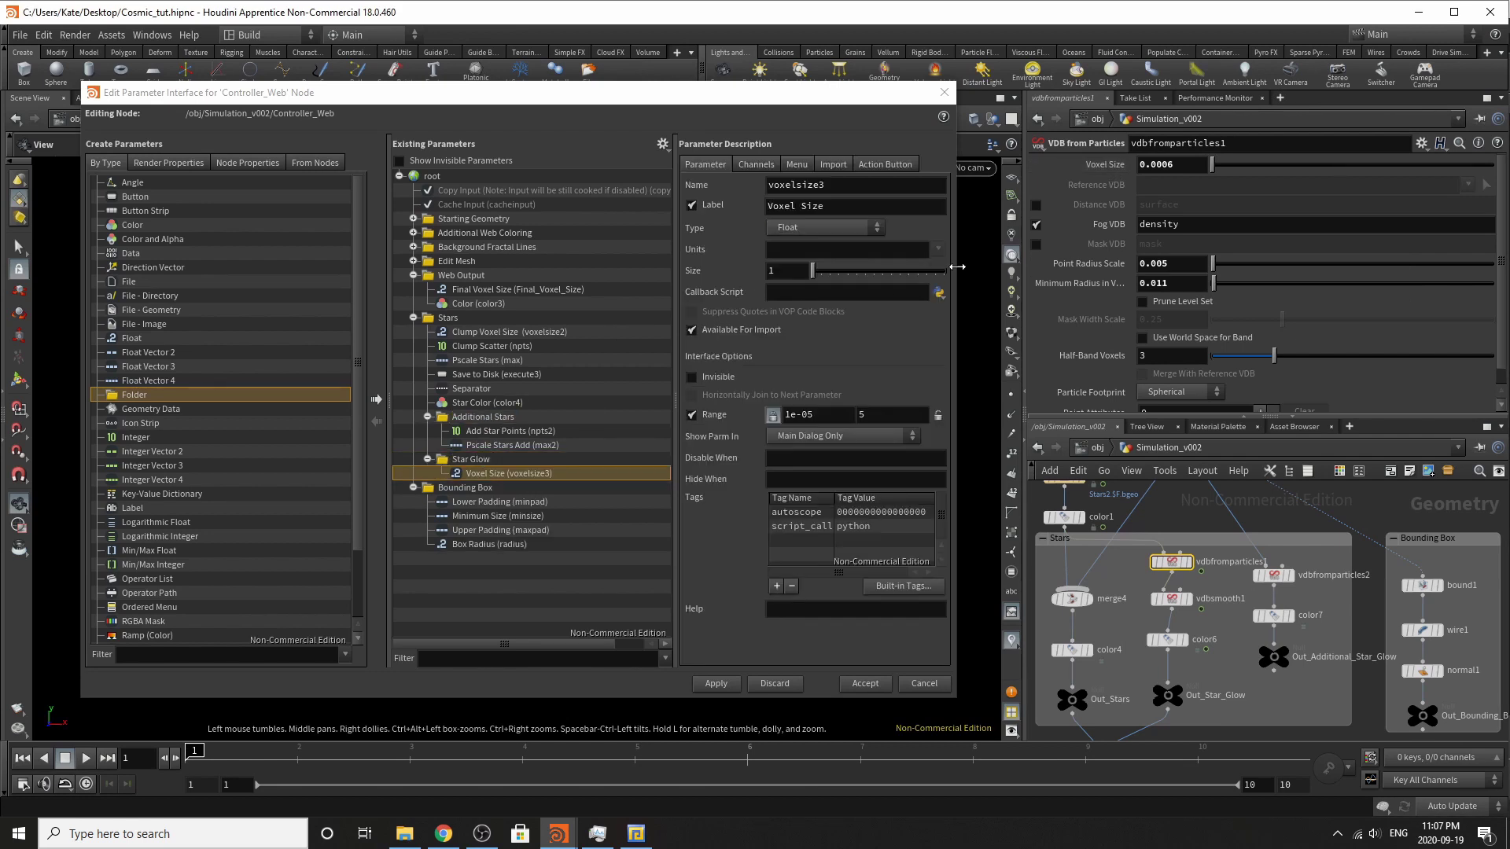
drag(850, 336, 474, 473)
Change the labels of the Star Glow folder's Voxel Size and Point Radius Scale to "Glow Voxel Size" and "Glow Radius Scale".
click(519, 474)
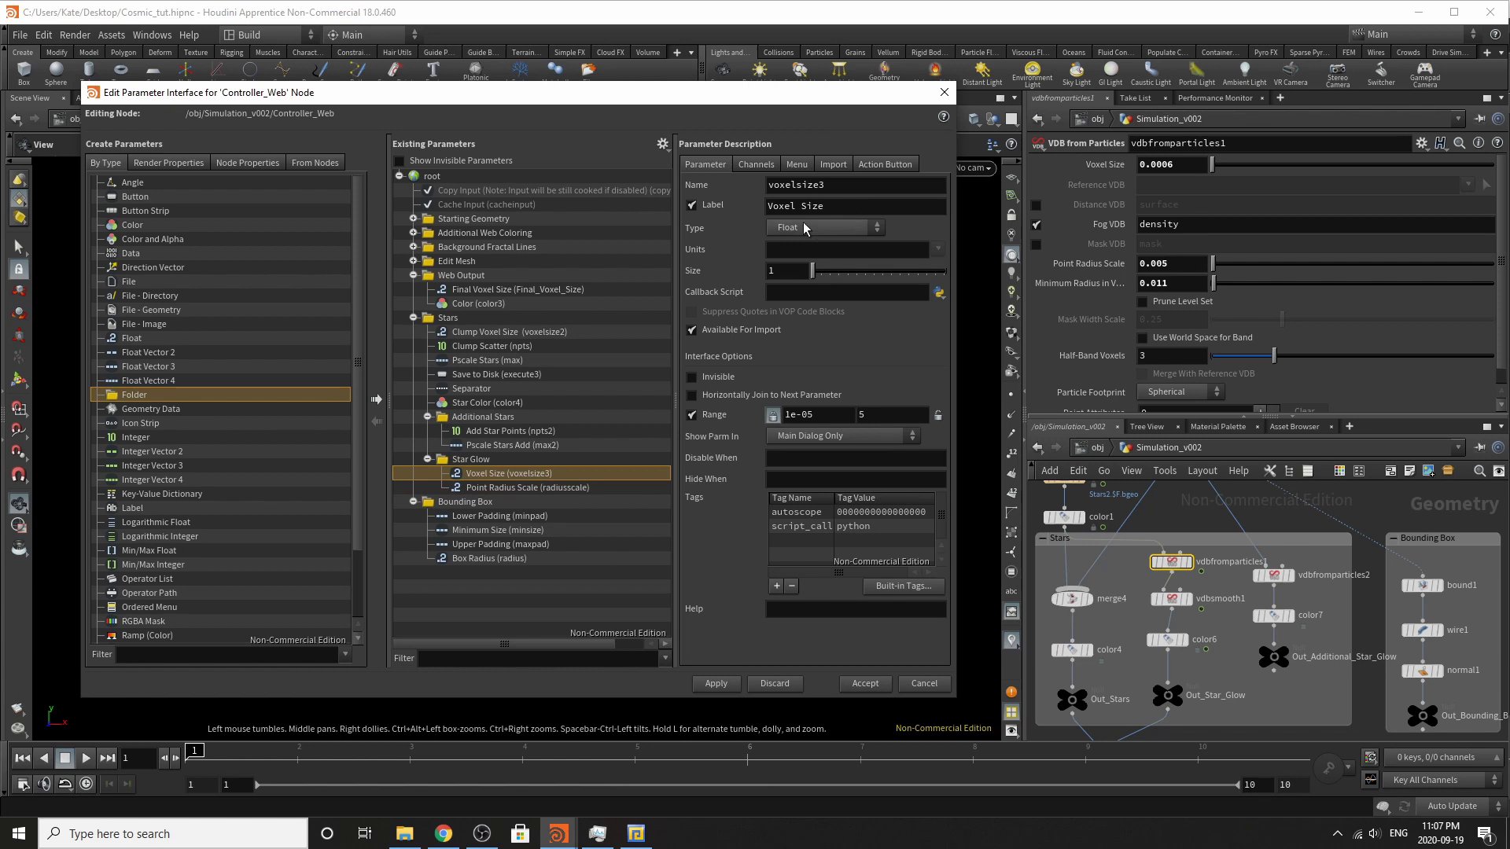
click(768, 206)
text(Glow)
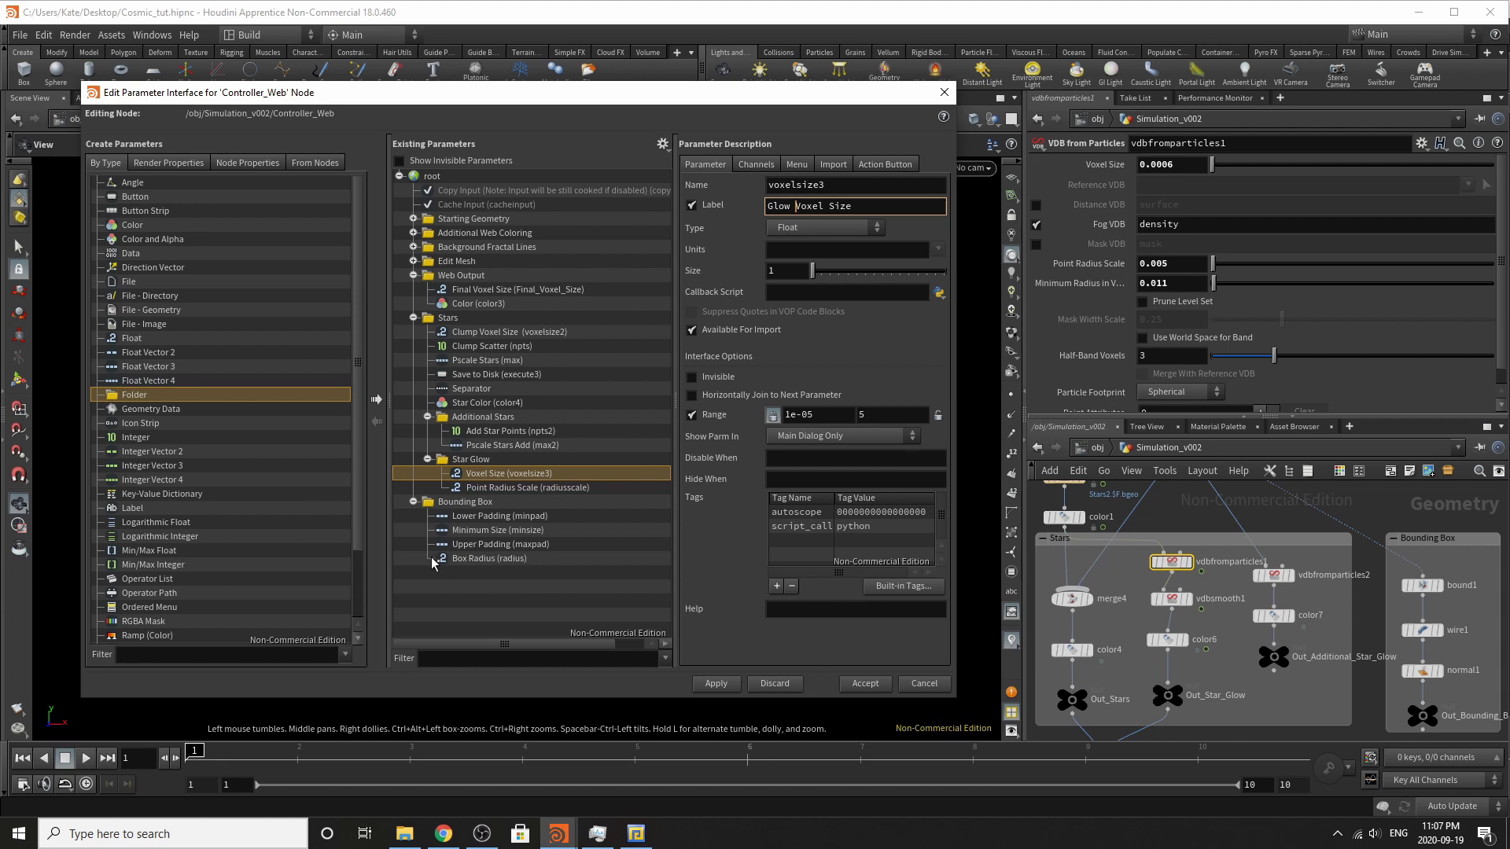
click(486, 487)
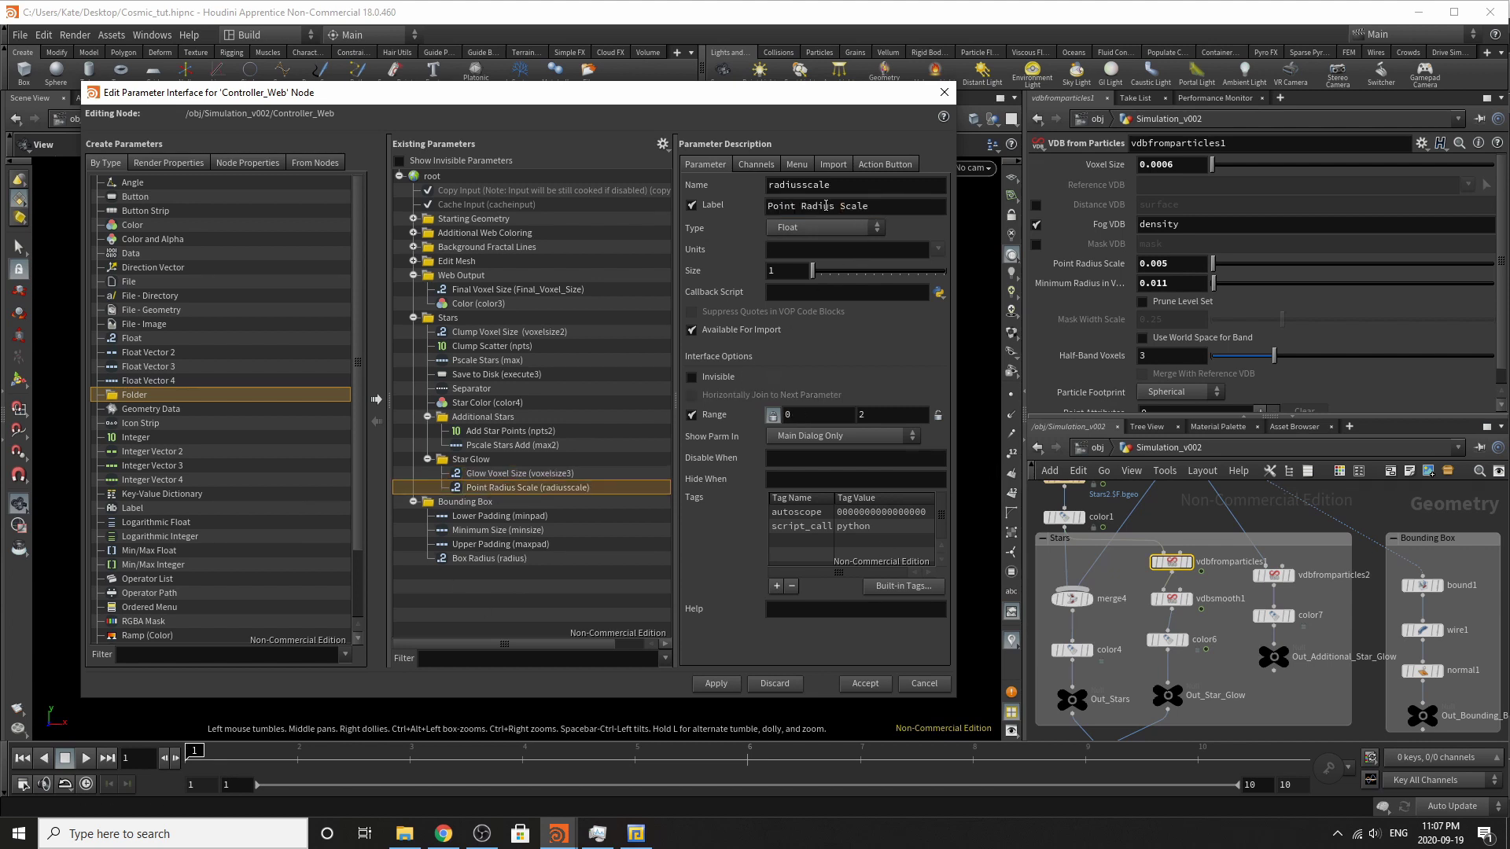
double_click(794, 208)
text(Glo)
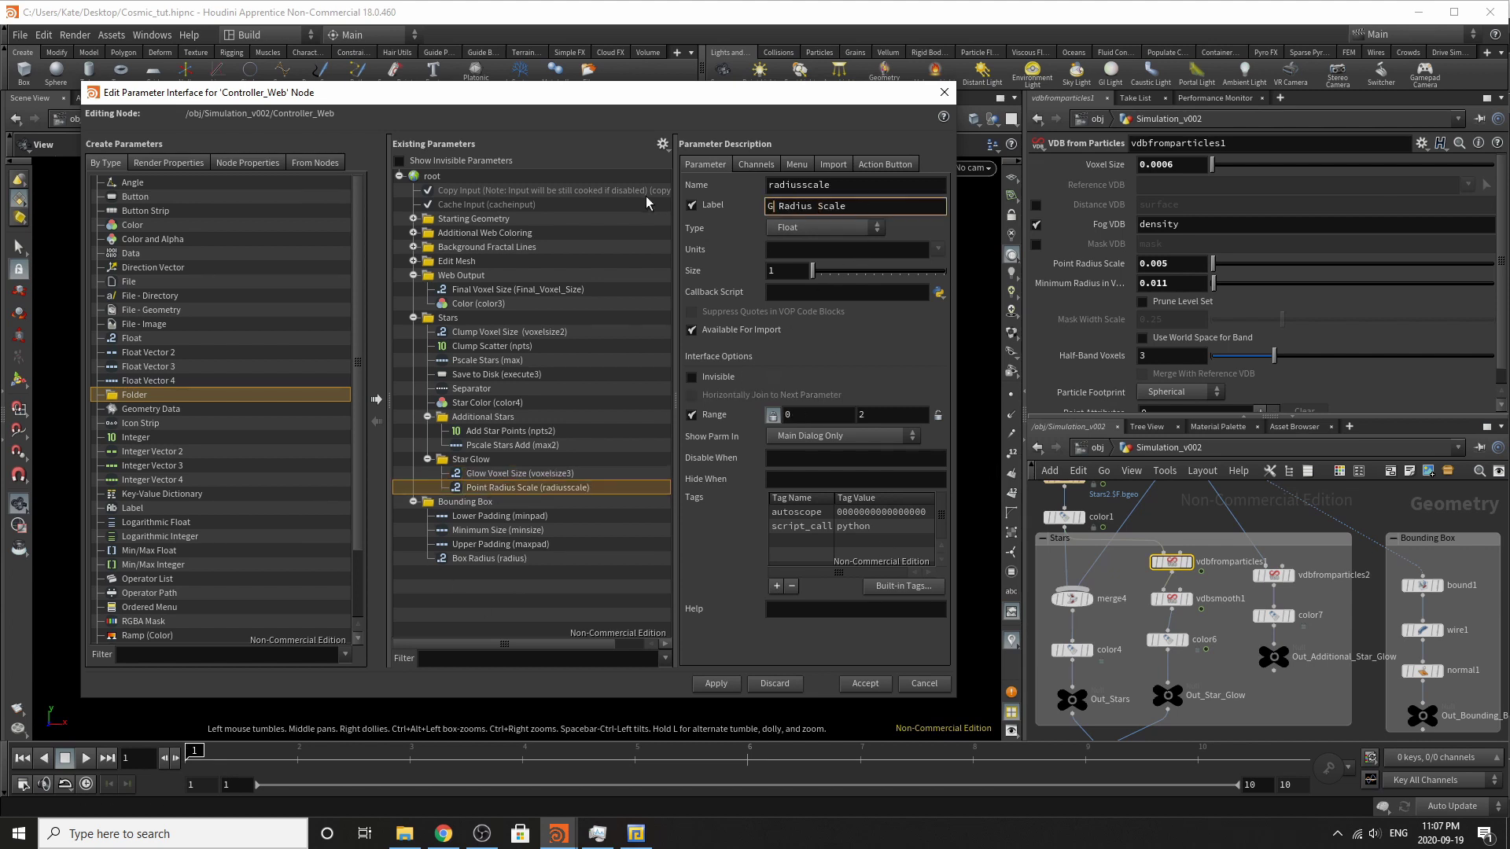
text(w)
key(Return)
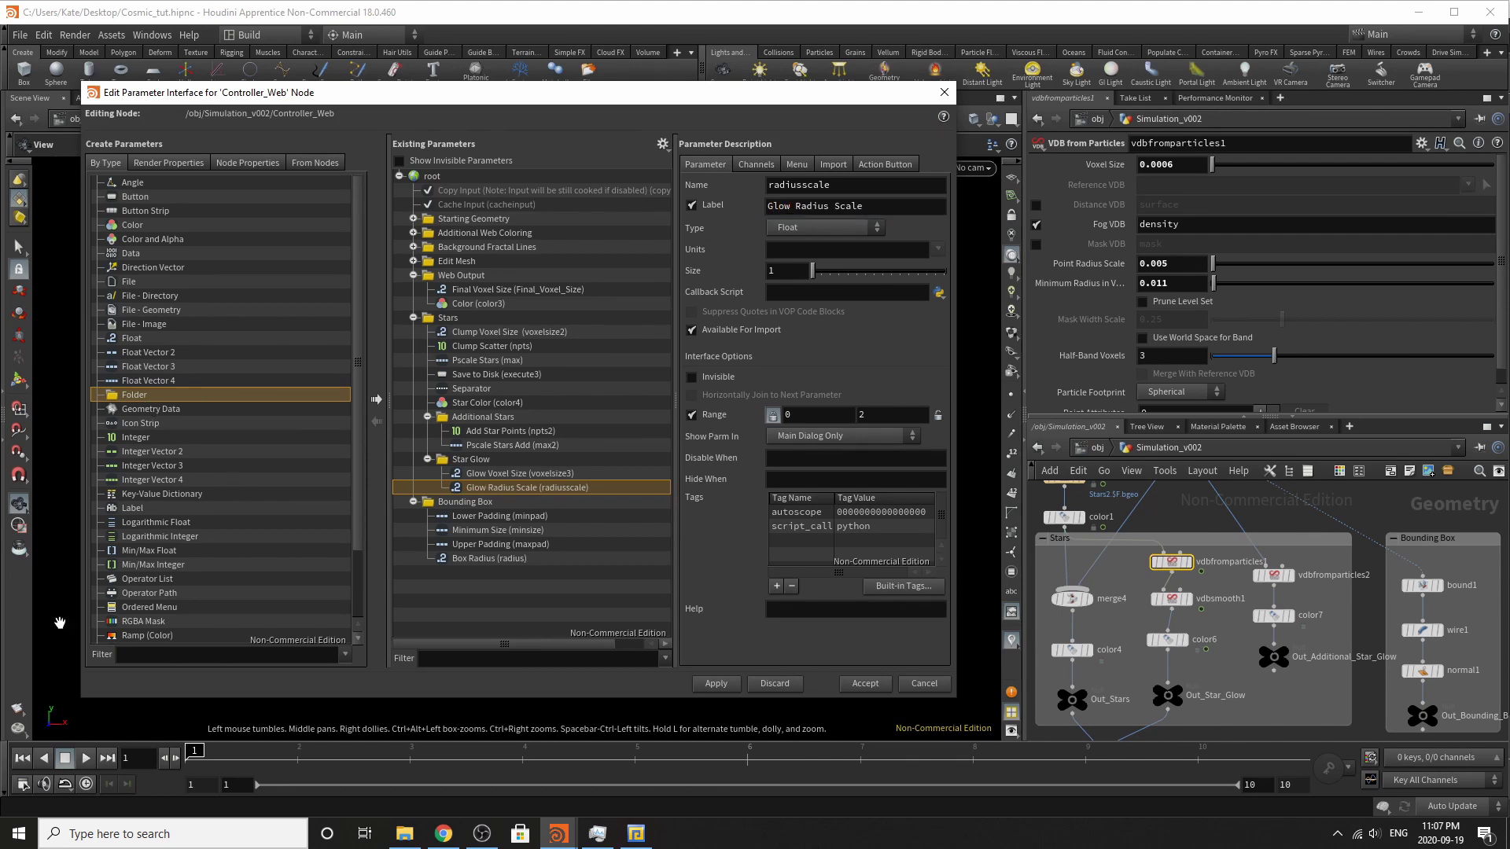
Add a separator at the end of the Star Glow folder, followed by vdbfromparticles2's Voxel Size parameter.
scroll(169, 582, down, 2)
drag(142, 580, 475, 491)
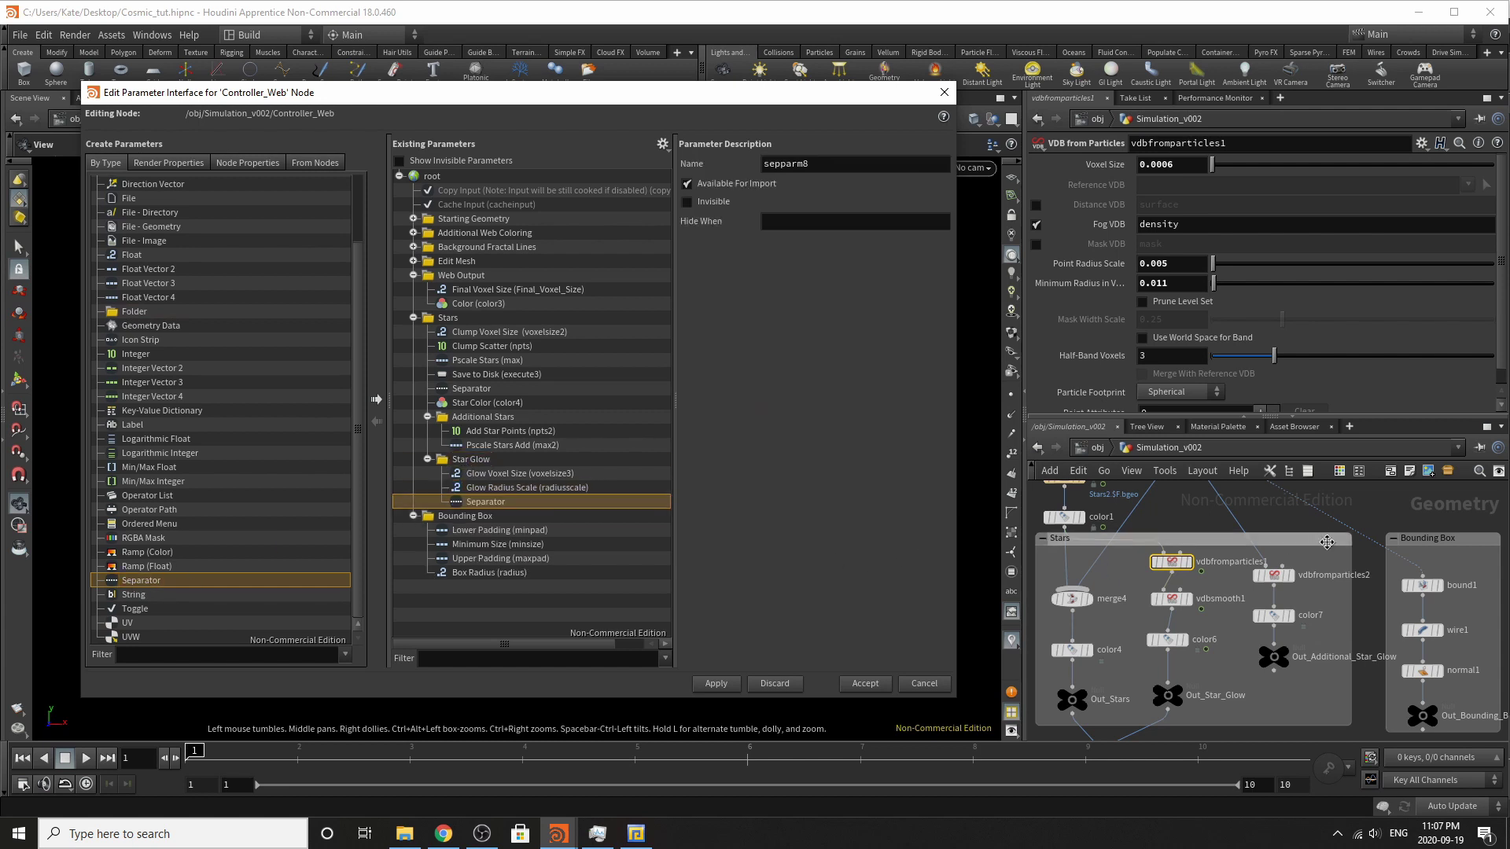
scroll(1327, 543, up, 1)
scroll(1219, 631, down, 3)
scroll(1287, 692, up, 2)
scroll(1235, 571, up, 2)
click(1226, 567)
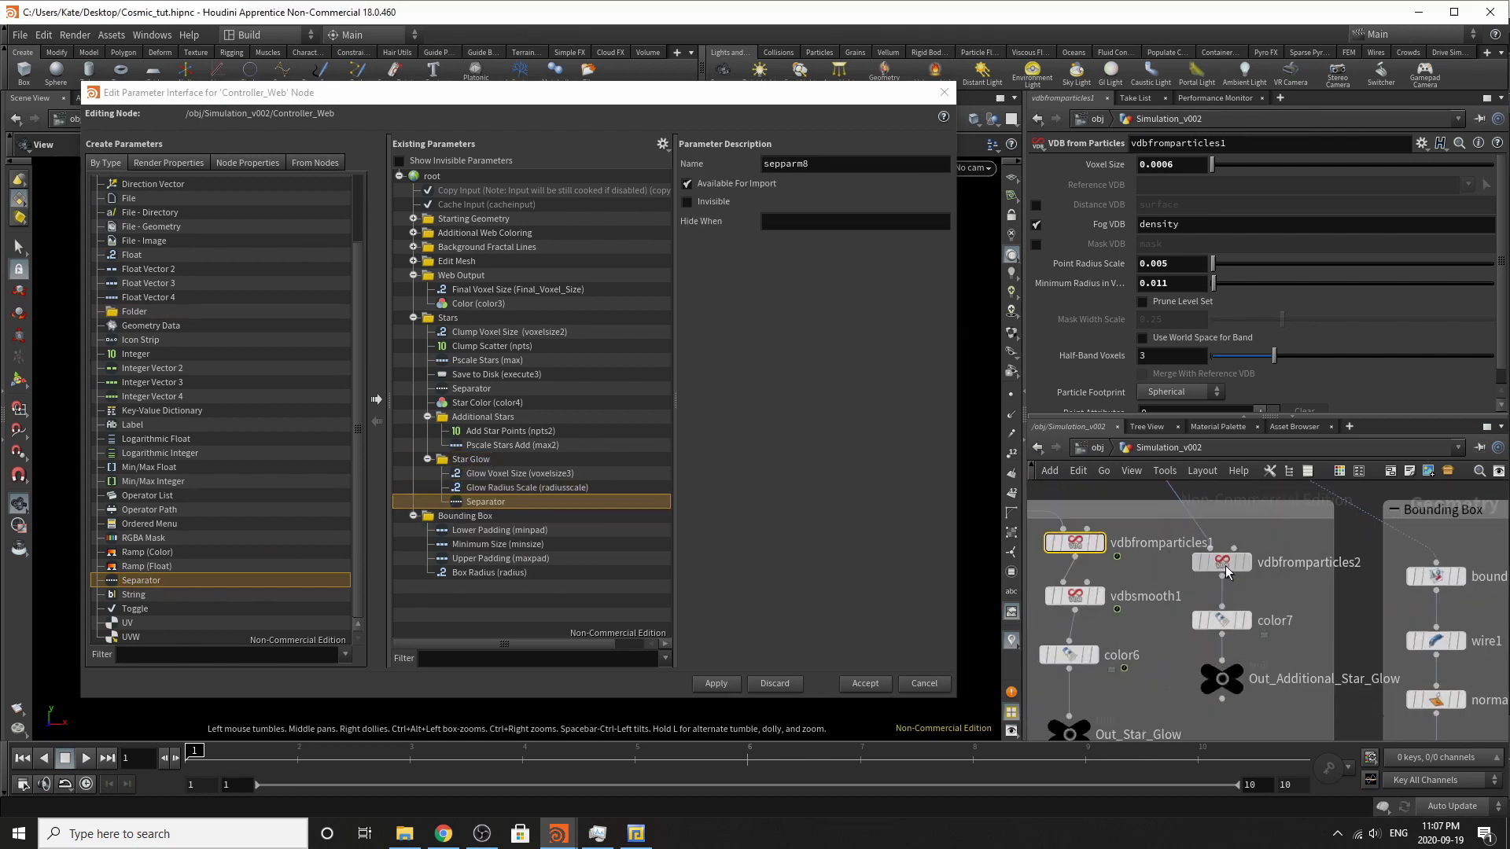
click(1225, 565)
drag(1101, 165, 495, 465)
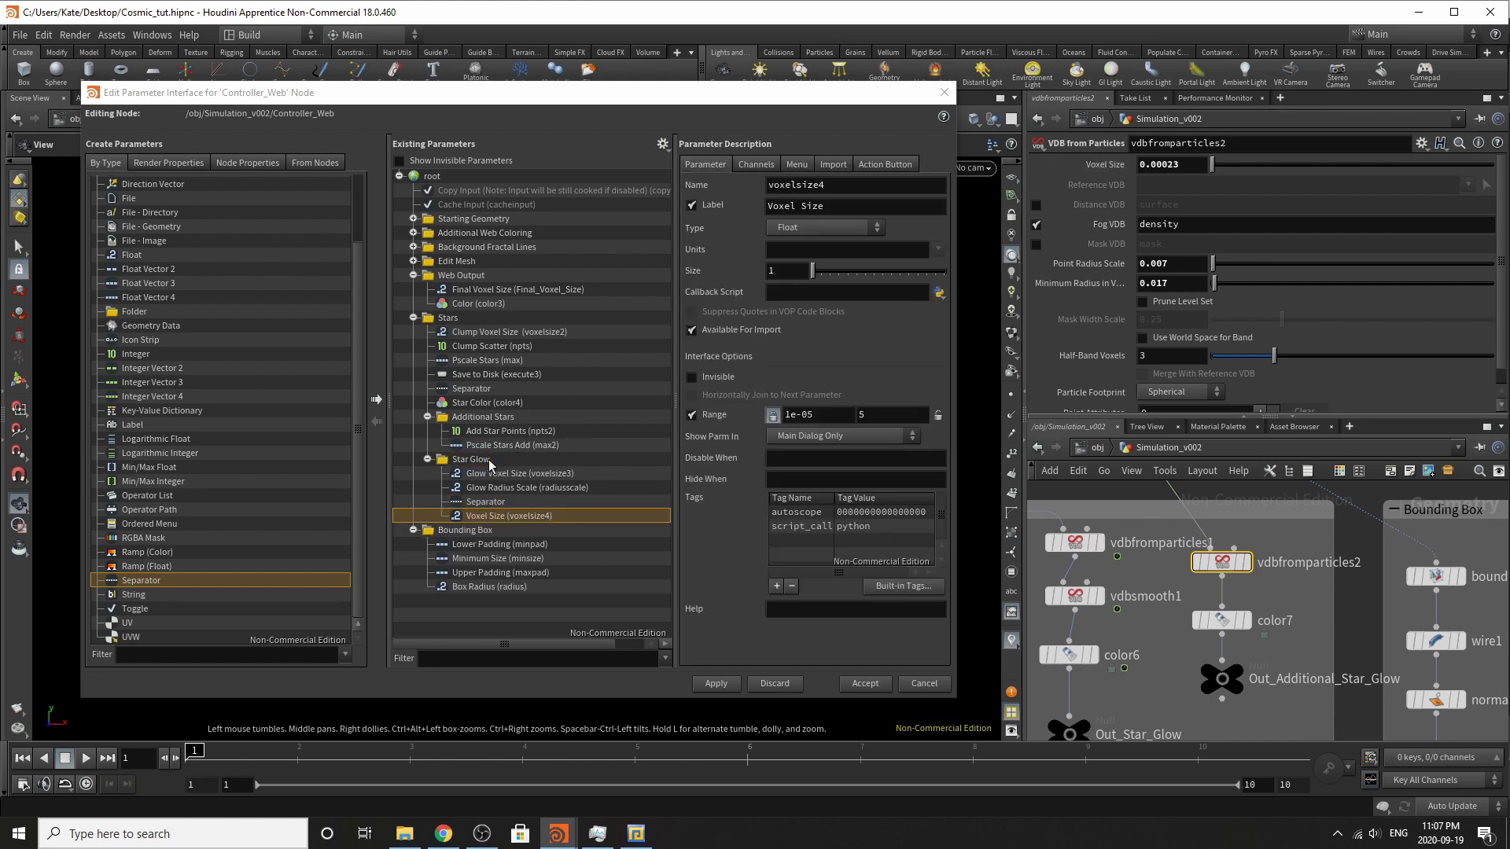
Change the label of vdbfromparticles2's Voxel Size parameter to "Additional Voxel Size".
click(766, 206)
text(Addi)
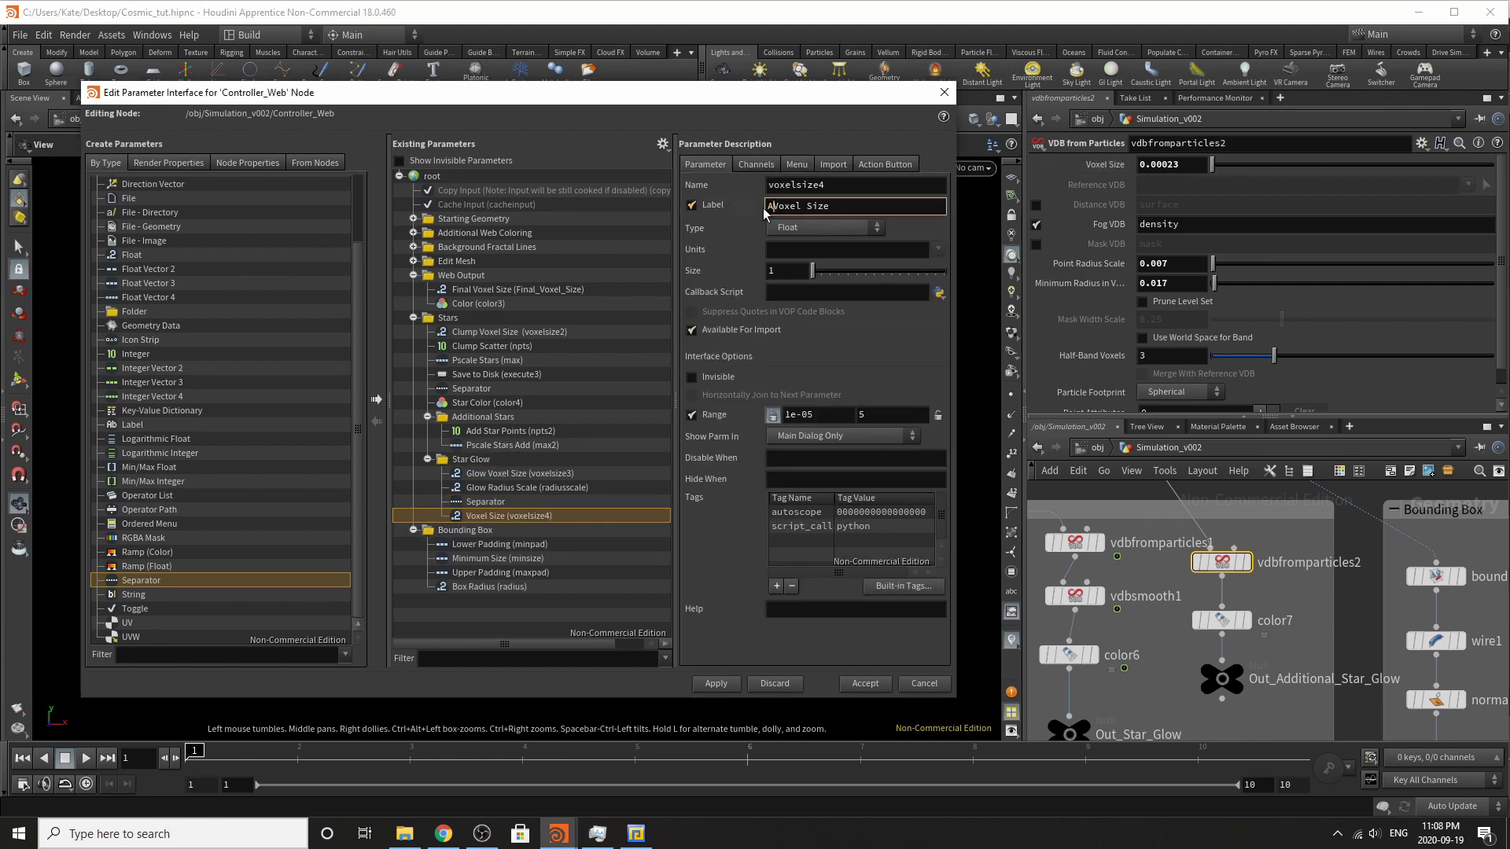
text(tional)
Add color6's Color parameter to the Star Glow folder, placed between Glow Radius Scale and the separator.
click(1222, 621)
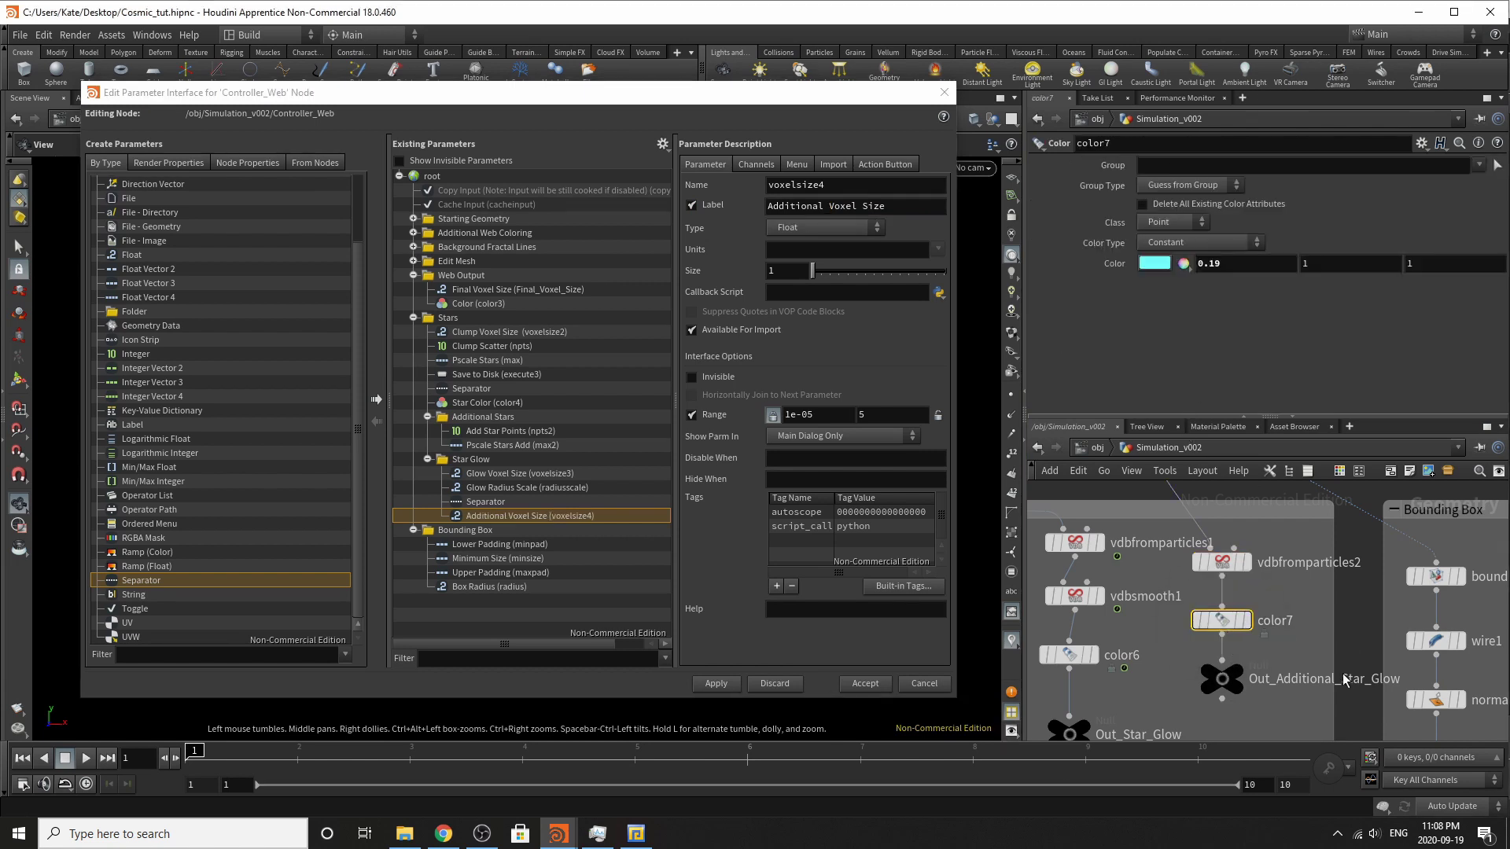
scroll(1252, 663, down, 3)
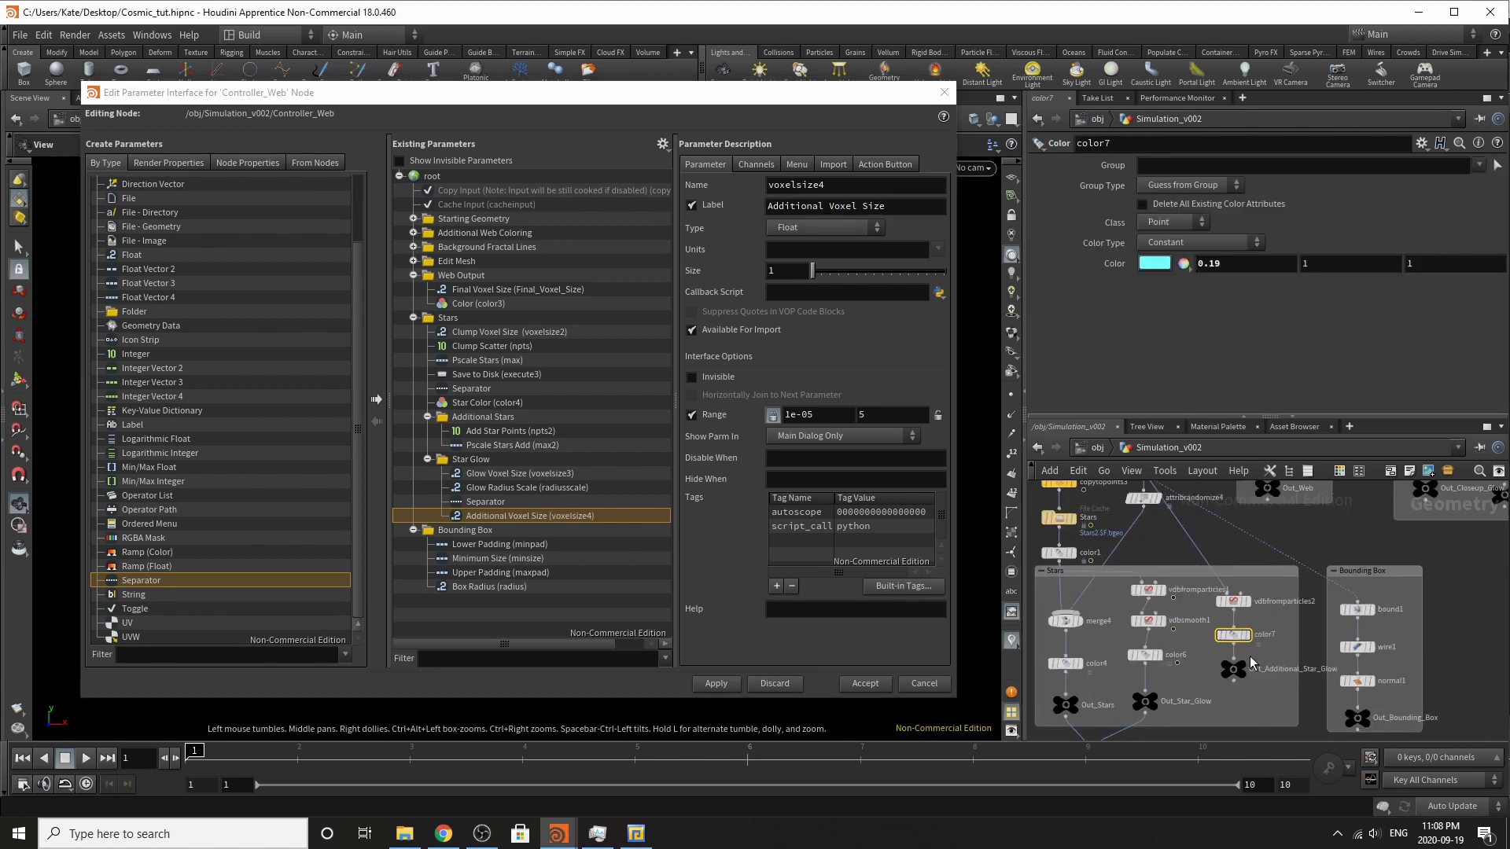
scroll(1213, 665, up, 3)
click(1128, 655)
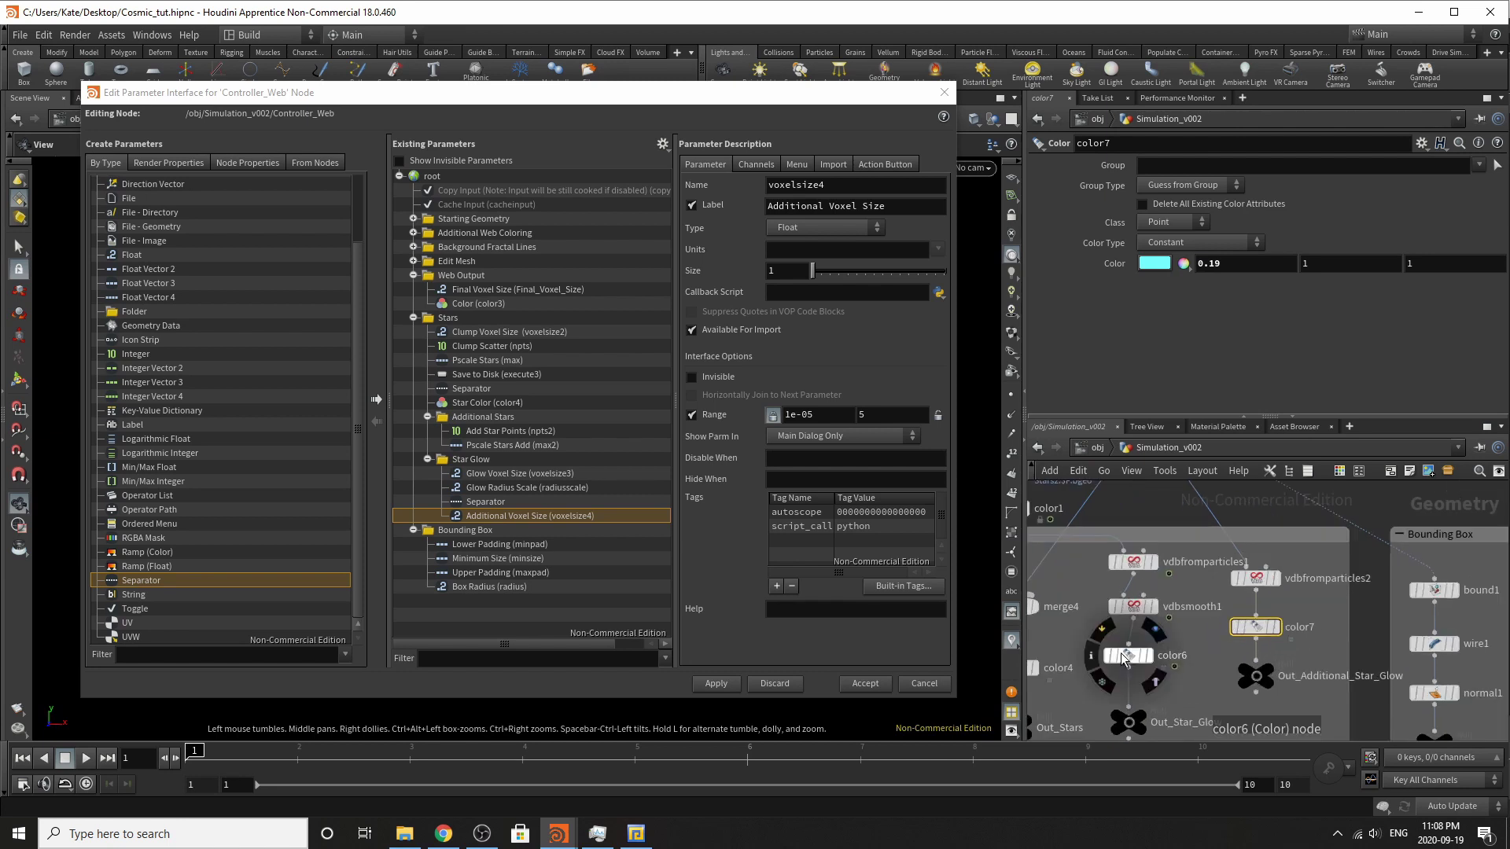
drag(1113, 264, 495, 462)
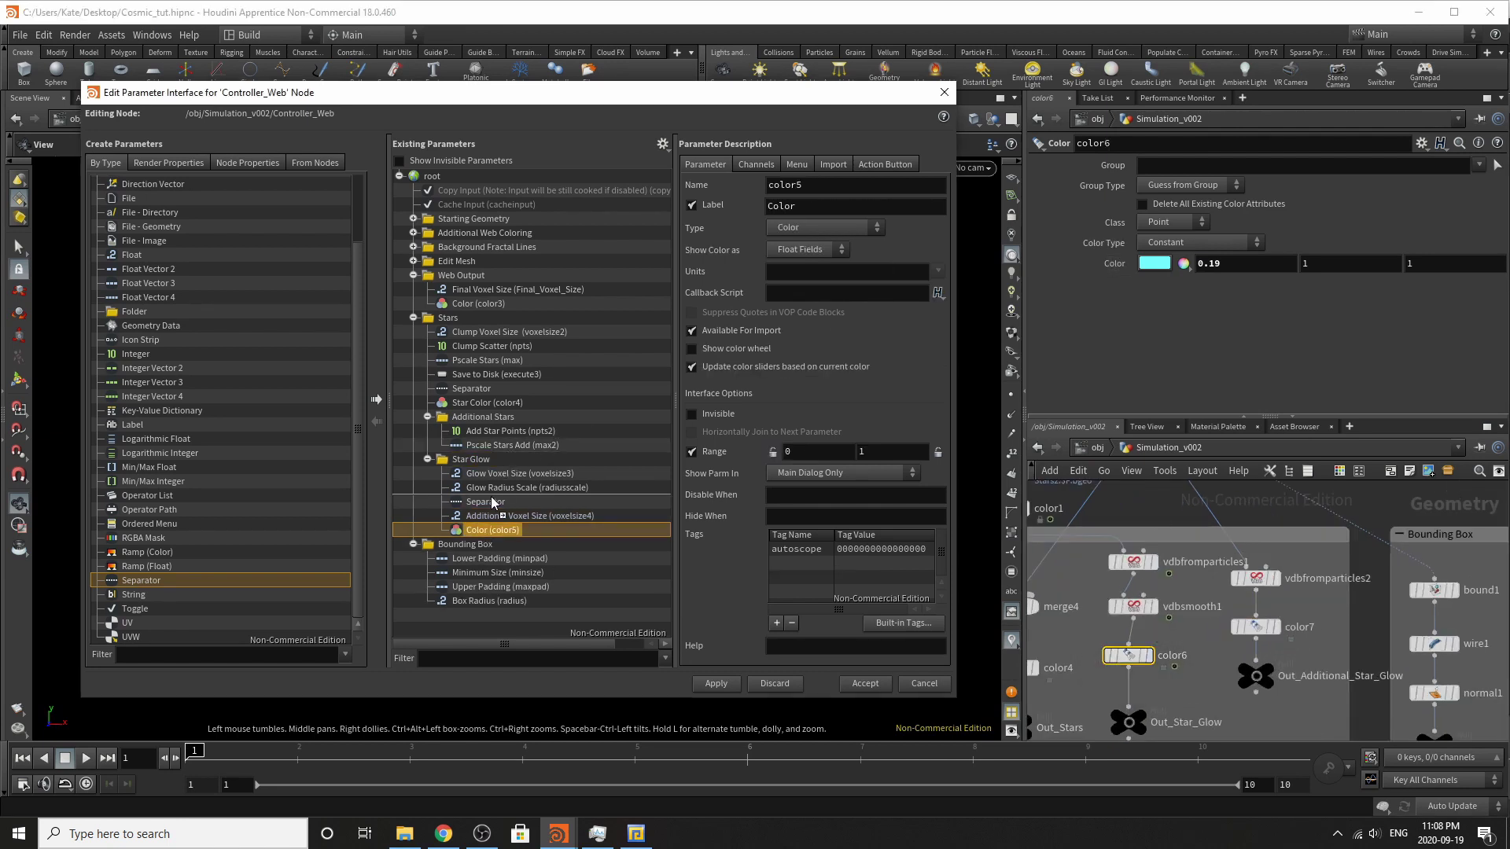
drag(494, 534, 493, 503)
scroll(1227, 652, down, 2)
scroll(1227, 651, up, 2)
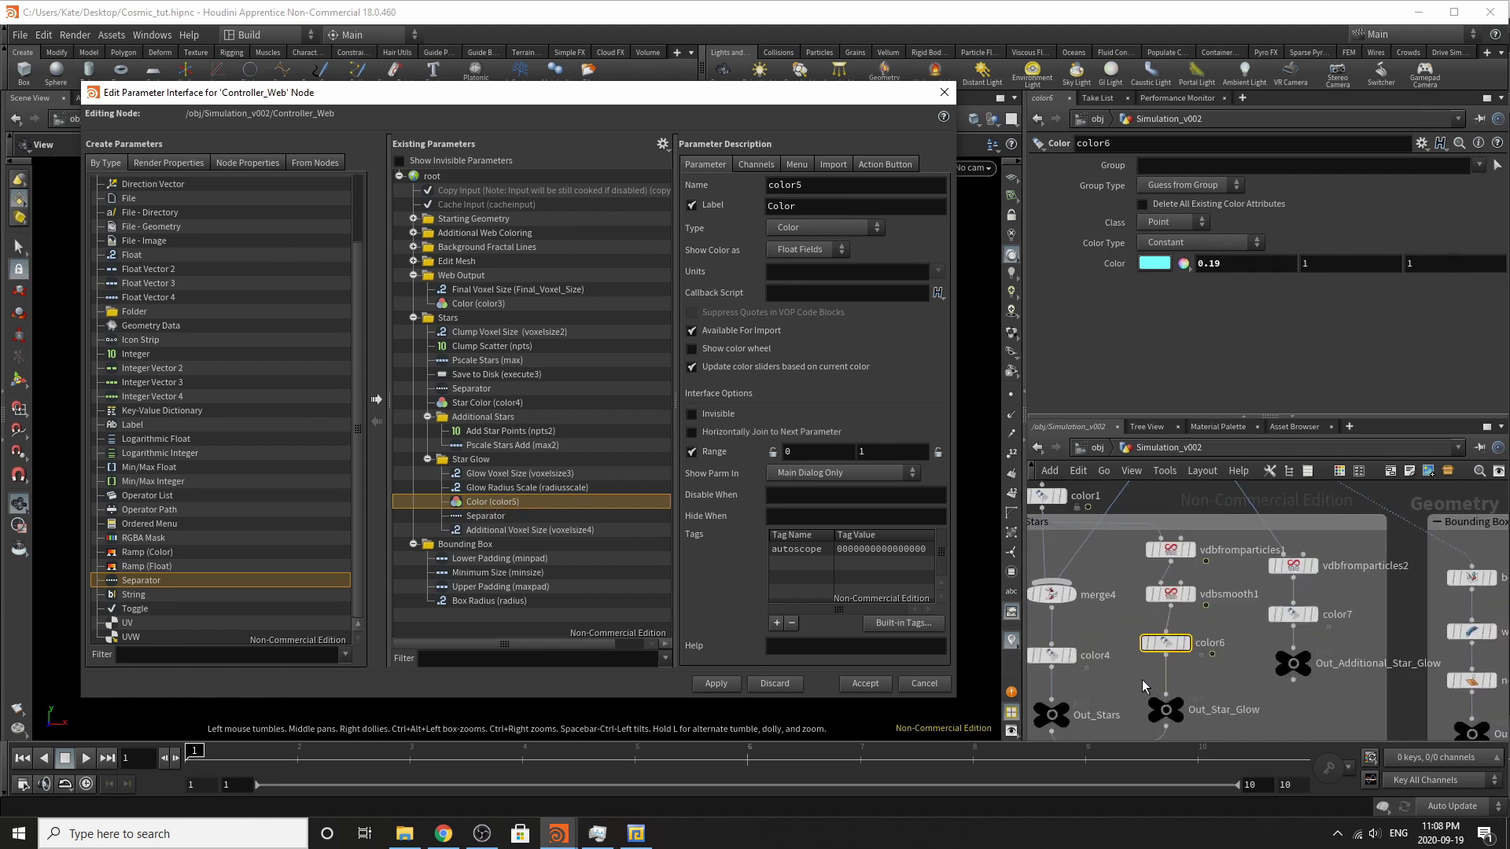
Change the label of color6's Color parameter to "Star Glow Color".
click(769, 206)
text(Star Glow)
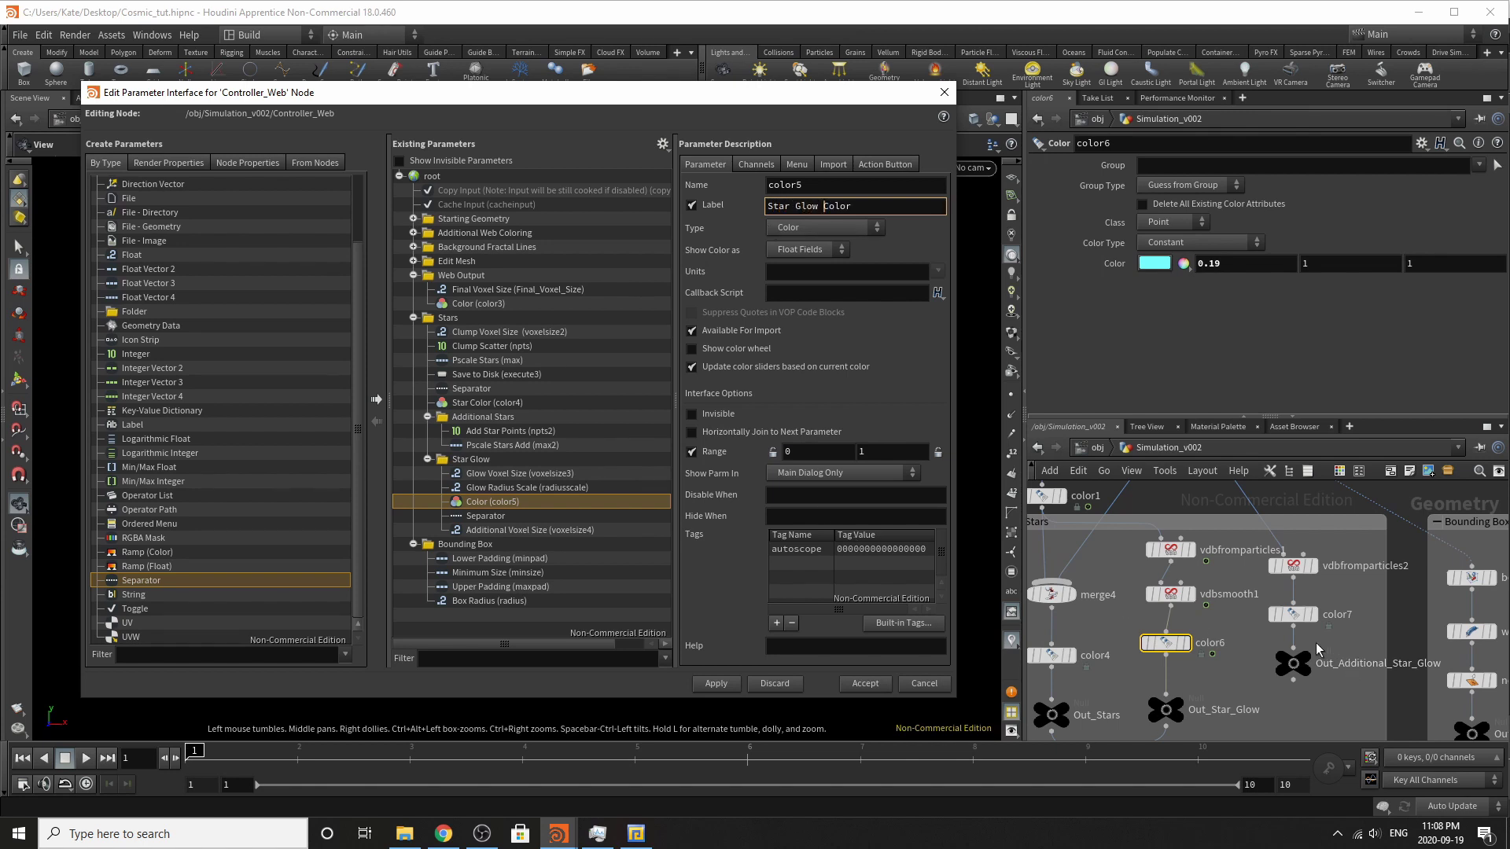
Add color7's Color parameter to the end of the Star Glow folder, after Additional Voxel Size.
click(1293, 614)
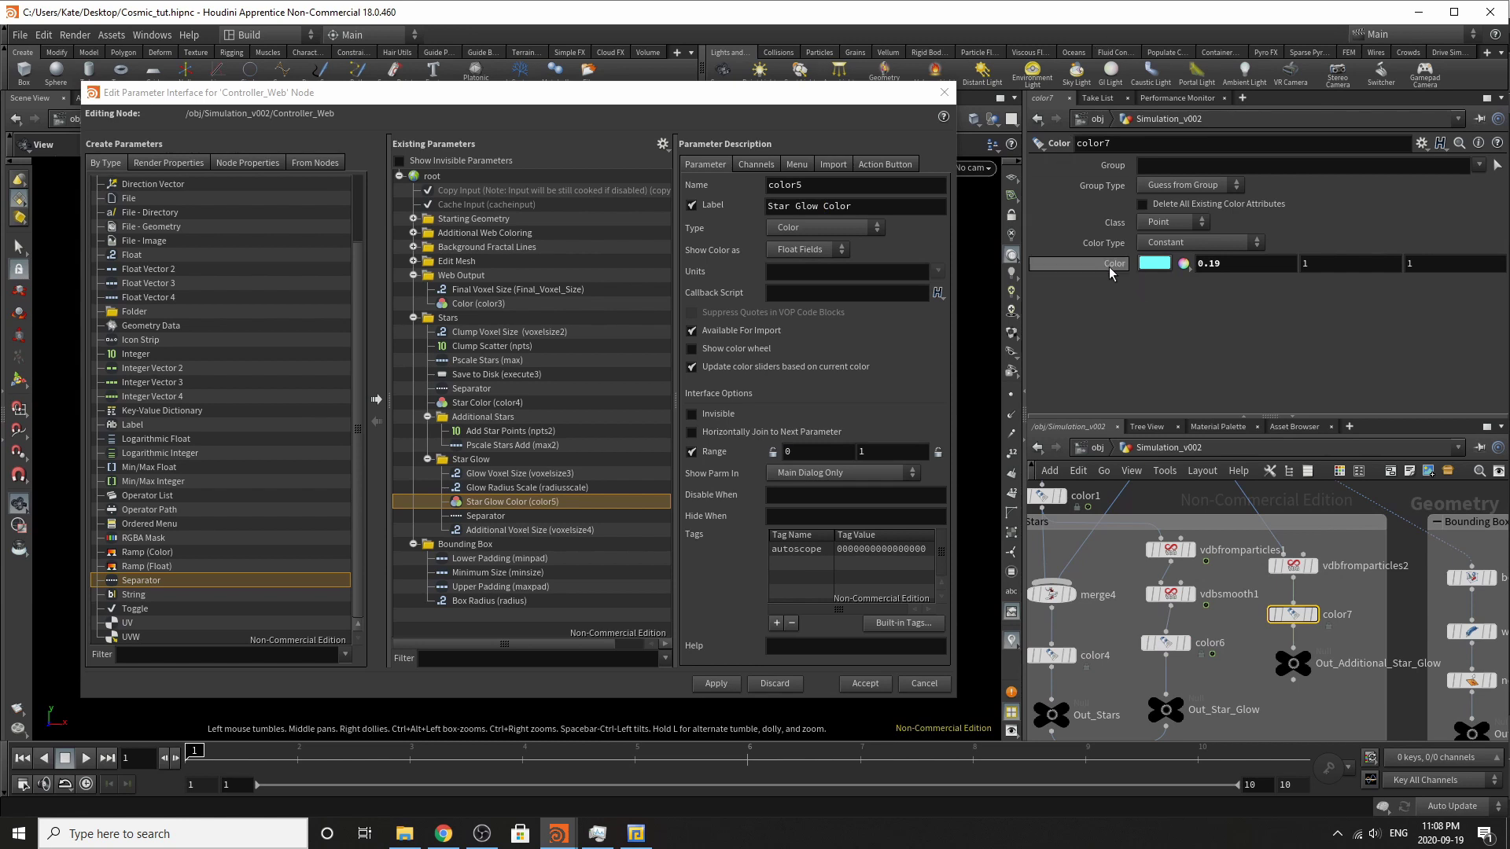
drag(1112, 265, 515, 465)
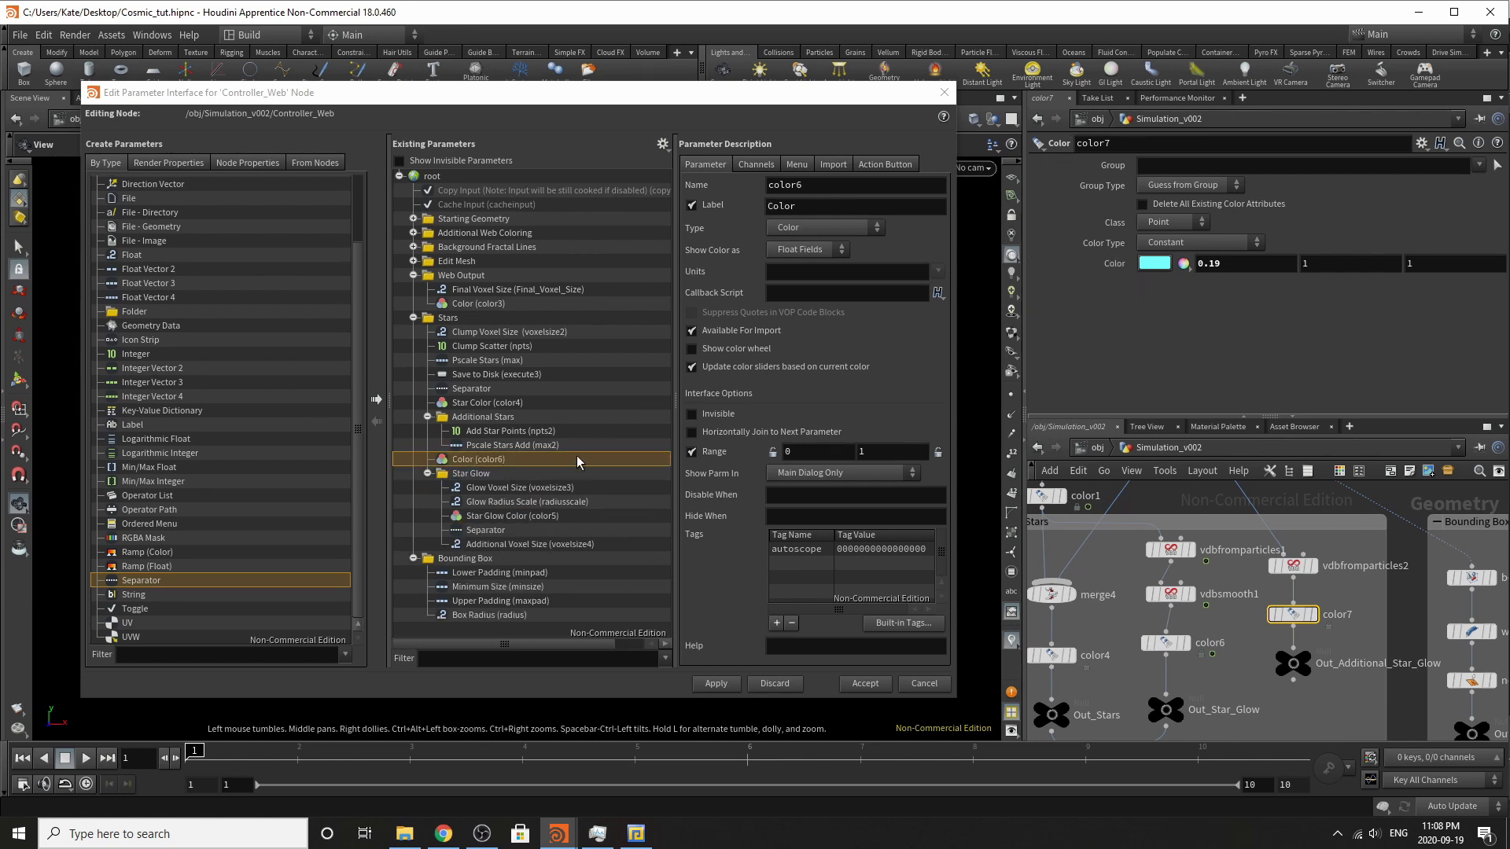
drag(478, 512, 485, 476)
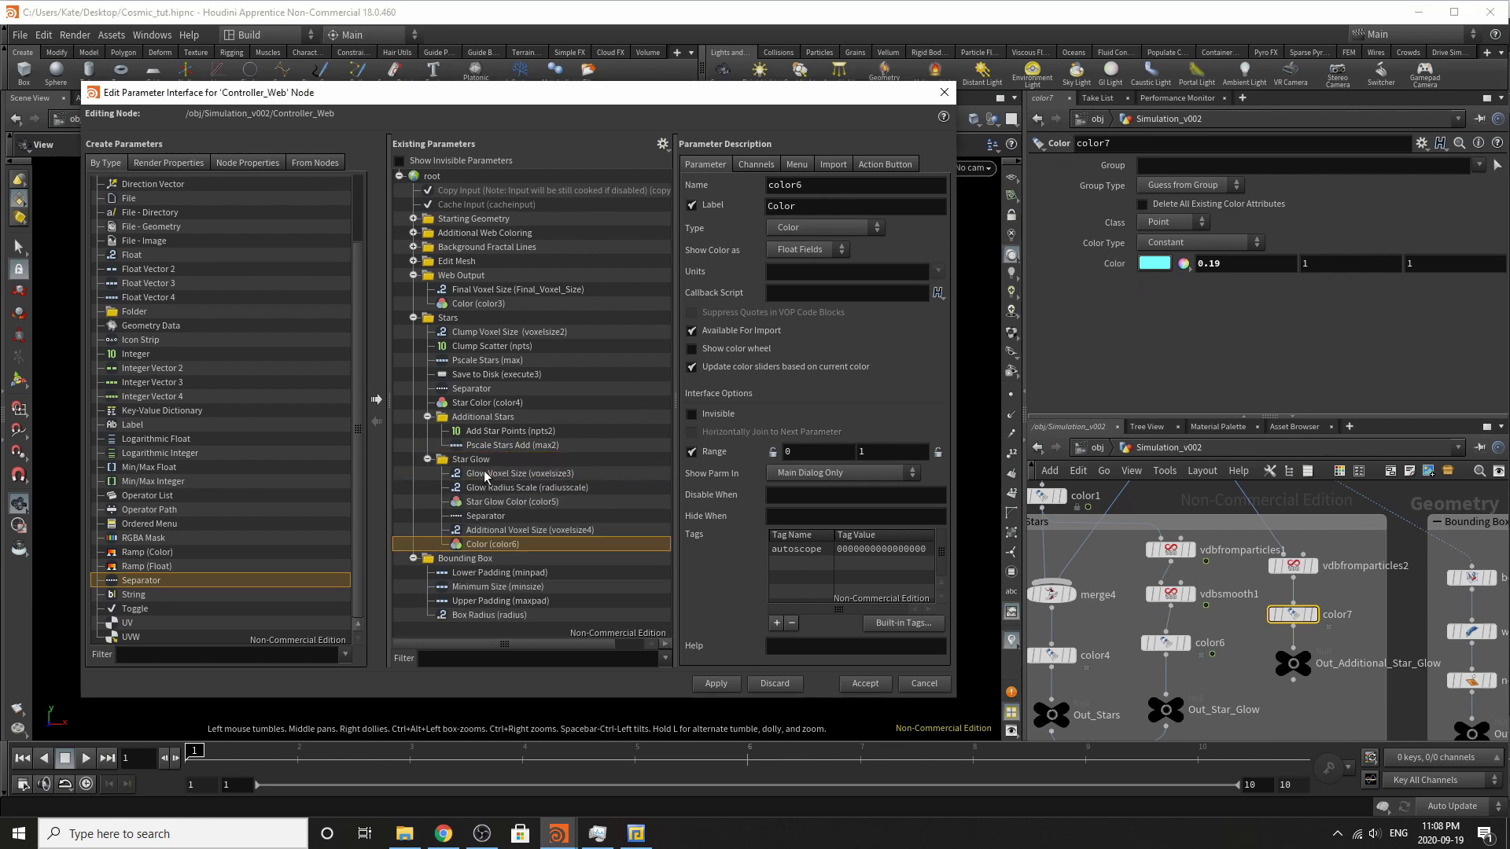
Change the label of color7's Color parameter to "Additional Color".
click(769, 205)
text(Additio)
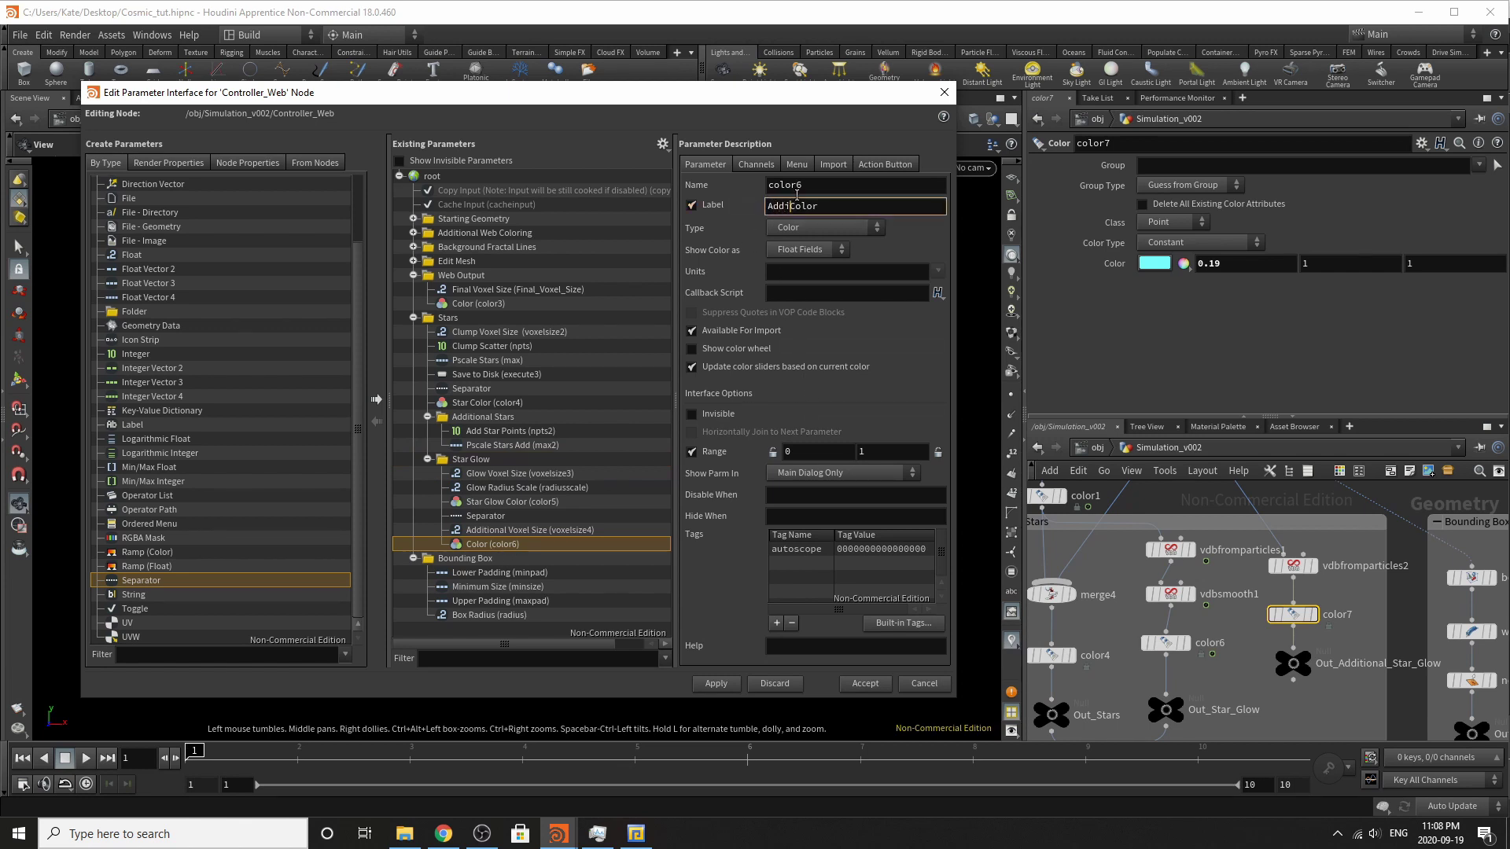
text(nal)
key(Return)
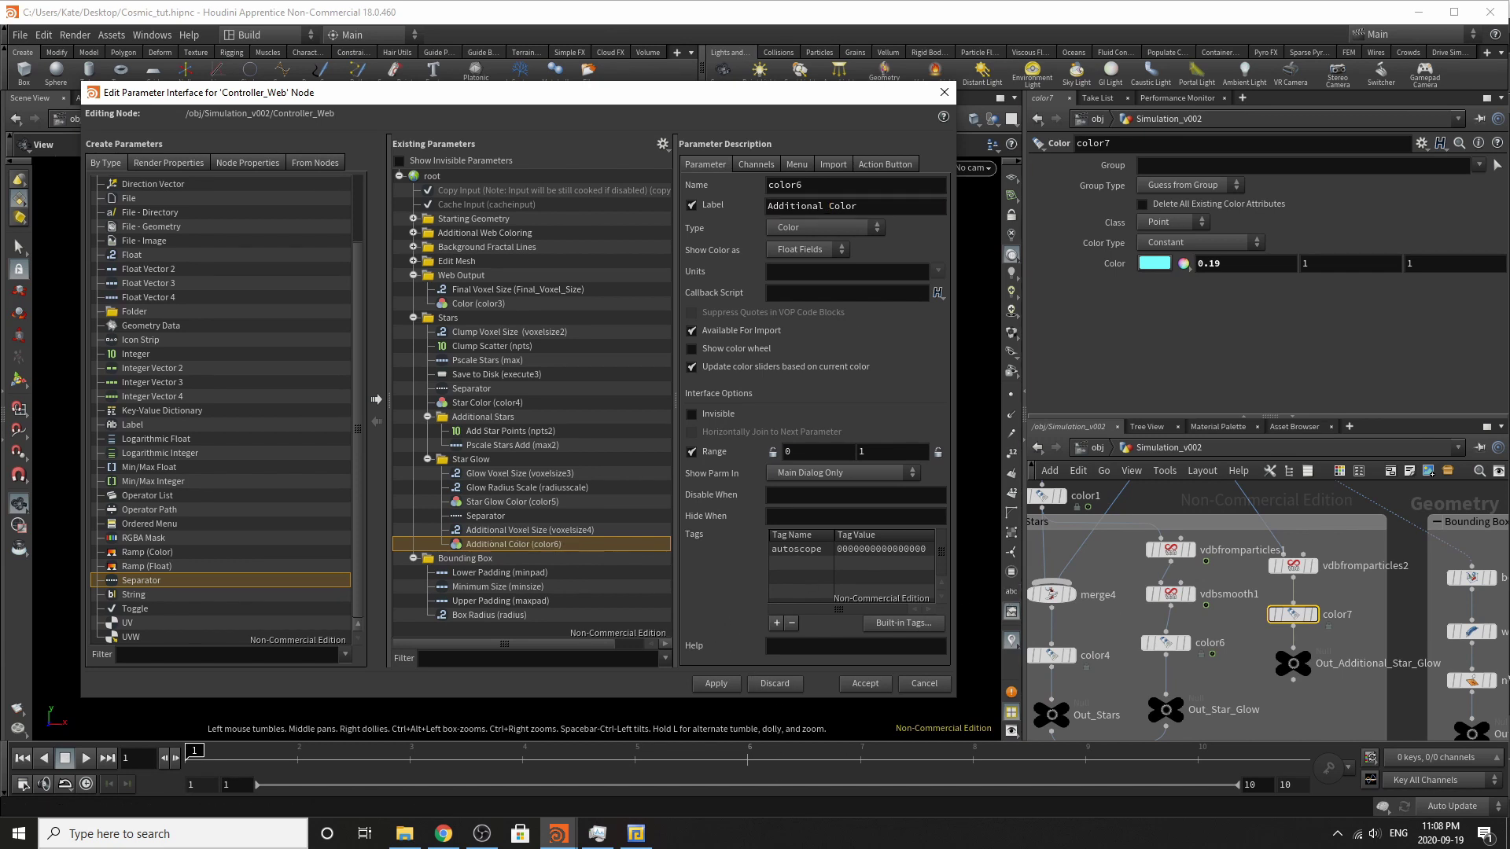
Collapse the Bounding Box, Stars and Web Output folders in the existing parameters tree.
scroll(1312, 659, down, 5)
scroll(1284, 662, down, 3)
scroll(1475, 551, up, 2)
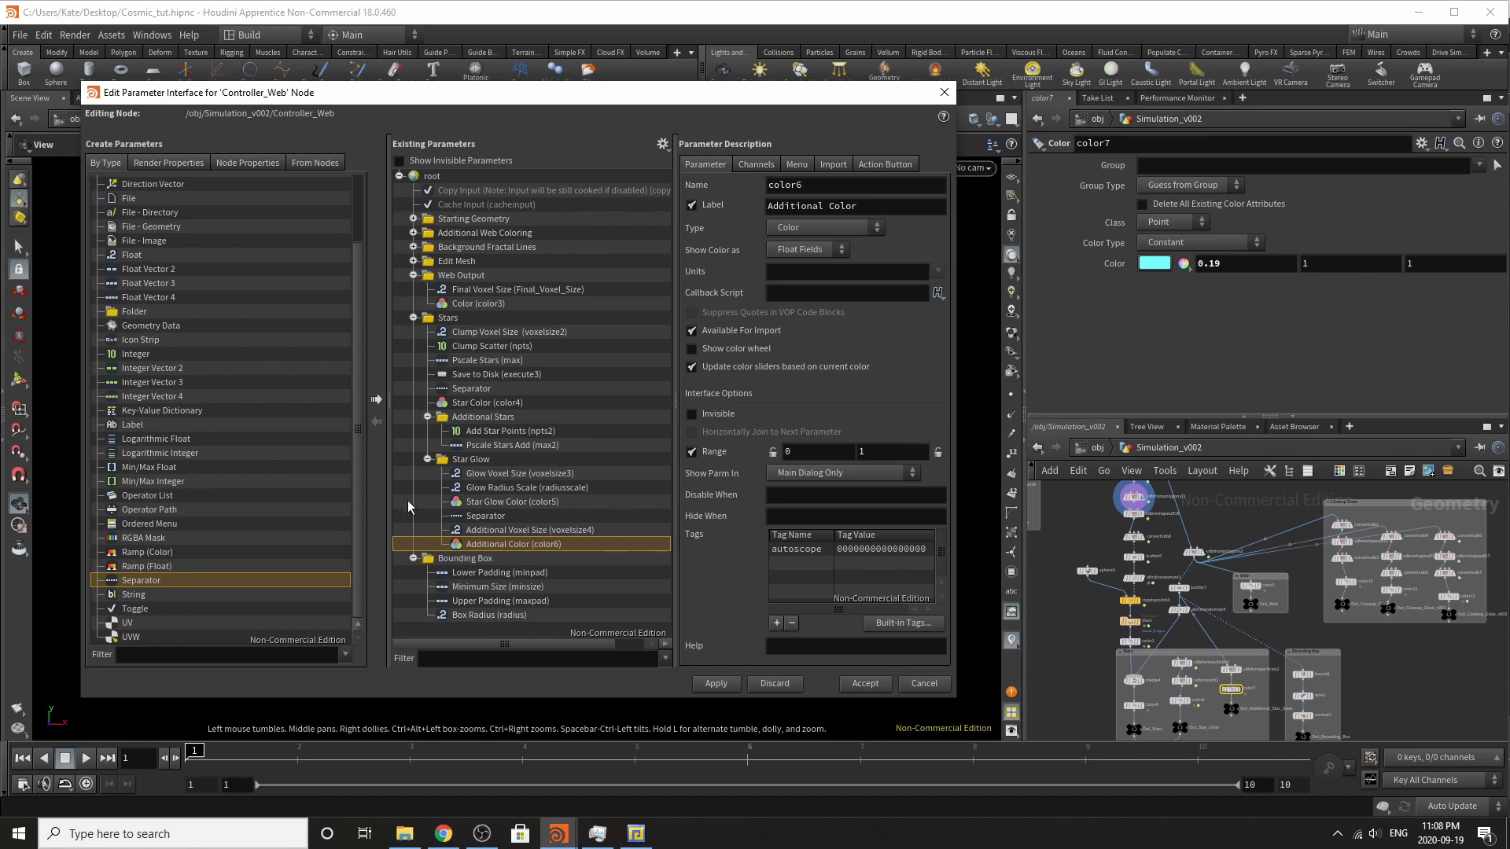
click(413, 559)
click(413, 317)
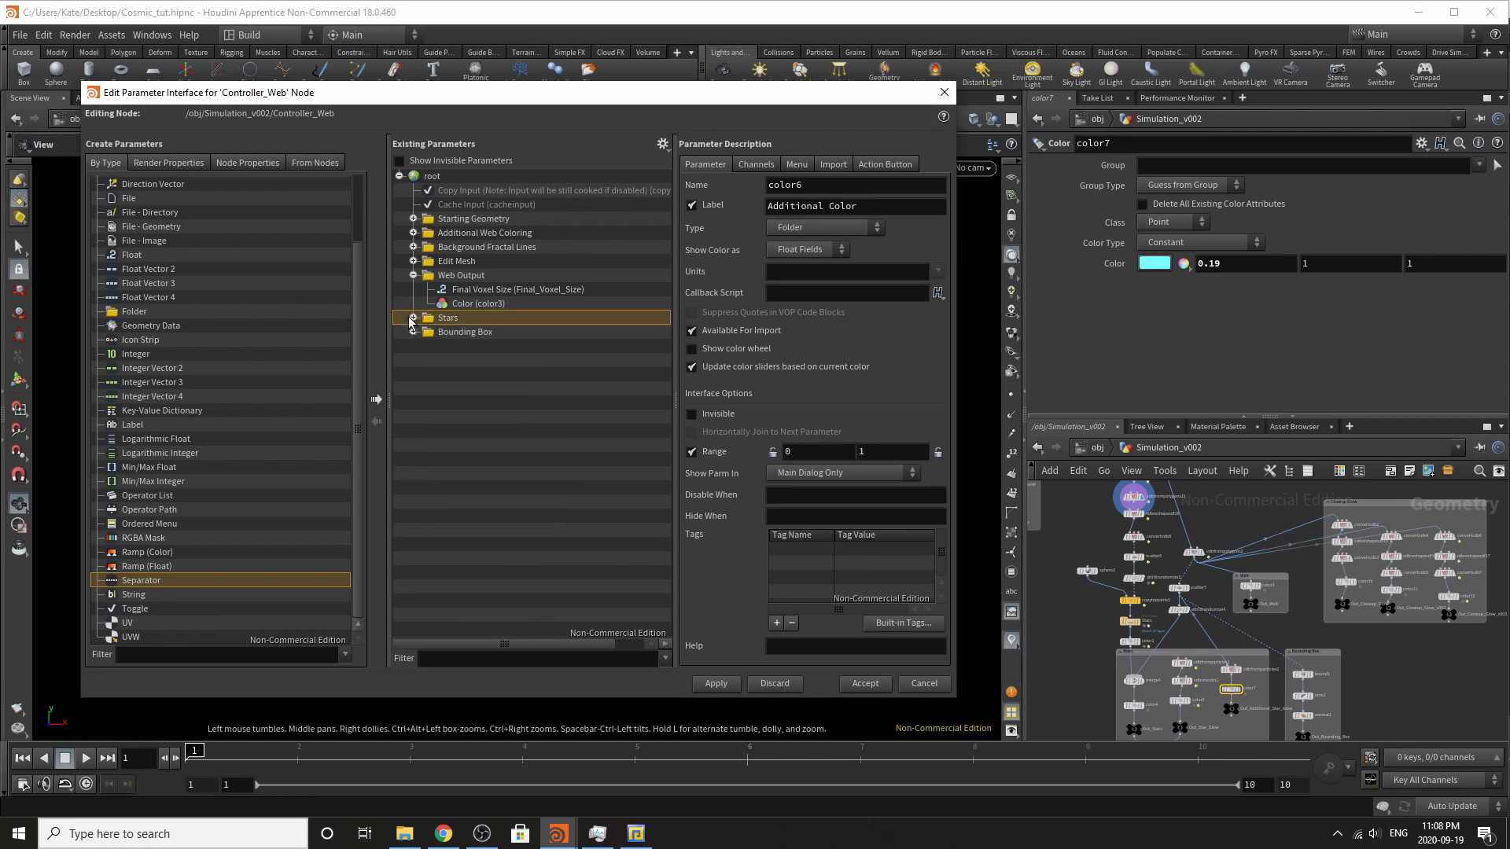
click(413, 275)
scroll(1415, 550, up, 6)
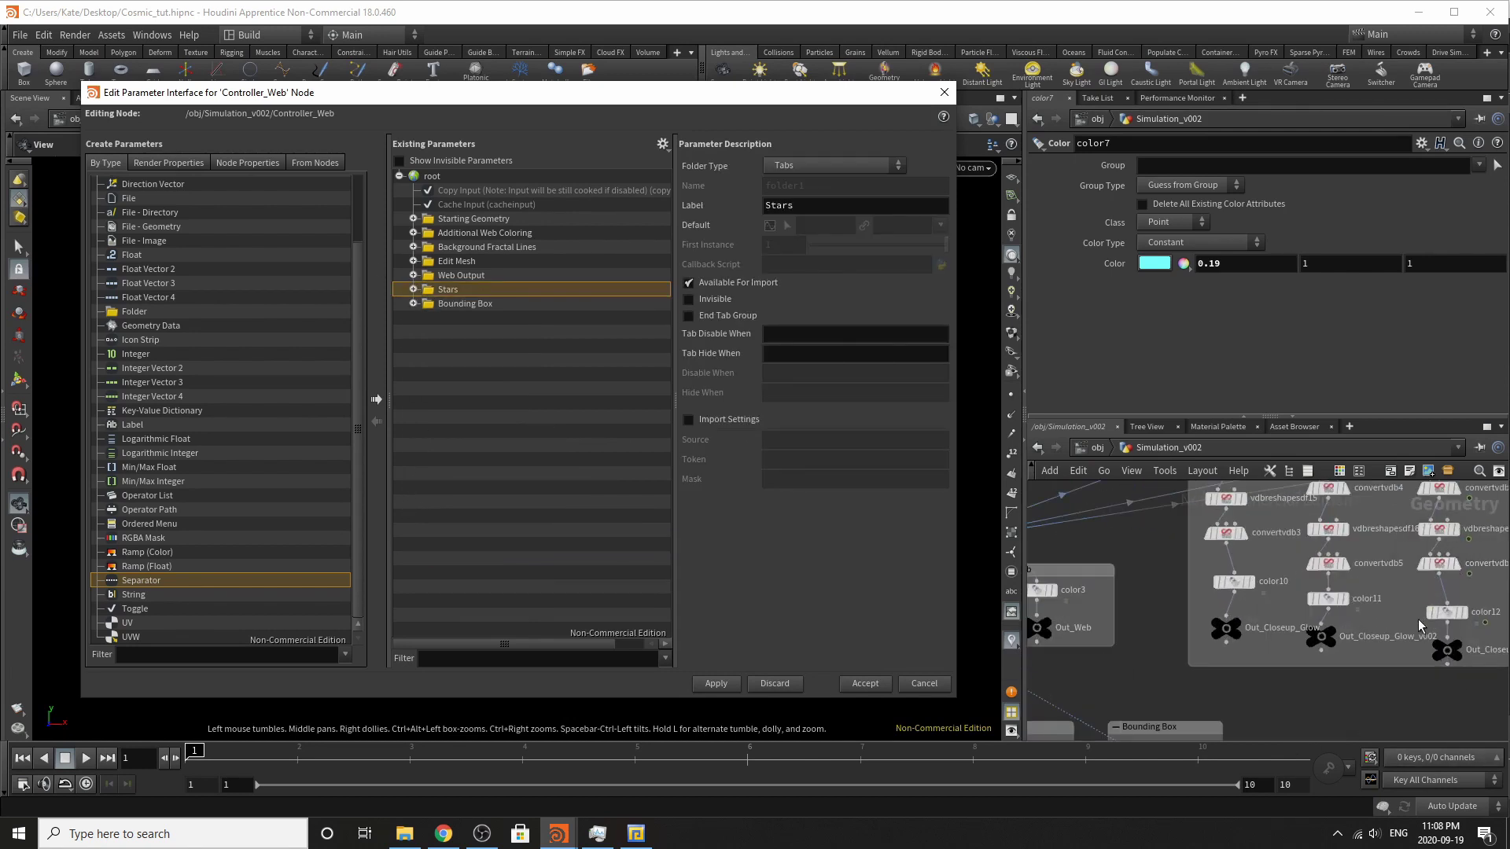
Add a new folder after Bounding Box and label it "Closeup Glow".
drag(132, 312, 463, 181)
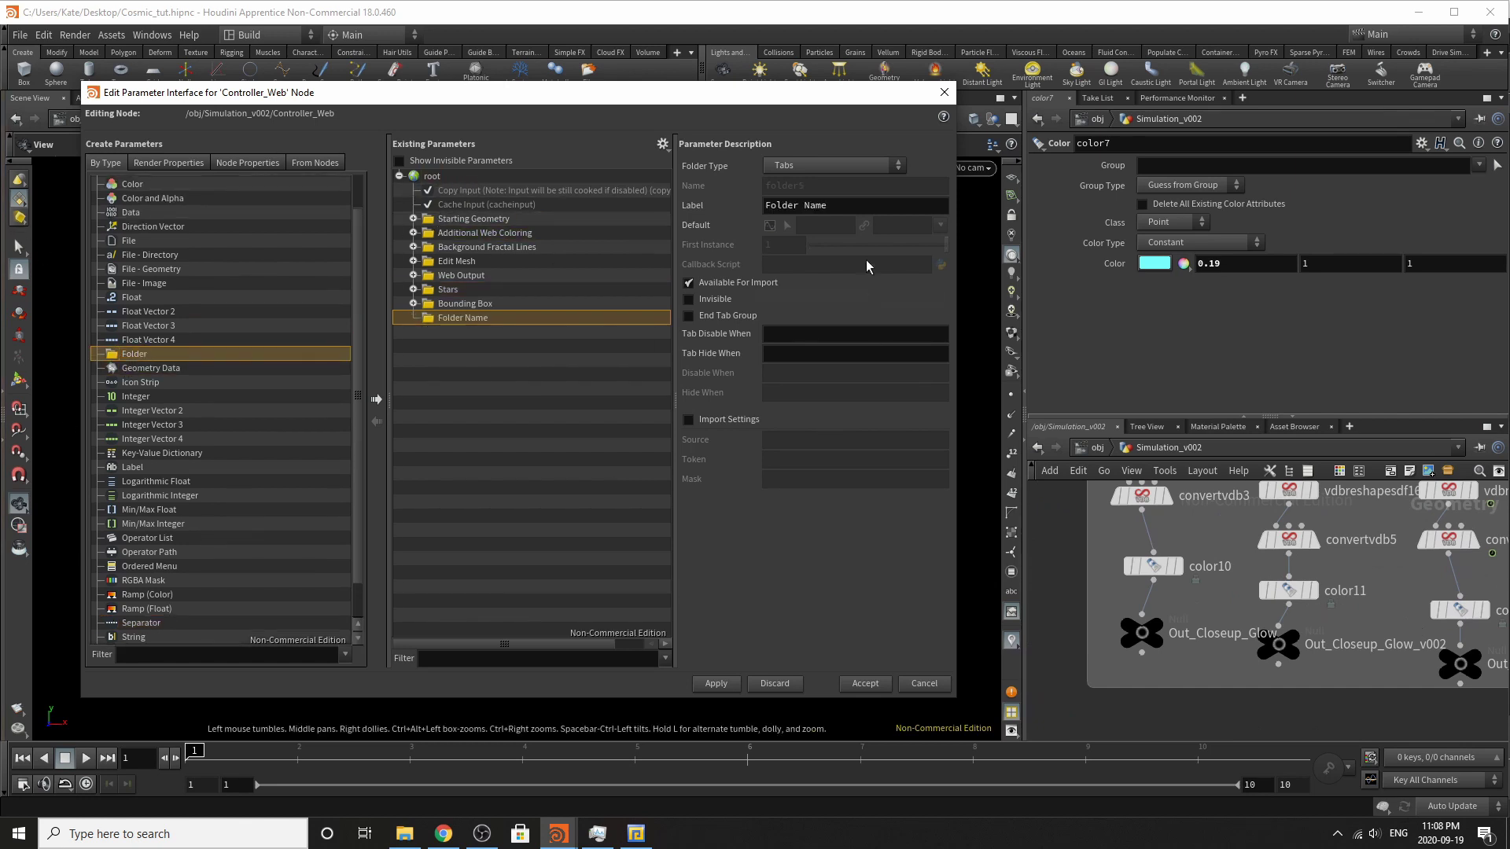
click(849, 203)
text(Closeup Glow)
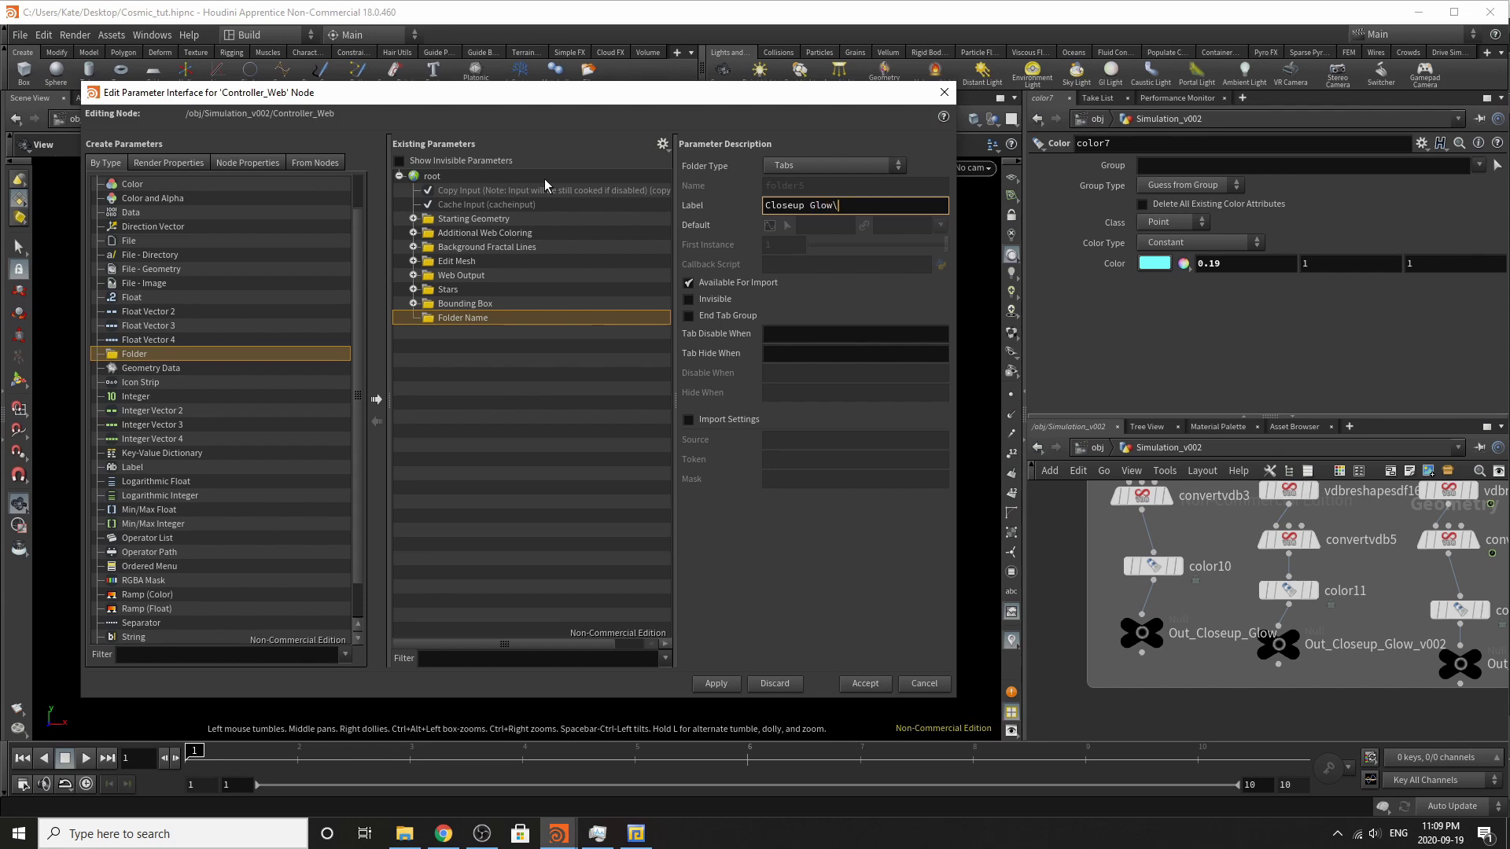
click(777, 588)
Check the Closeup Glow network's Convert VDB nodes and add vdbreshapesdf15's Offset parameter to the Closeup Glow folder.
scroll(1424, 578, down, 3)
scroll(1252, 559, up, 3)
click(1194, 501)
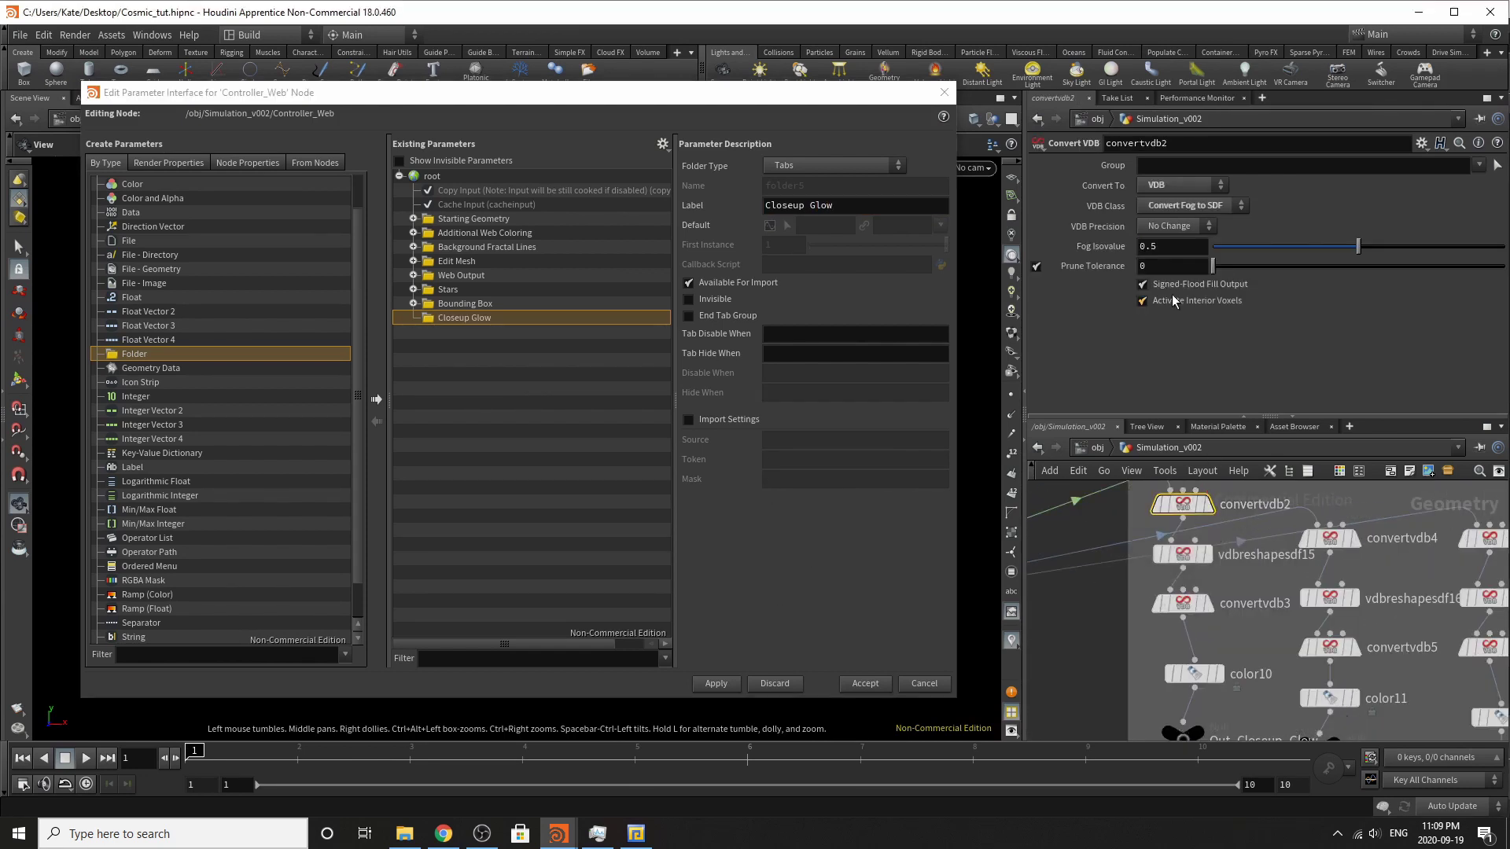
click(1337, 539)
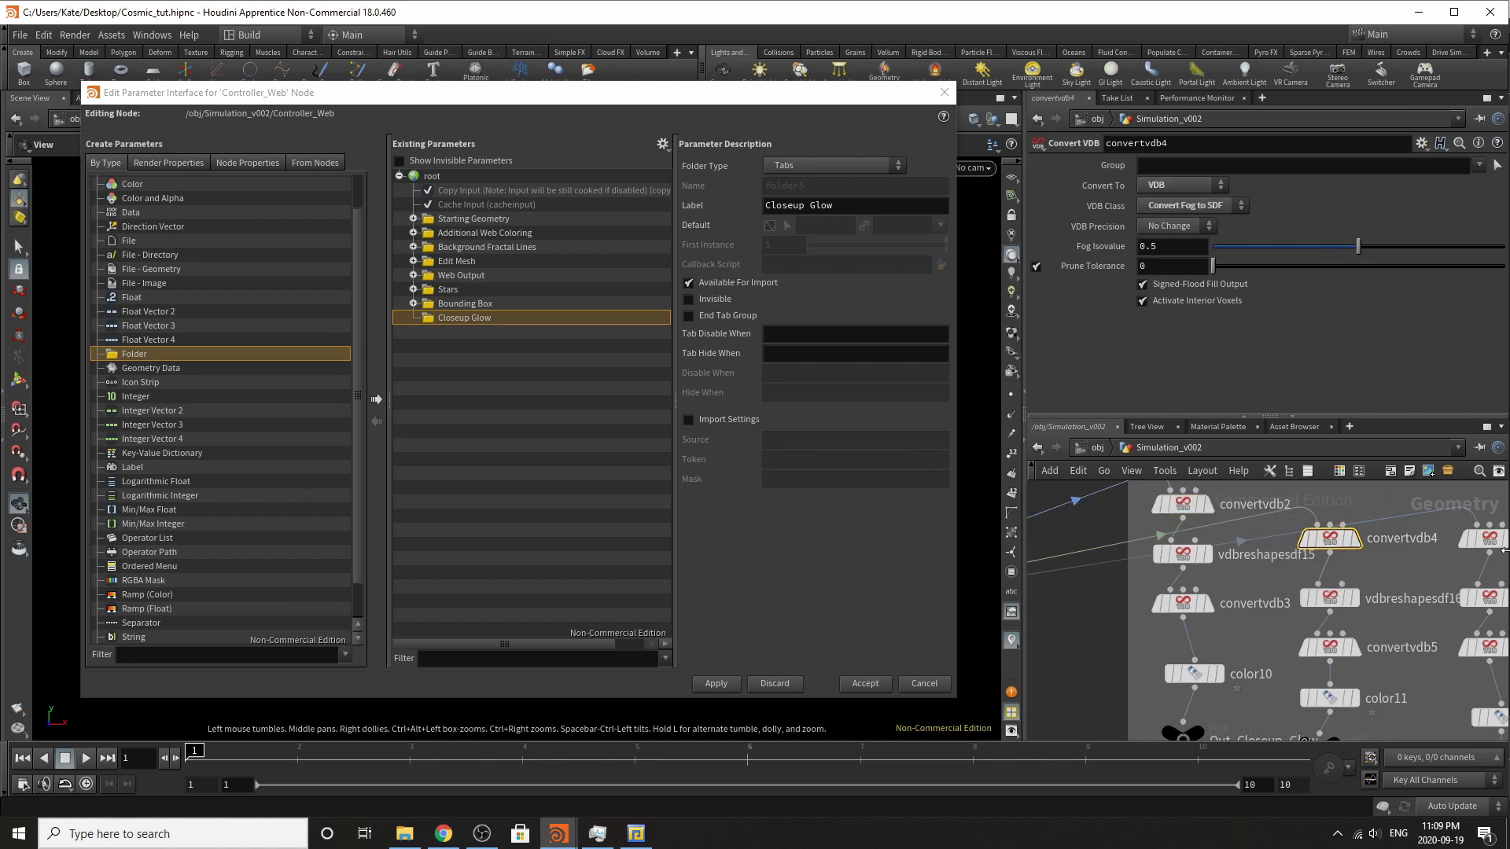
click(1497, 549)
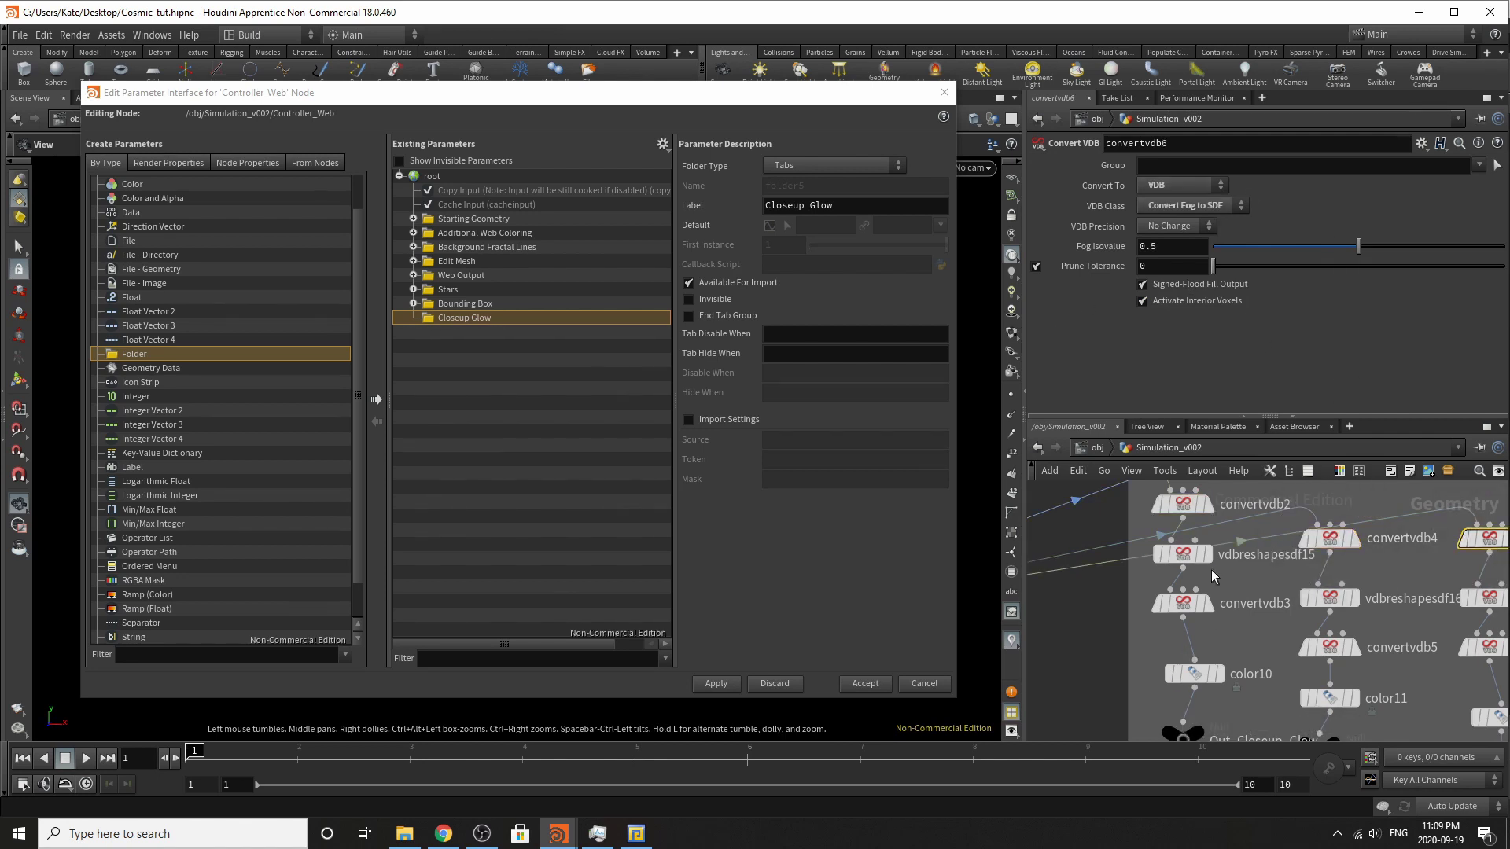
click(1183, 554)
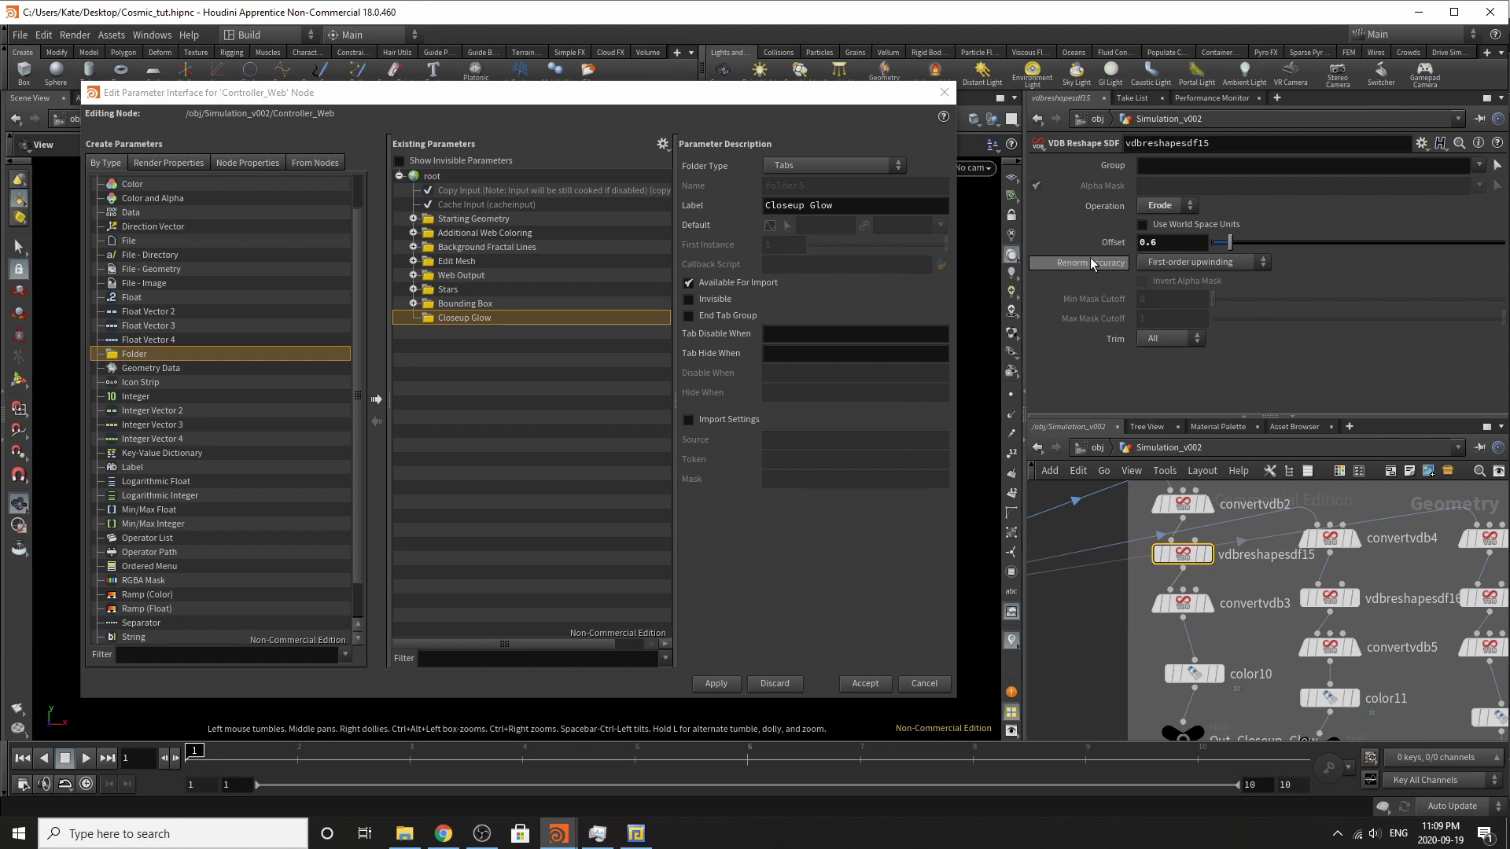
scroll(1250, 550, down, 3)
scroll(1252, 686, up, 3)
scroll(1215, 519, up, 5)
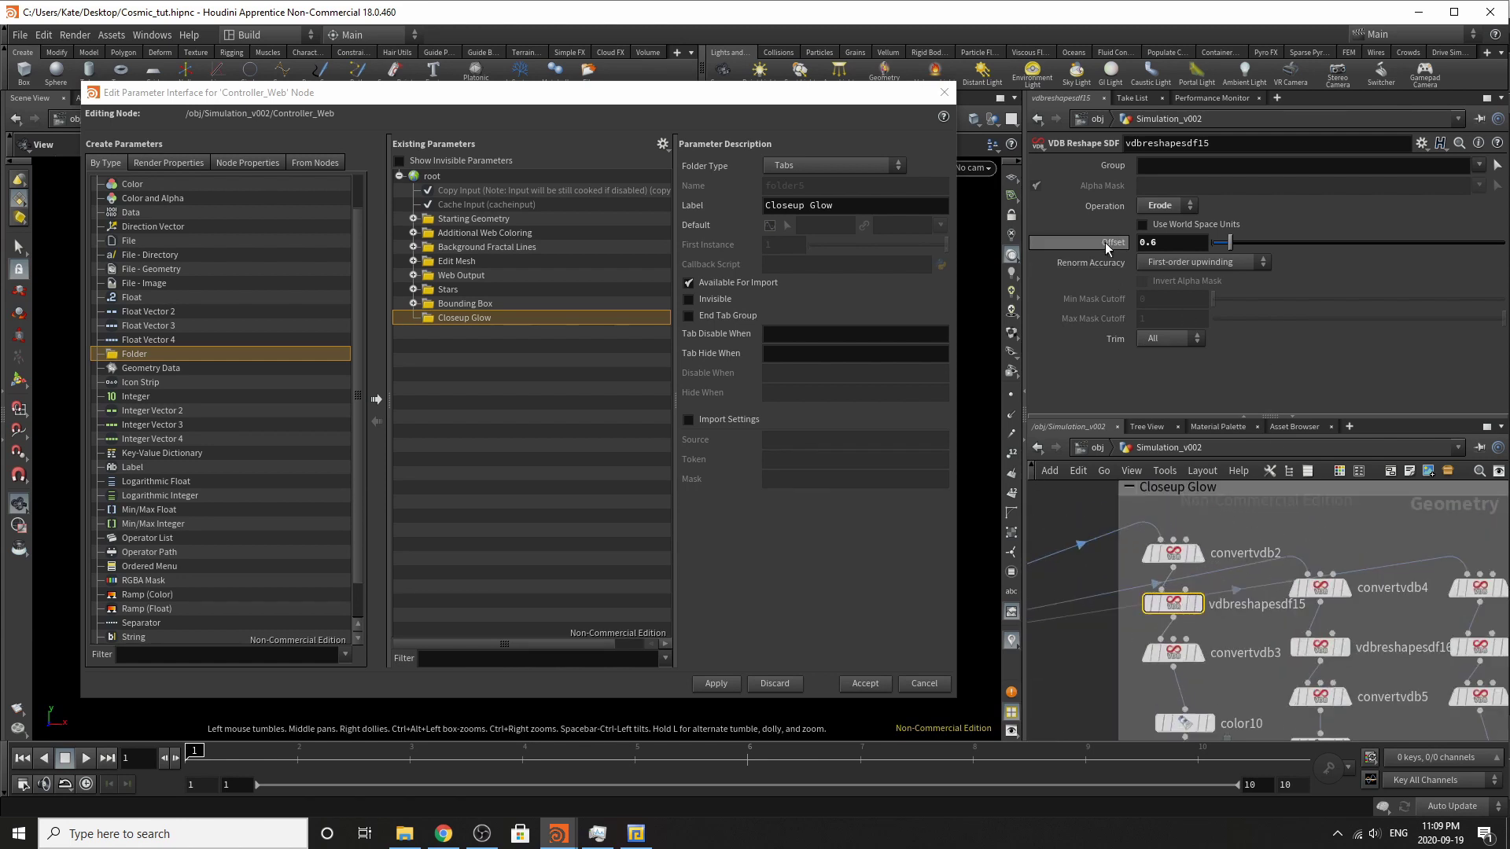
drag(1106, 242, 488, 323)
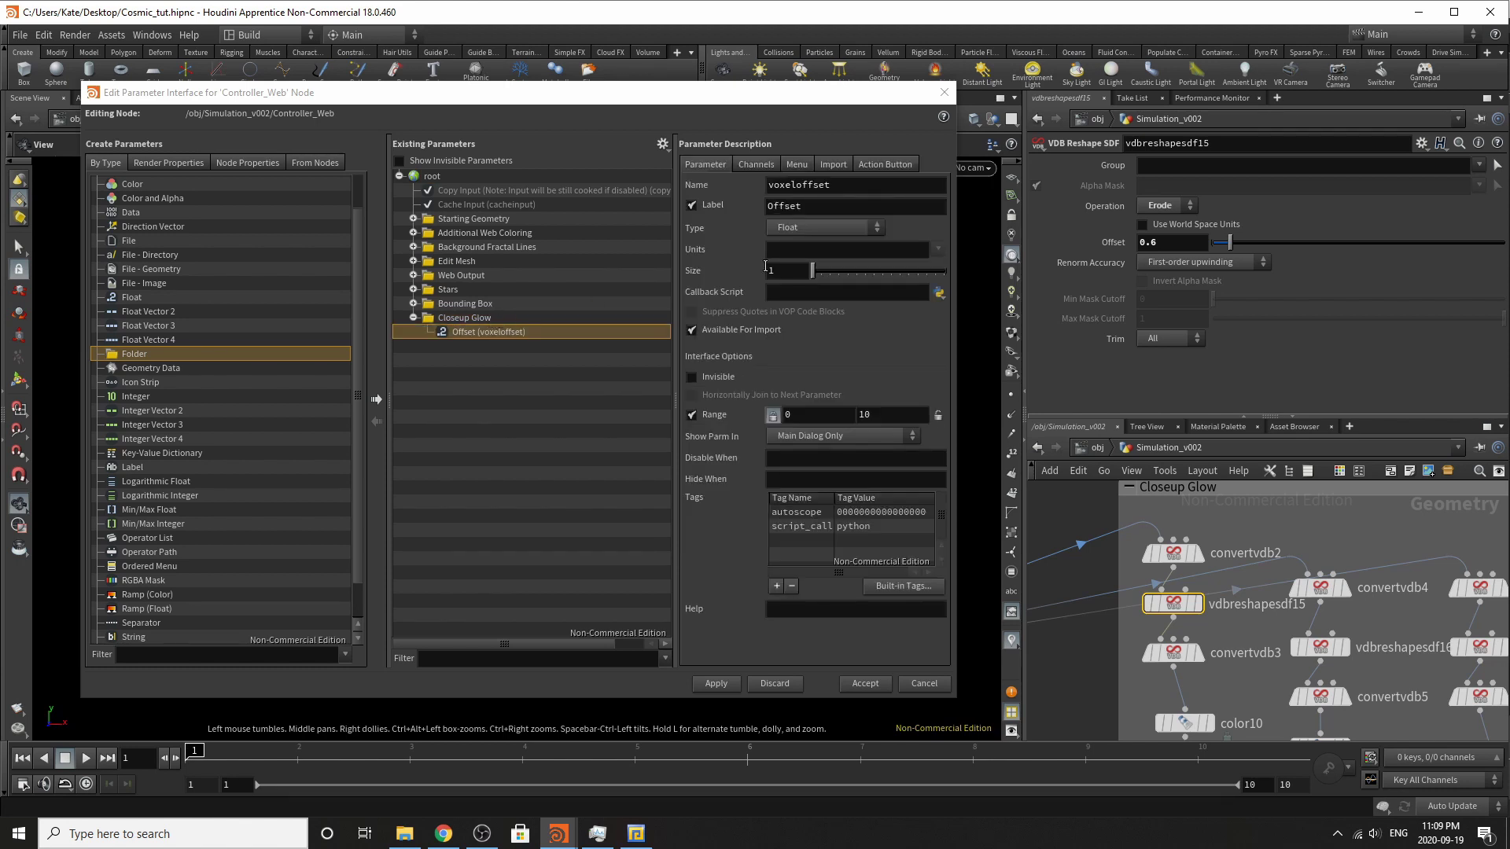
Change the label of vdbreshapesdf15's Offset parameter to "Erode Outer Glow".
text(E)
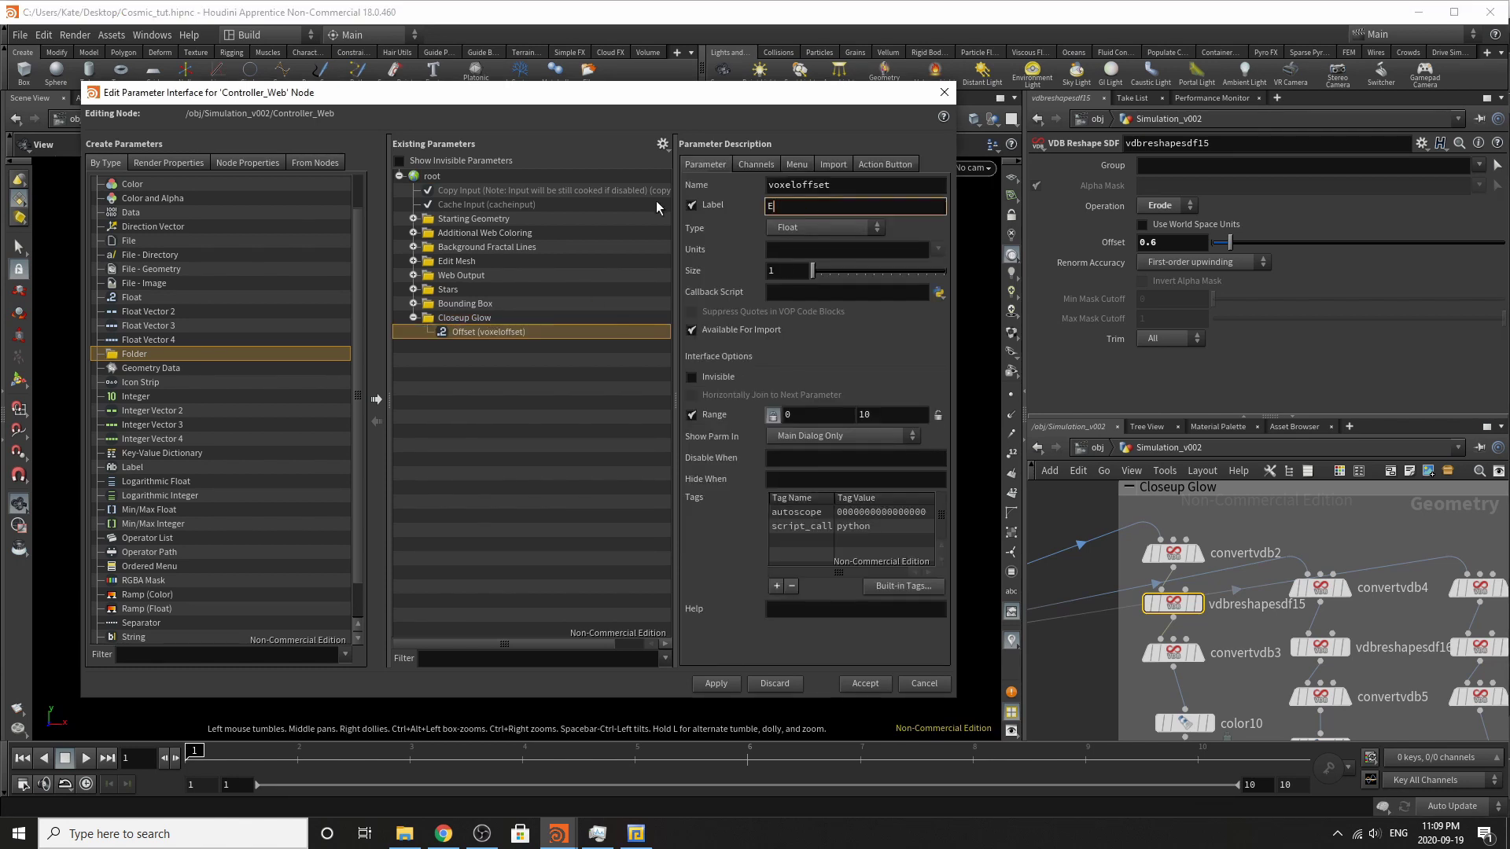
text(rode Outer Glow)
key(Return)
Add color10's Color parameter to the Closeup Glow folder and label it "Outer Color".
middle_drag(1211, 708, 1231, 545)
click(1210, 559)
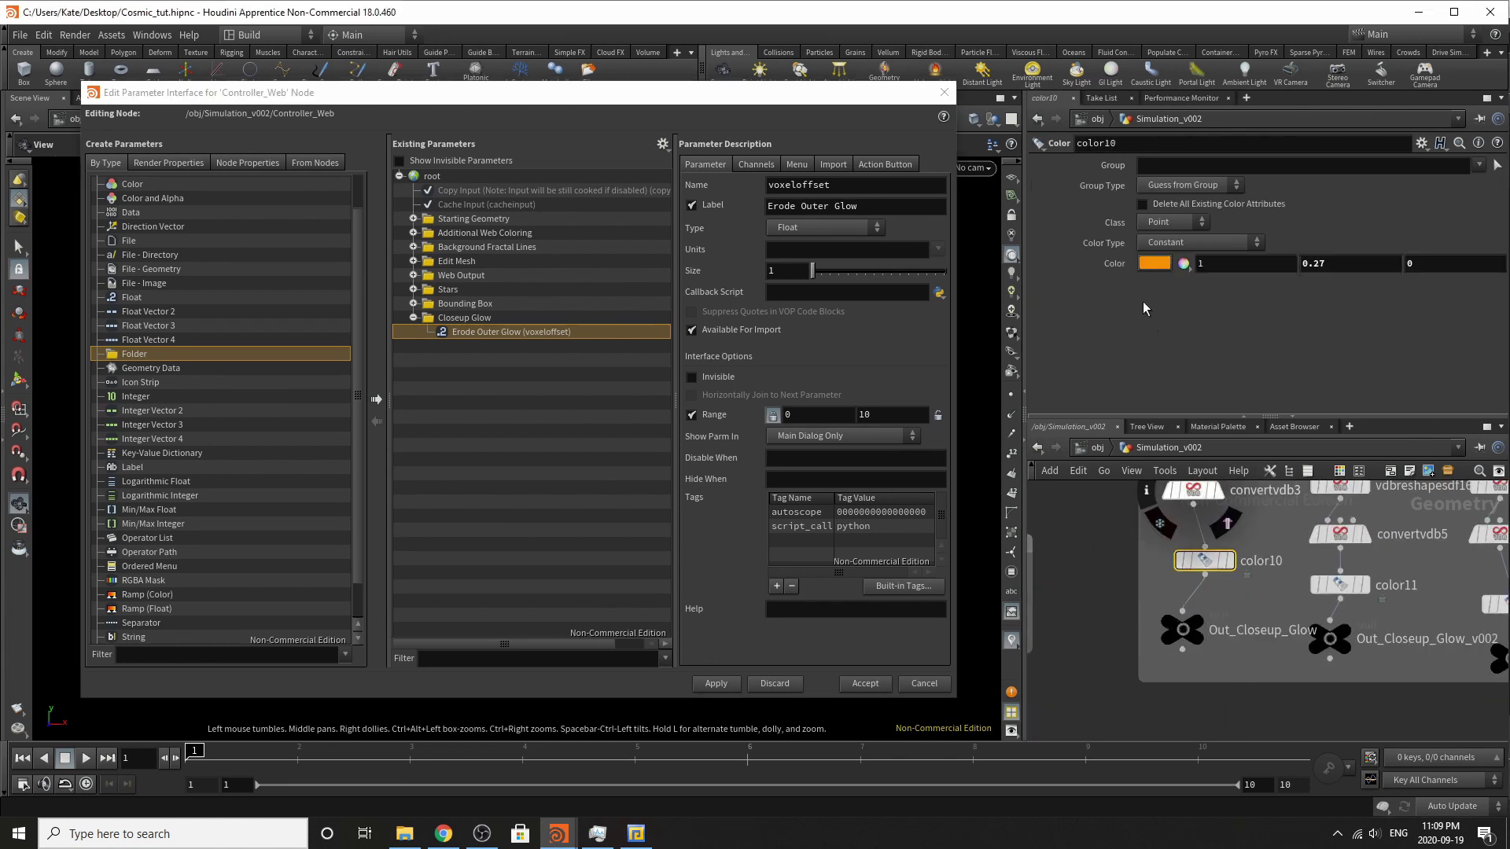
drag(1115, 263, 496, 323)
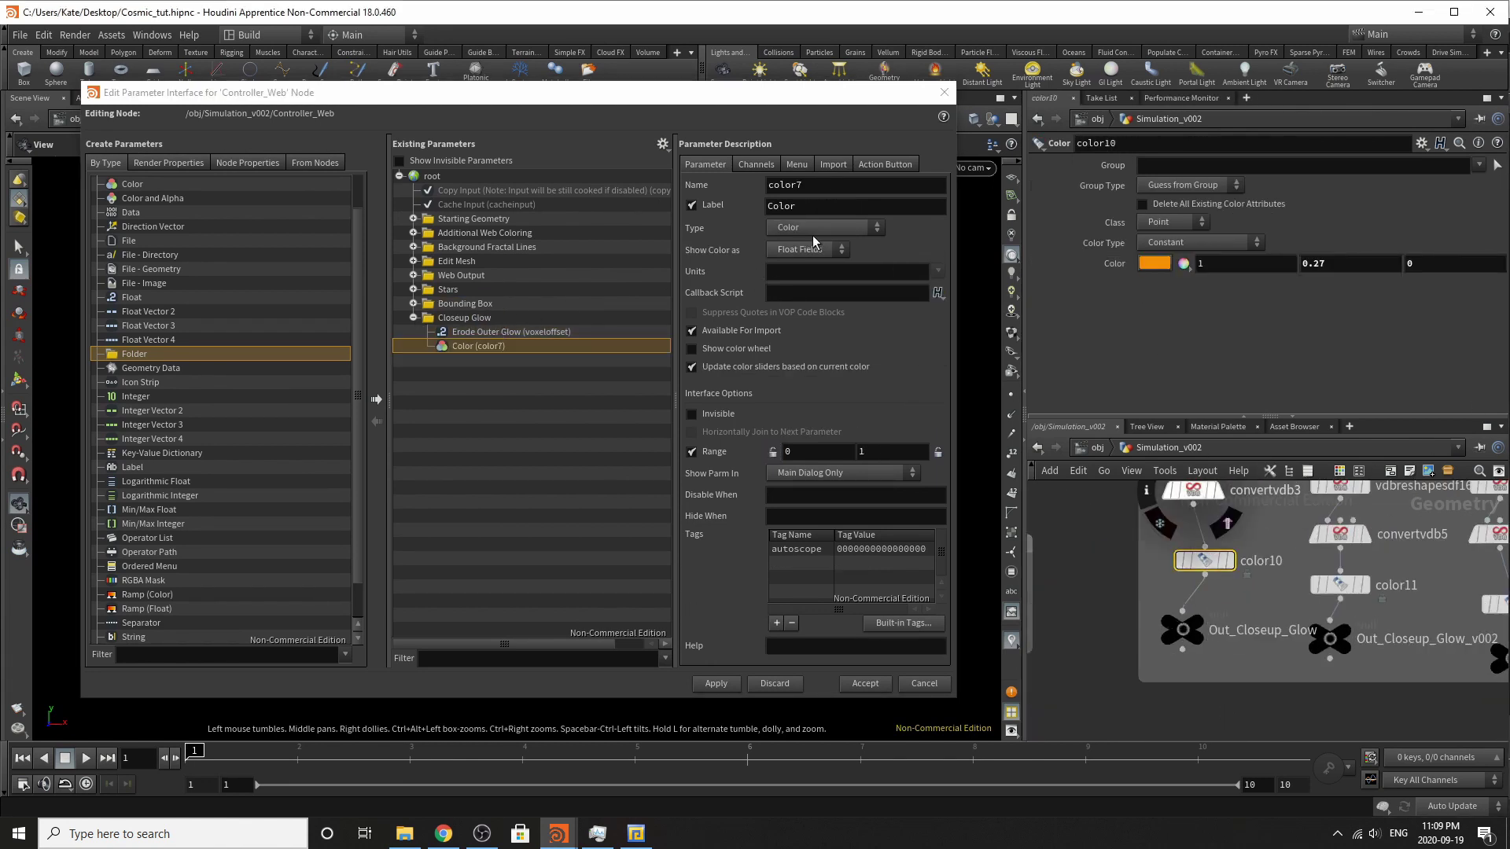
click(767, 208)
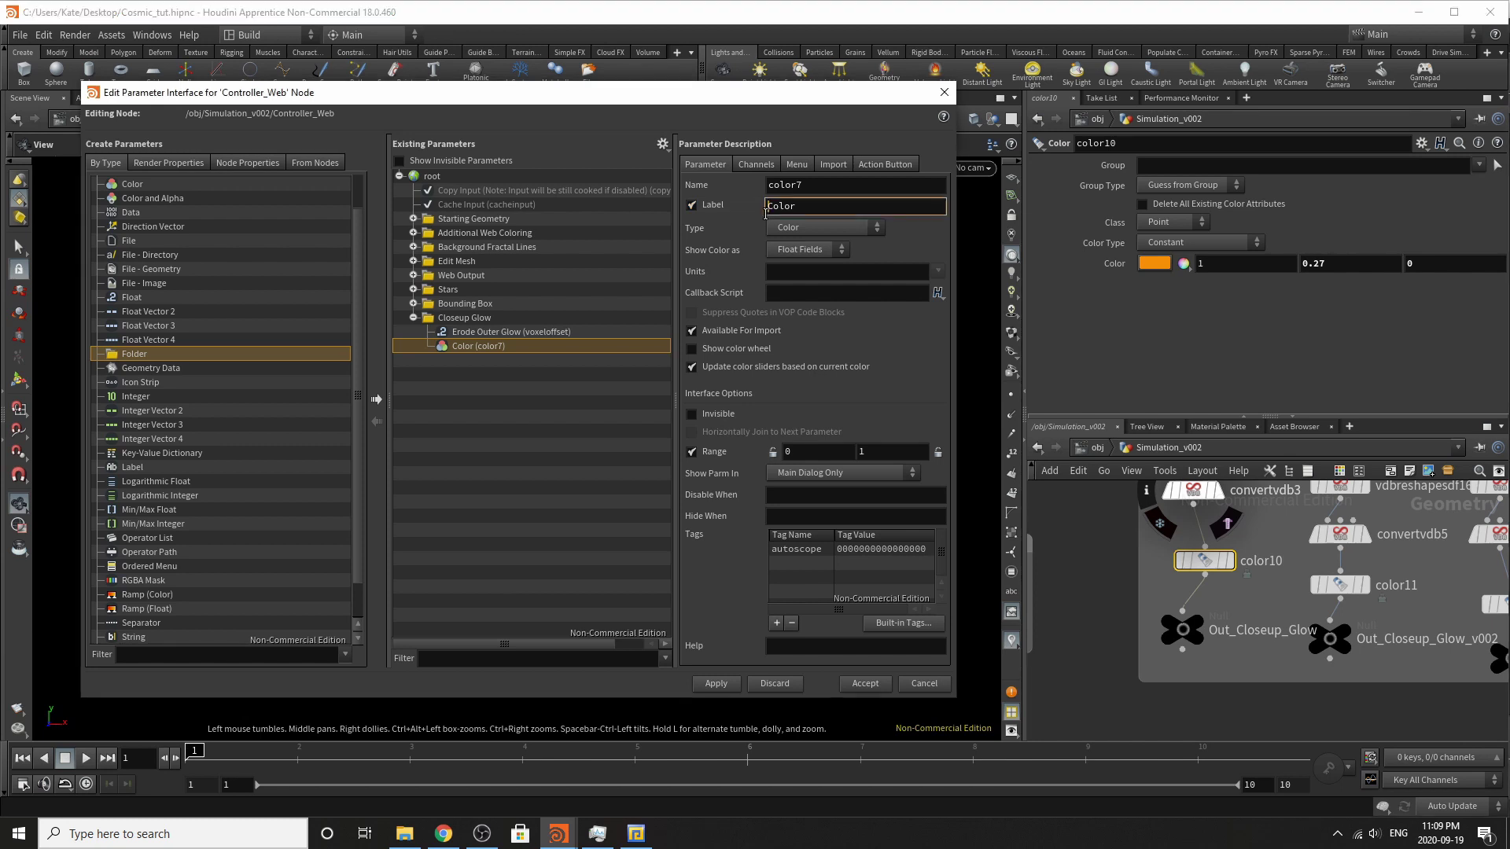
text(Outer)
key(Return)
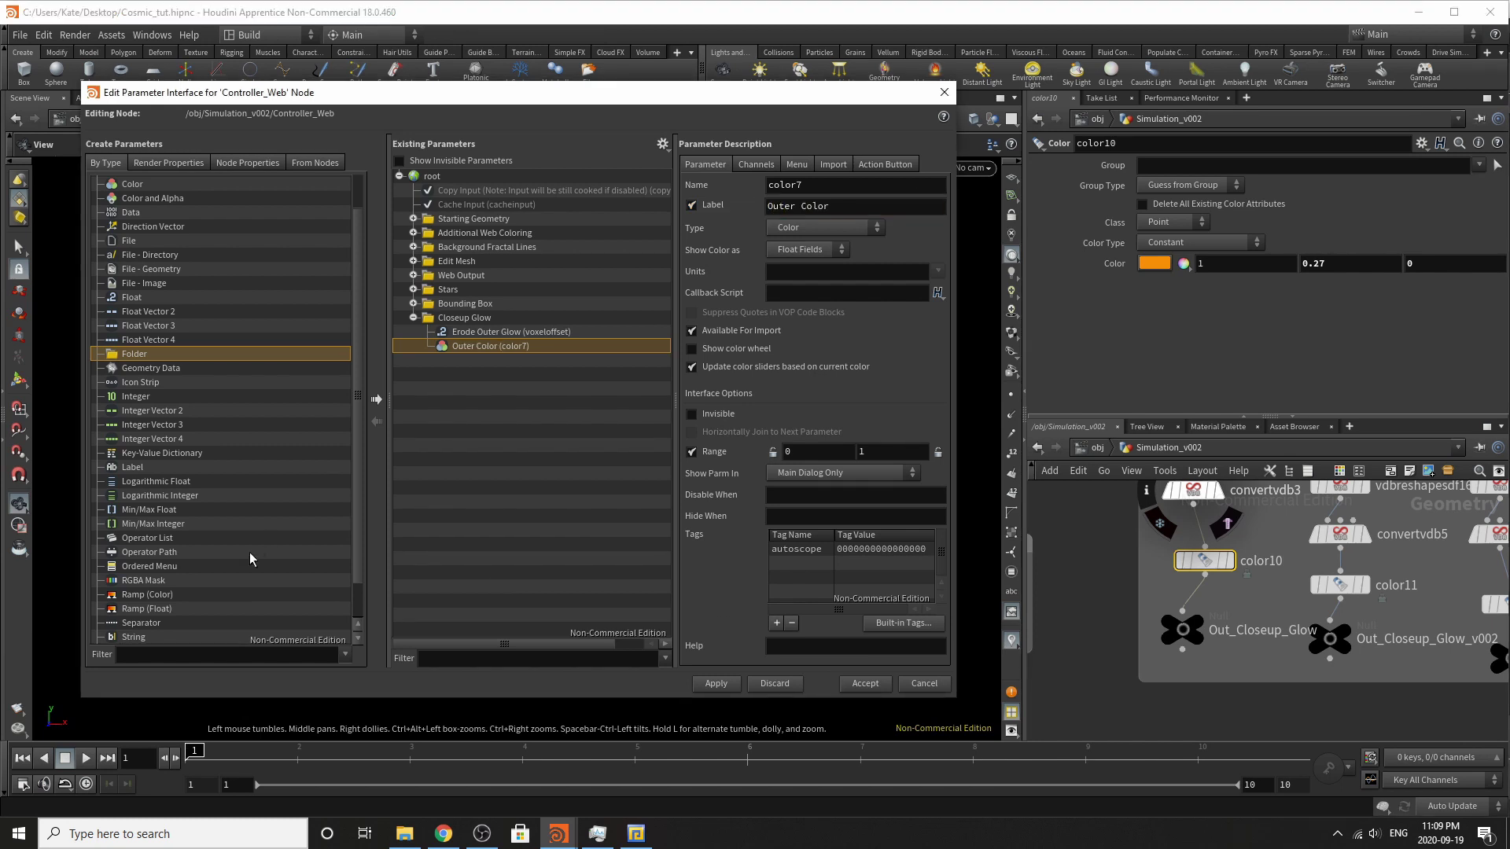
Add a separator below Outer Color in the Closeup Glow folder, followed by vdbreshapesdf16's Offset parameter.
scroll(173, 593, down, 1)
drag(142, 582, 497, 346)
scroll(1197, 634, down, 4)
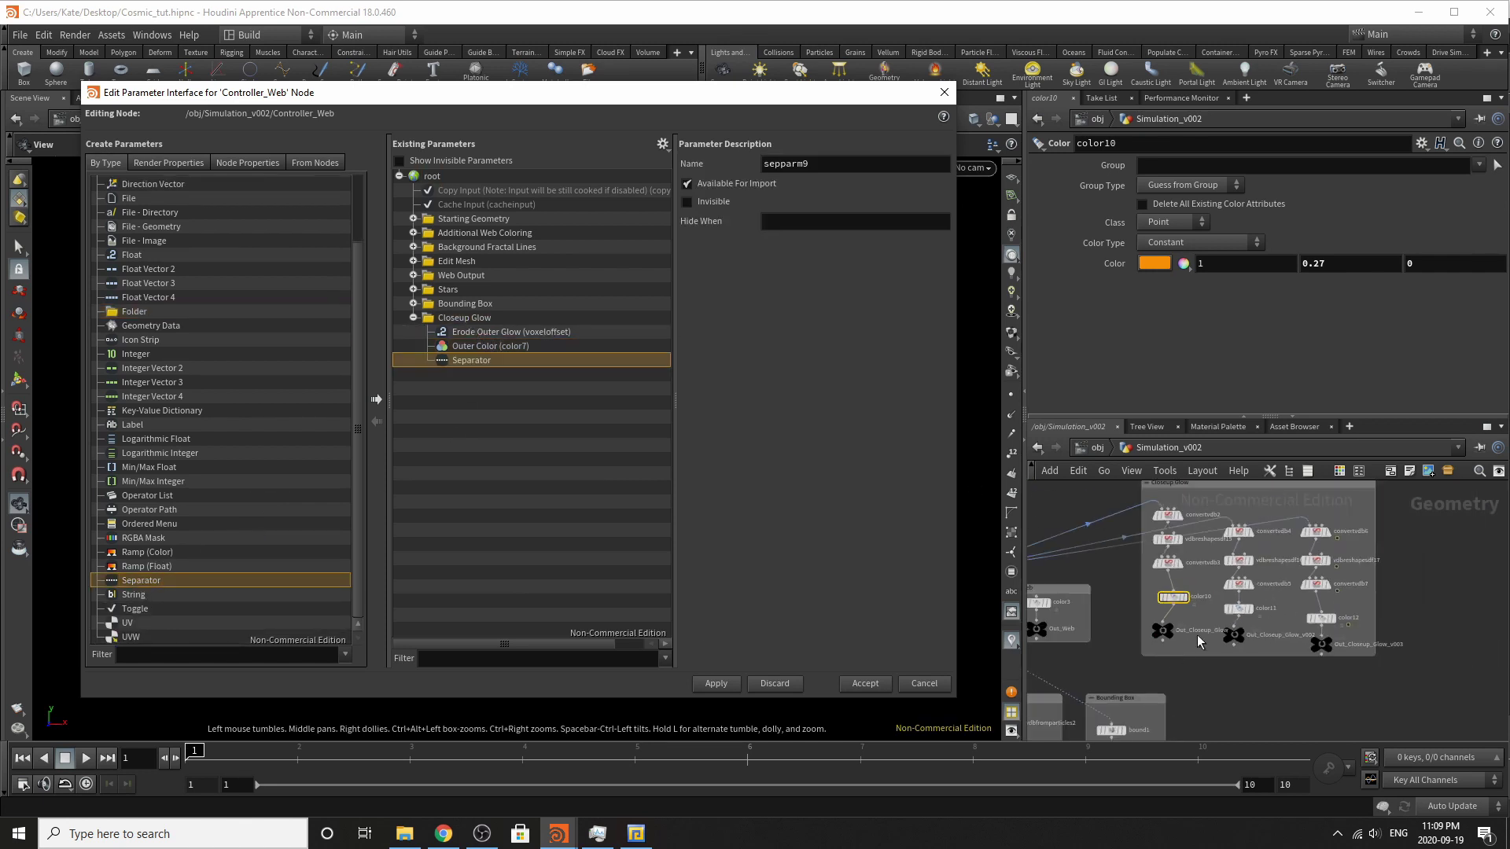
scroll(1197, 634, up, 4)
click(1219, 597)
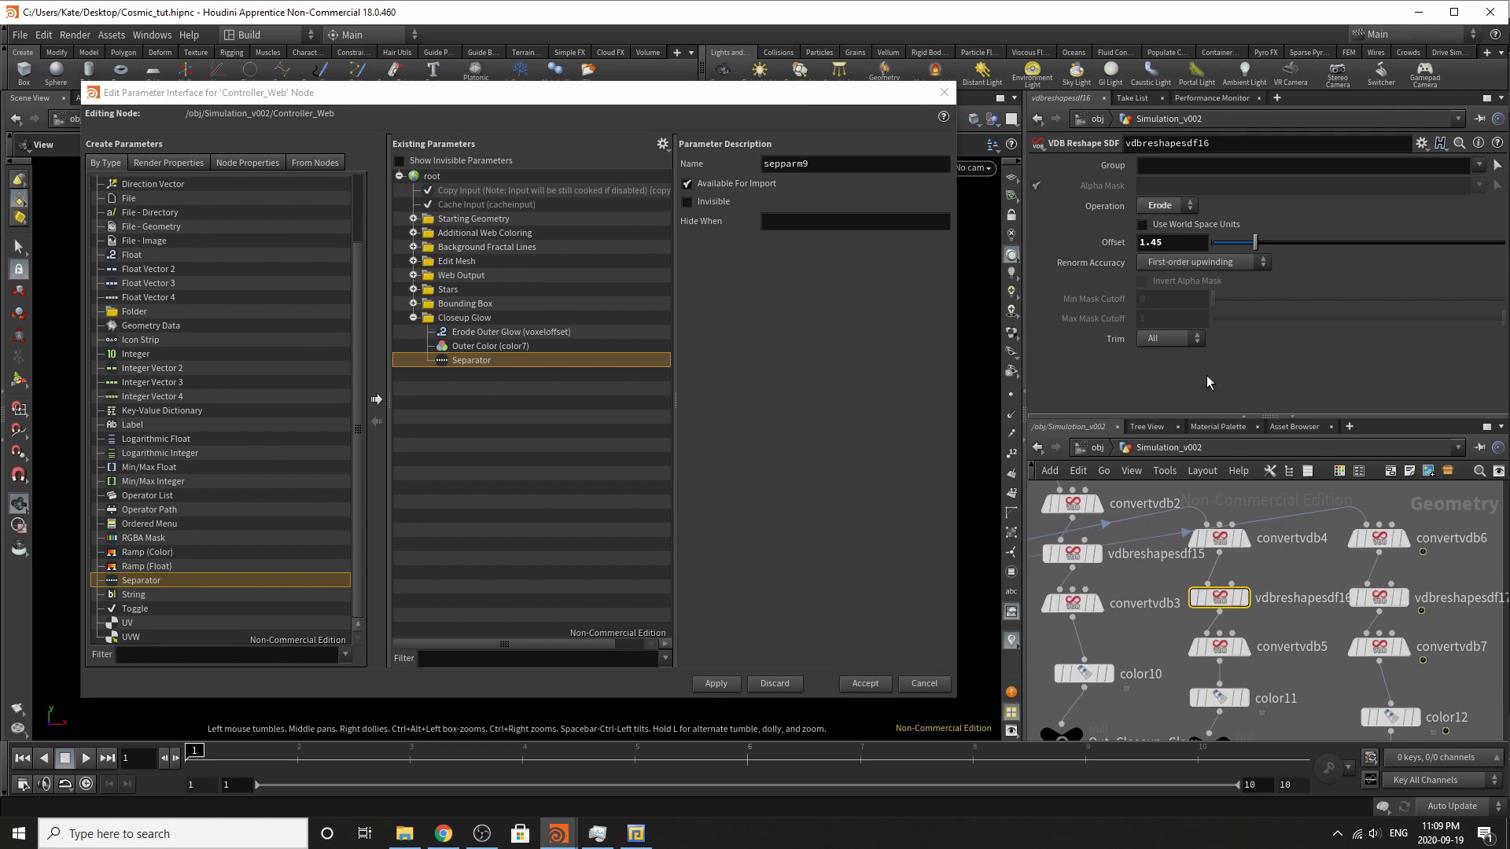
drag(1112, 243, 491, 320)
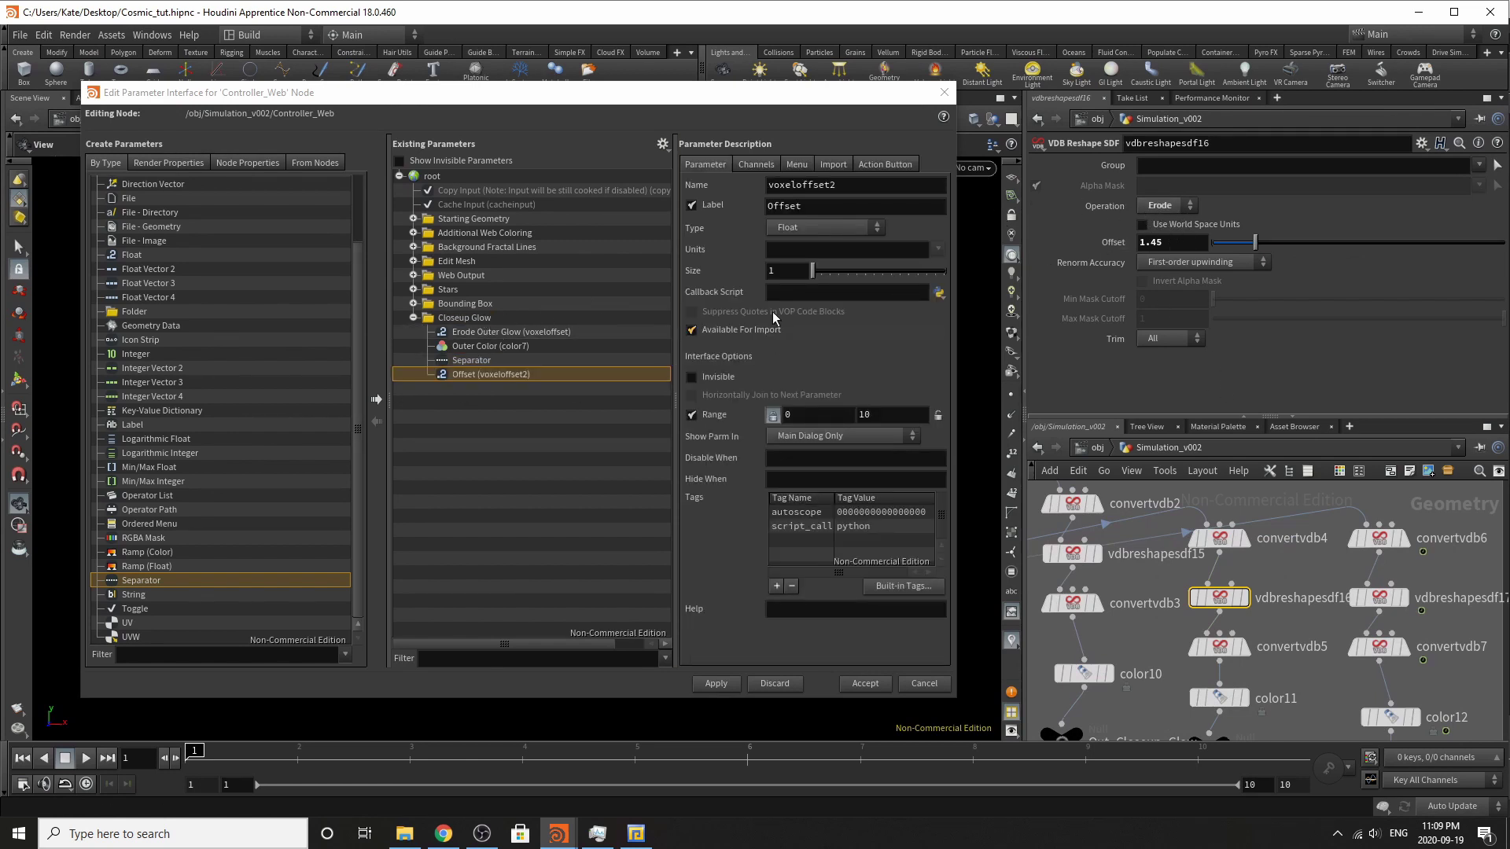
Change the label of vdbreshapesdf16's Offset parameter to "Erode Middle Glow".
click(602, 198)
text(Erode Middle Glow)
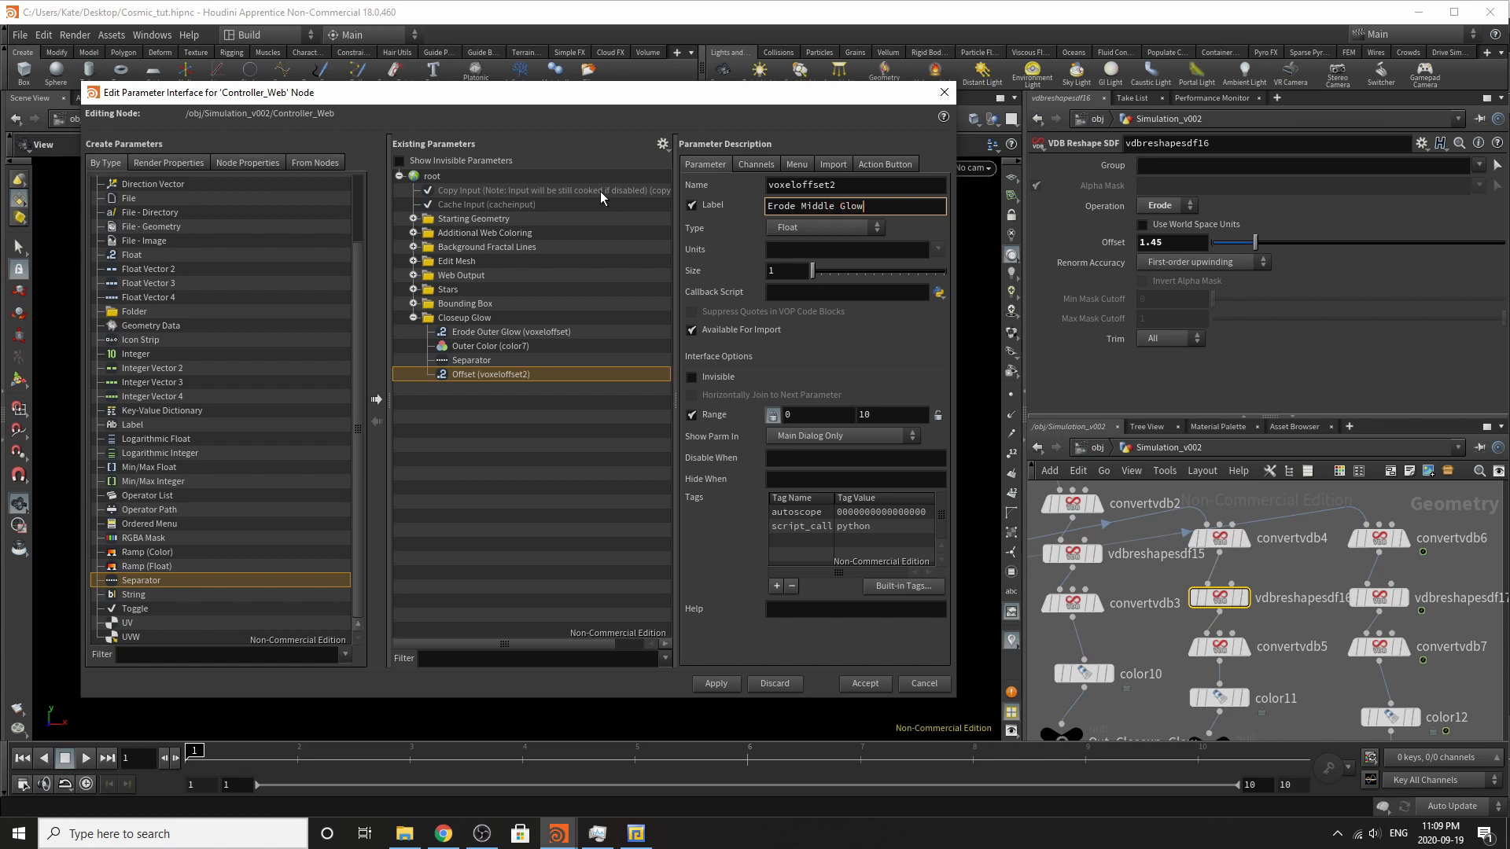
key(Return)
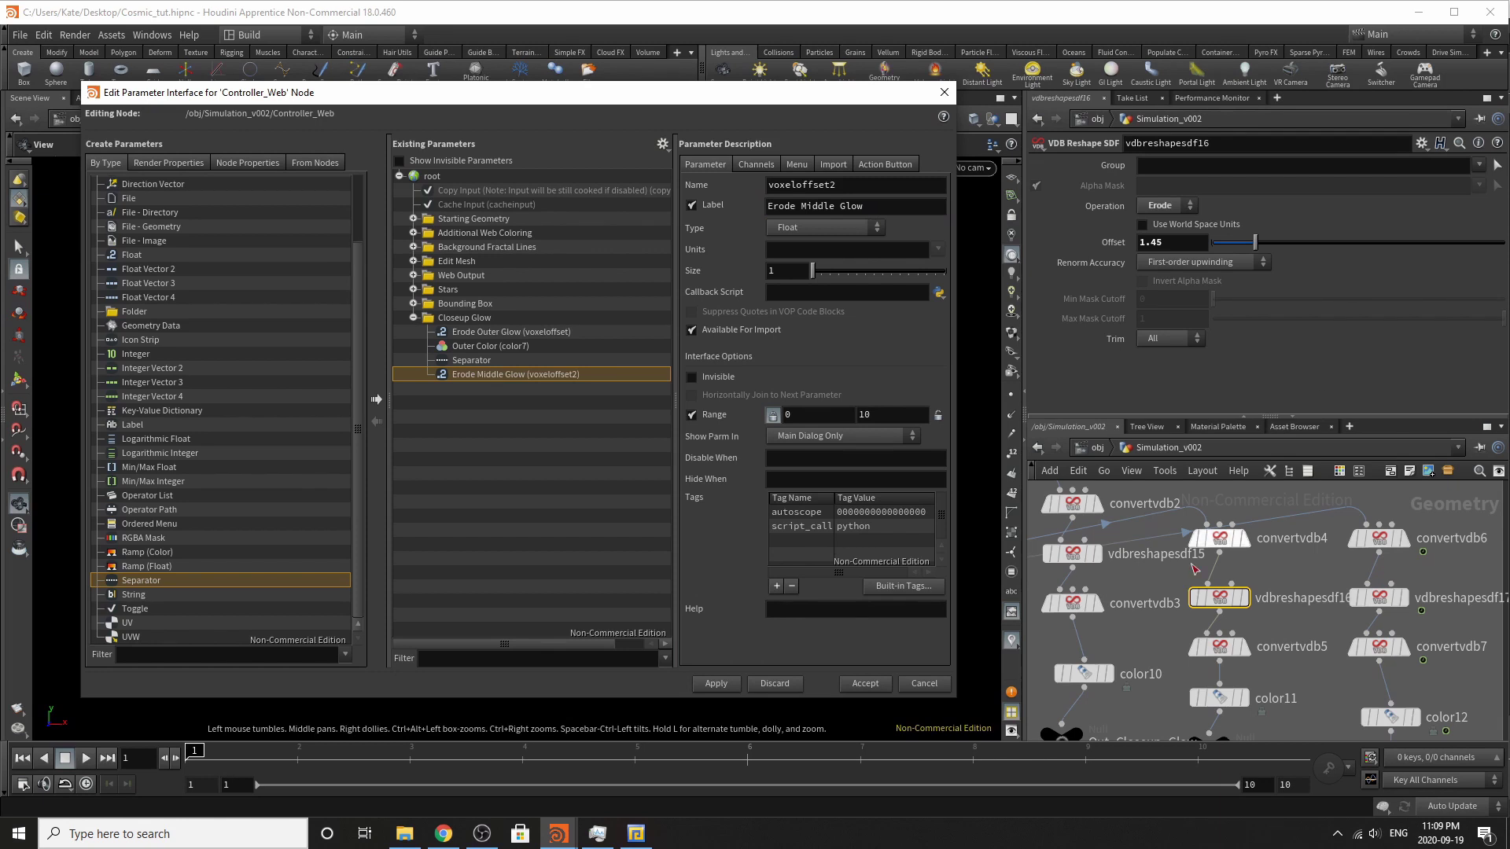
Add color11's Color parameter below Erode Middle Glow and label it "Middle Color".
scroll(1190, 595, down, 3)
scroll(1194, 649, up, 3)
click(1219, 647)
click(1220, 654)
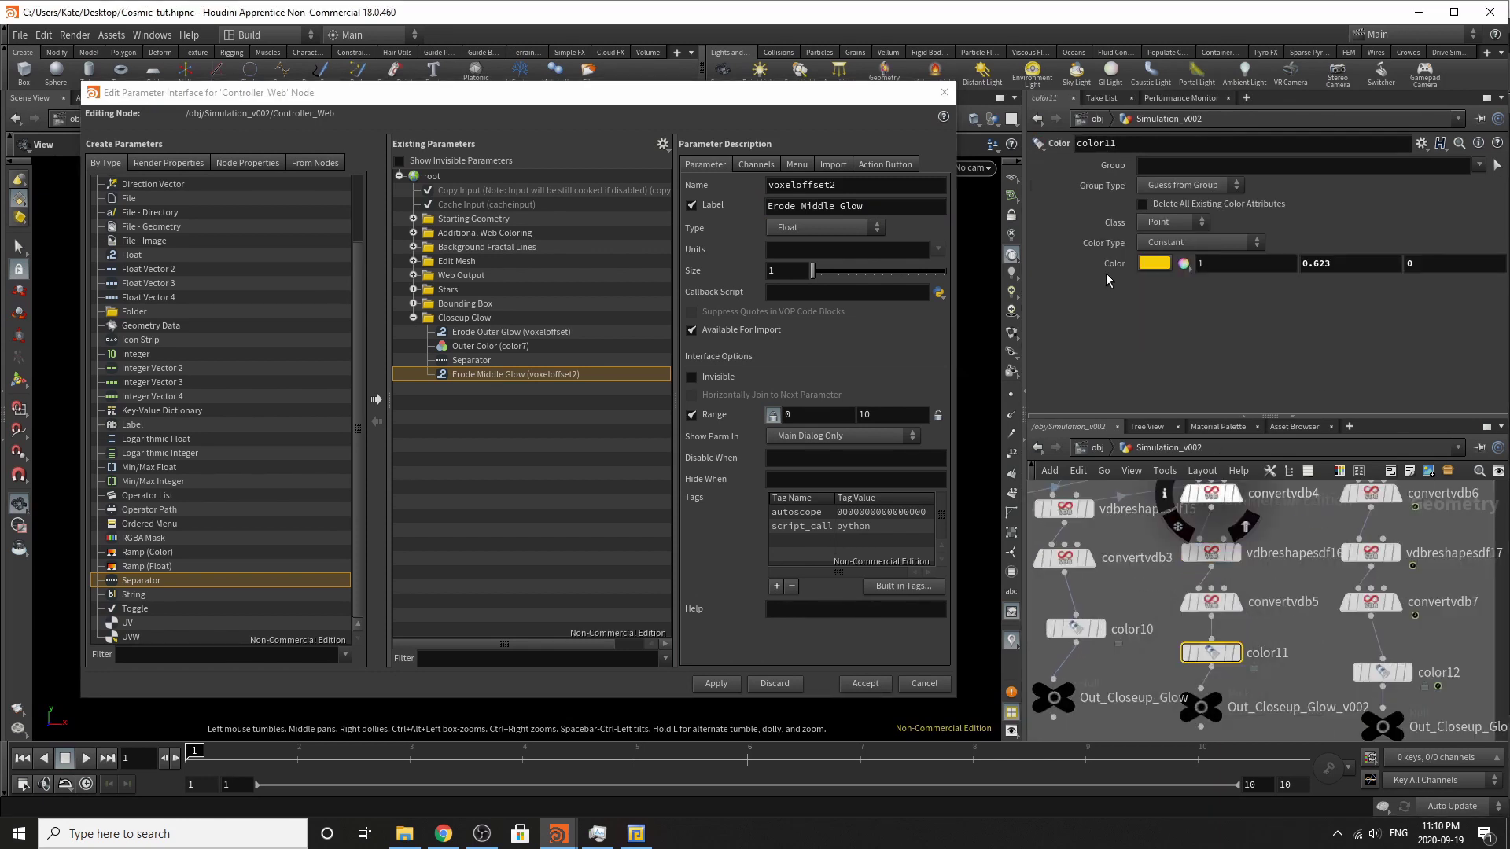
drag(1106, 272, 476, 350)
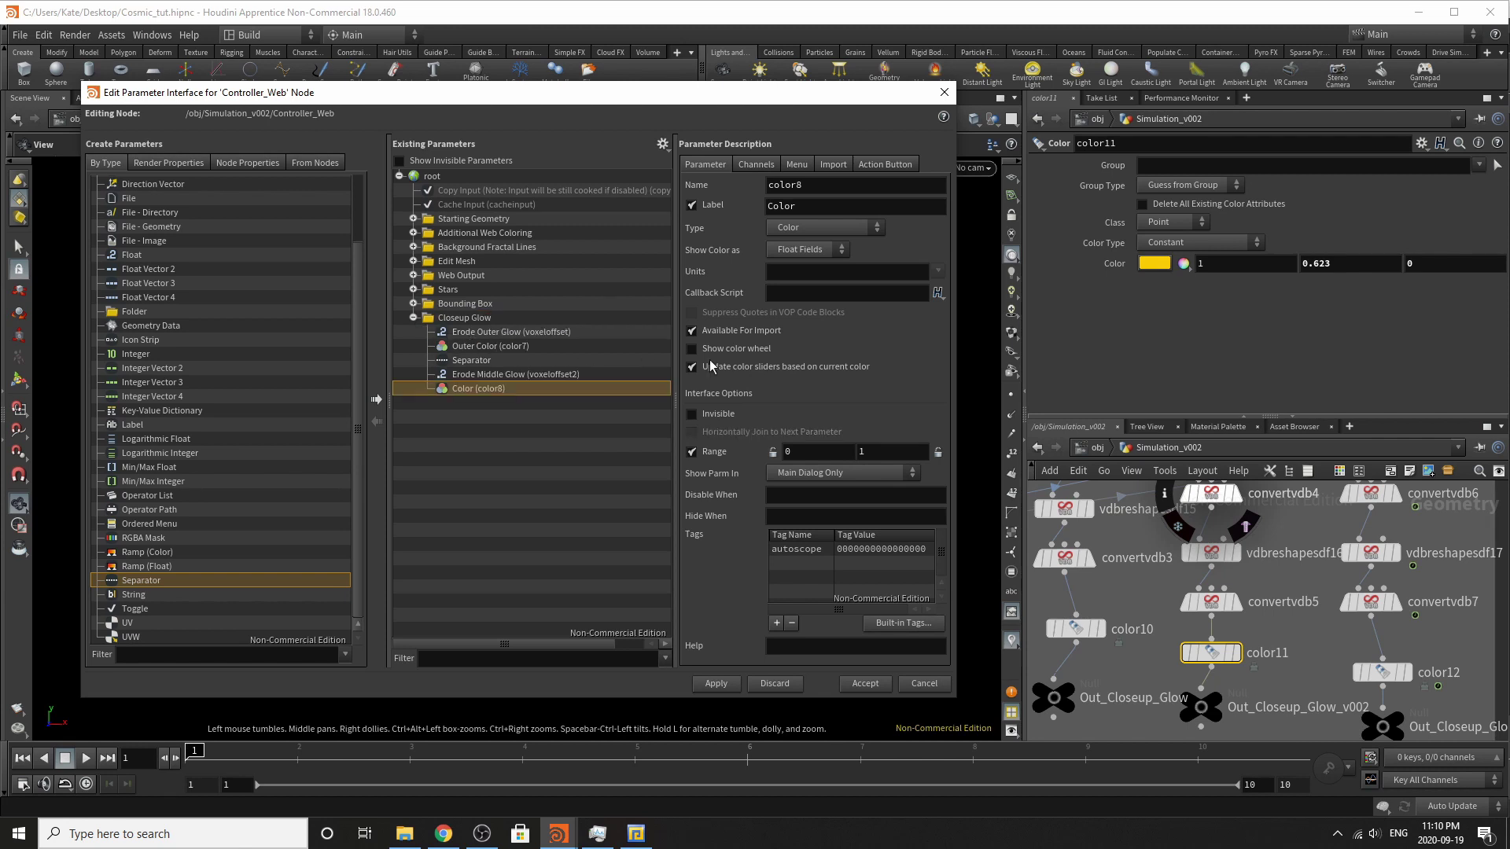
click(766, 206)
text(Middle)
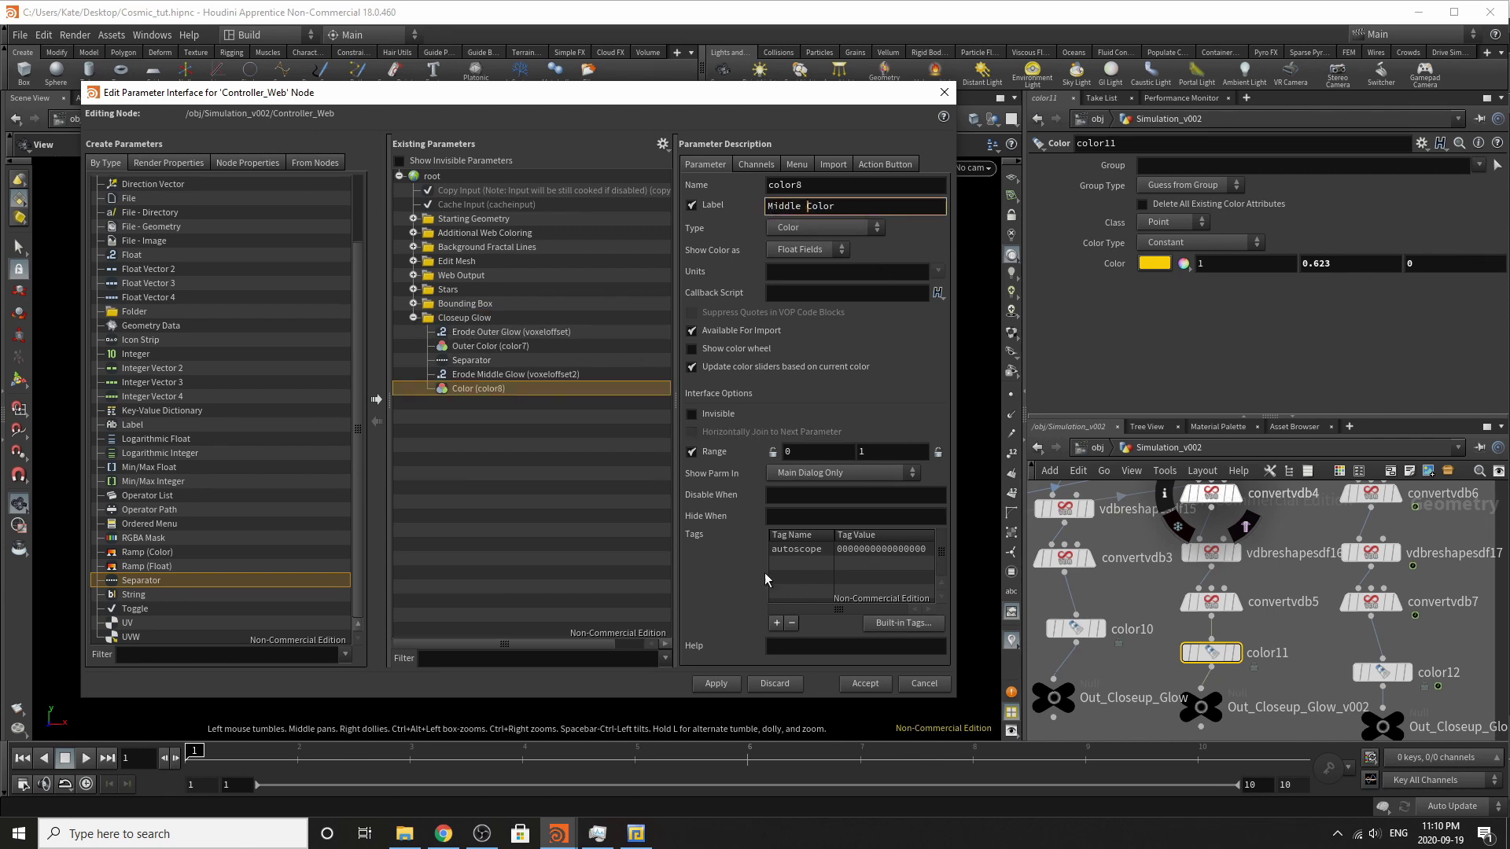
key(Return)
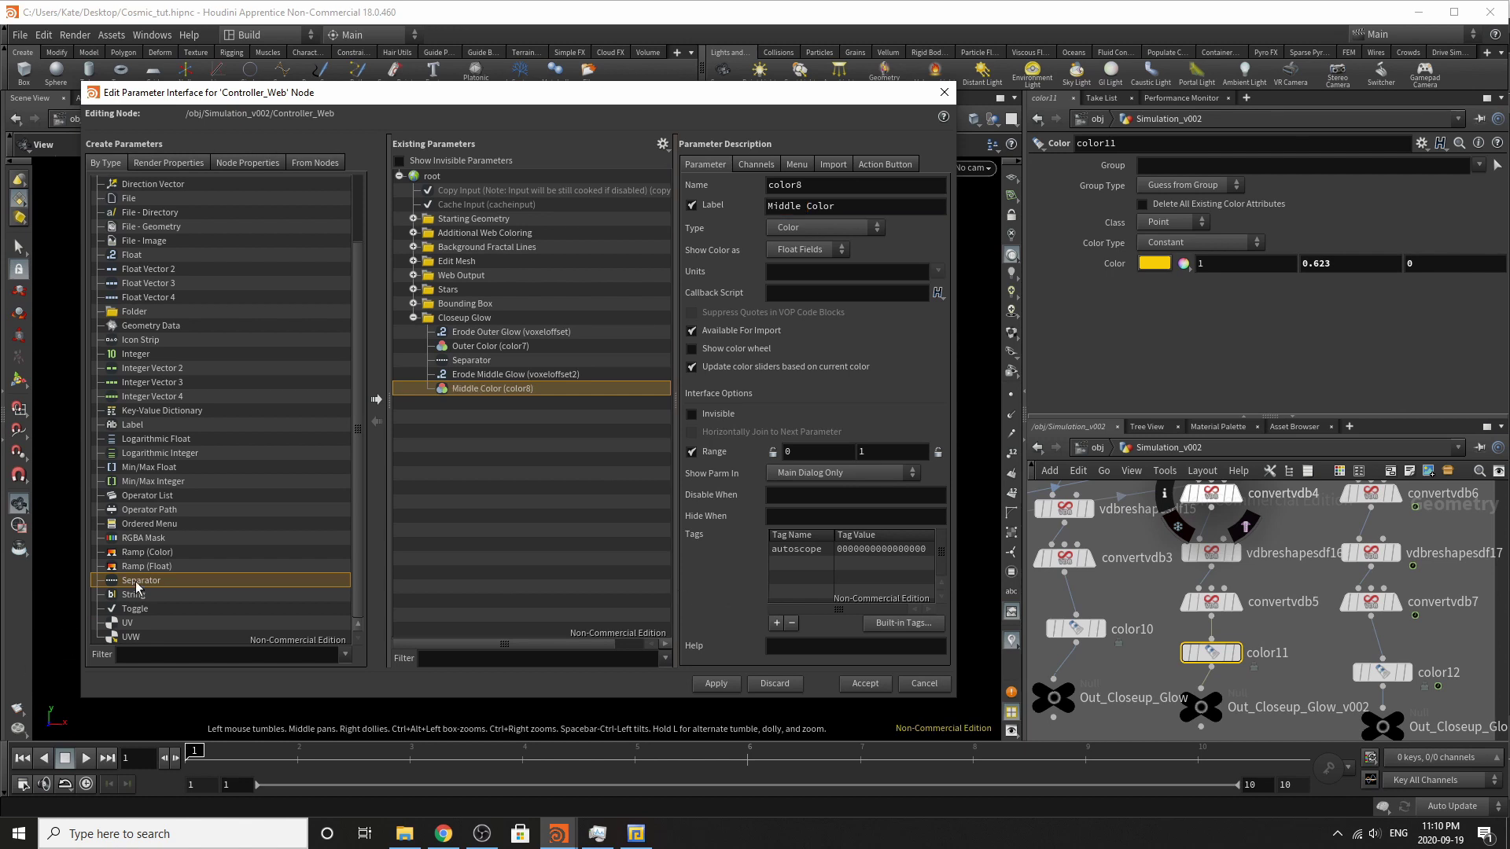
Add a separator below Middle Color in the Closeup Glow folder, followed by vdbreshapesdf17's Offset parameter.
drag(140, 580, 475, 347)
scroll(1408, 641, down, 3)
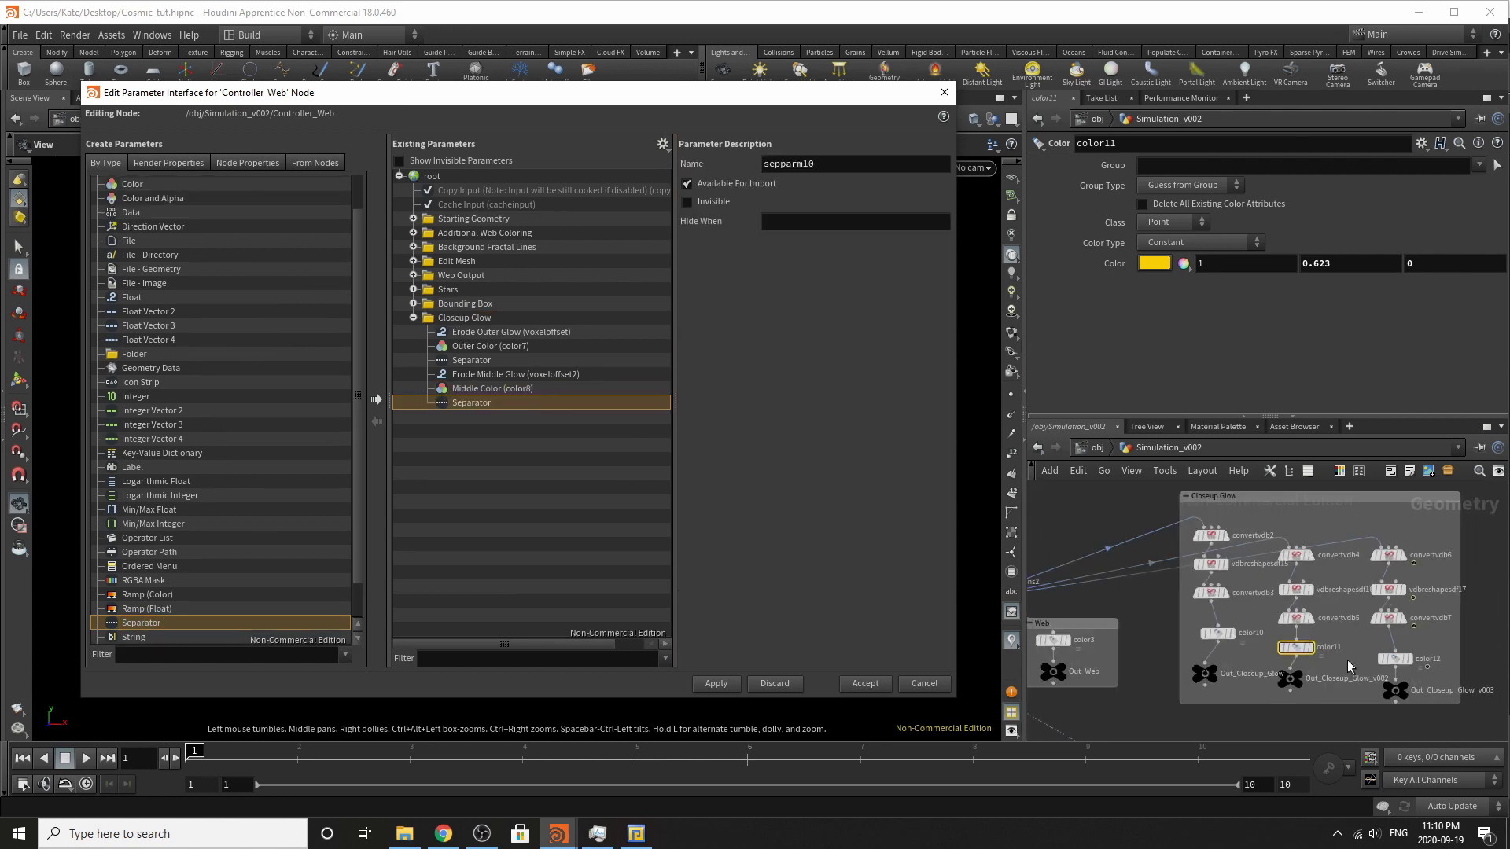
scroll(1423, 555, up, 3)
click(1362, 611)
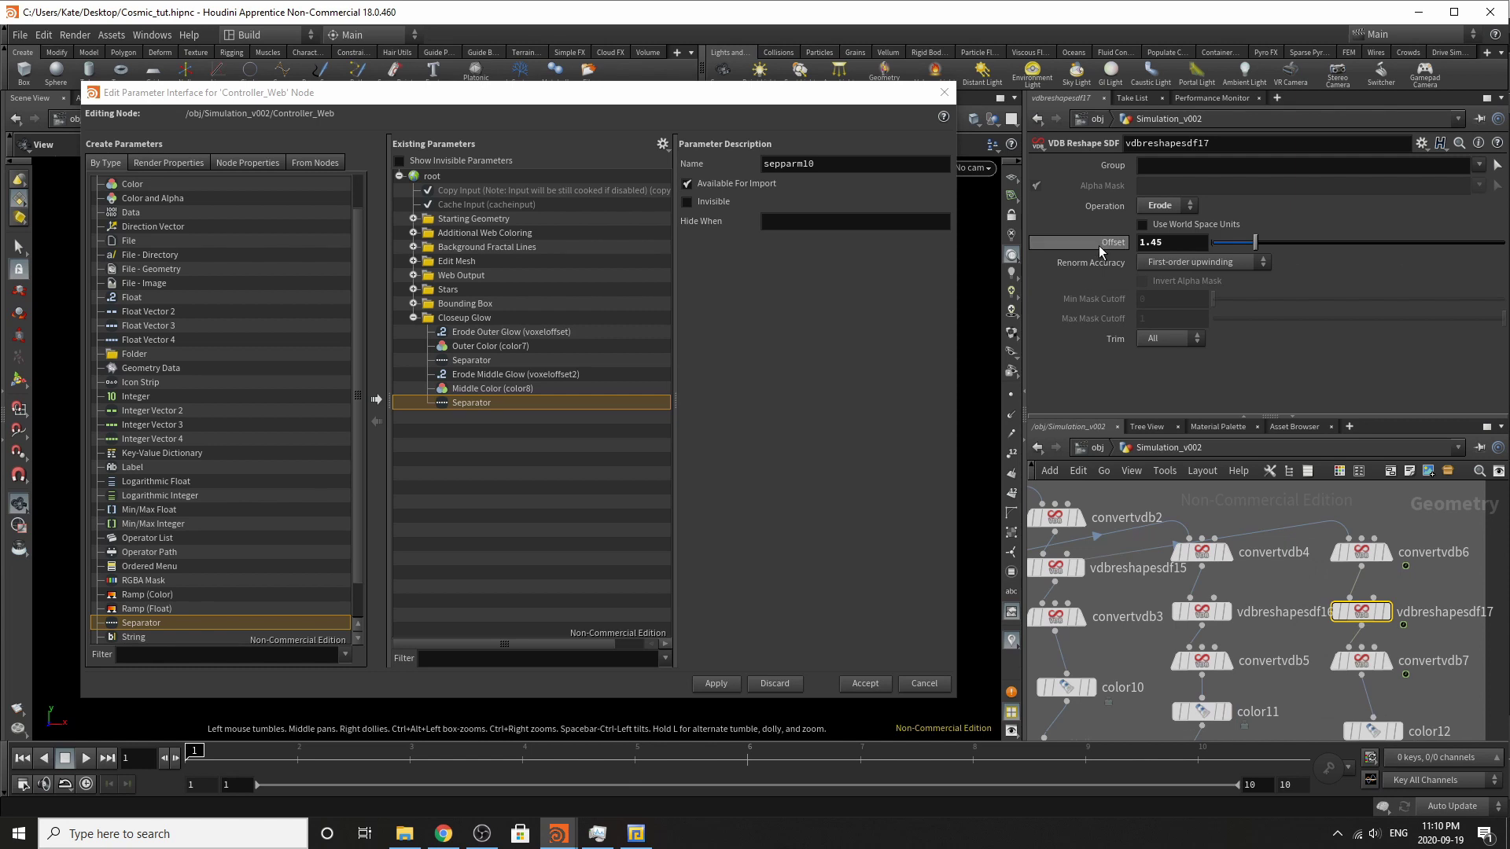
drag(1098, 245, 493, 318)
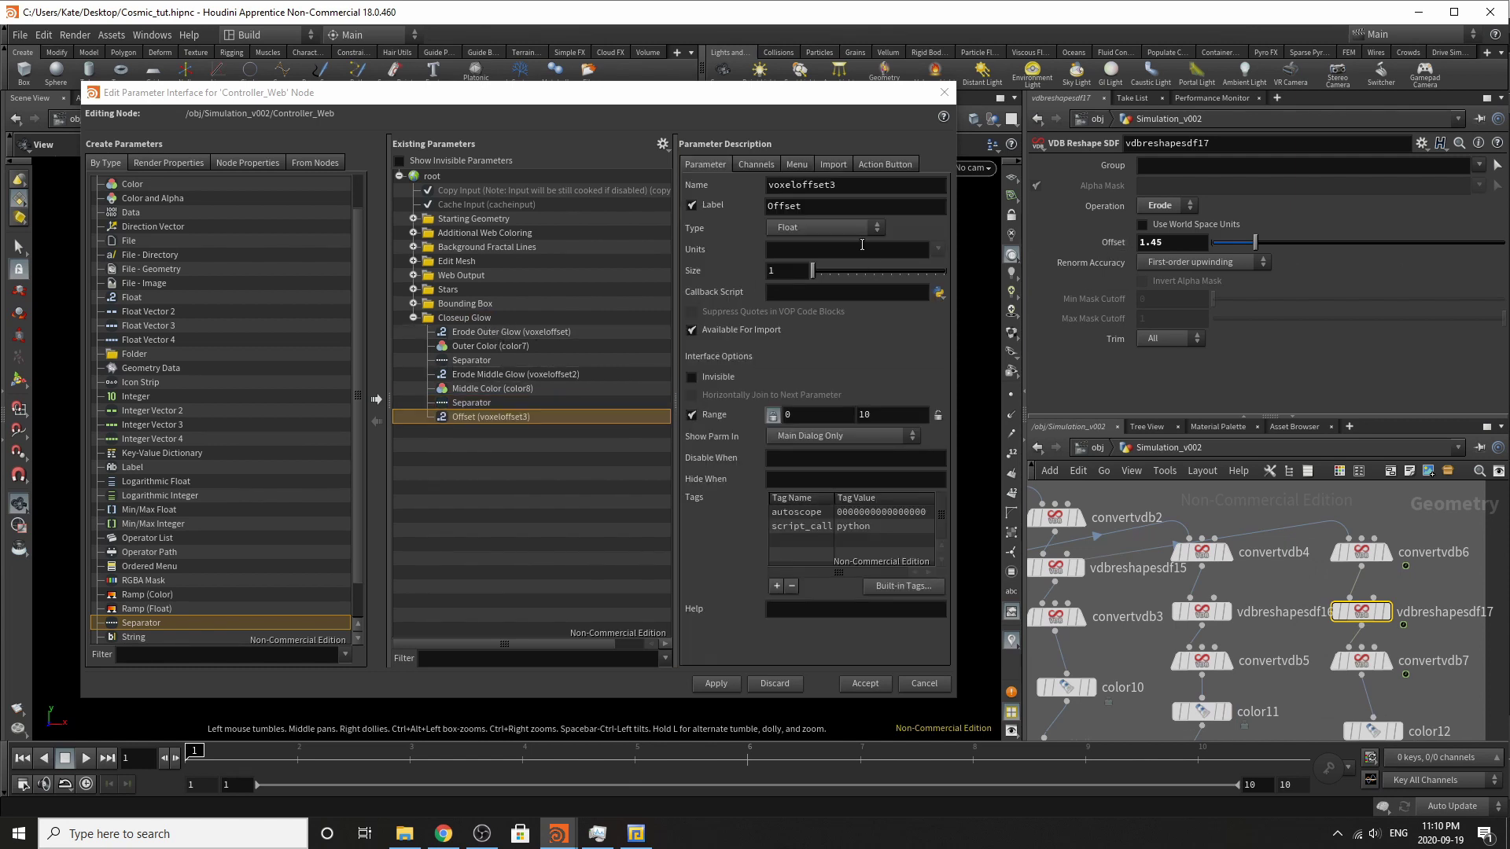
Change the label of vdbreshapesdf17's Offset parameter to "Erode Inner Glow".
double_click(802, 206)
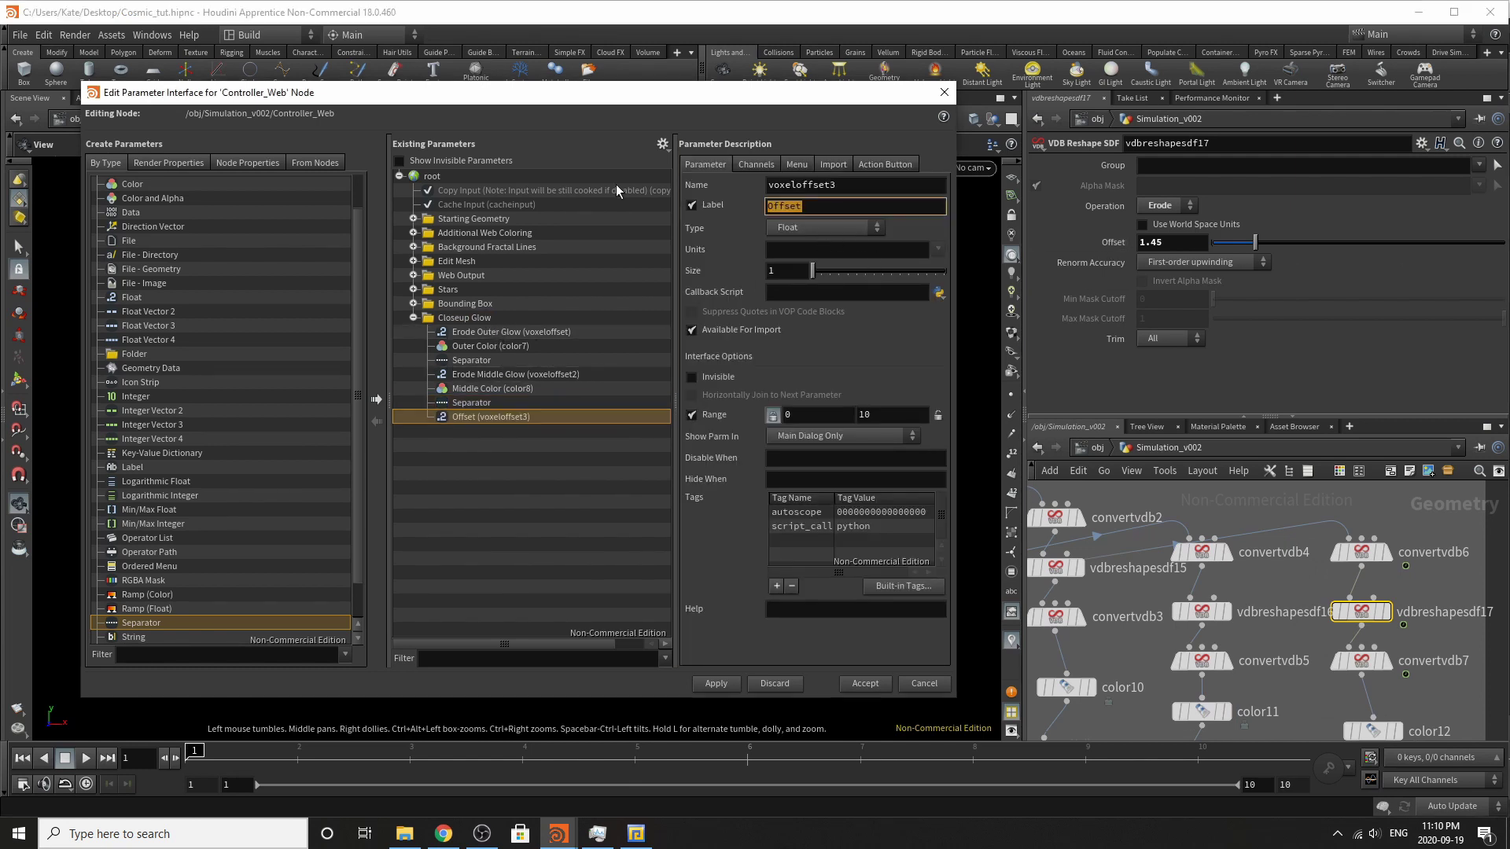
text(Erode Inner Glow)
key(Return)
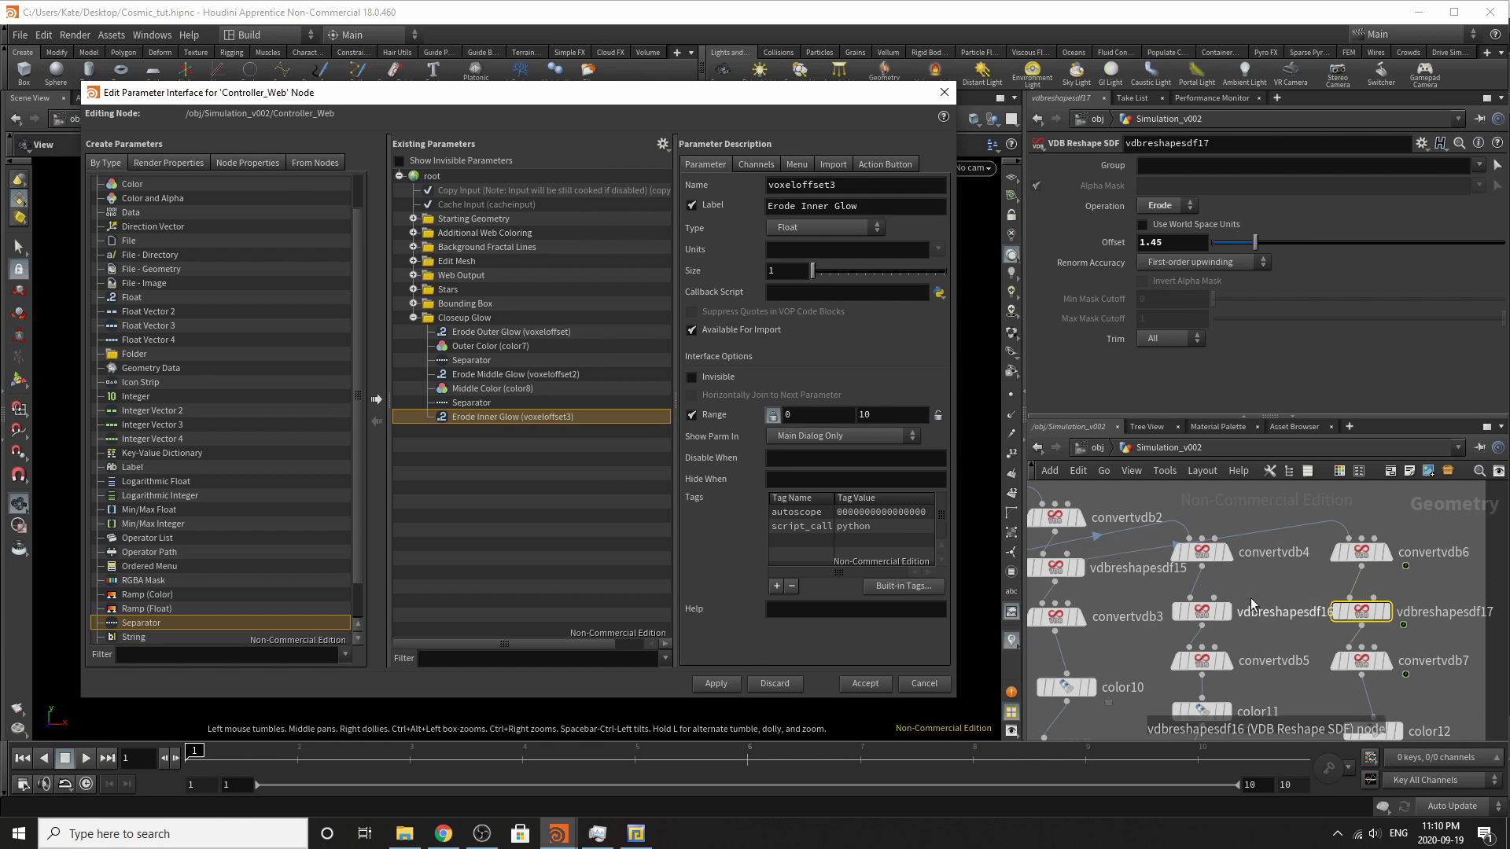
Add color12's Color parameter to the end of the Closeup Glow folder, after Erode Inner Glow.
scroll(1250, 611, down, 1)
middle_drag(1250, 612, 1171, 521)
click(1274, 621)
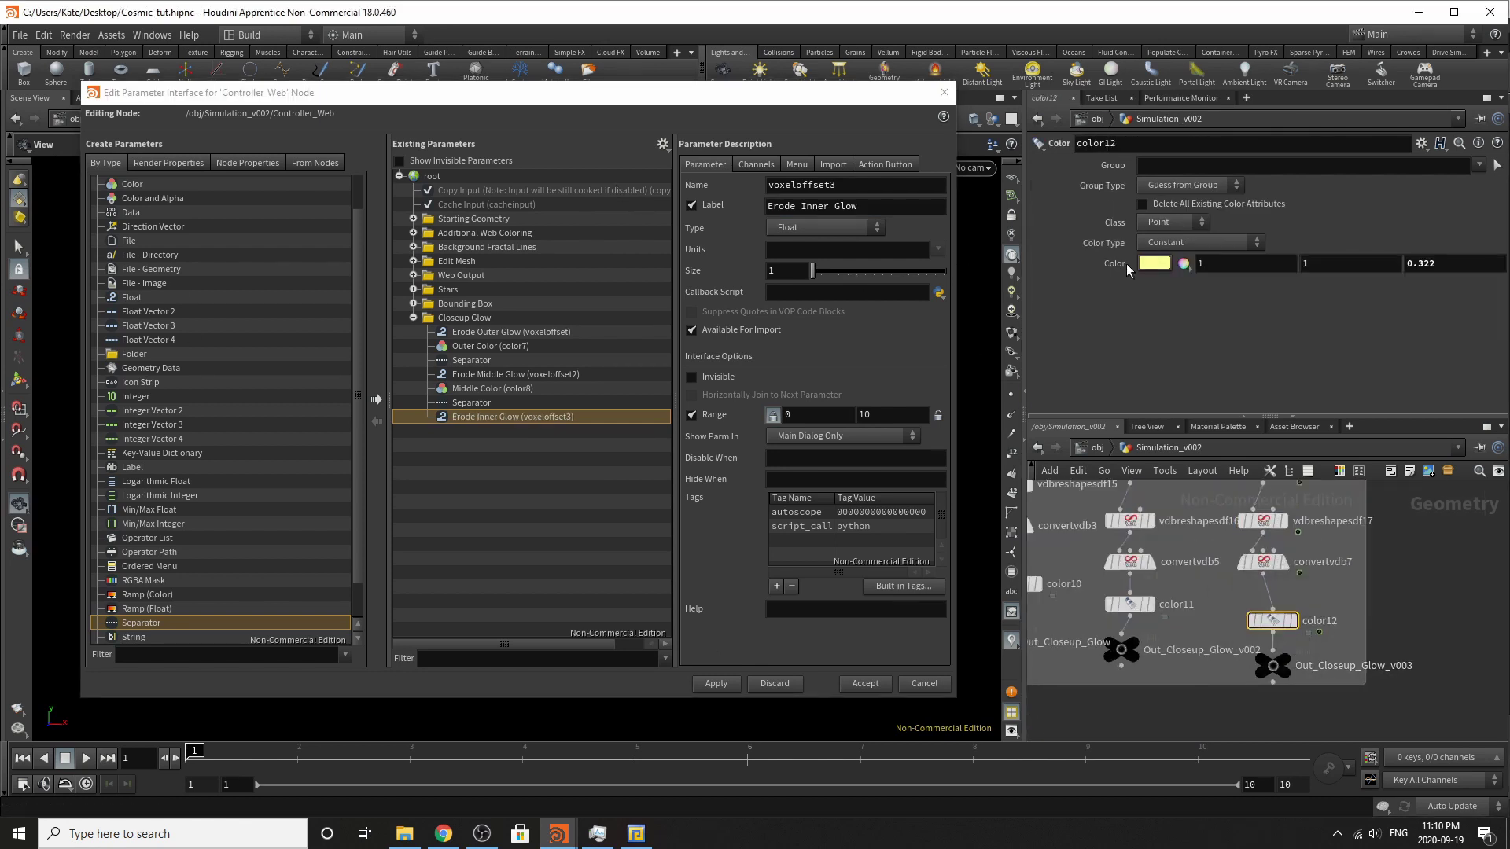
drag(1115, 263, 600, 318)
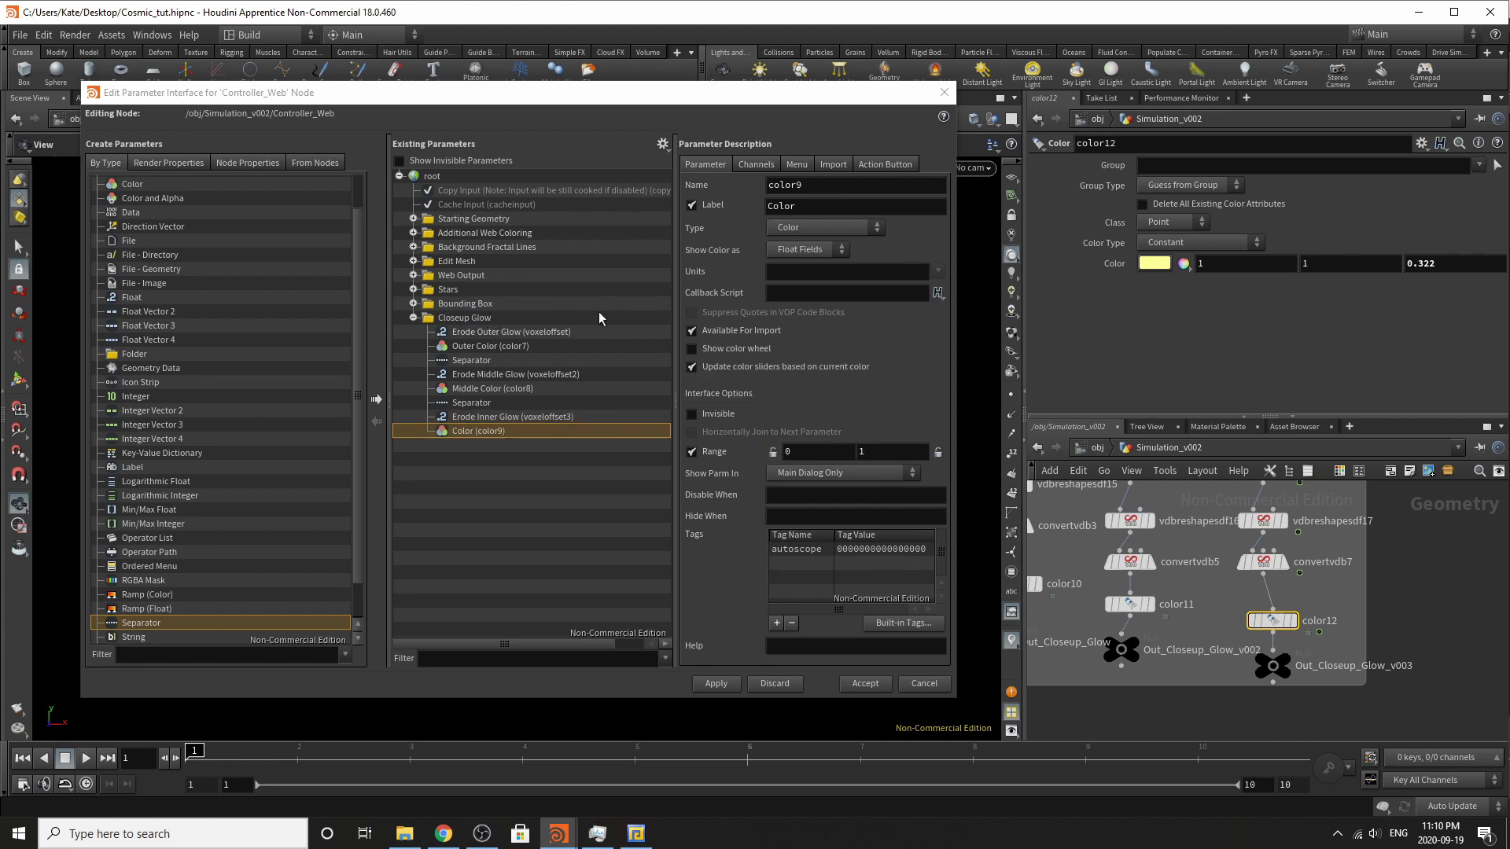
Change the label of color12's Color parameter to "Inner Color".
click(767, 205)
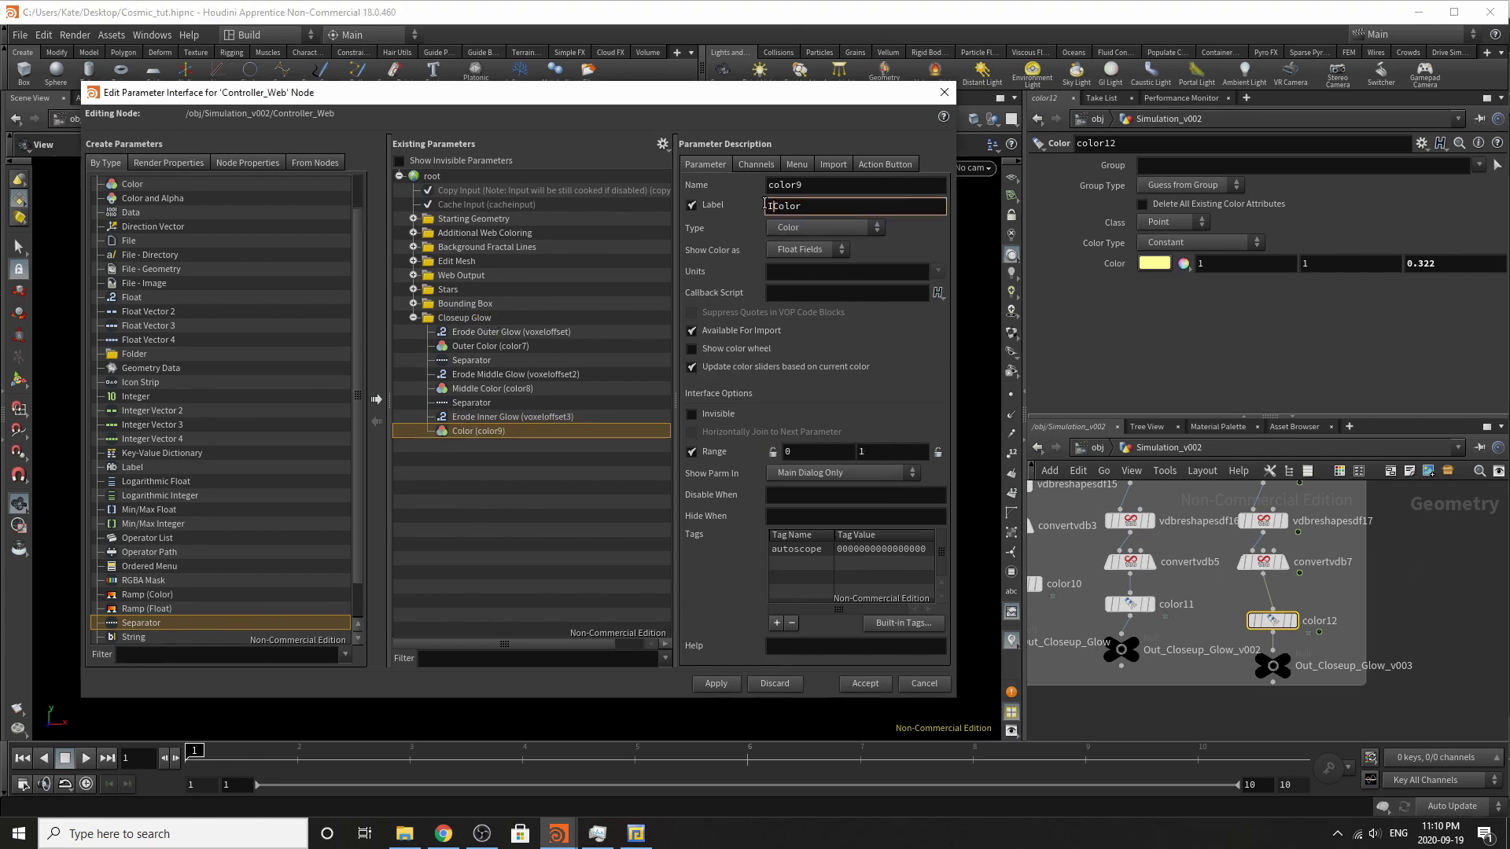
text(Inner)
key(ctrl+z)
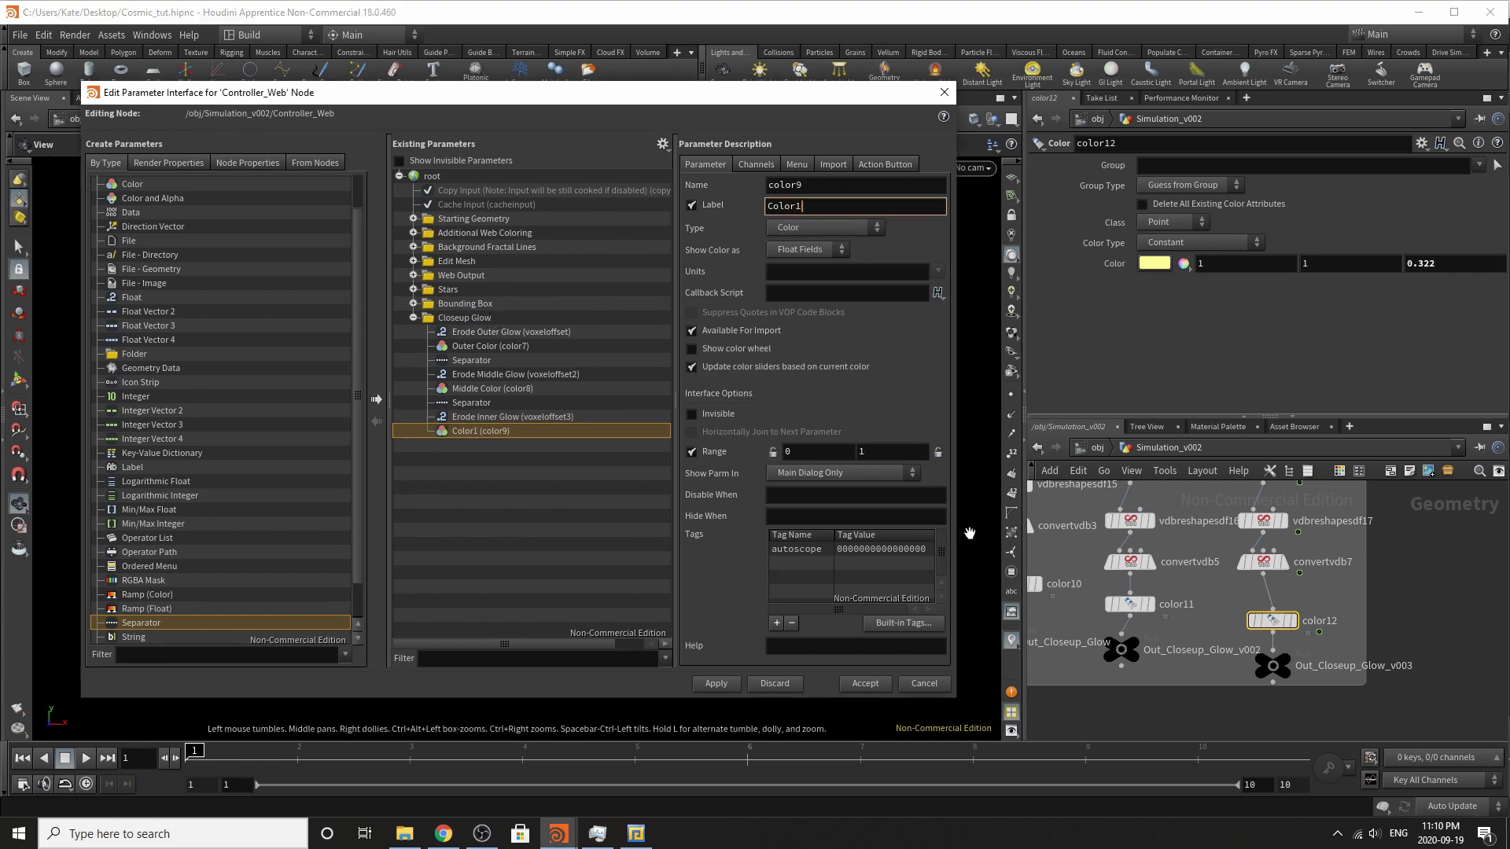
triple_click(808, 206)
text(Inner Color)
click(719, 611)
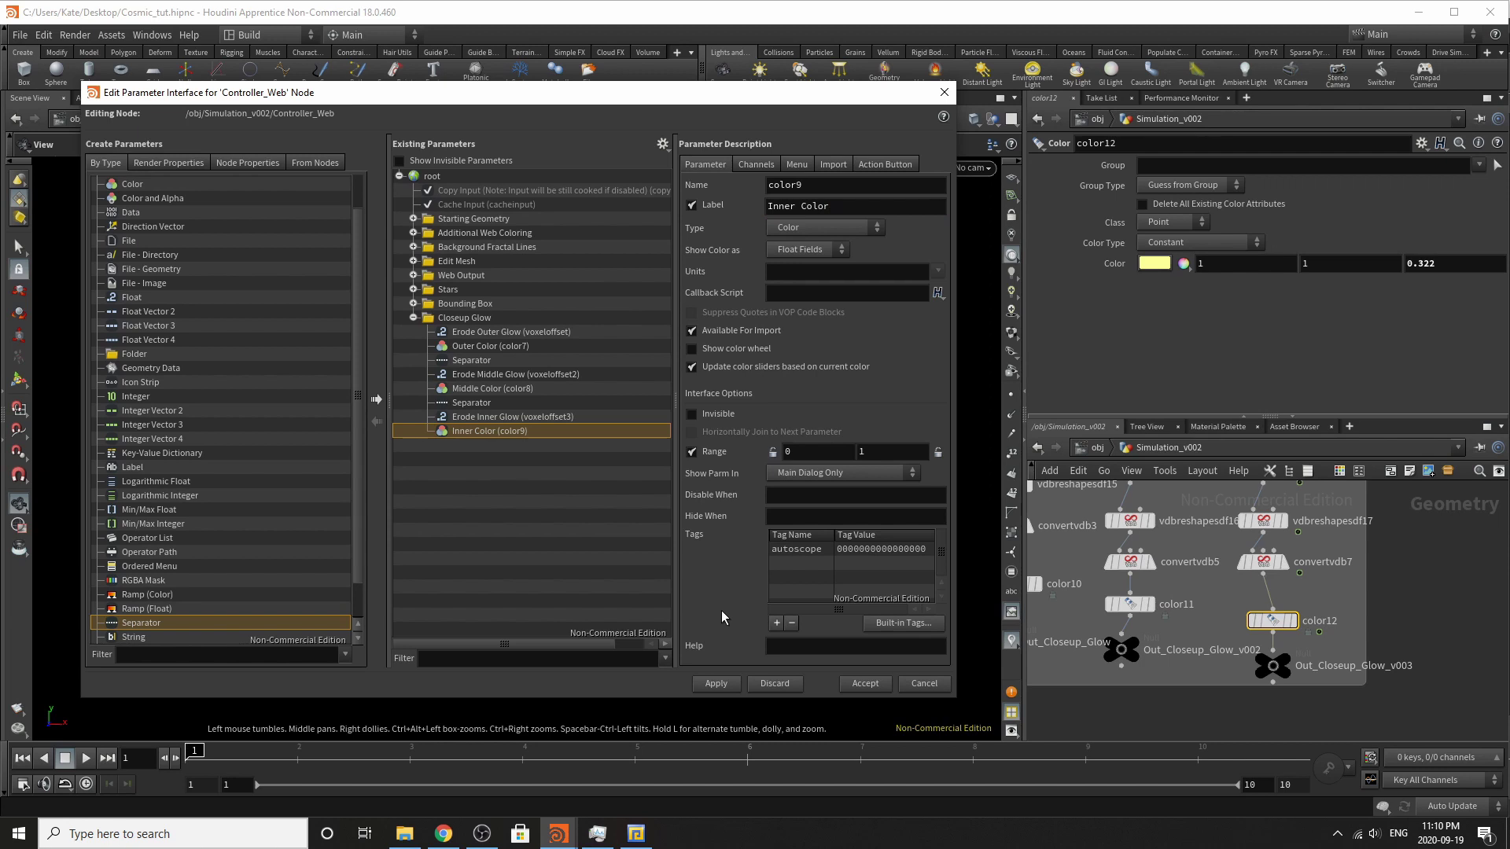
Collapse the Closeup Glow folder and apply the edited parameter interface to Controller_Web.
click(413, 318)
click(718, 685)
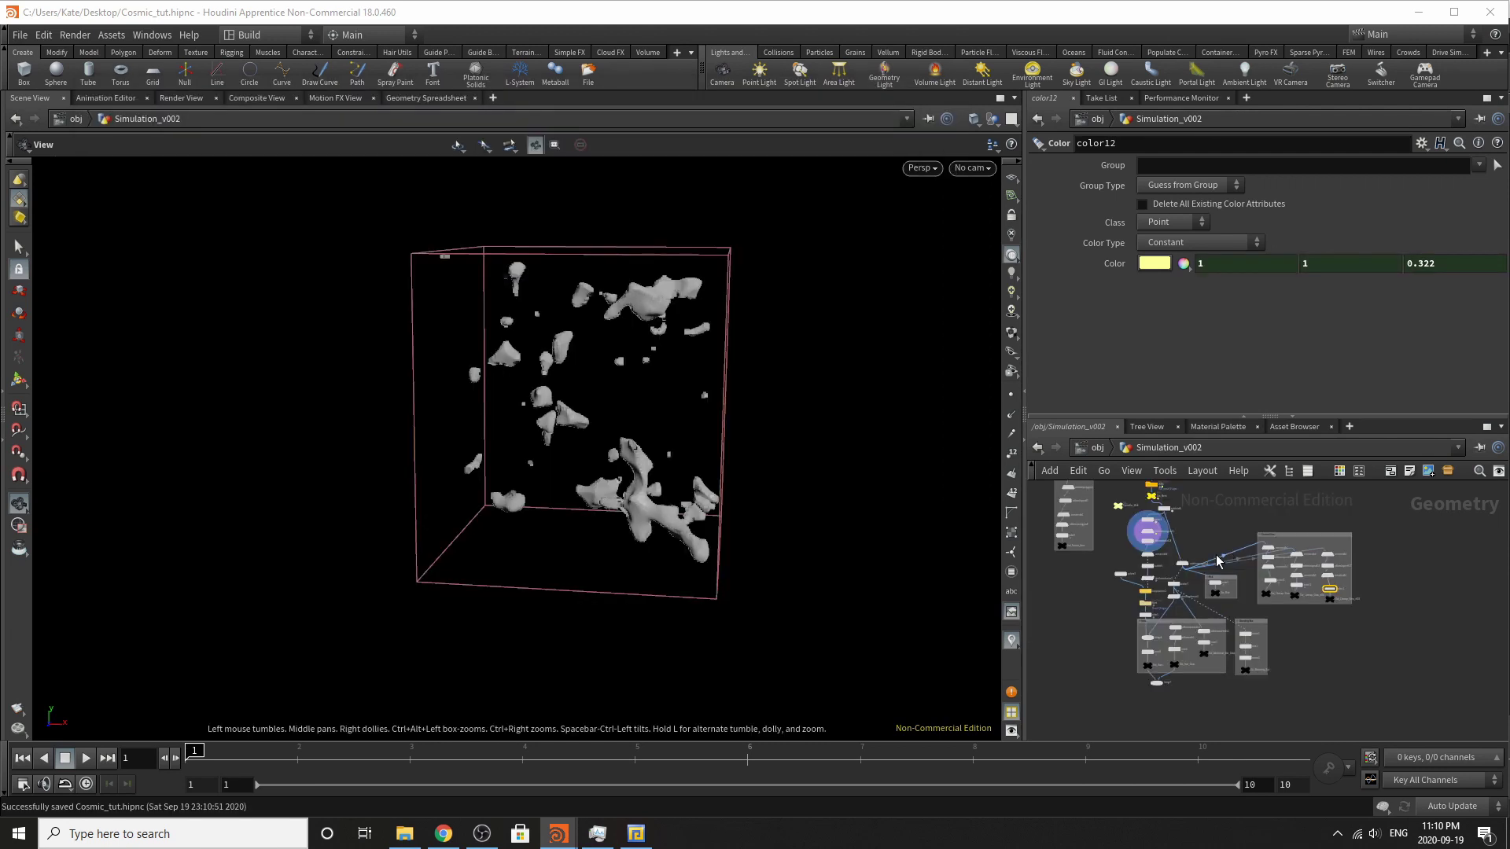
scroll(1178, 595, up, 3)
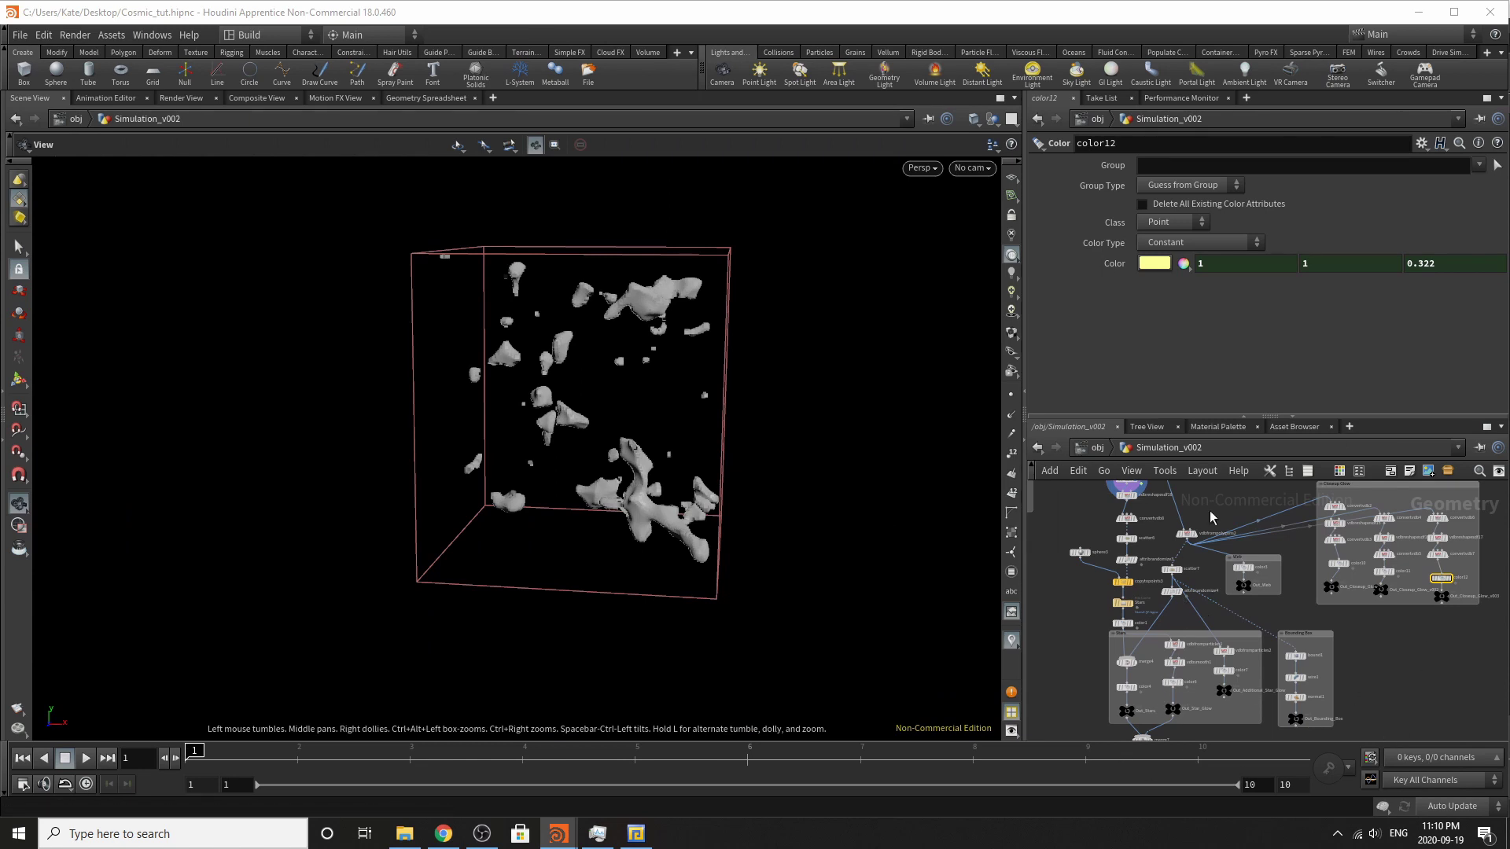
In the Render_Stars object, set object_merge1's Object 1 to Out_Stars from Simulation_v002.
click(1098, 447)
scroll(1176, 710, up, 2)
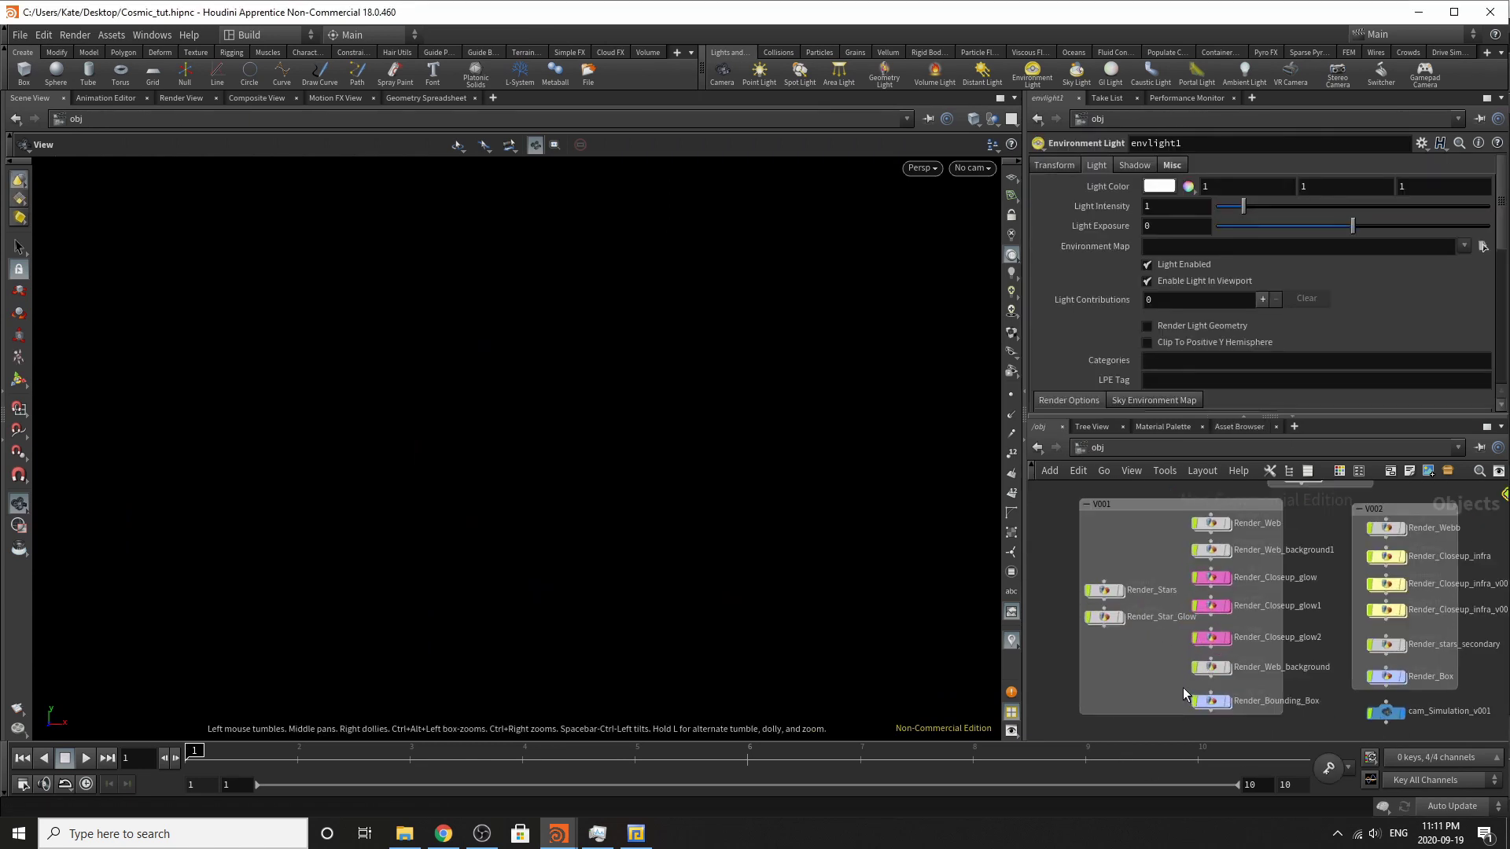
drag(1115, 509, 1109, 554)
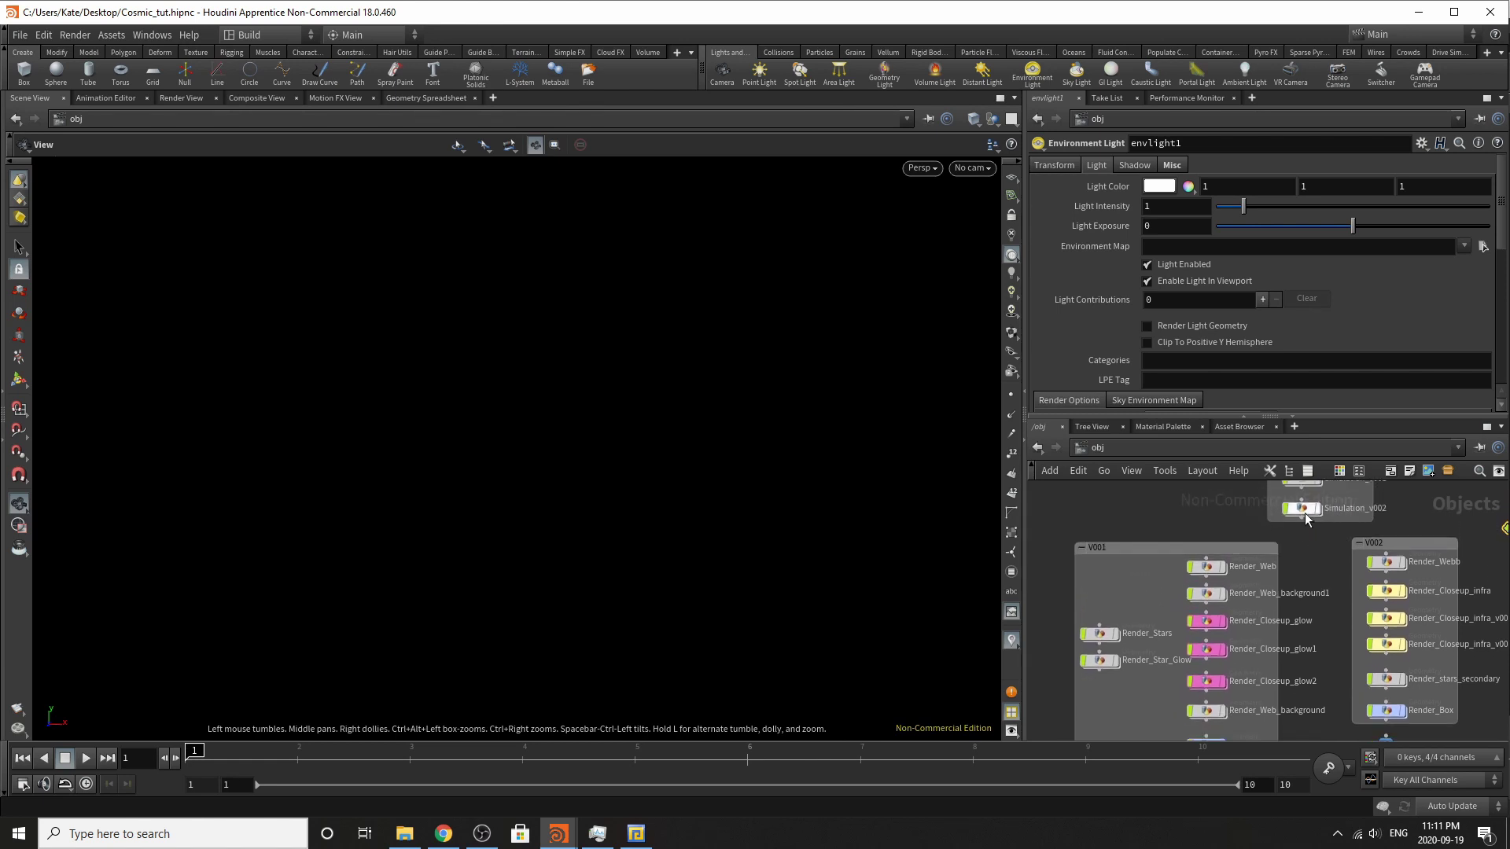
double_click(1098, 633)
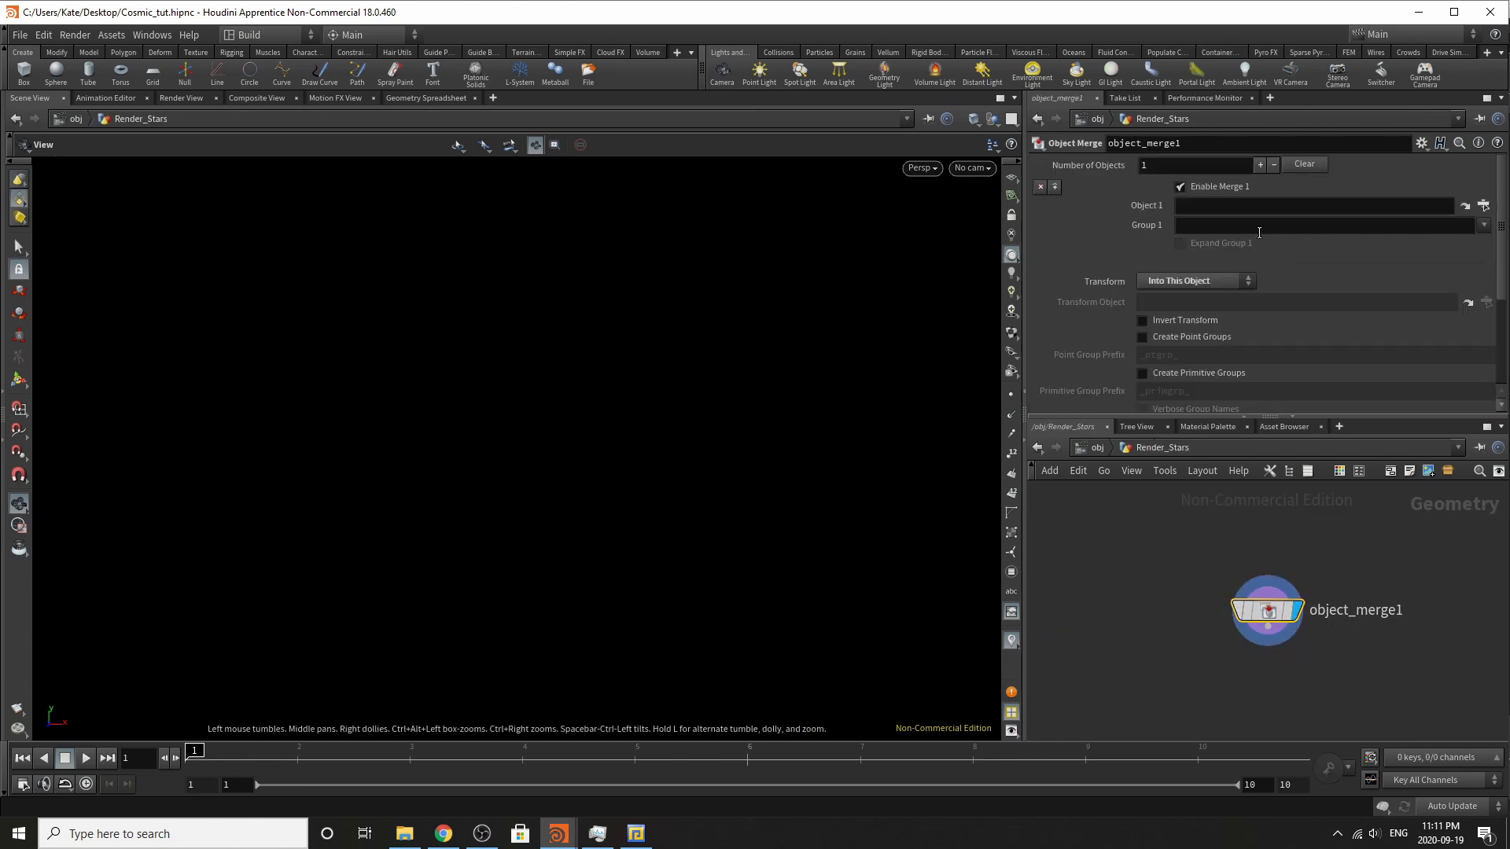
click(1483, 206)
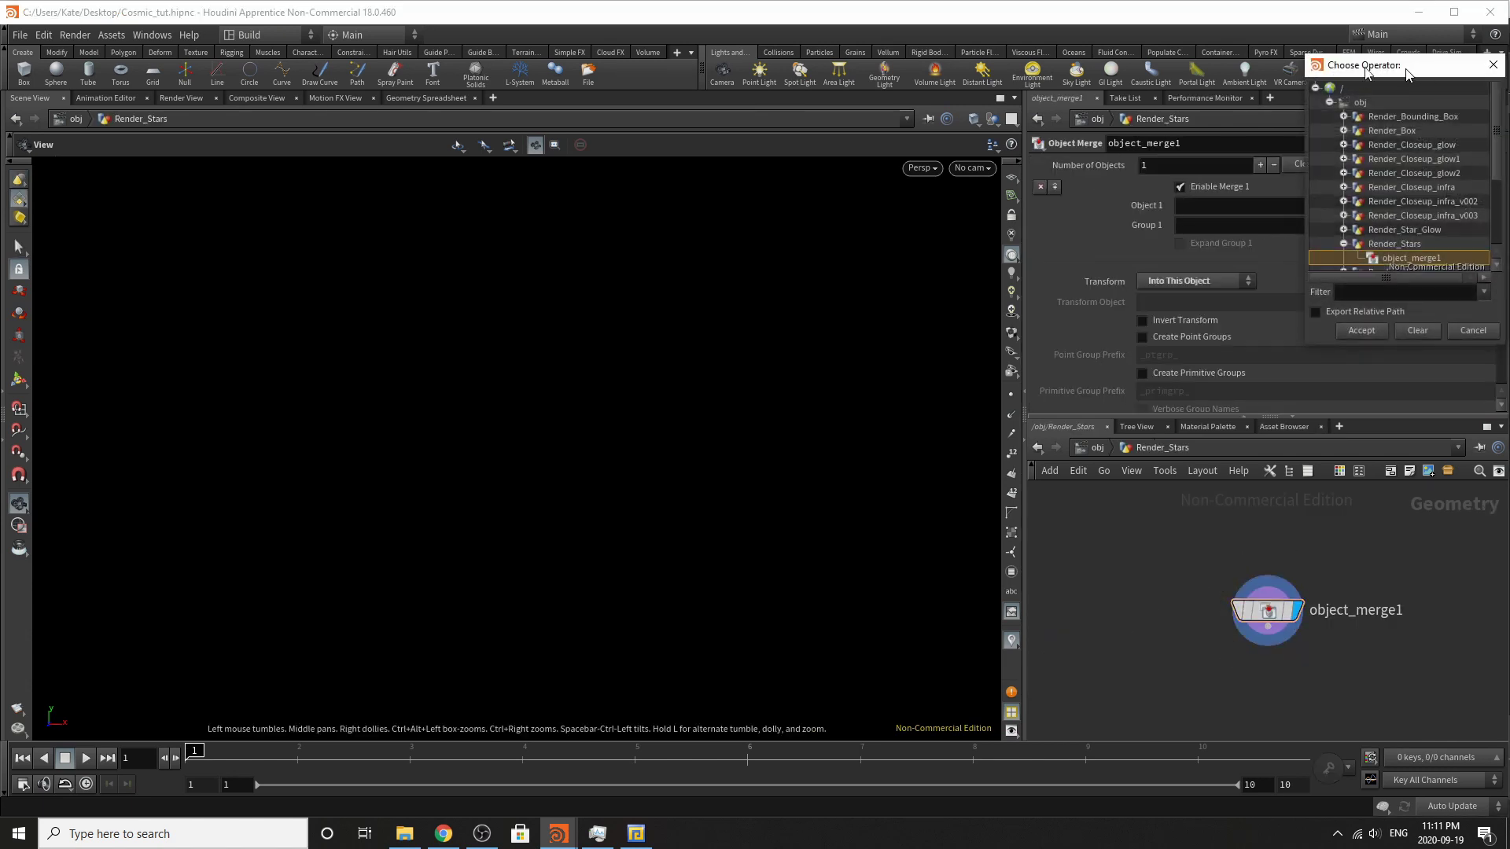
drag(1408, 65, 464, 146)
drag(546, 407, 815, 663)
click(385, 306)
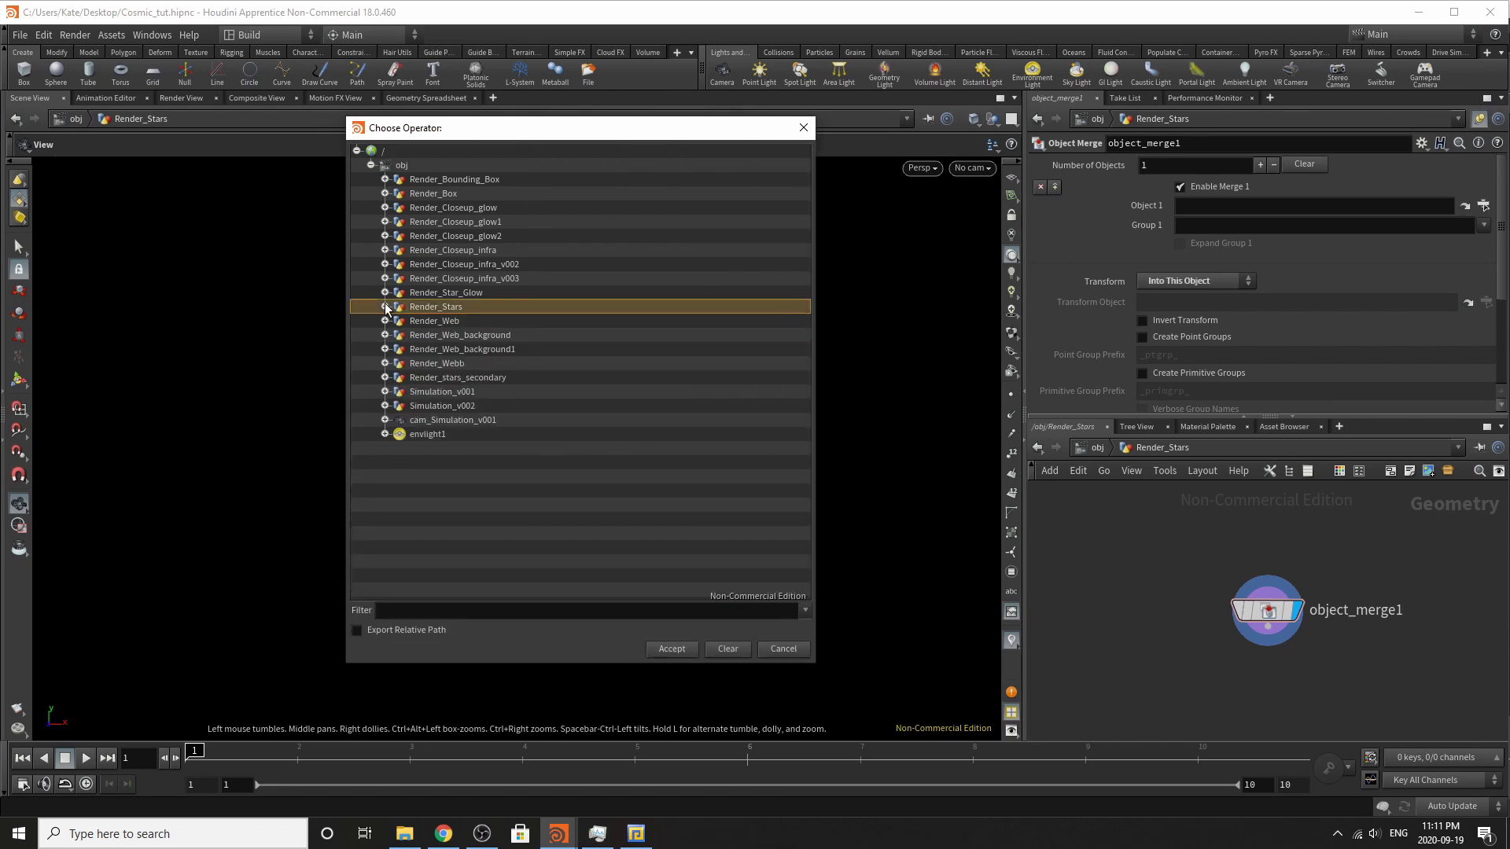
click(384, 405)
scroll(483, 453, down, 3)
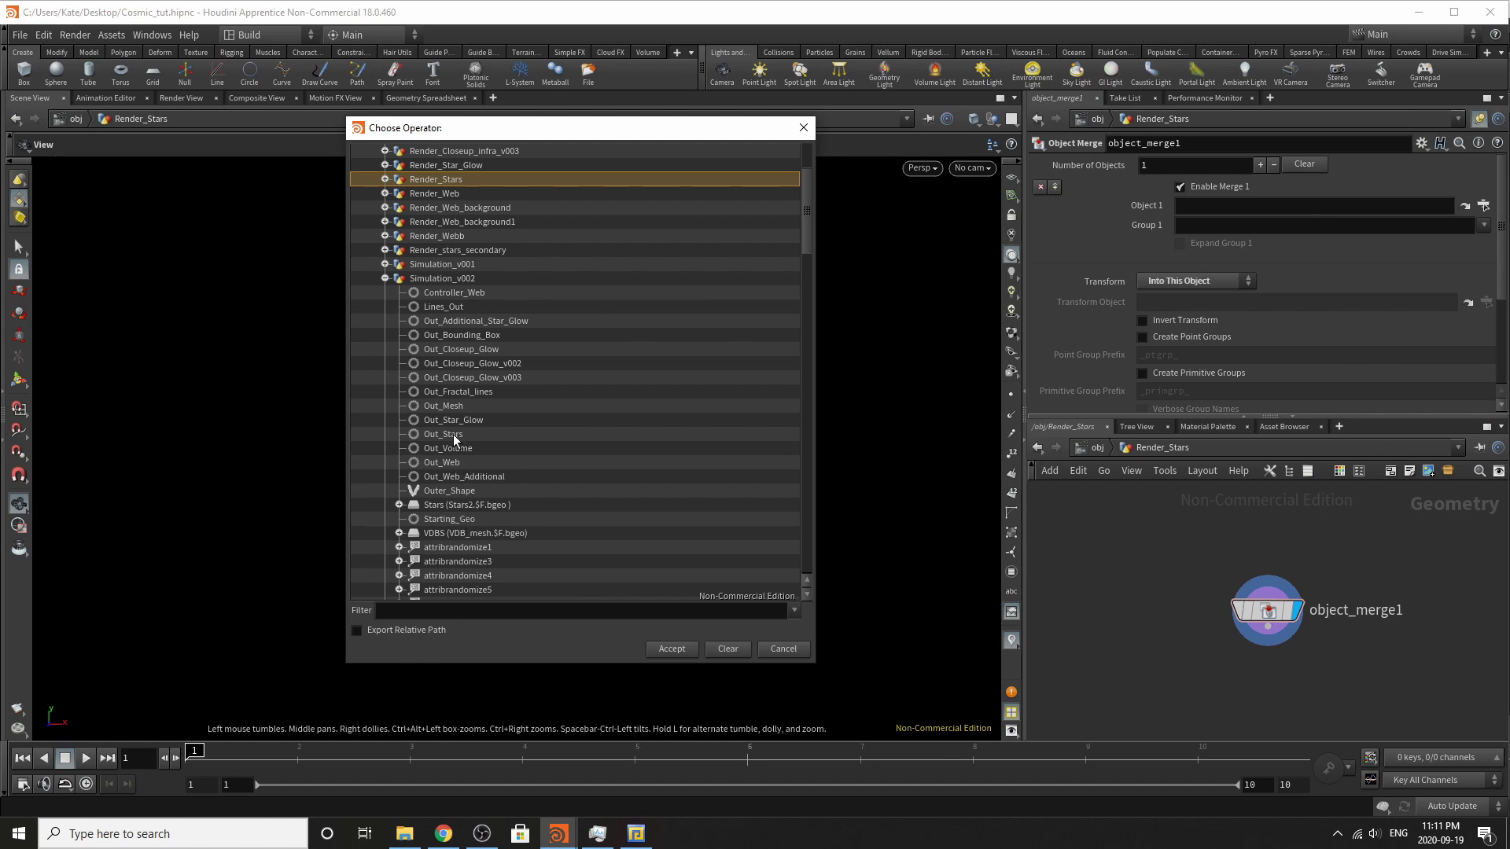
double_click(453, 434)
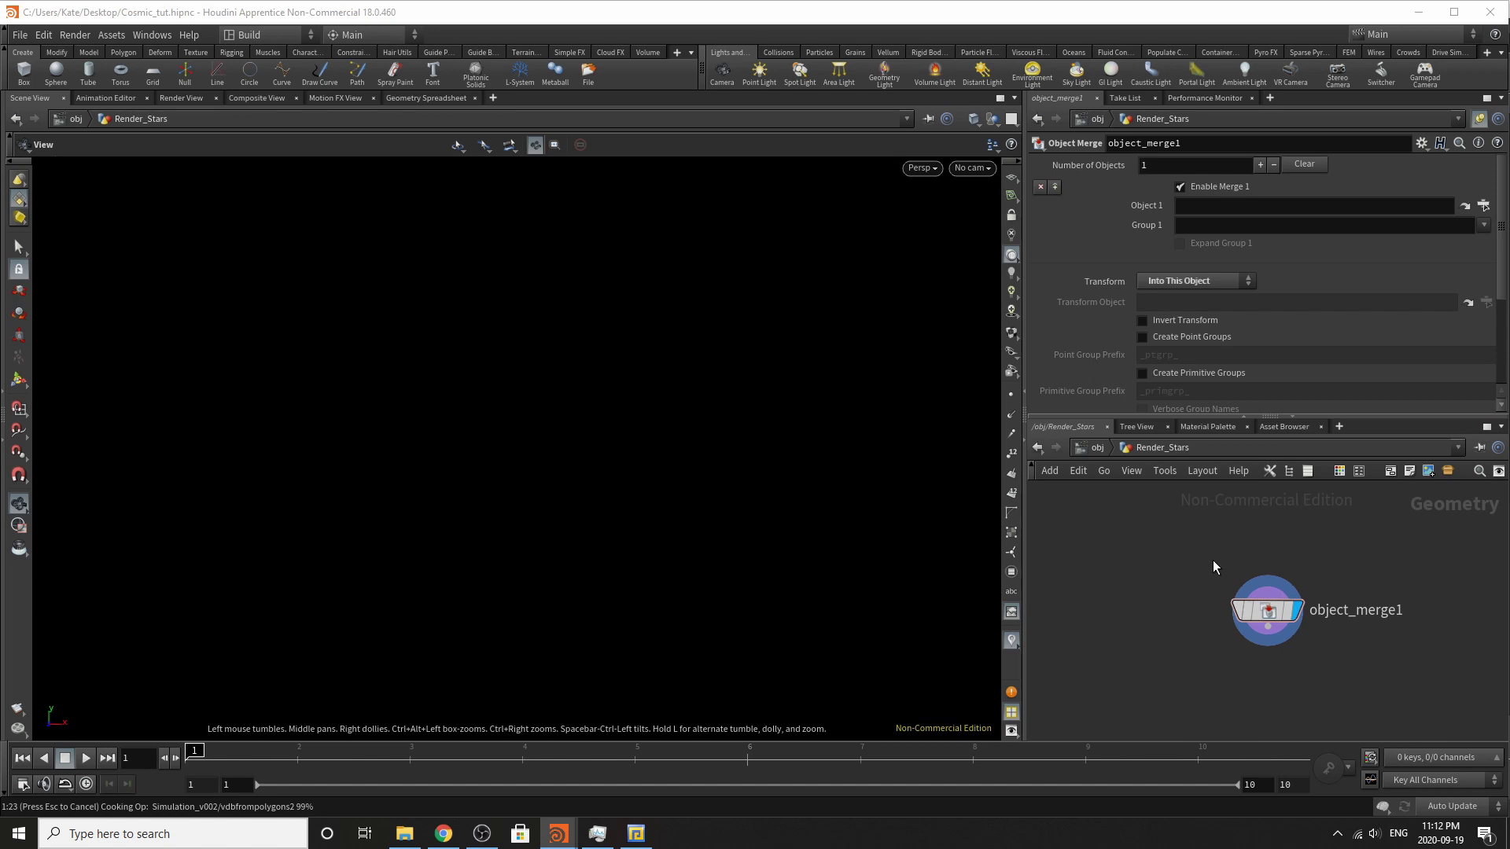
Add a displayed File Cache after object_merge1 in Render_Stars, loading $HIP/geo/stars_final.$F.bgeo from disk.
key(Tab)
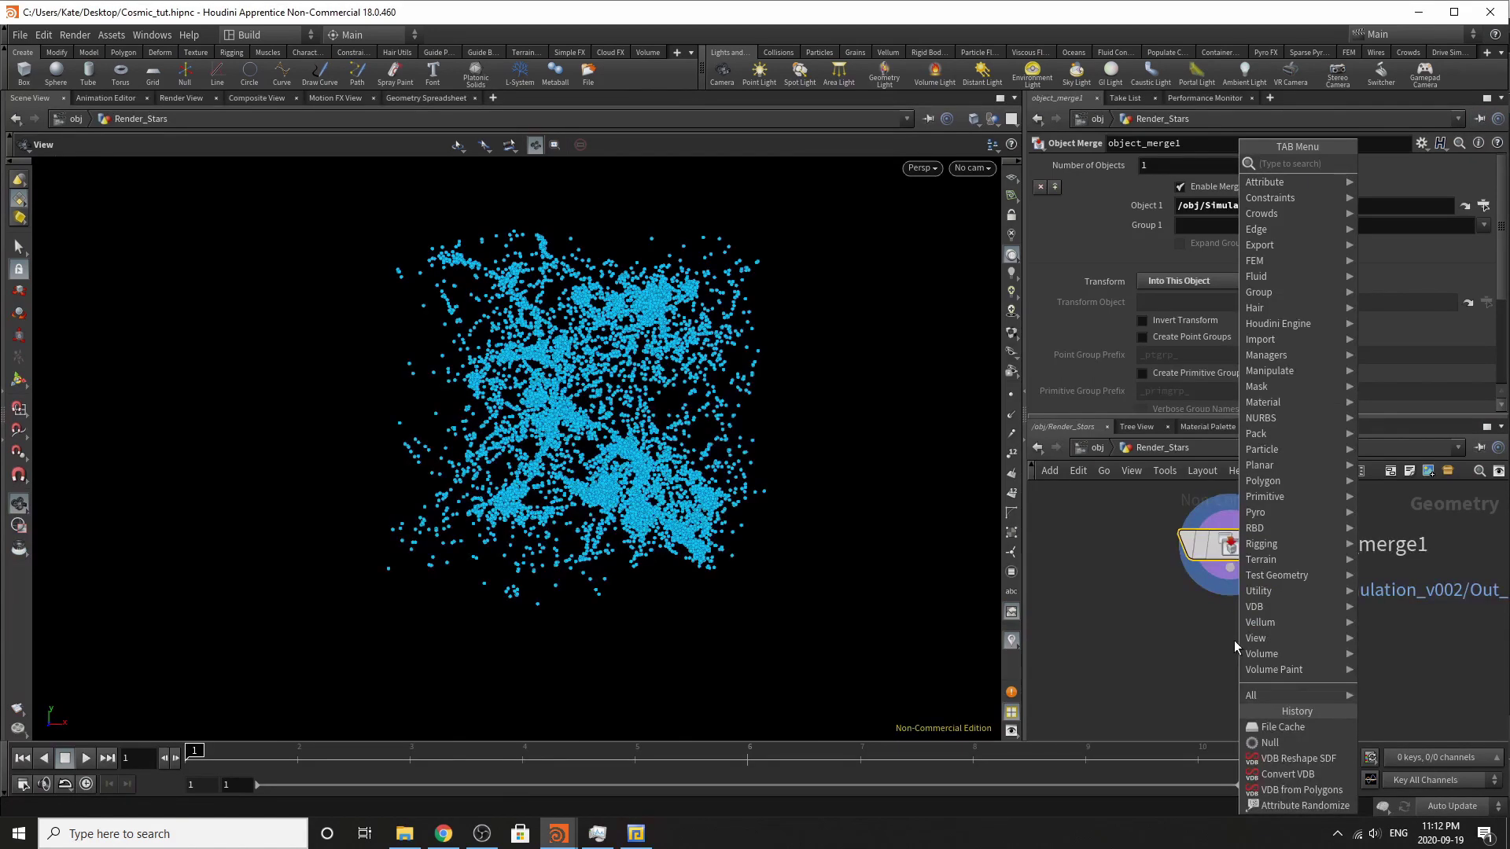
click(1234, 640)
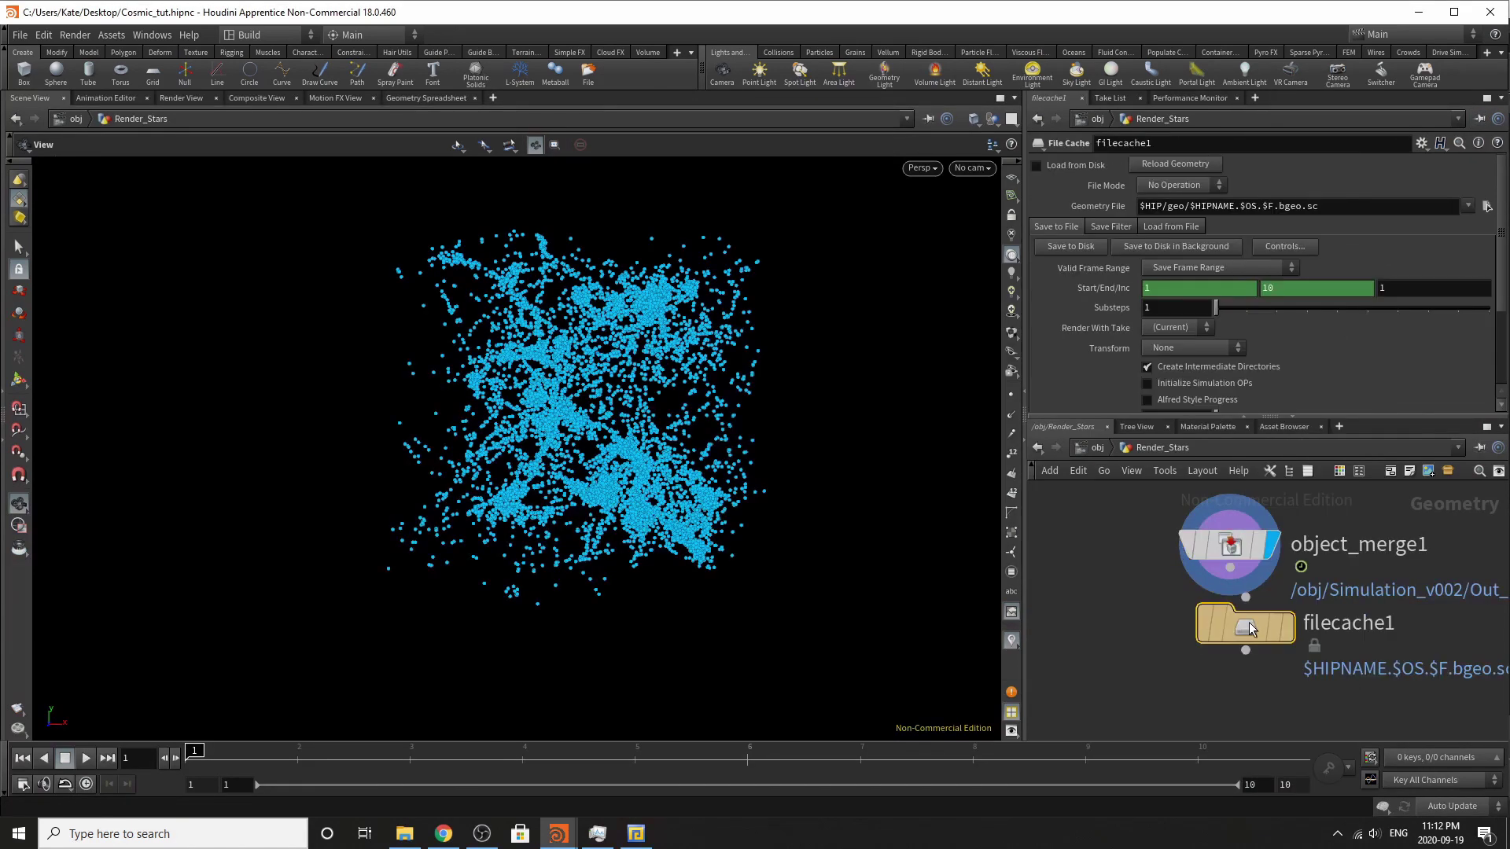
click(1243, 626)
drag(1229, 567, 1229, 596)
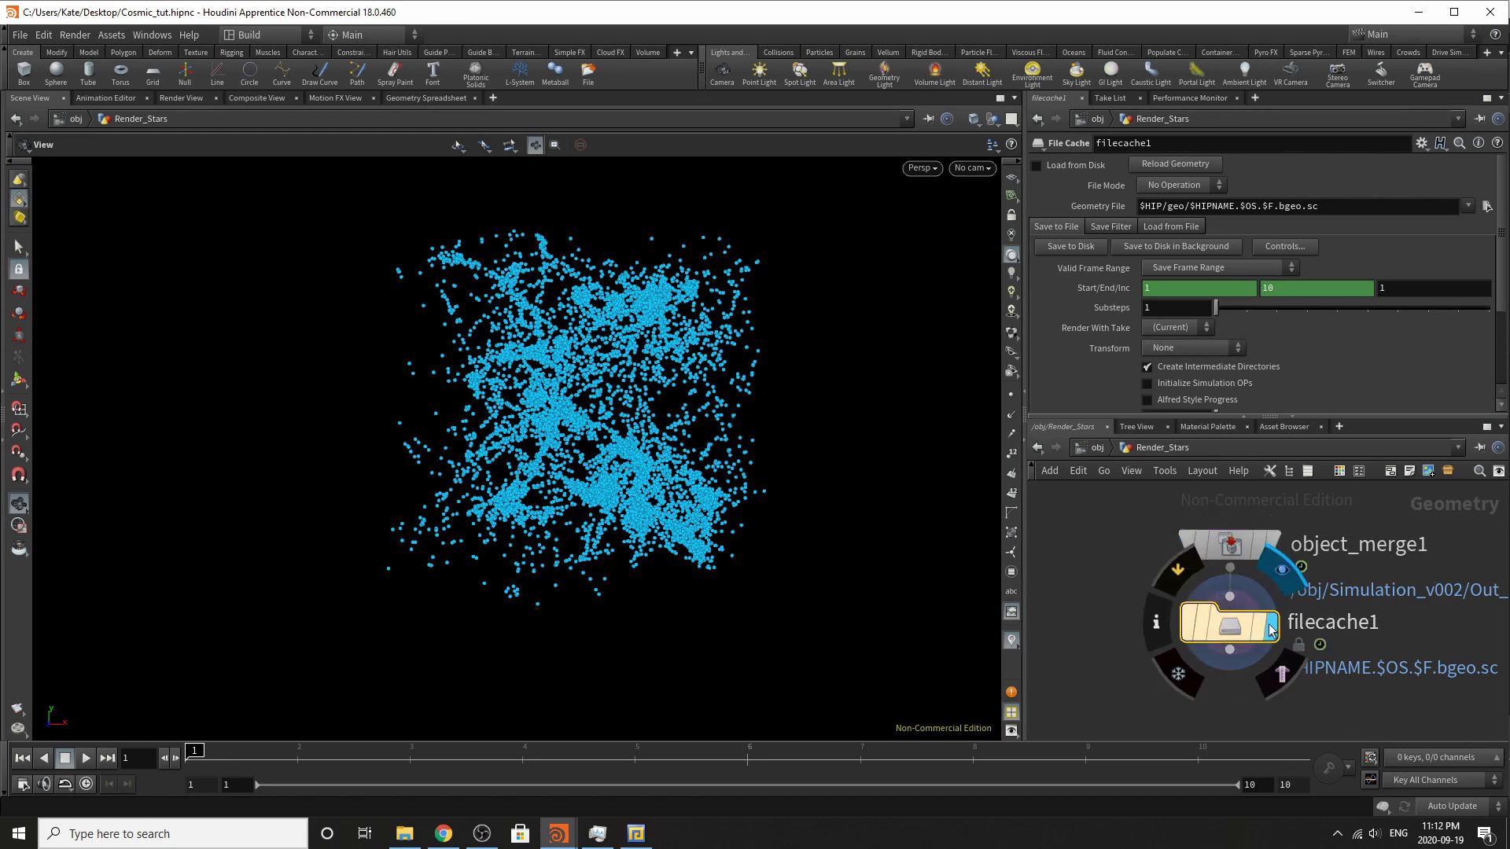
click(1273, 627)
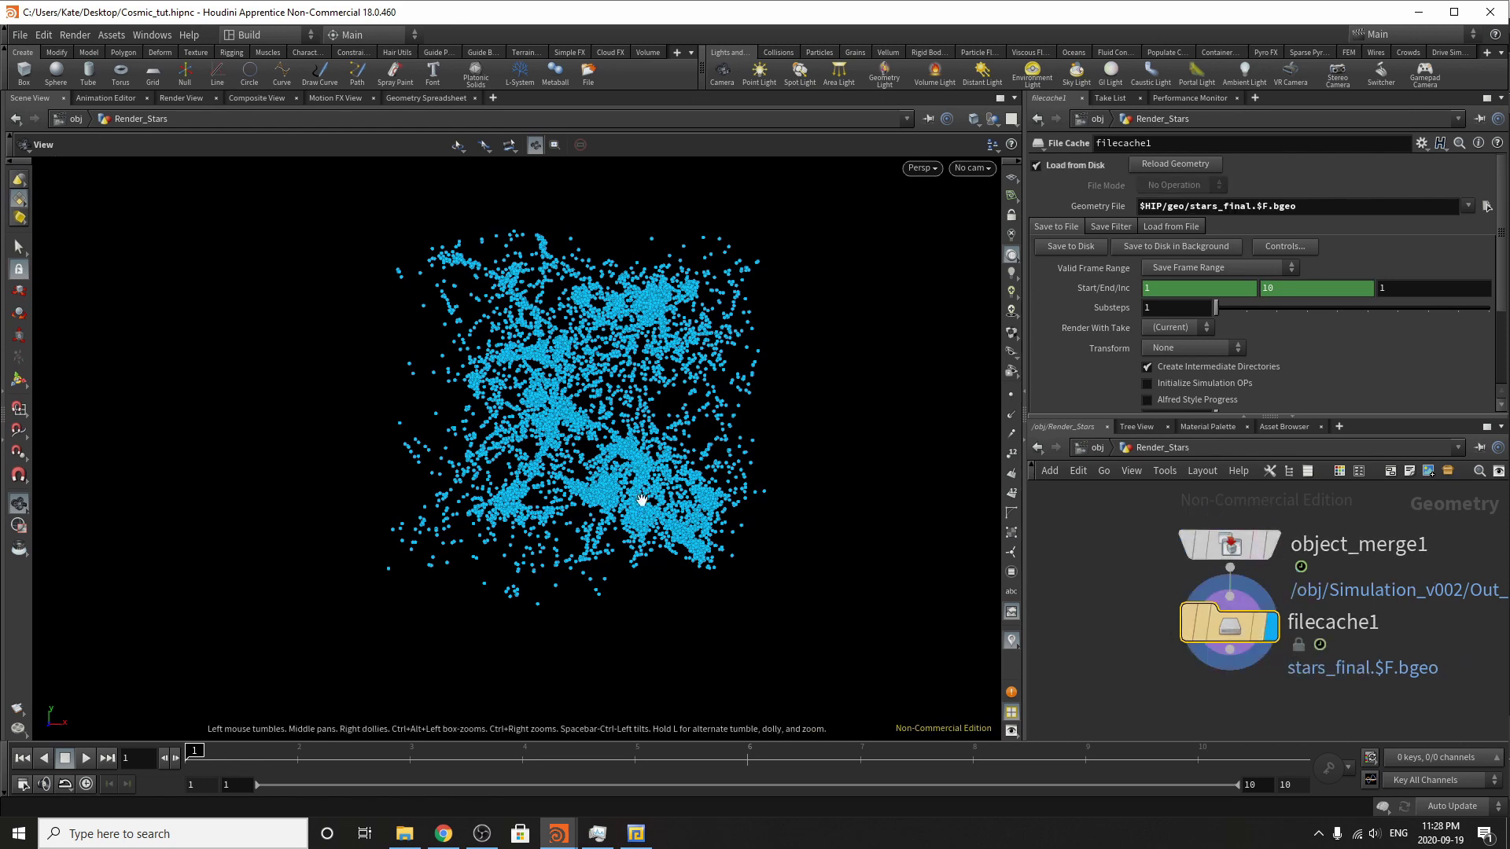
Turn on the display of the Render_Stars and Render_Star_Glow objects at object level.
click(1097, 447)
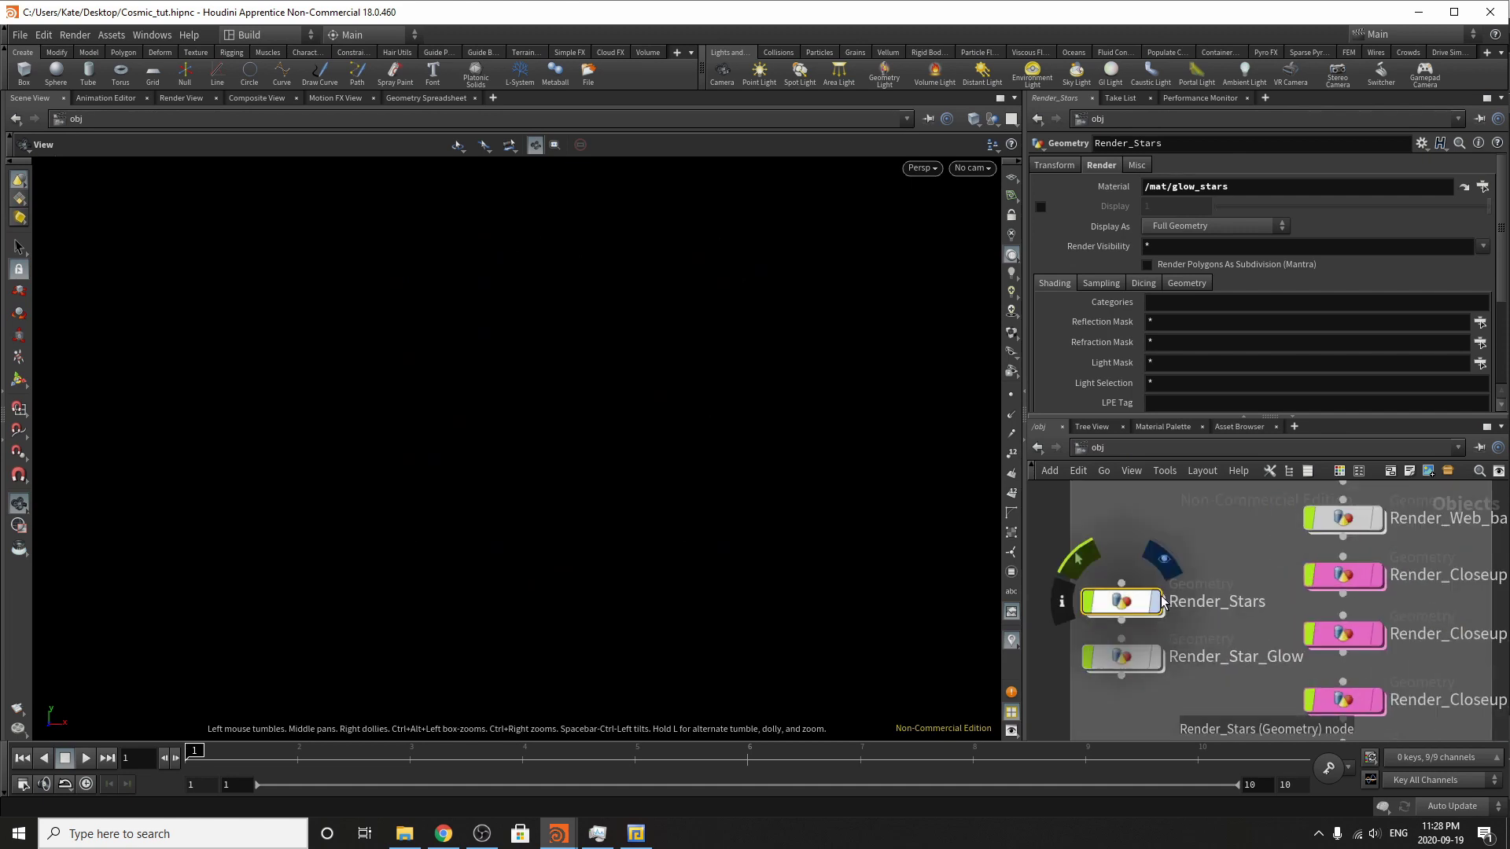
click(1152, 605)
click(1121, 665)
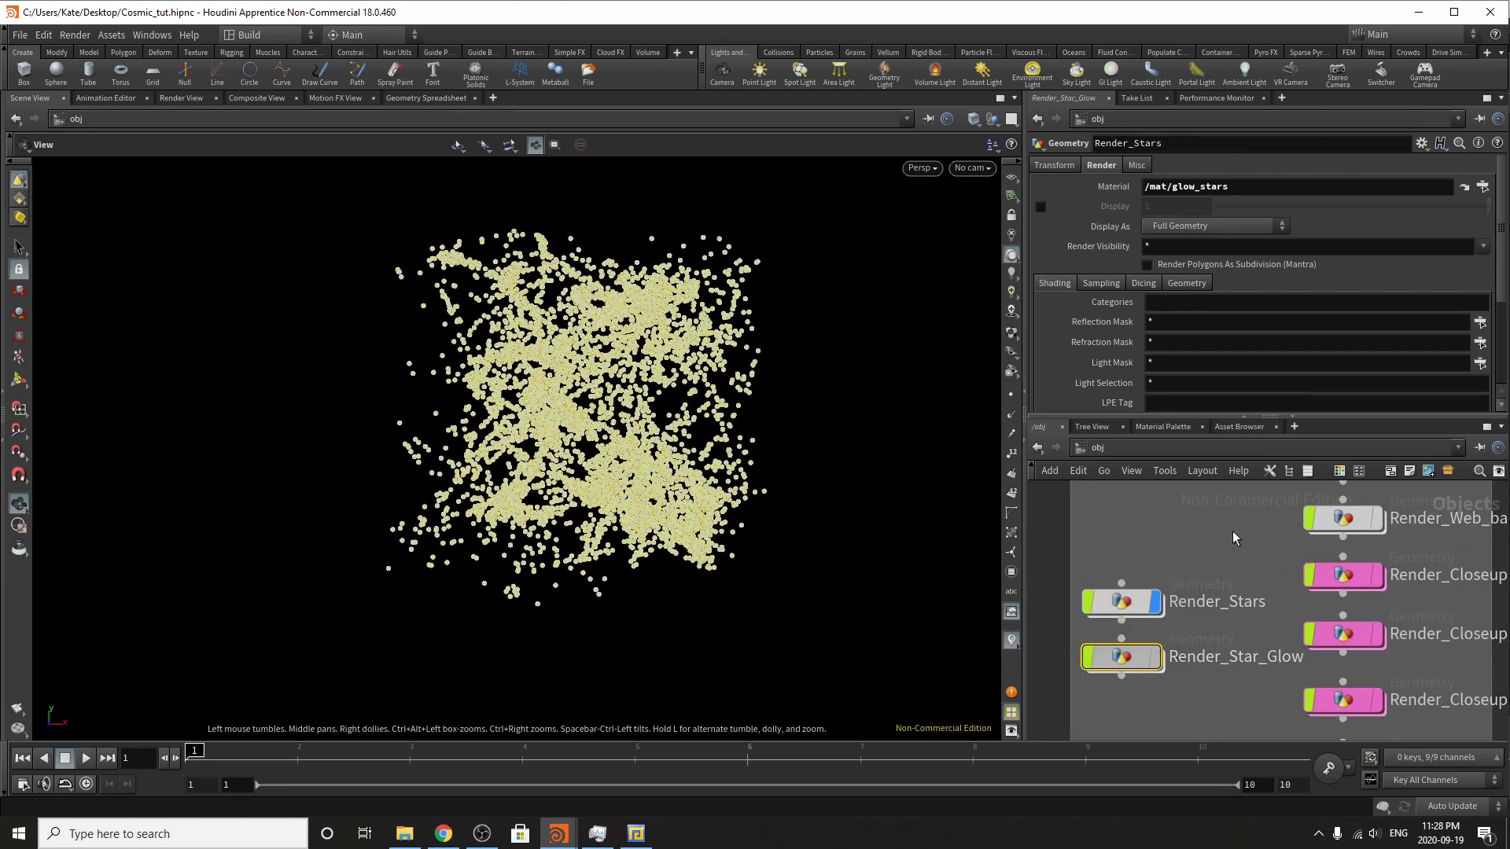
click(1155, 656)
In Render_Star_Glow, set object_merge1's Object 1 to /obj/Simulation_v002/Out_Additional_Star_Glow and hide the other objects in the viewport.
double_click(1133, 659)
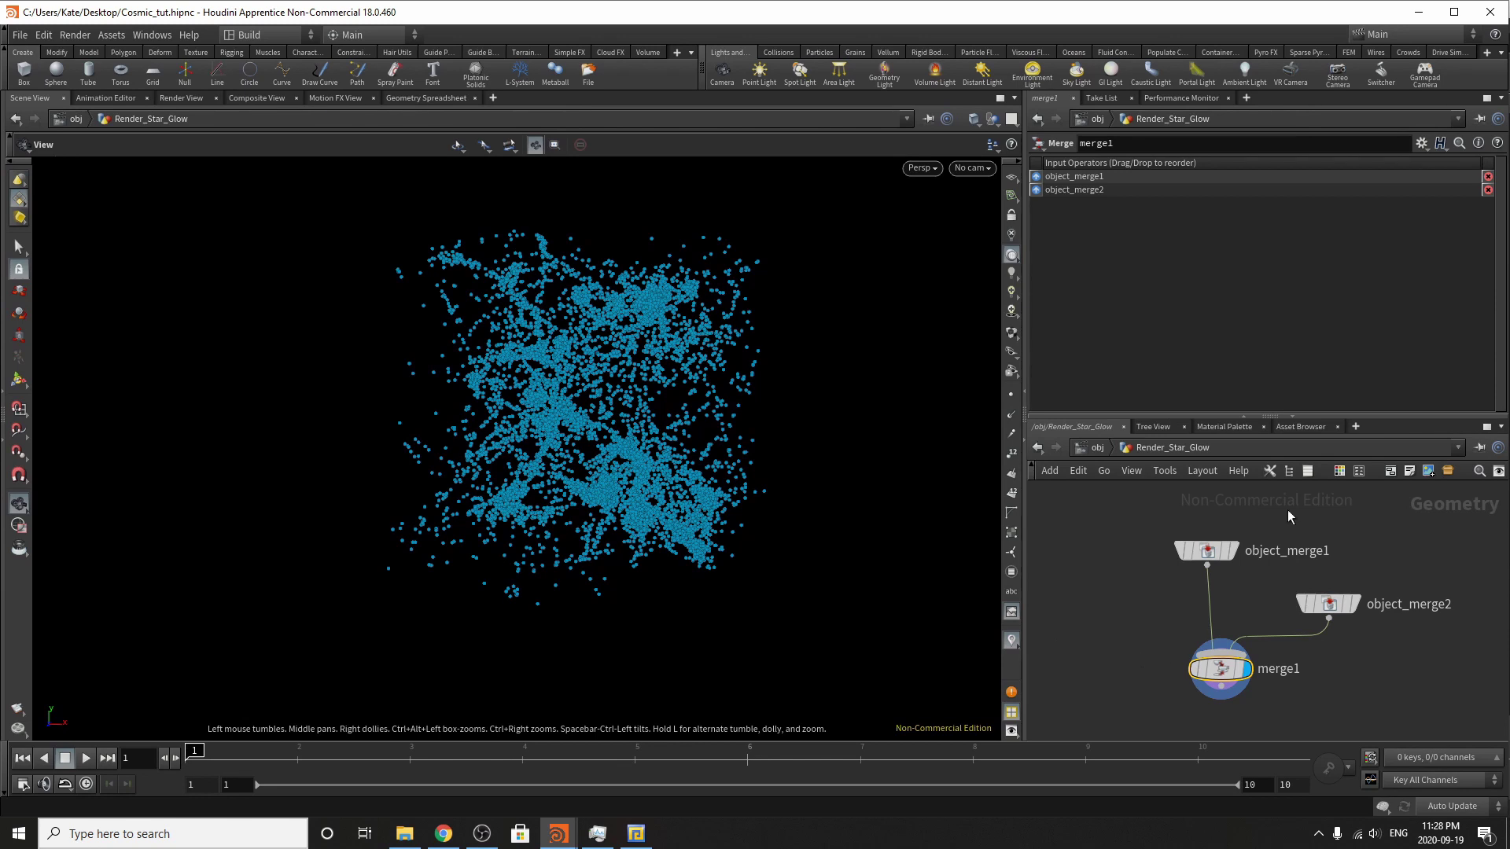
scroll(1259, 543, up, 2)
click(1175, 566)
drag(1159, 583, 1158, 581)
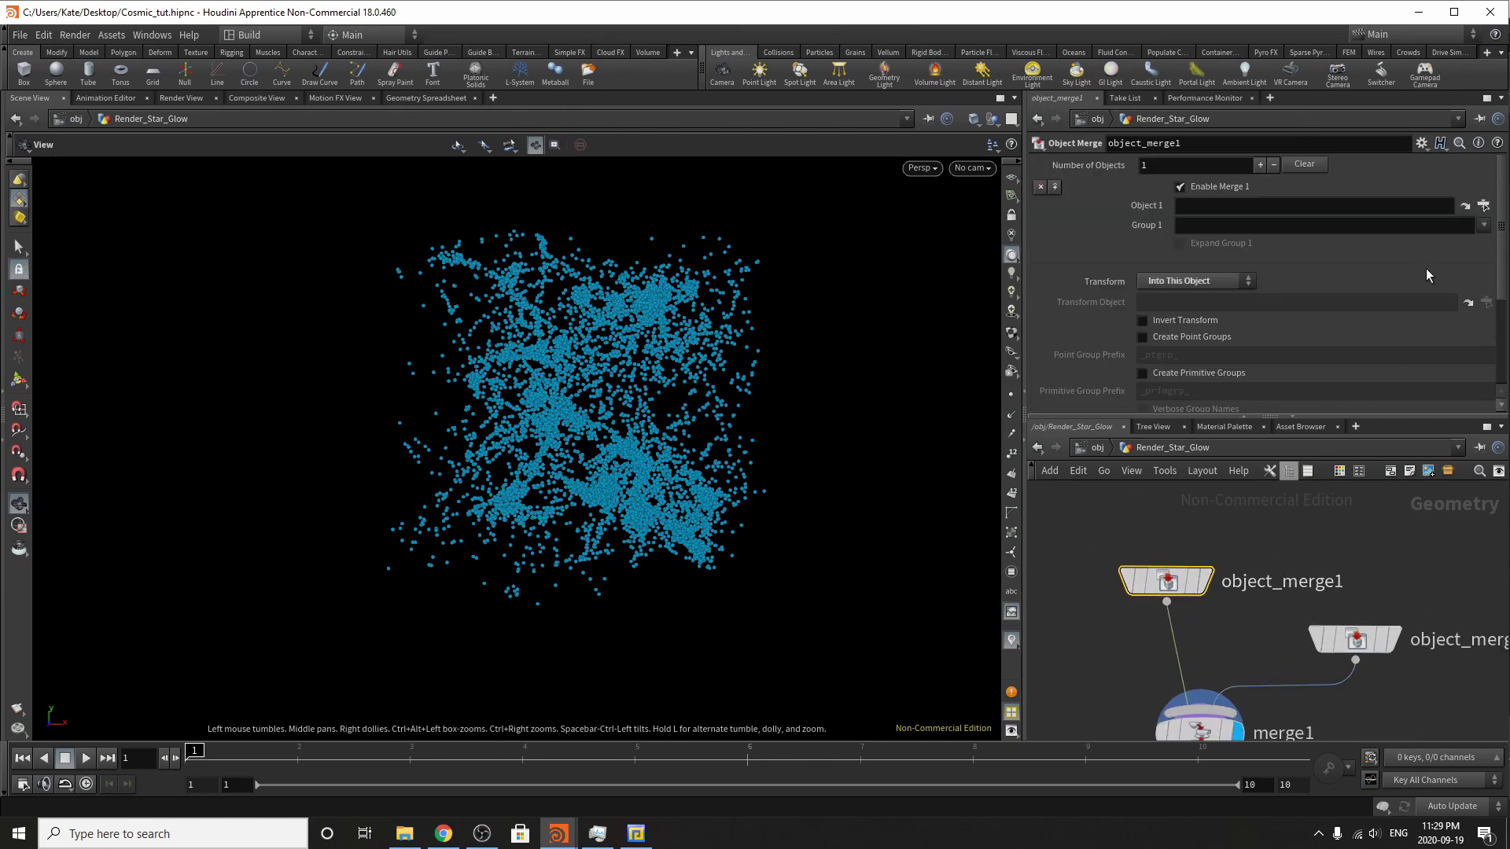
click(1483, 205)
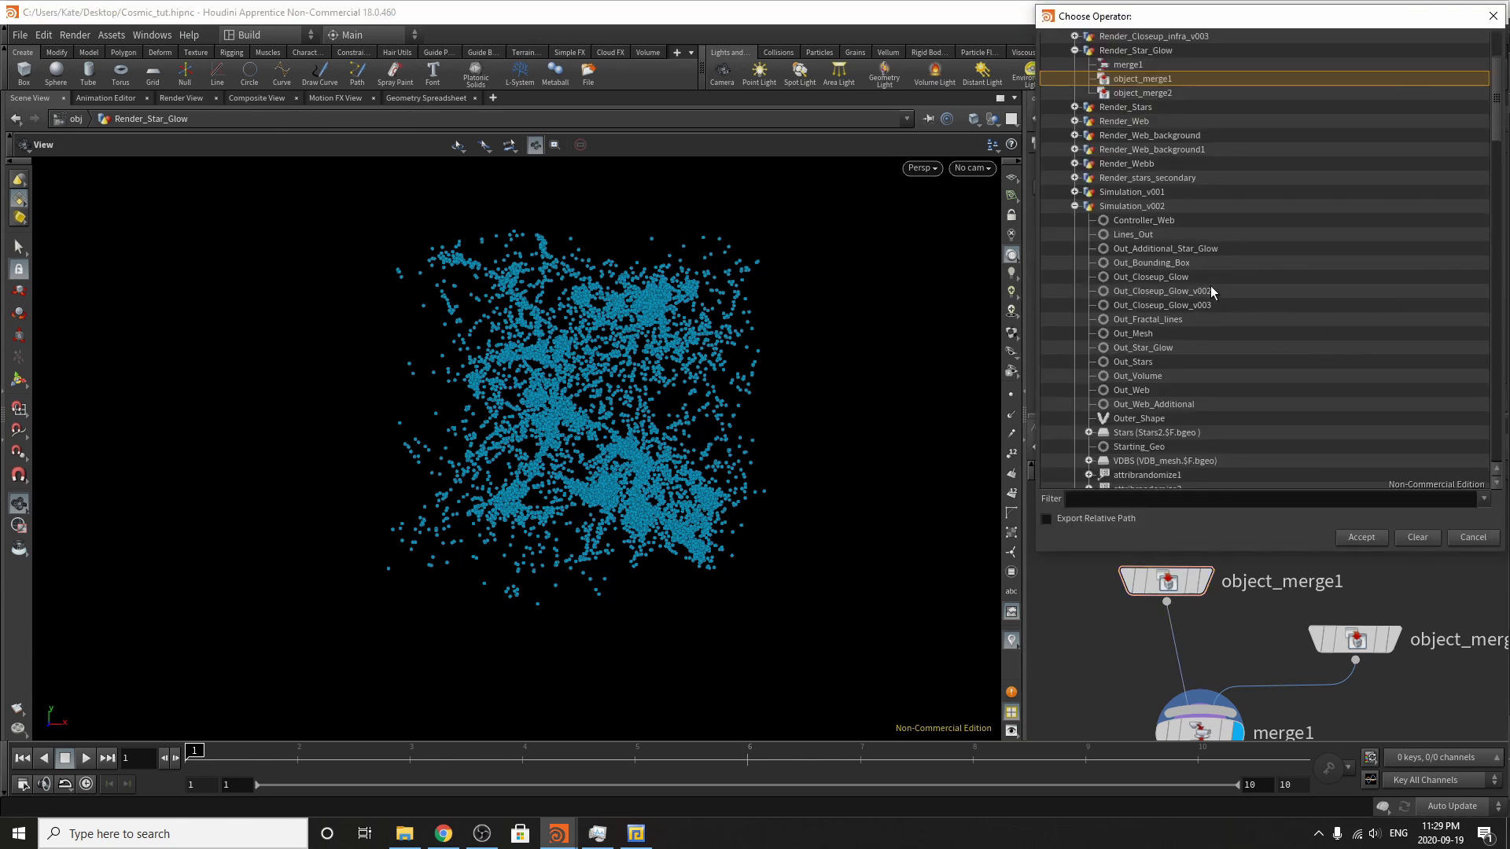
double_click(1187, 246)
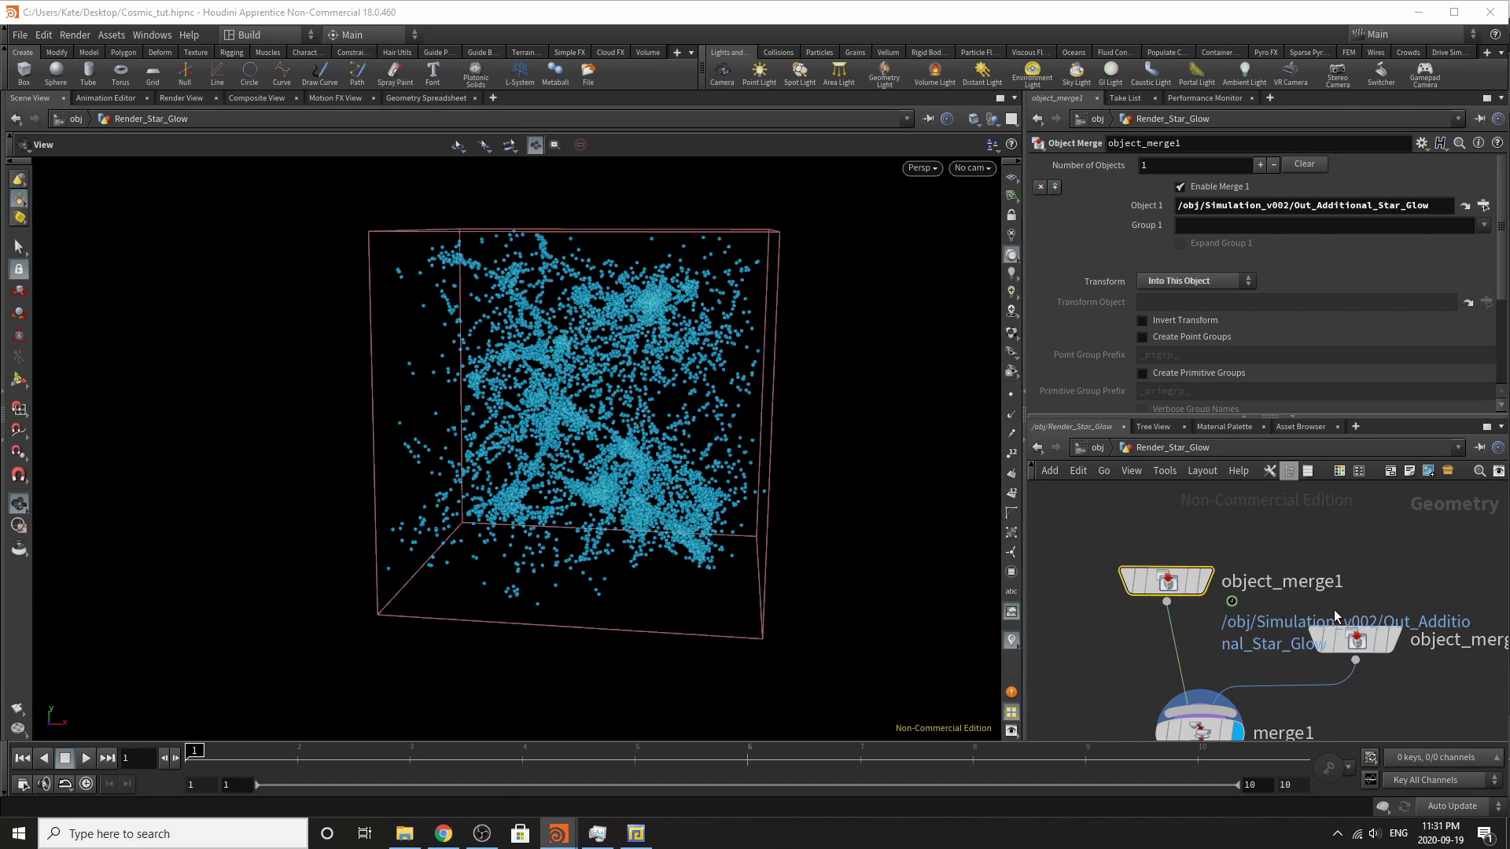
click(994, 119)
click(1017, 168)
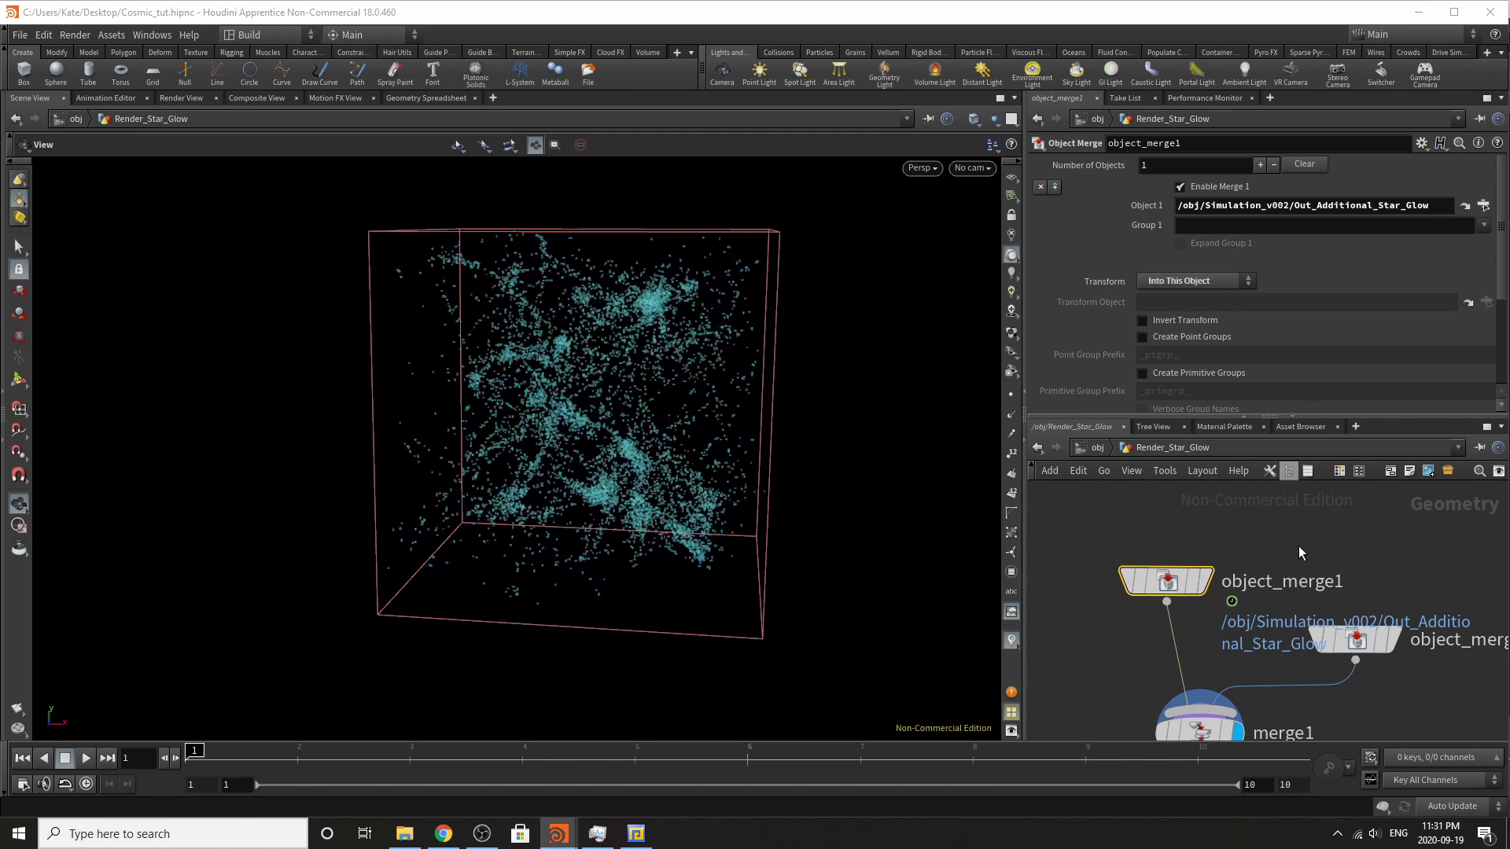
Set object_merge2's Object 1 in Render_Star_Glow to /obj/Simulation_v002/Out_Star_Glow.
click(1354, 639)
click(1483, 207)
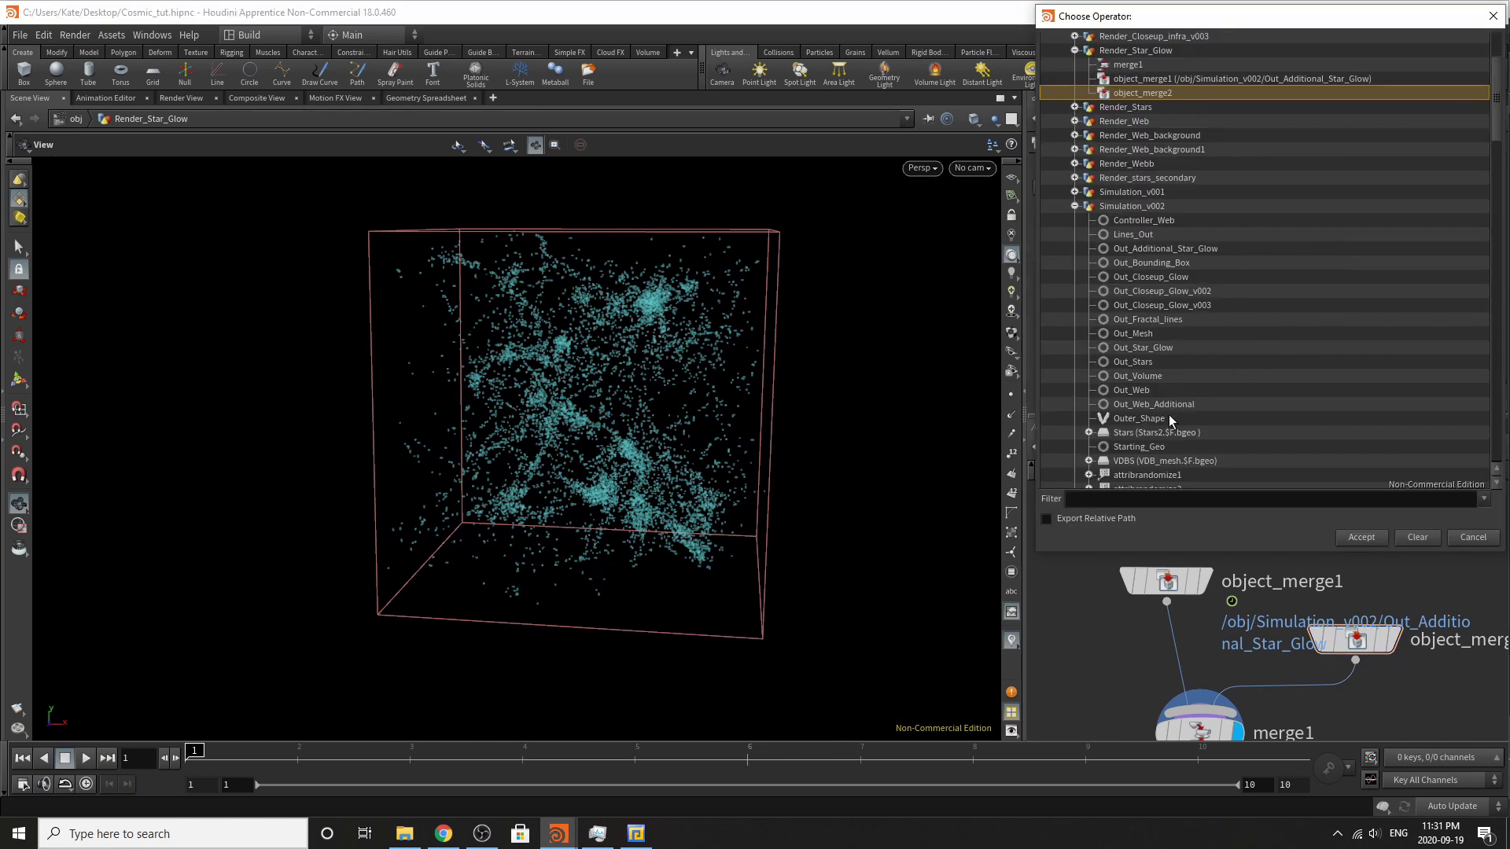
double_click(1149, 350)
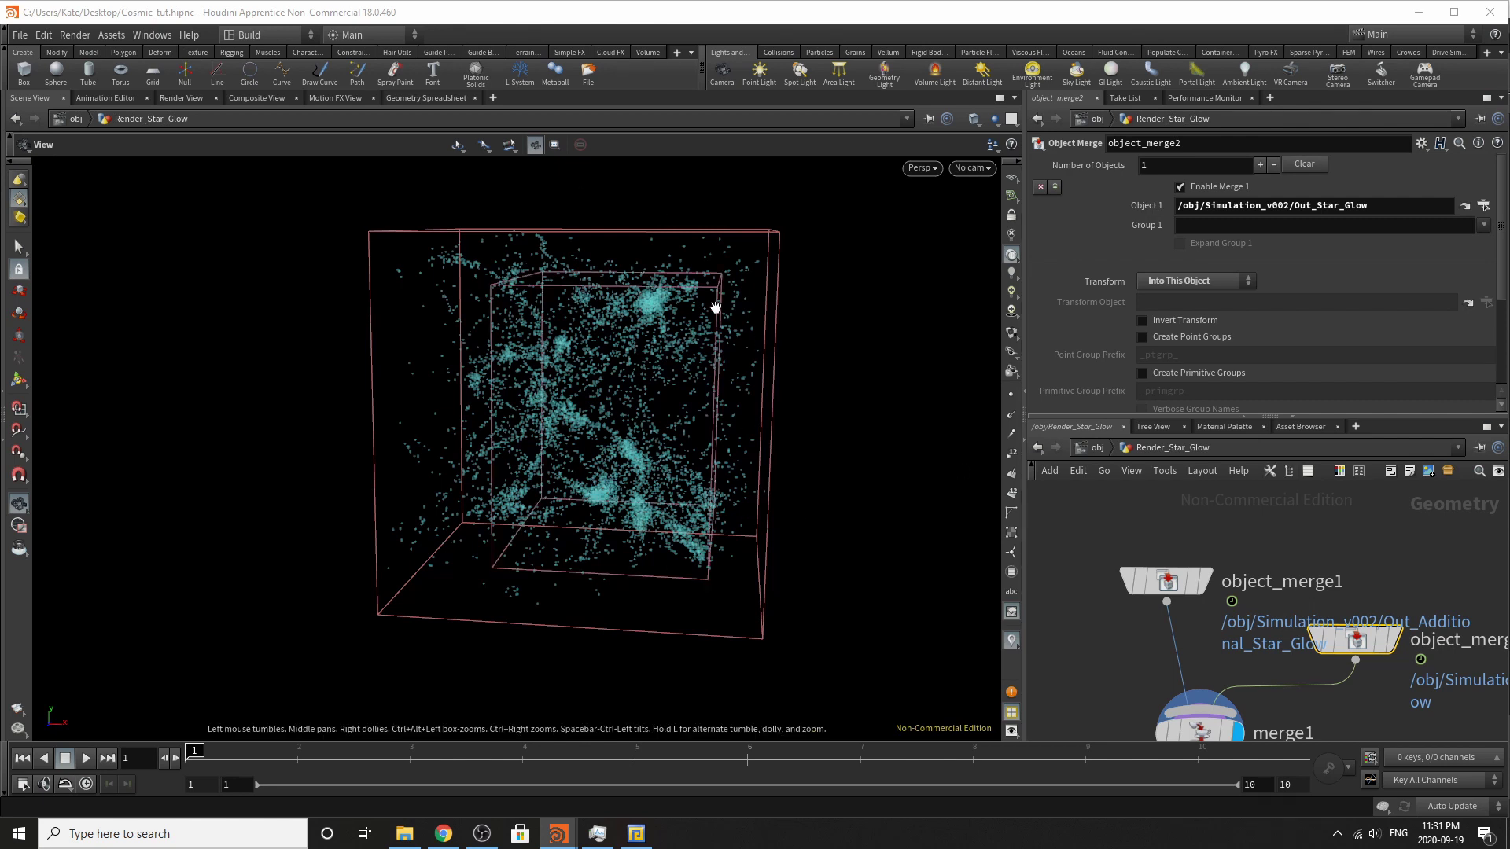
In the Render_Web object, set object_merge1's Object 1 to /obj/Simulation_v002/Out_Web.
click(1098, 448)
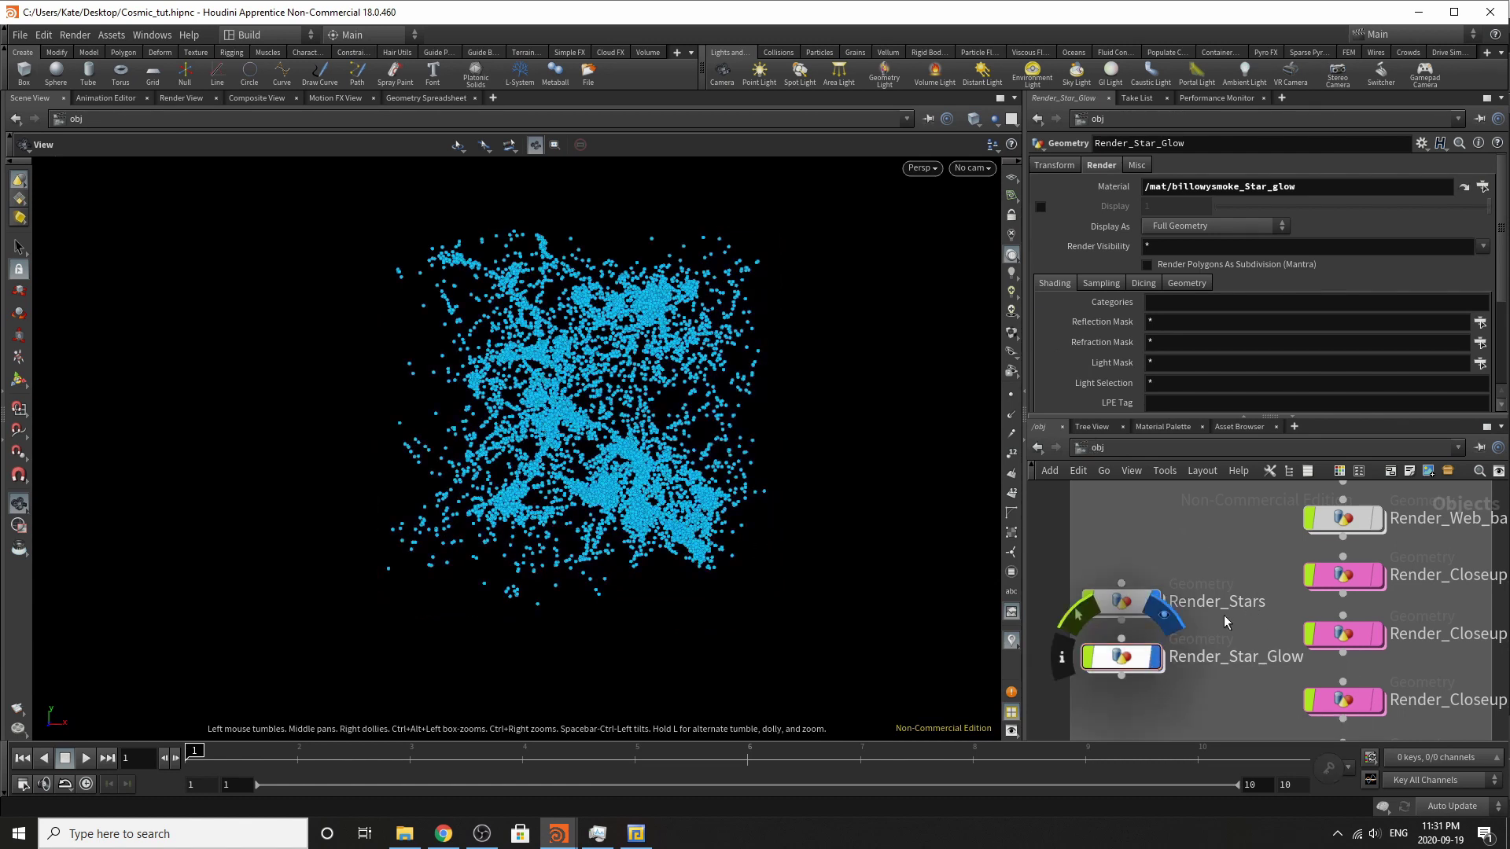
scroll(1184, 598, down, 3)
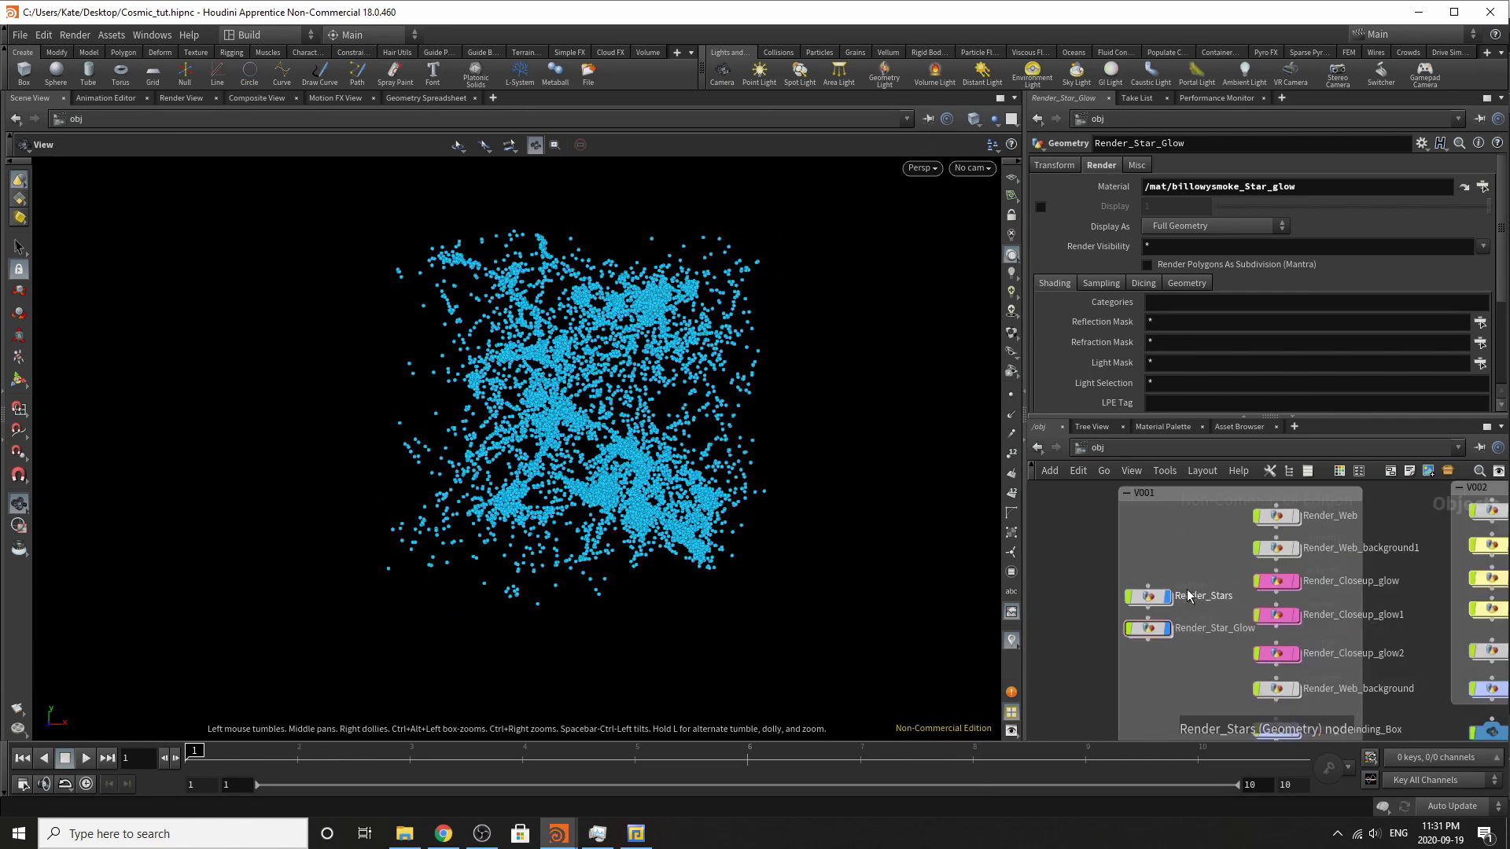
scroll(1294, 525, up, 2)
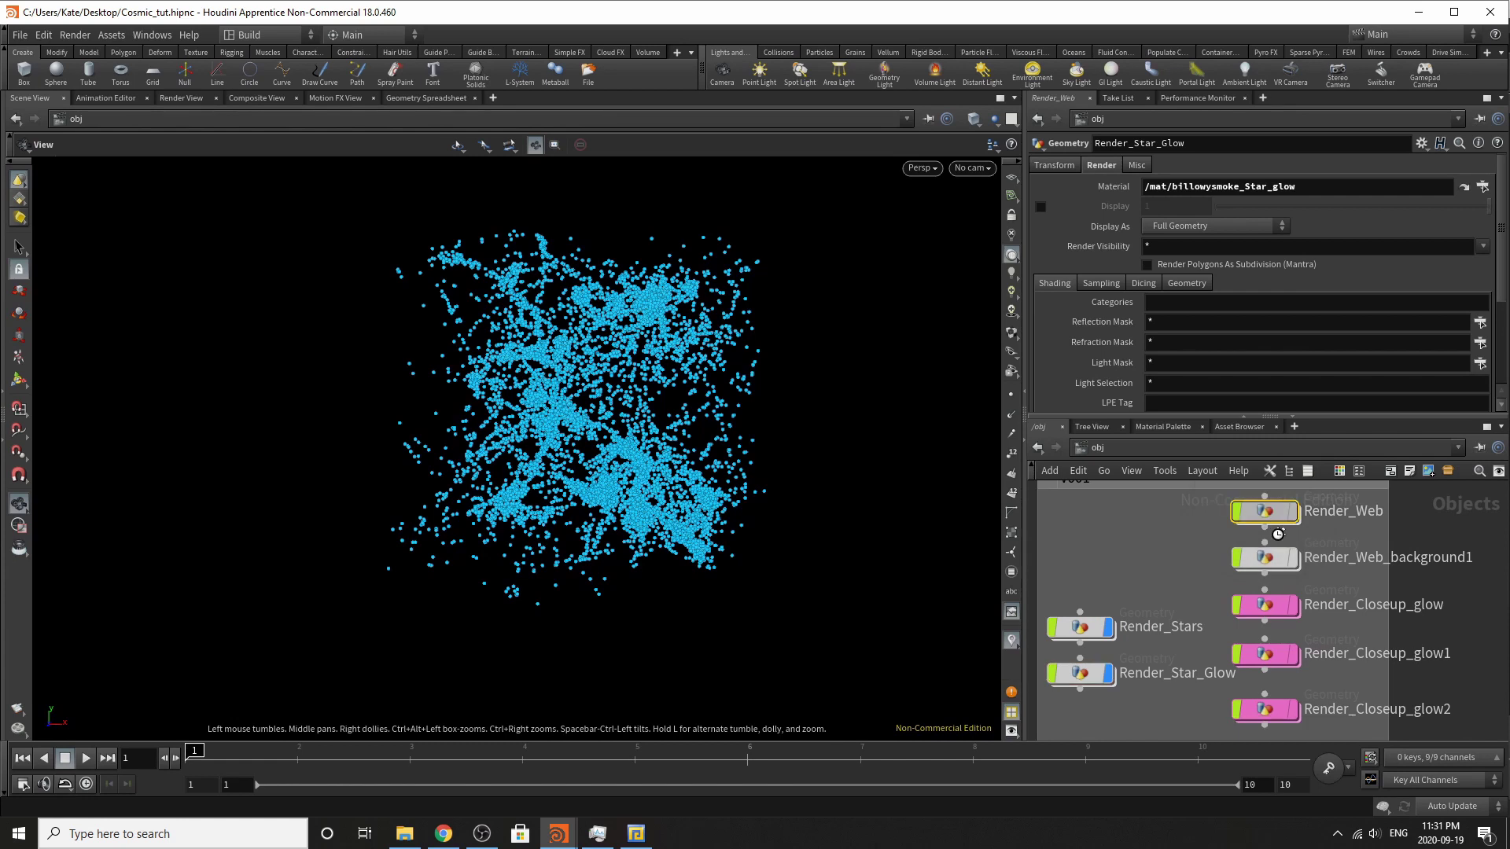
double_click(1266, 513)
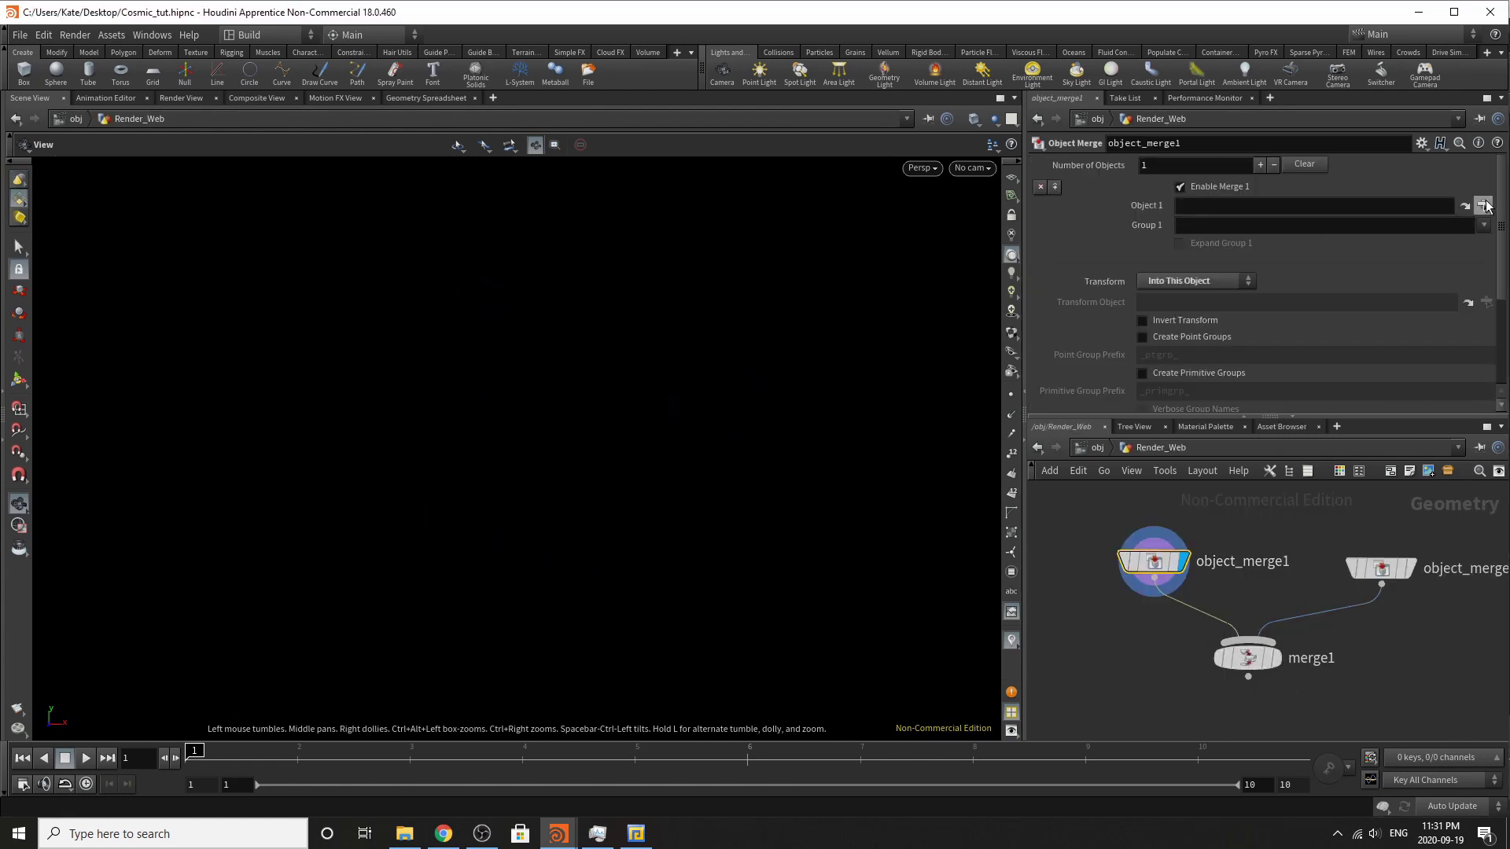
click(1483, 205)
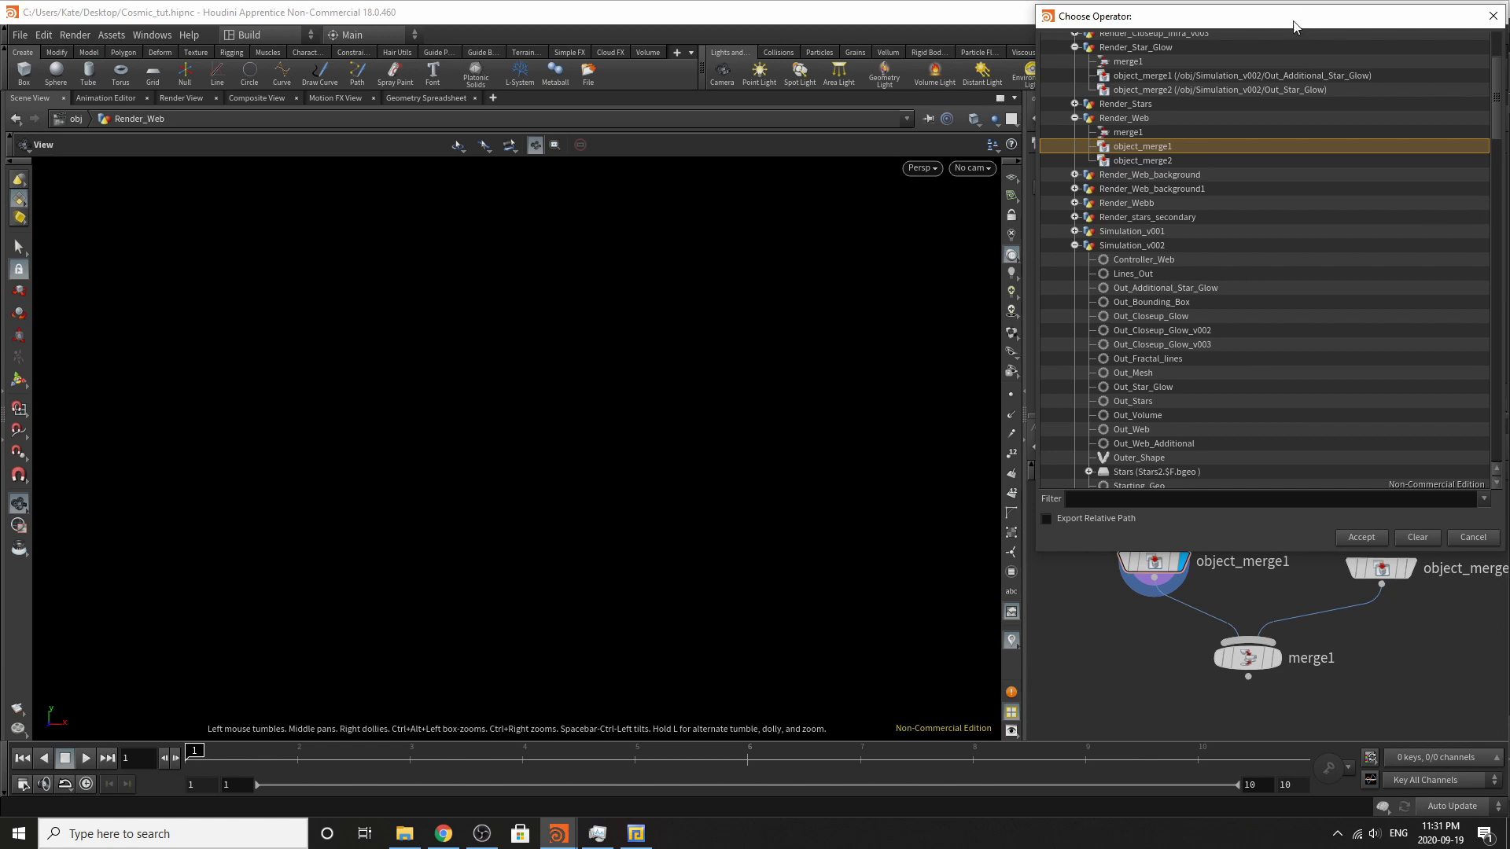
drag(1294, 28, 551, 130)
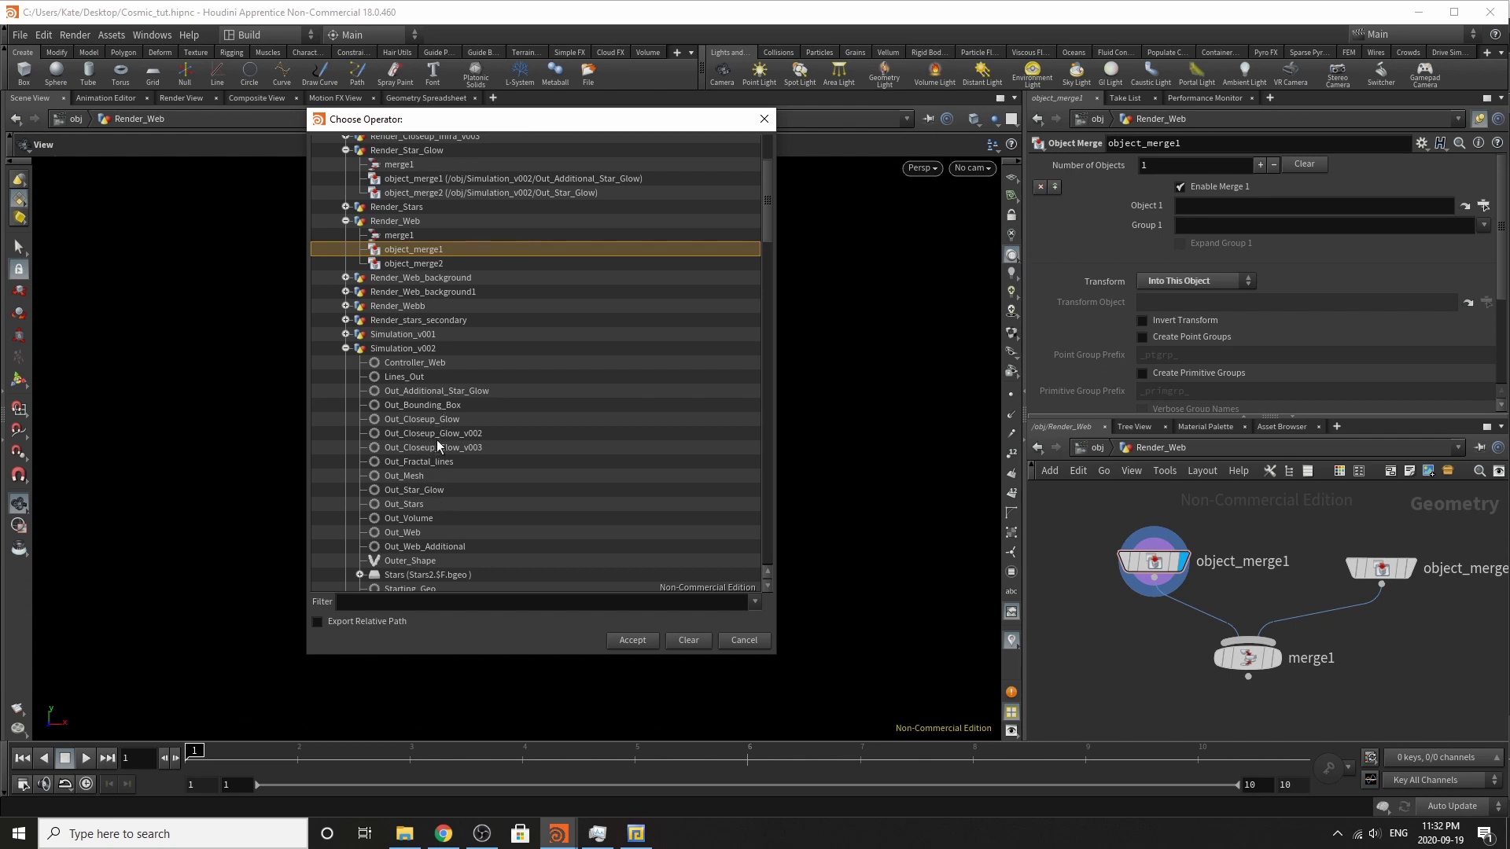
double_click(420, 533)
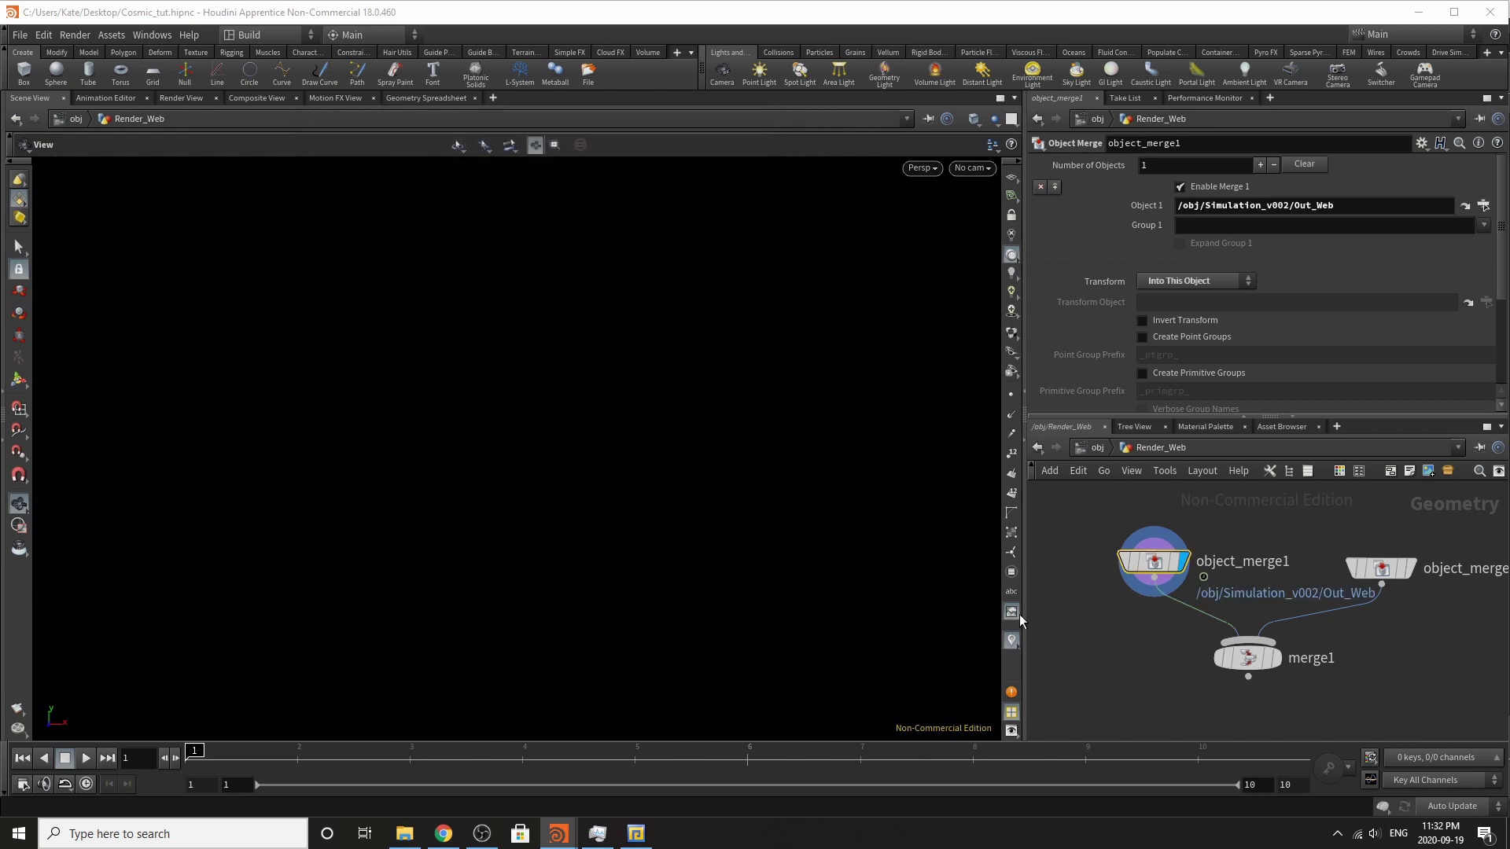
Turn on the display of Render_Web at object level and save the scene.
key(u)
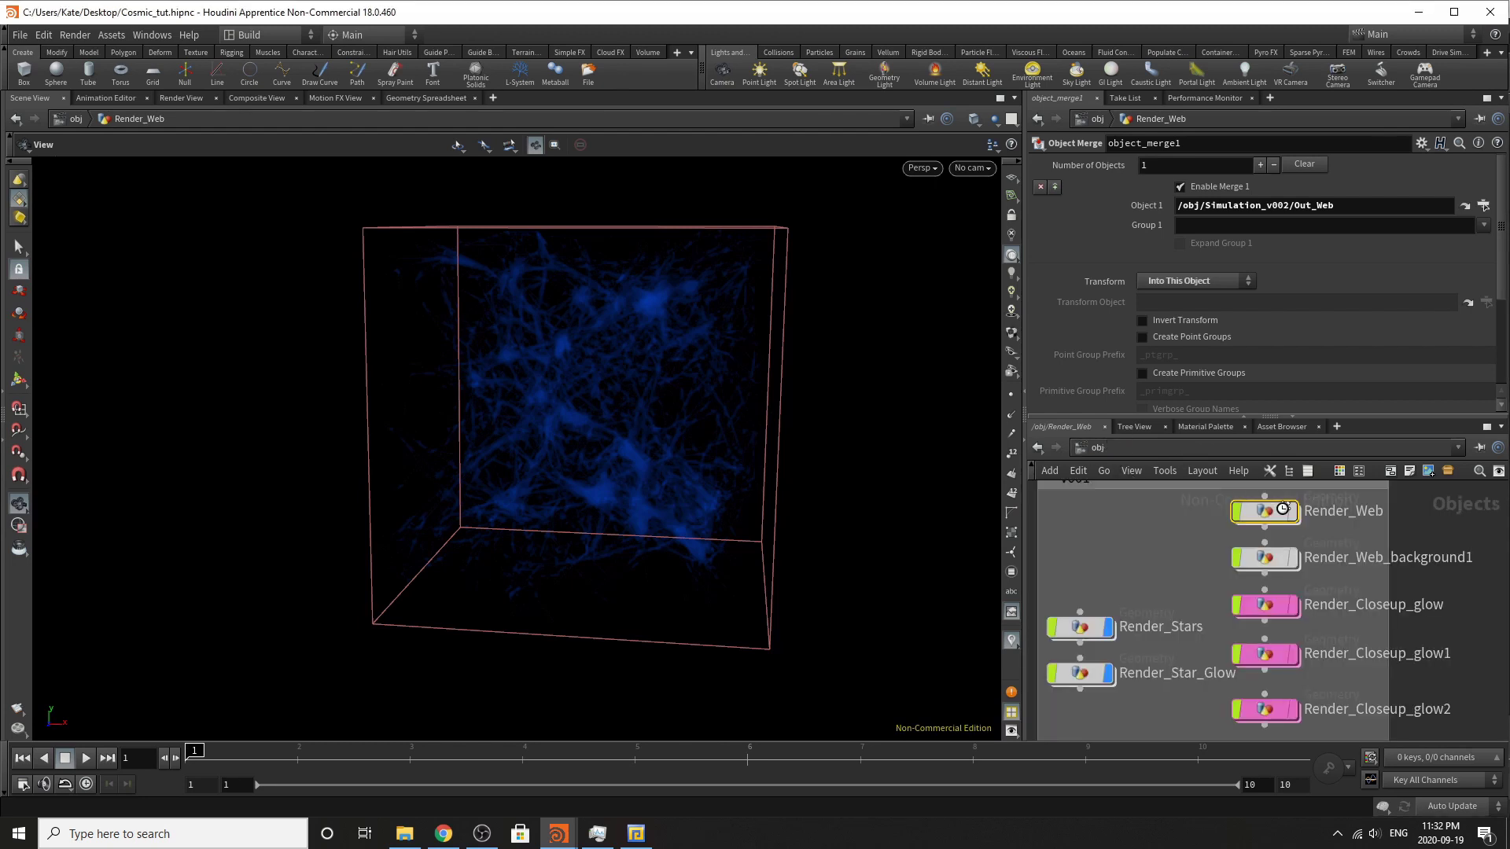
click(1285, 517)
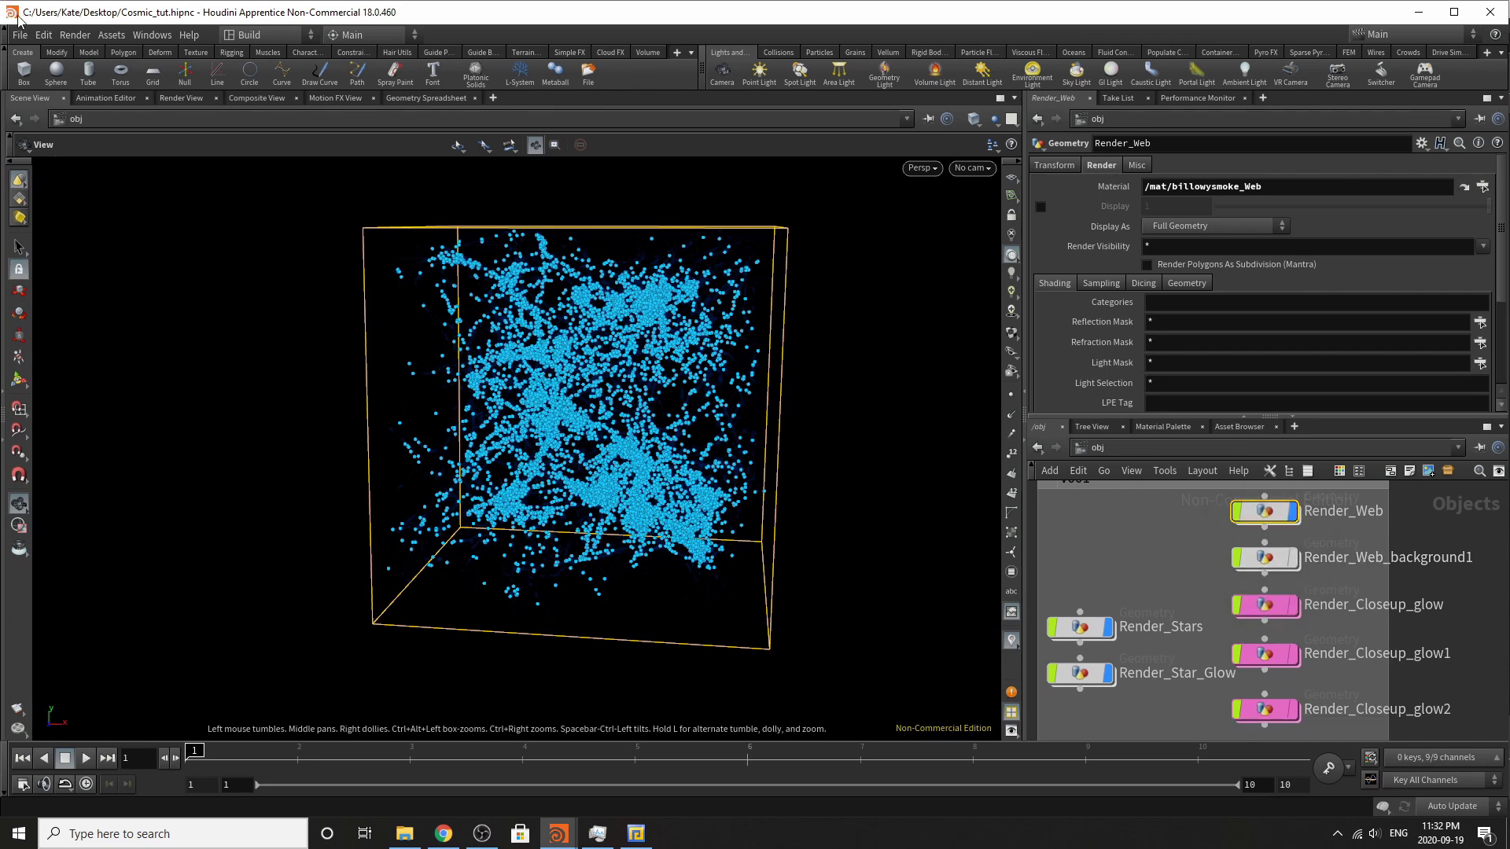
click(20, 35)
click(47, 111)
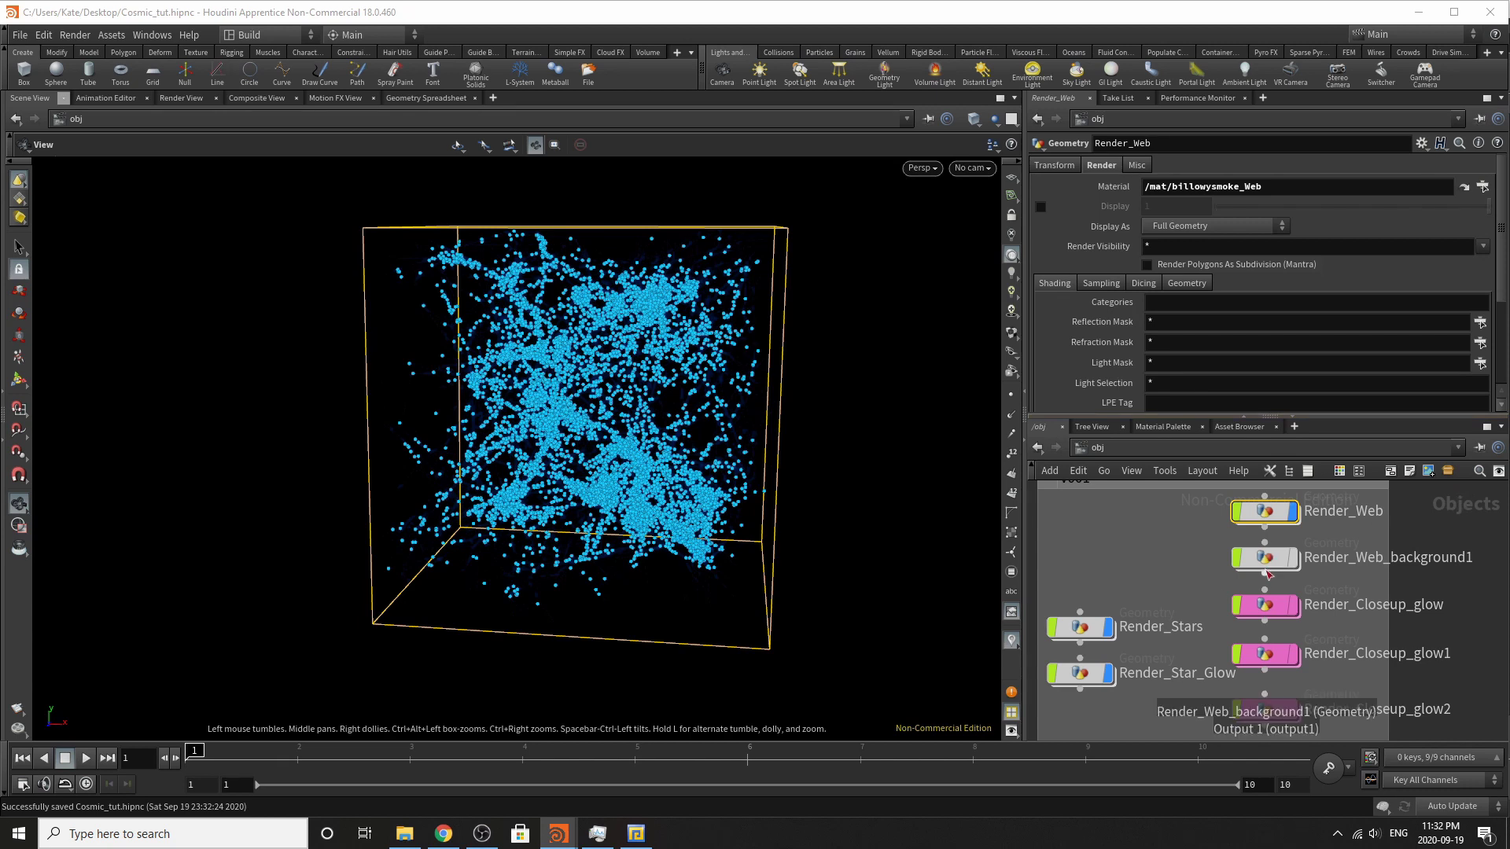
In Render_Web_background1, set object_merge2's Object 1 to /obj/Simulation_v002/Out_Web_Additional.
click(1265, 559)
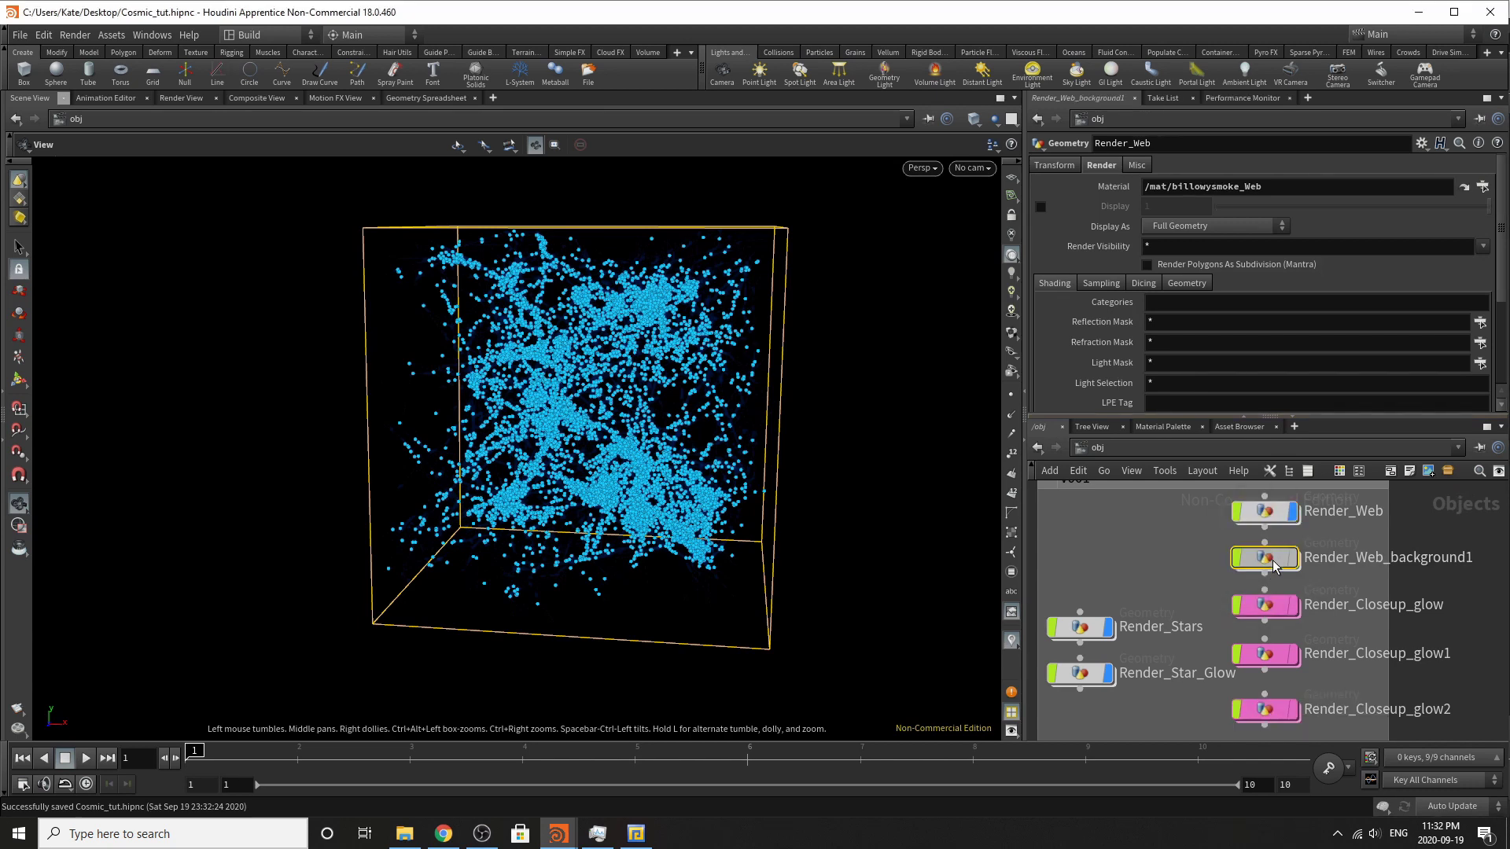
double_click(1266, 557)
click(1248, 558)
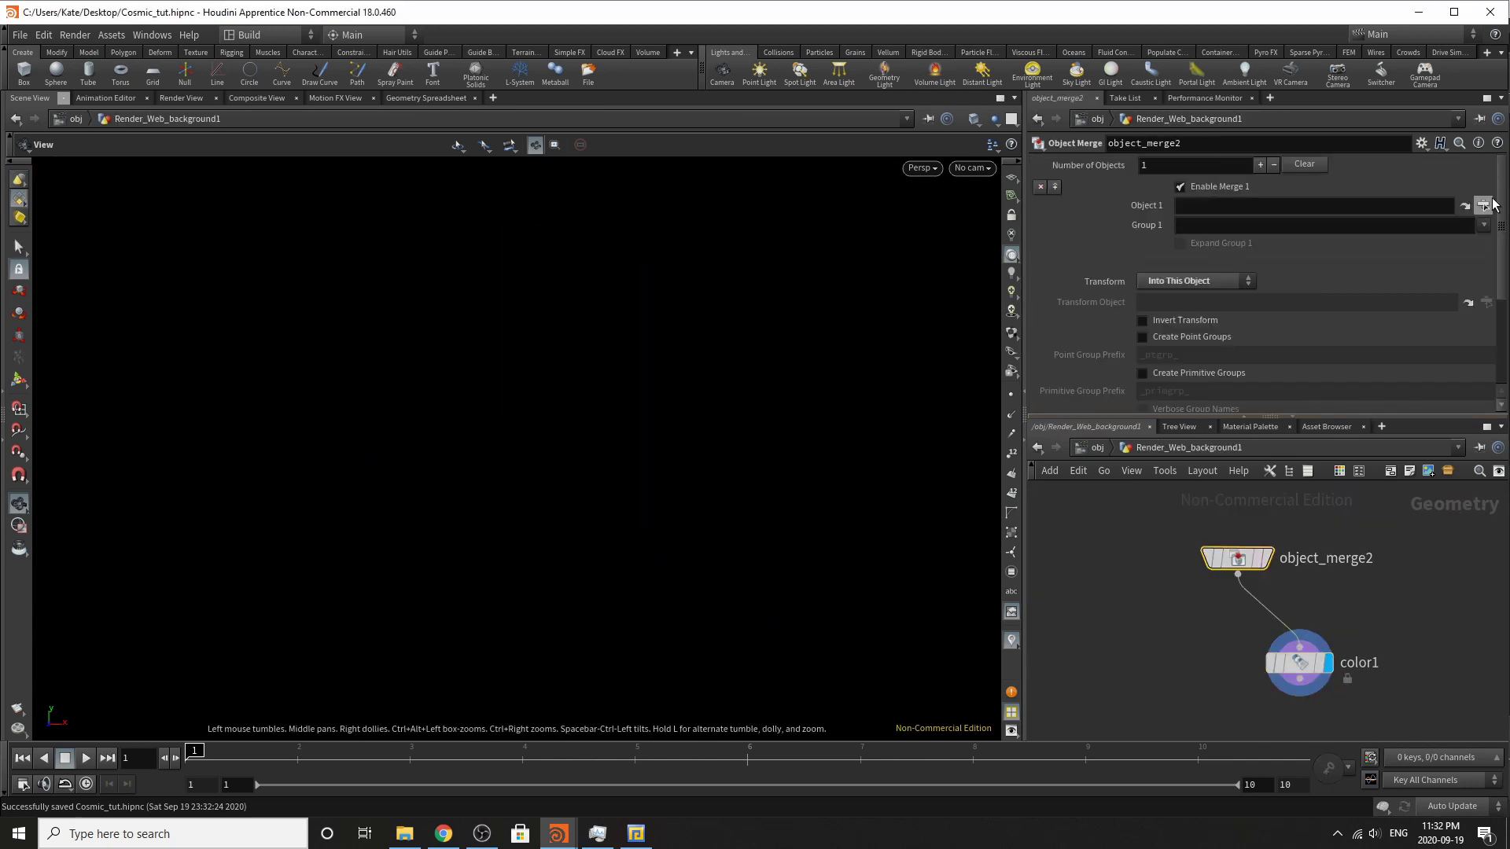
click(1485, 205)
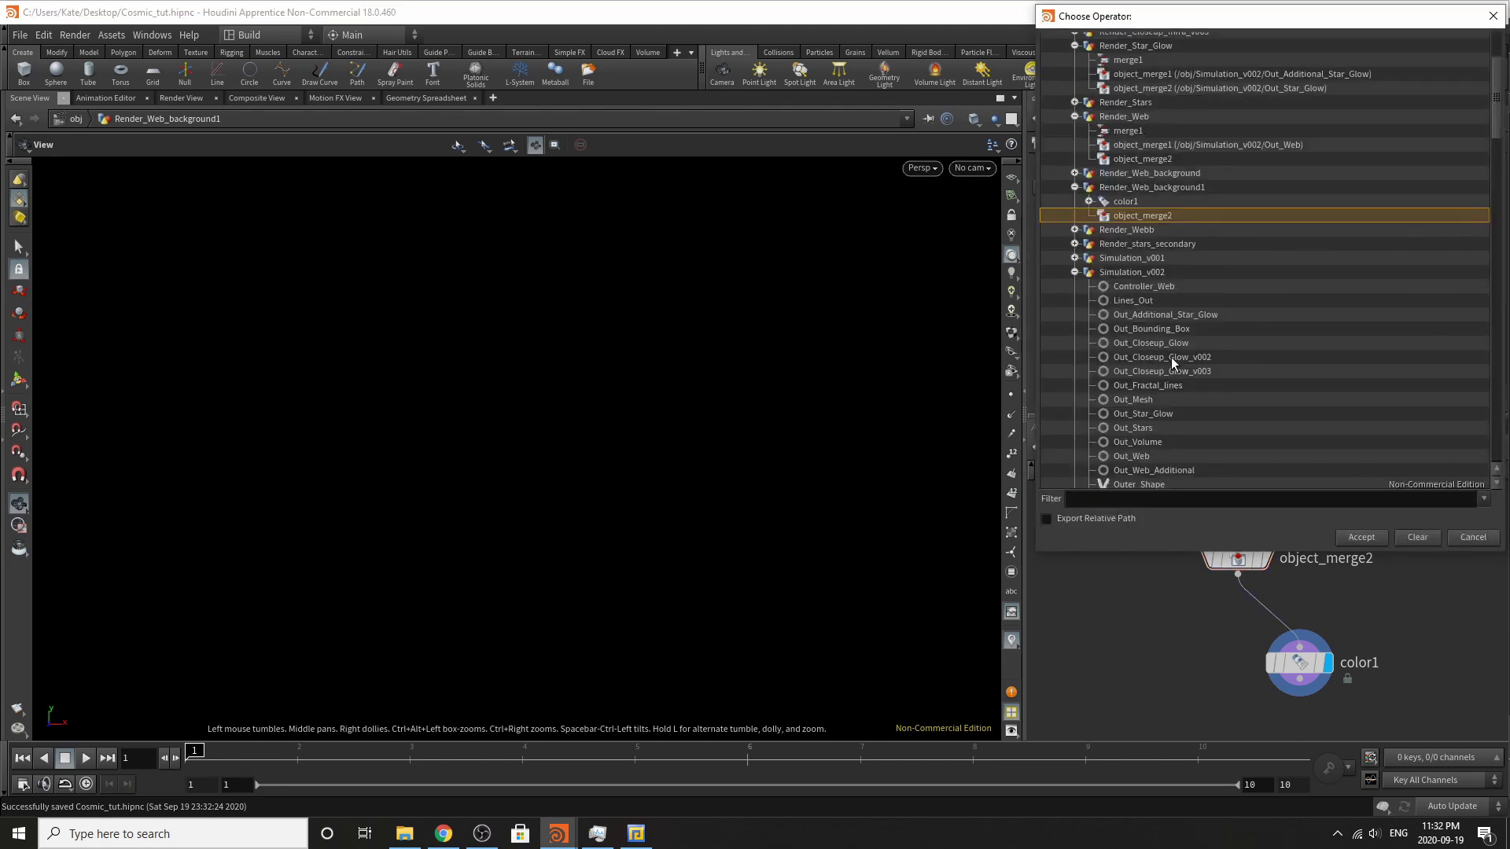
scroll(1155, 440, down, 1)
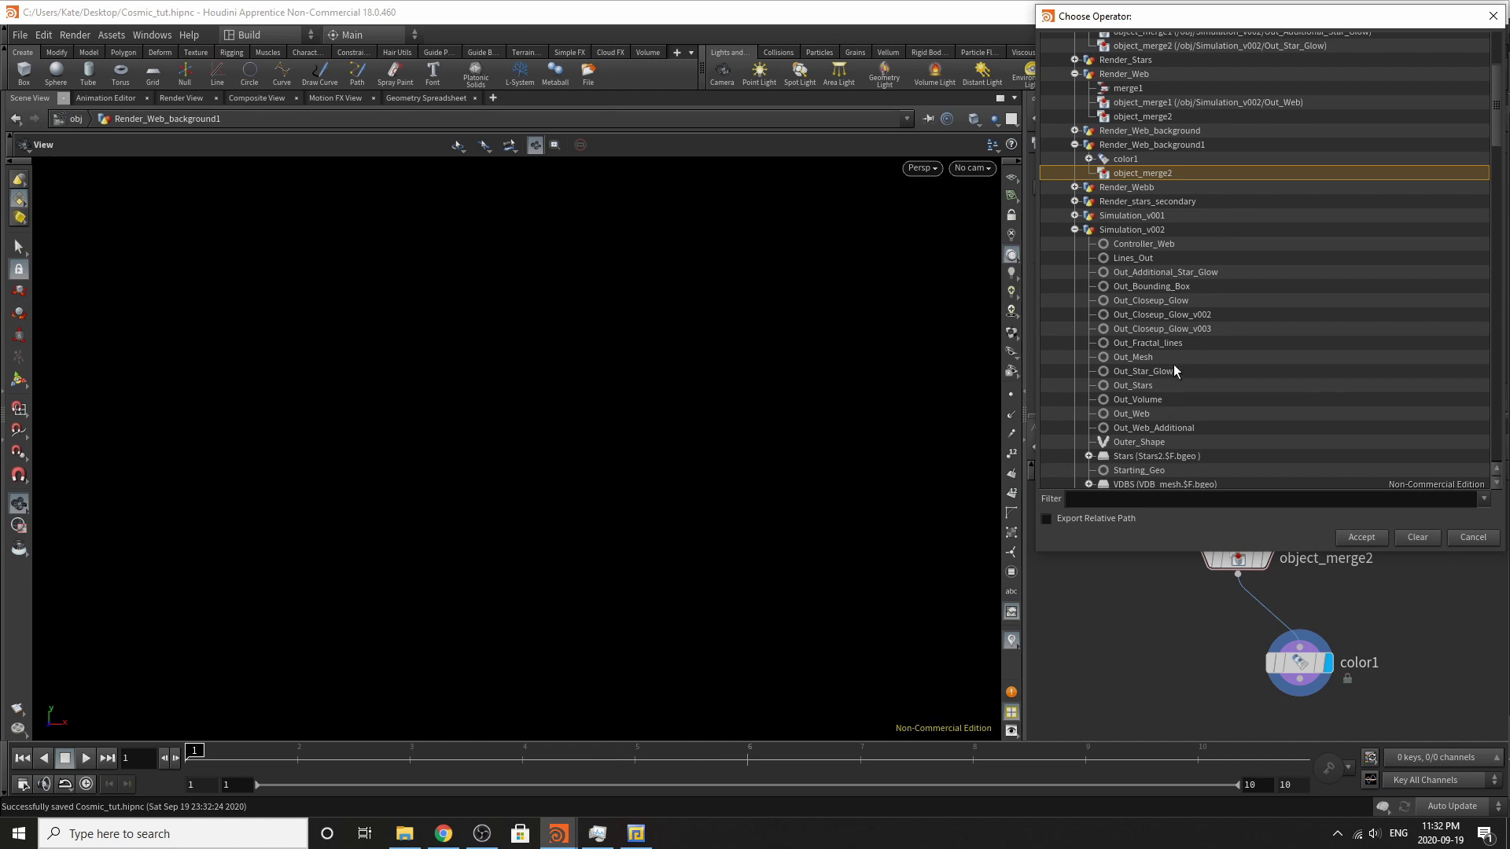
double_click(1169, 426)
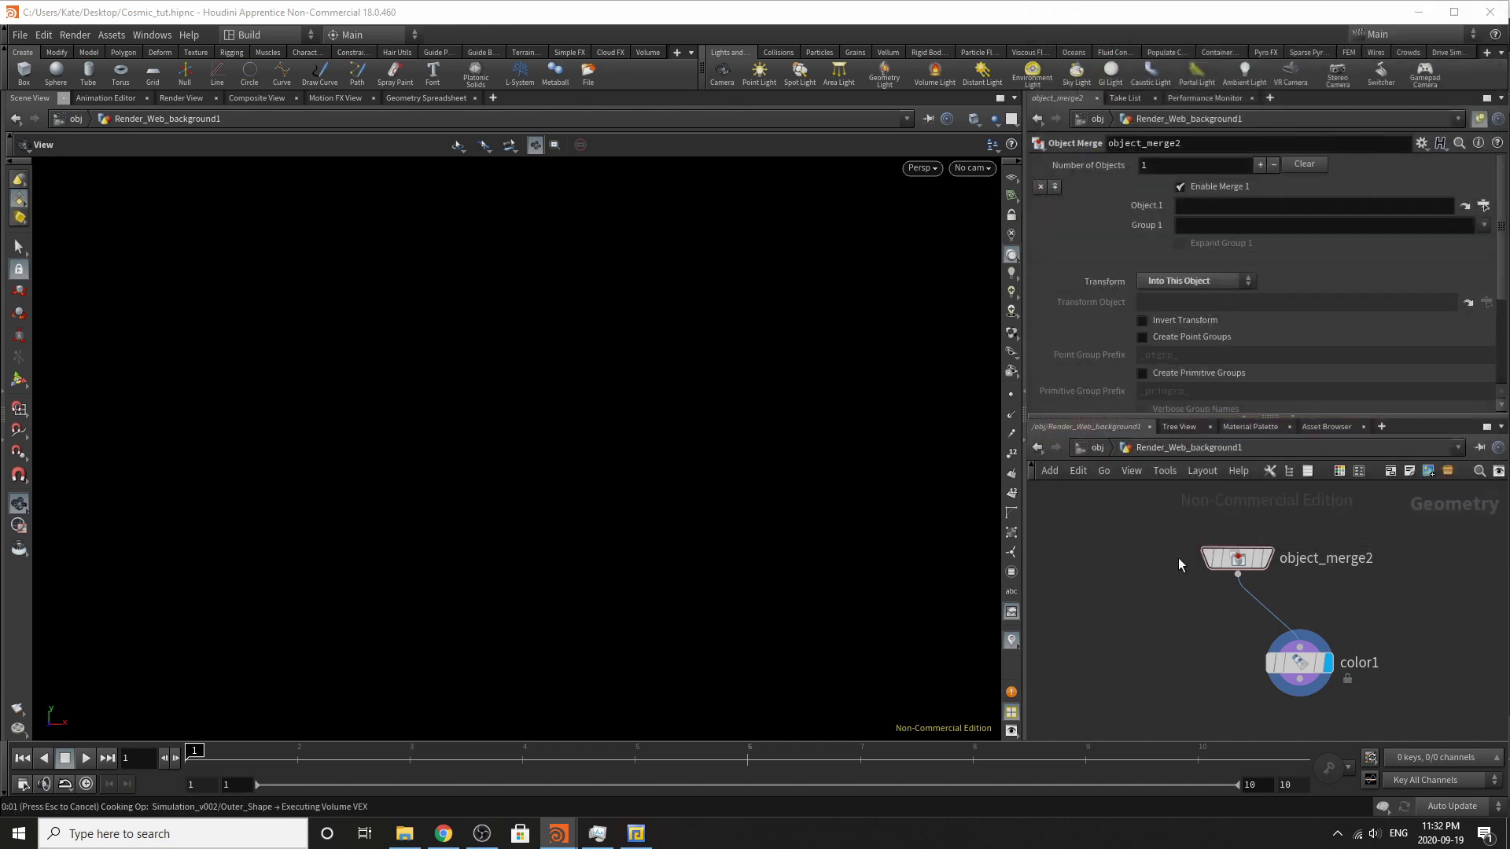
Return to object level and turn on the display of Render_Web_background1.
key(ctrl+s)
click(1098, 448)
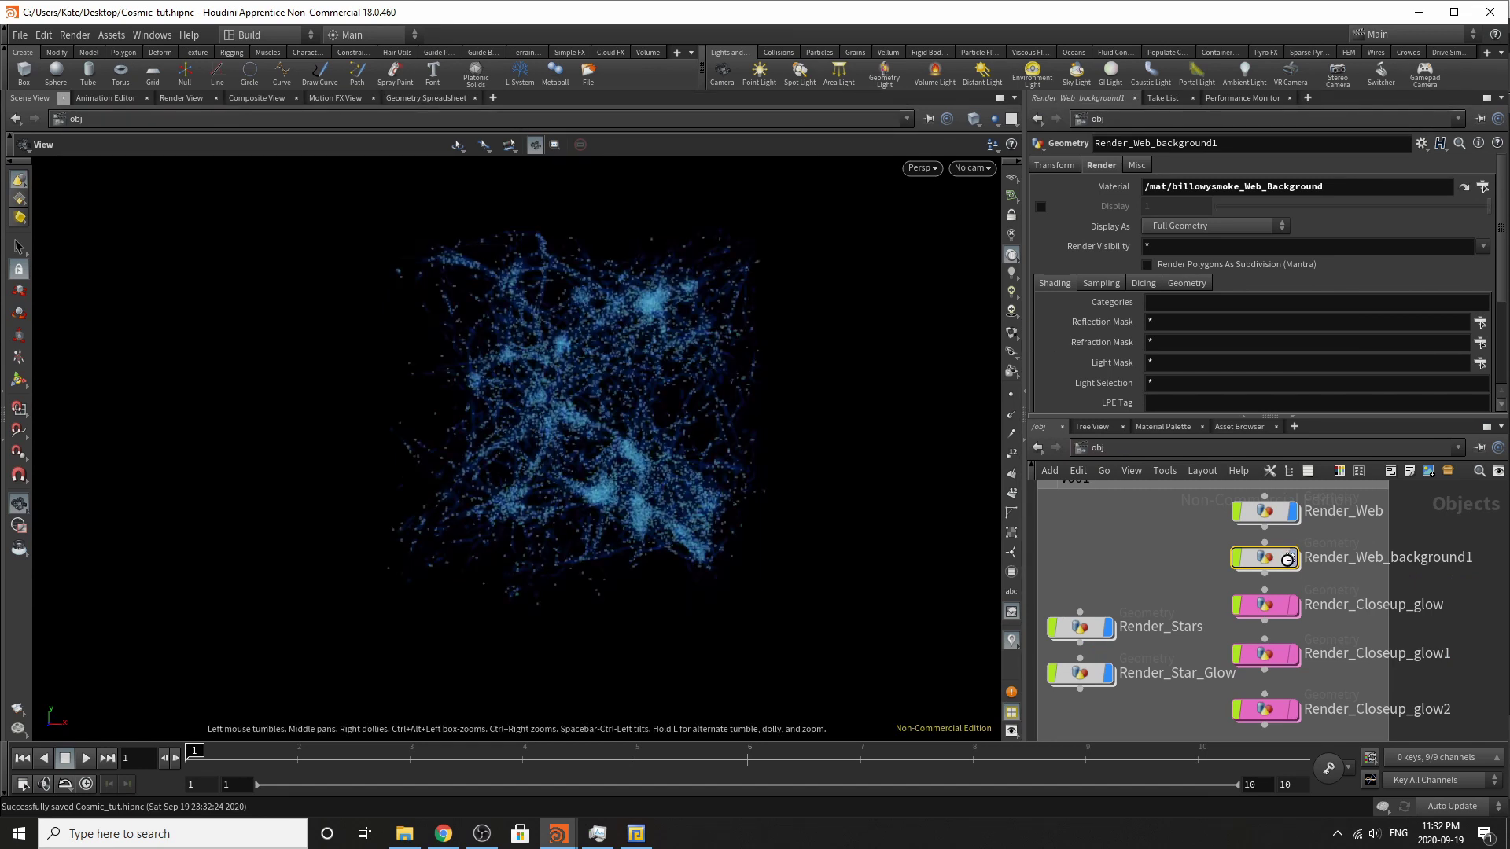
click(1292, 558)
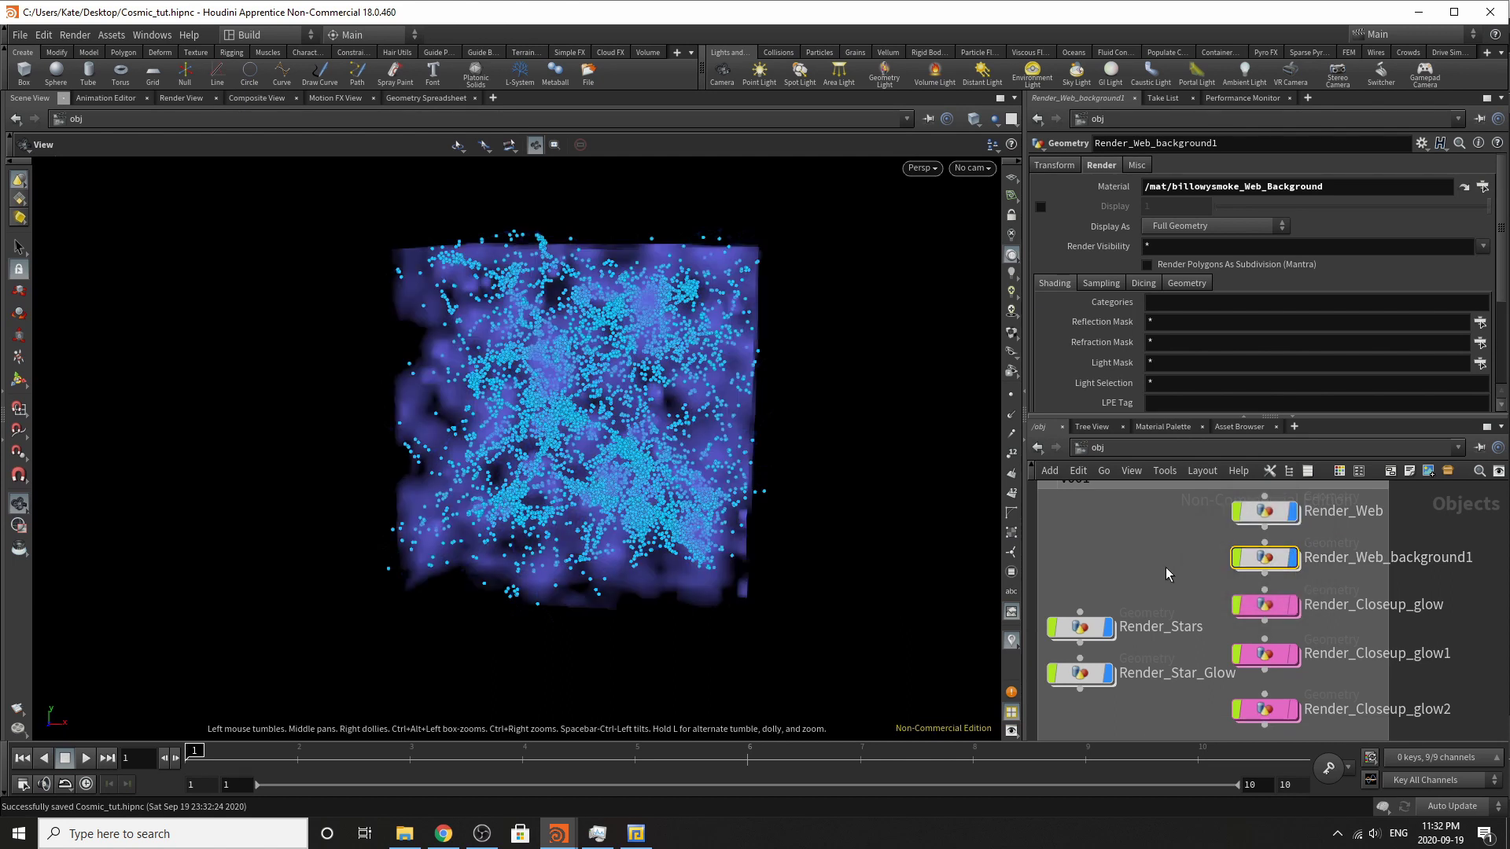
In Render_Closeup_glow, set object_merge1's Object 1 to /obj/Simulation_v002/Out_Closeup_Glow and return to object level.
click(1270, 604)
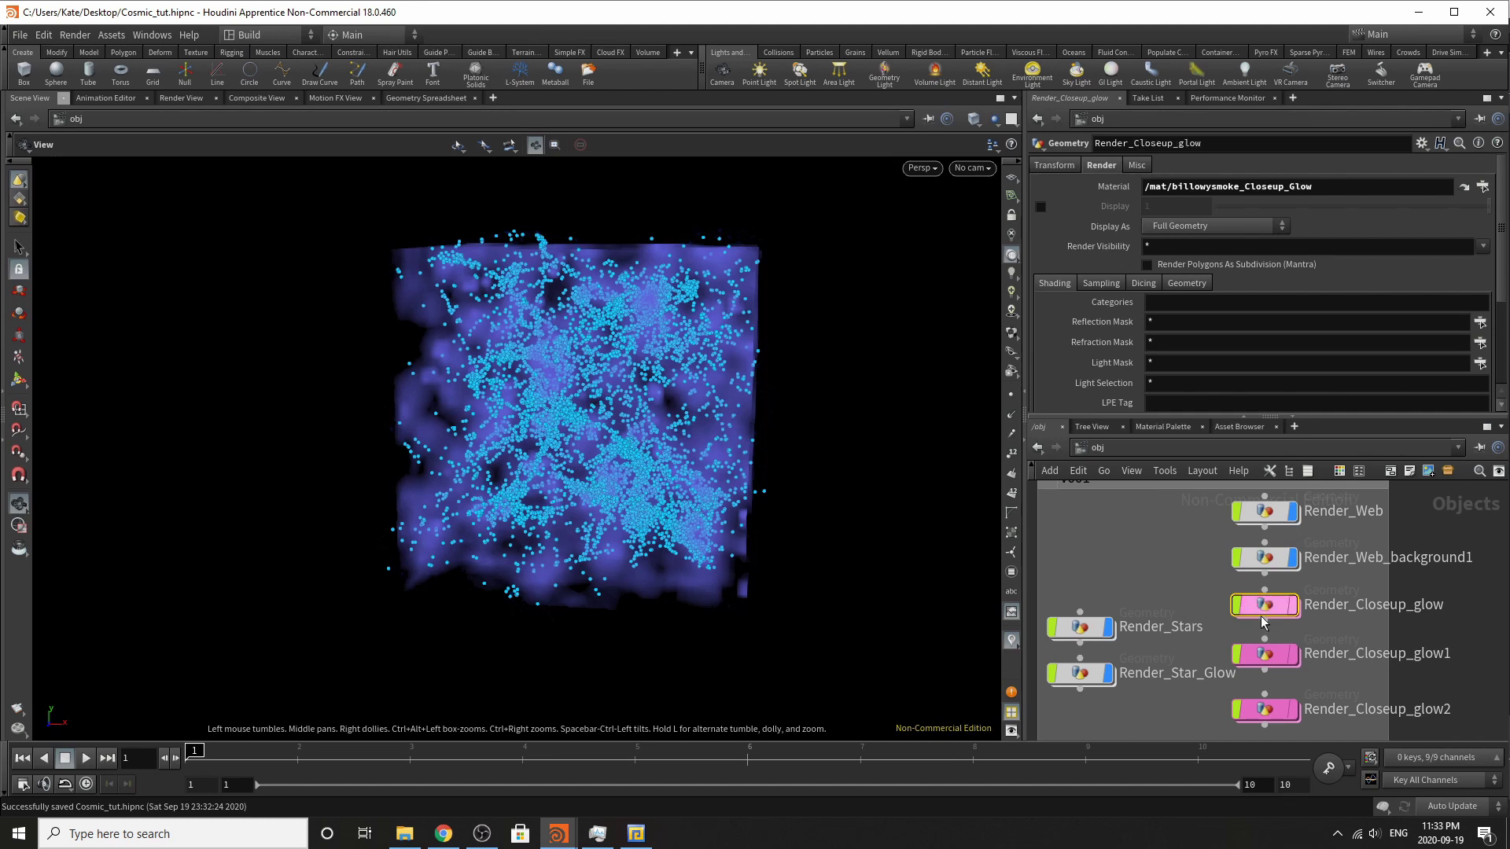
right_click(1262, 617)
click(1295, 608)
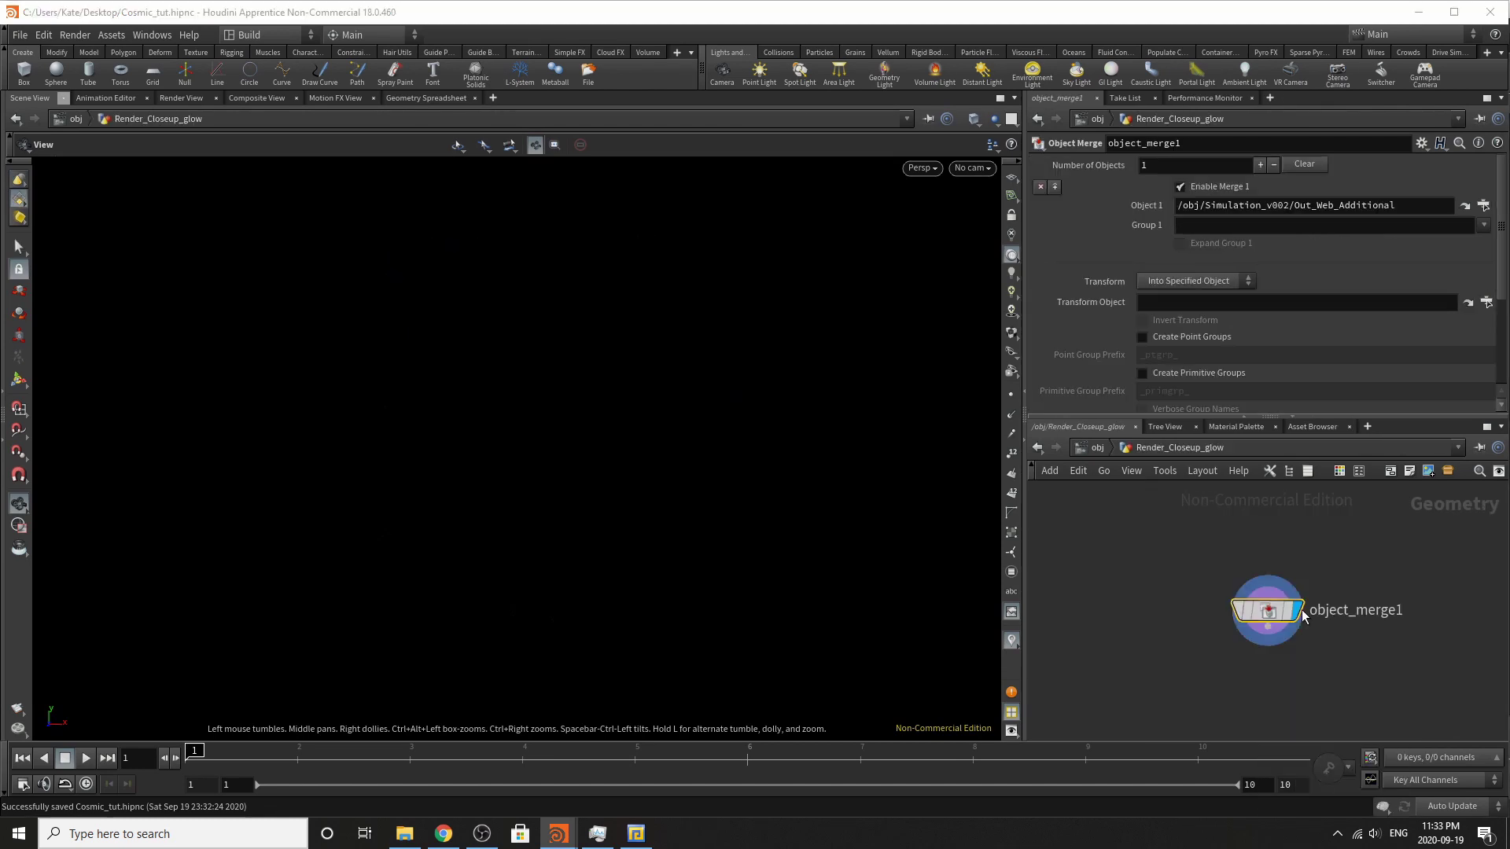
click(1483, 205)
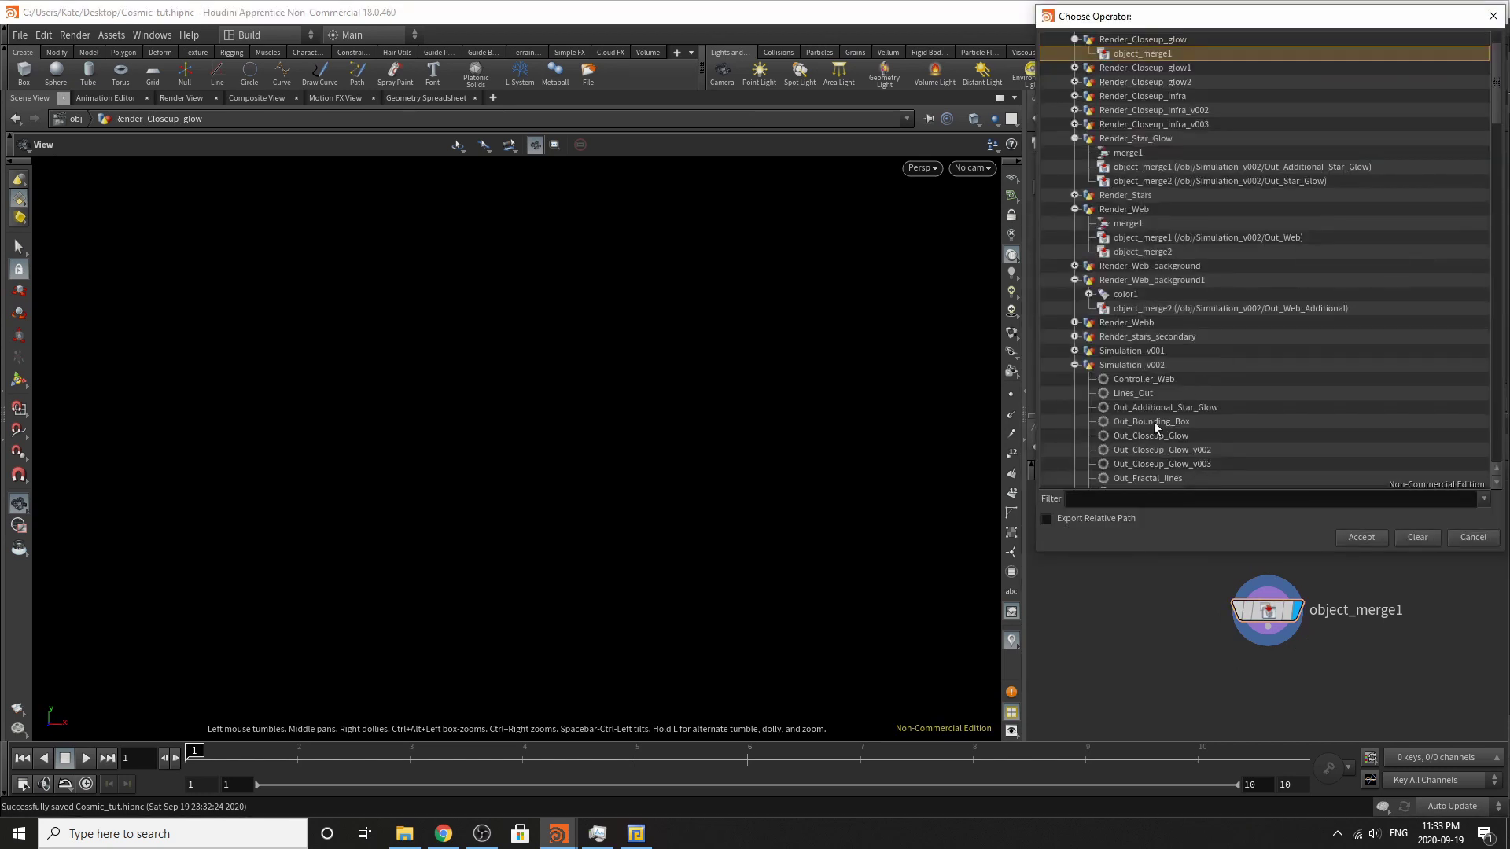
double_click(1176, 354)
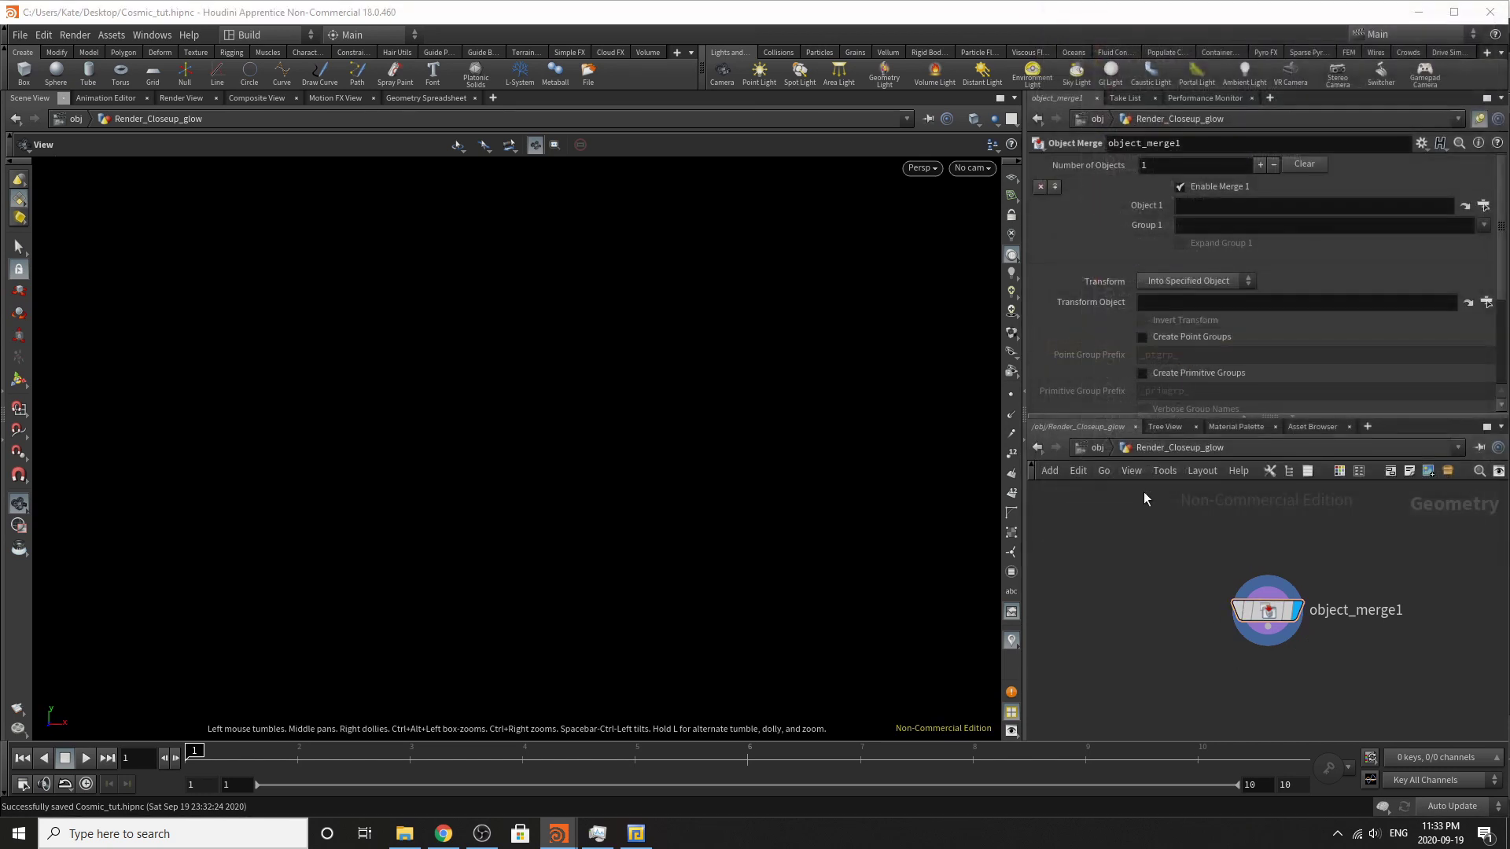
click(1082, 448)
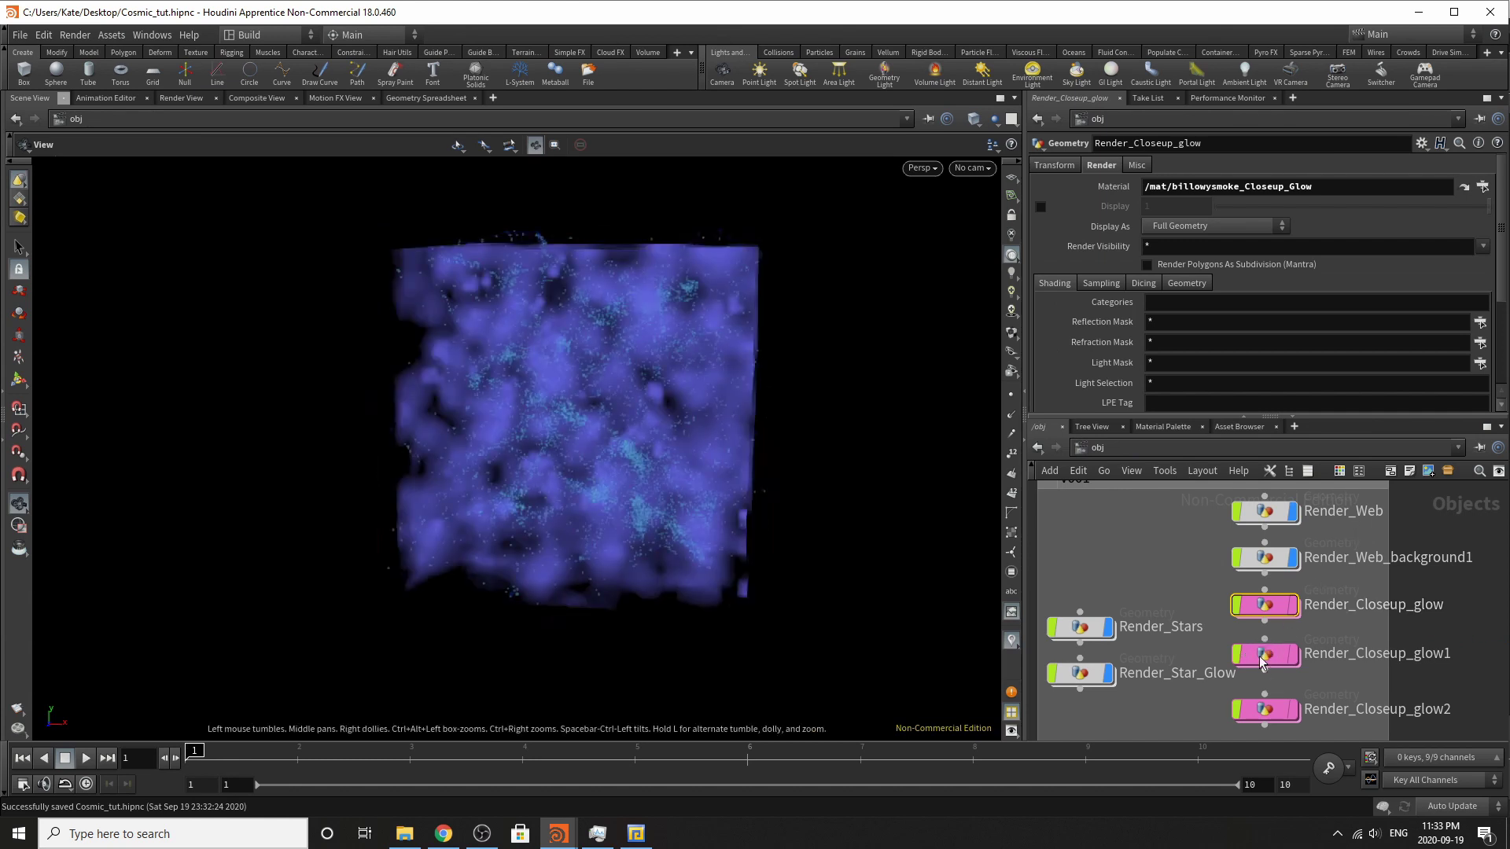
In Render_Closeup_glow1, set object_merge1's Object 1 to /obj/Simulation_v002/Out_Closeup_Glow_v002 and return to object level.
click(1262, 658)
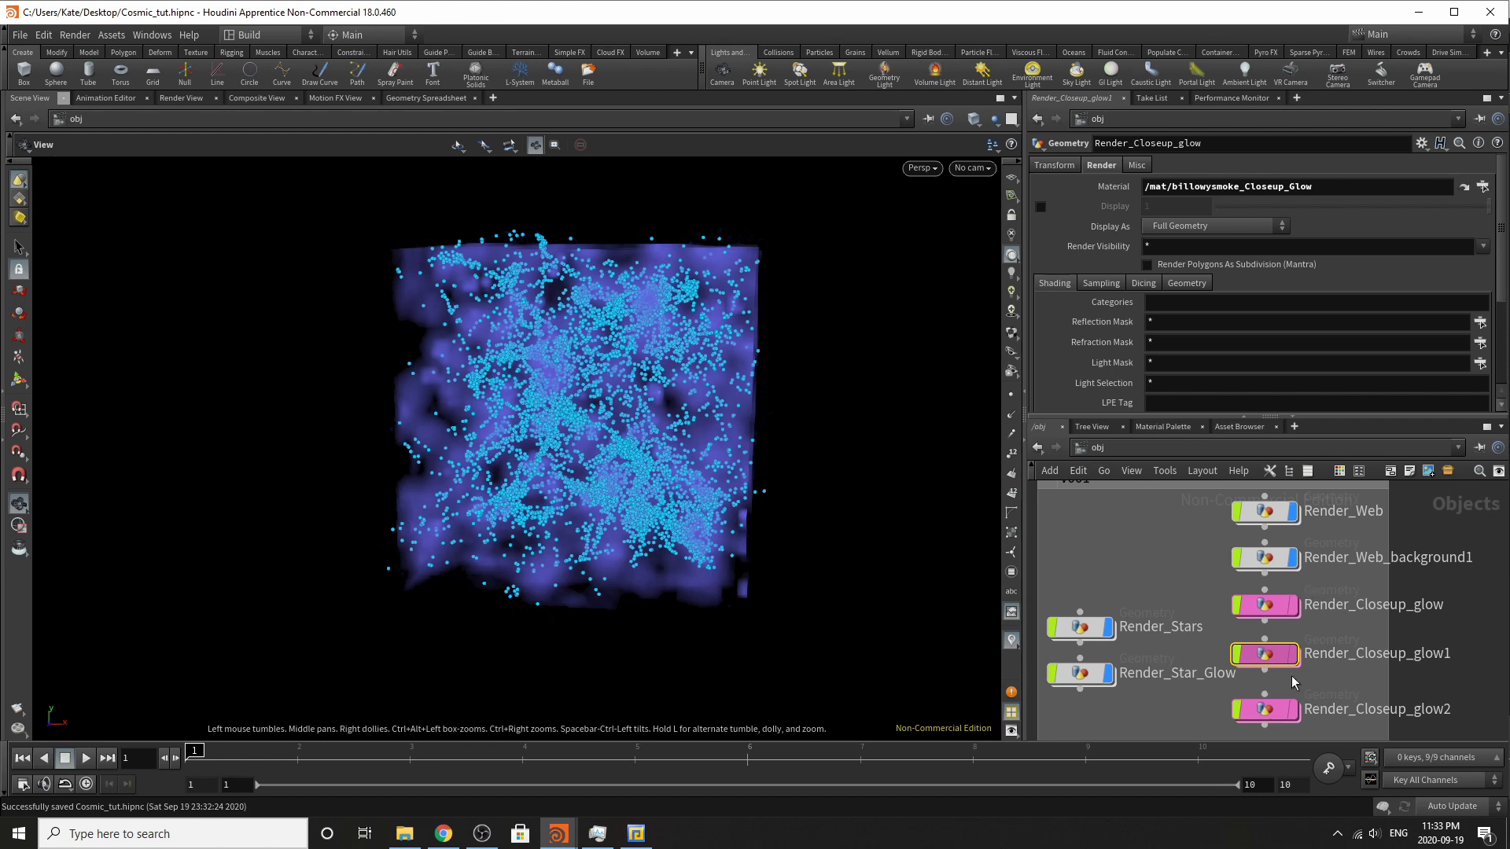
right_click(1266, 654)
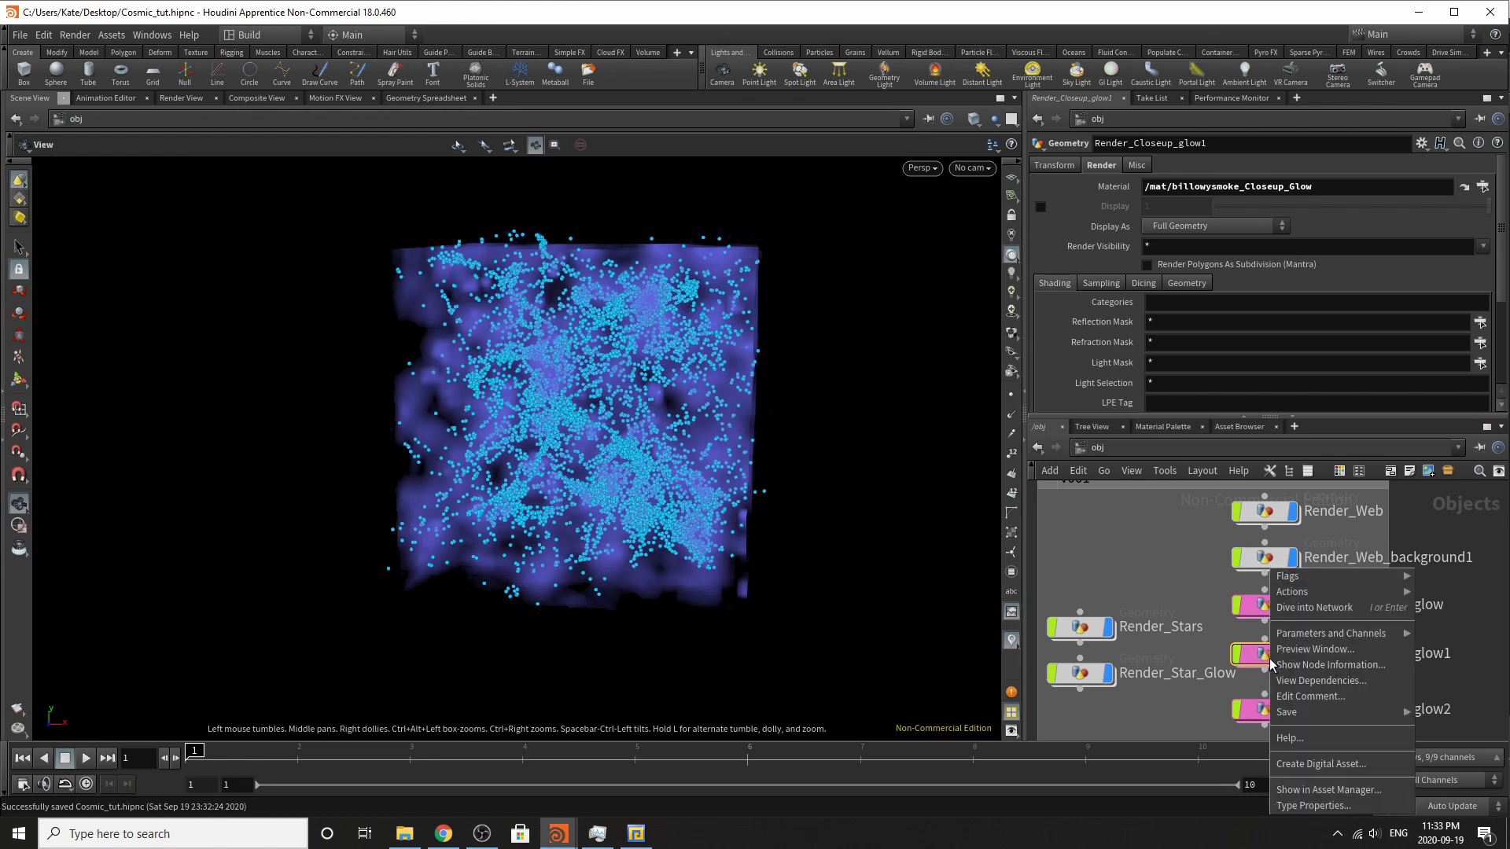
click(1311, 609)
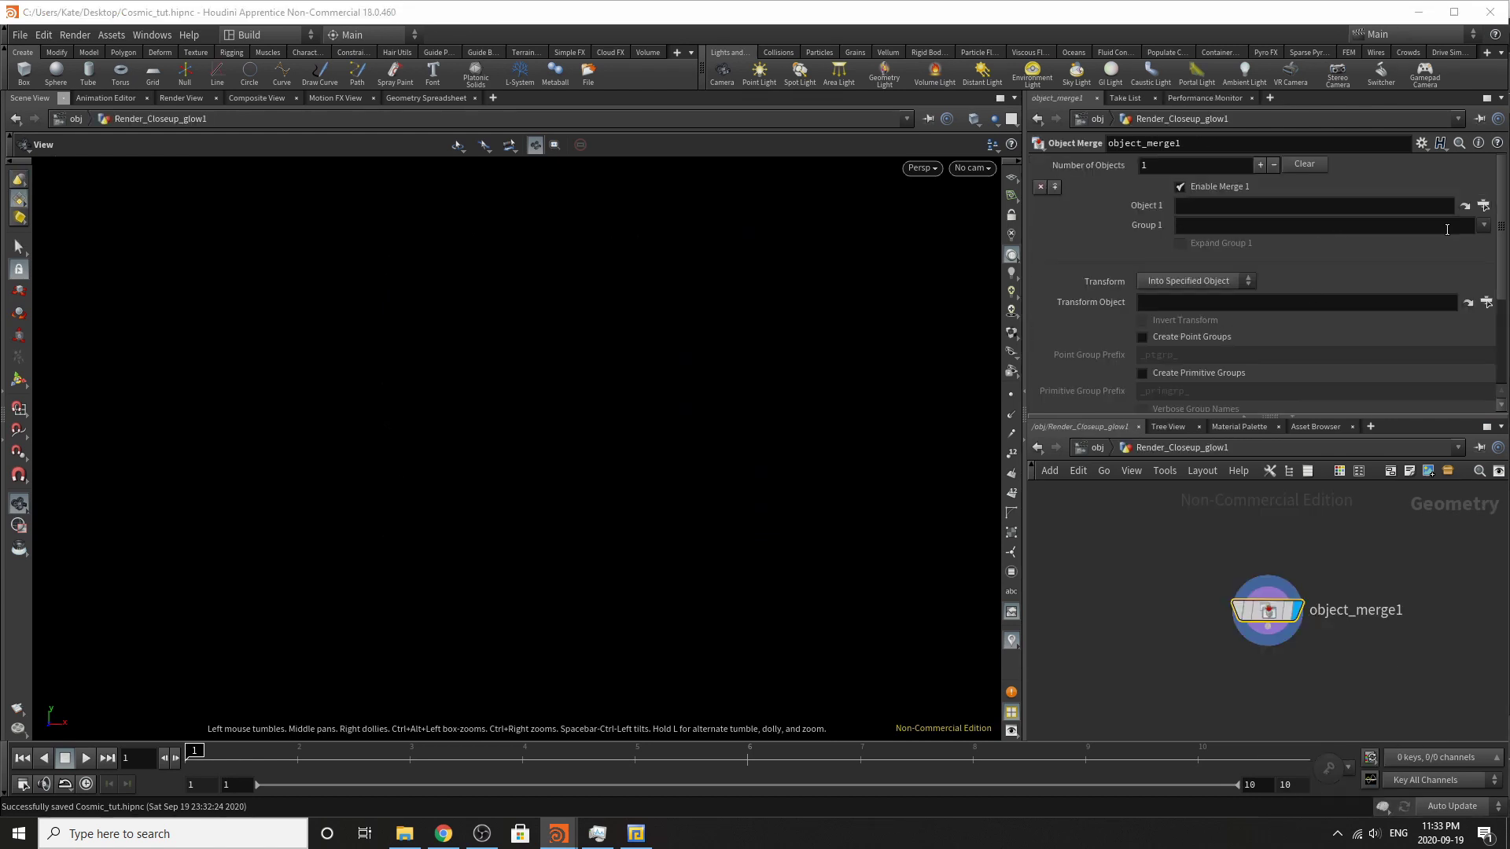
click(1483, 206)
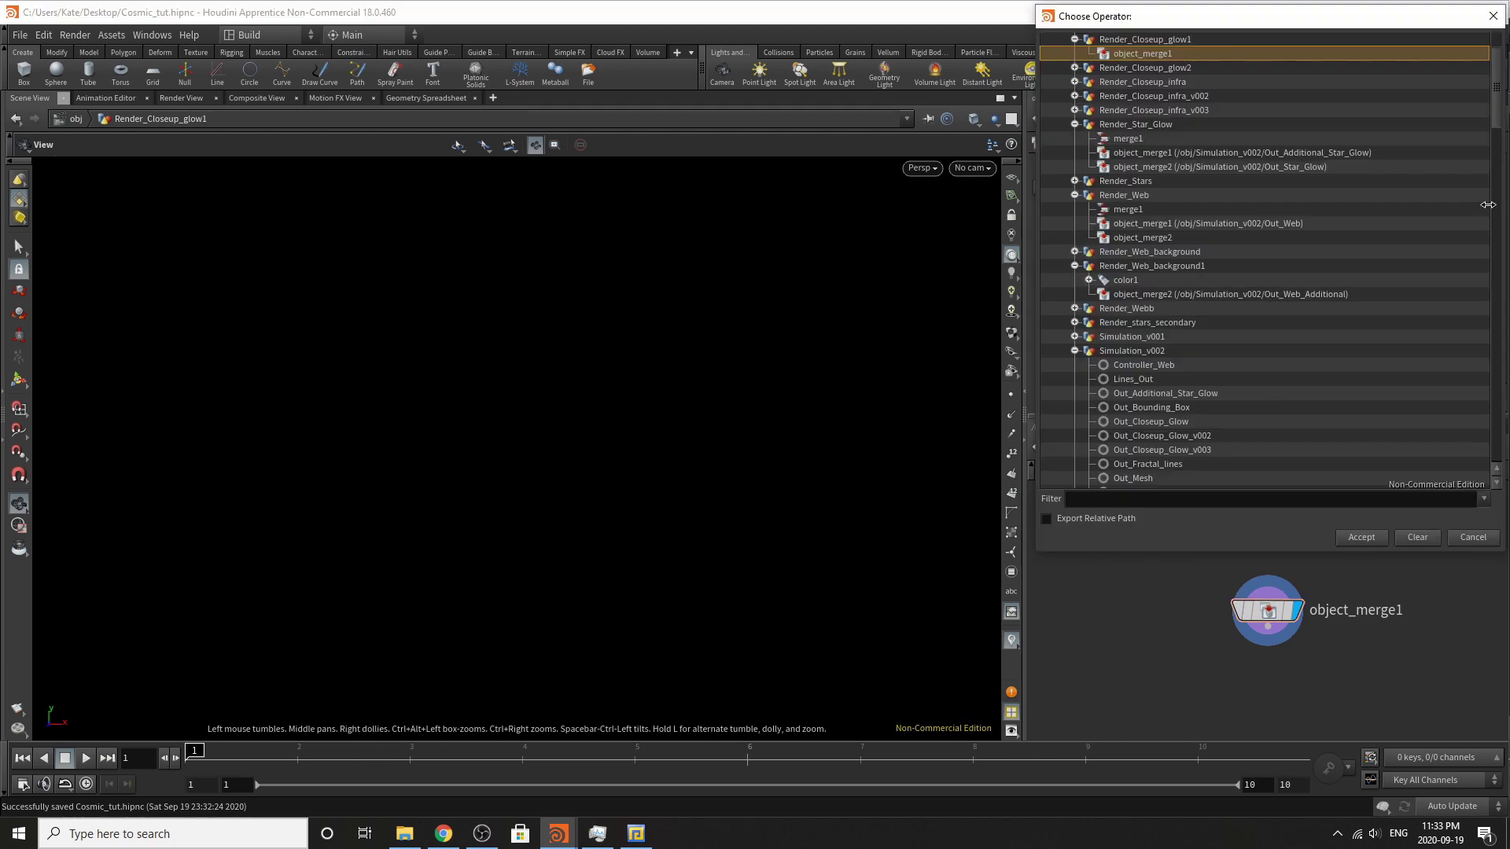
click(1149, 436)
double_click(1163, 437)
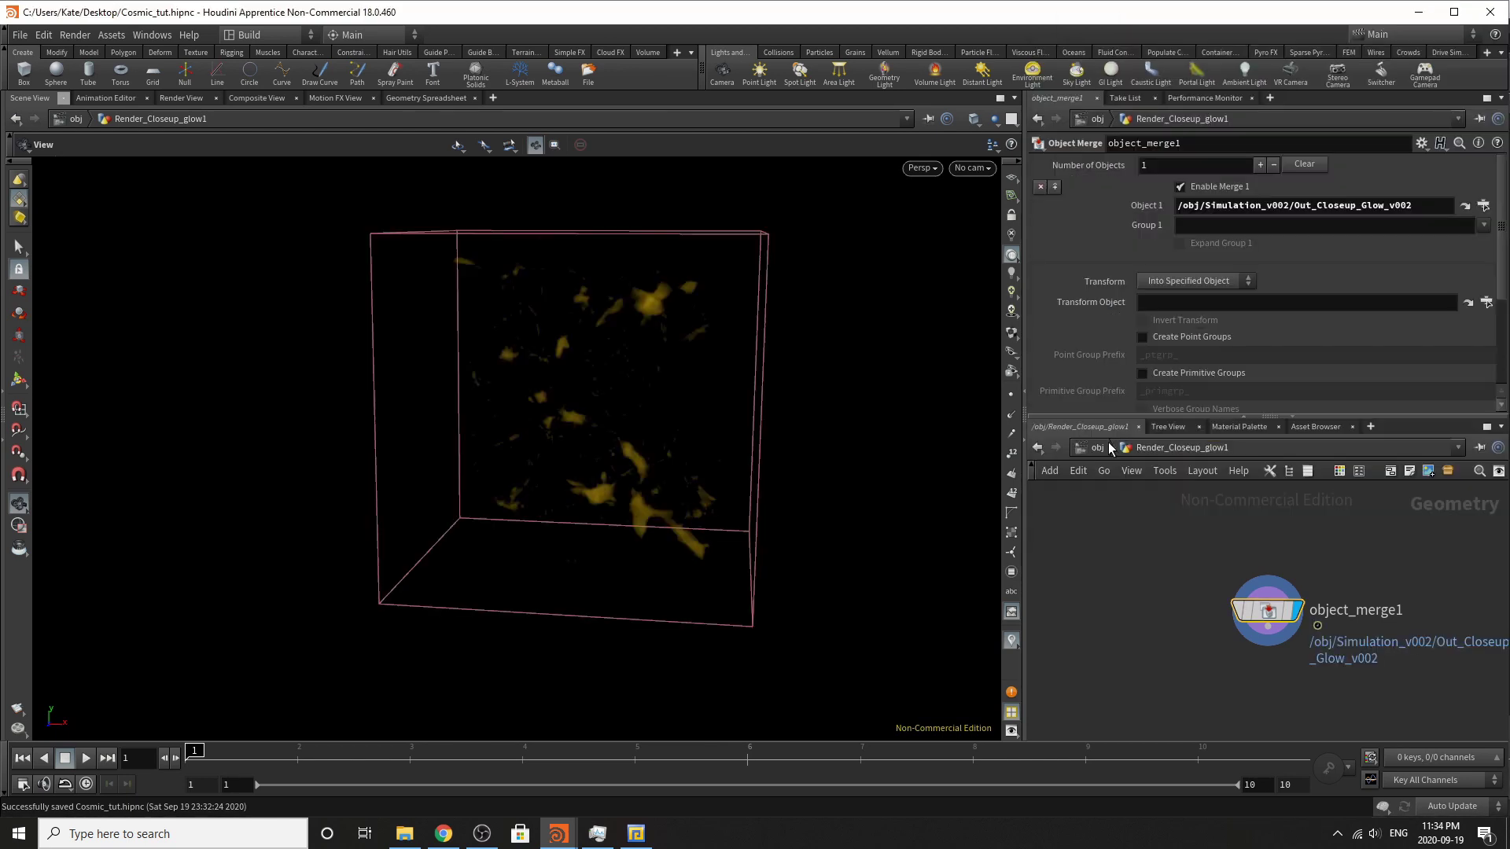
click(1095, 447)
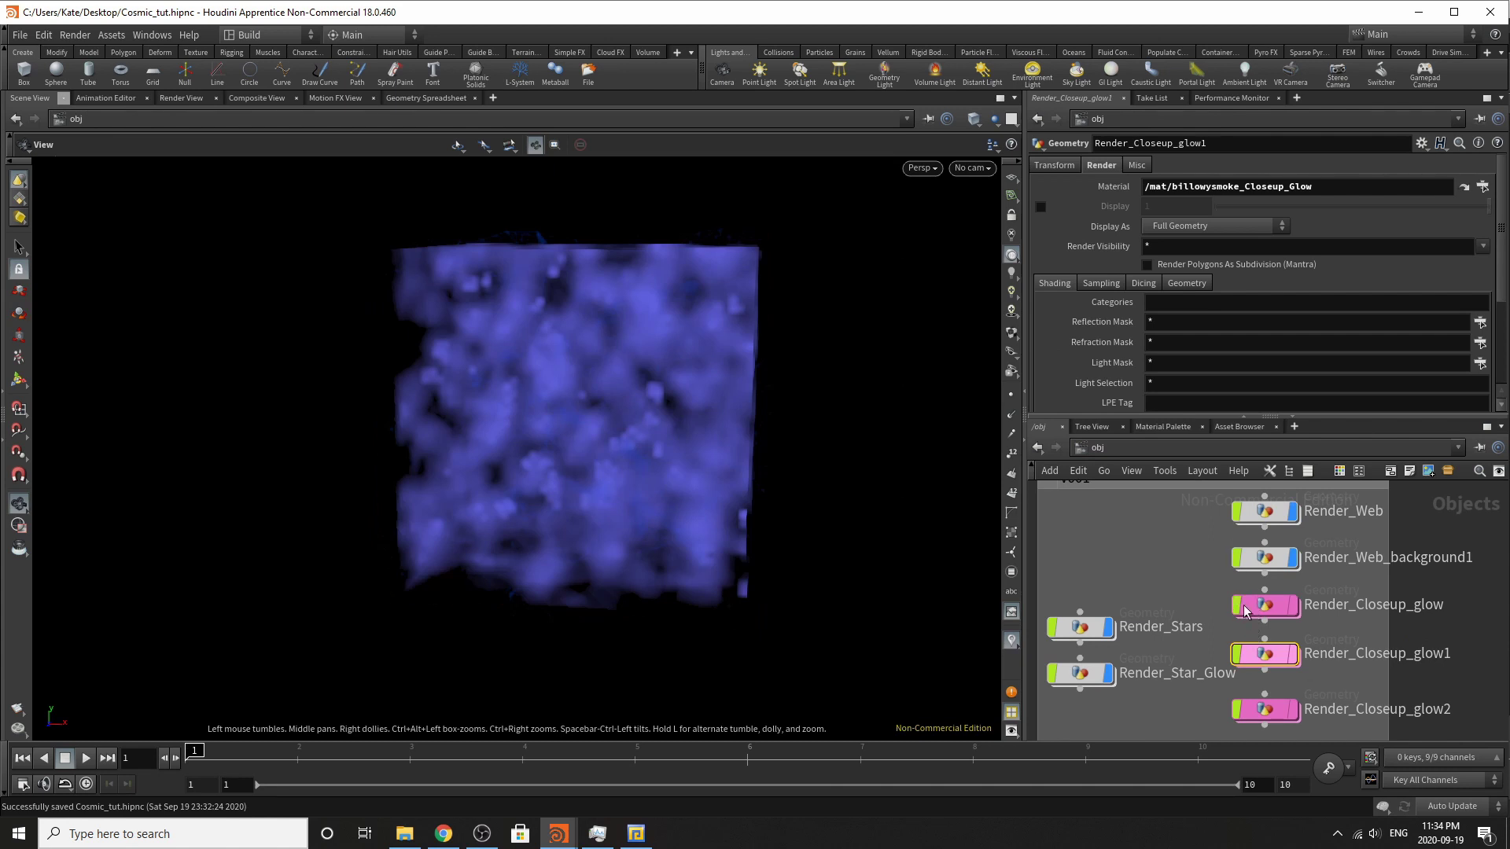
In Render_Closeup_glow2, set object_merge1's Object 1 to /obj/Simulation_v002/Out_Closeup_Glow_v003.
scroll(1240, 600, down, 5)
scroll(1270, 661, down, 3)
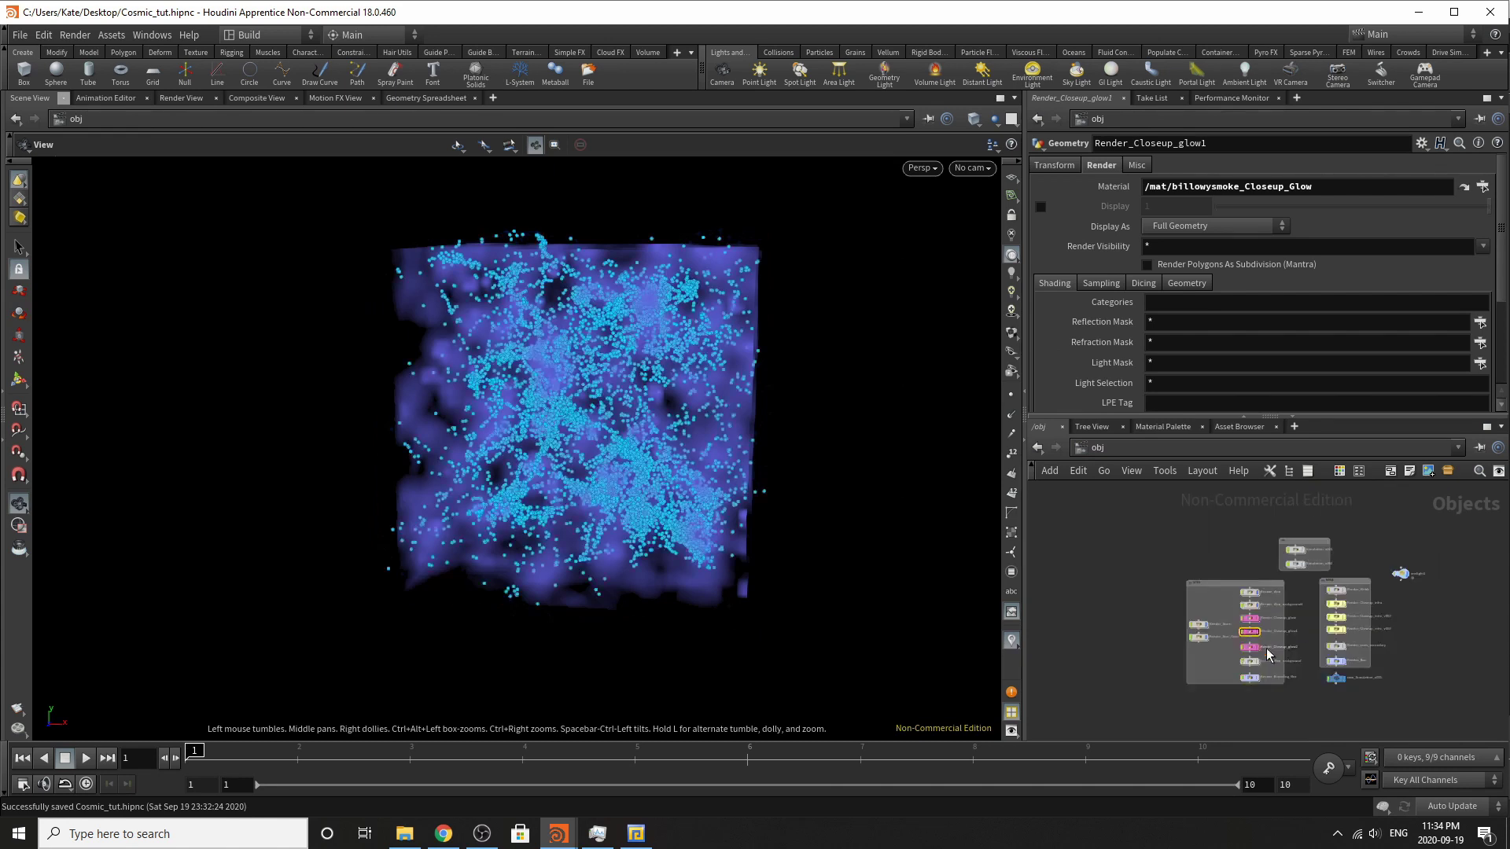
scroll(1260, 669, up, 5)
click(1229, 608)
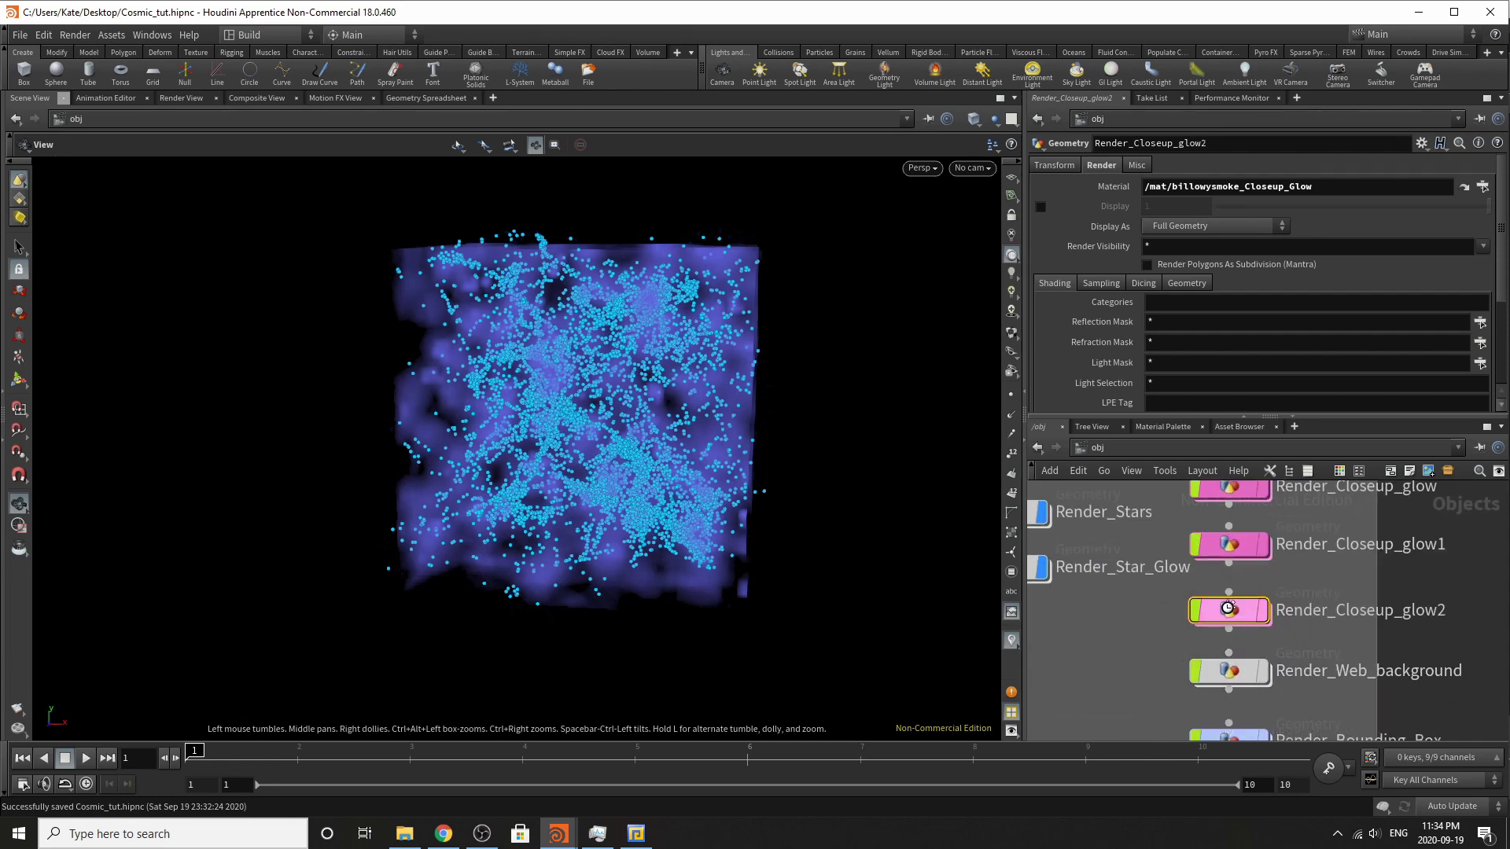
right_click(1228, 609)
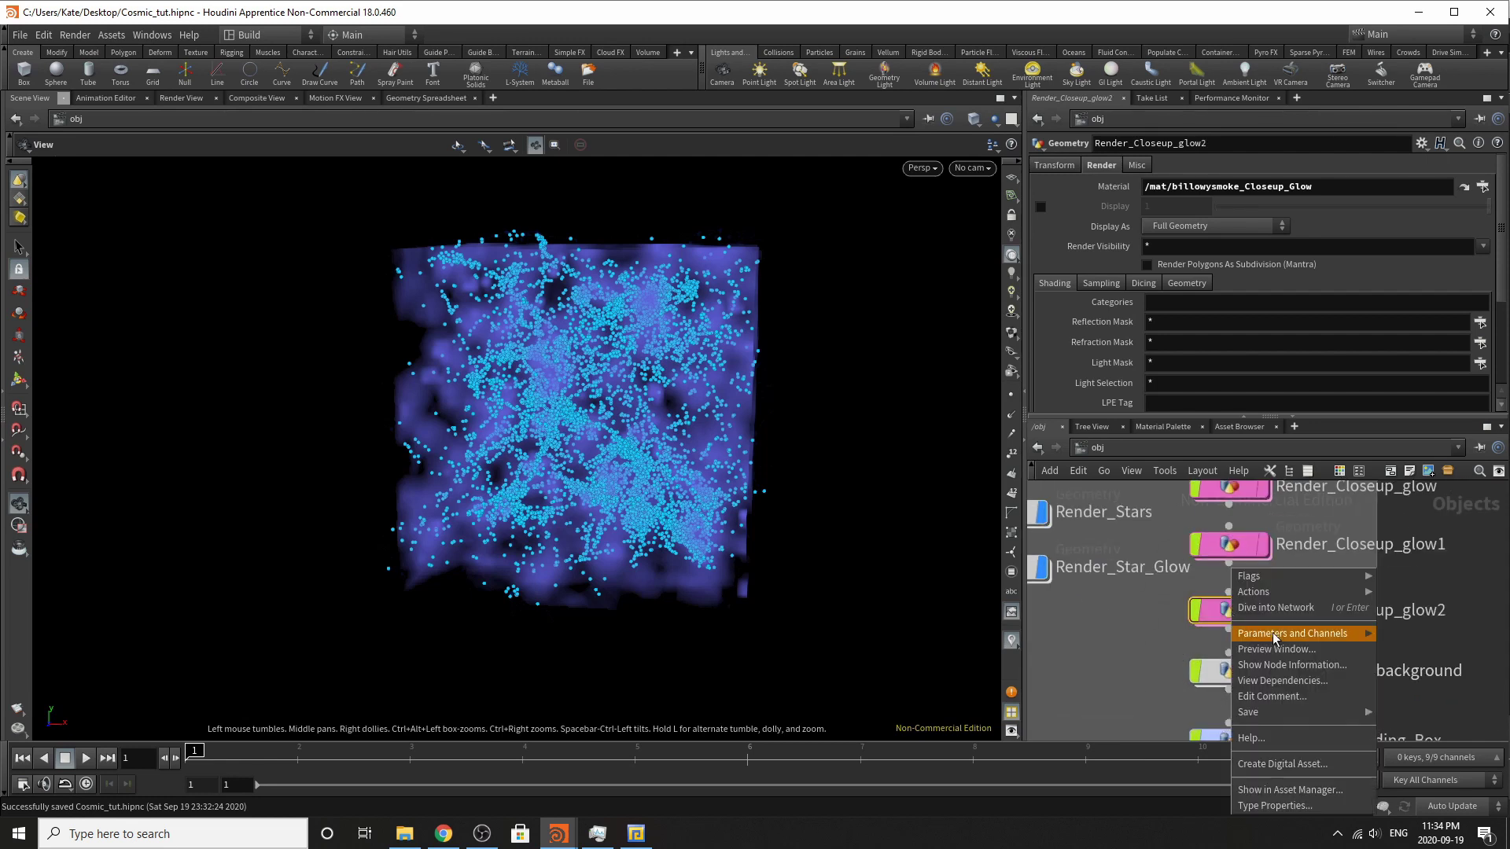
click(1279, 612)
click(1483, 206)
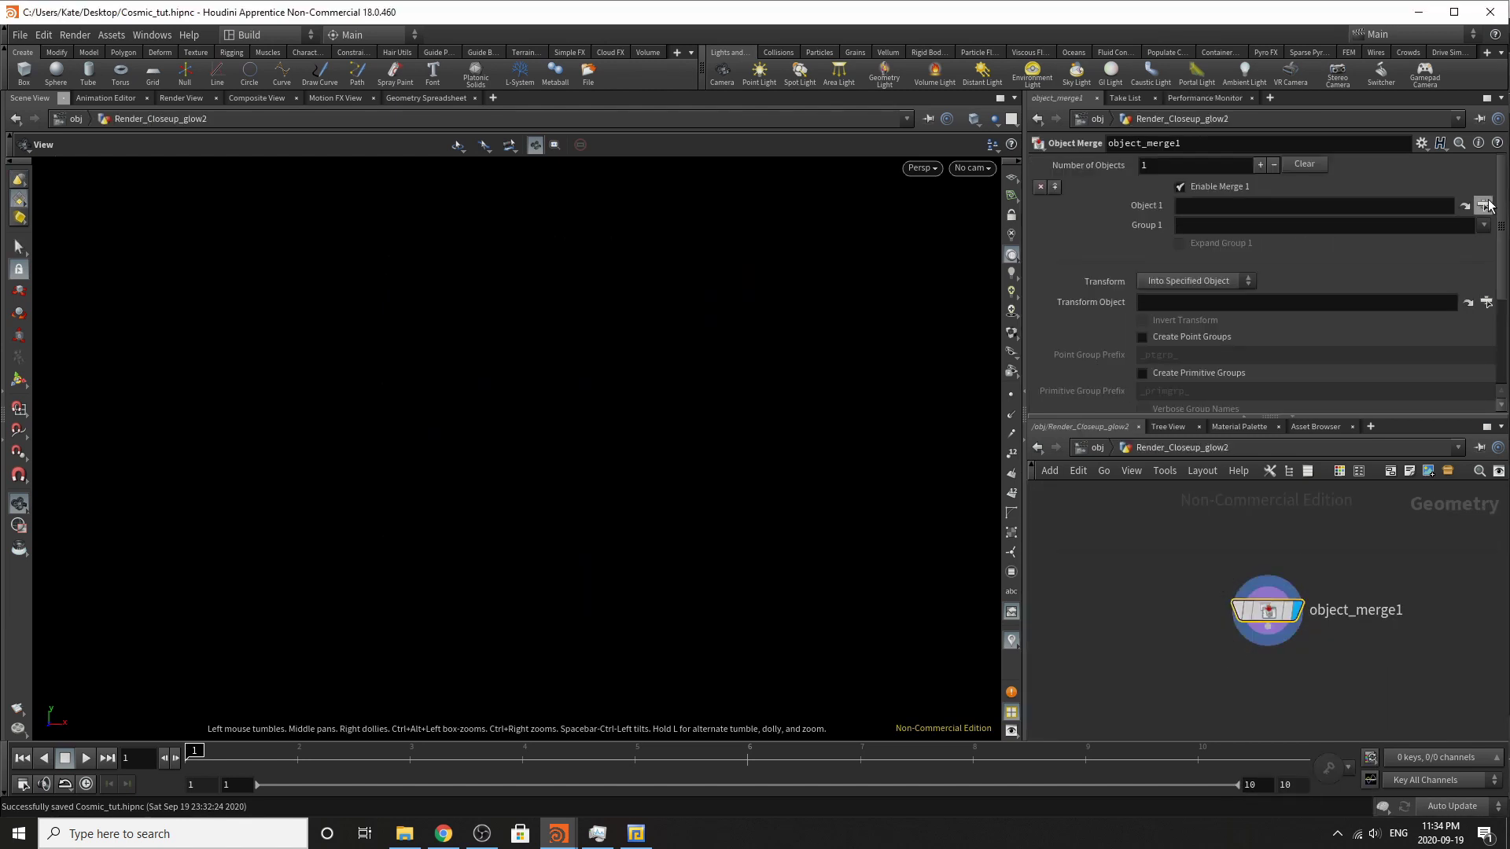
double_click(1125, 463)
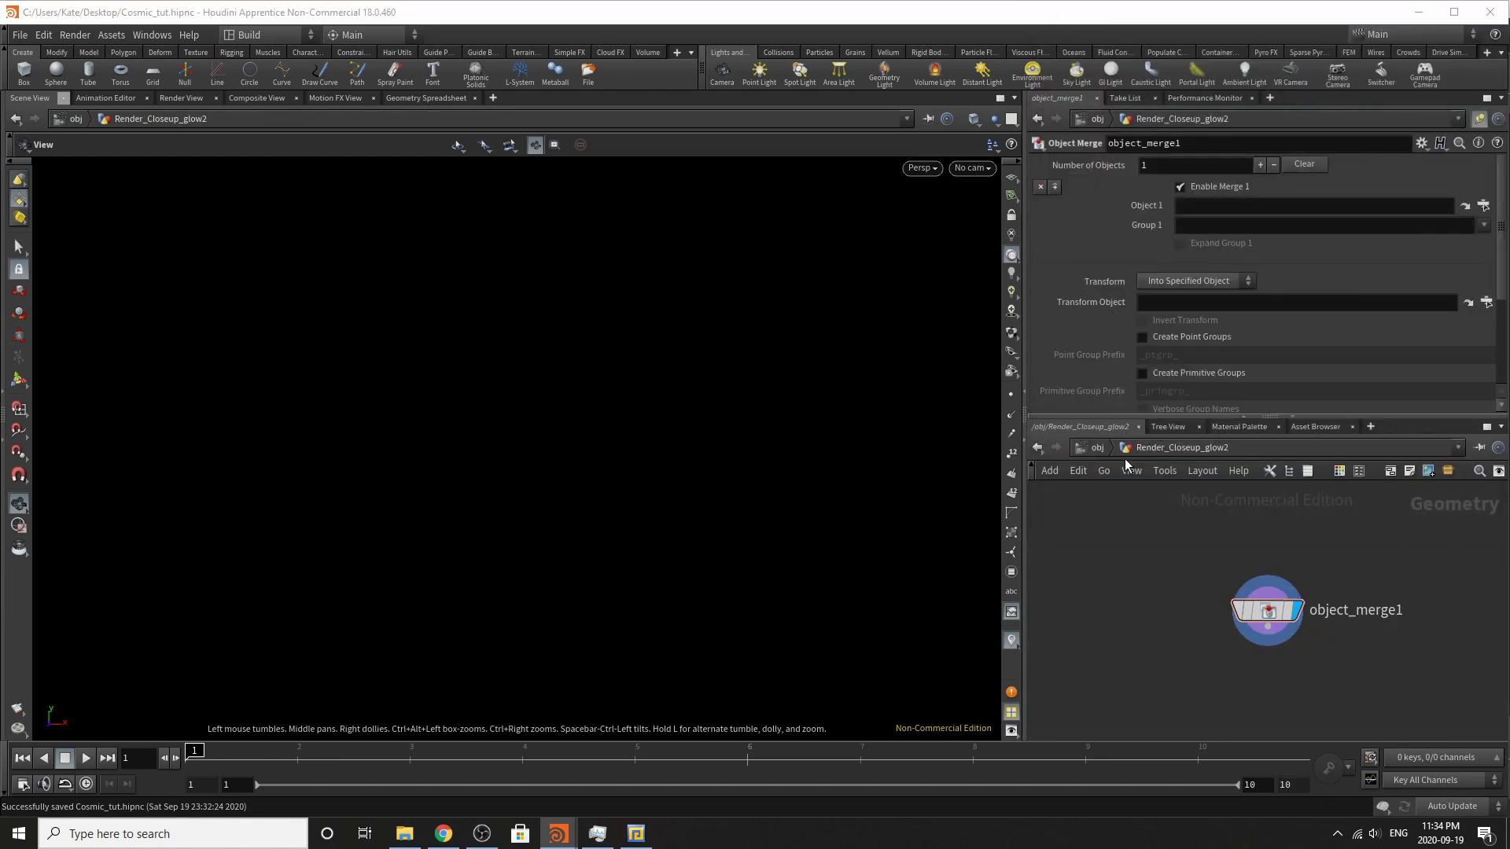
Save the scene and return to object level.
click(19, 34)
click(37, 110)
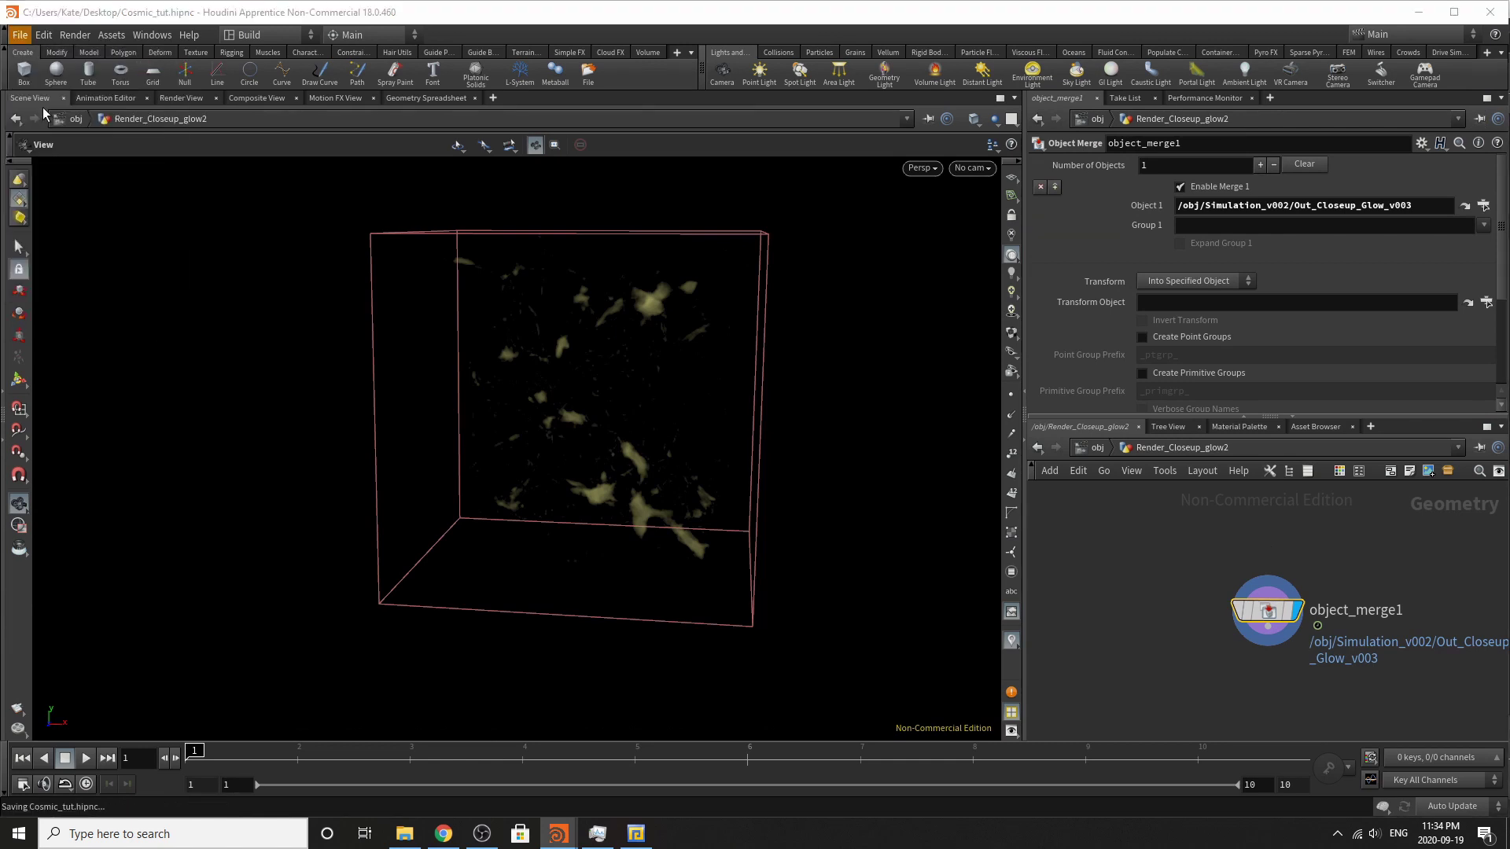
click(1095, 450)
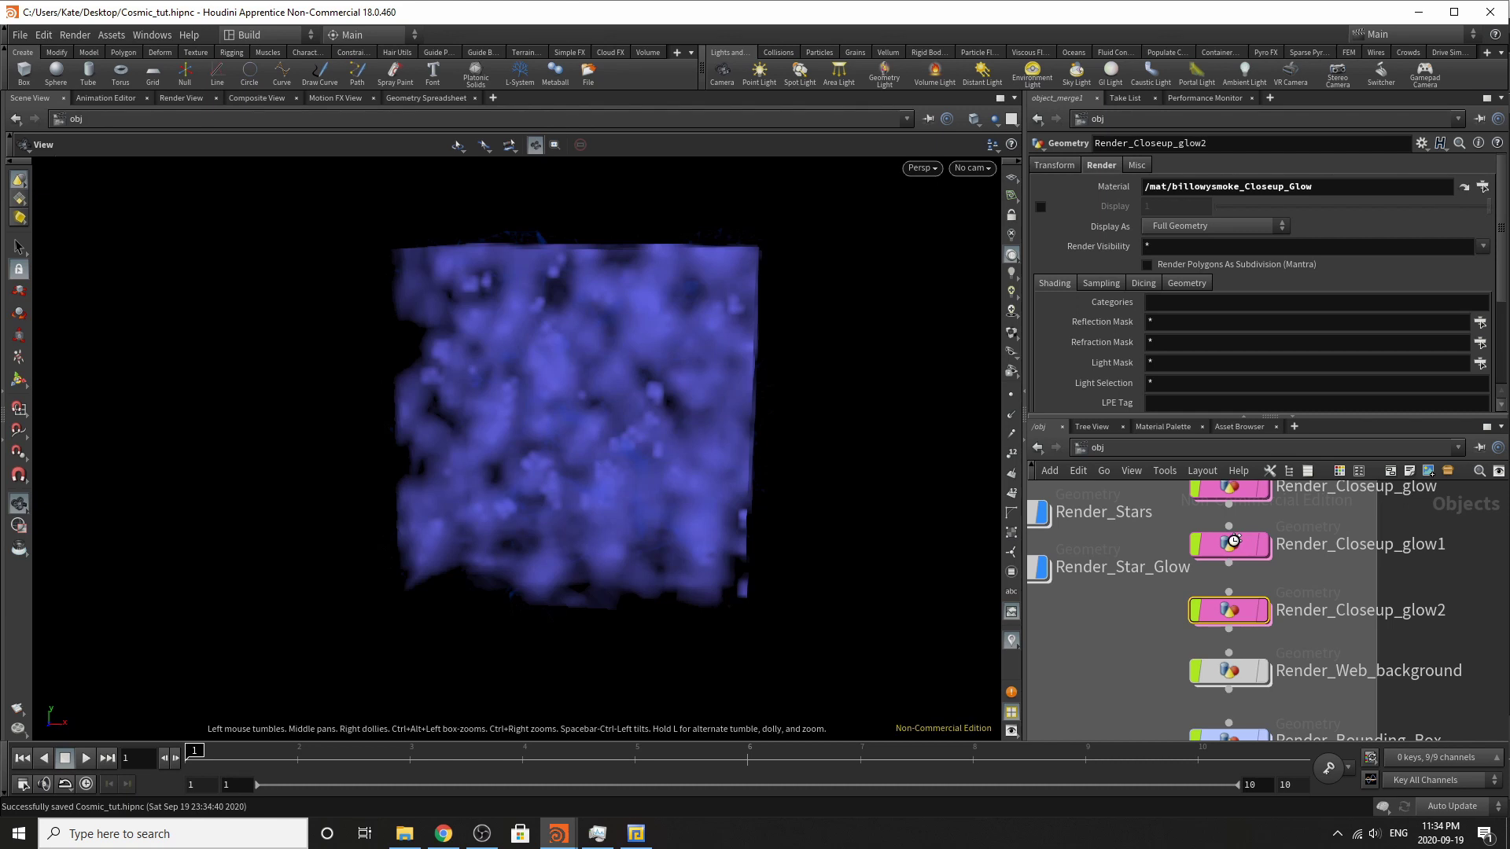
Try to set object_merge2's Object 1 in Render_Web_background to an output of Simulation_v002.
key(h)
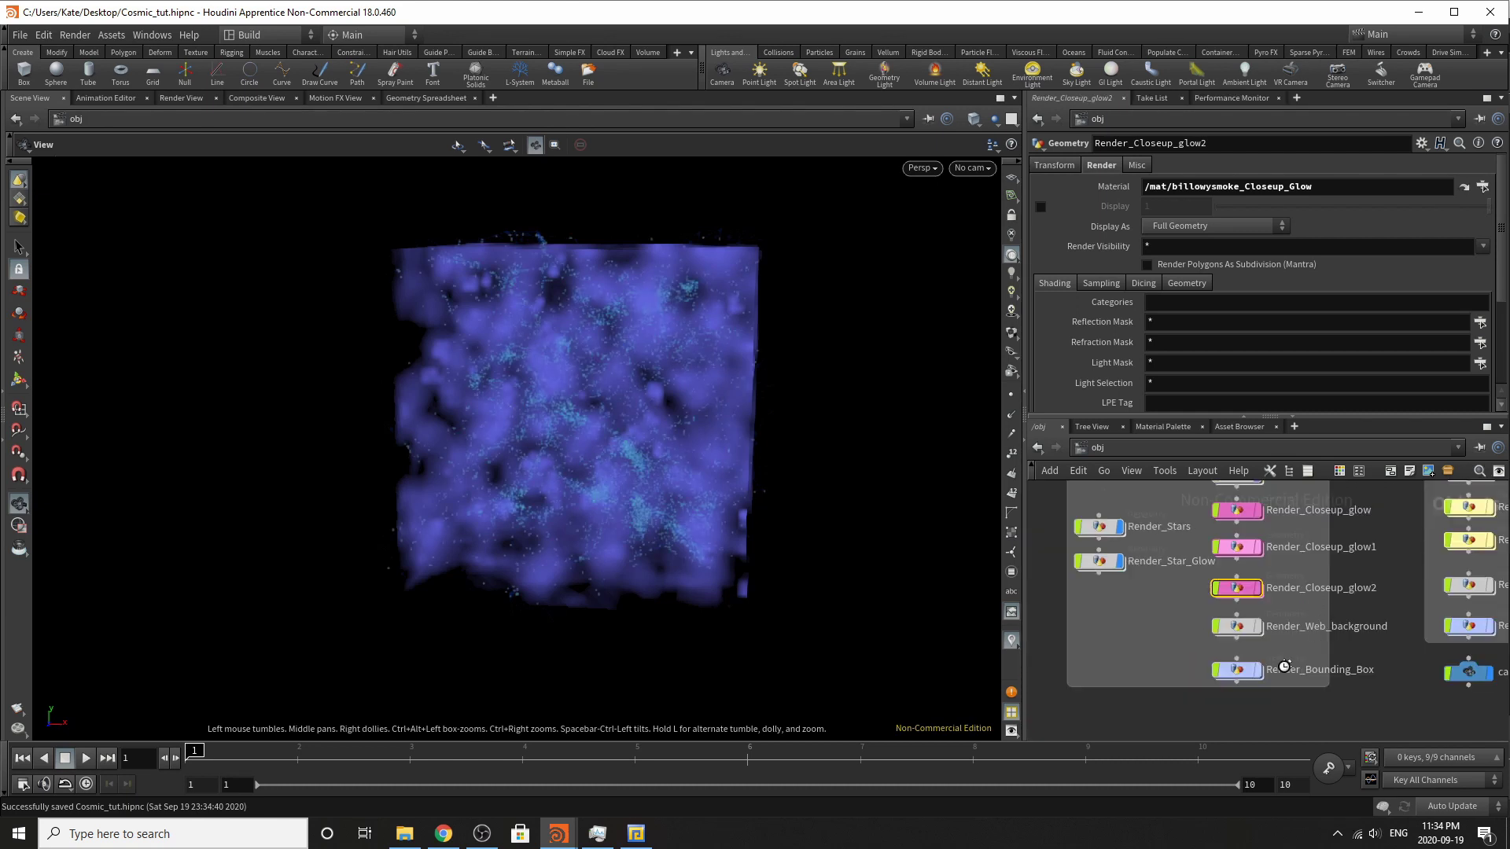
scroll(1329, 625, up, 2)
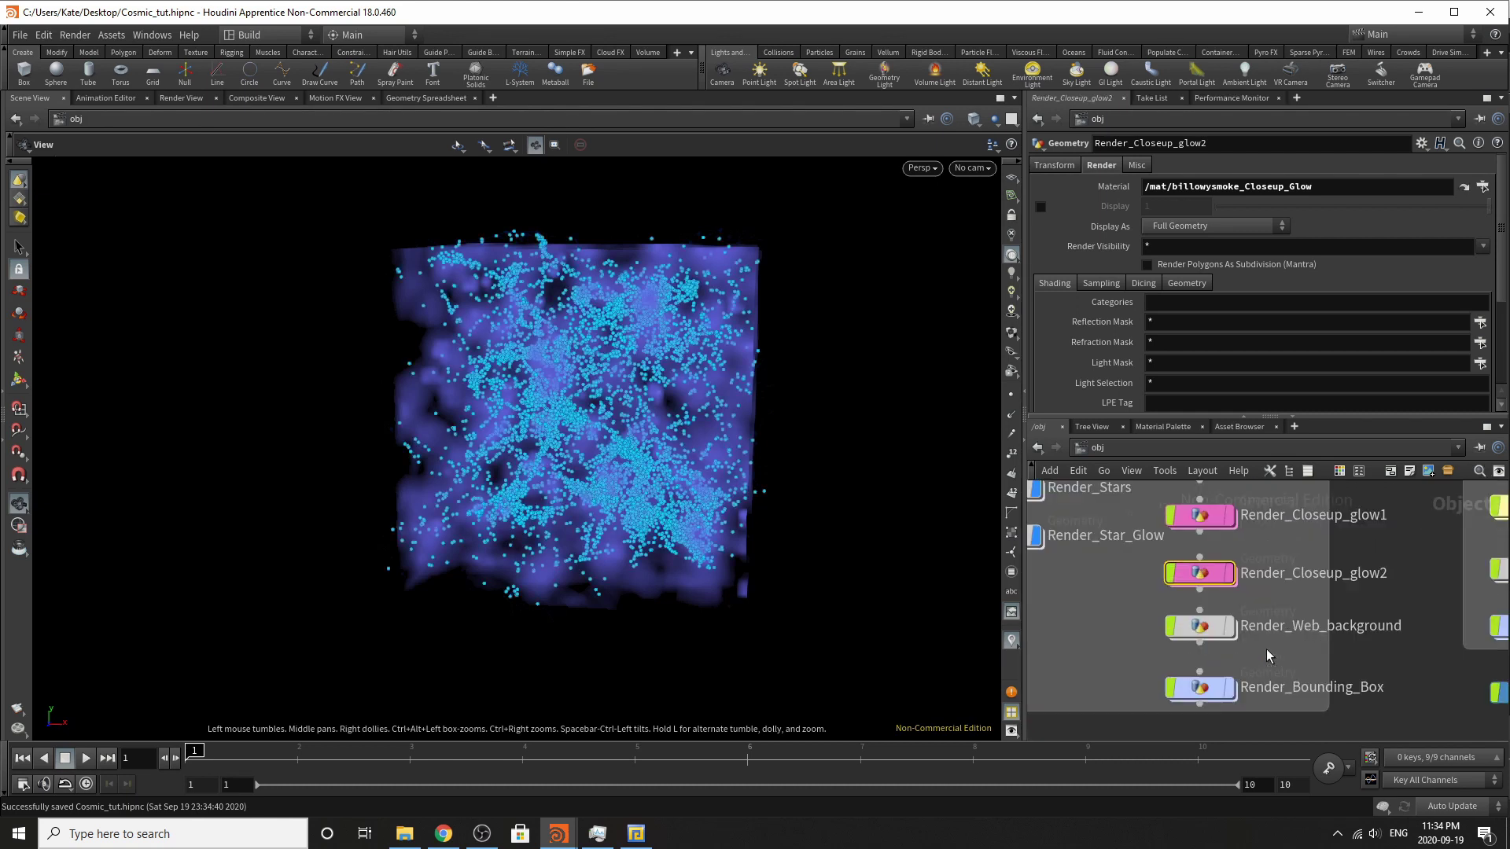
click(1206, 625)
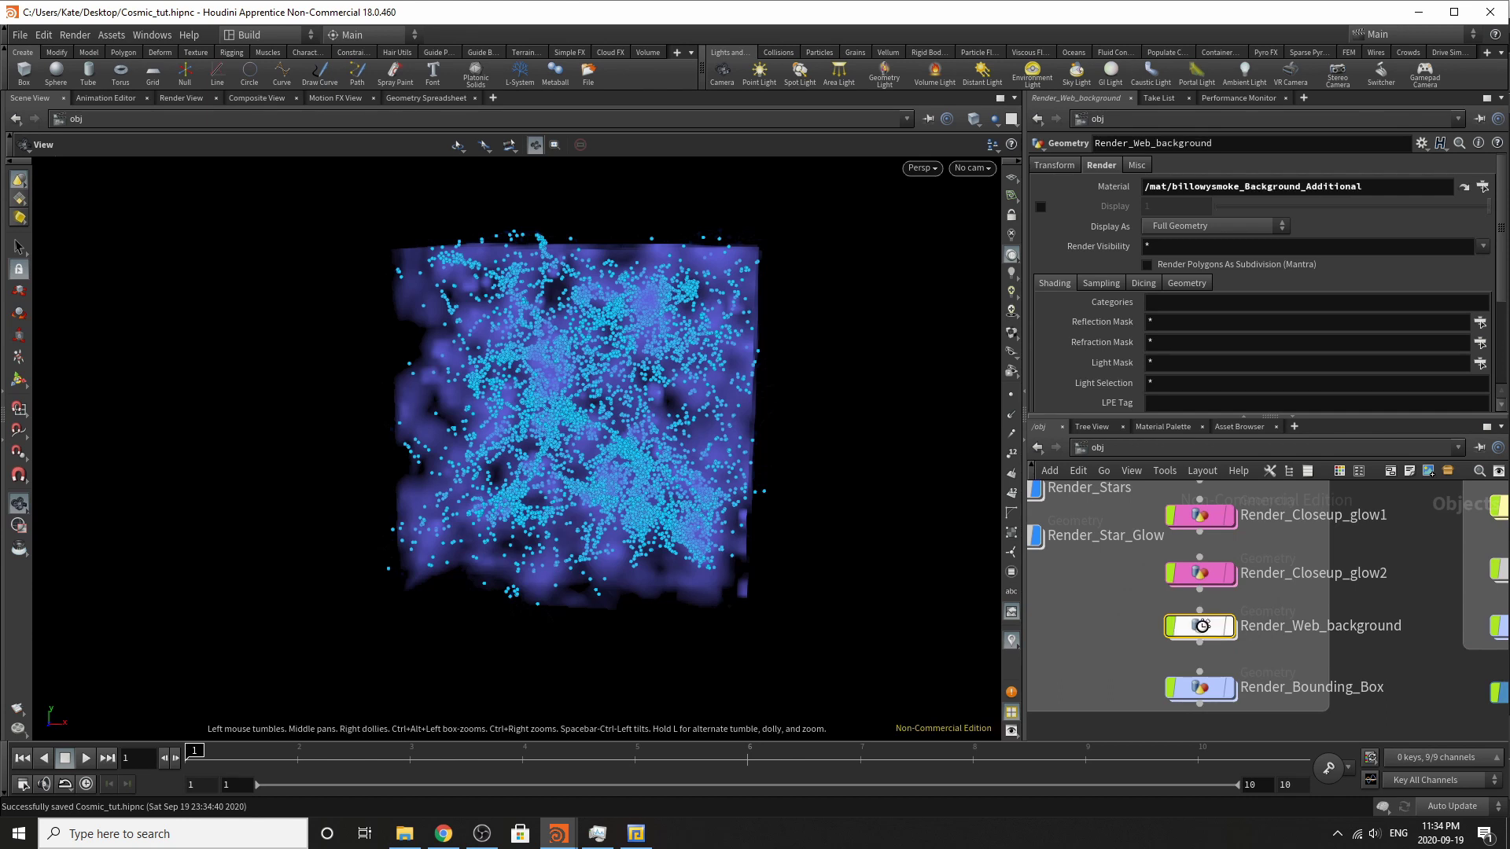
right_click(1209, 637)
click(1239, 610)
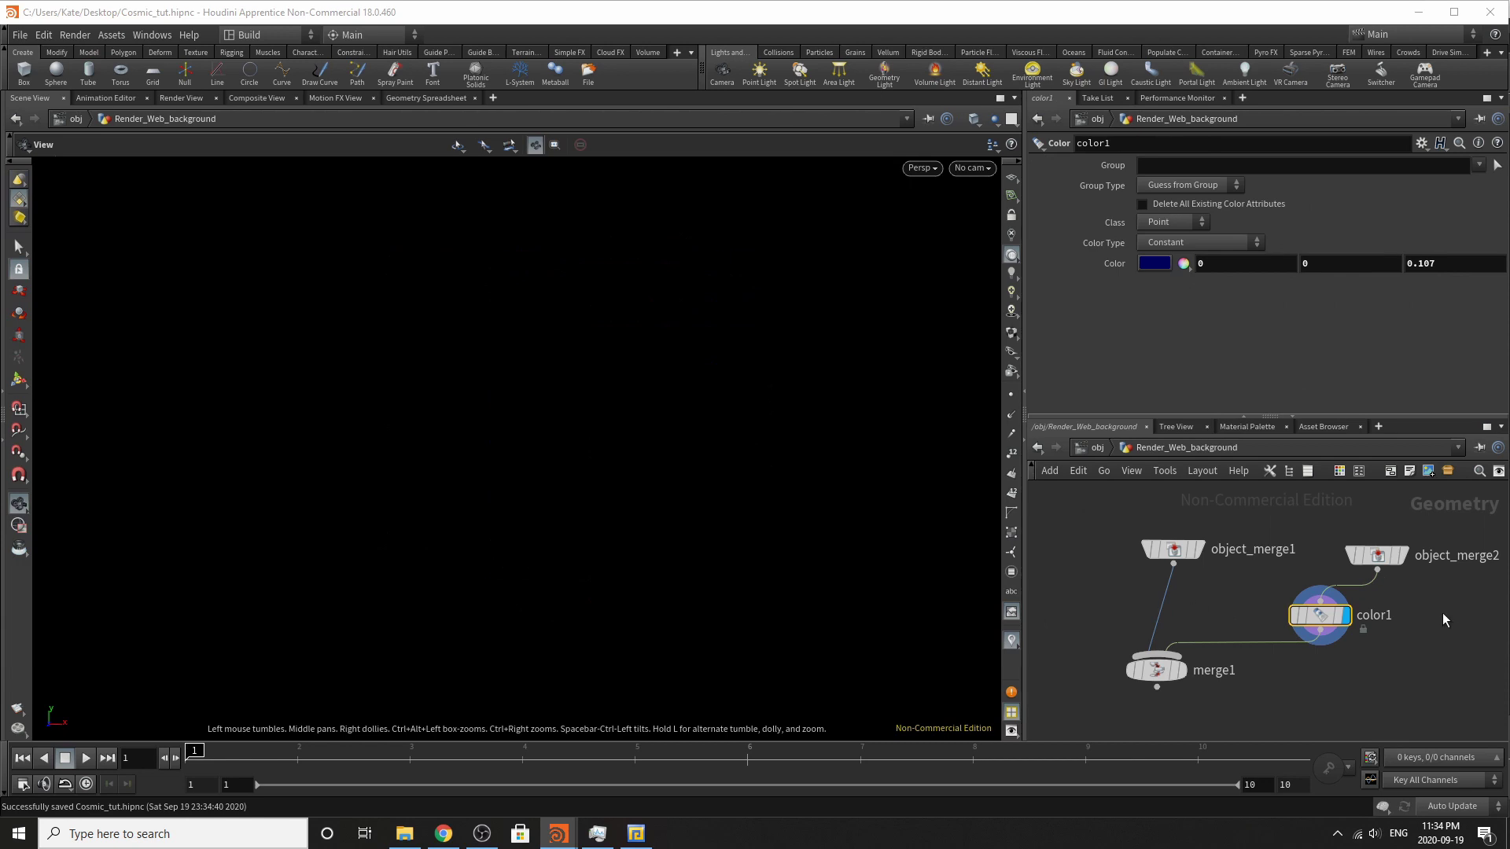
click(1377, 555)
click(1474, 206)
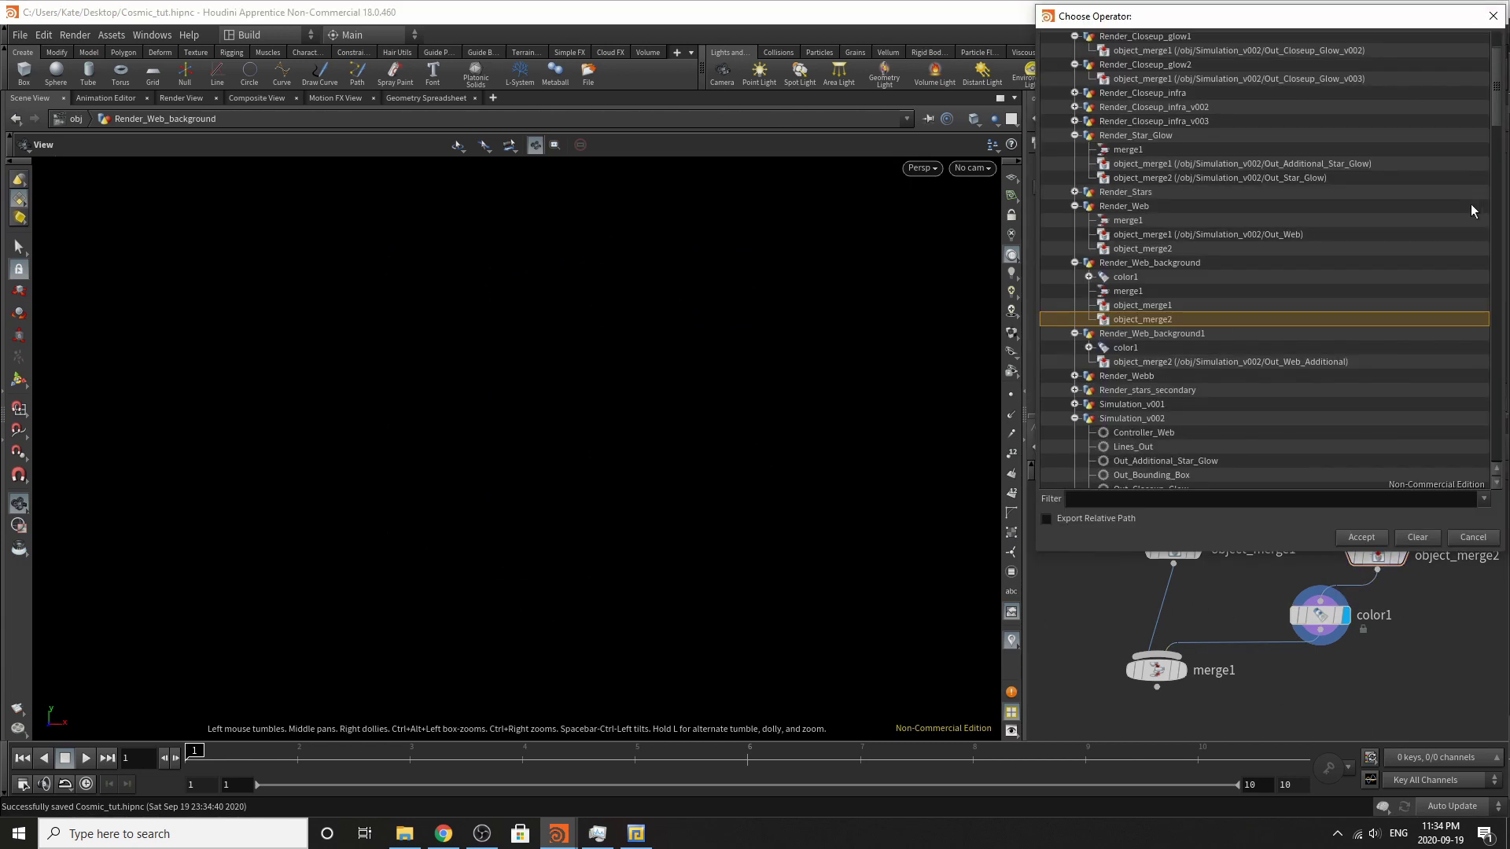
scroll(1152, 428, down, 3)
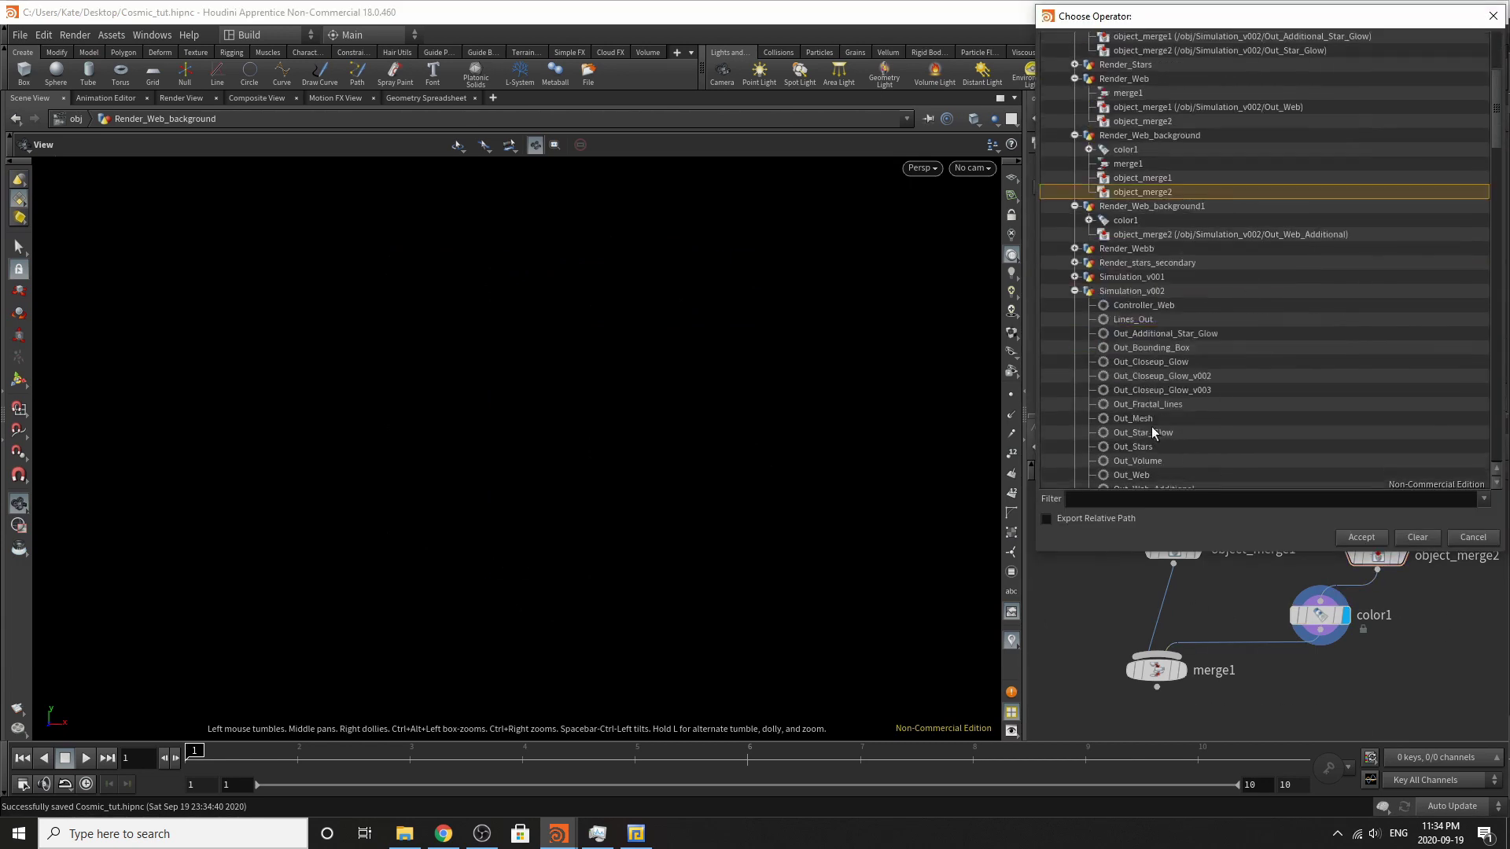
scroll(1152, 424, down, 3)
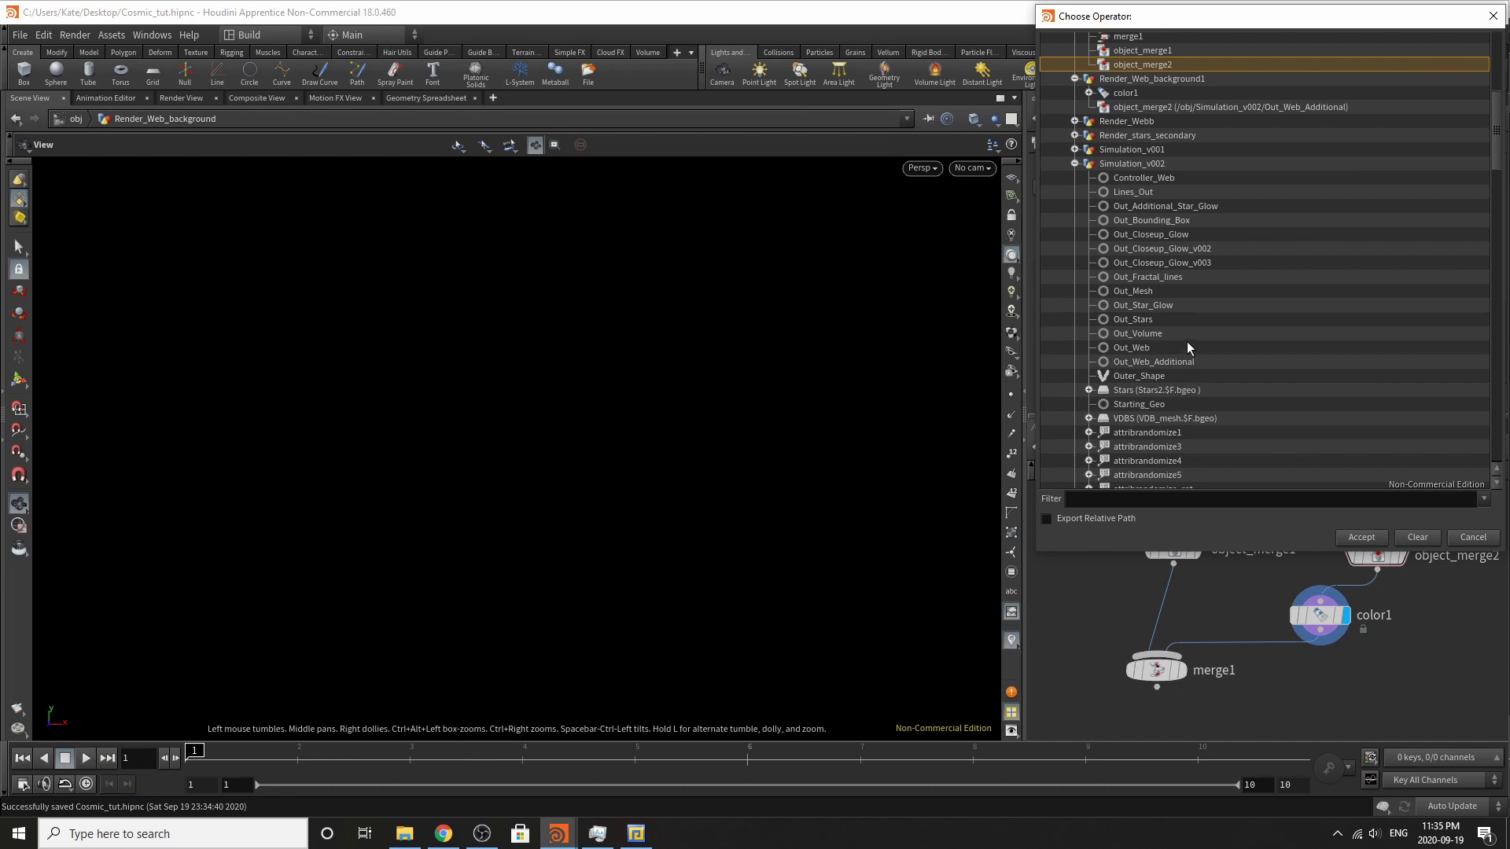
double_click(1163, 277)
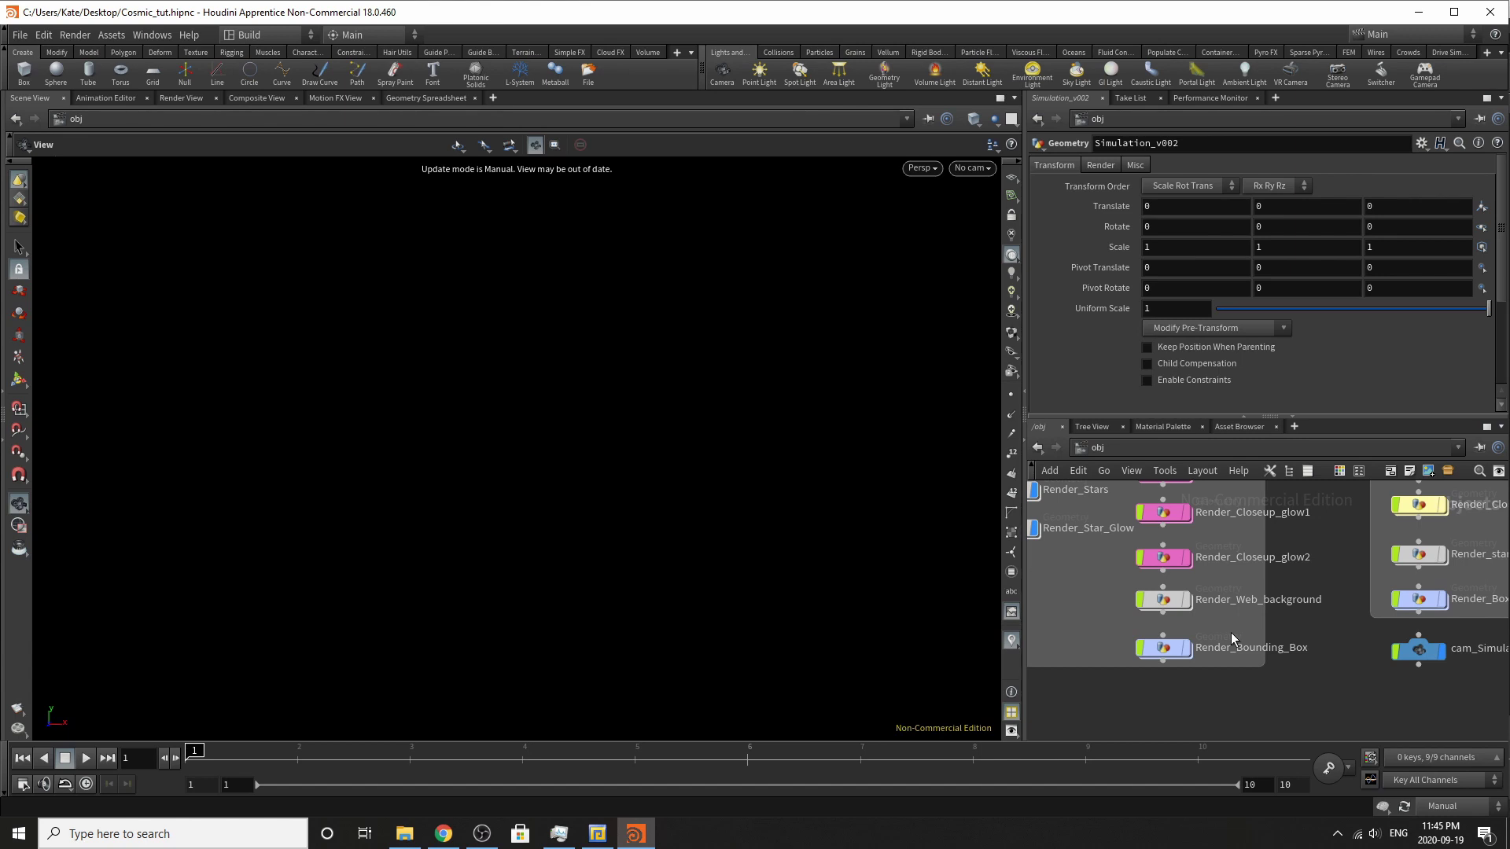
In Render_Web_background, set object_merge2's Object 1 to /obj/Simulation_v002/Out_Fractal_lines and return to object level.
scroll(1230, 632, up, 2)
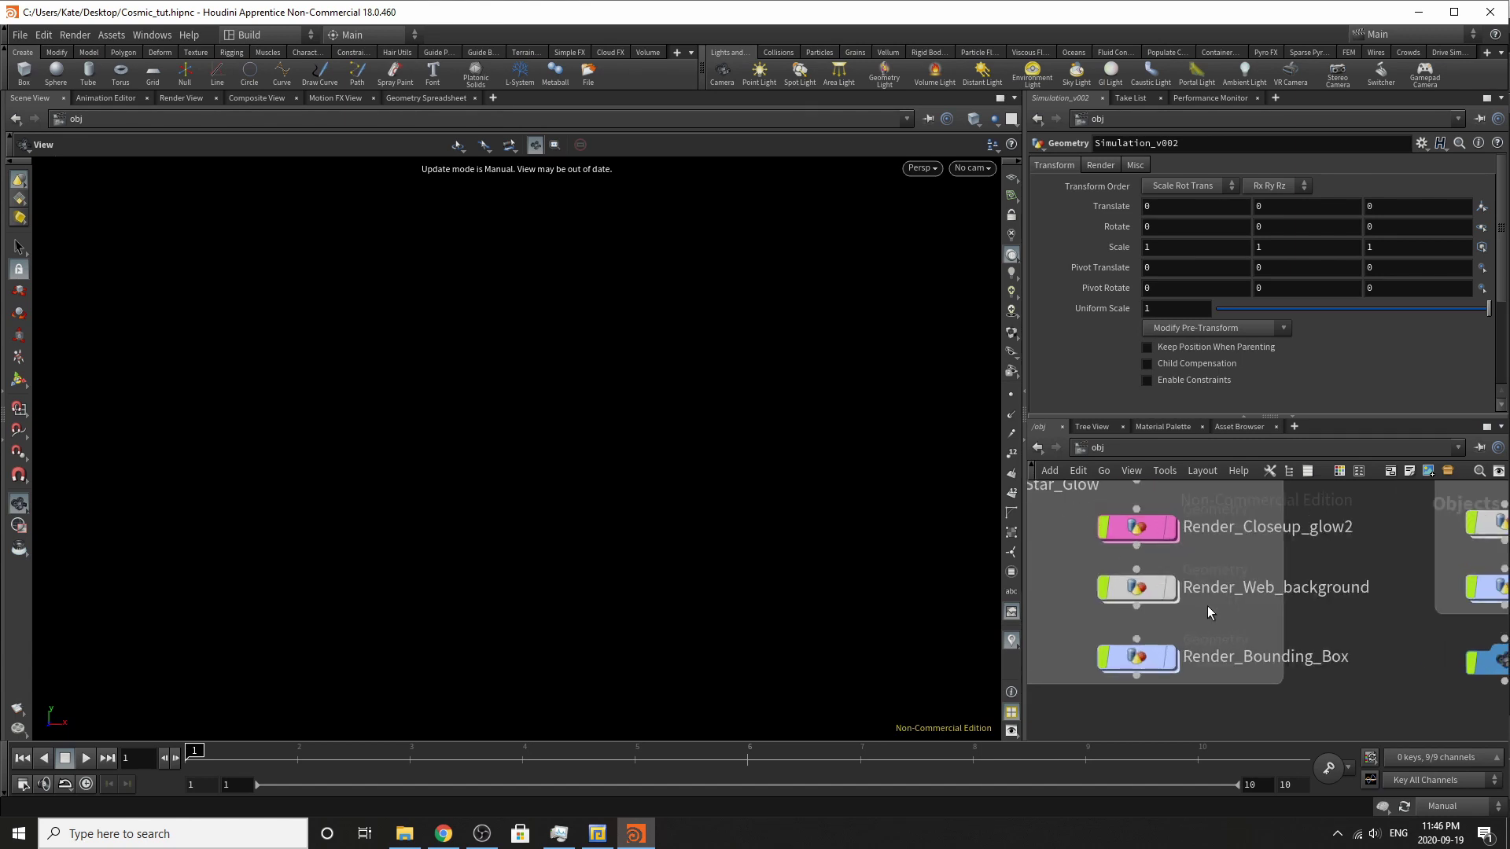
double_click(1136, 588)
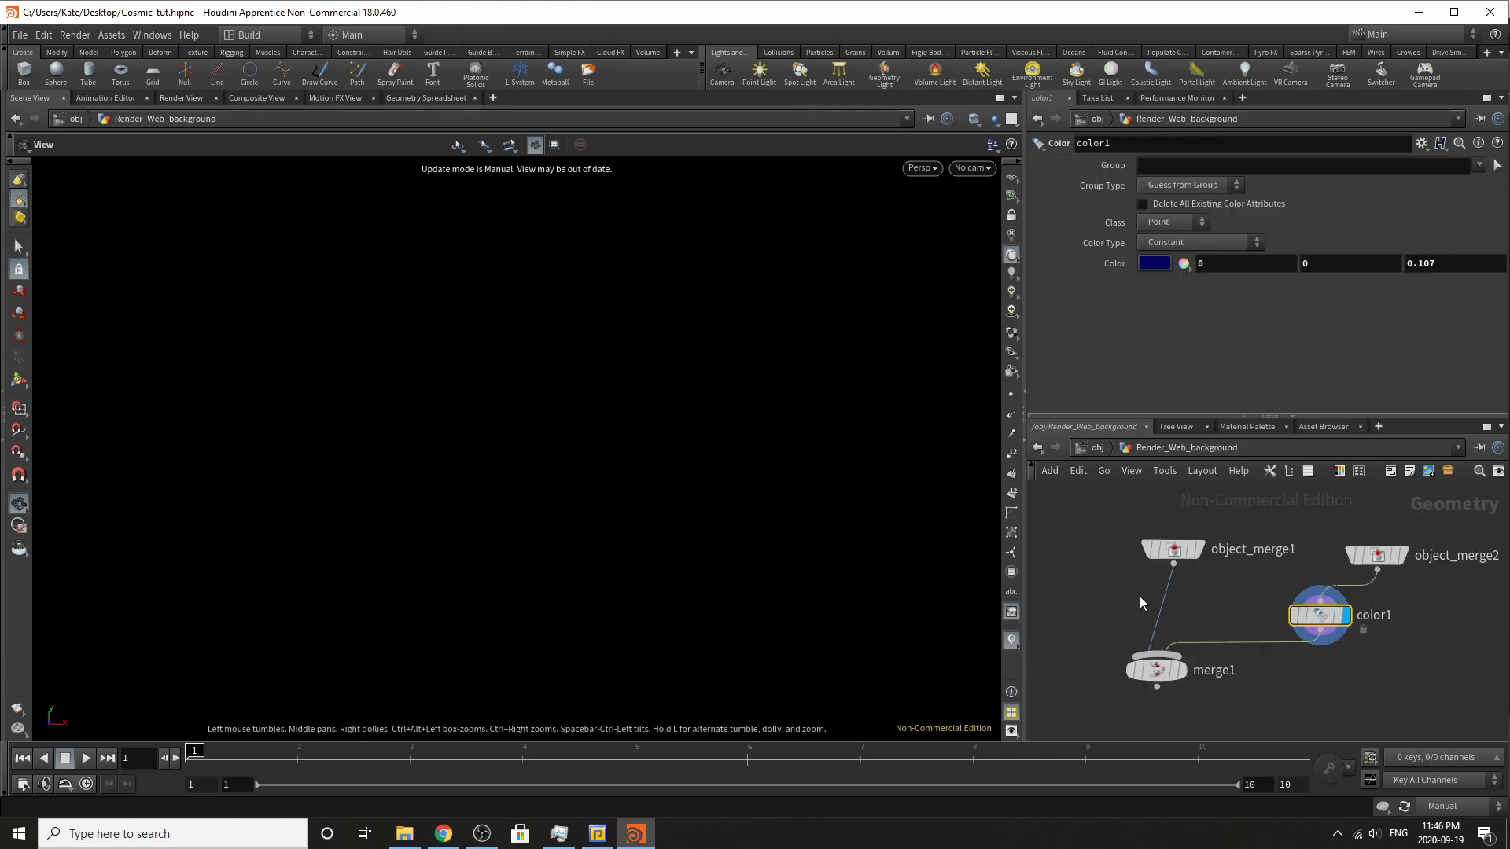
click(1375, 555)
click(1464, 205)
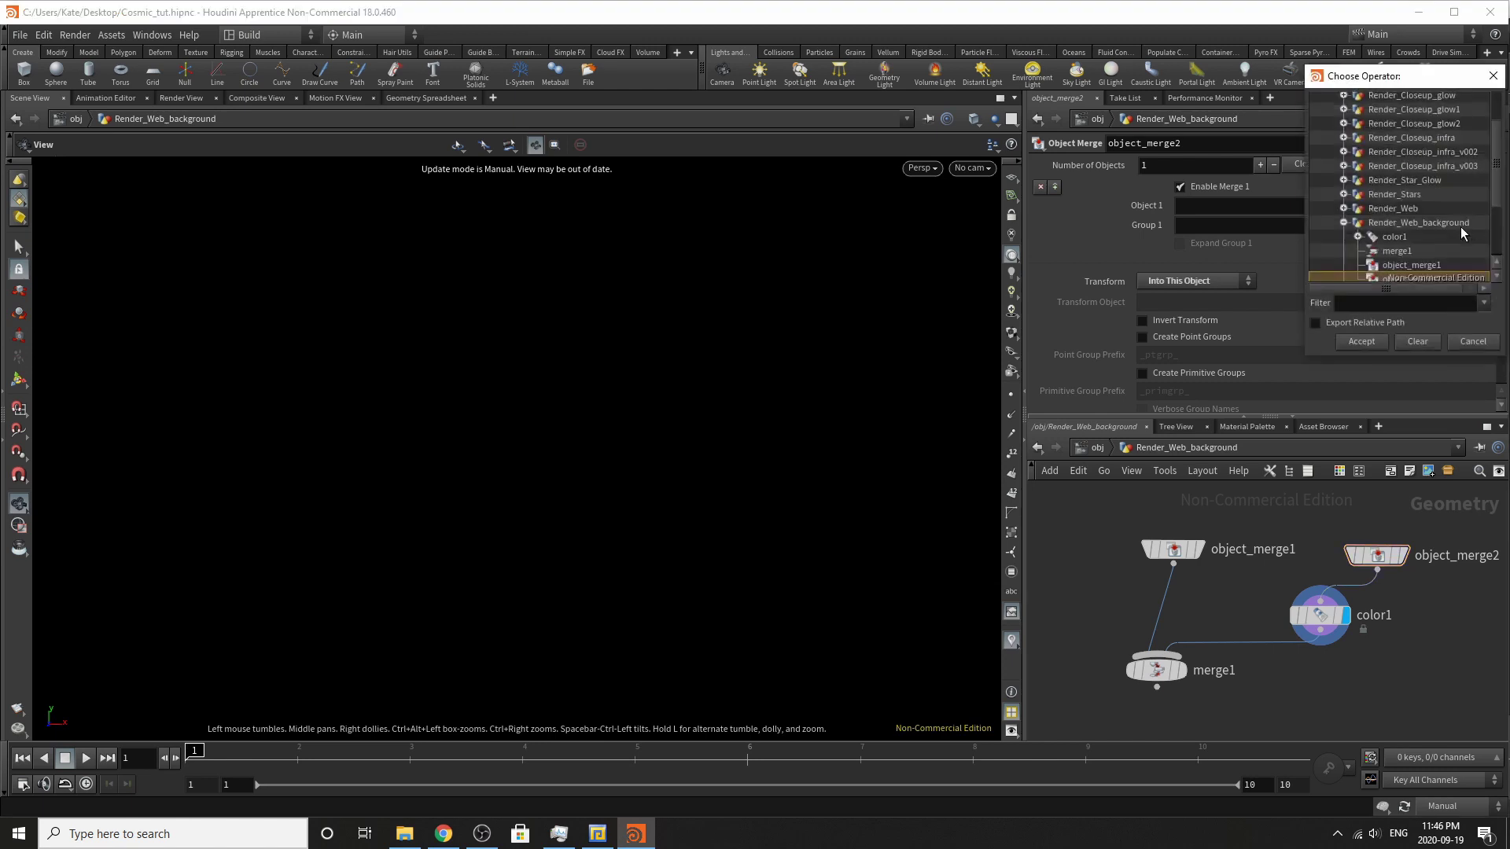
drag(1364, 78, 401, 135)
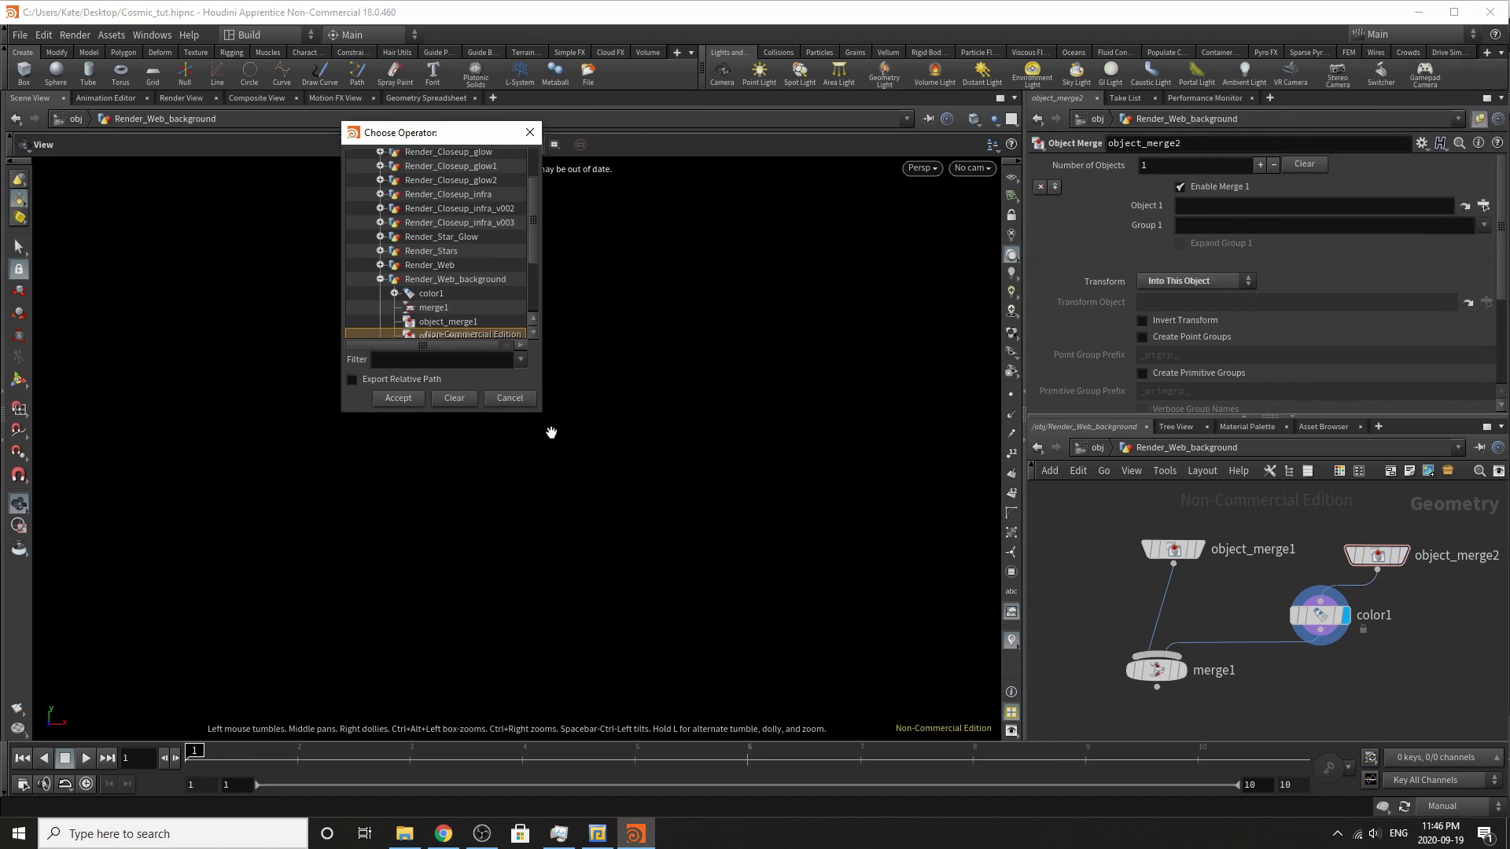
drag(542, 415, 864, 733)
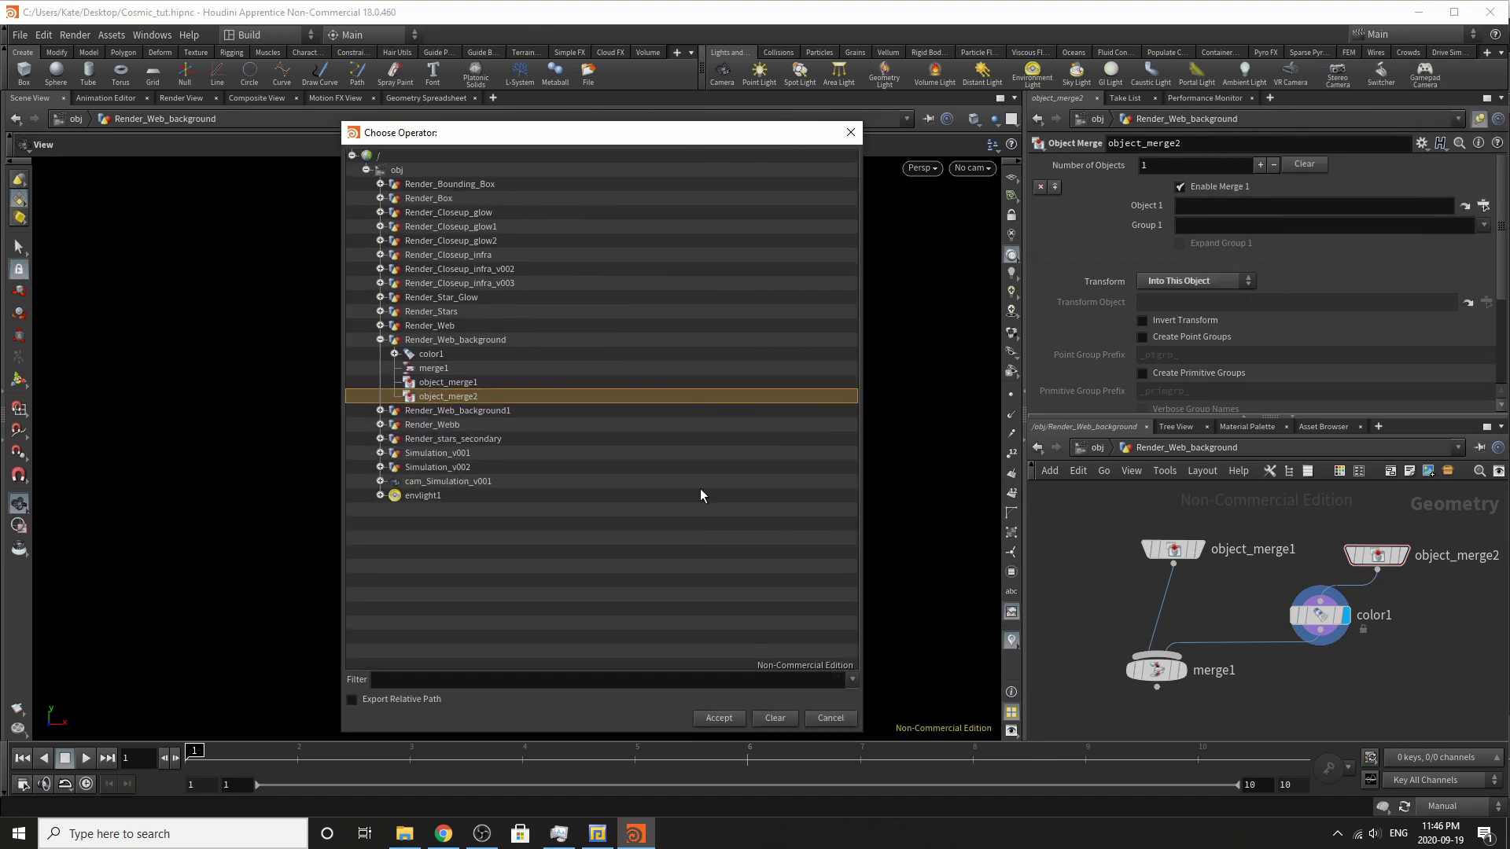
click(380, 340)
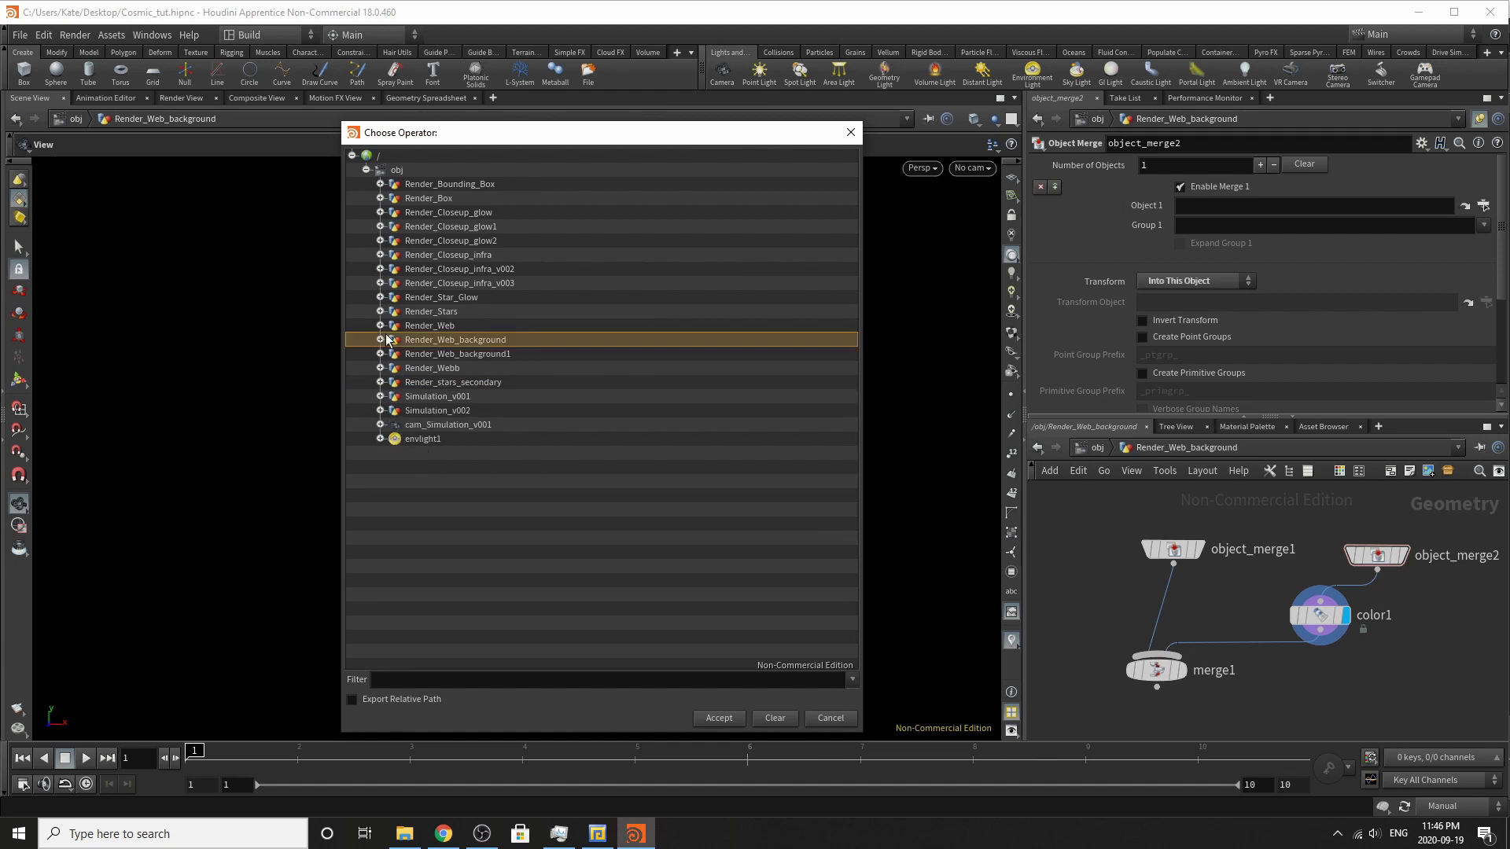
click(381, 410)
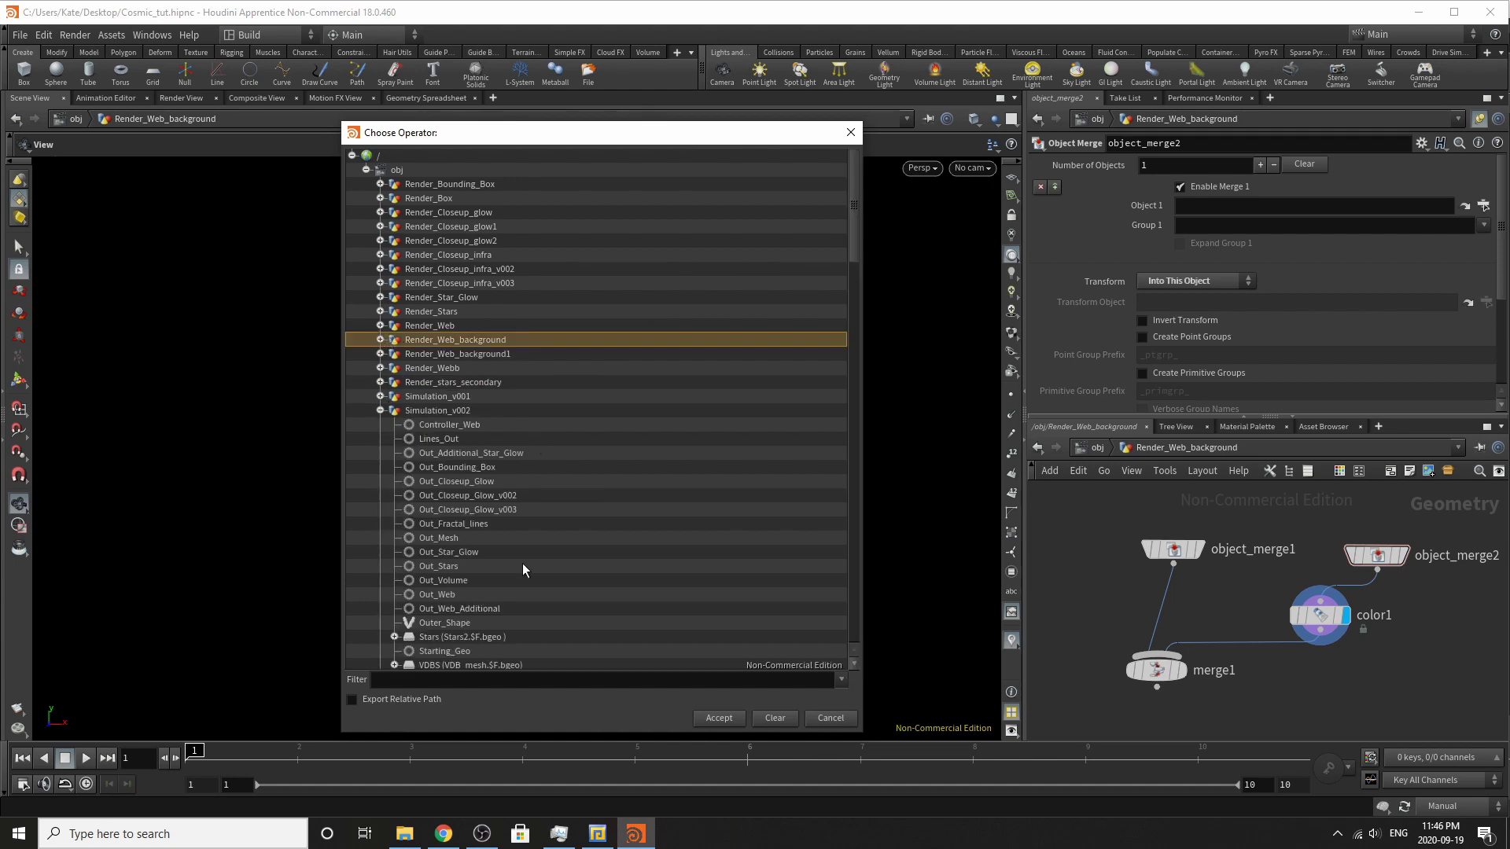
double_click(485, 525)
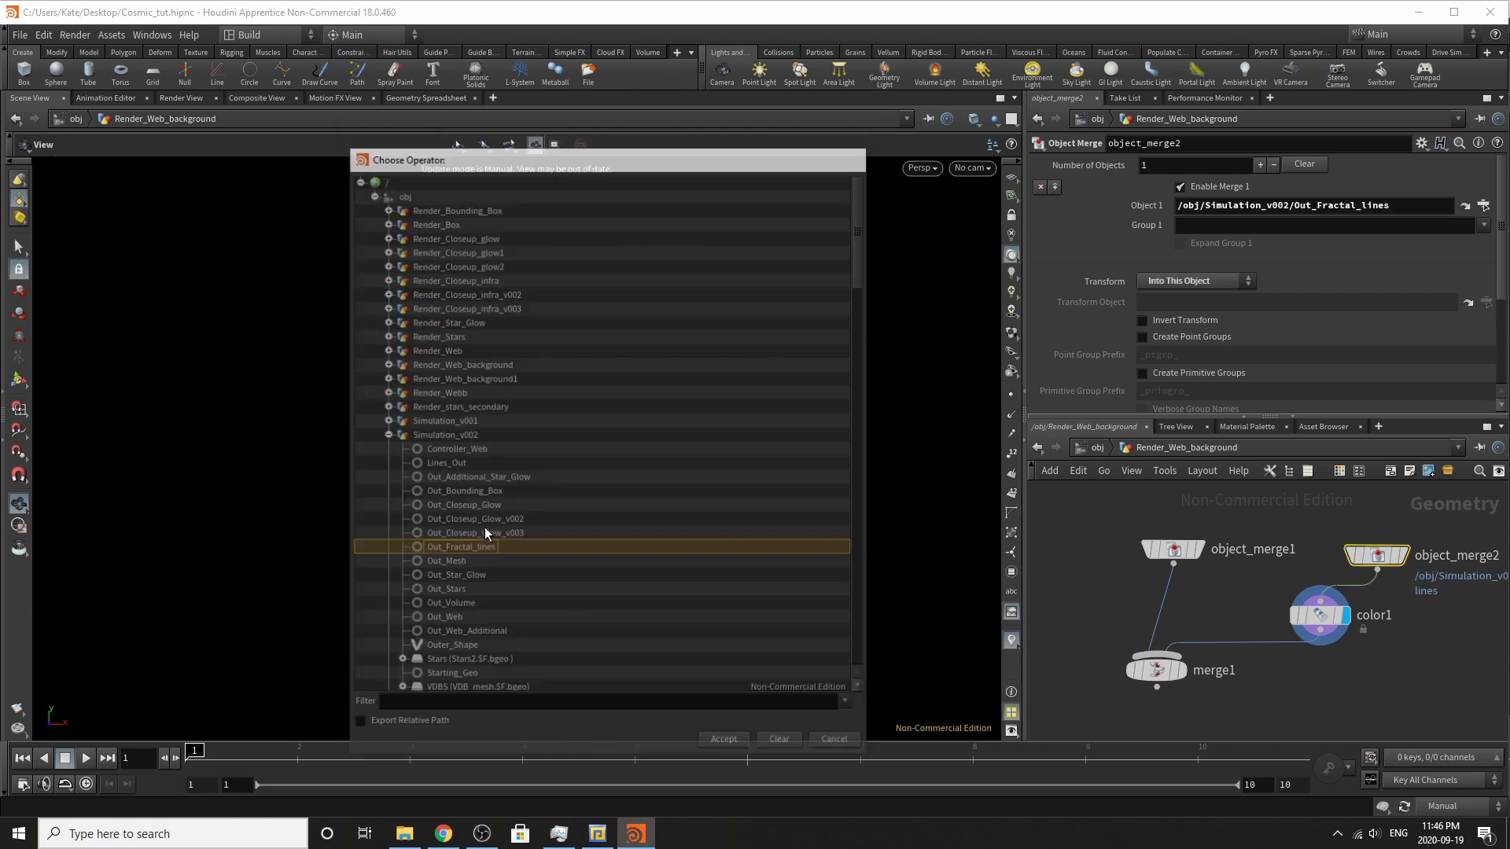
click(1101, 447)
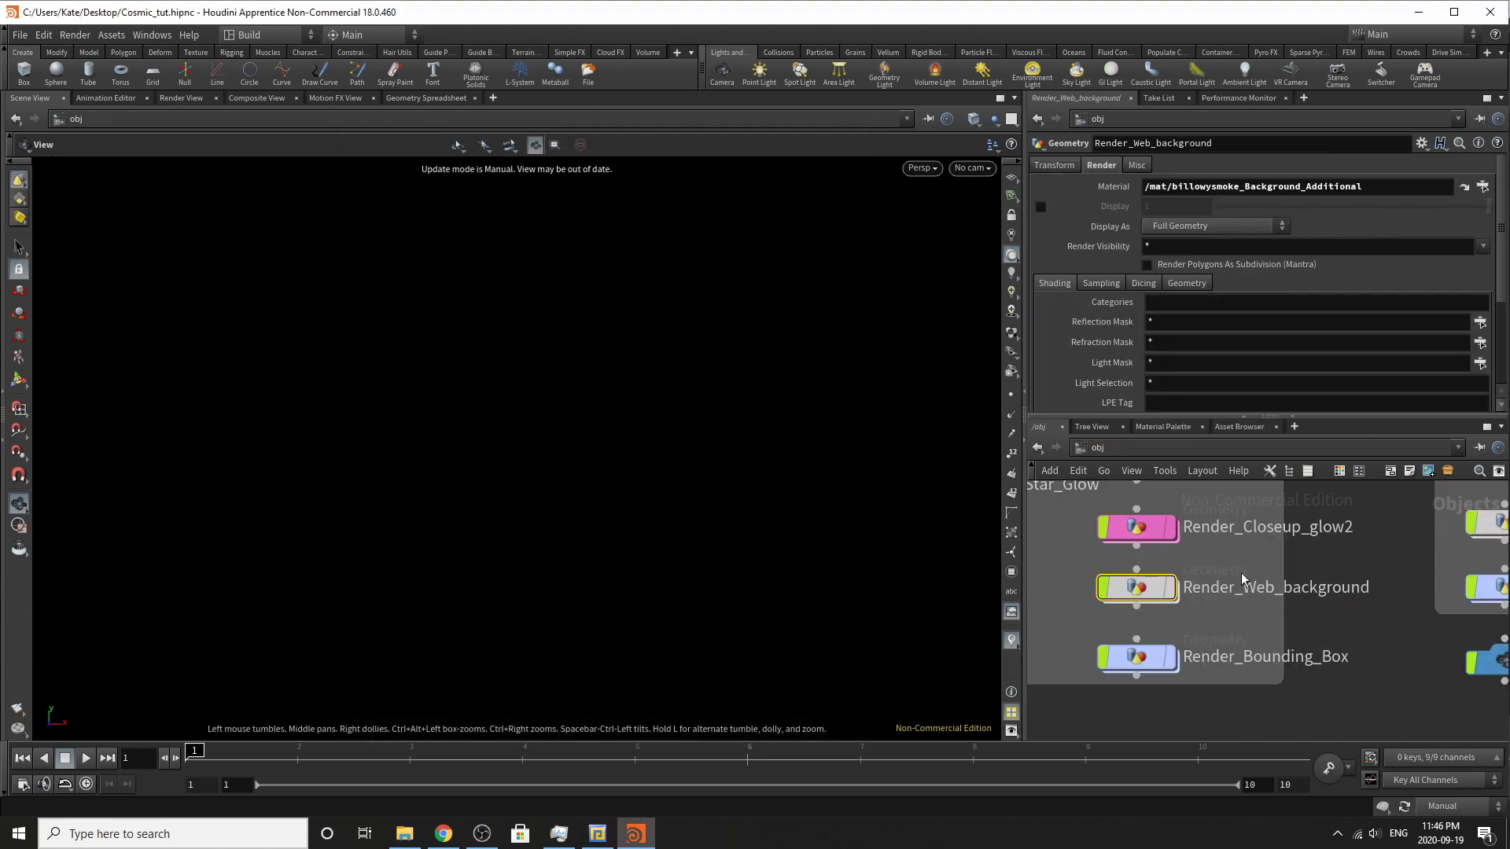
In Render_Bounding_Box, set object_merge1's Object 1 to /obj/Simulation_v002/Out_Bounding_Box and return to object level.
double_click(1138, 661)
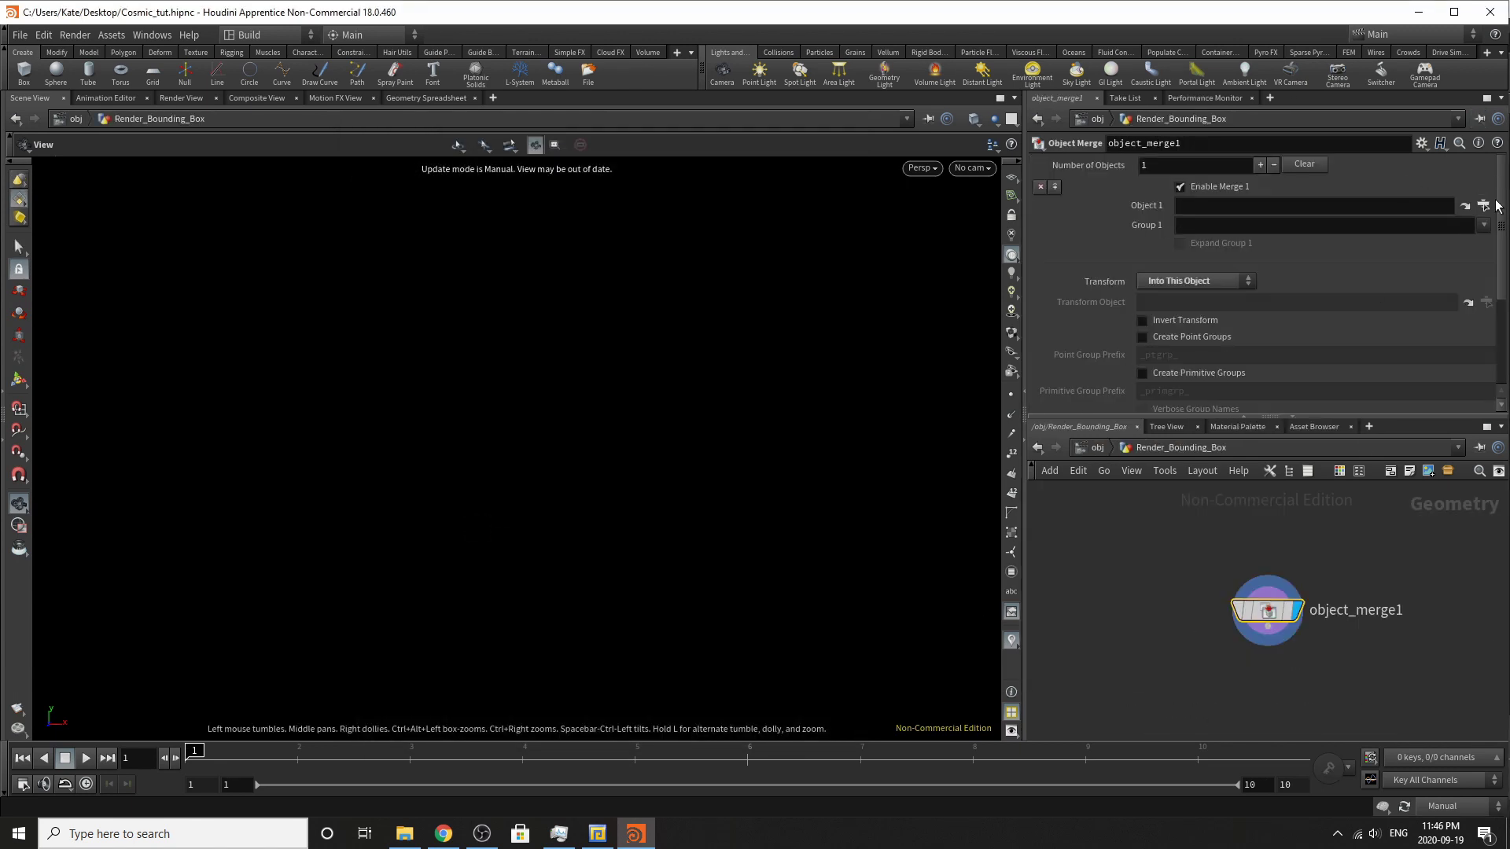
click(1483, 206)
scroll(1148, 429, down, 1)
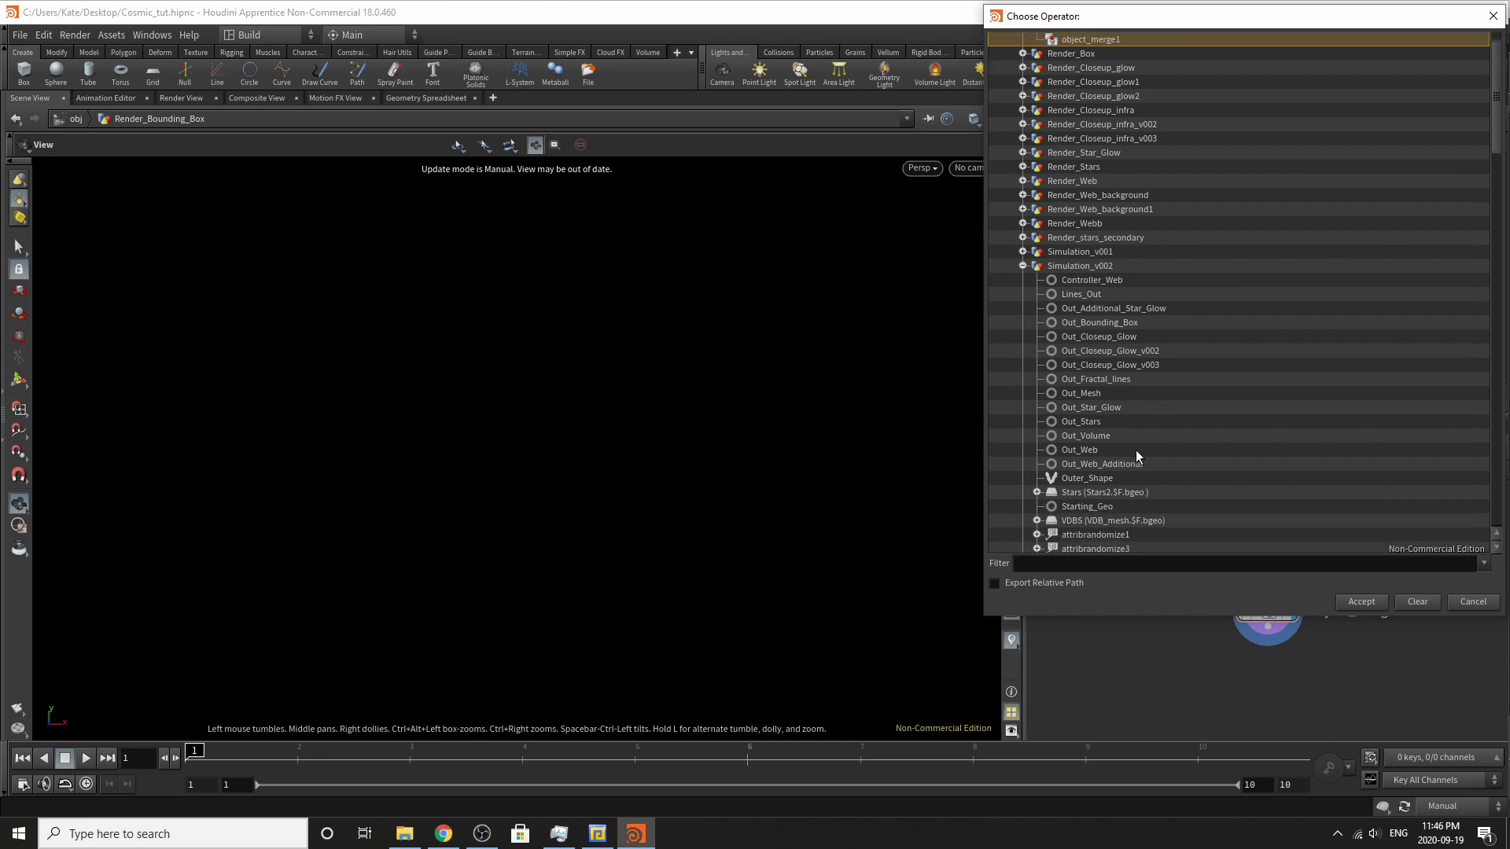
double_click(1116, 324)
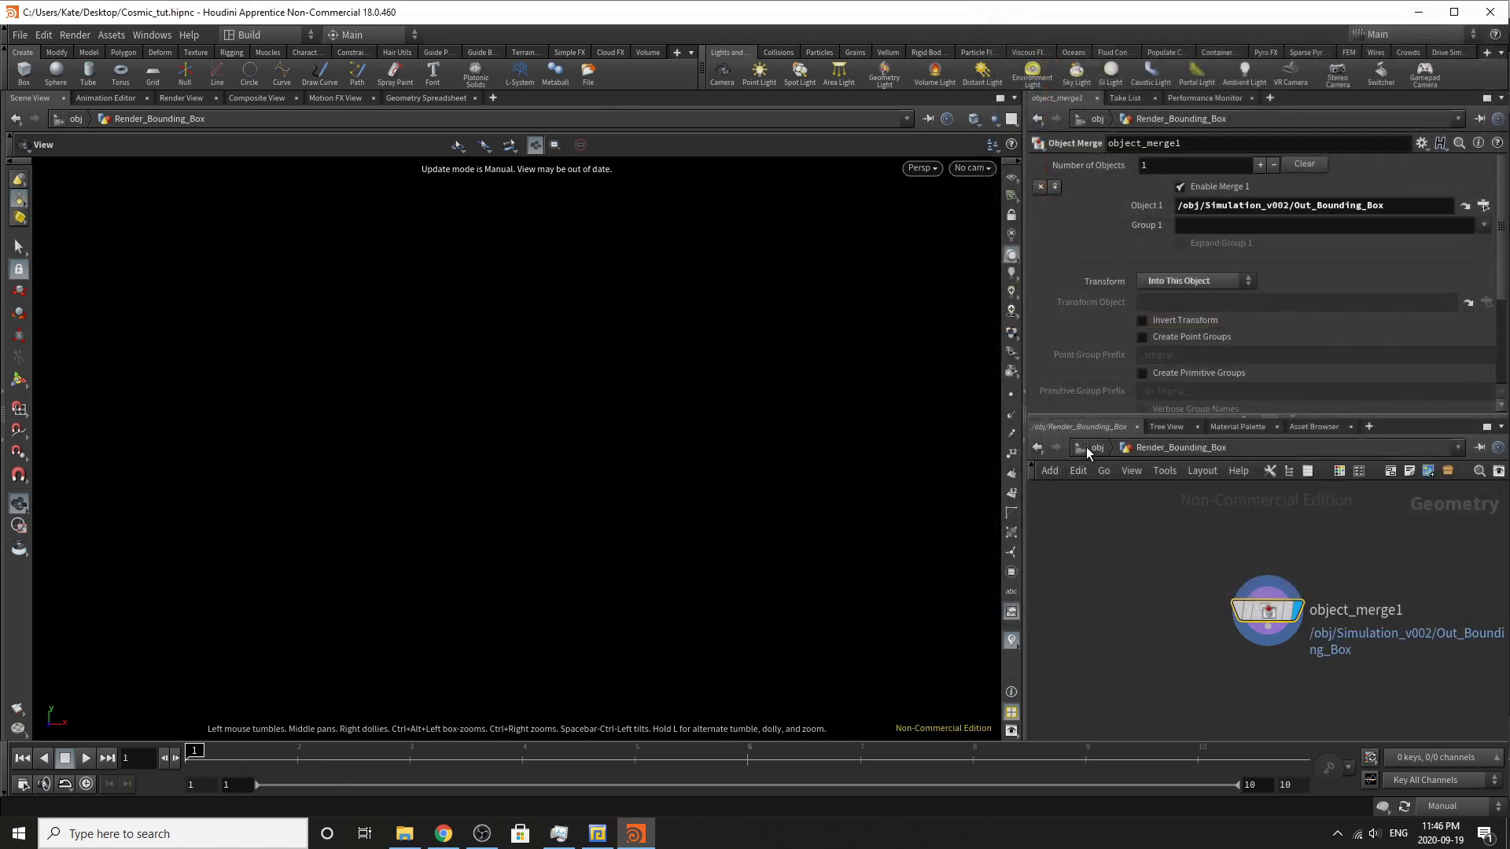
click(1089, 448)
Turn on the display of the V001 web background, close-up glow and bounding box render objects.
mouse_move(1173, 600)
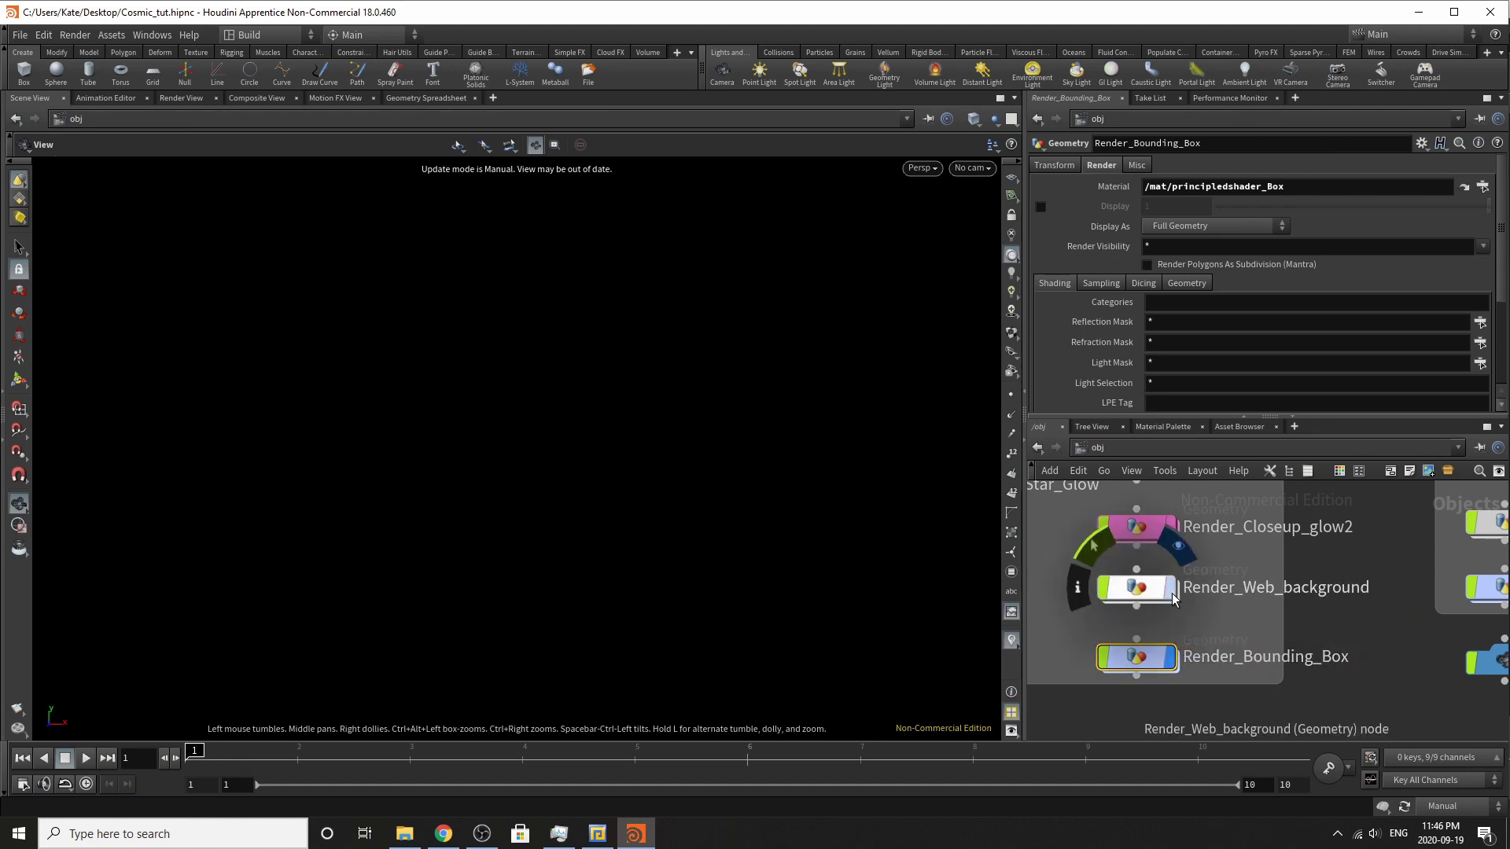
scroll(1331, 700, down, 4)
scroll(1204, 582, up, 2)
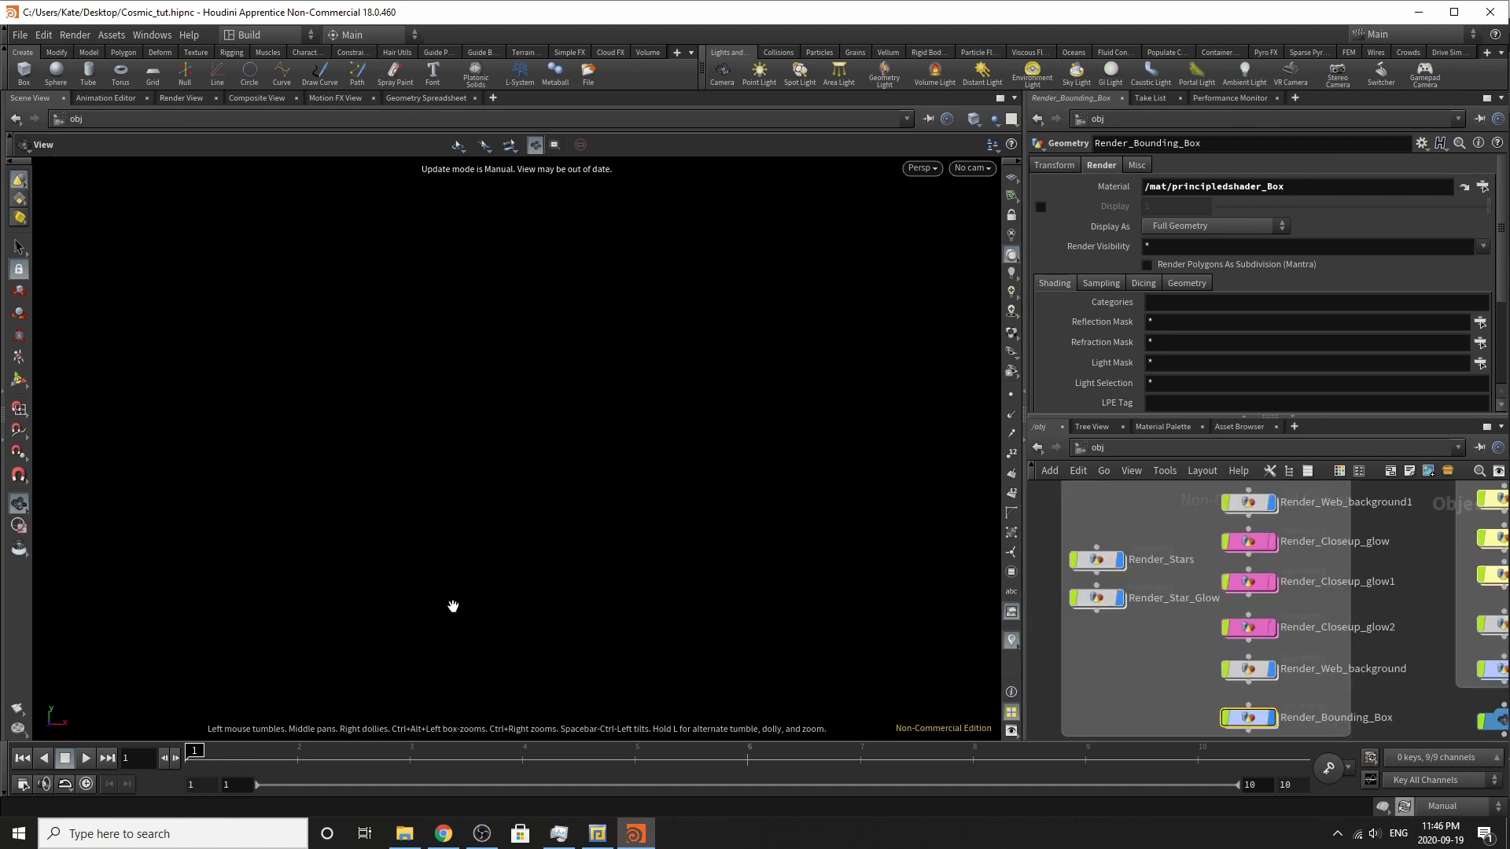
Save the scene and switch the scene's update mode from Manual to Auto Update.
click(21, 36)
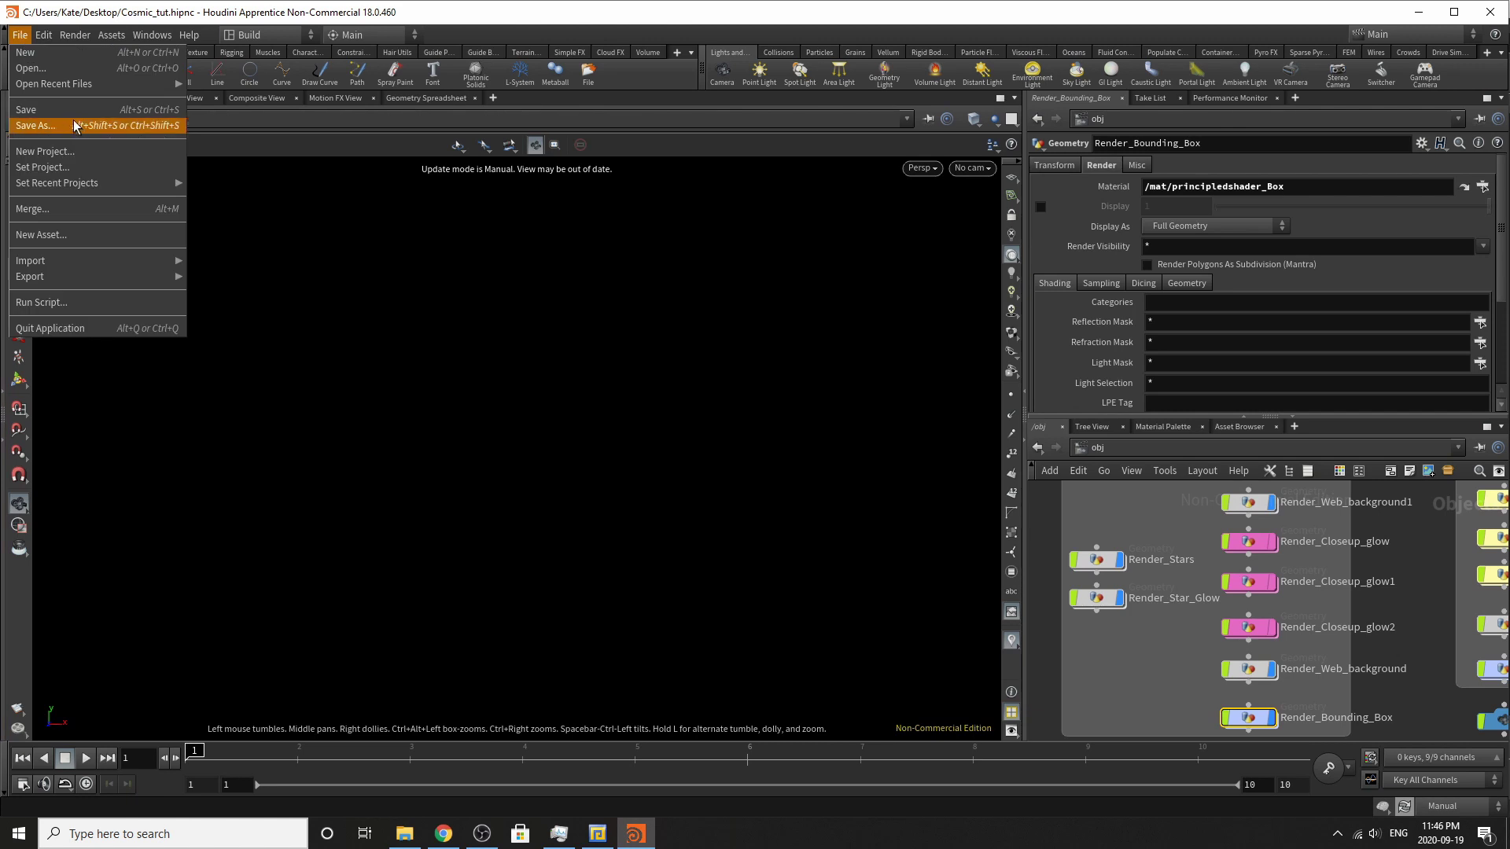
click(77, 110)
click(1442, 807)
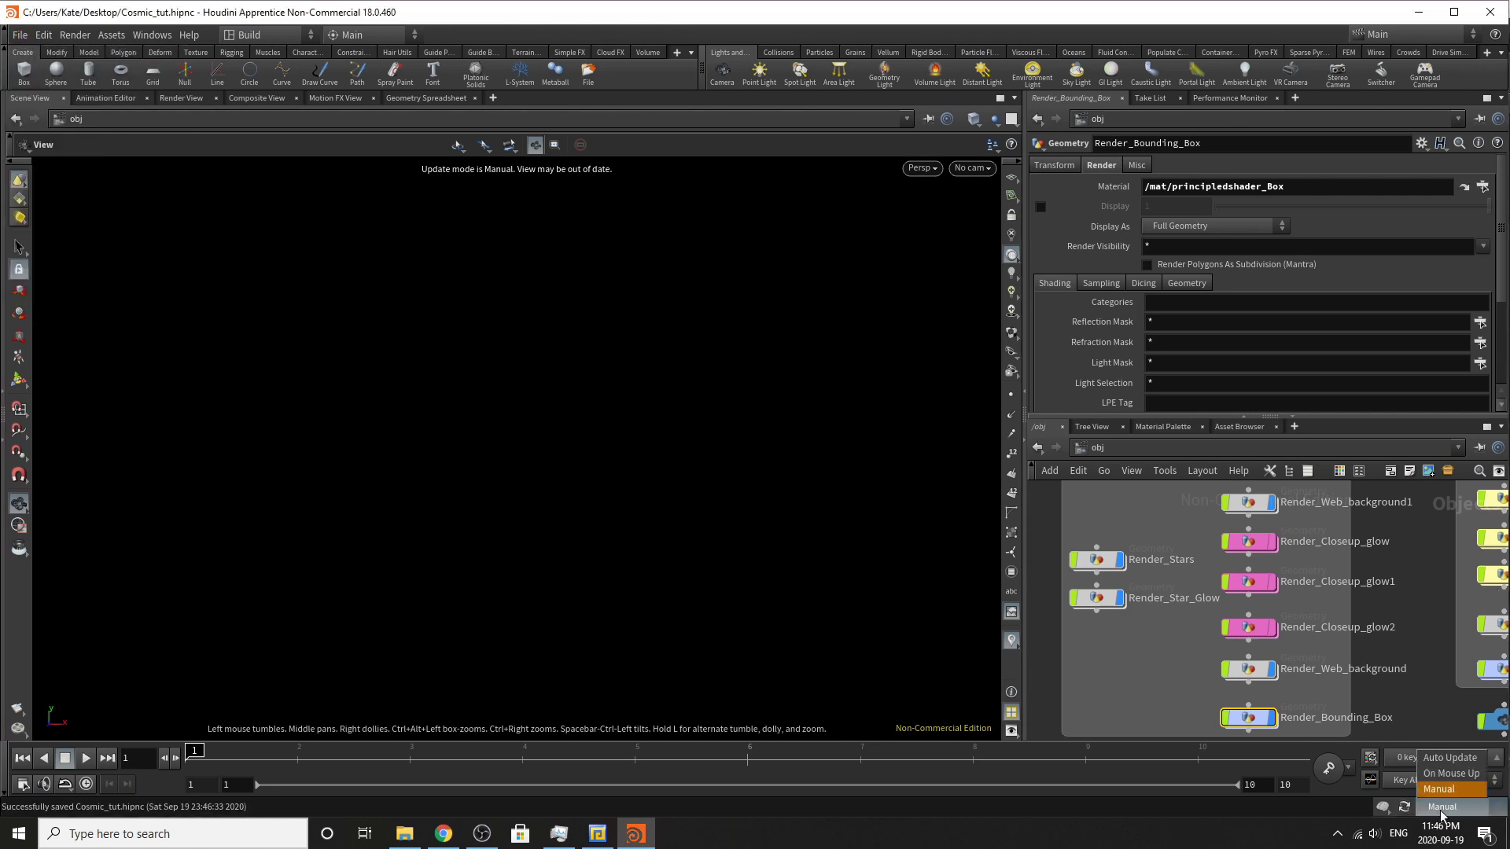
click(1450, 757)
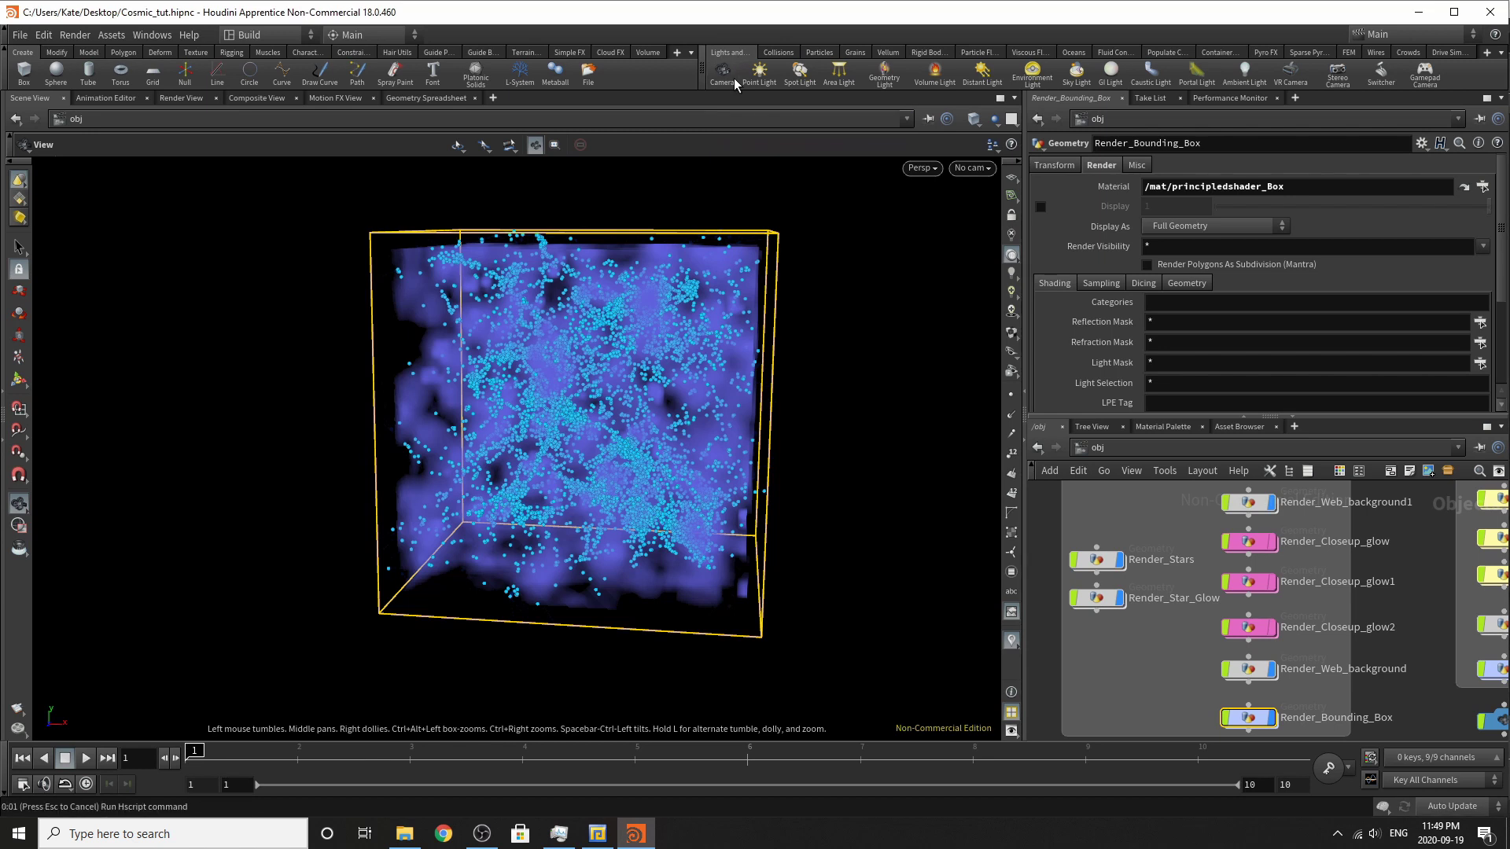
Create a camera from the current view and rename it cam_Simulation_V002.
click(732, 75)
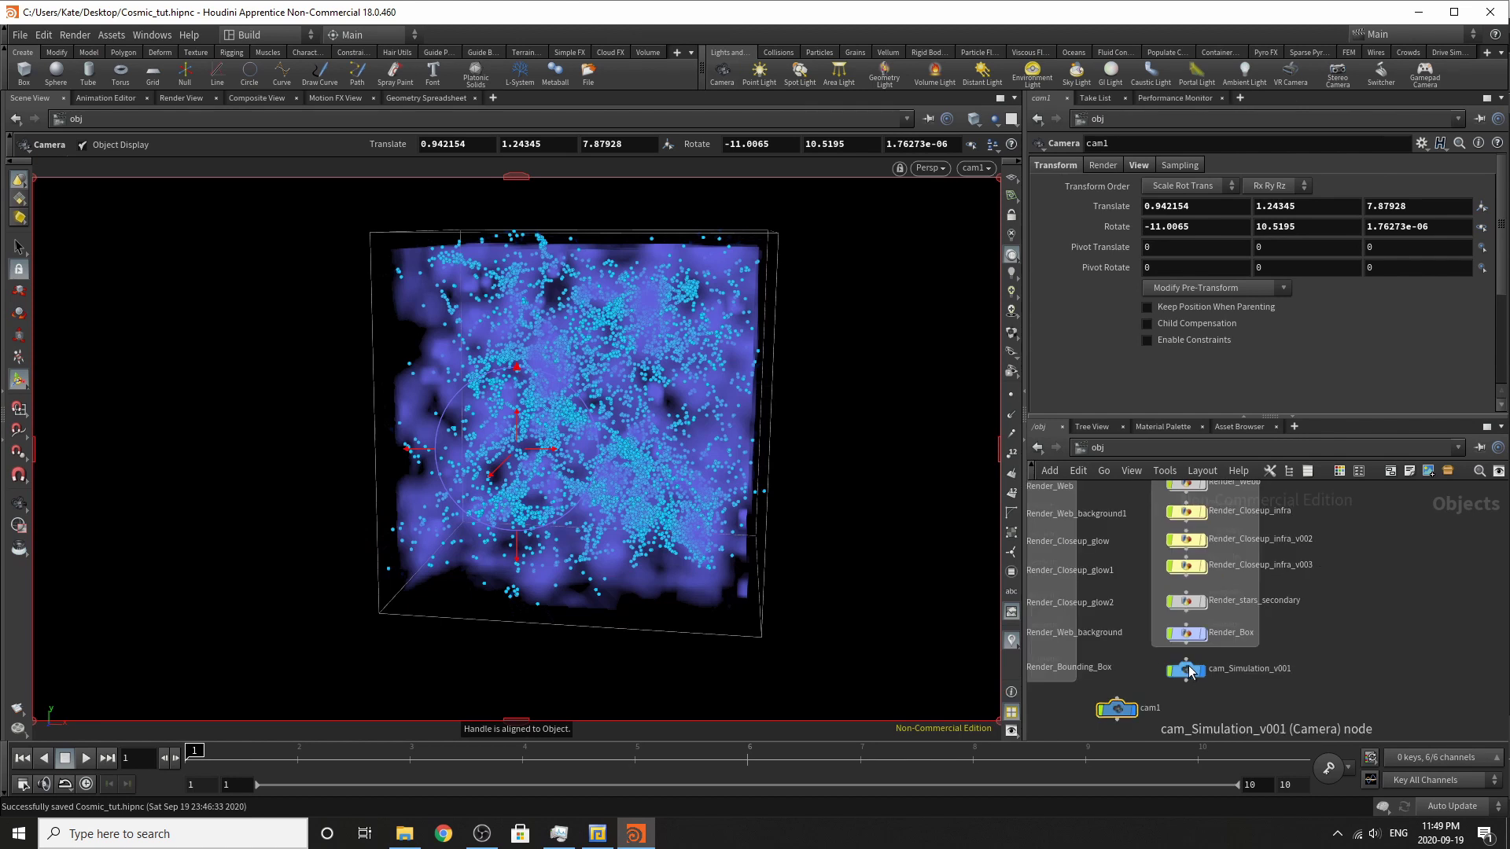
scroll(1129, 732, up, 3)
double_click(1171, 692)
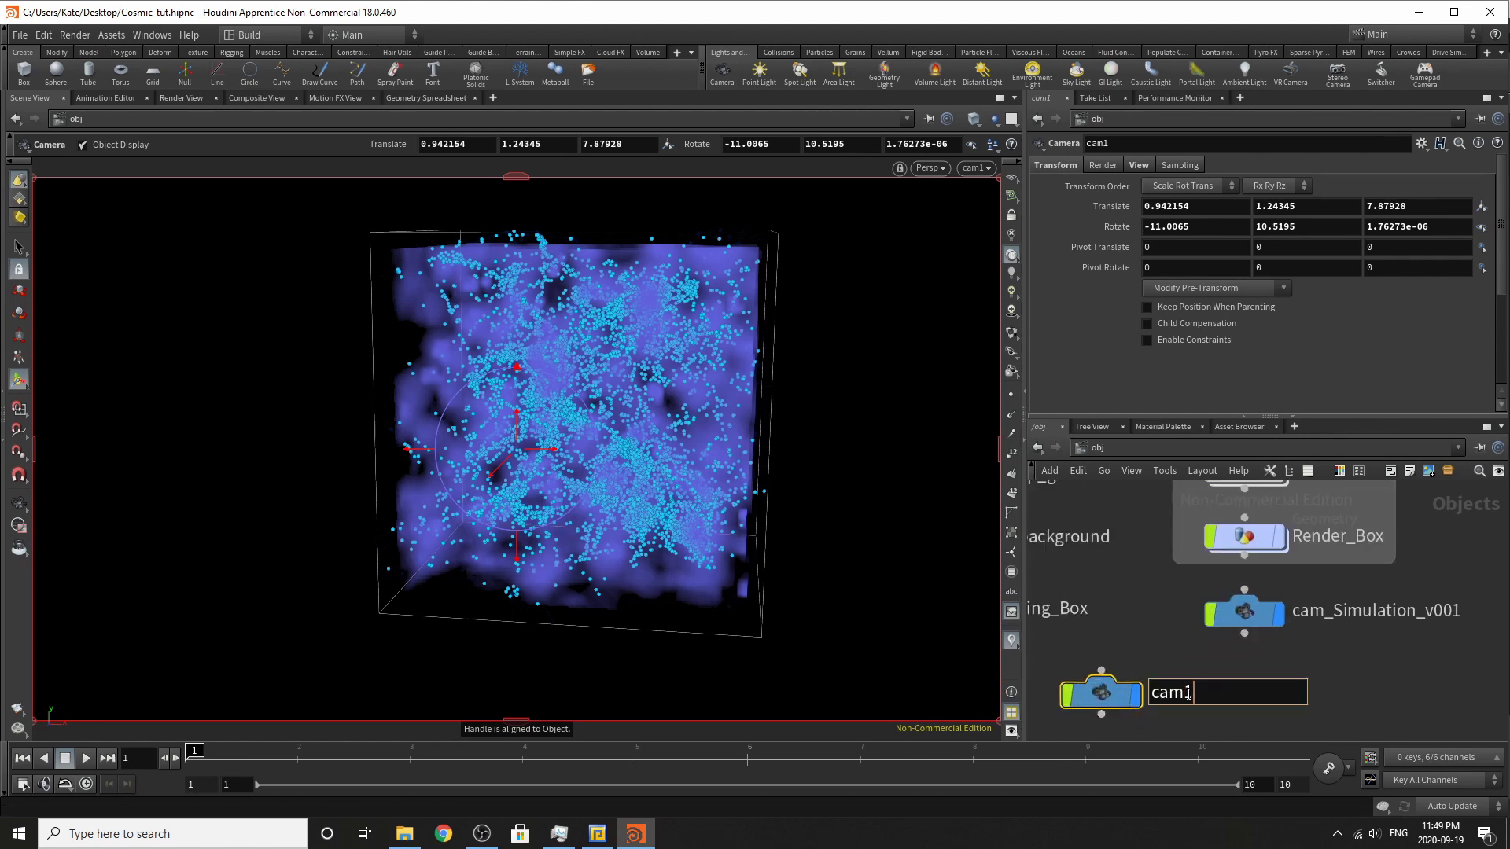
key(BackSpace)
text(_Simulation_V002)
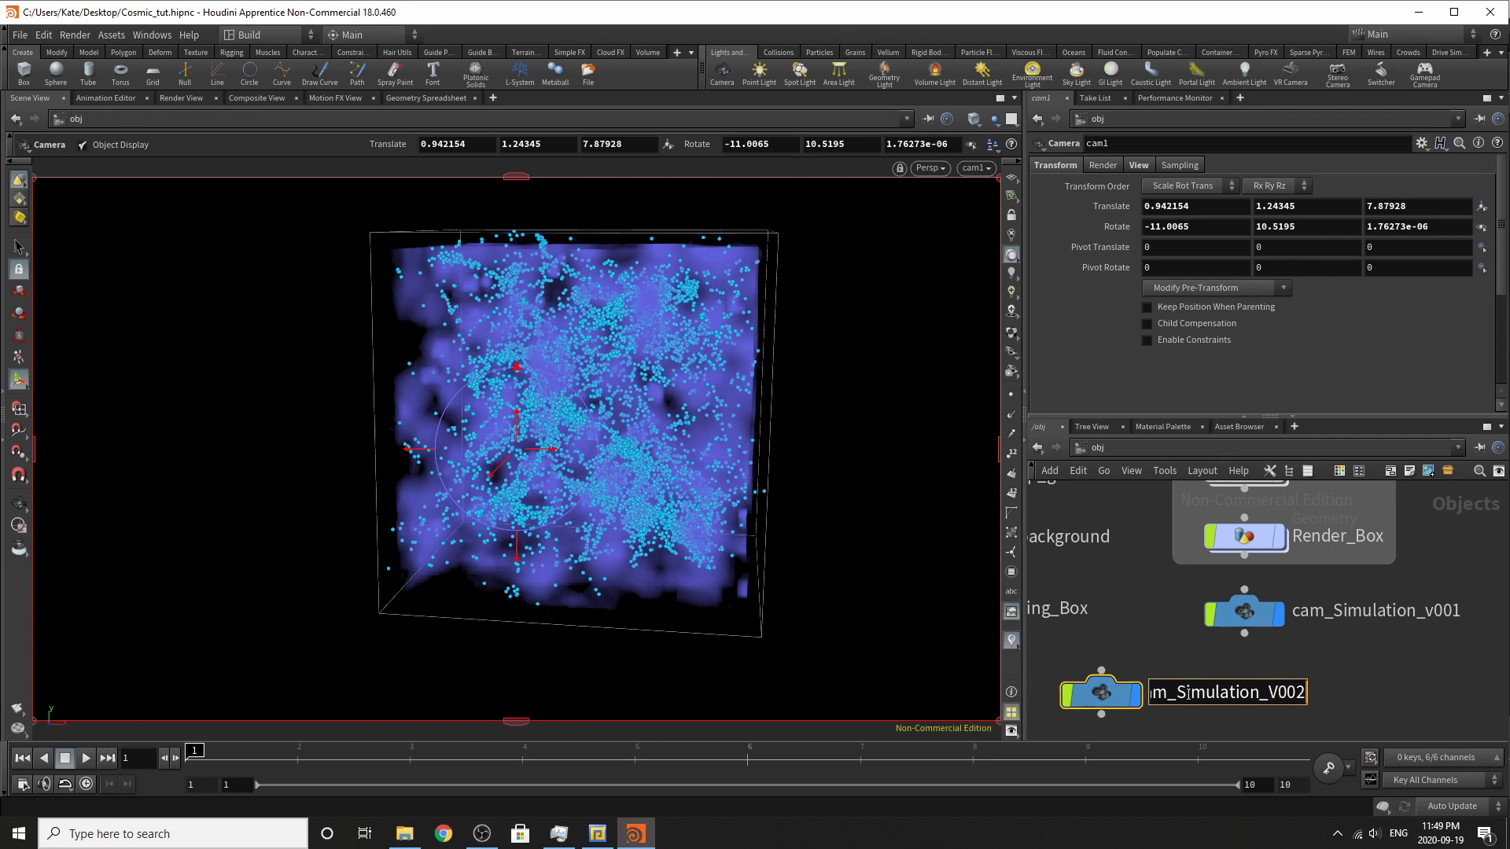
key(Return)
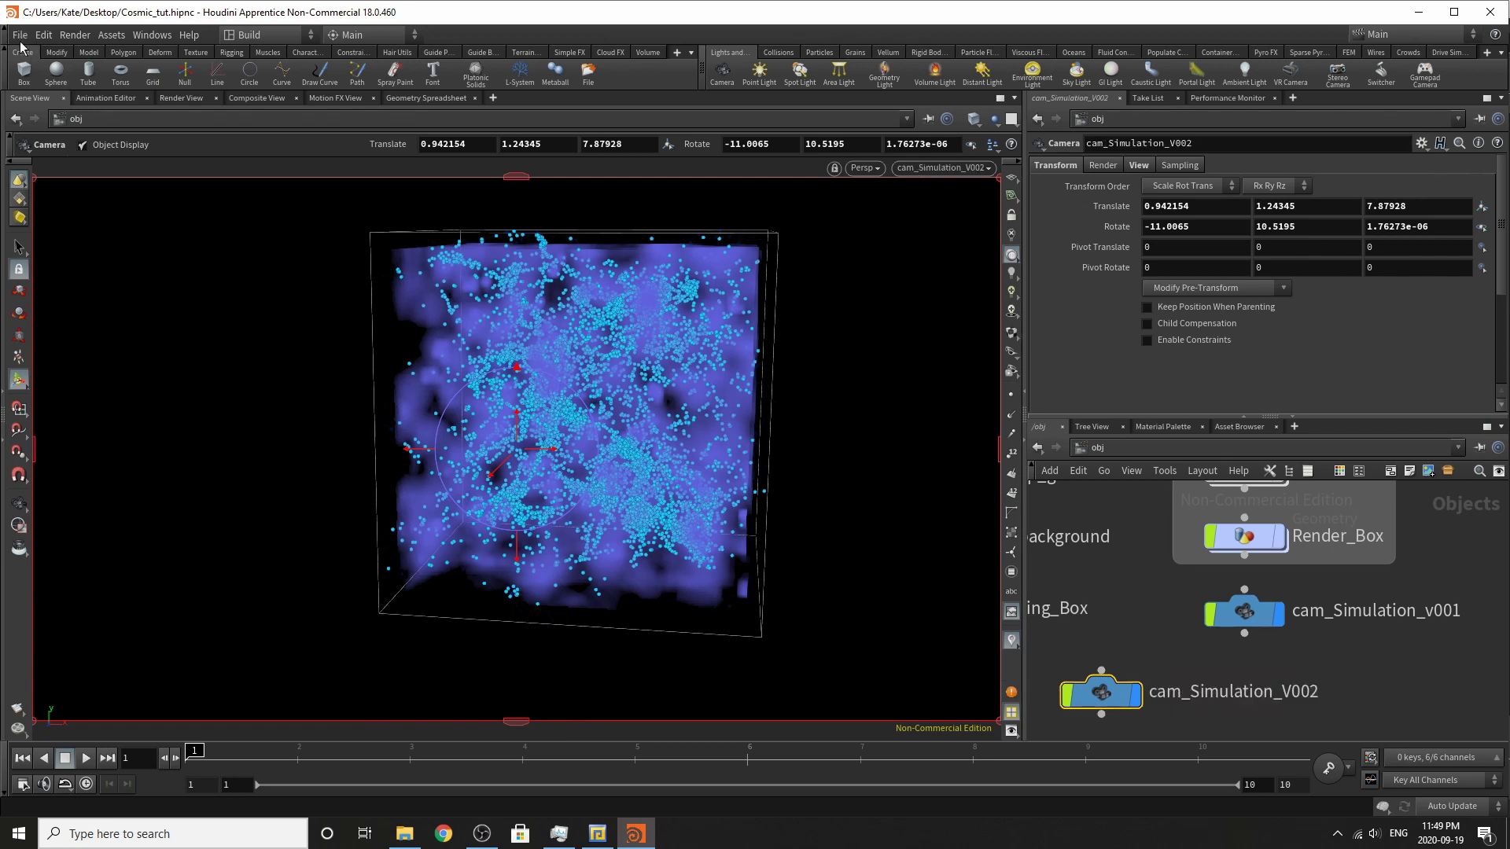
Save the scene and start a preview render with /out/mantra_ipr through /obj/cam_Simulation_V002.
click(18, 36)
click(42, 112)
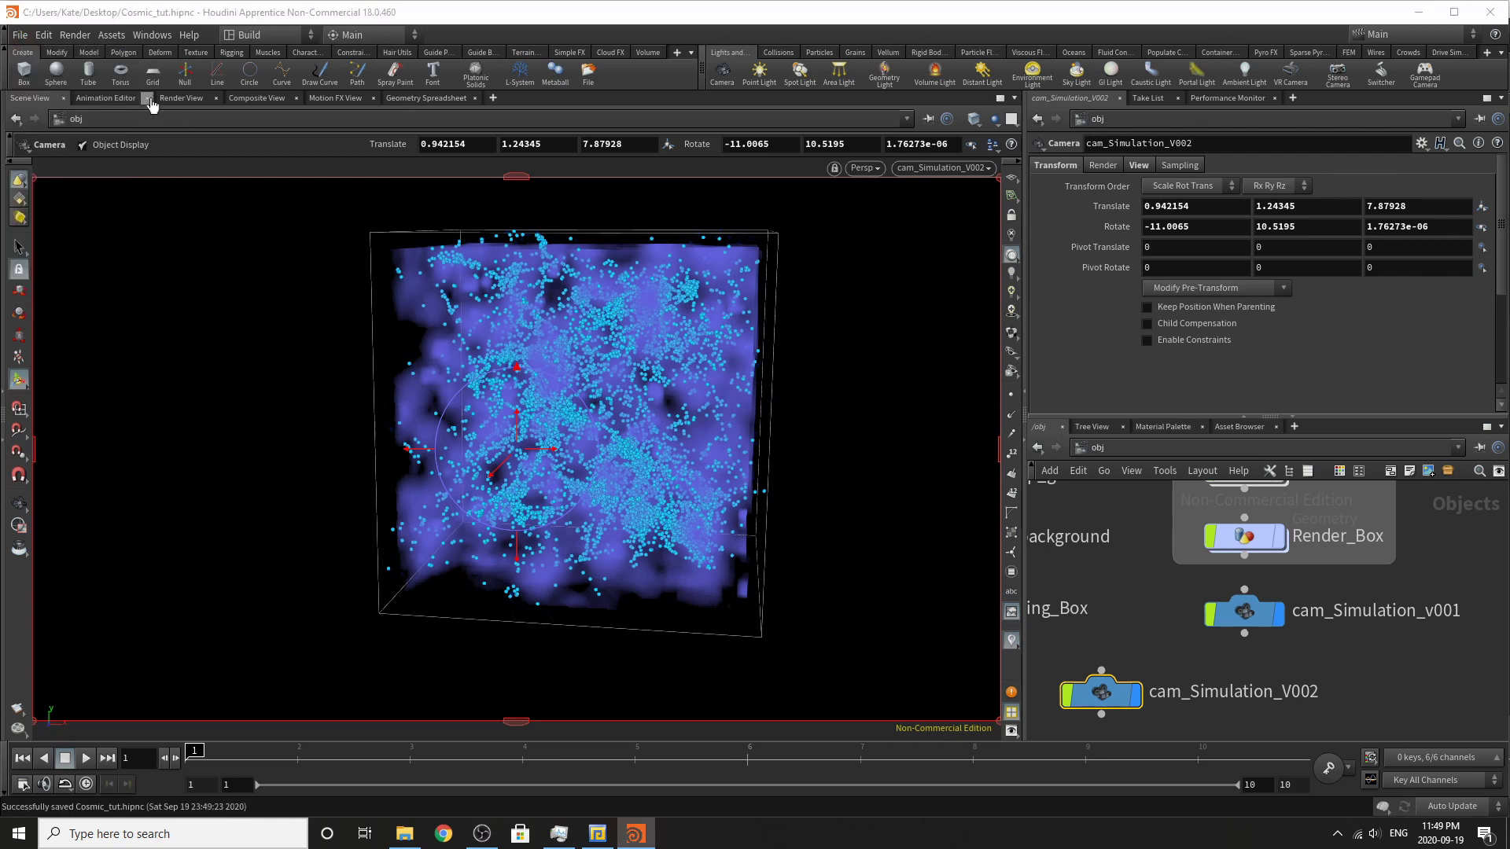
click(180, 98)
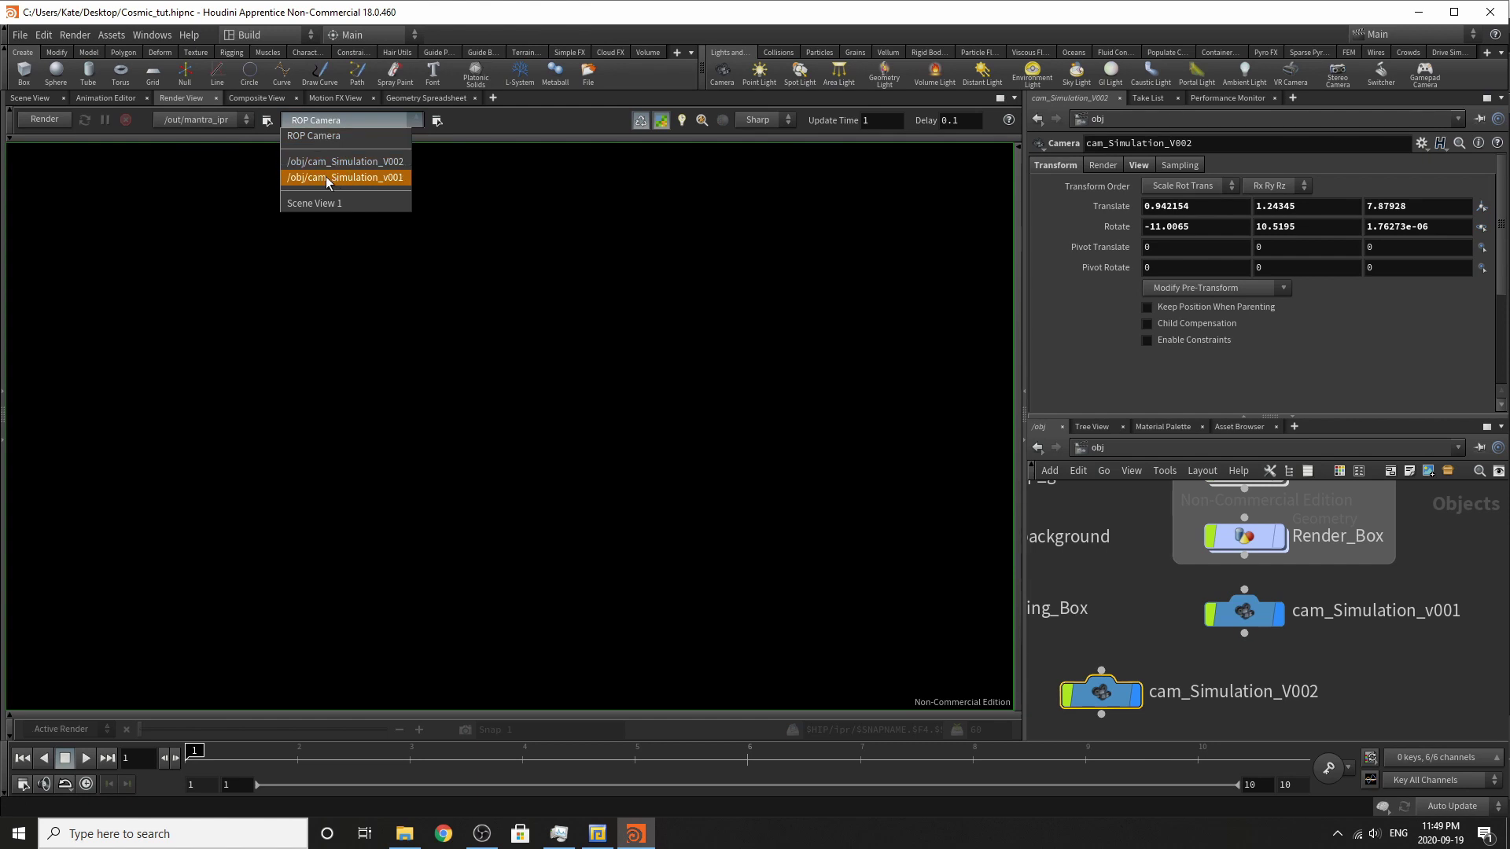
click(331, 162)
click(65, 125)
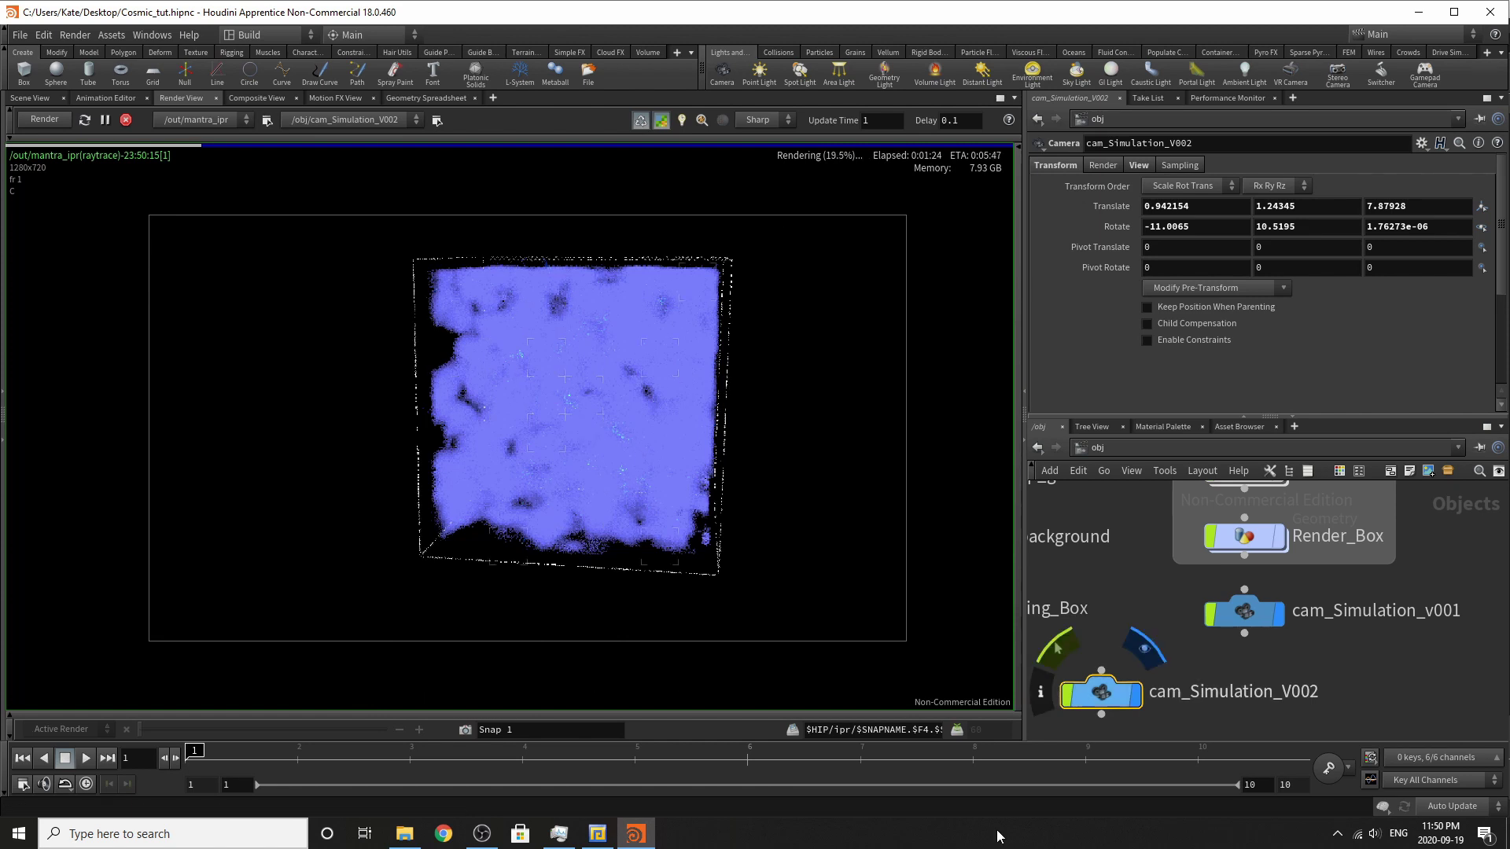
Hide Render_Web_background1 and the three Render_Closeup_glow objects, inspect the preview up close and restart the render.
scroll(1271, 659, down, 3)
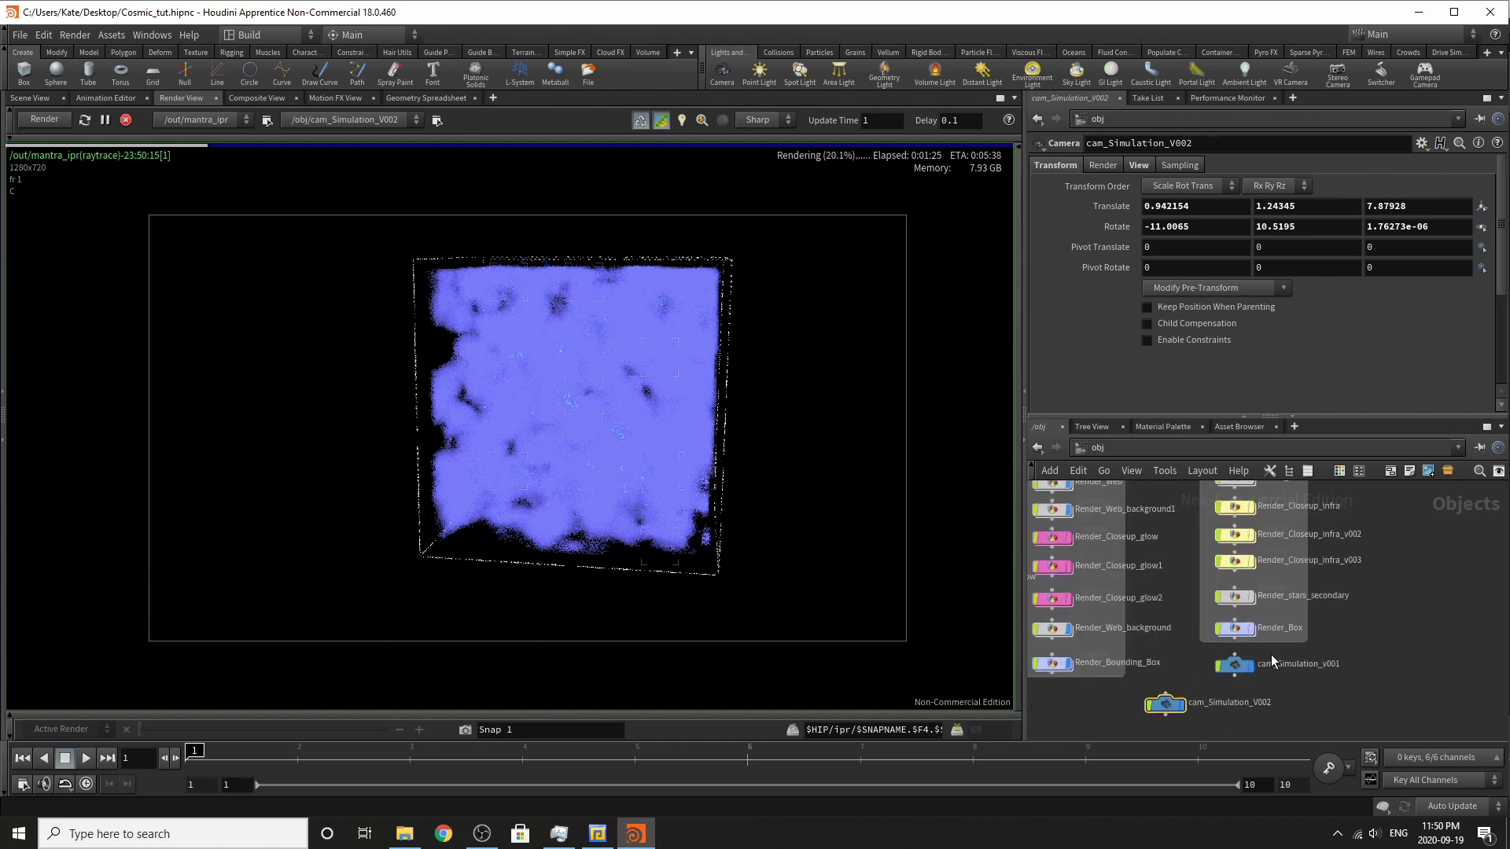
scroll(1271, 661, up, 3)
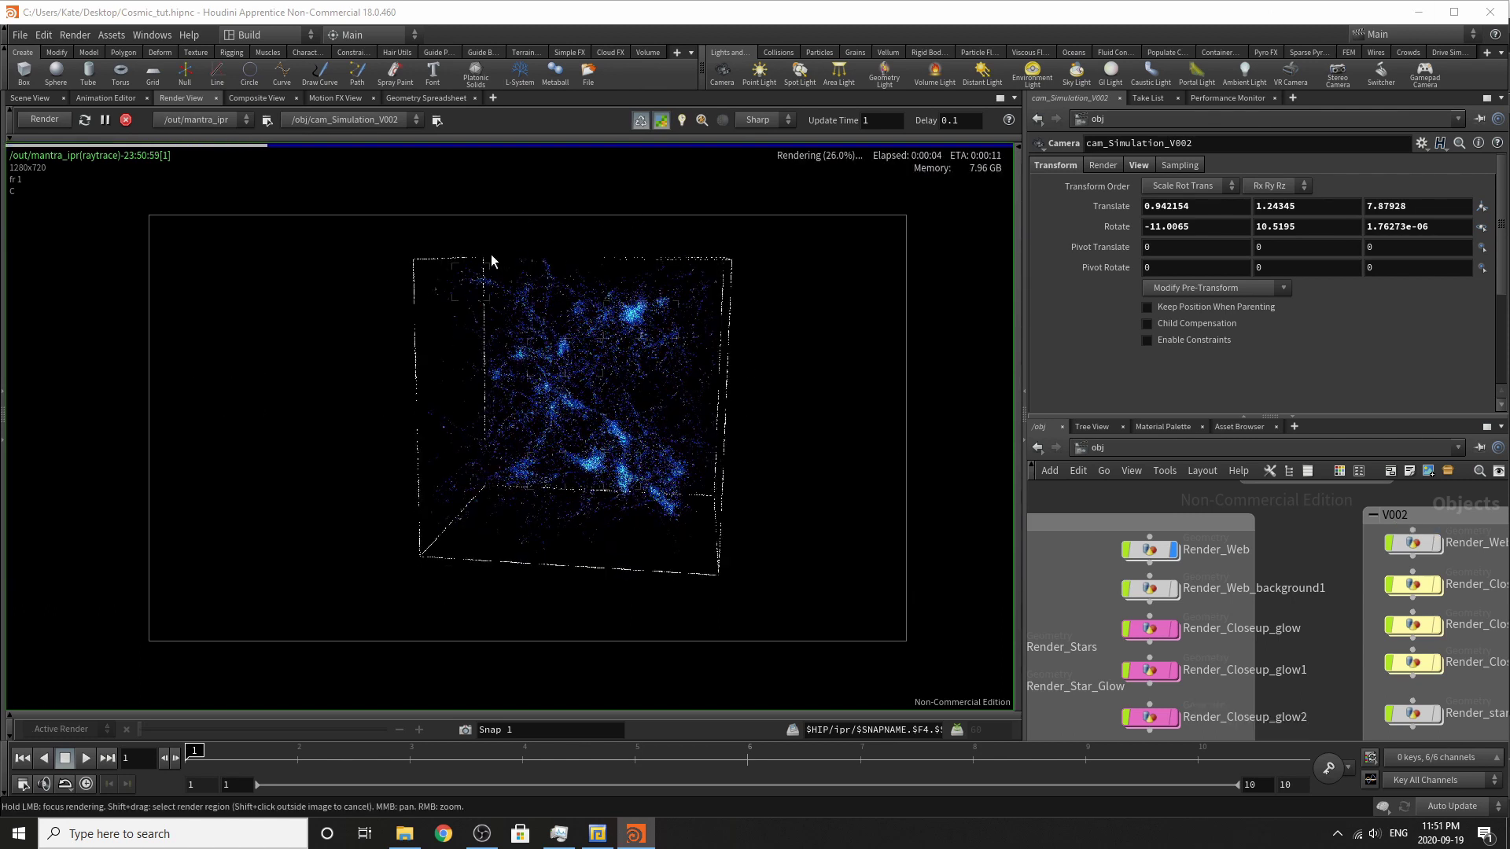
scroll(533, 475, up, 5)
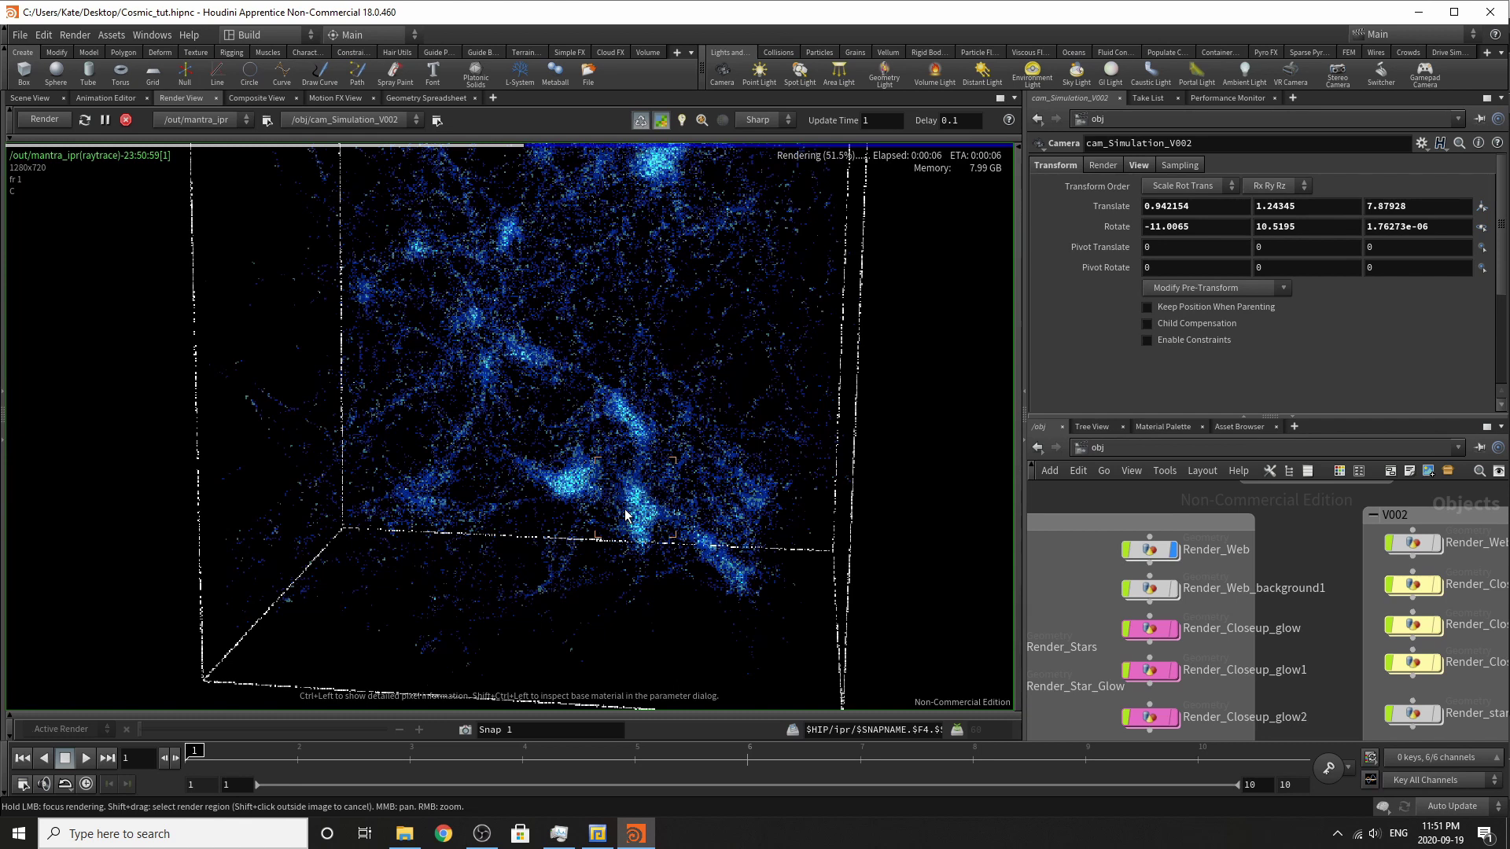
click(55, 123)
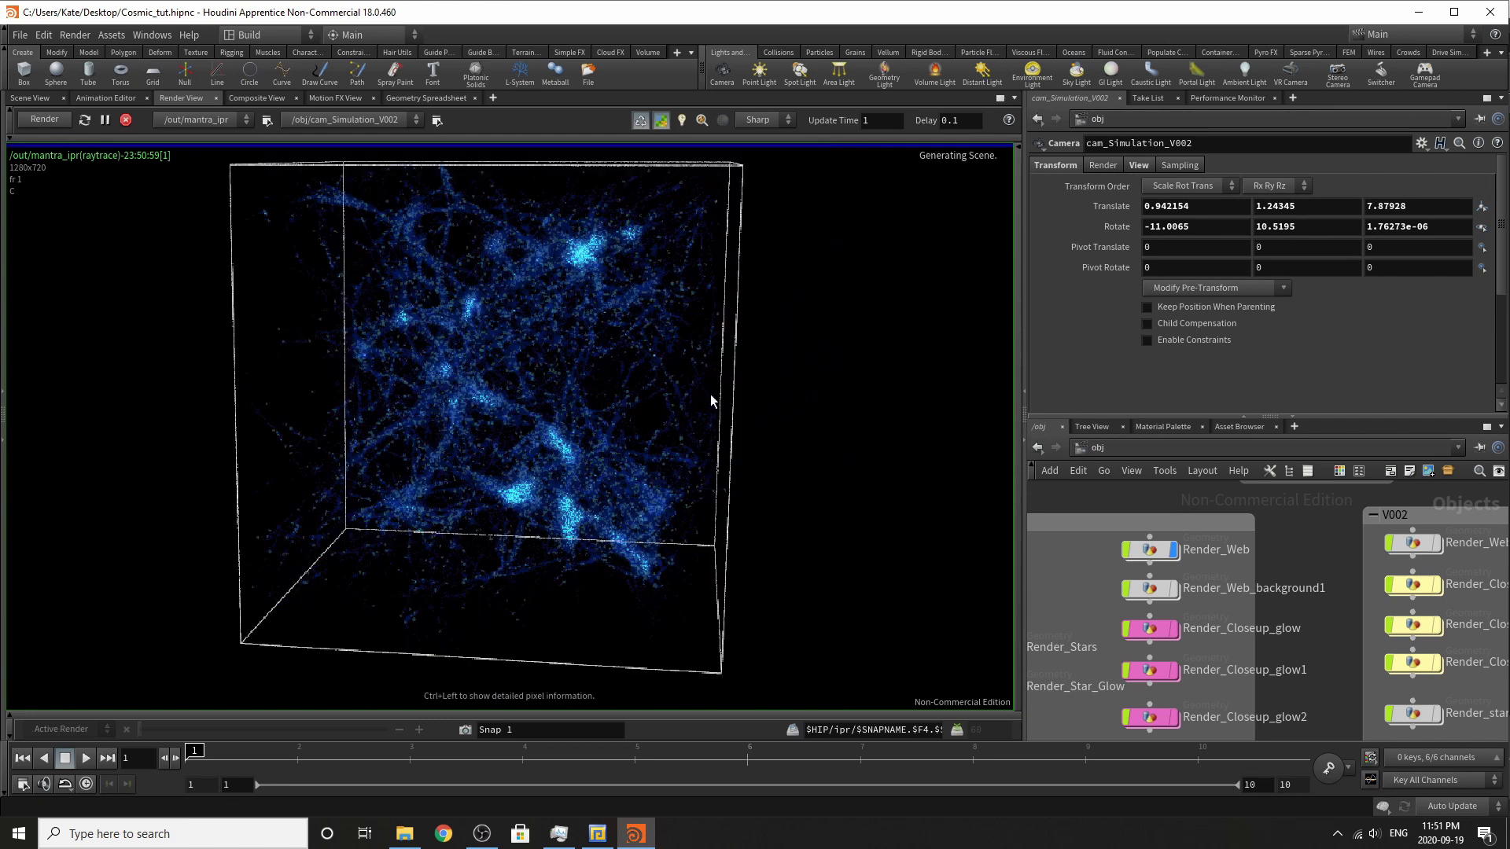
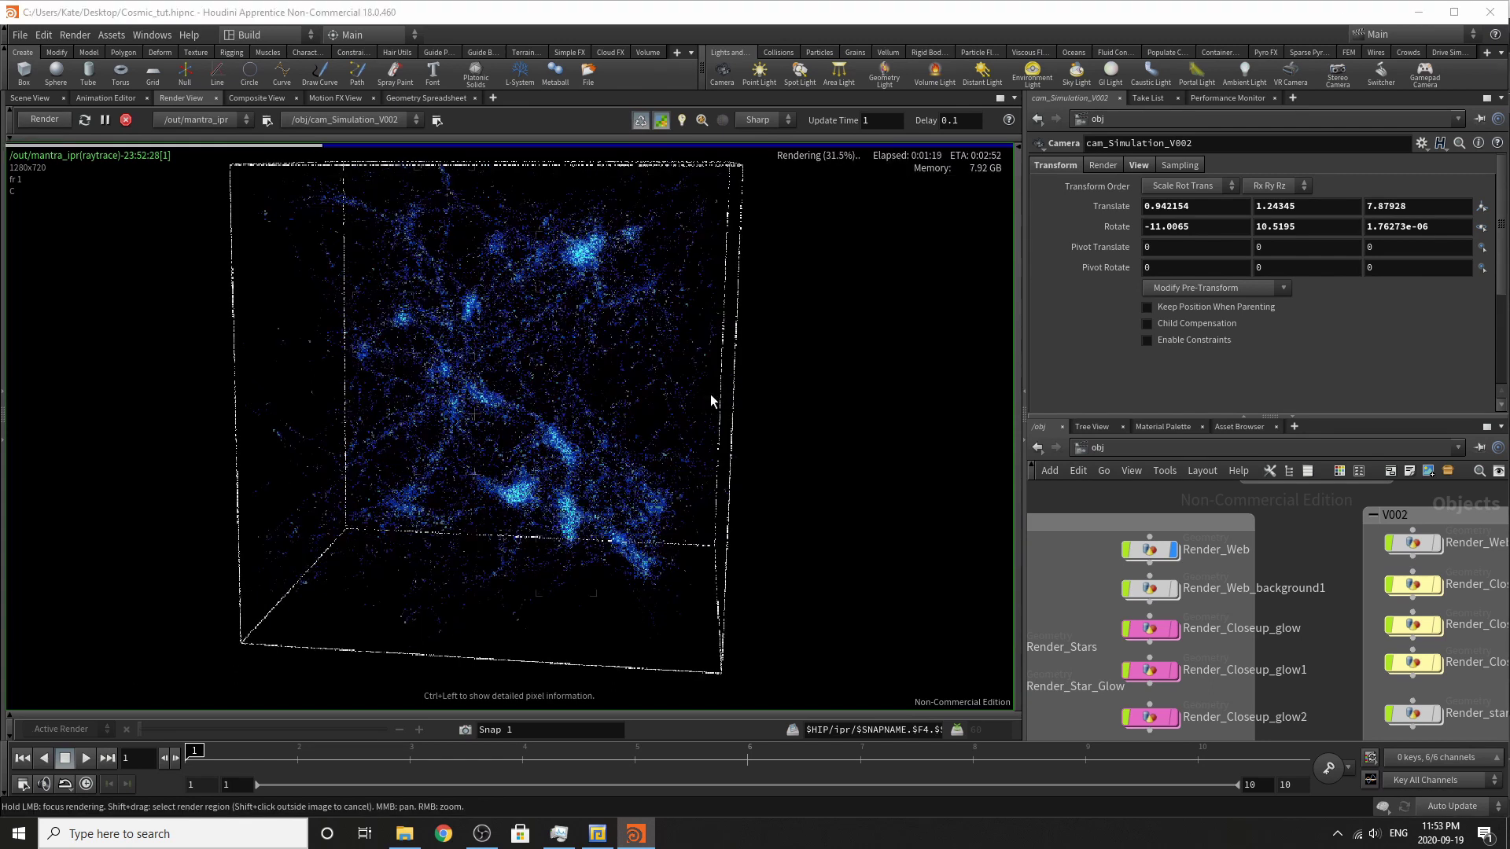
Inspect the preview render of the web at display brightness 2 and 4, and return the brightness to 1.
right_drag(710, 402, 537, 517)
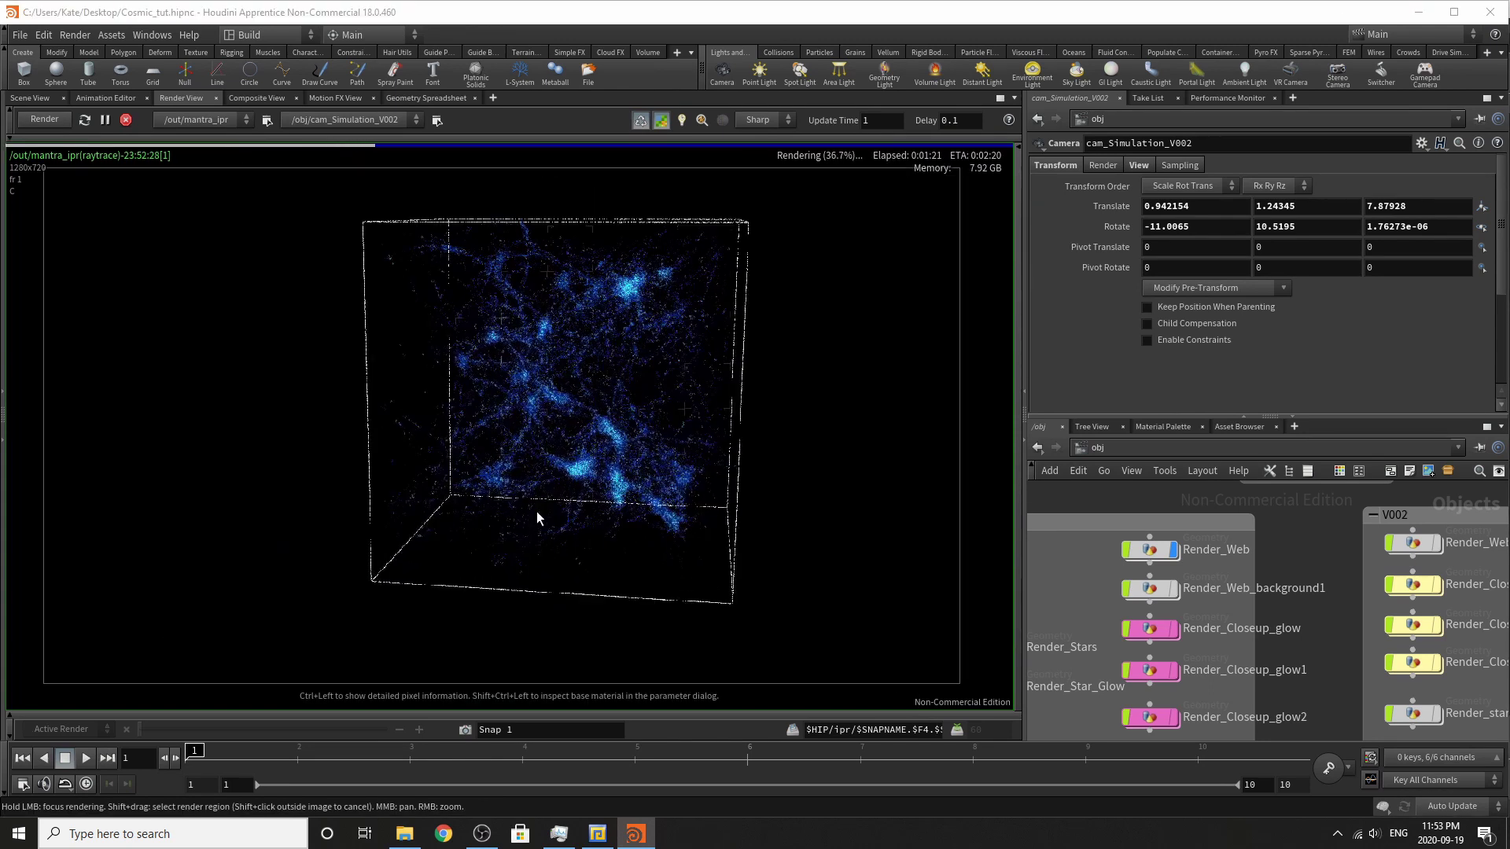
click(24, 714)
click(476, 707)
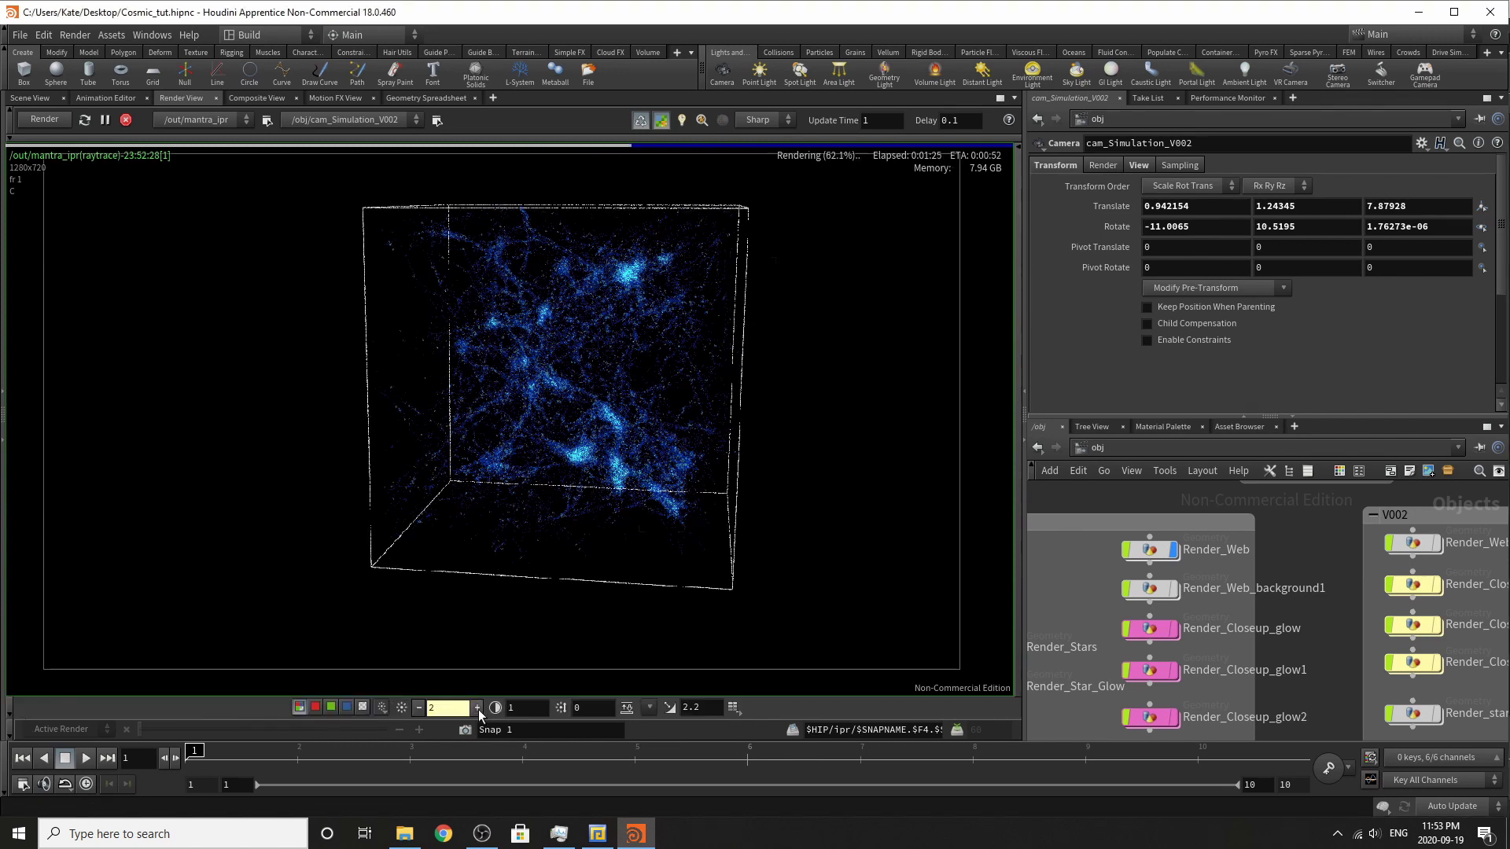
click(476, 707)
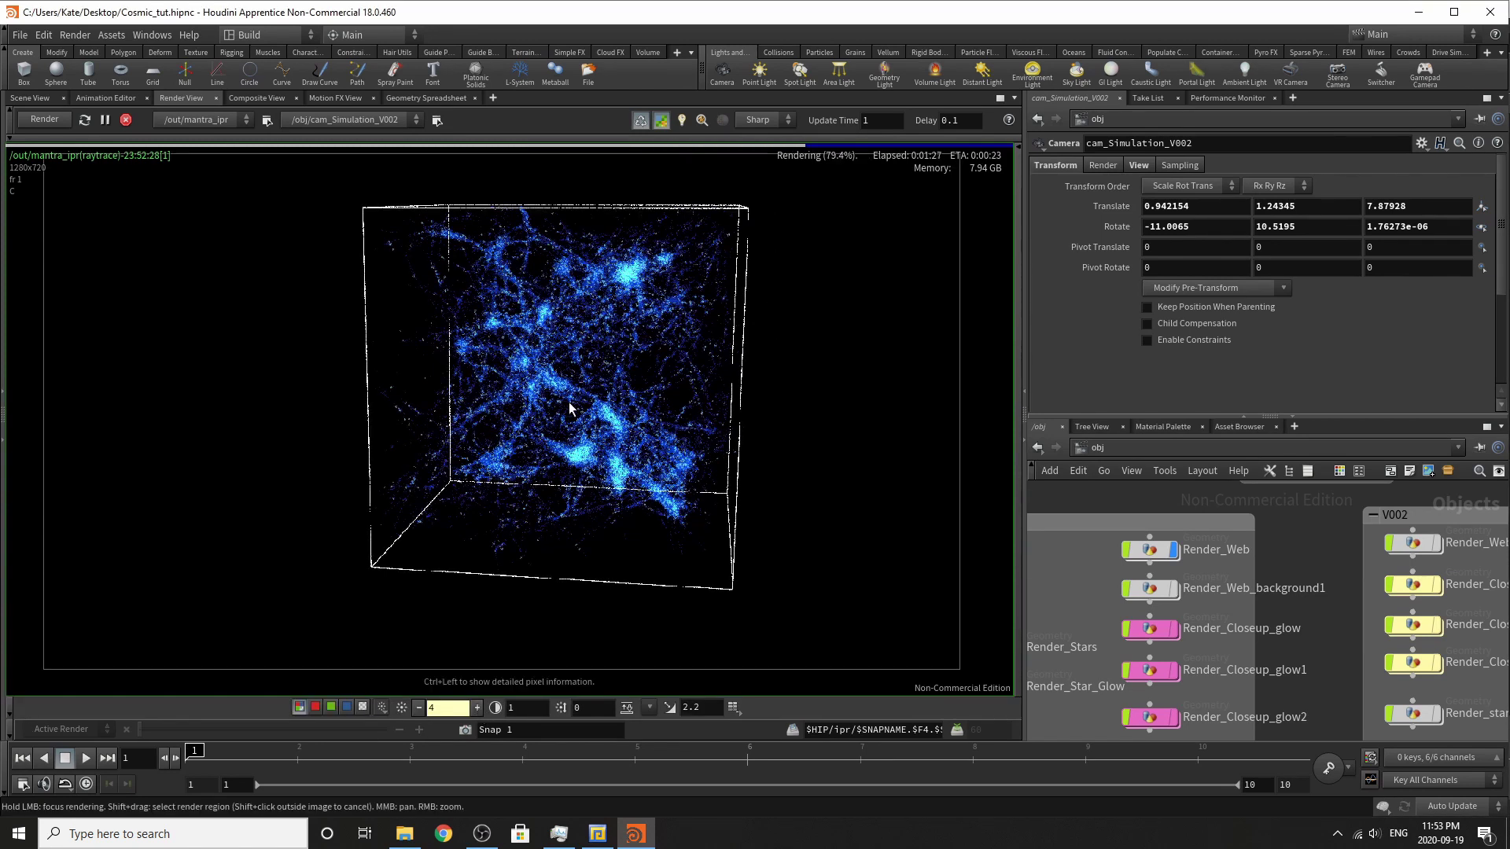
click(419, 708)
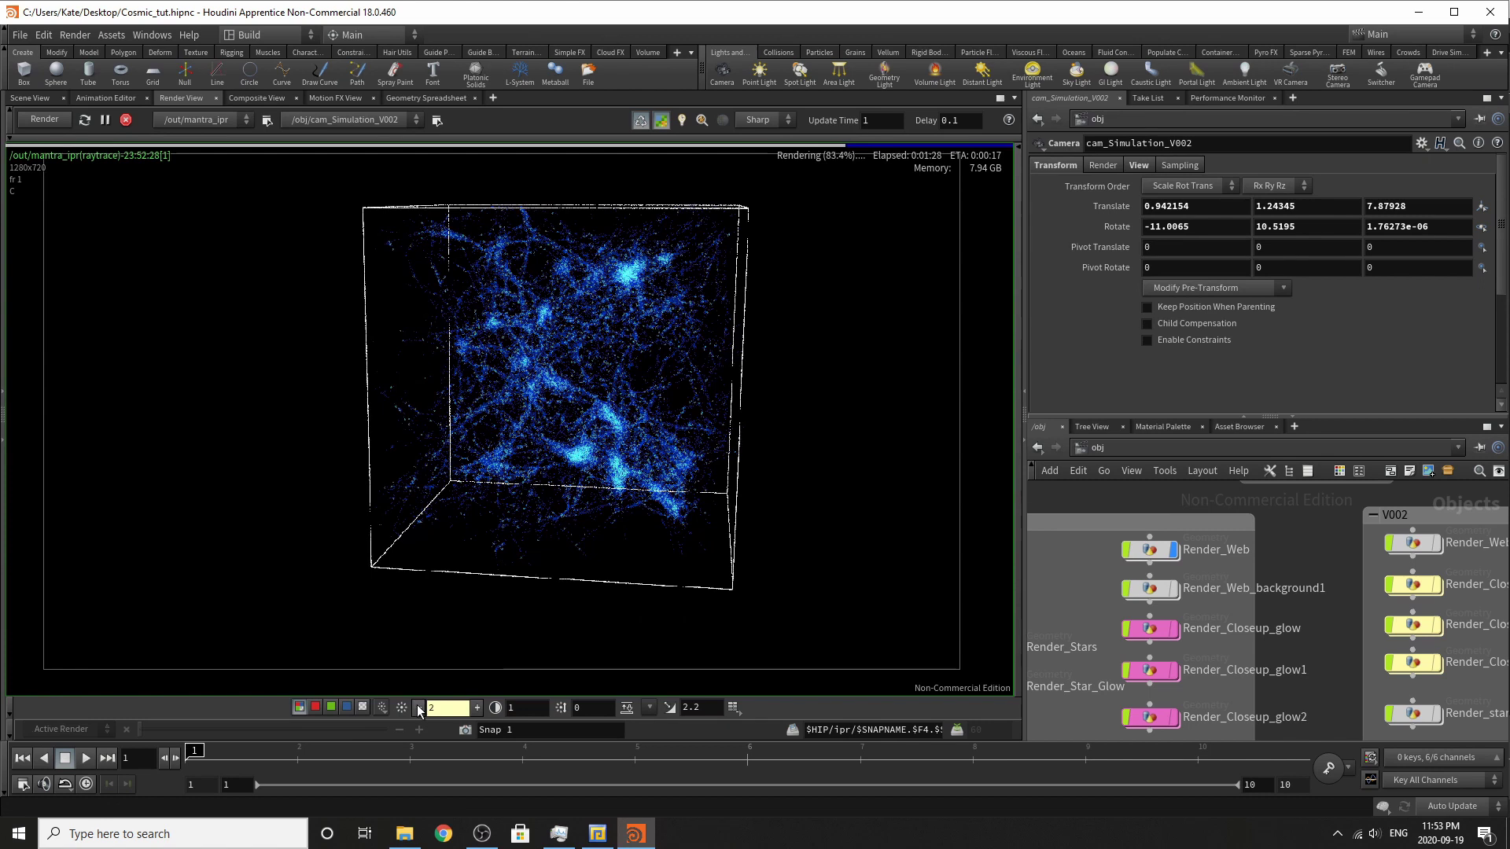
click(419, 708)
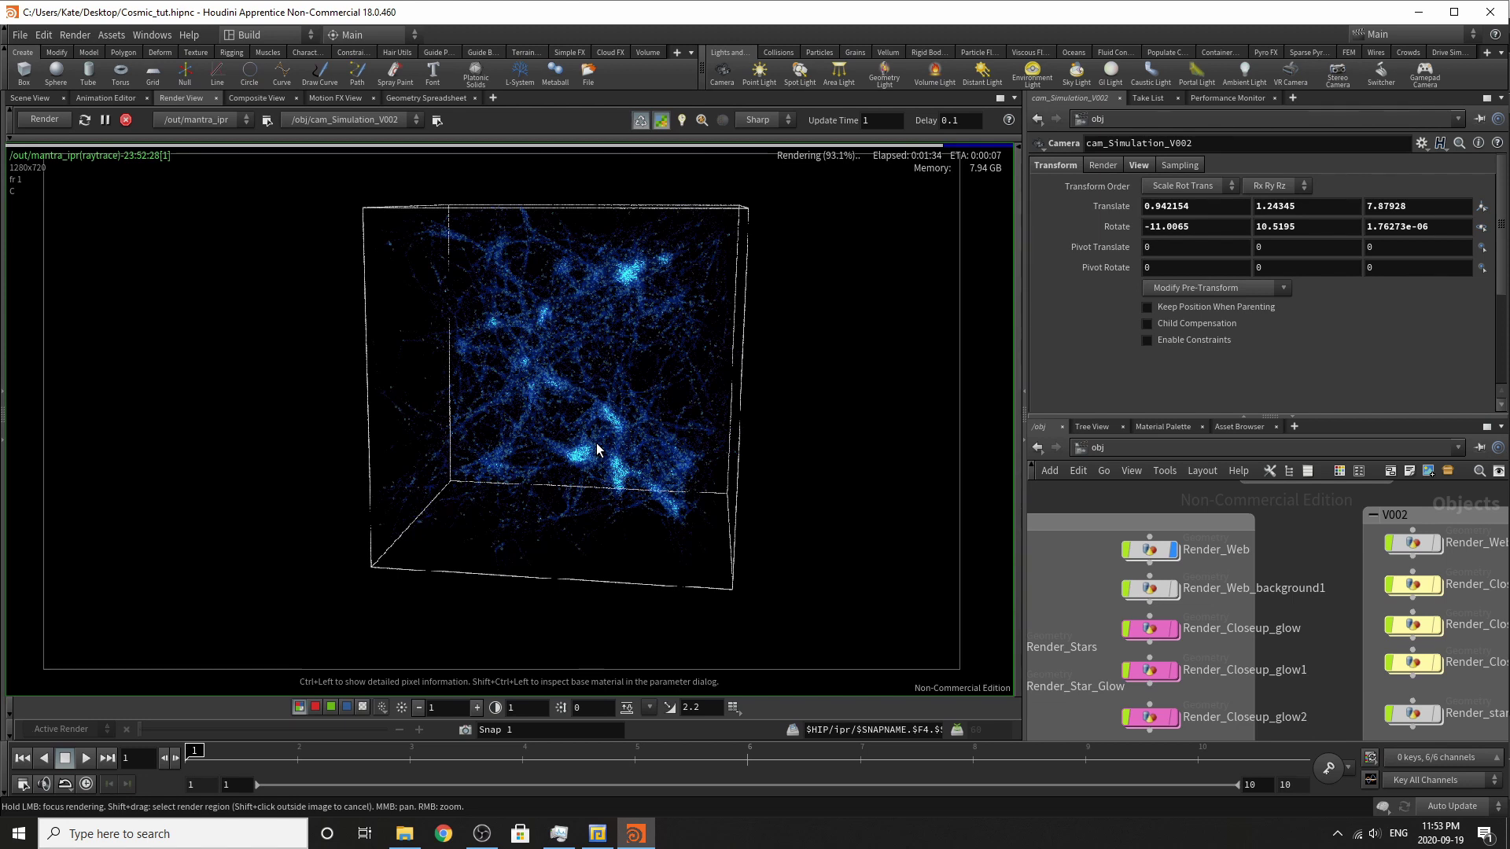
scroll(597, 450, up, 1)
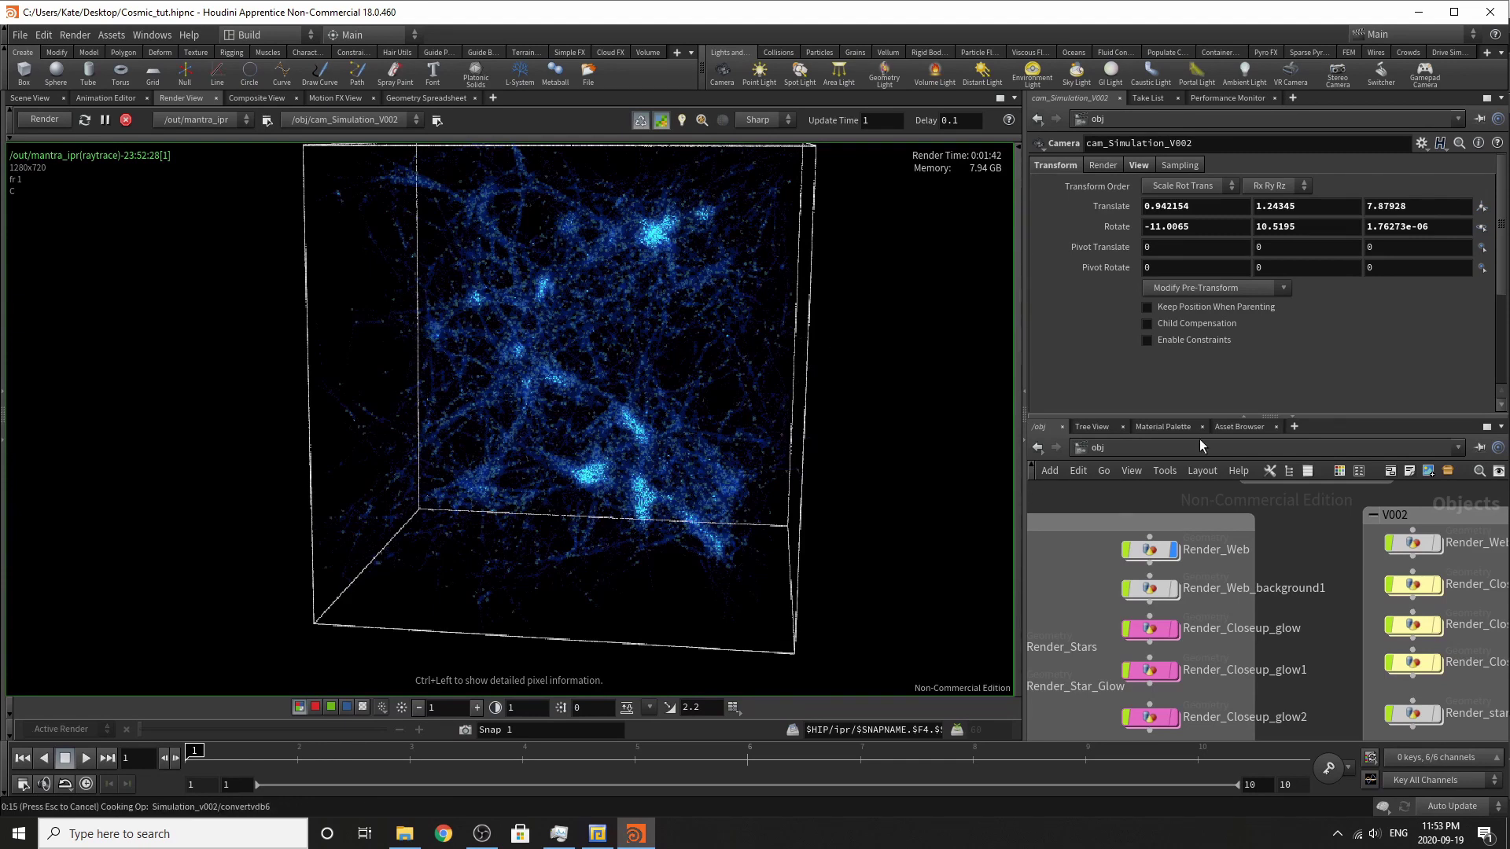
Select Render_Web in the V001 group and open its assigned material, billowysmoke_Web.
click(1163, 426)
click(1041, 428)
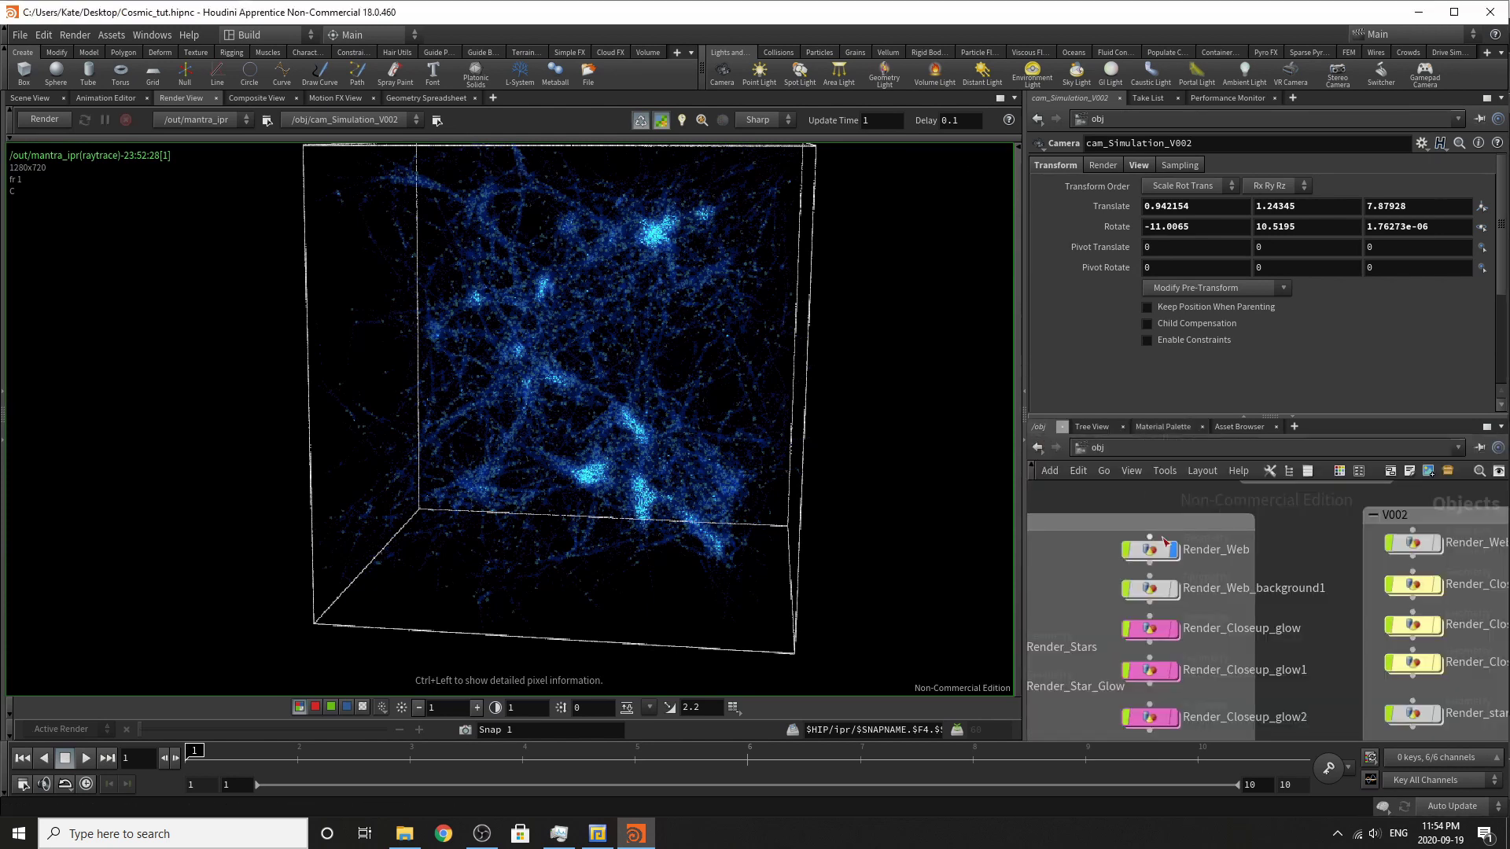
scroll(1250, 575, down, 3)
scroll(1237, 569, up, 2)
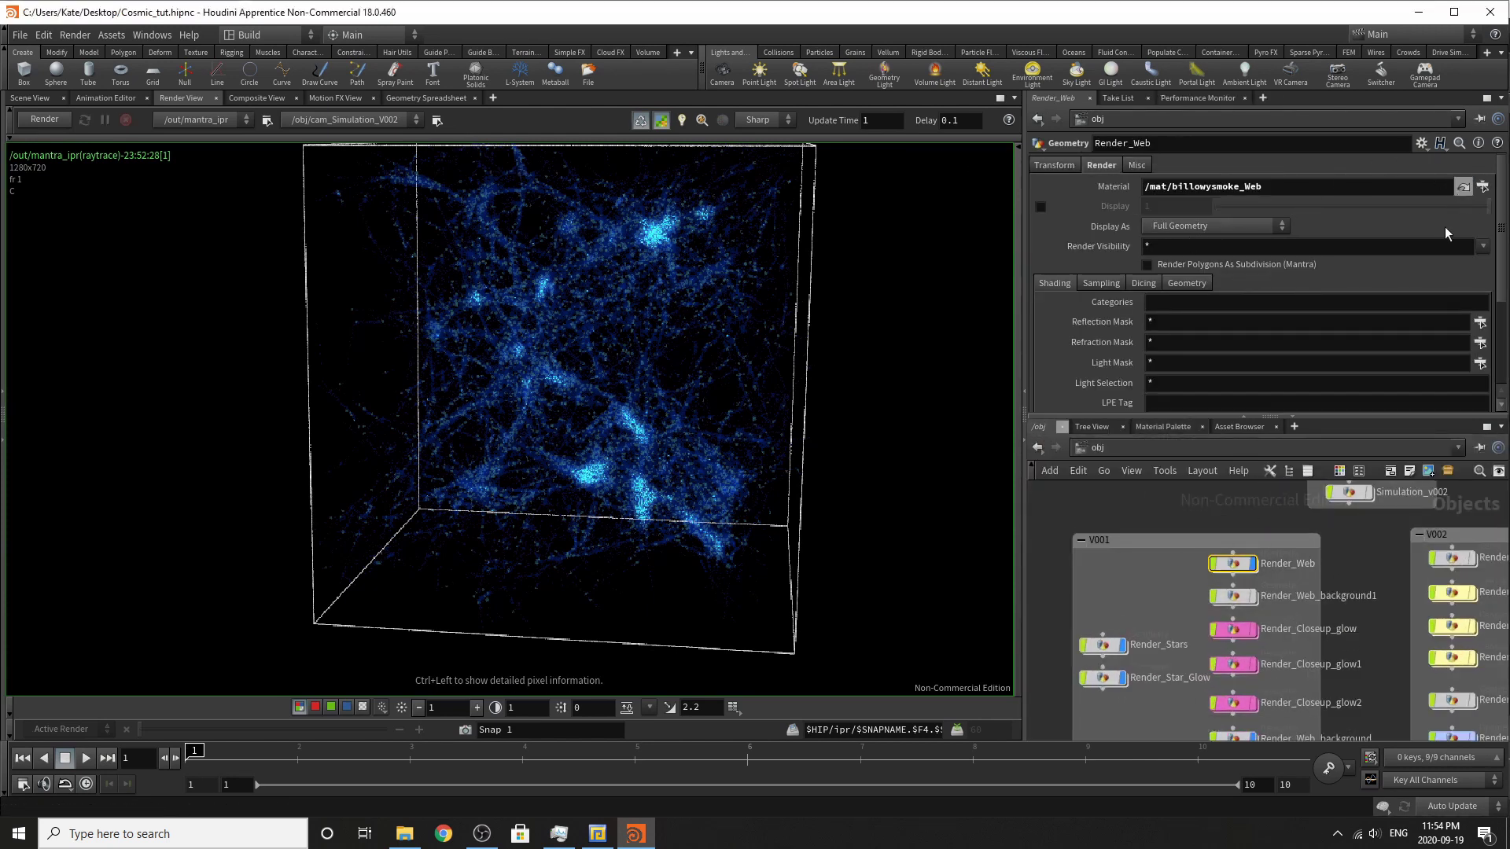
click(1463, 186)
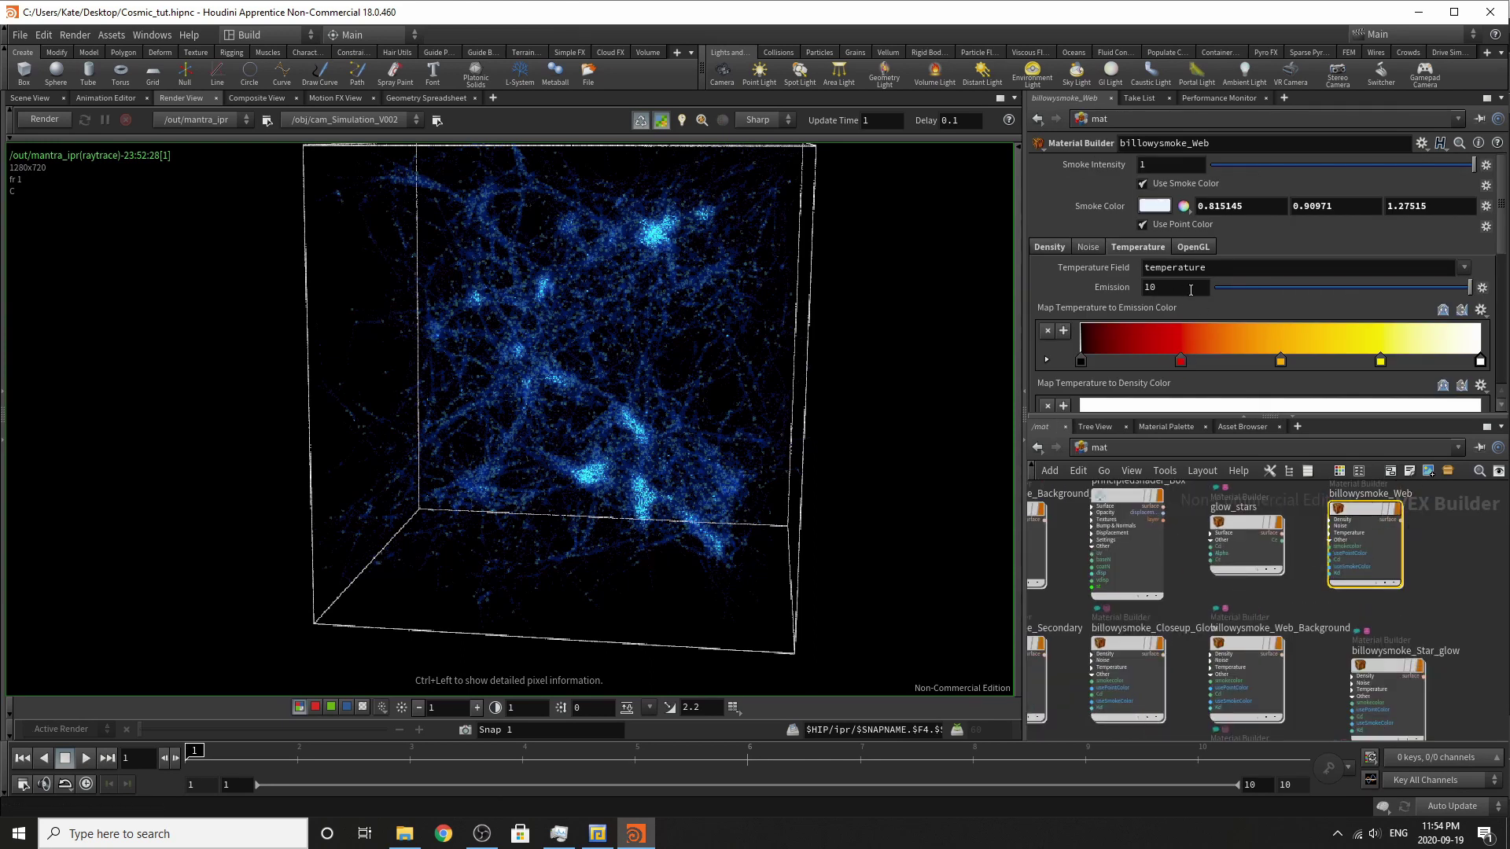
Change the end color of billowysmoke_Web's Map Temperature to Density Color ramp from white to light cyan.
scroll(1224, 339, down, 2)
scroll(1224, 338, up, 2)
scroll(1259, 318, down, 1)
double_click(1481, 375)
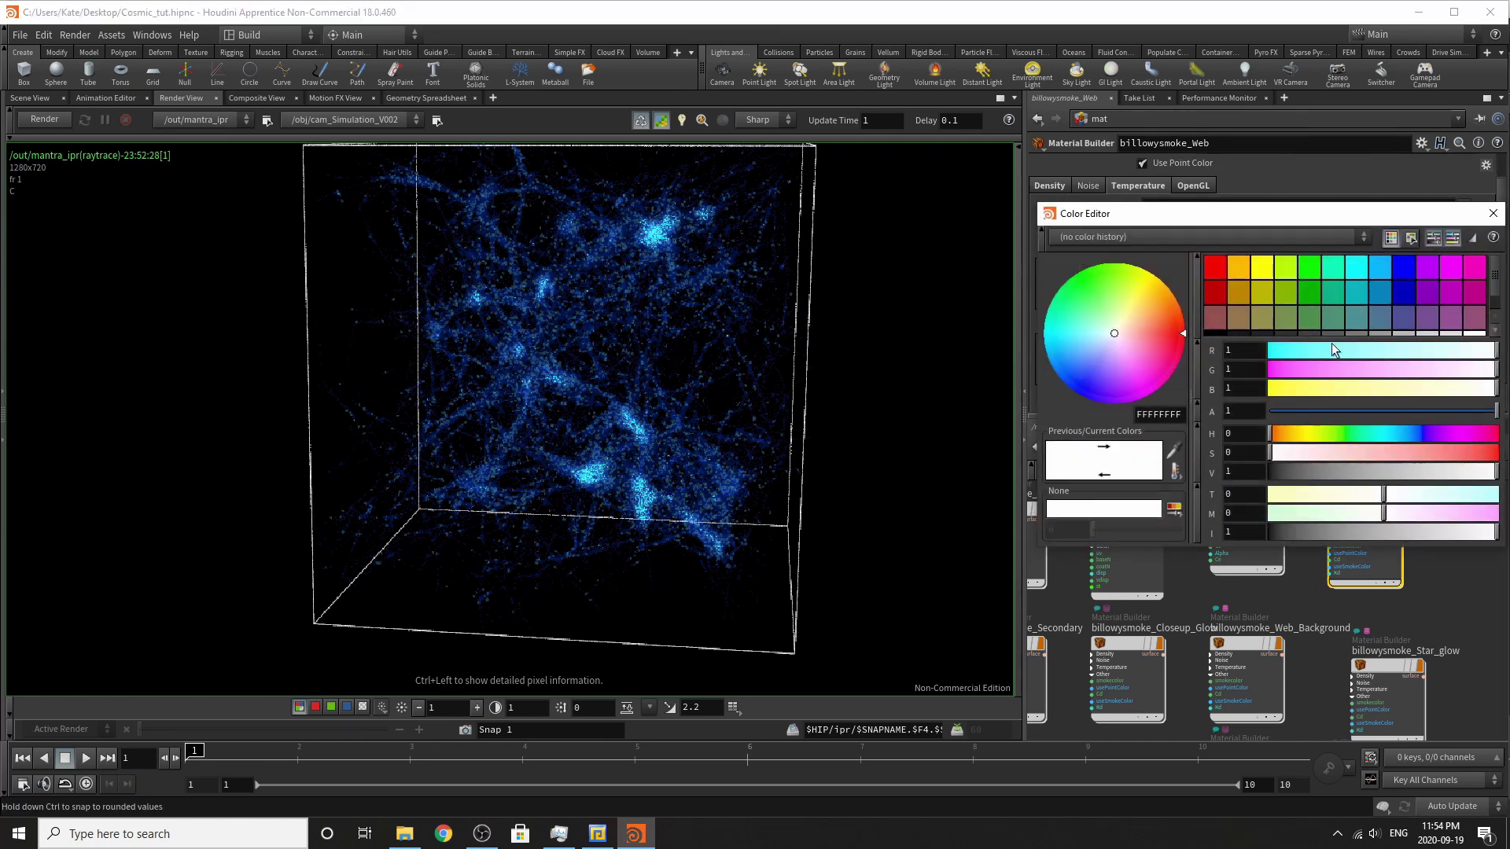
drag(1333, 349, 1356, 352)
click(1493, 214)
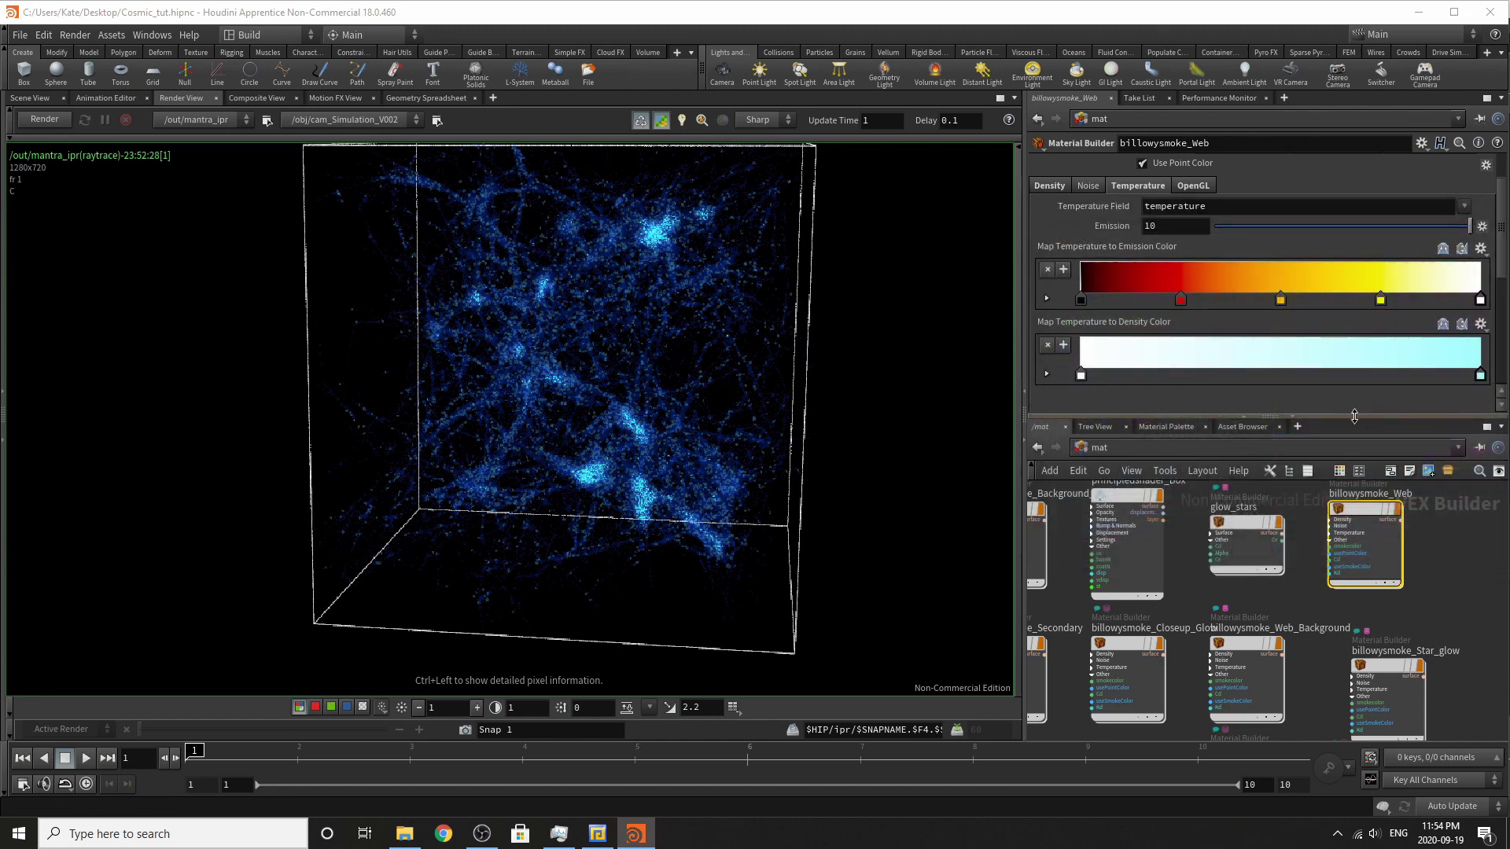
Inside Render_Web, delete merge1 and object_merge2, keeping only object_merge1.
click(1037, 119)
double_click(1233, 566)
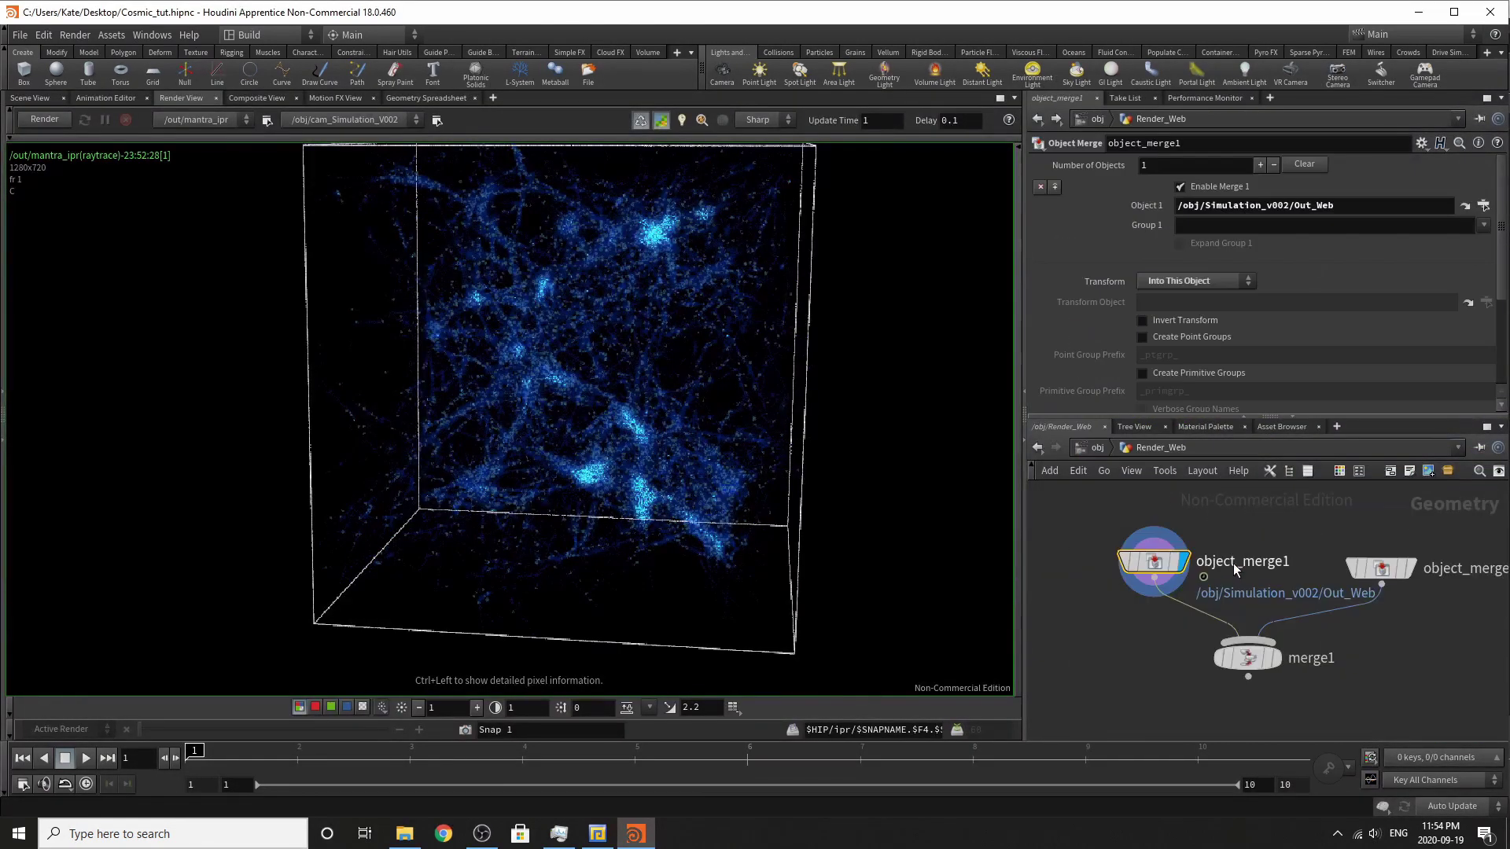
scroll(1288, 501, down, 2)
scroll(1227, 649, up, 2)
click(1273, 597)
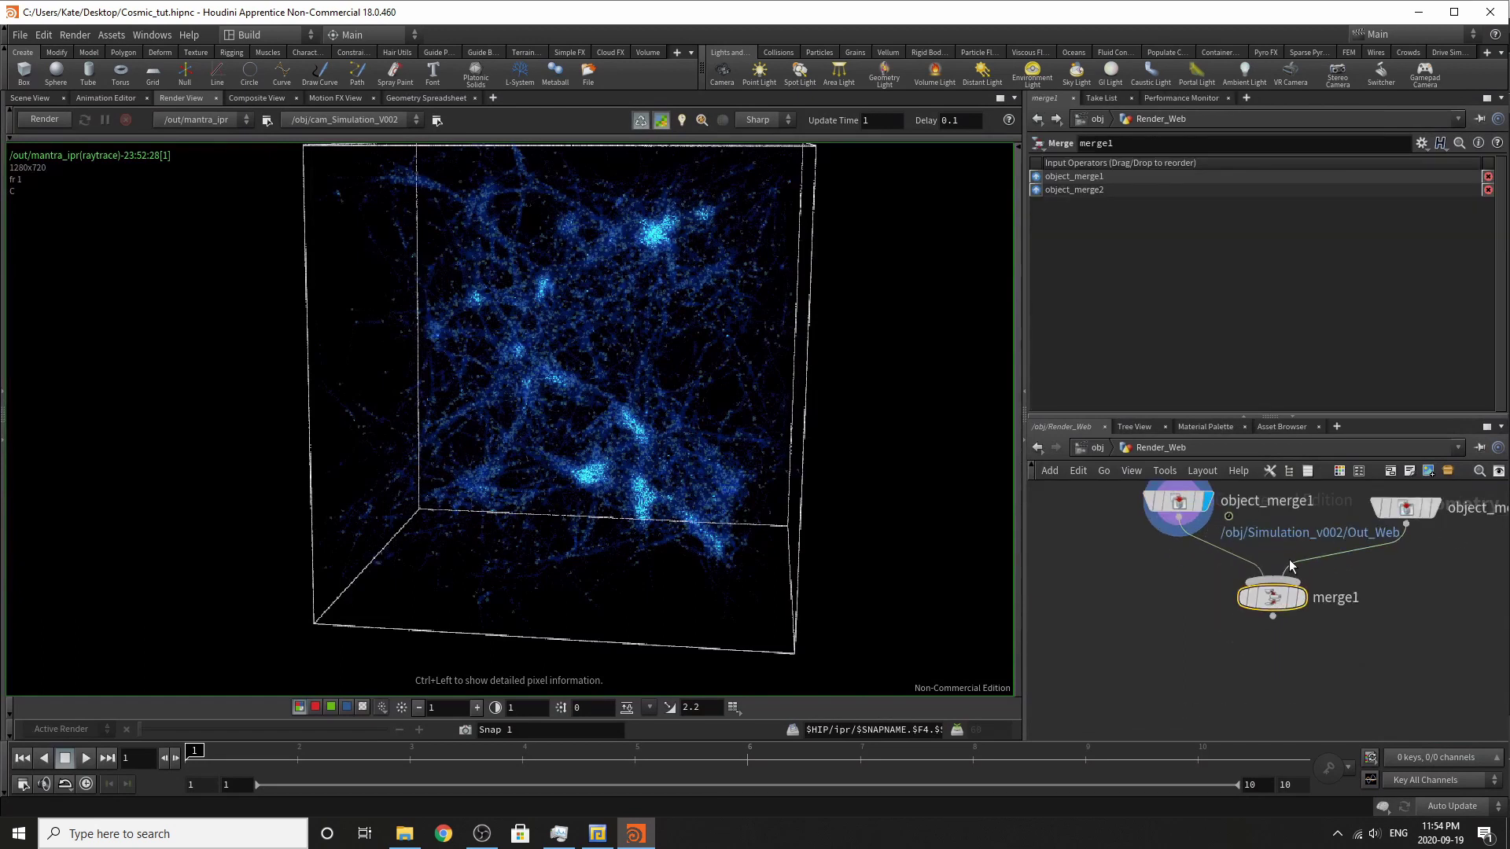
key(Delete)
click(1388, 510)
key(Delete)
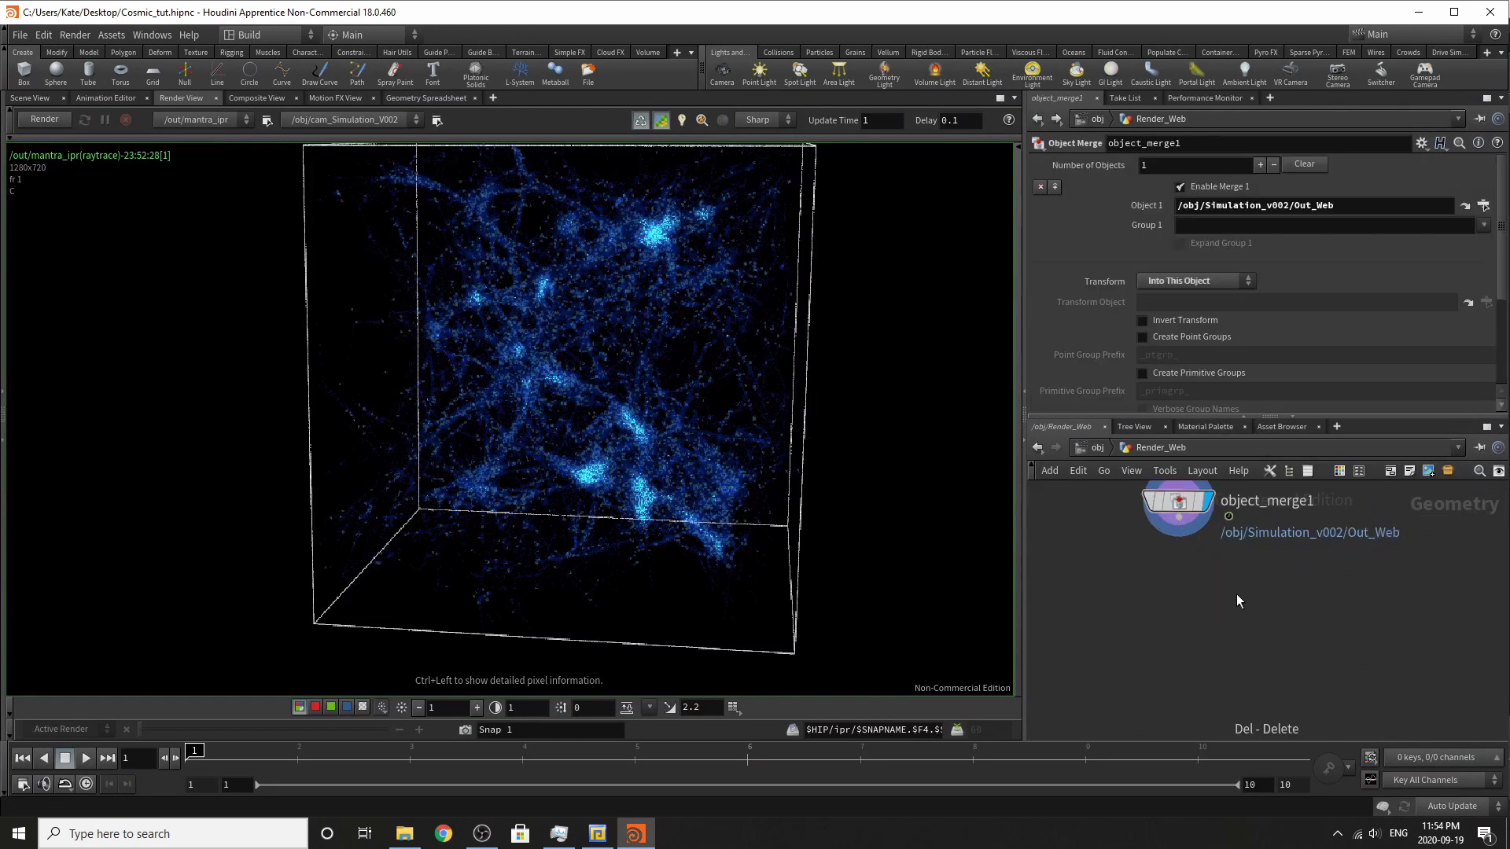
Add an Attribute Create node below object_merge1, wire it to object_merge1 and make it the displayed and rendered node.
key(Tab)
text(attr)
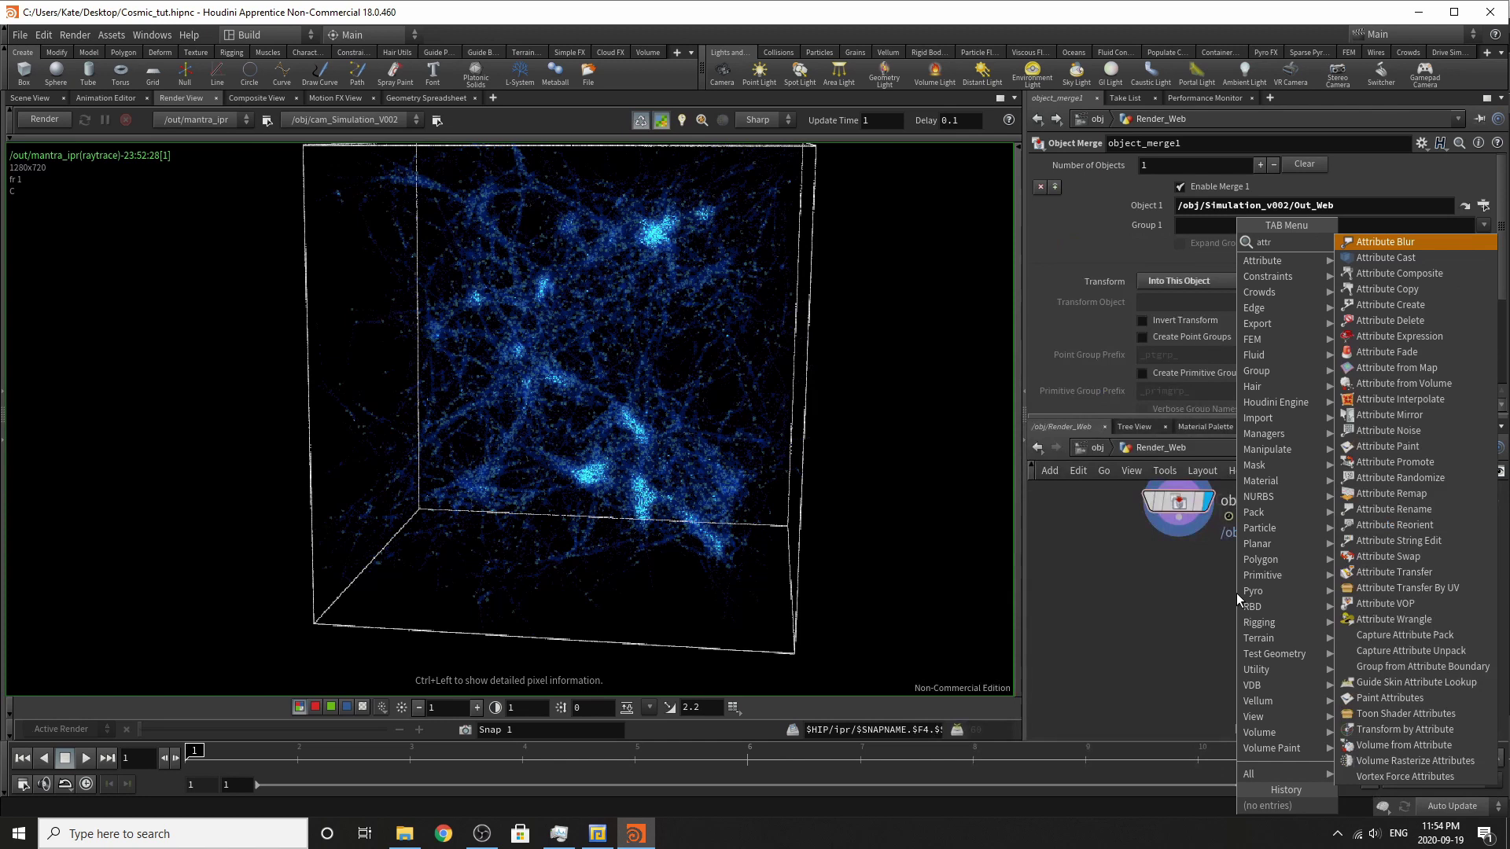
click(1408, 305)
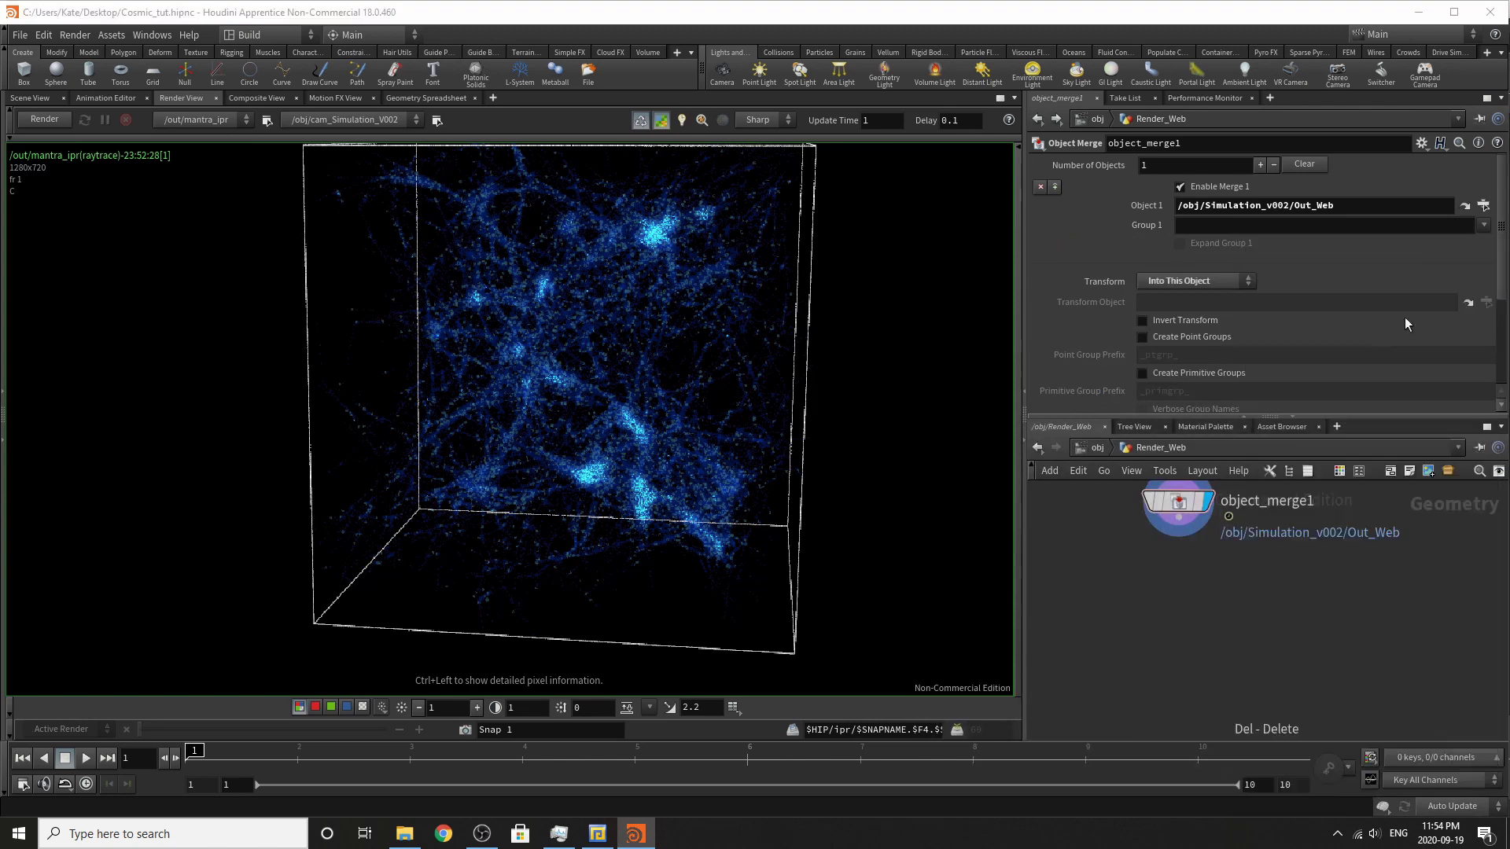
click(1183, 526)
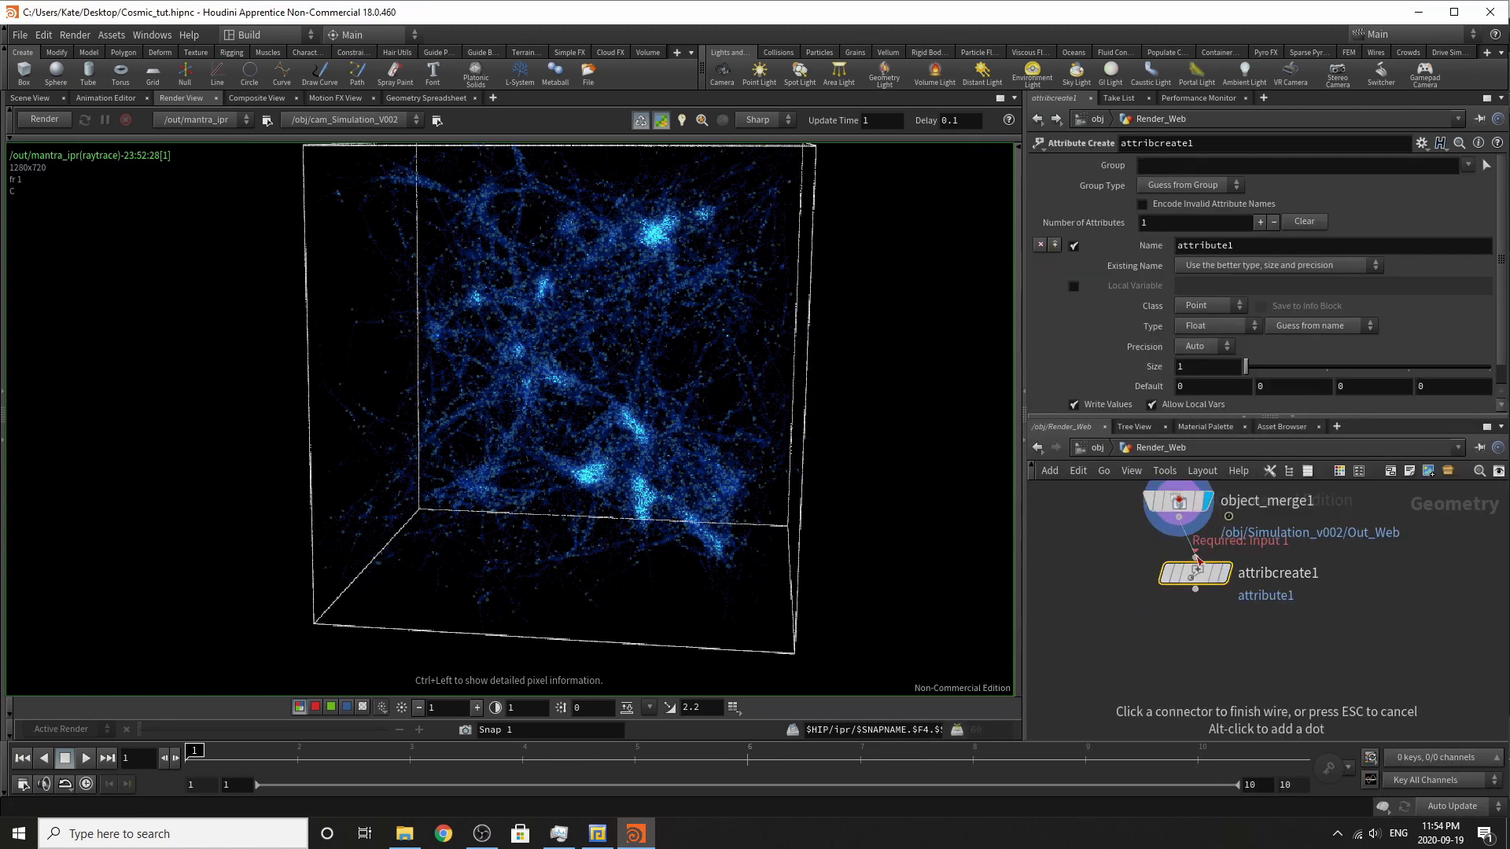
click(1223, 578)
drag(1224, 580, 1206, 561)
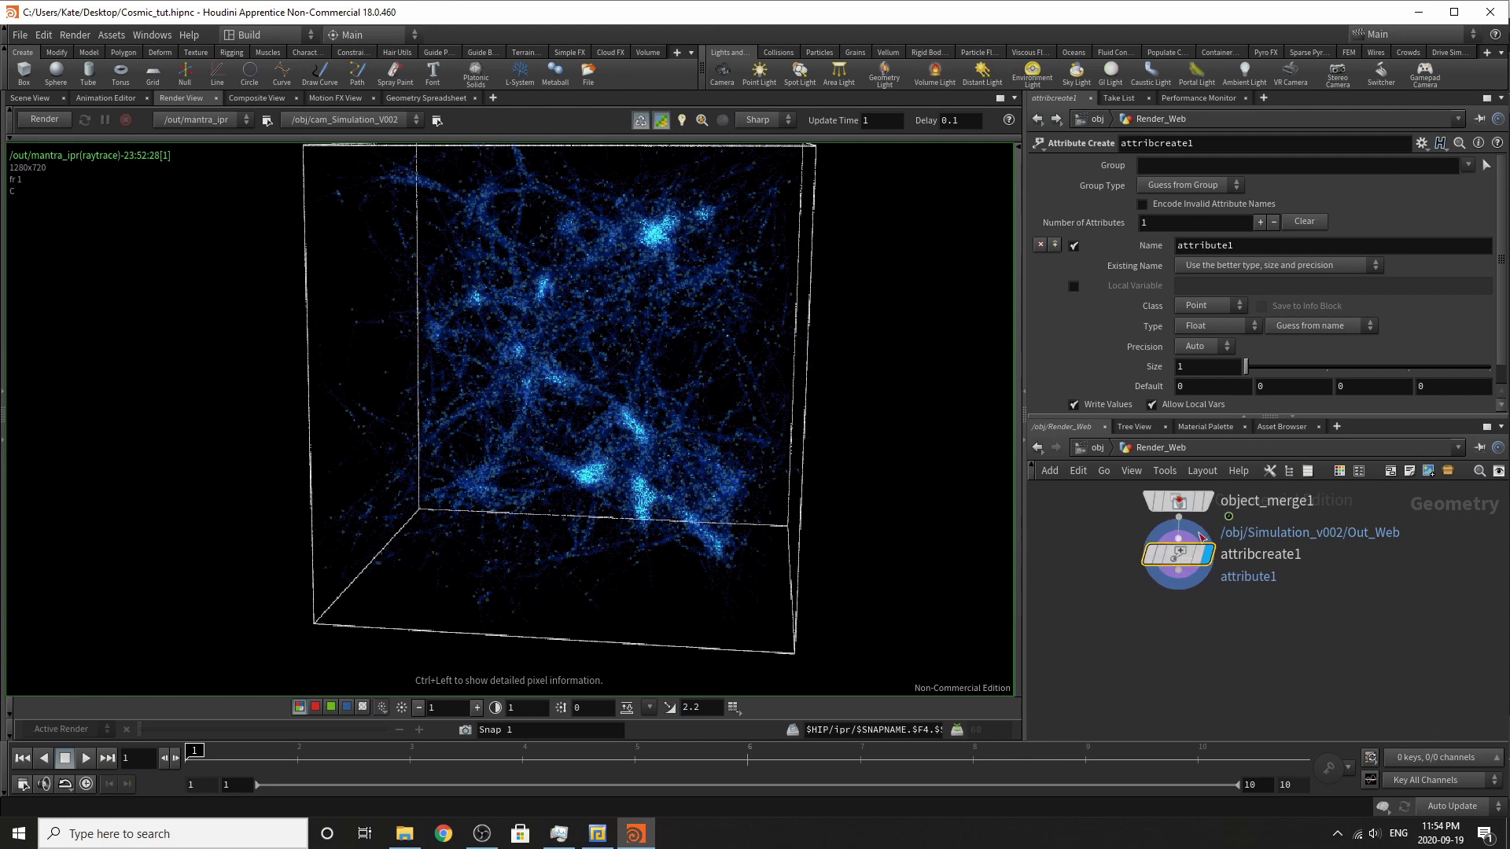
Name the created attribute temperature and set its first value to 0.12.
double_click(1233, 246)
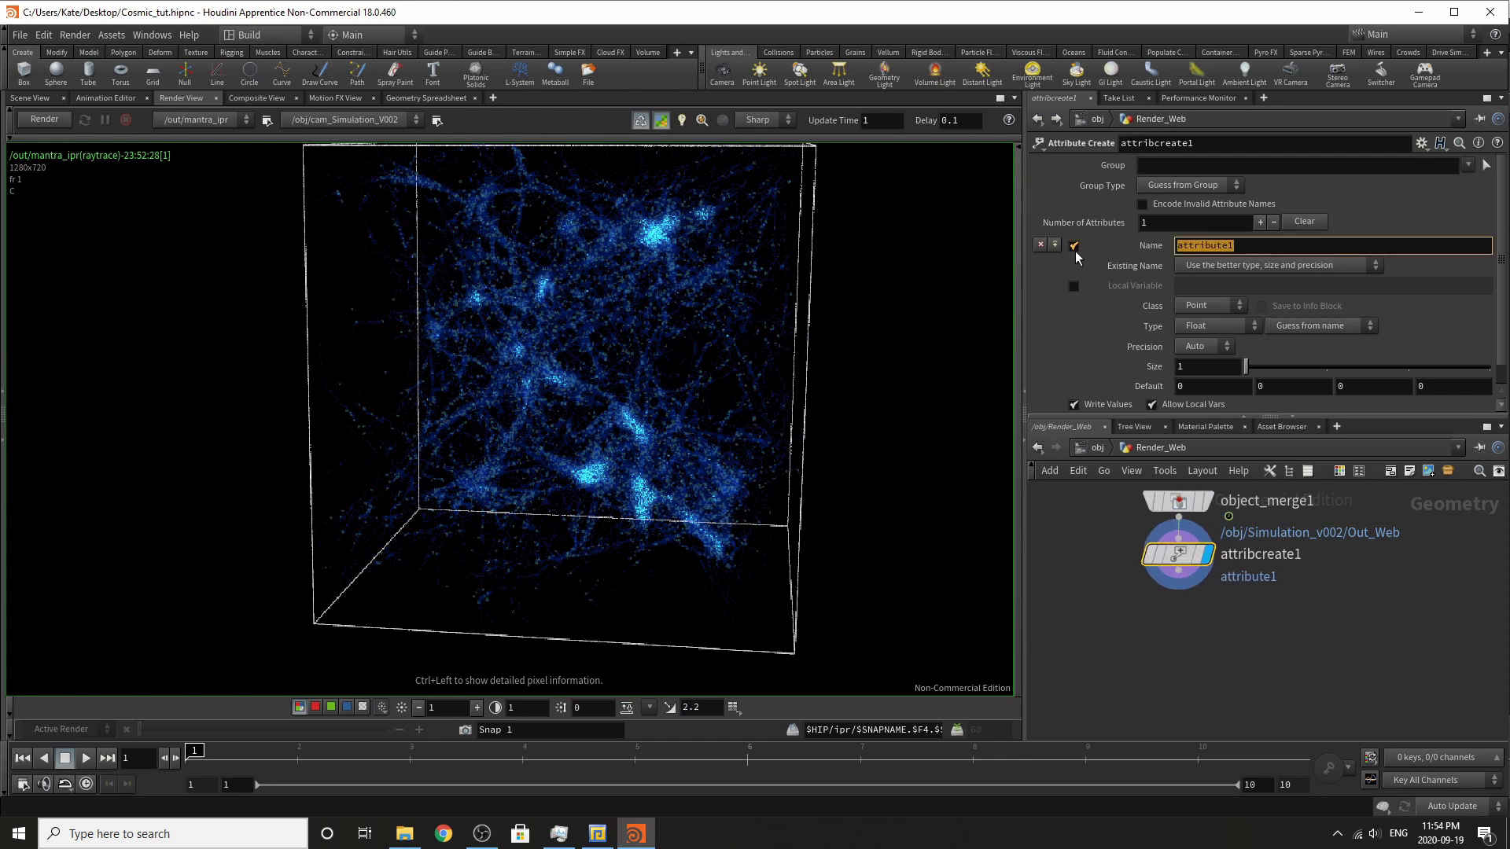
text(temperature)
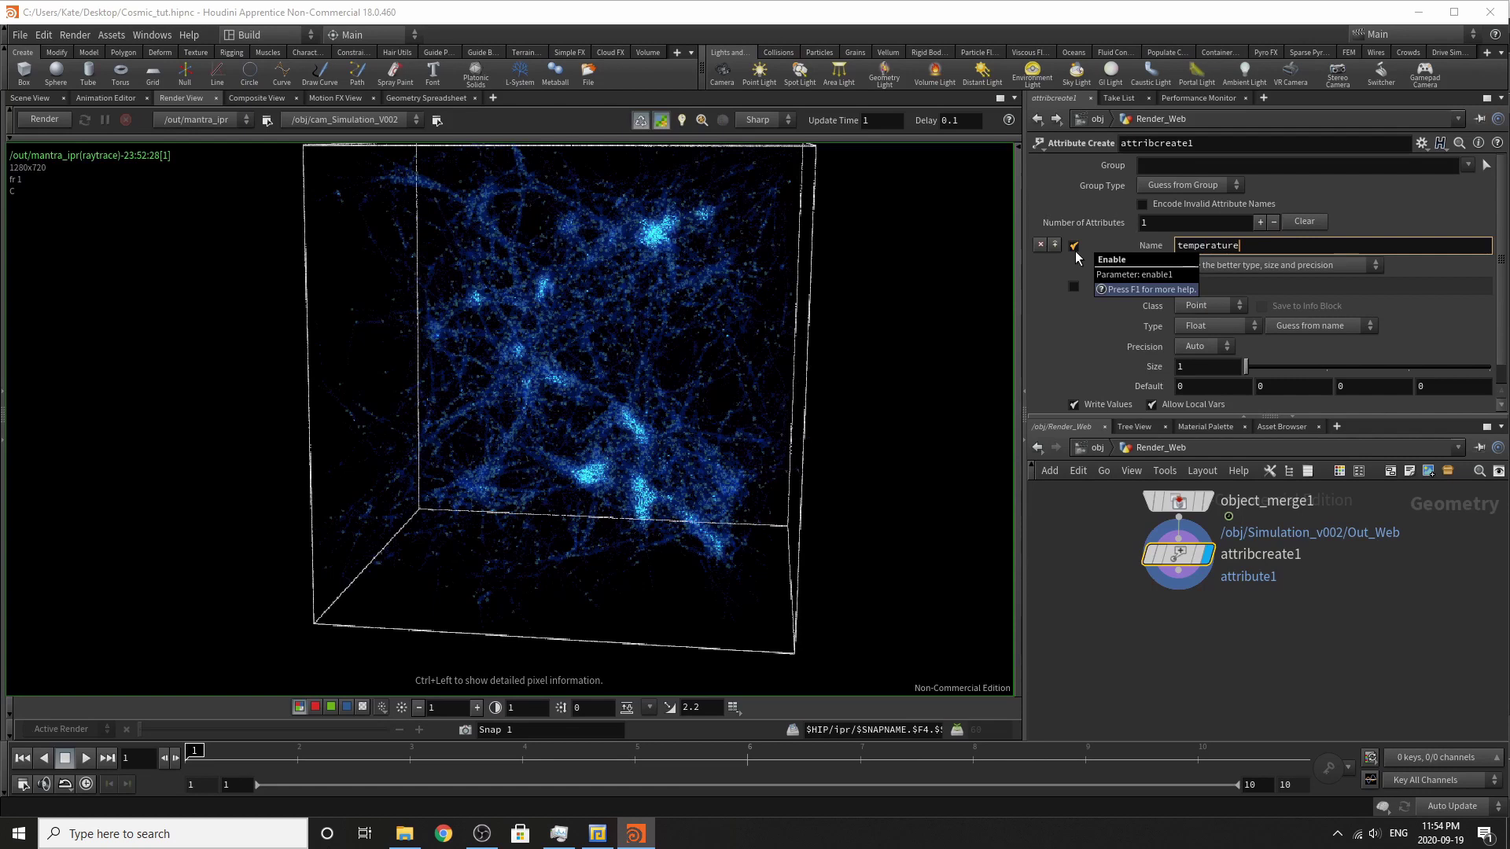
click(1446, 343)
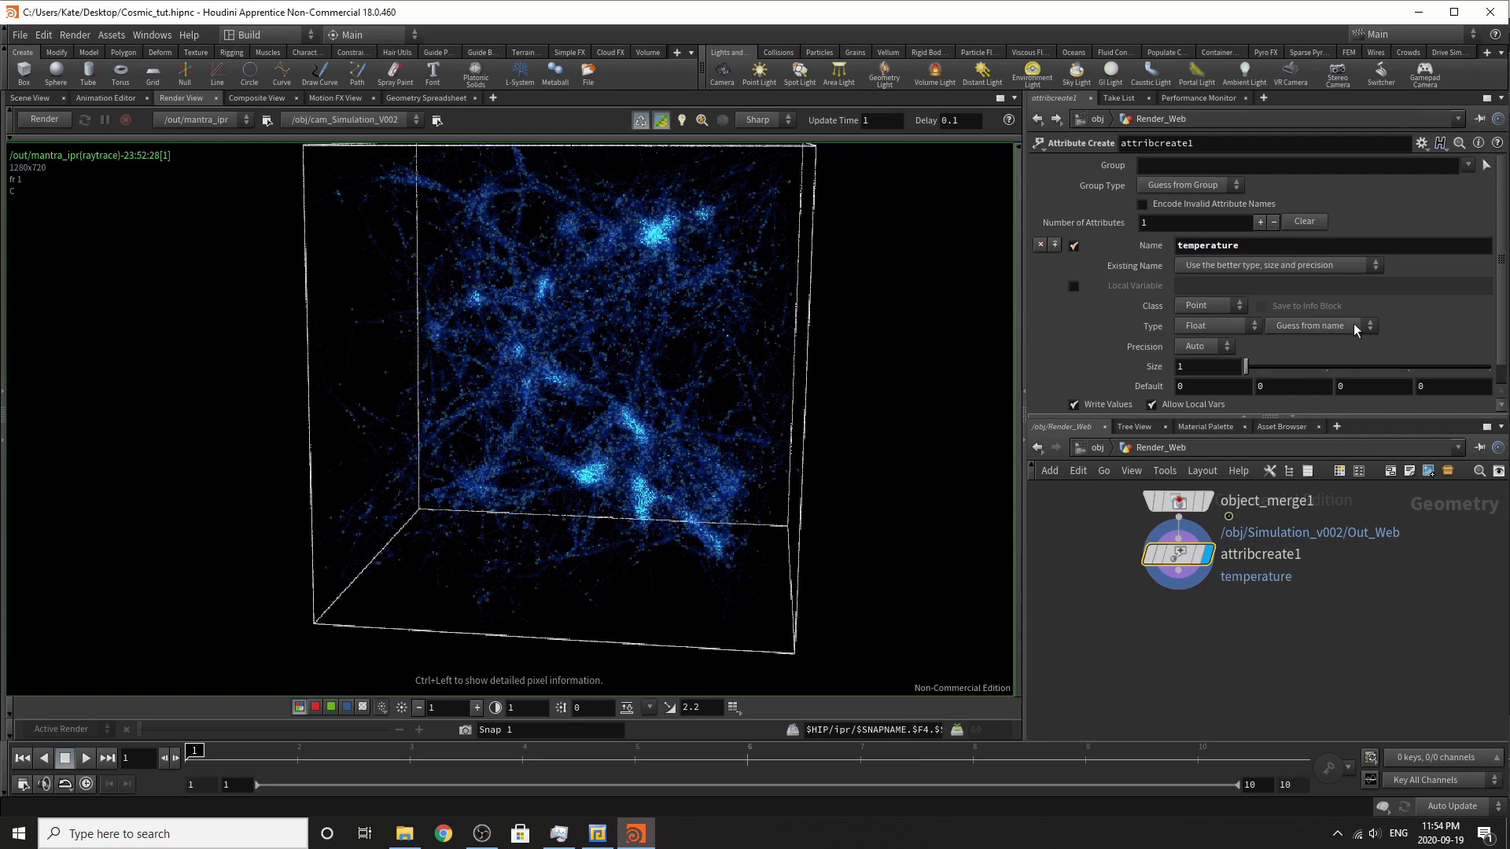
scroll(1352, 324, down, 1)
click(1218, 401)
text(.12)
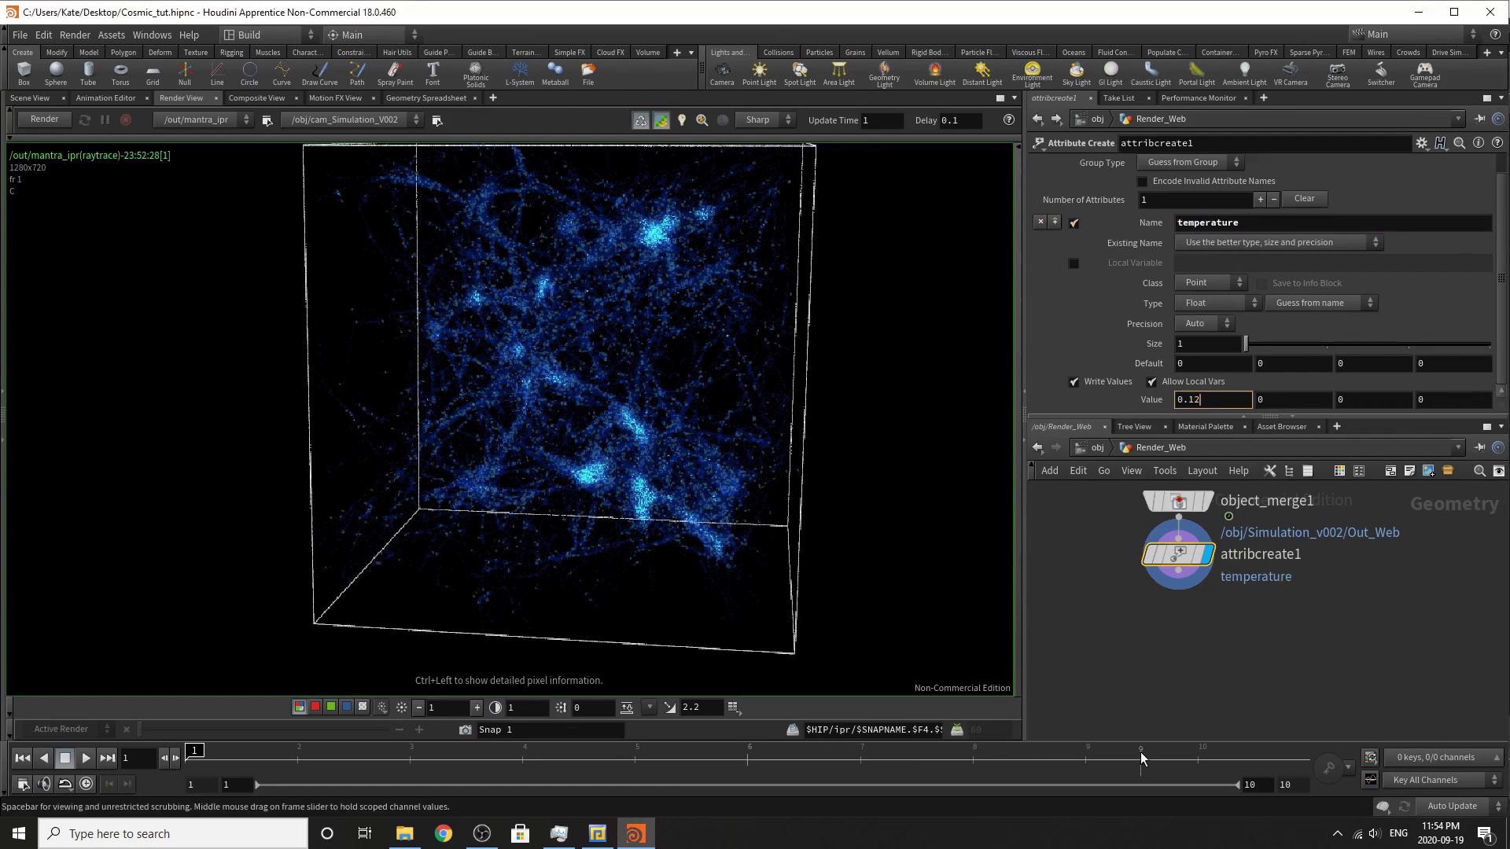
key(Return)
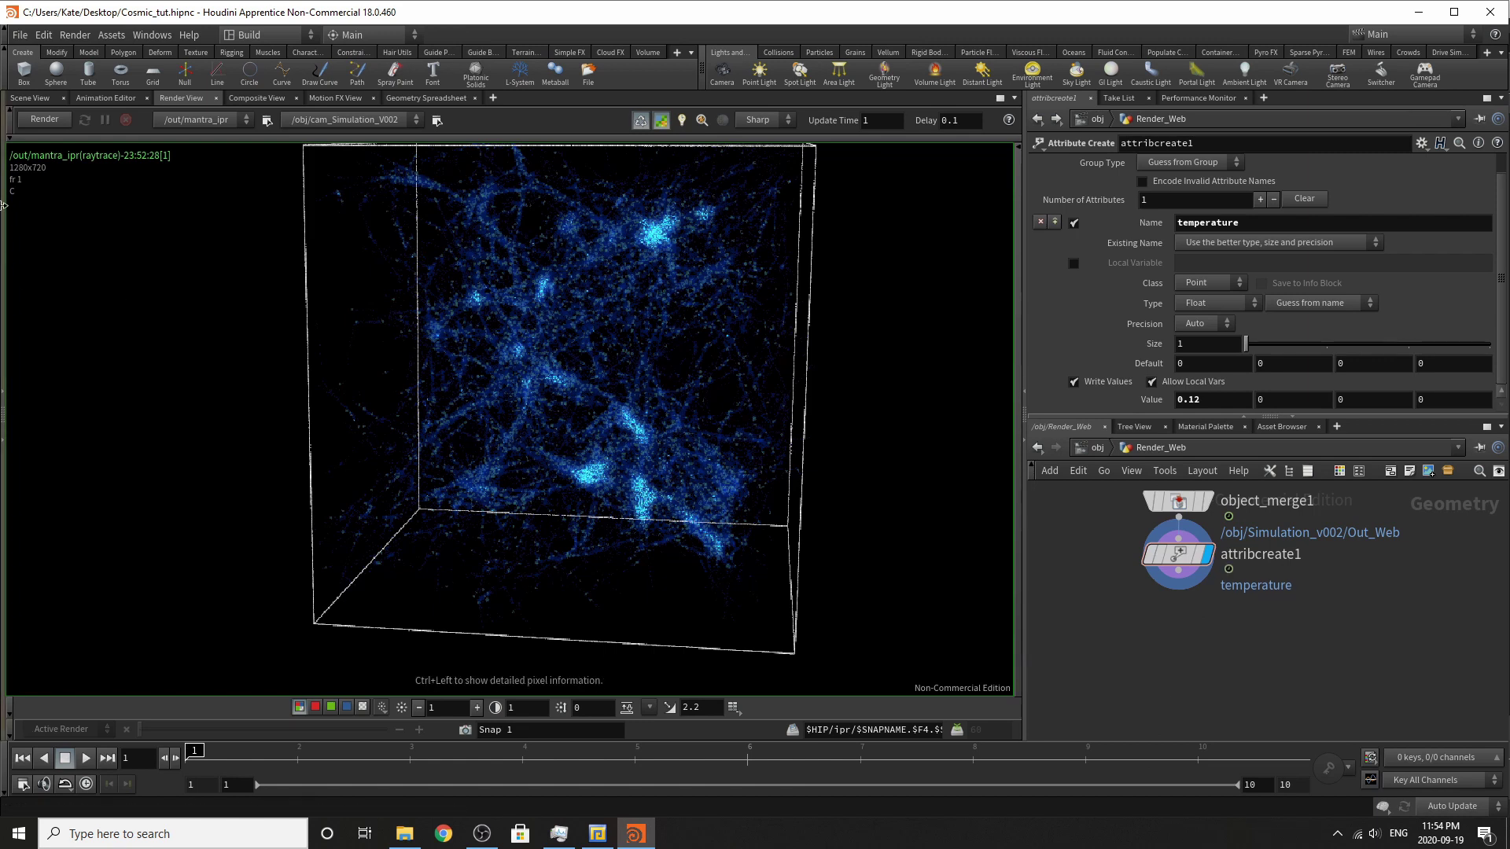
Restart the preview render and reopen the parameters of the billowysmoke_Web material.
click(44, 122)
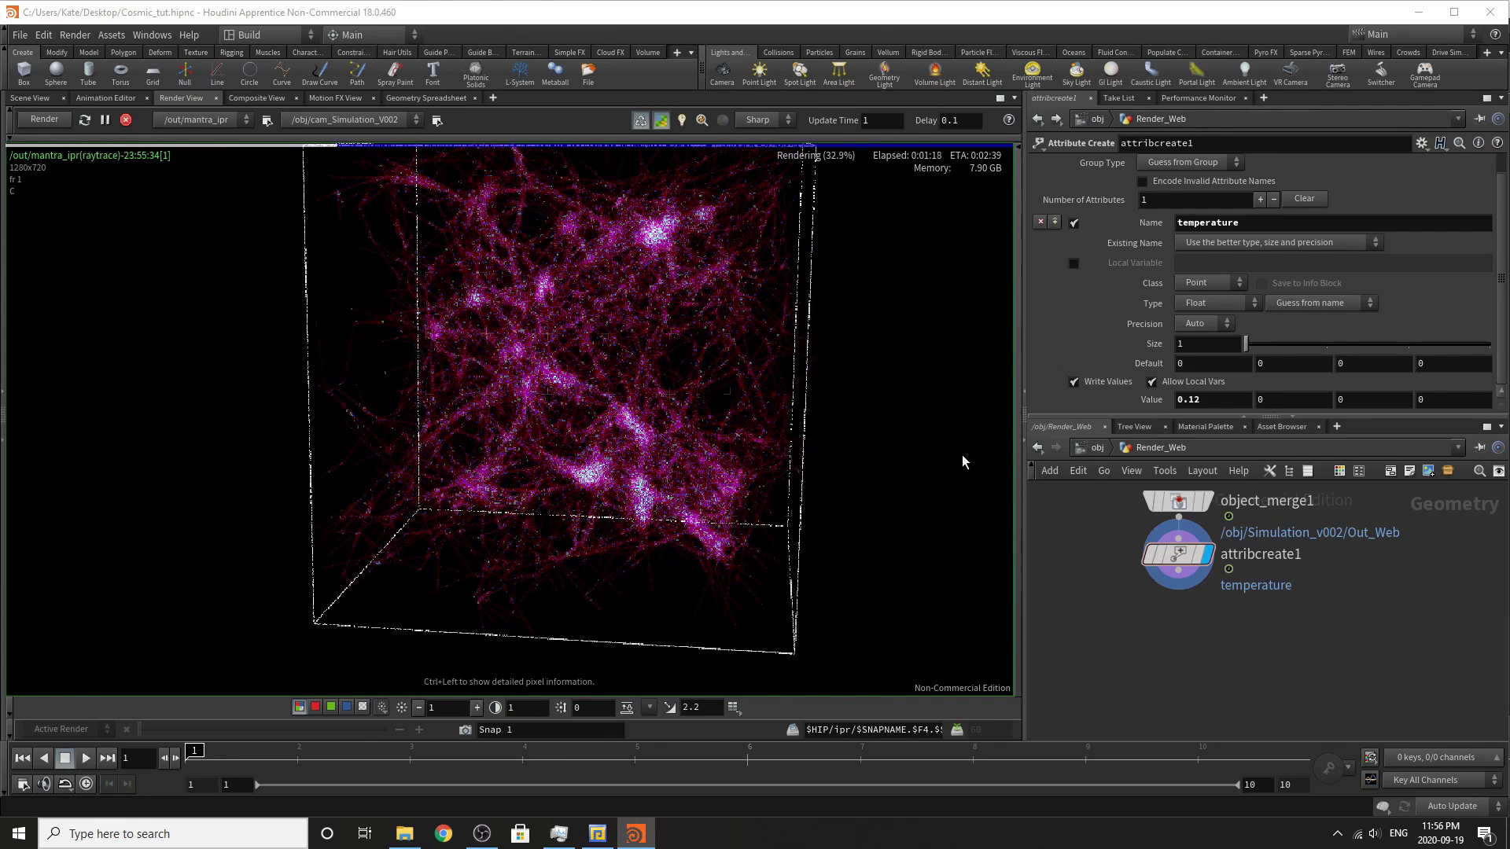
click(1207, 426)
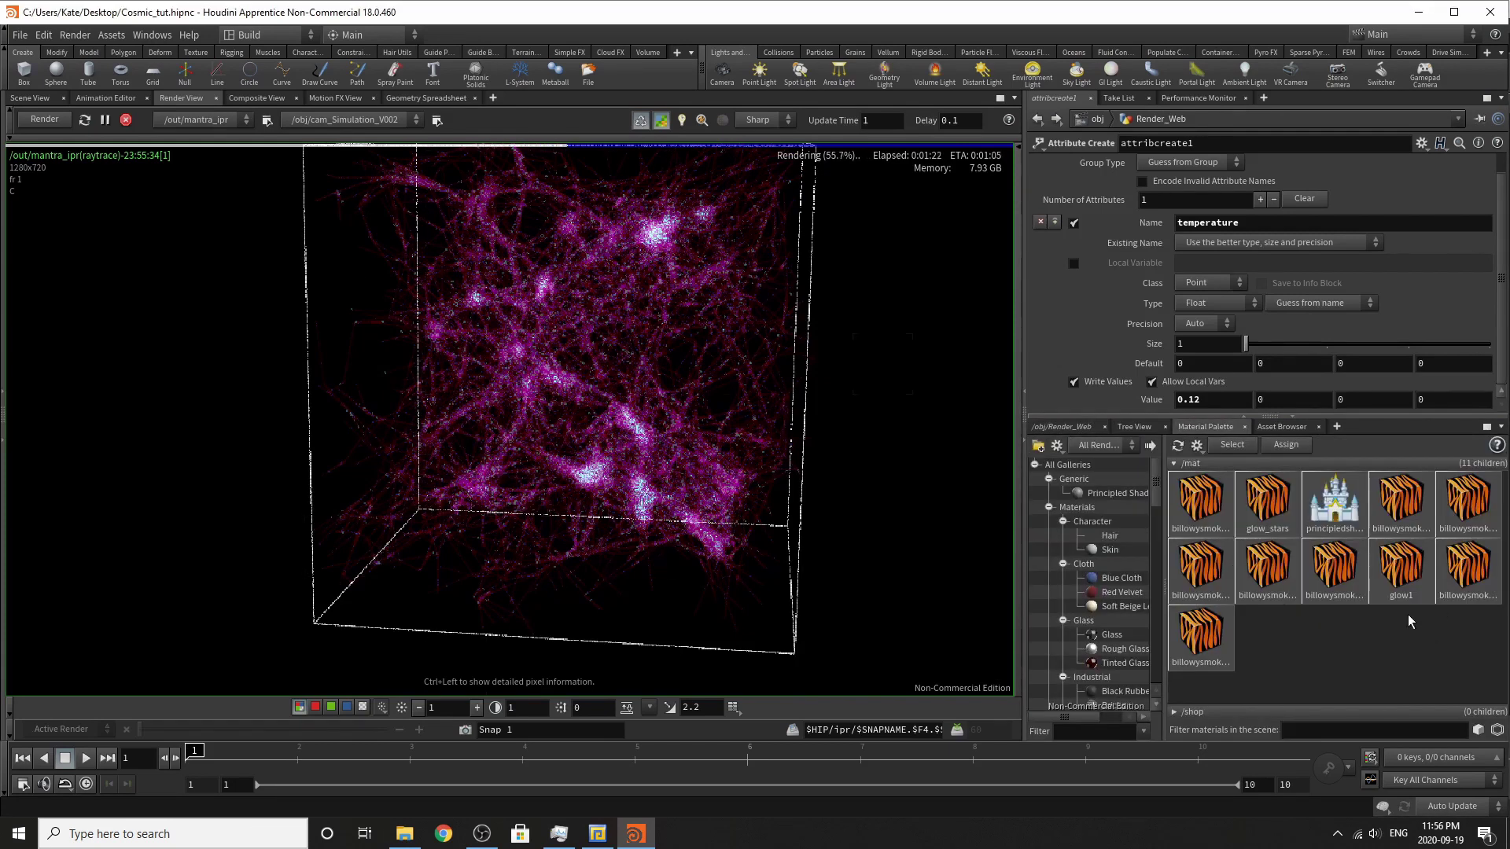
click(1227, 622)
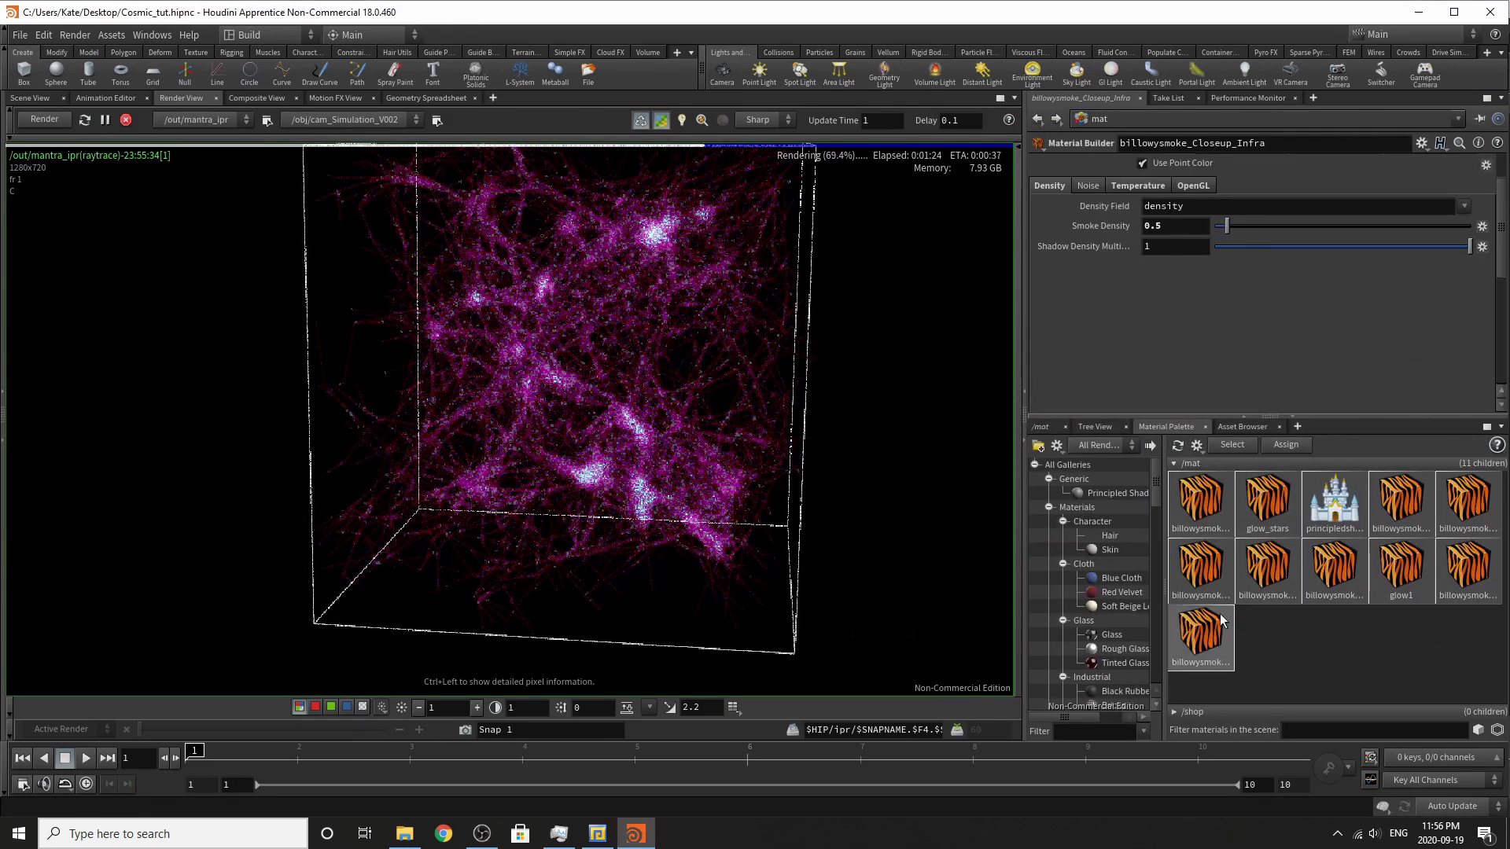
click(1201, 504)
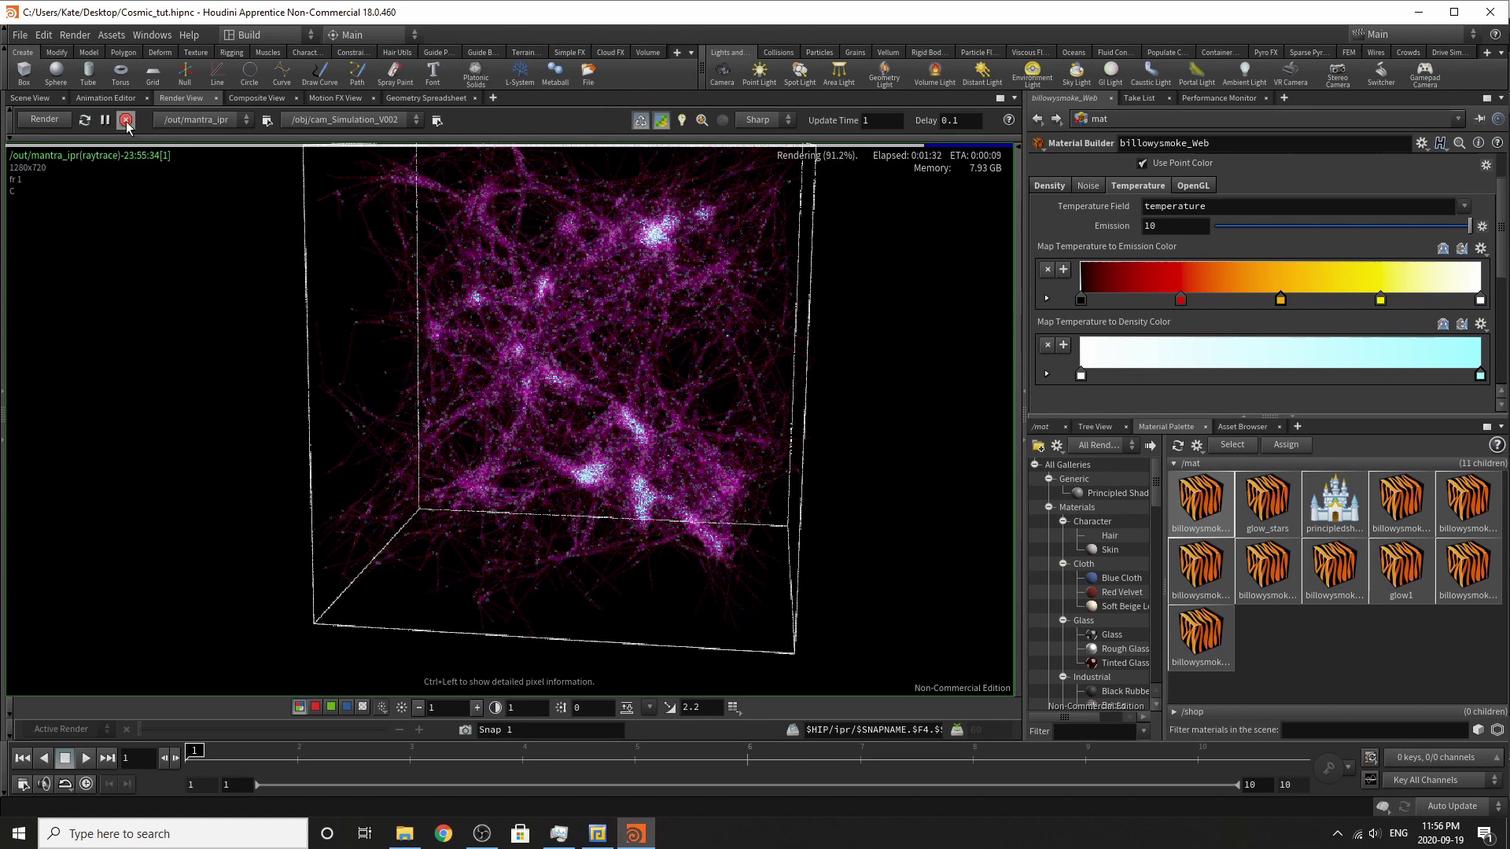
Delete the red, orange and yellow points from the Map Temperature to Emission Color ramp.
click(1181, 300)
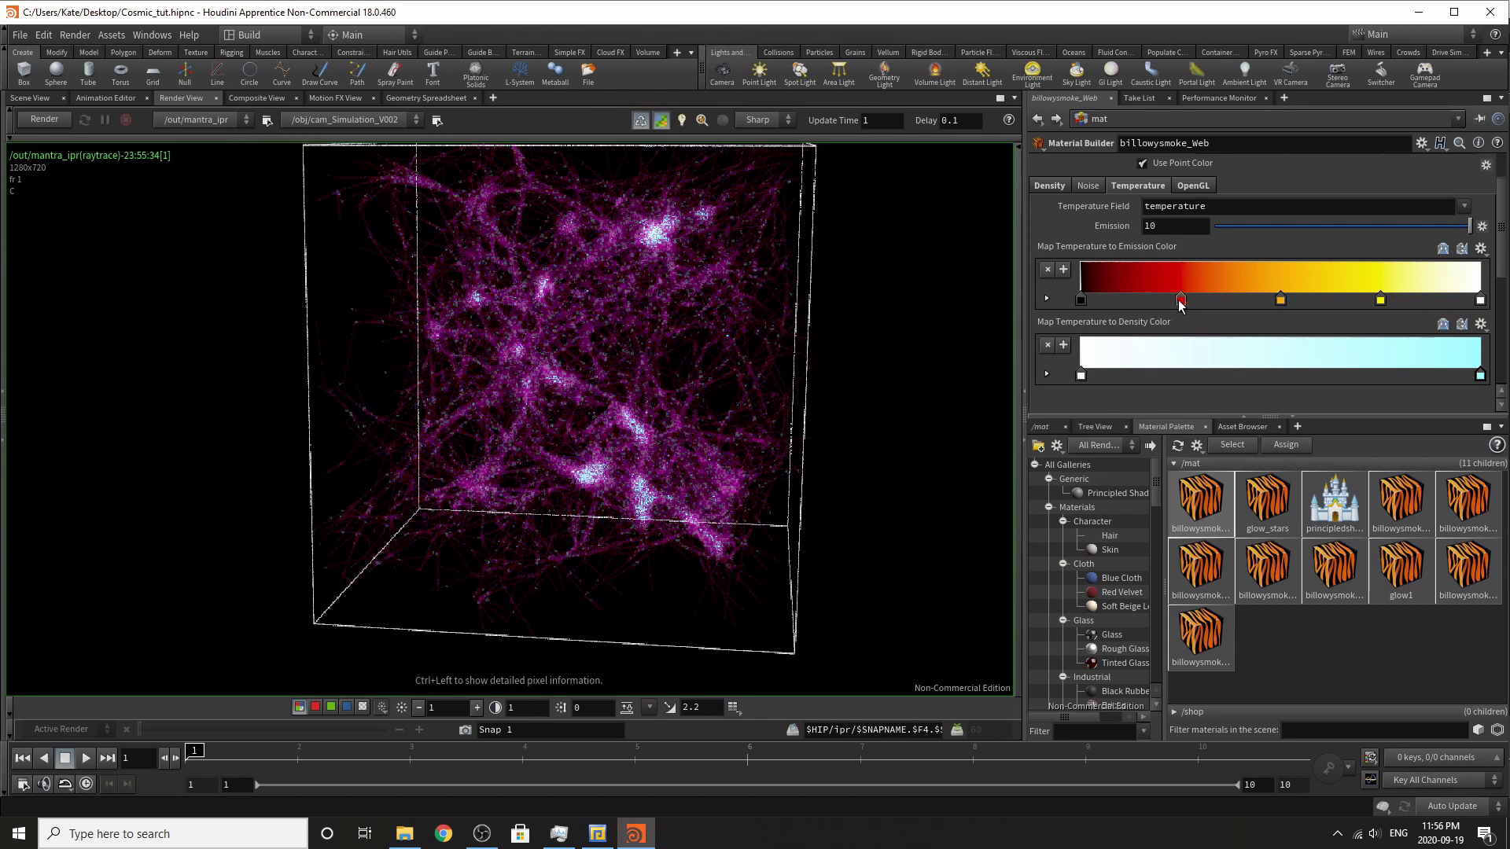
click(1281, 302)
key(Delete)
click(1179, 302)
key(Delete)
click(1381, 300)
key(Delete)
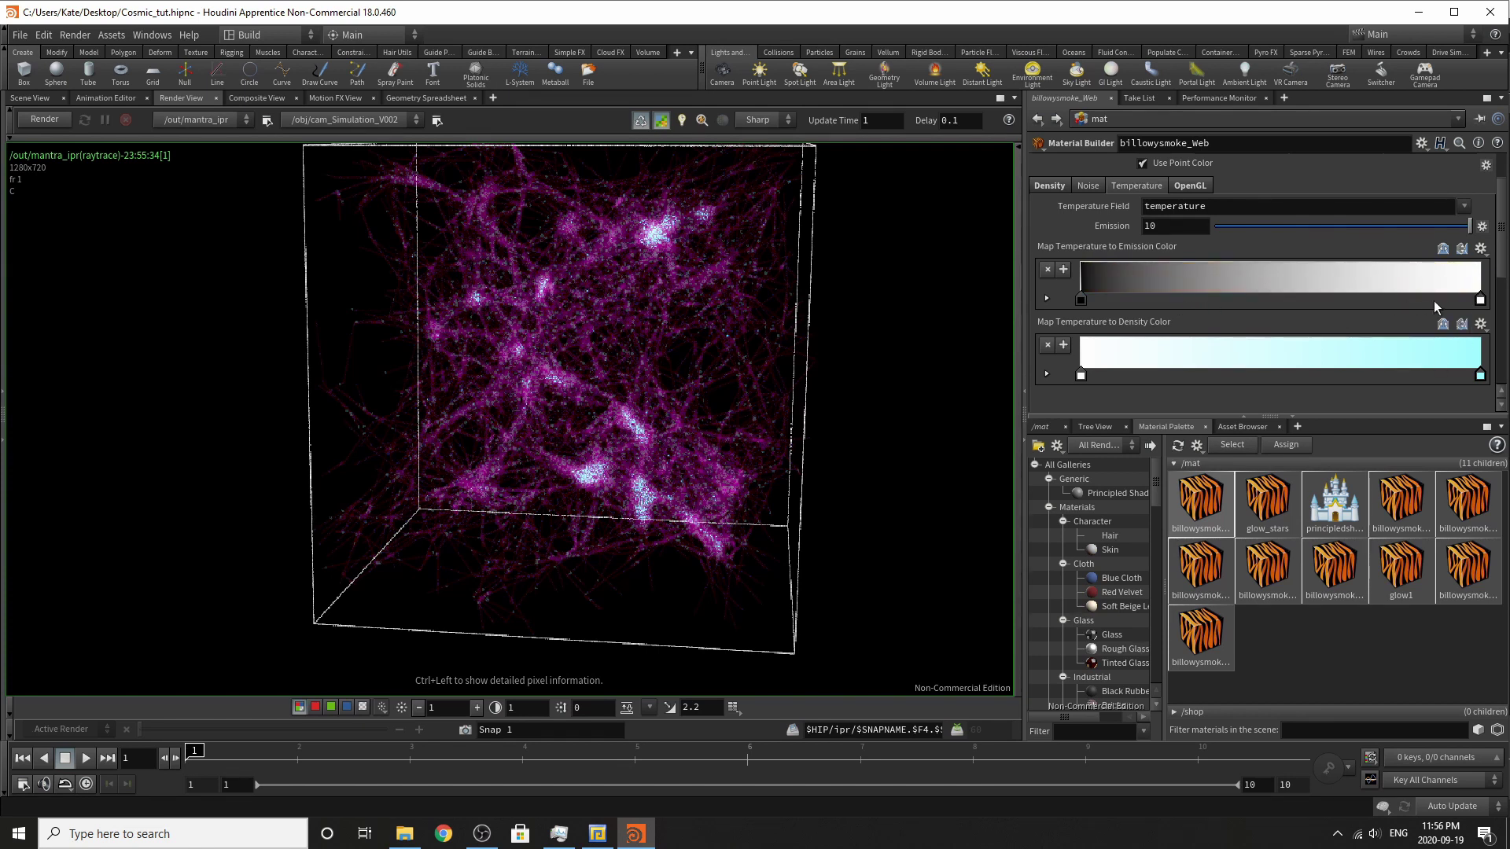
Set the emission ramp's start color to blue (0, 0.25, 0.5) and its end color to light cyan.
double_click(1082, 299)
click(1355, 277)
click(1387, 295)
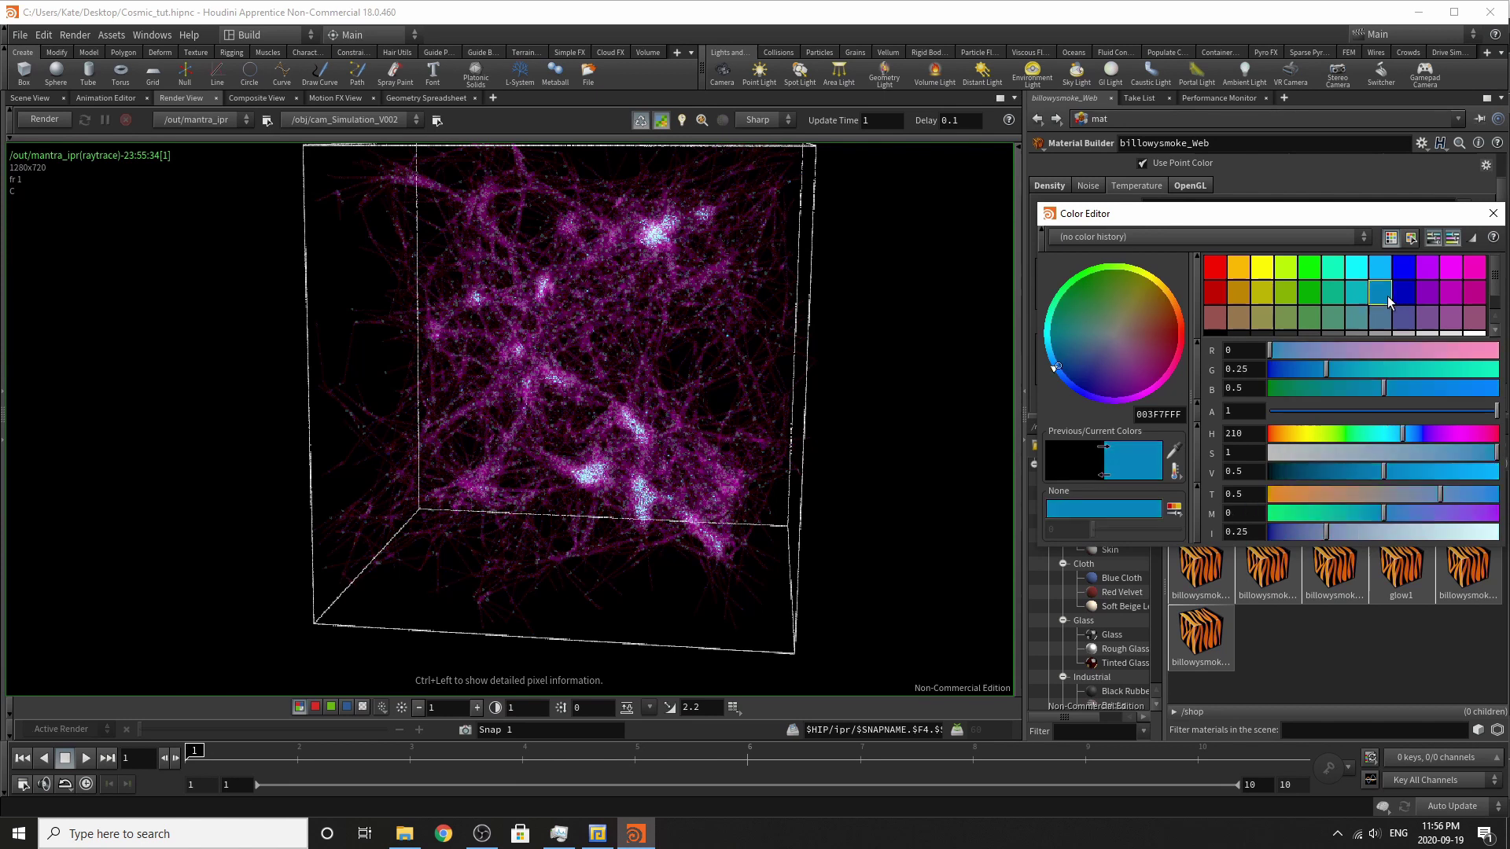
click(1492, 214)
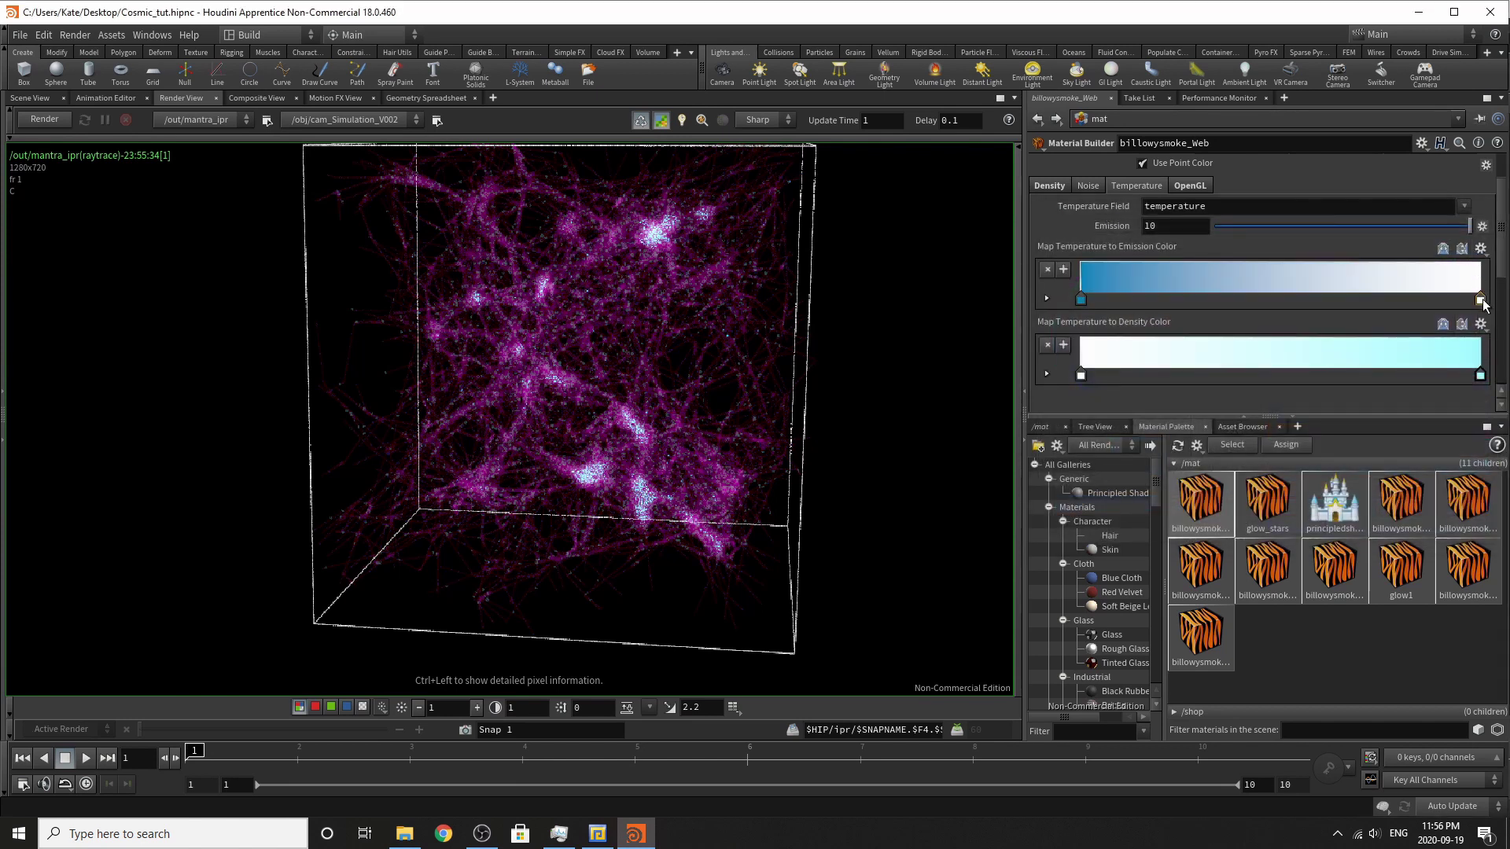
double_click(1484, 299)
drag(1402, 326, 1378, 333)
click(1491, 189)
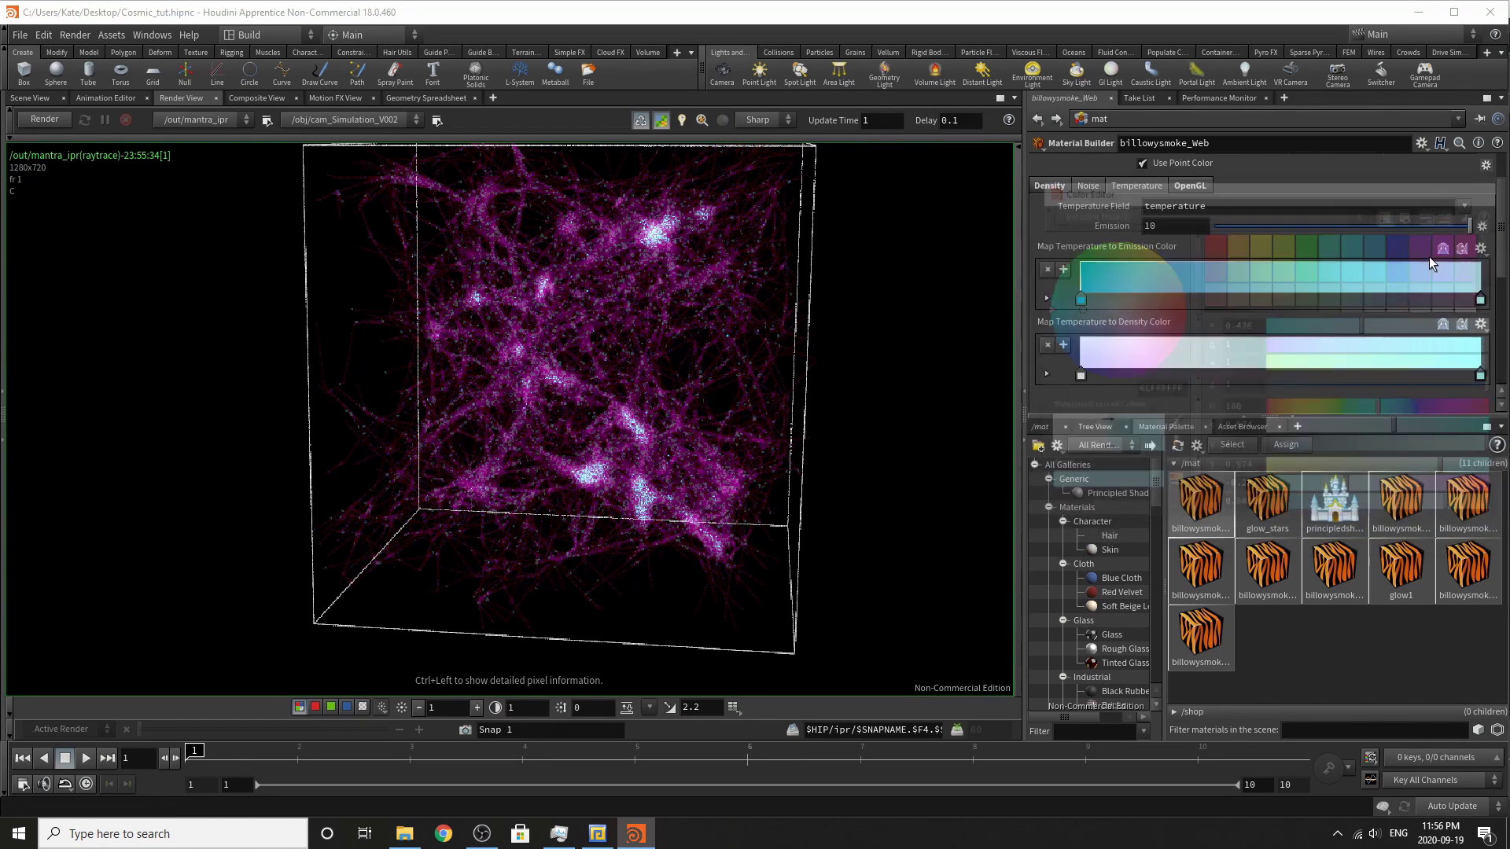
Add a point near the middle of the emission color ramp and make it bluer with a green value of 0.394.
double_click(1254, 293)
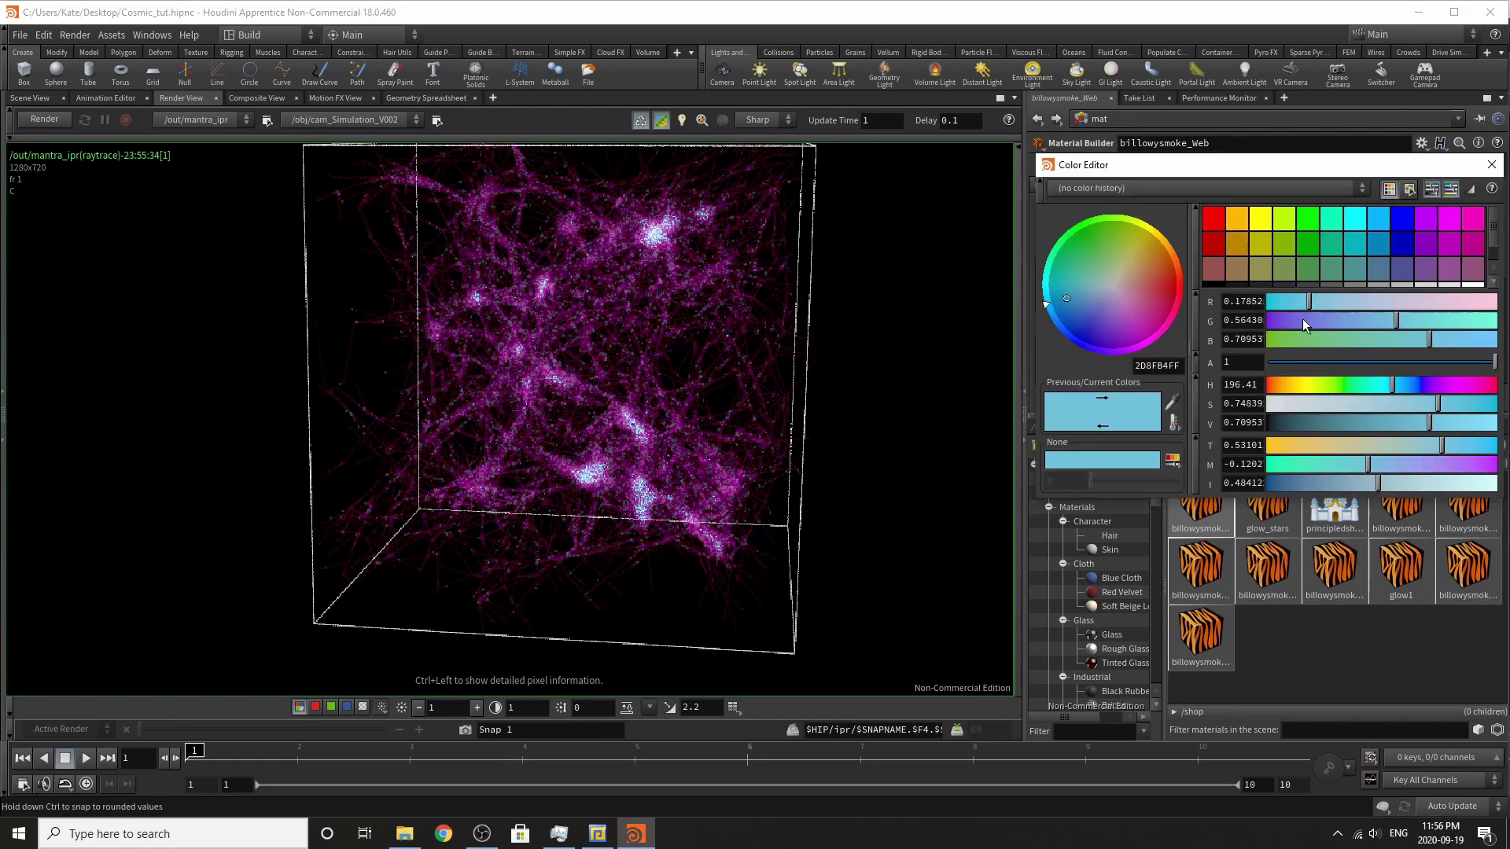
drag(1398, 326, 1358, 328)
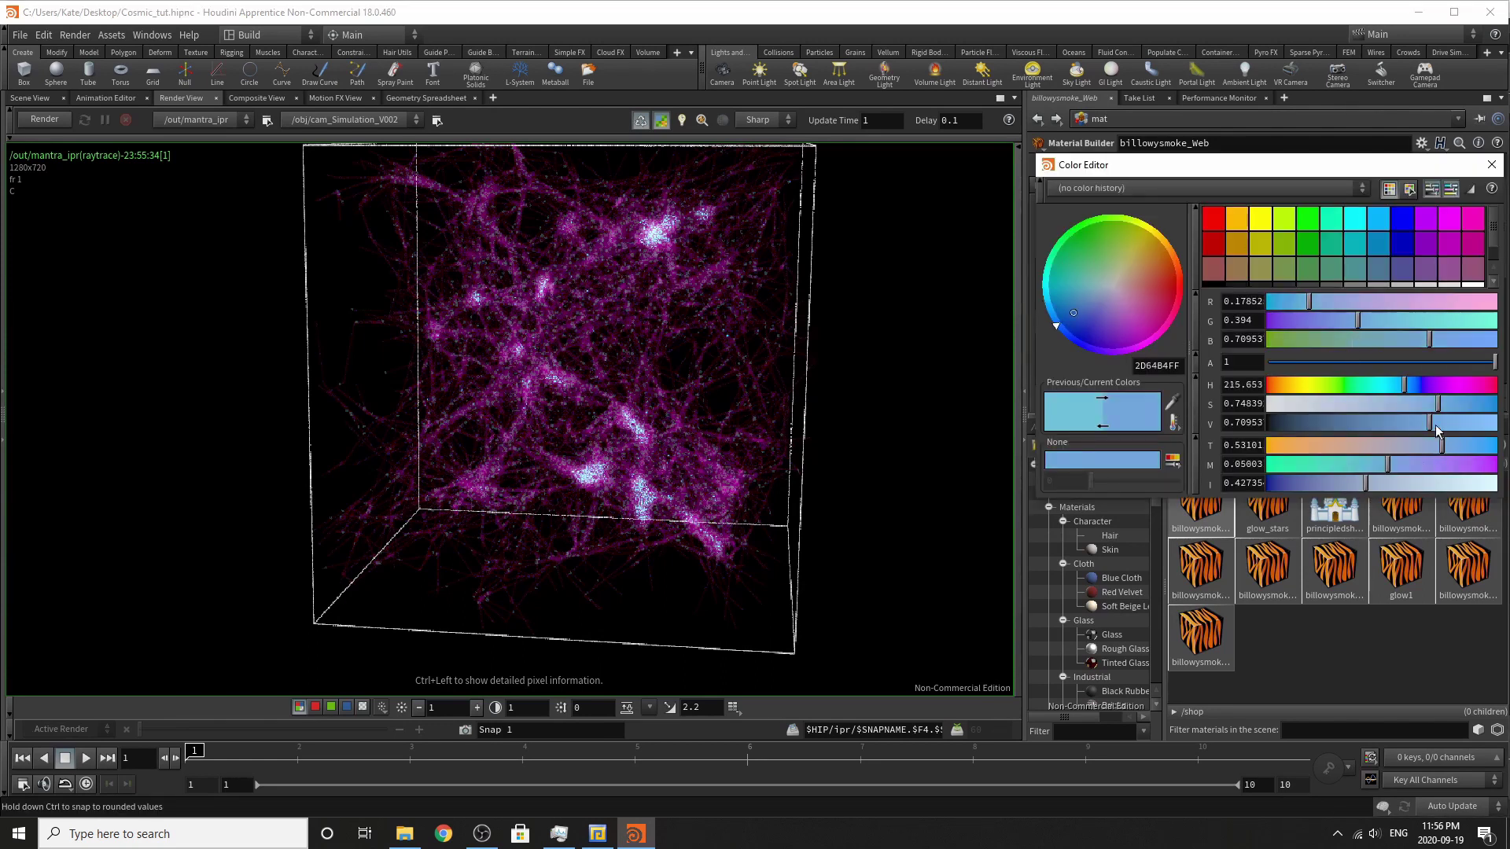
click(1492, 164)
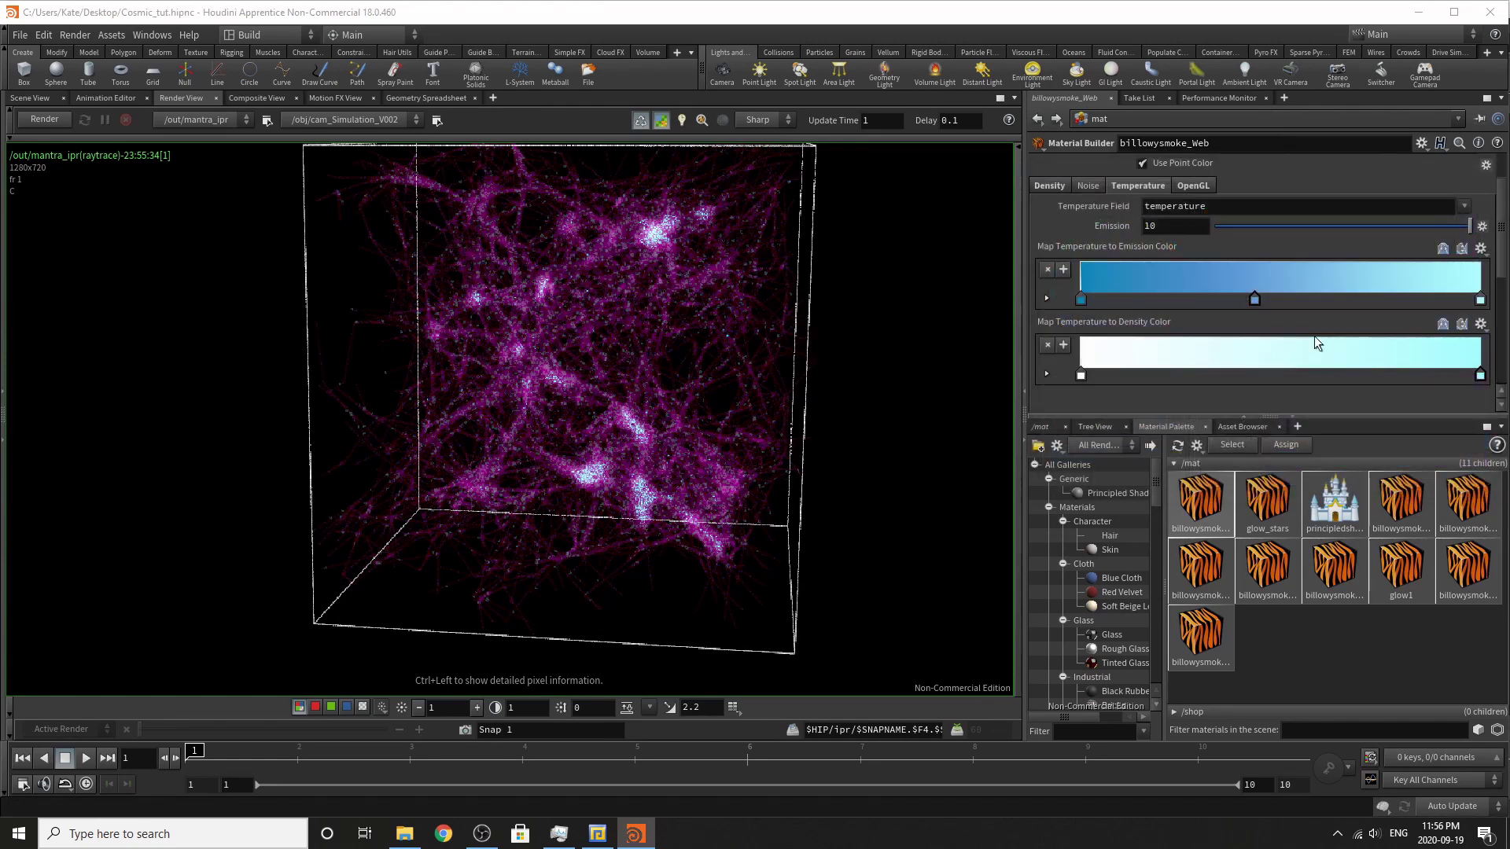
Set the start color of the Map Temperature to Density Color ramp to a muted blue-violet.
double_click(1081, 368)
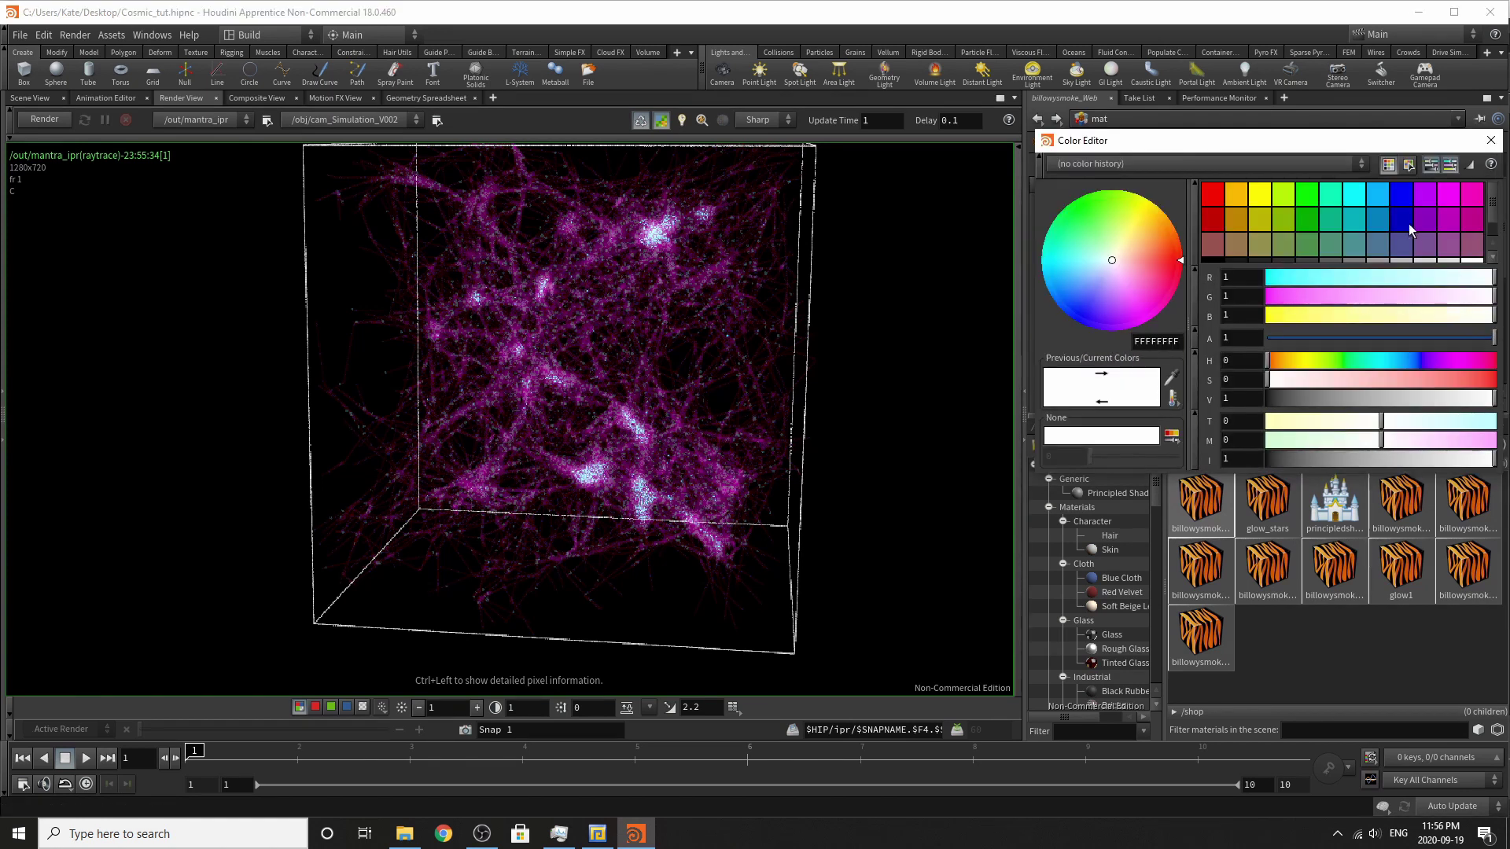
click(1409, 223)
drag(1317, 460, 1331, 465)
click(1491, 140)
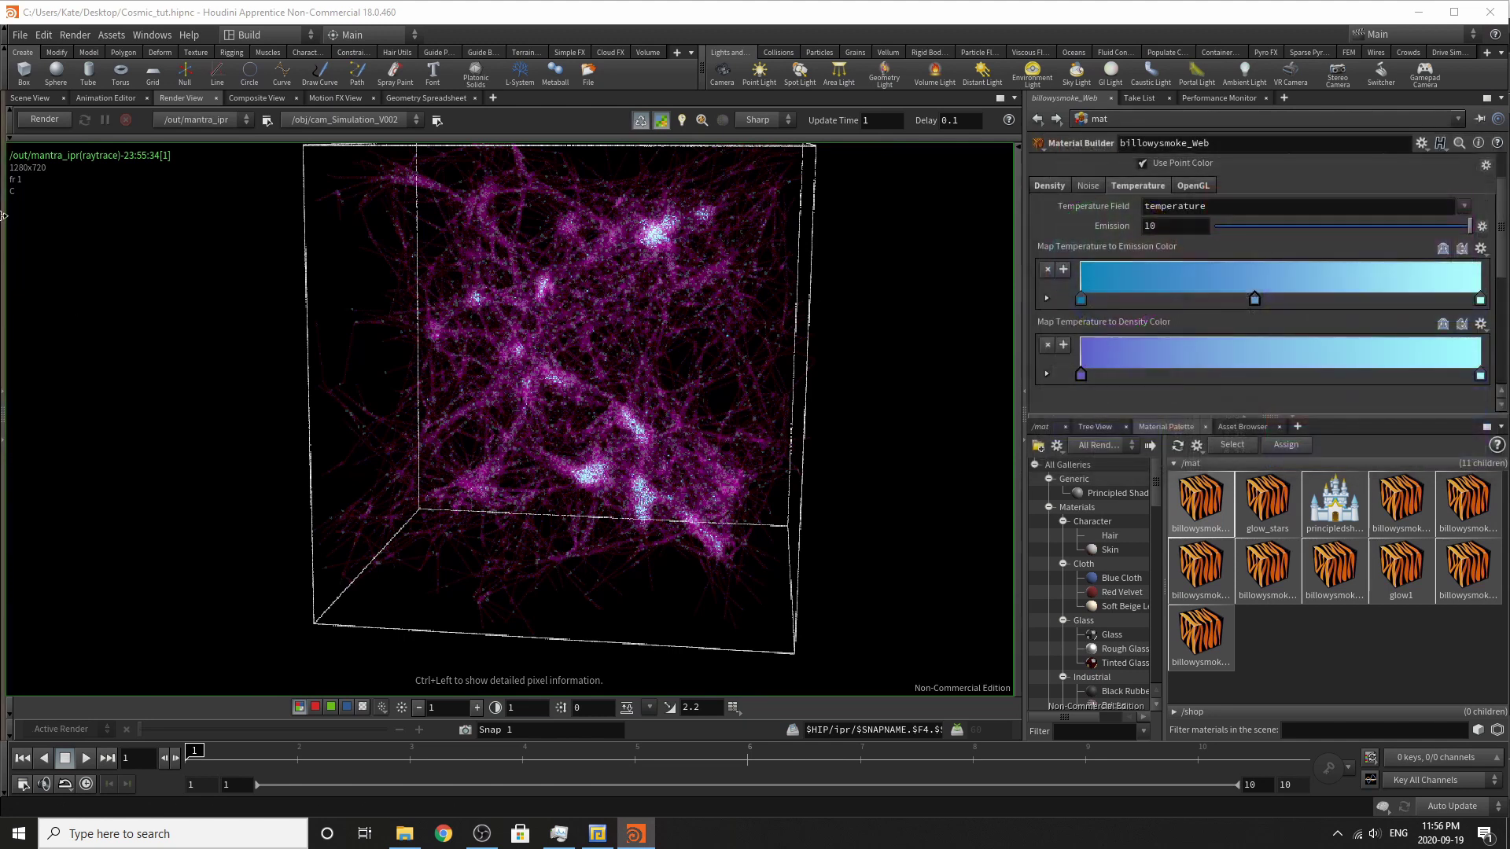
Save the scene file and restart the preview render to check the web's new colors.
click(19, 35)
click(33, 123)
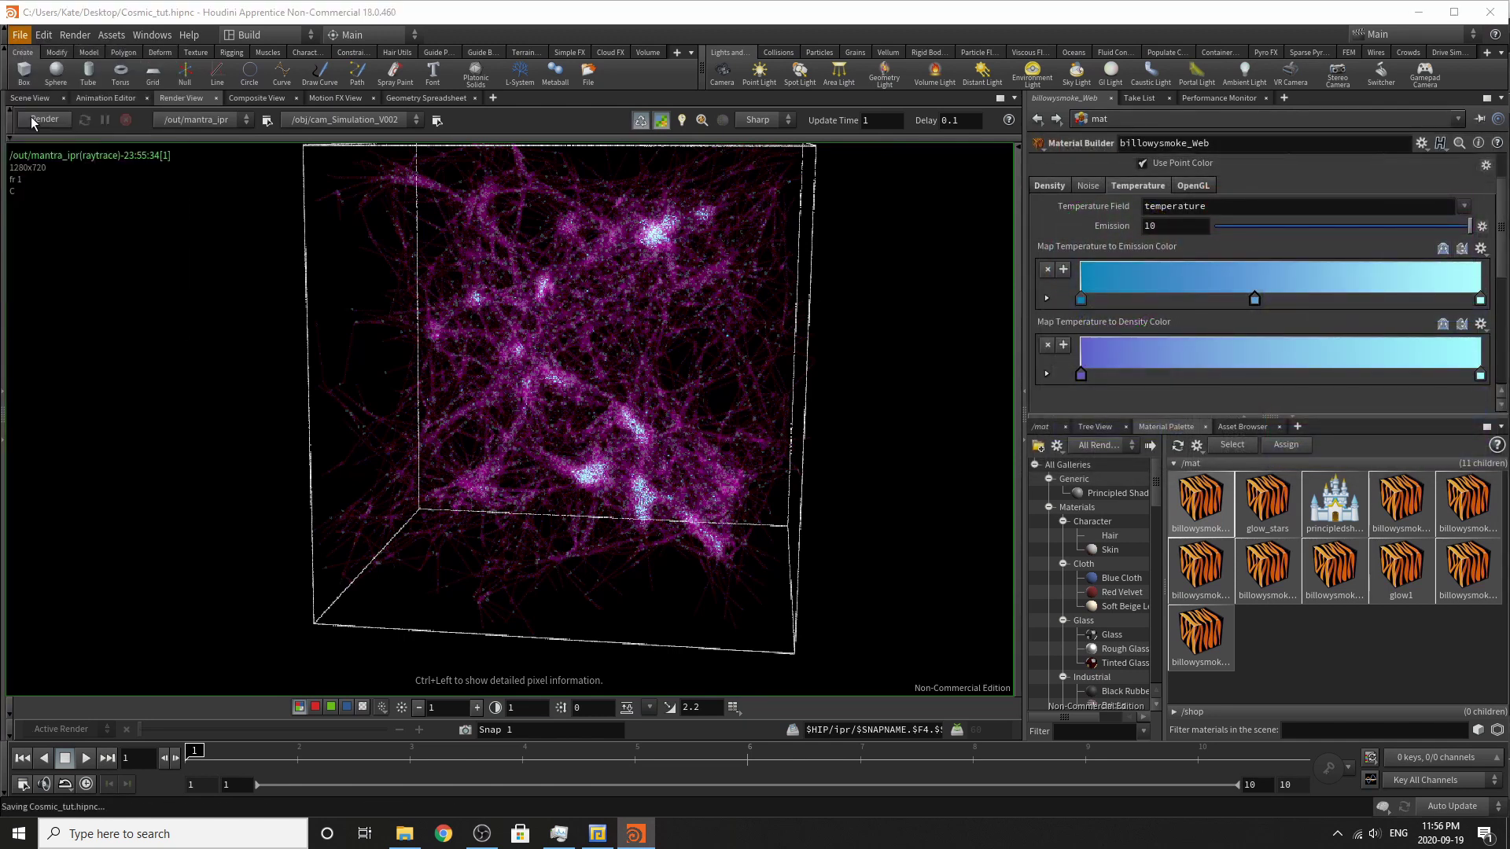
click(22, 126)
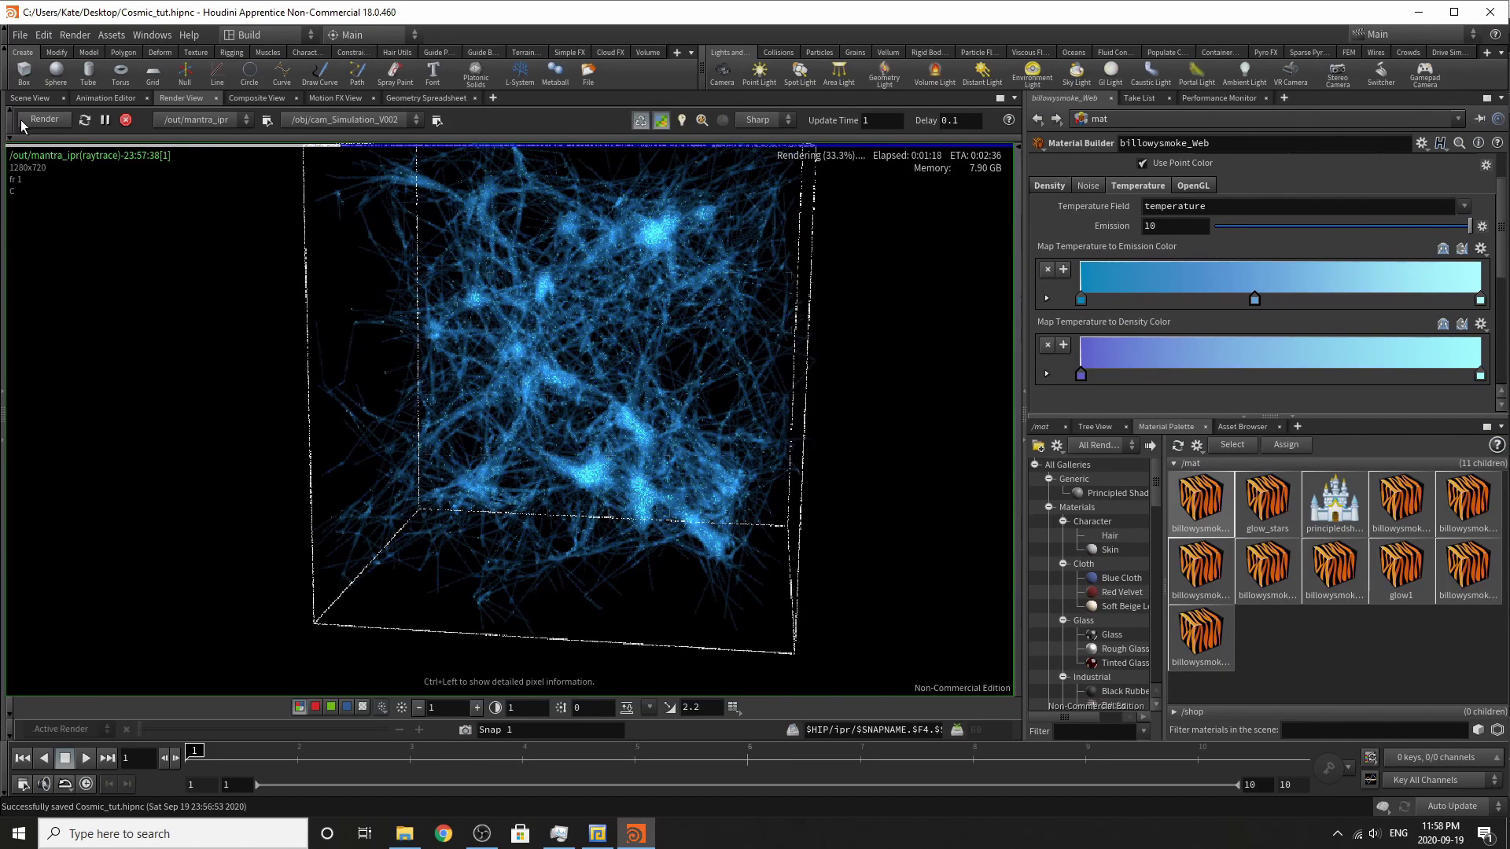
scroll(571, 454, down, 2)
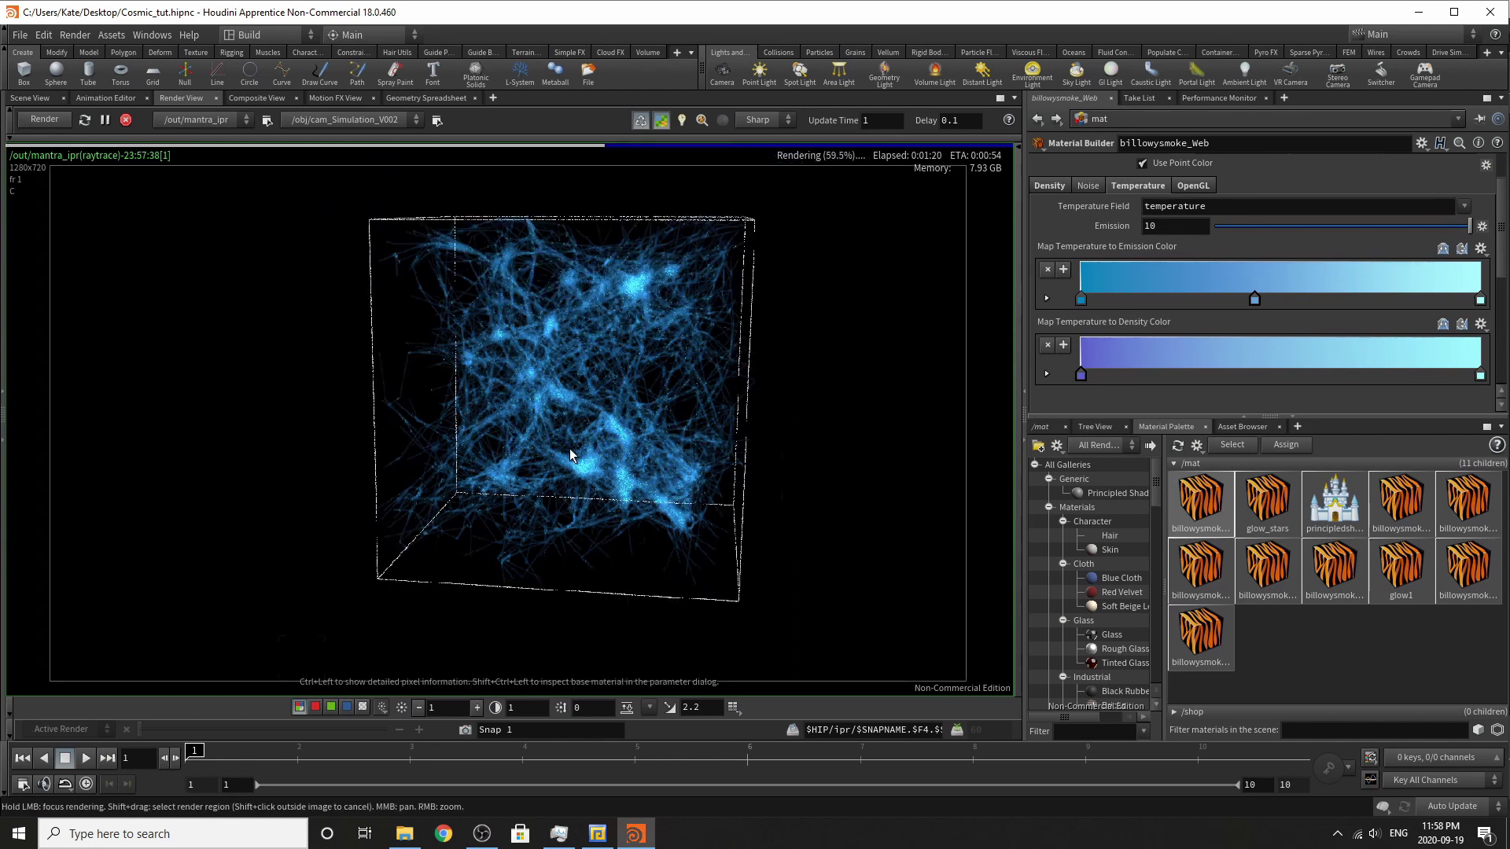
scroll(531, 481, down, 1)
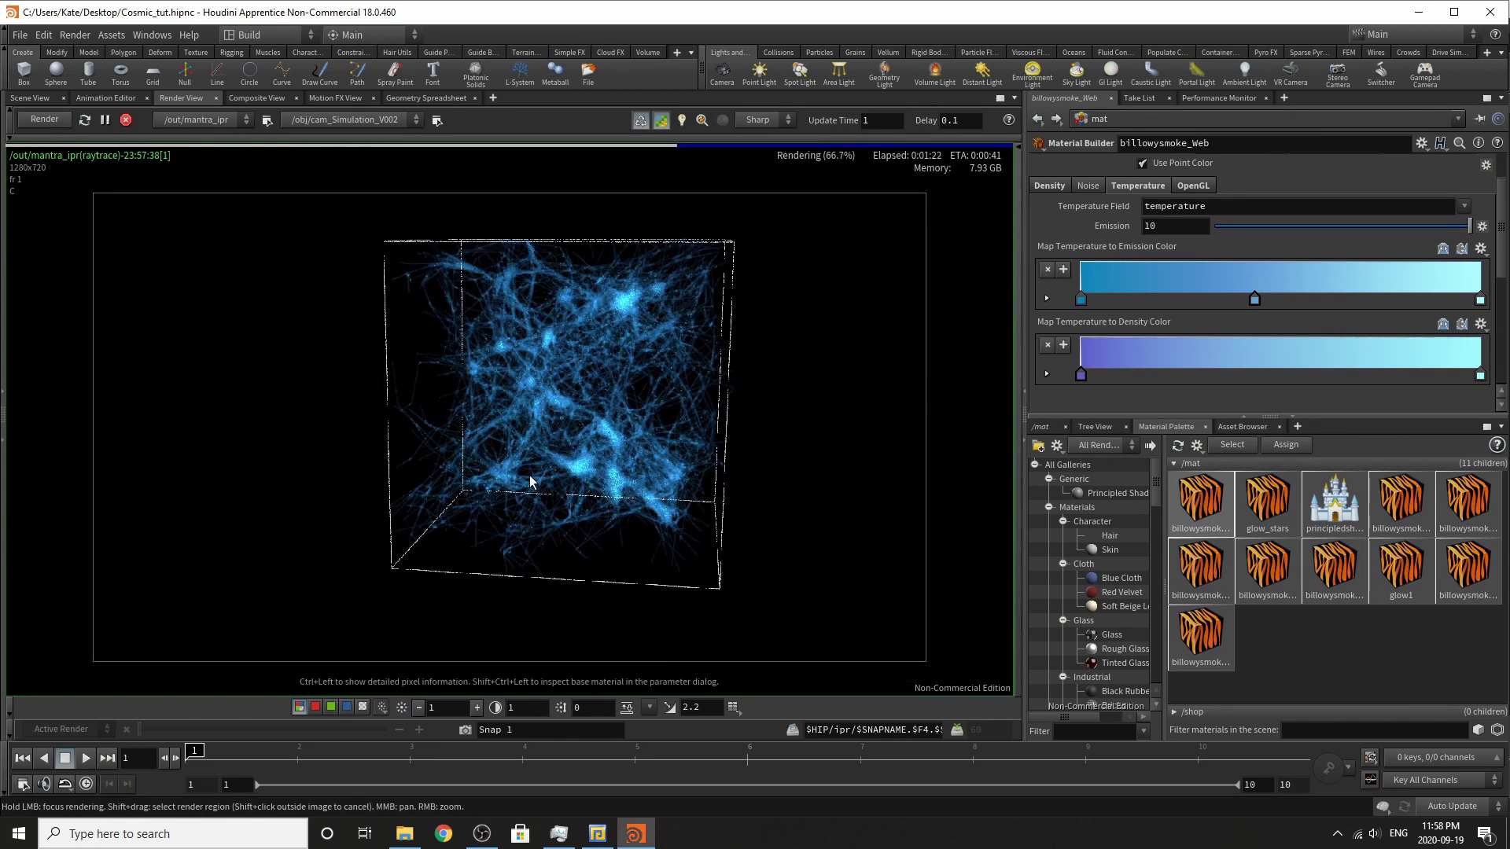
scroll(531, 482, up, 1)
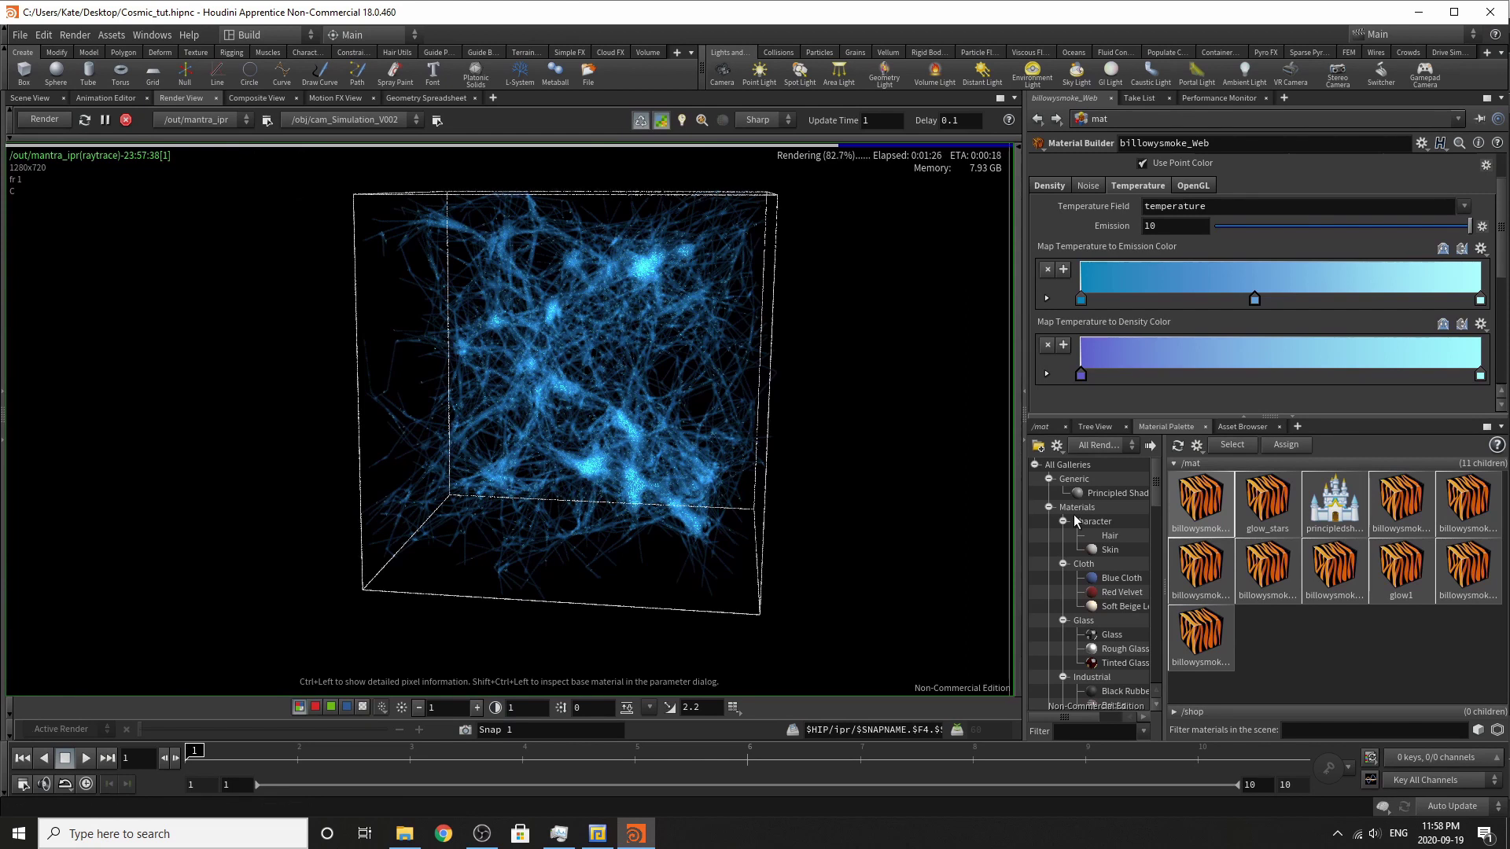
Set the emission color ramp's start color to dark blue (0, 0, 0.5) and the Emission value to 6.
click(1081, 299)
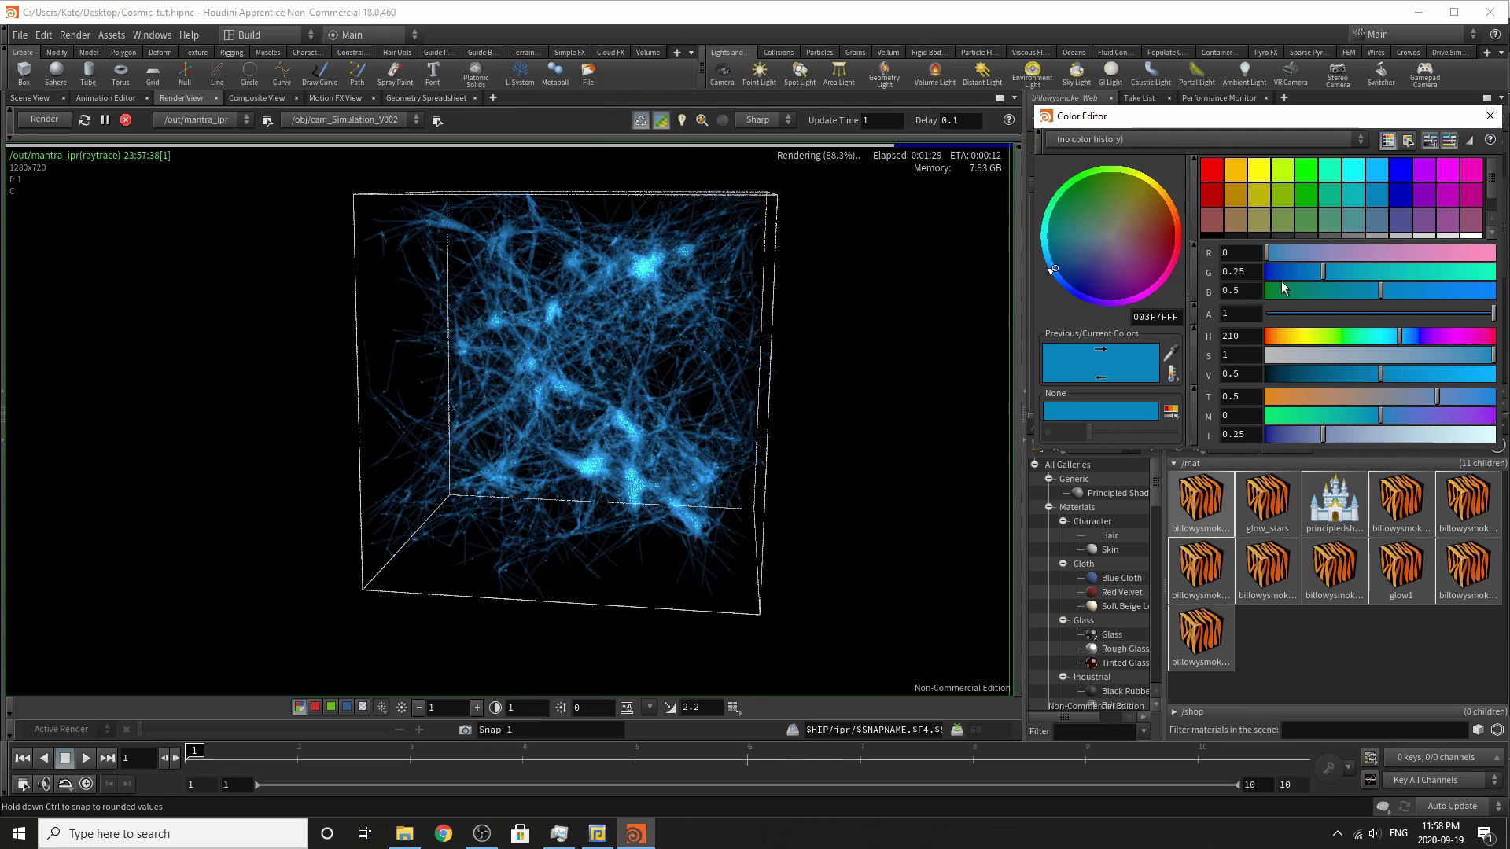
drag(1281, 275, 1265, 276)
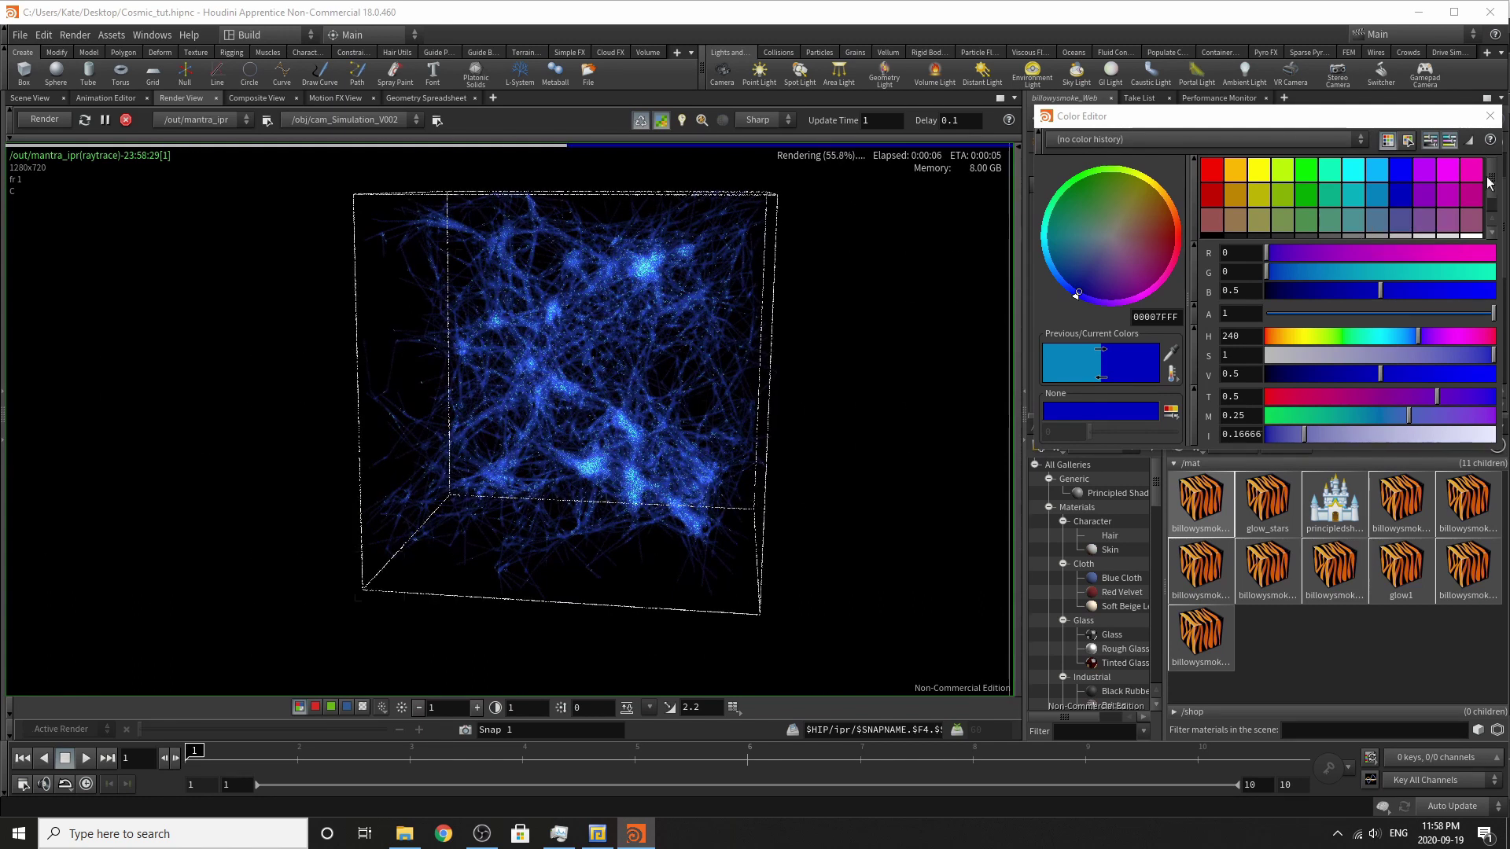
click(1489, 116)
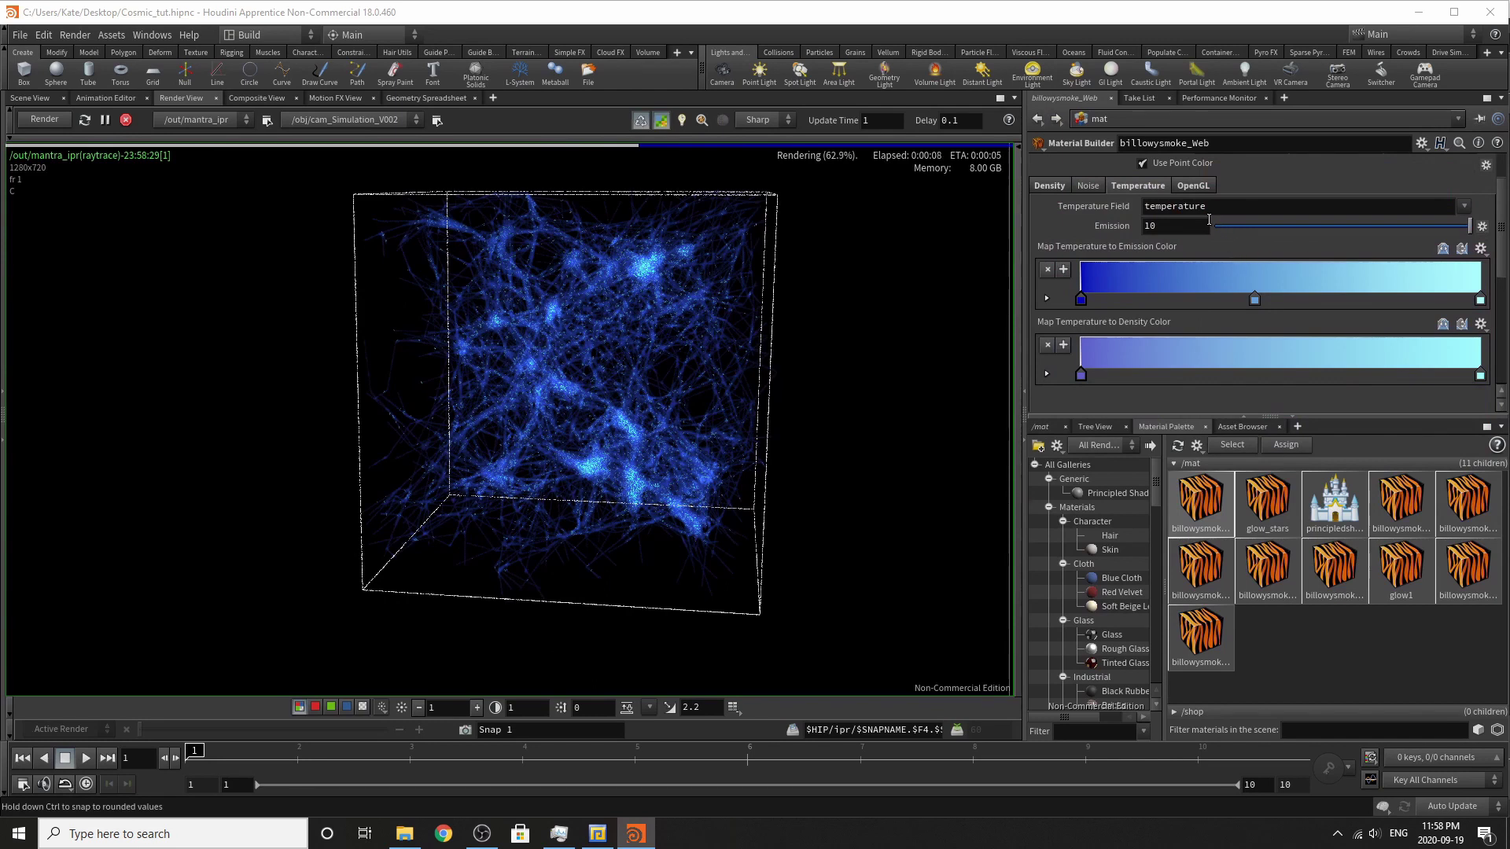
text(6)
key(Return)
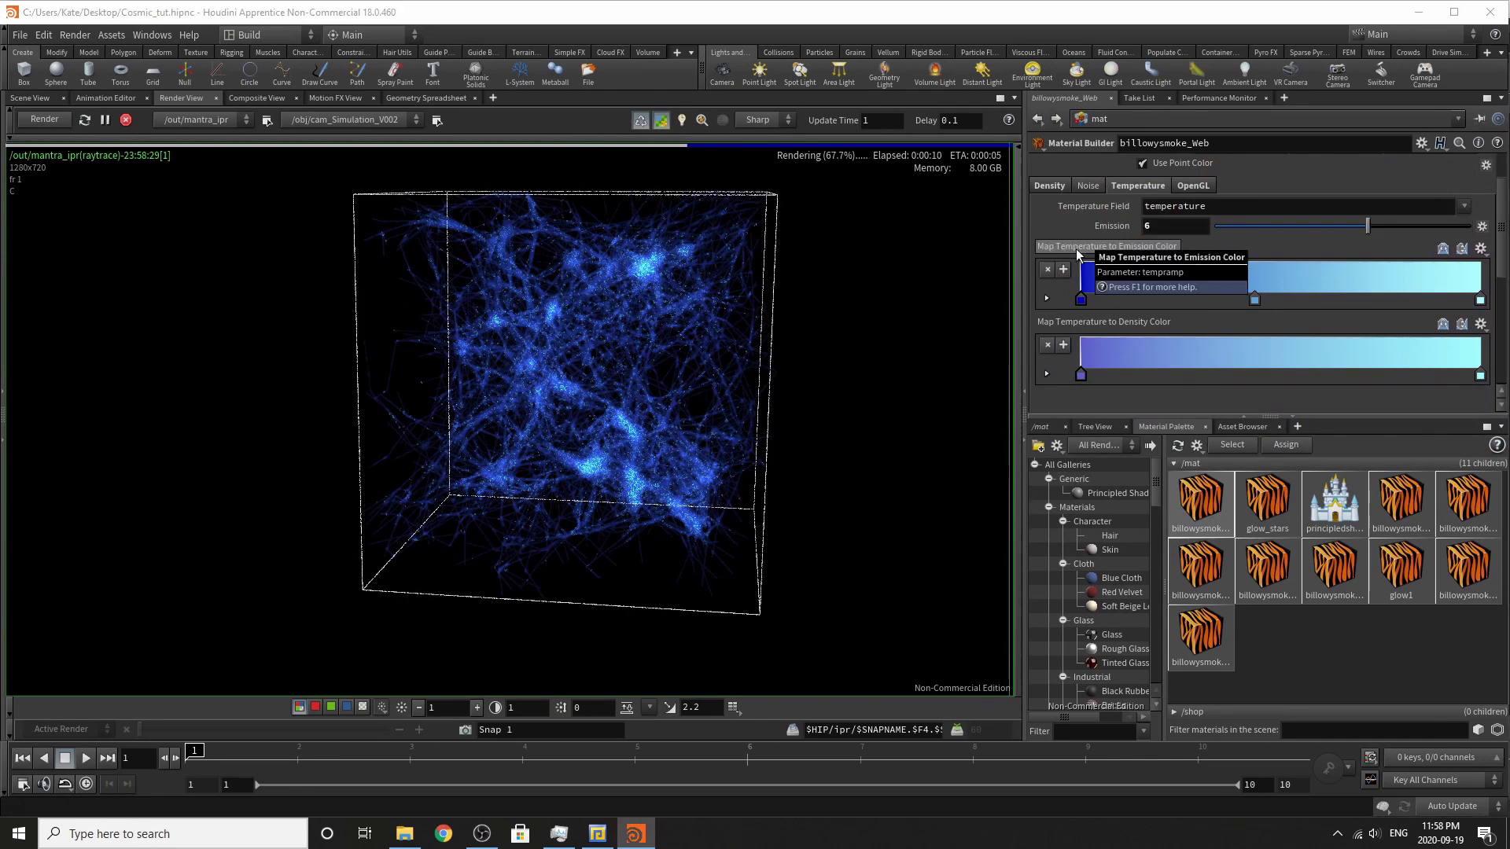